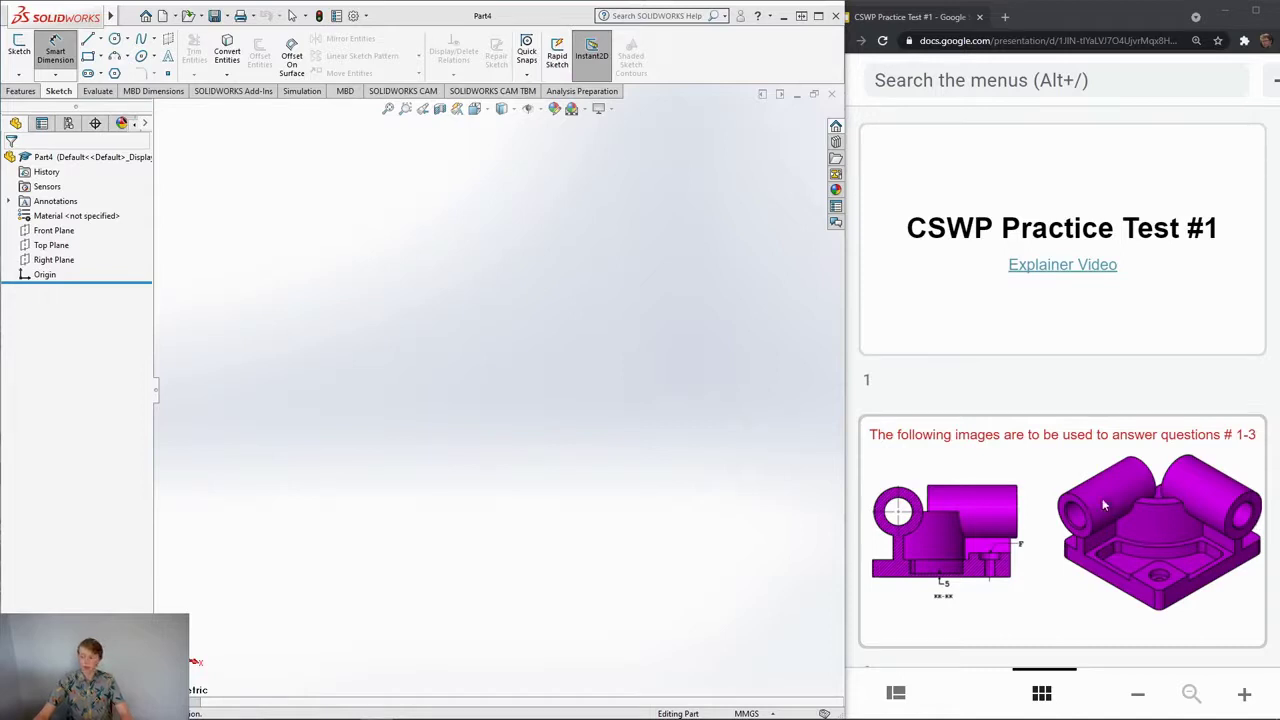
Step: Examine the practice test slides showing the part's section, isometric, side and dimensioned plan views
{"action": "scroll", "coordinate": [1077, 499], "scroll_direction": "down", "scroll_amount": 3}
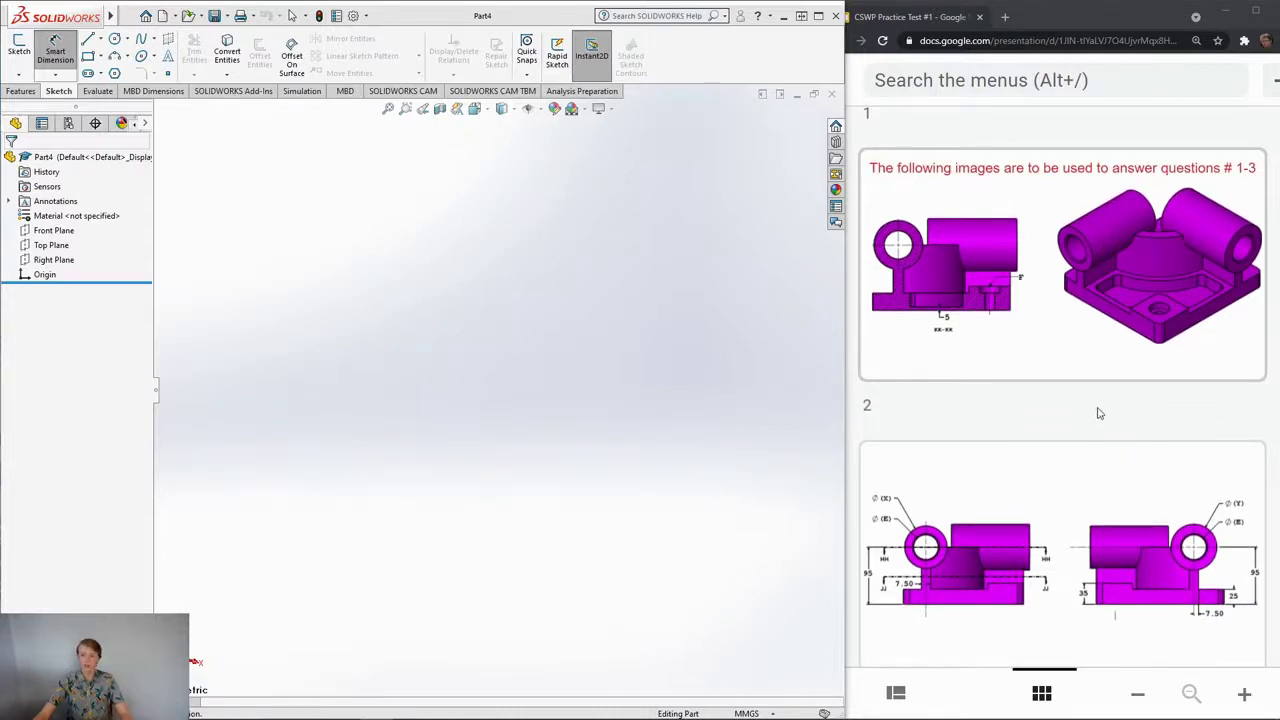
{"action": "scroll", "coordinate": [1103, 425], "scroll_direction": "down", "scroll_amount": 3}
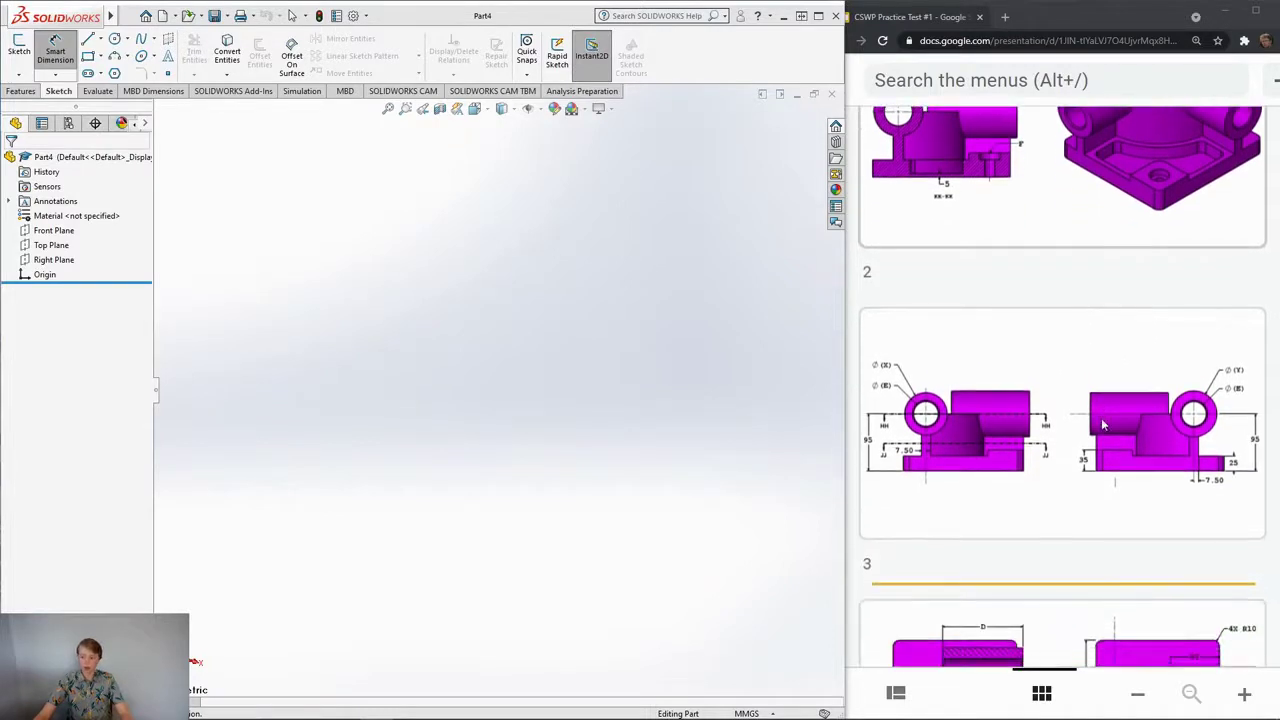
{"action": "scroll", "coordinate": [1103, 424], "scroll_direction": "down", "scroll_amount": 3}
{"action": "scroll", "coordinate": [1128, 309], "scroll_direction": "up", "scroll_amount": 4}
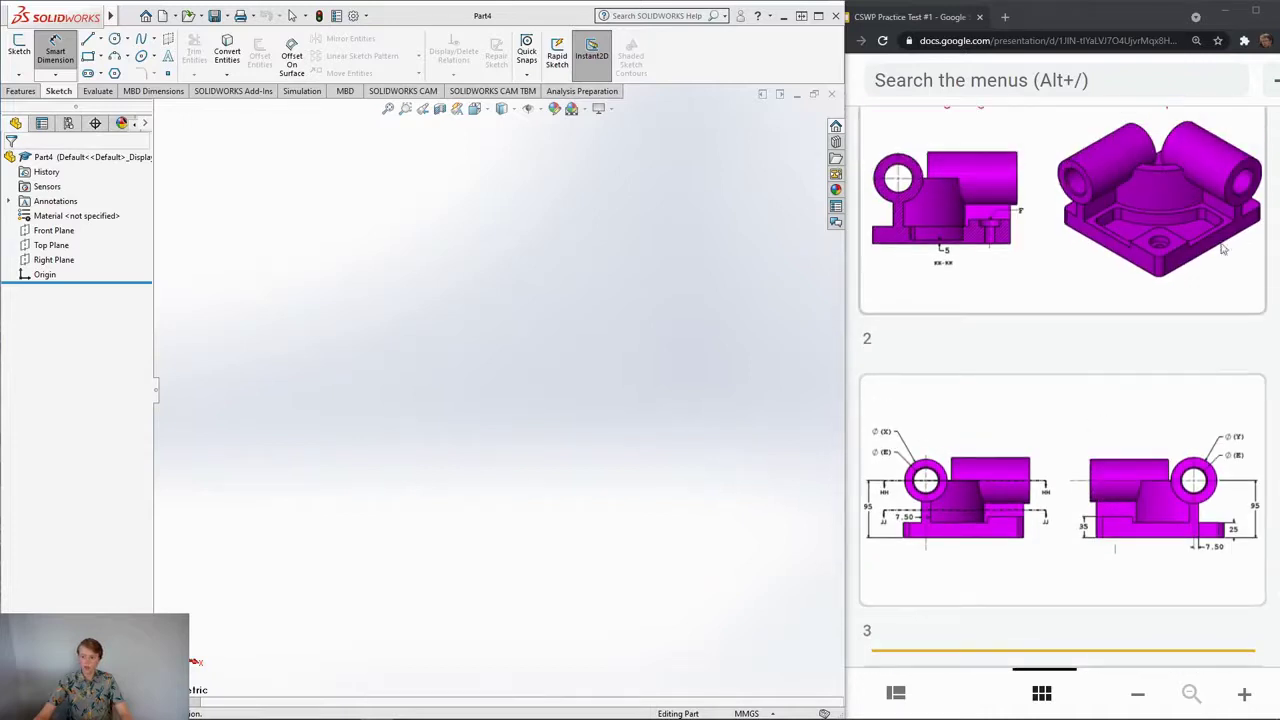
{"action": "scroll", "coordinate": [1163, 435], "scroll_direction": "down", "scroll_amount": 4}
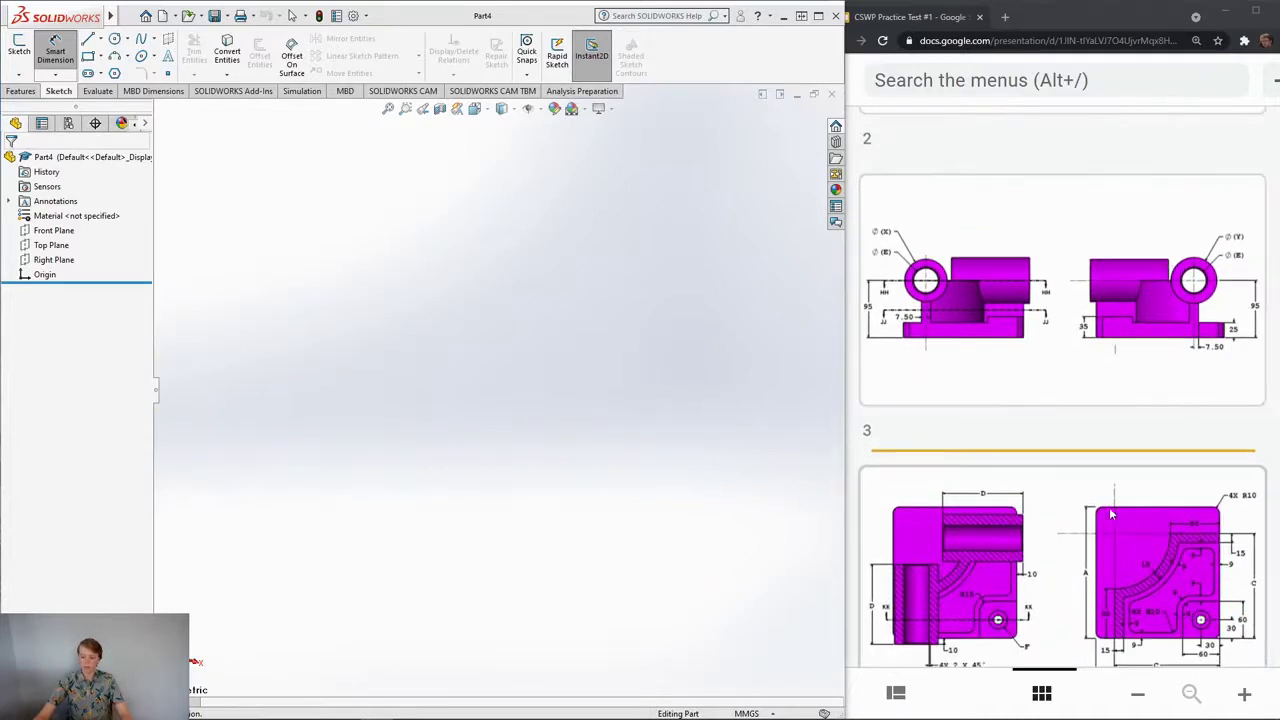
{"action": "scroll", "coordinate": [1114, 514], "scroll_direction": "down", "scroll_amount": 1}
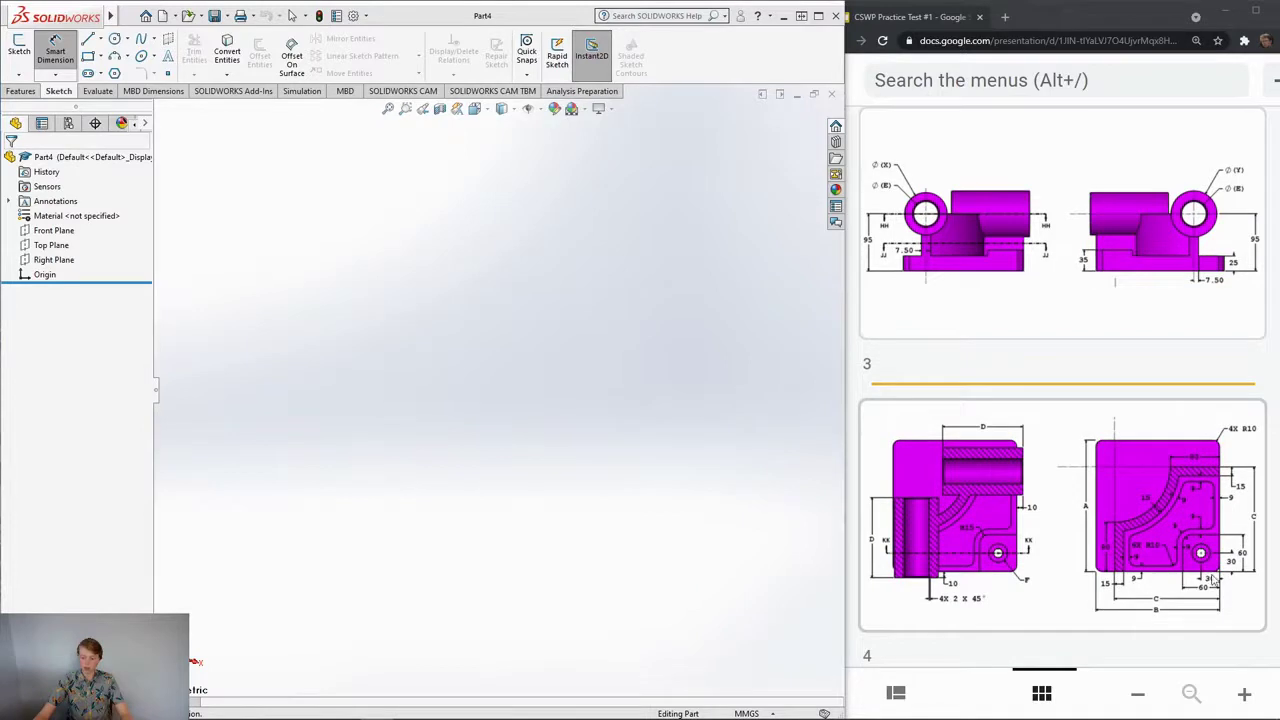
{"action": "scroll", "coordinate": [1137, 507], "scroll_direction": "up", "scroll_amount": 2}
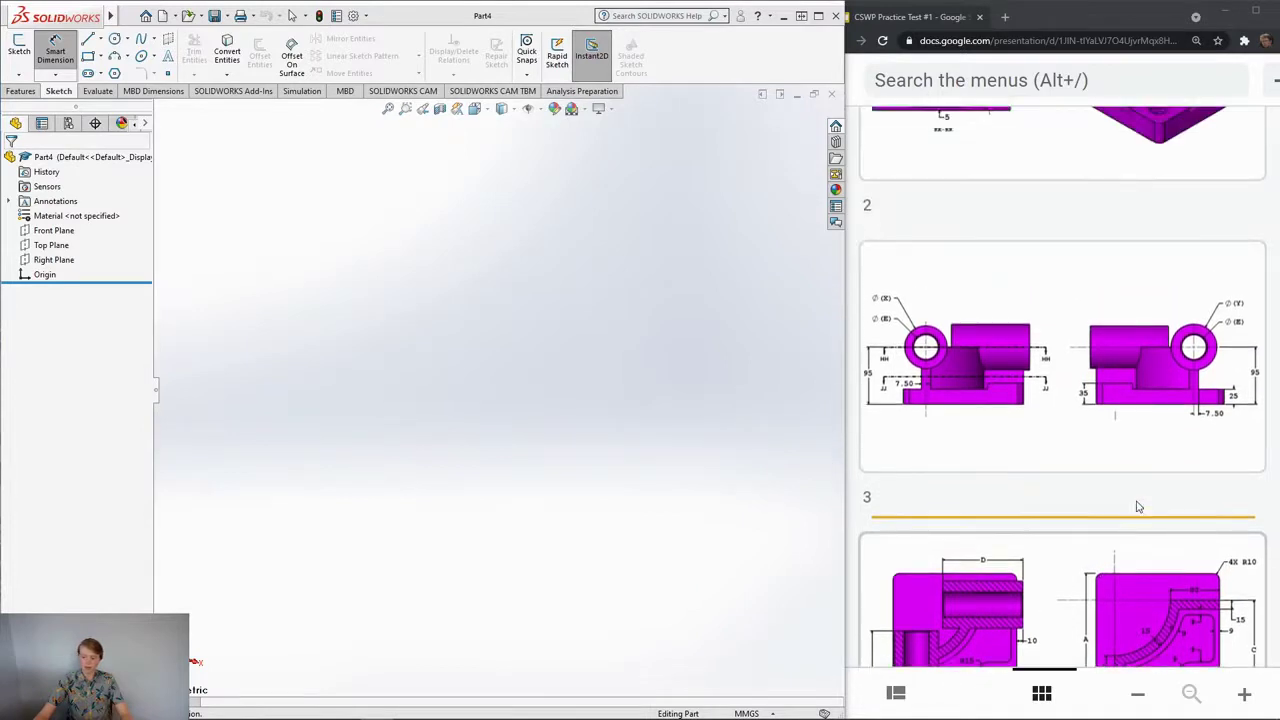
{"action": "scroll", "coordinate": [1137, 507], "scroll_direction": "down", "scroll_amount": 2}
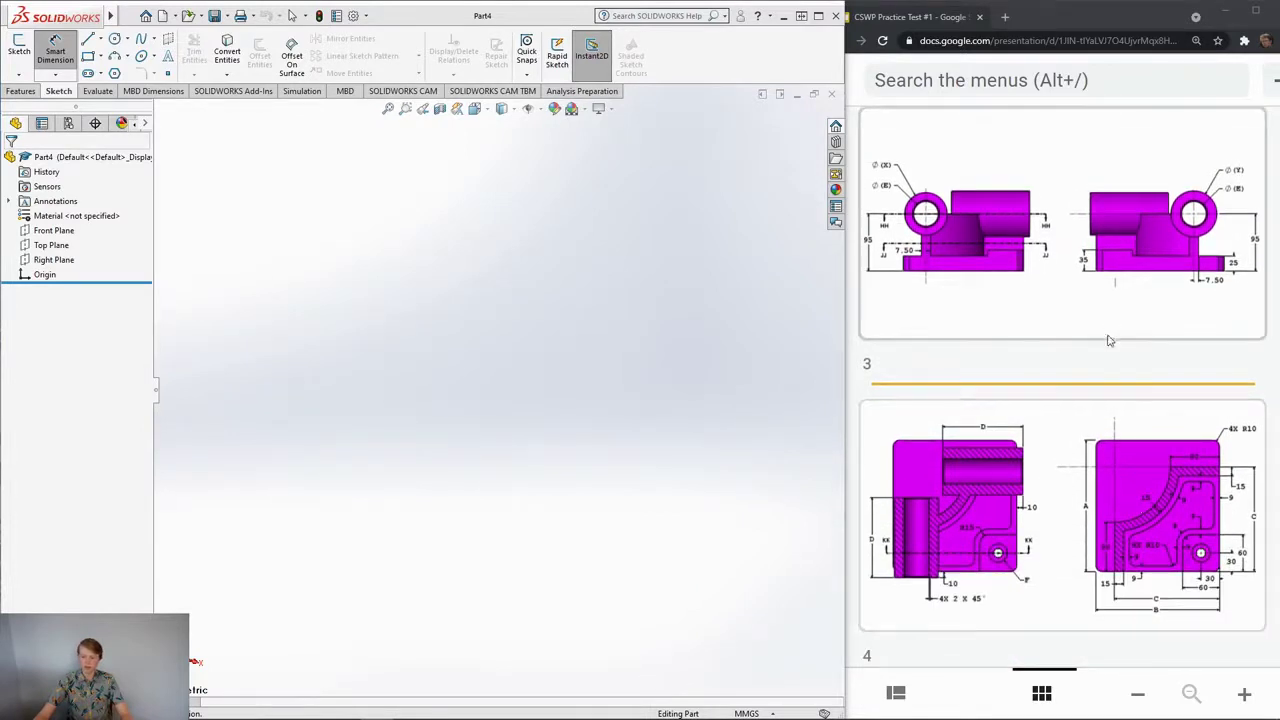
{"action": "scroll", "coordinate": [1160, 466], "scroll_direction": "up", "scroll_amount": 3}
{"action": "scroll", "coordinate": [1160, 461], "scroll_direction": "down", "scroll_amount": 3}
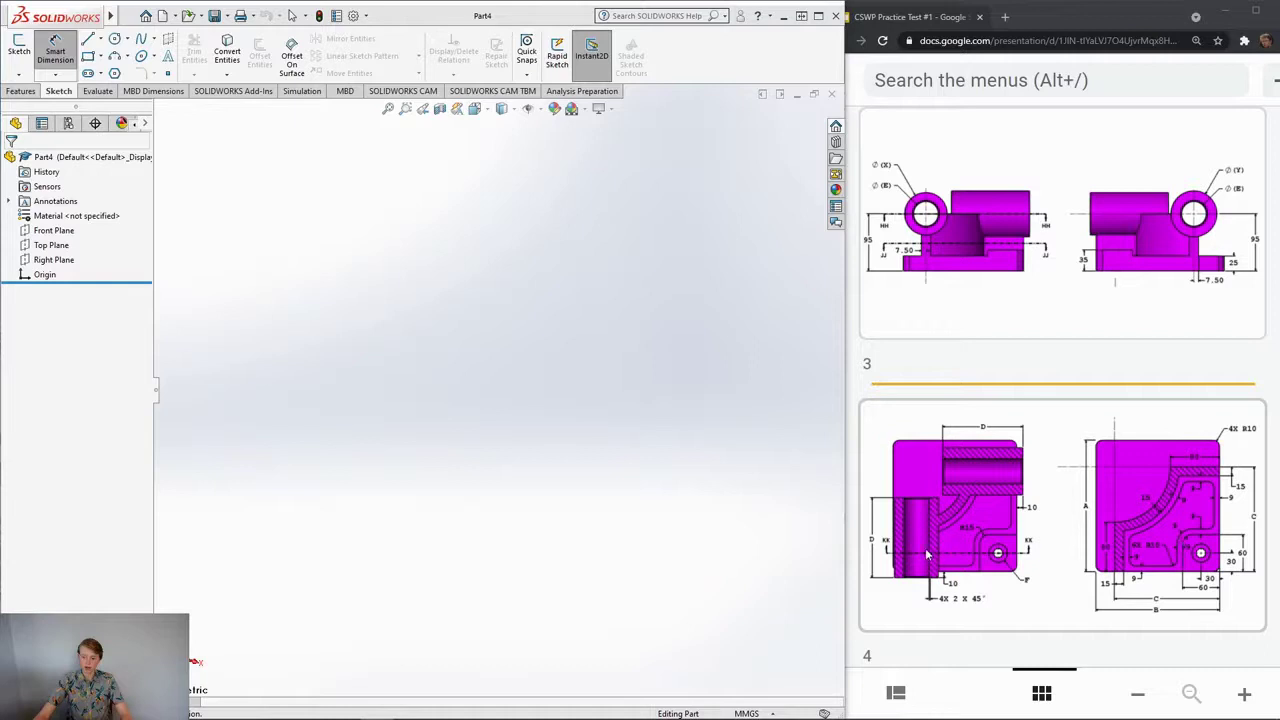
{"action": "scroll", "coordinate": [1160, 280], "scroll_direction": "up", "scroll_amount": 5}
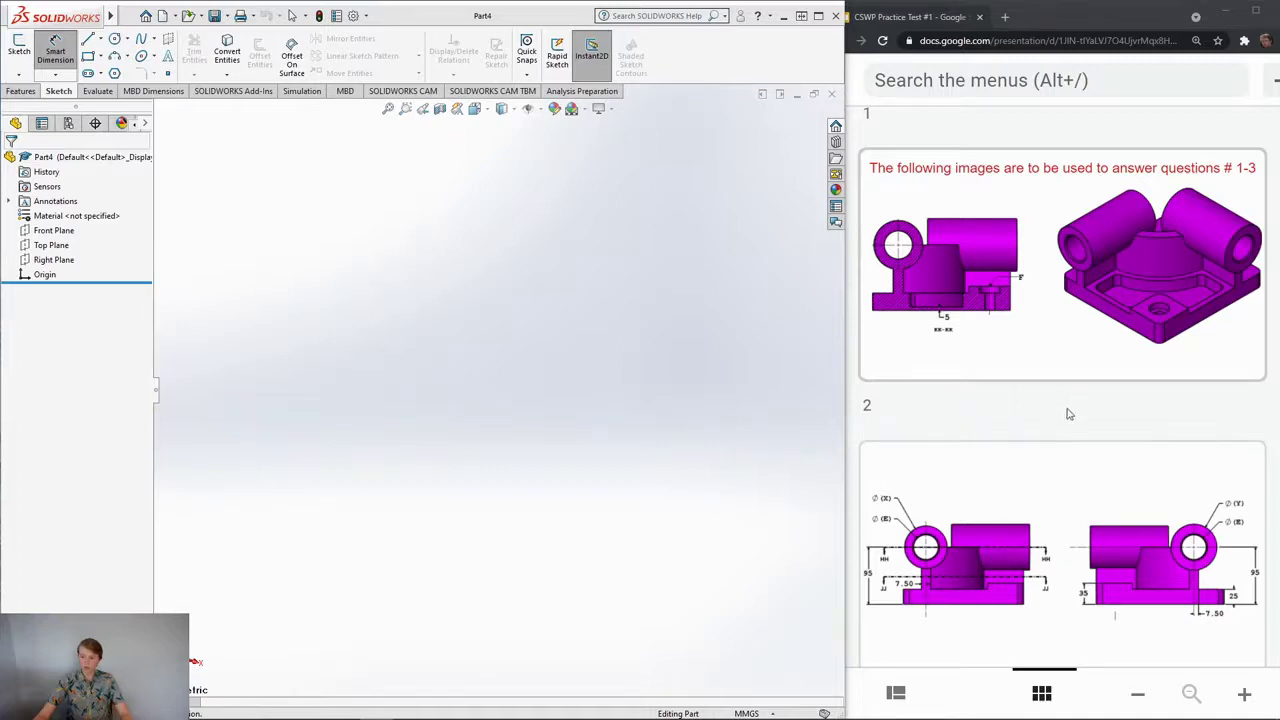
{"action": "scroll", "coordinate": [1046, 451], "scroll_direction": "down", "scroll_amount": 2}
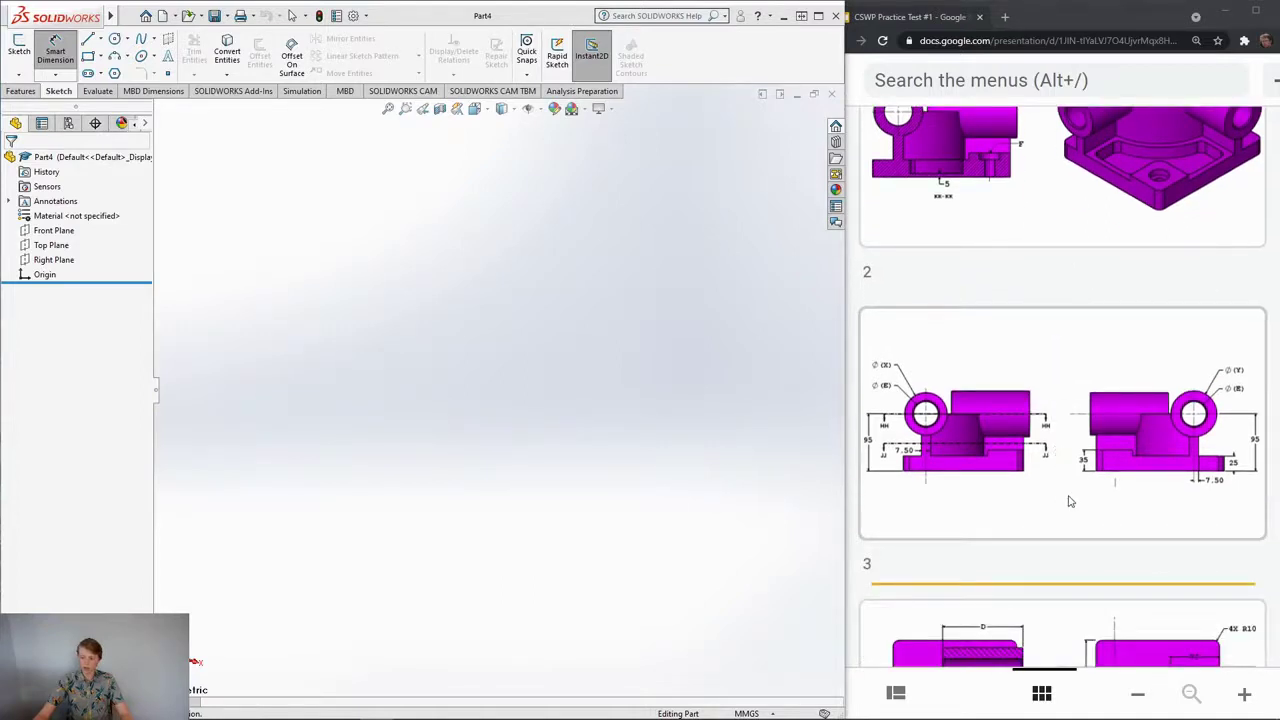
{"action": "scroll", "coordinate": [1080, 495], "scroll_direction": "down", "scroll_amount": 4}
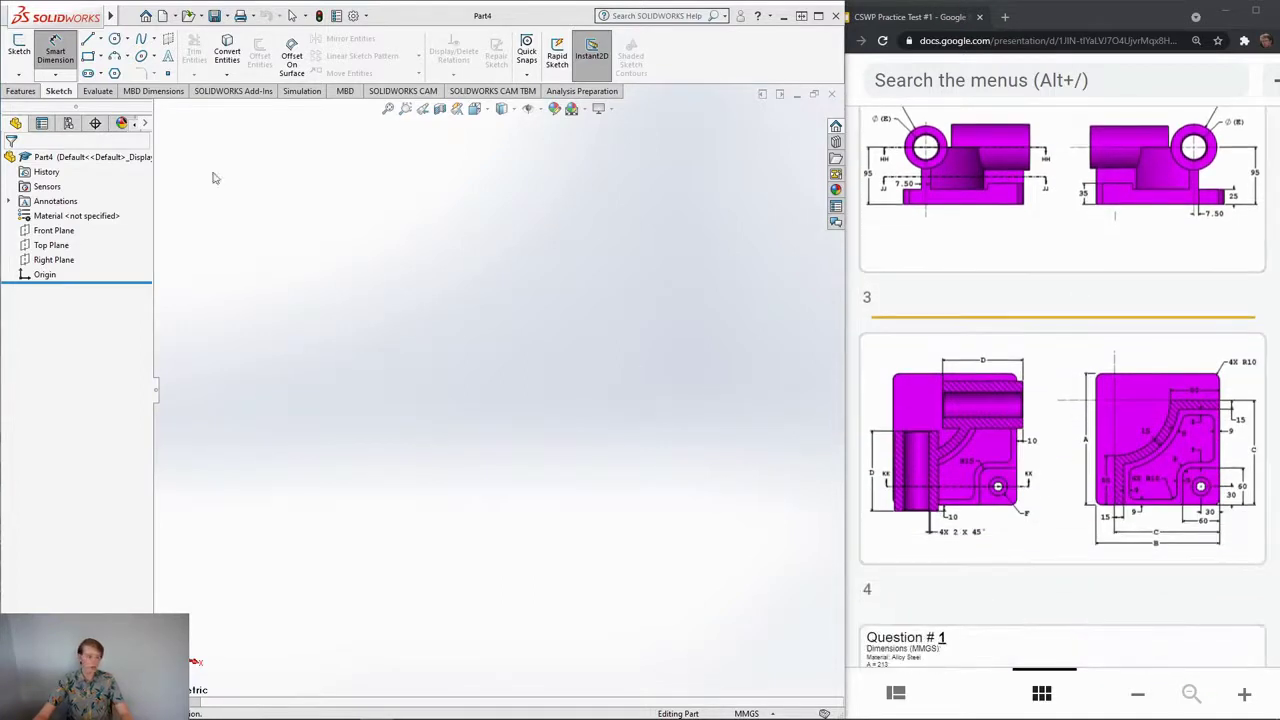
Step: Sketch a corner rectangle about 105 by 104 mm around the origin on the Top Plane
{"action": "left_click", "coordinate": [22, 55]}
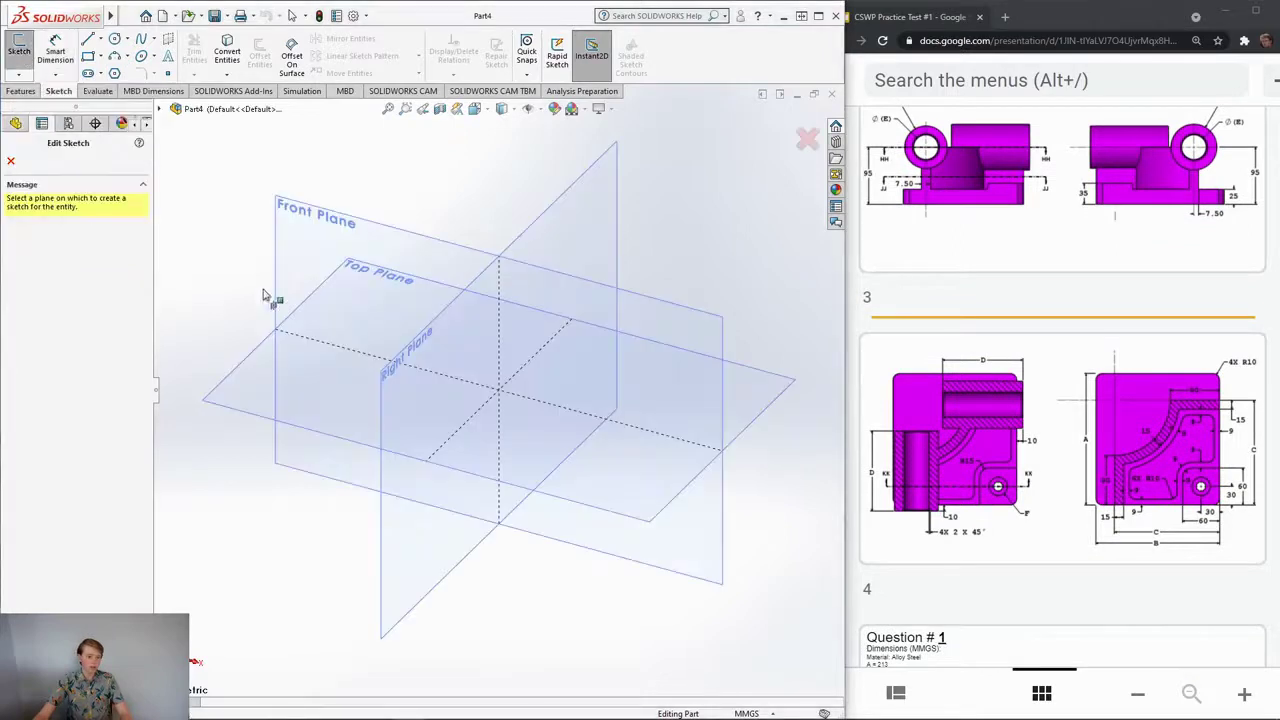
{"action": "left_click", "coordinate": [251, 376]}
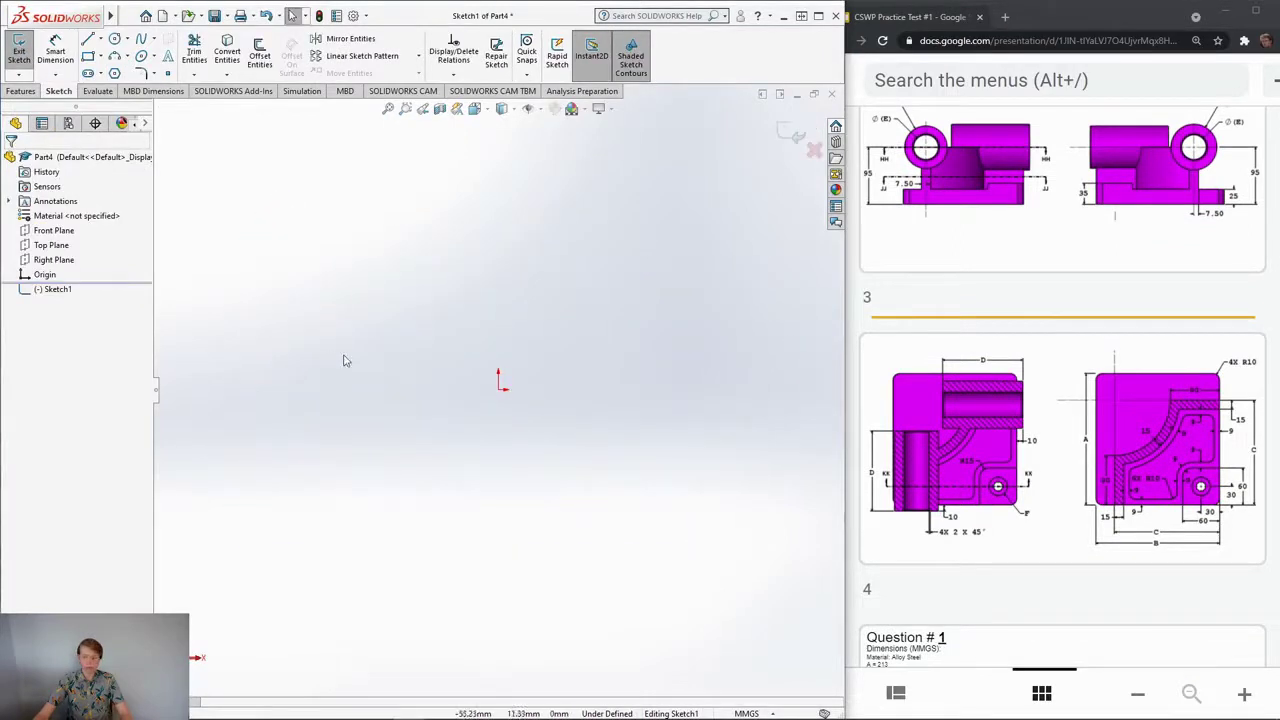
{"action": "left_click", "coordinate": [88, 56]}
{"action": "mouse_move", "coordinate": [376, 492]}
{"action": "left_mouse_down"}
{"action": "mouse_move", "coordinate": [417, 489]}
{"action": "mouse_move", "coordinate": [663, 256]}
{"action": "mouse_move", "coordinate": [673, 200]}
{"action": "left_mouse_up"}
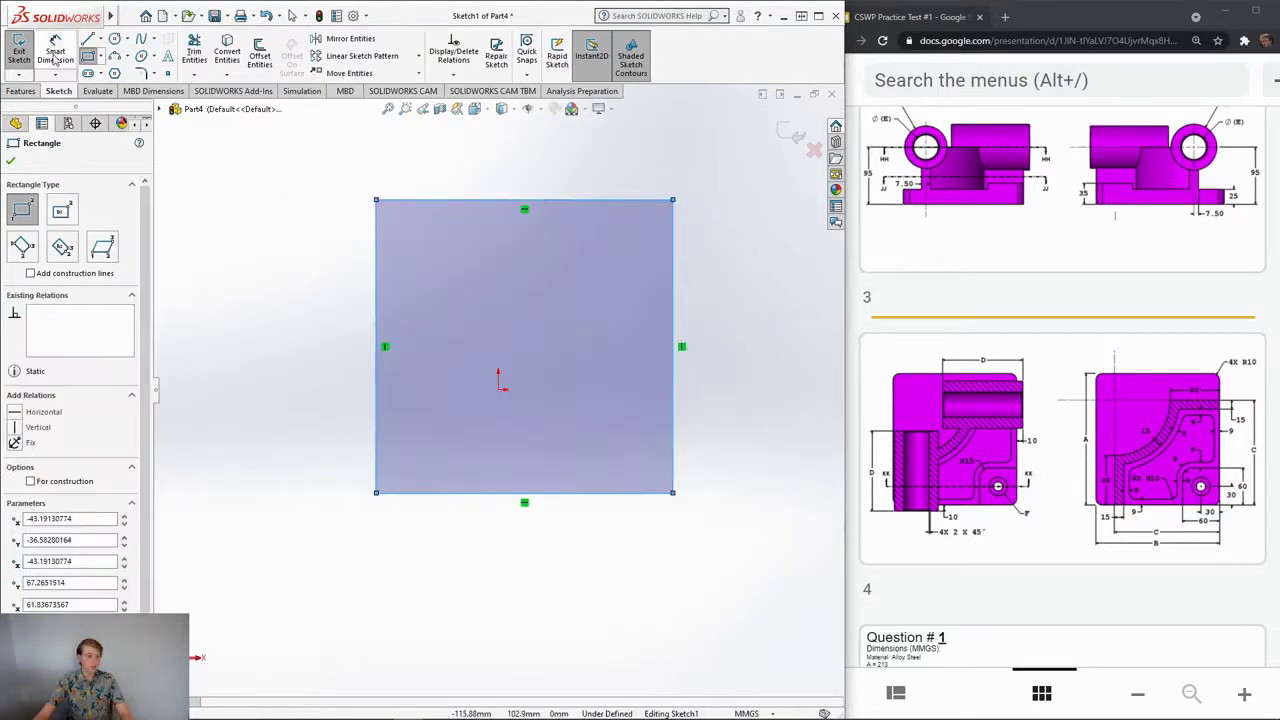
Step: Dimension the rectangle's left vertical edge and link it to a new global variable A with a value of 213 mm
{"action": "left_click", "coordinate": [55, 50]}
{"action": "left_click", "coordinate": [377, 356]}
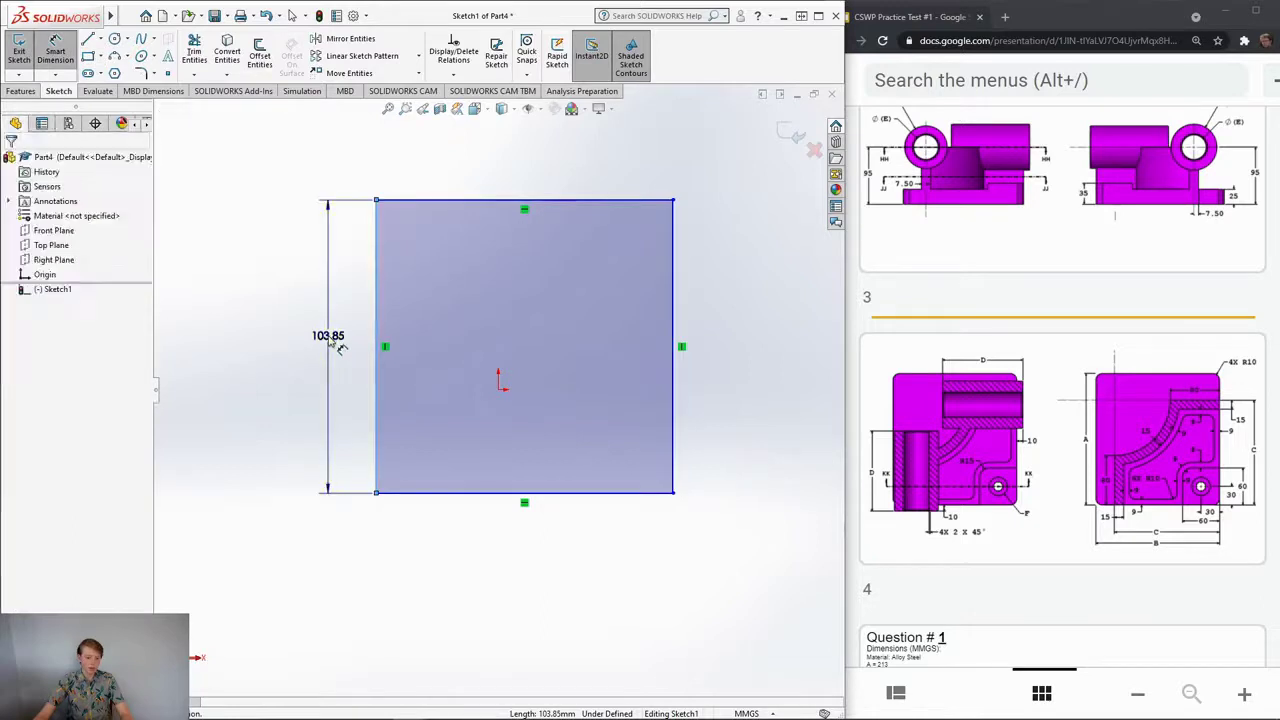
{"action": "left_click", "coordinate": [338, 345]}
{"action": "type", "text": "="}
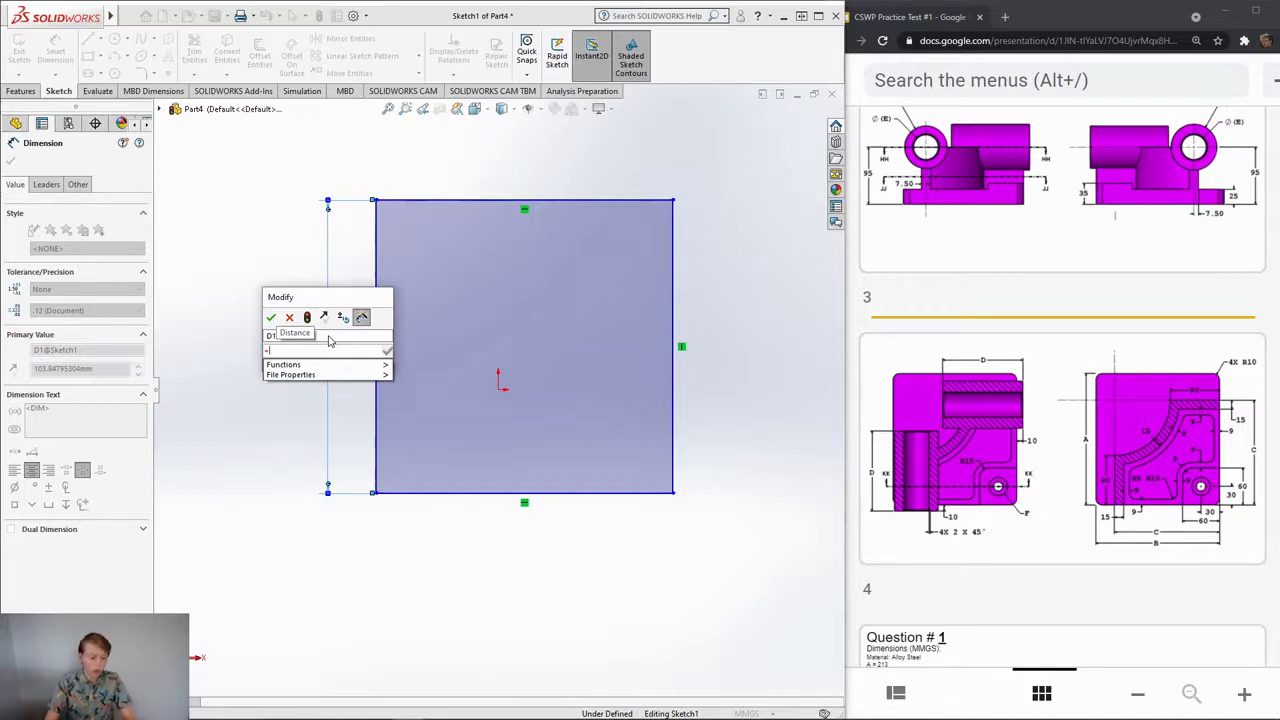
{"action": "type", "text": "1"}
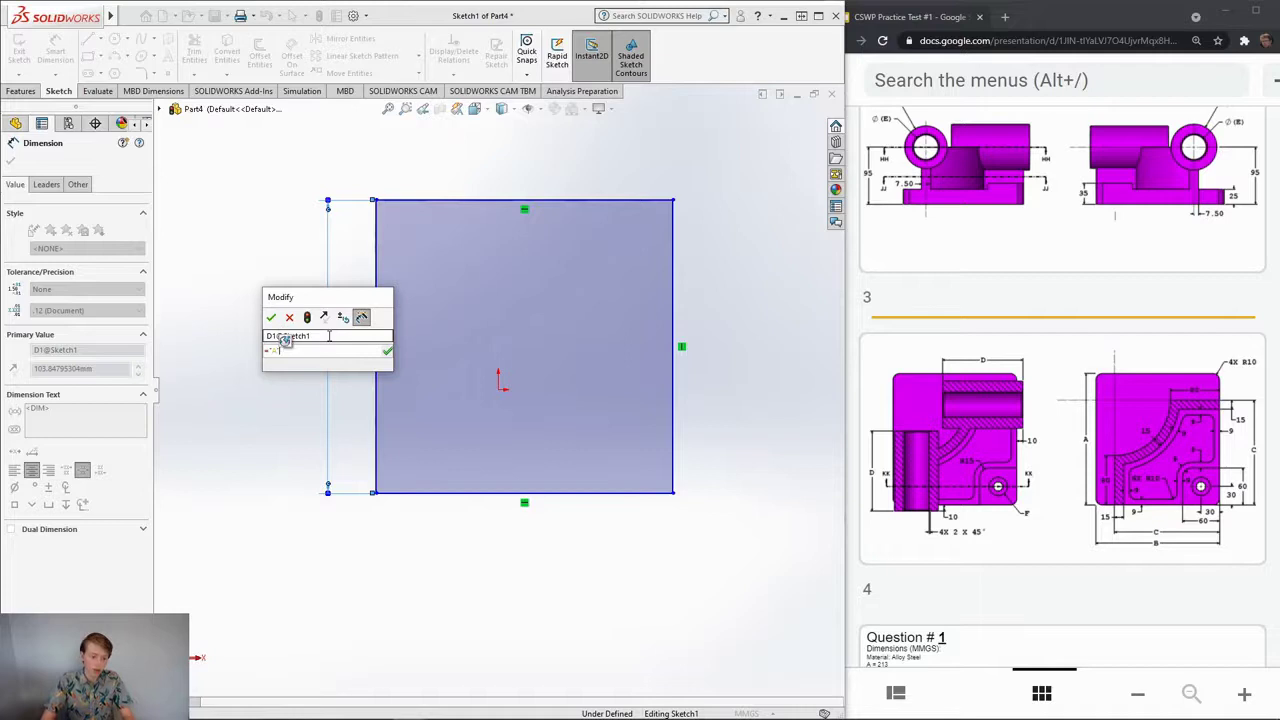
{"action": "scroll", "coordinate": [1070, 338], "scroll_direction": "down", "scroll_amount": 2}
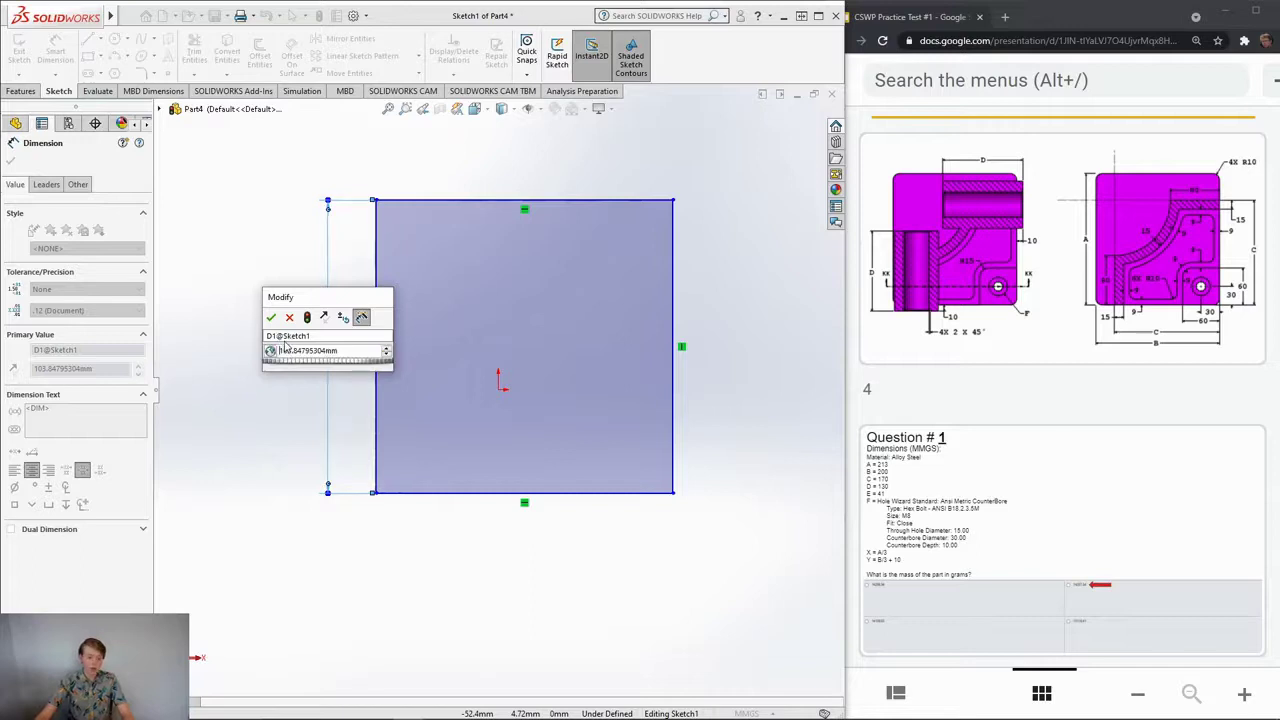
{"action": "left_click_drag", "start_coordinate": [343, 351], "coordinate": [276, 350]}
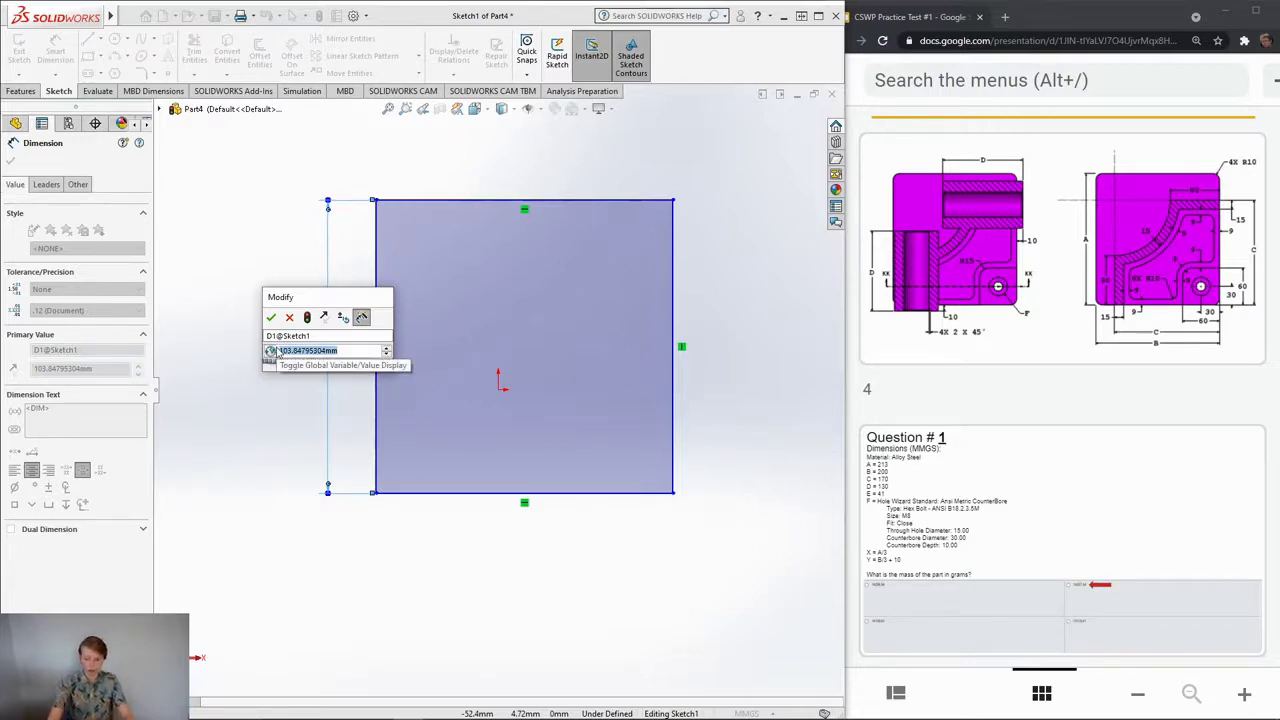
{"action": "type", "text": "213.00mm"}
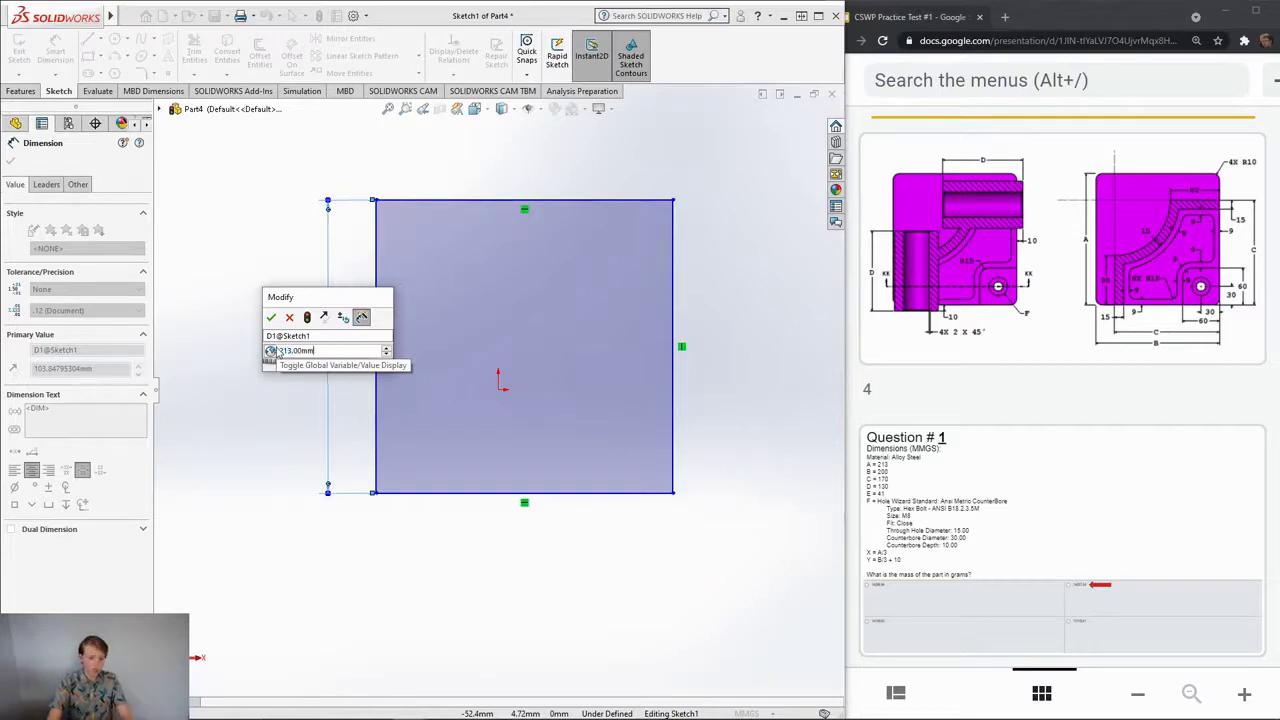
{"action": "key", "text": "Return"}
{"action": "left_click", "coordinate": [13, 163]}
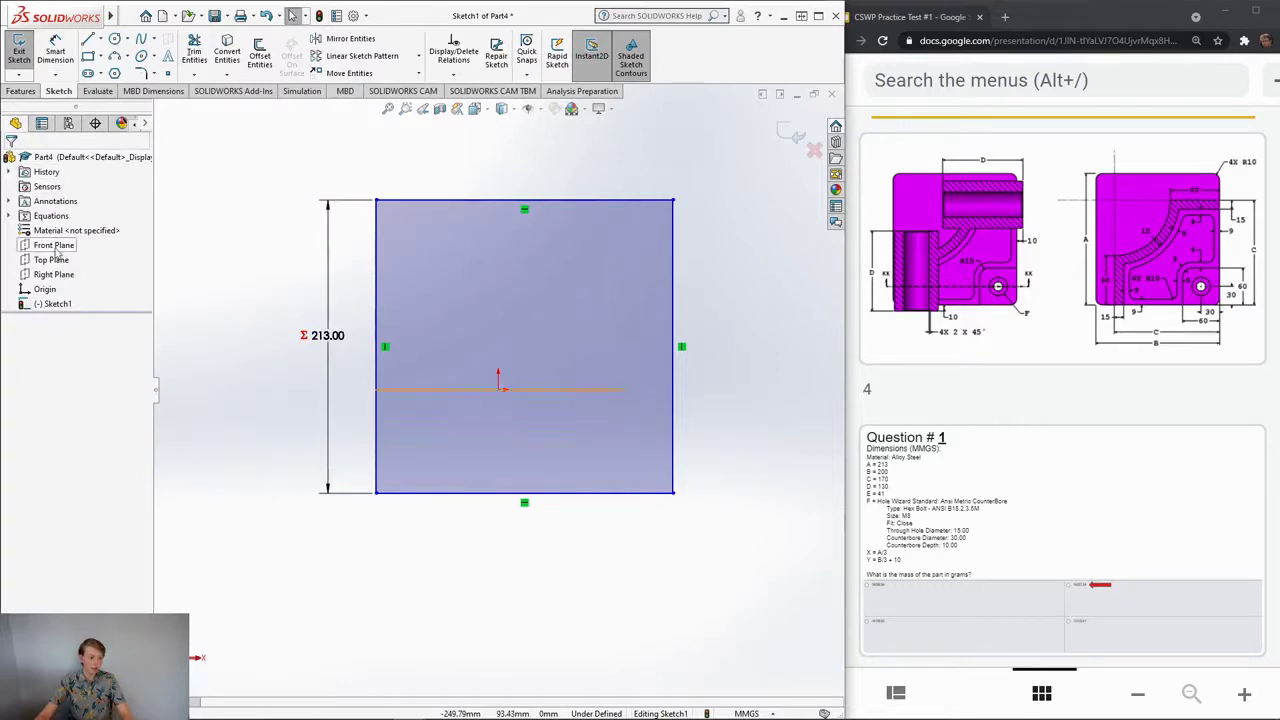
Step: Open the part's equations for editing and add global variables B = 200 and C = 170
{"action": "right_click", "coordinate": [52, 216]}
{"action": "left_click", "coordinate": [100, 223]}
{"action": "left_click", "coordinate": [117, 97]}
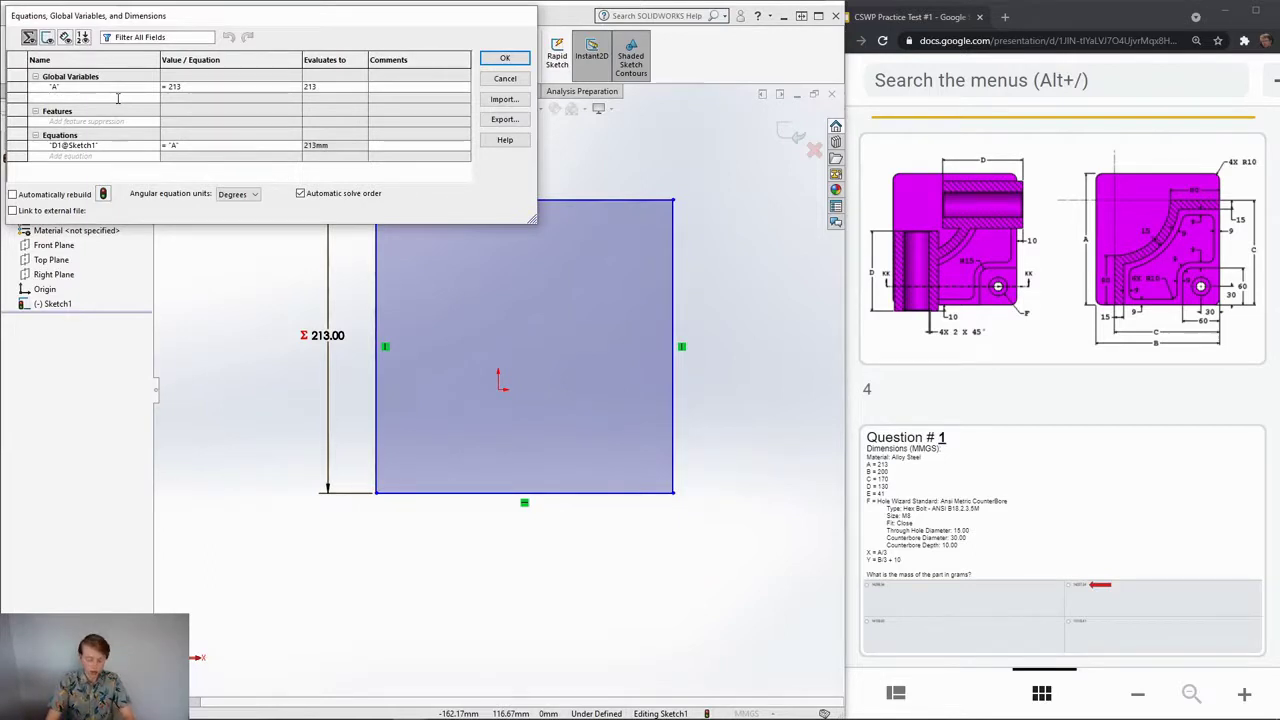
{"action": "type", "text": "B"}
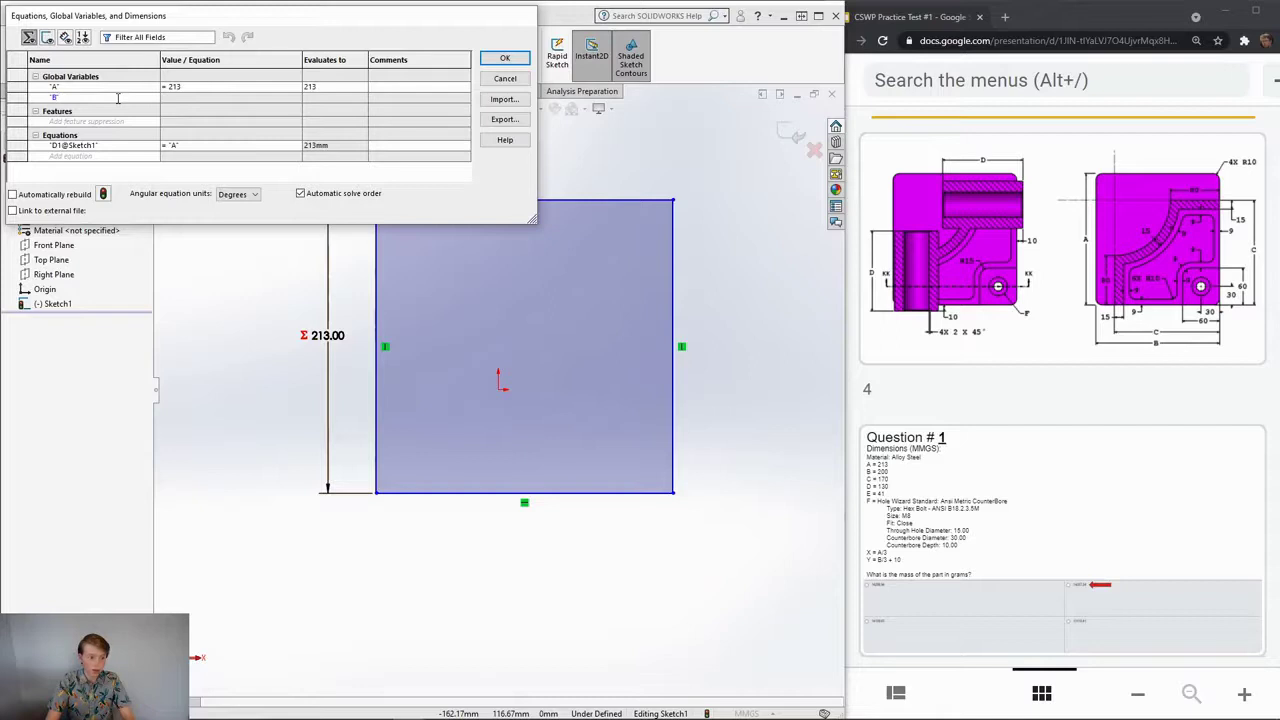
{"action": "key", "text": "Tab"}
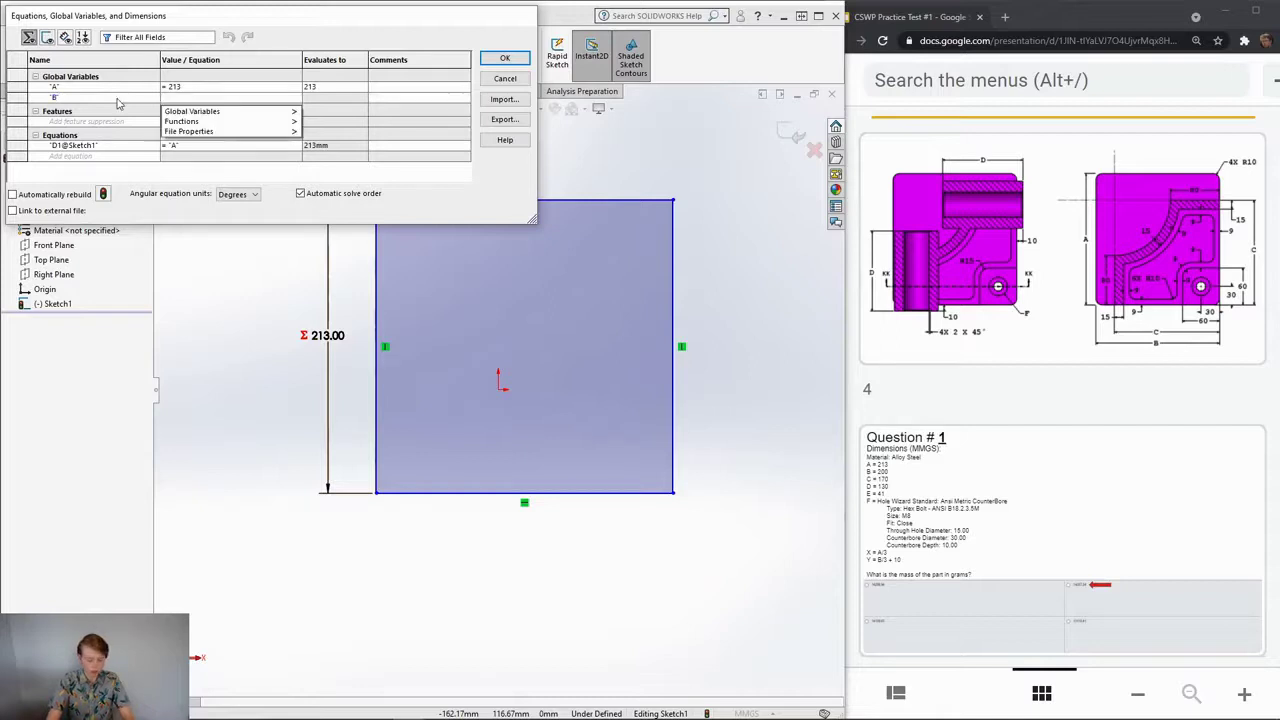
{"action": "type", "text": "200"}
{"action": "key", "text": "Return"}
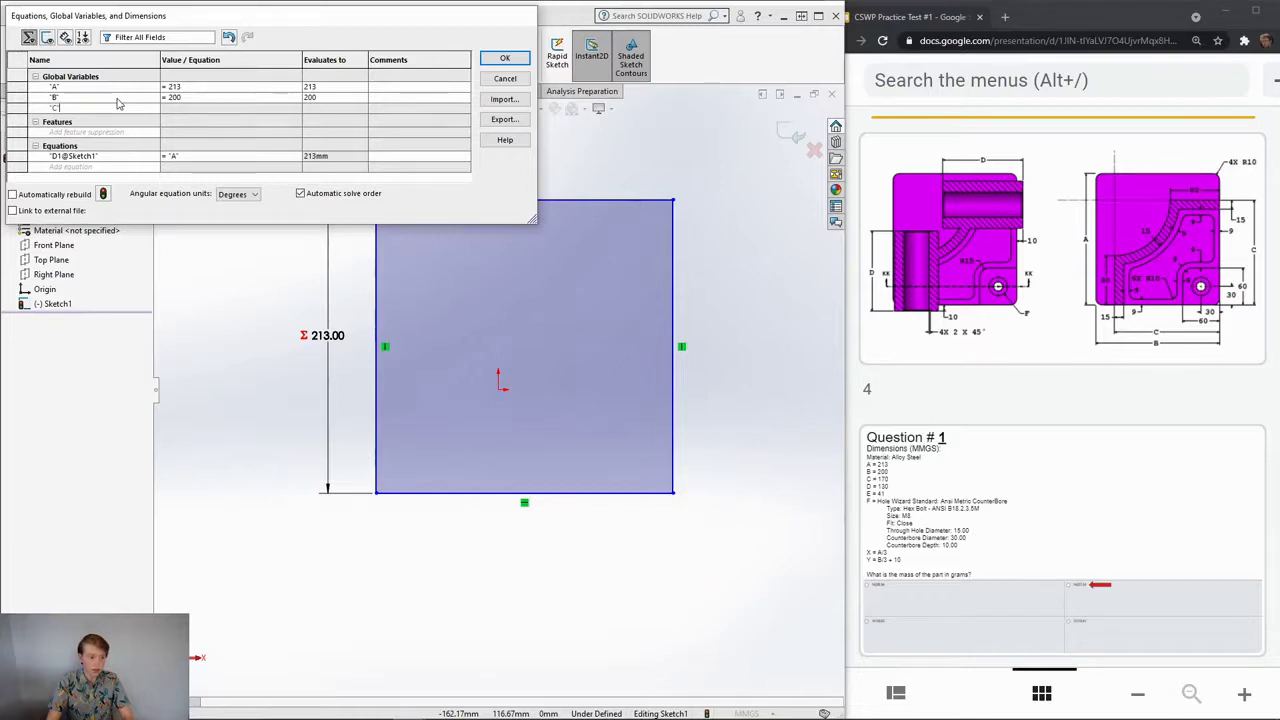
{"action": "key", "text": "Tab"}
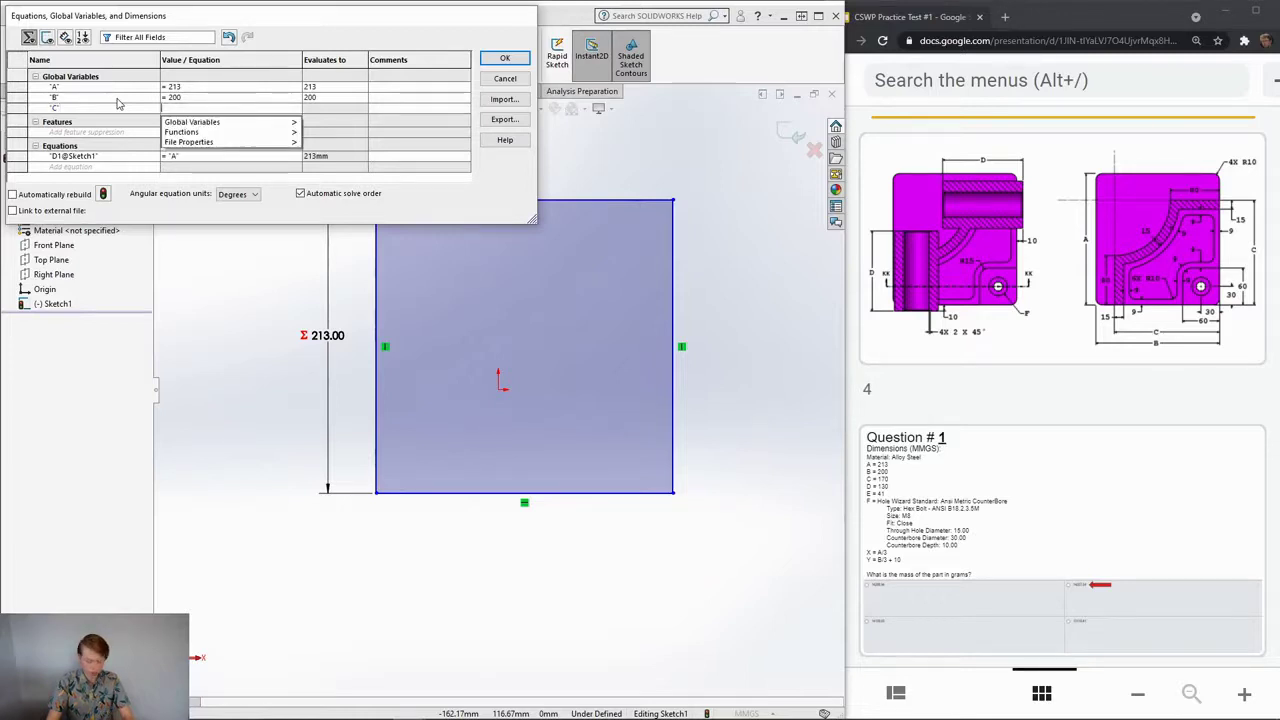
{"action": "type", "text": "170"}
{"action": "key", "text": "Return"}
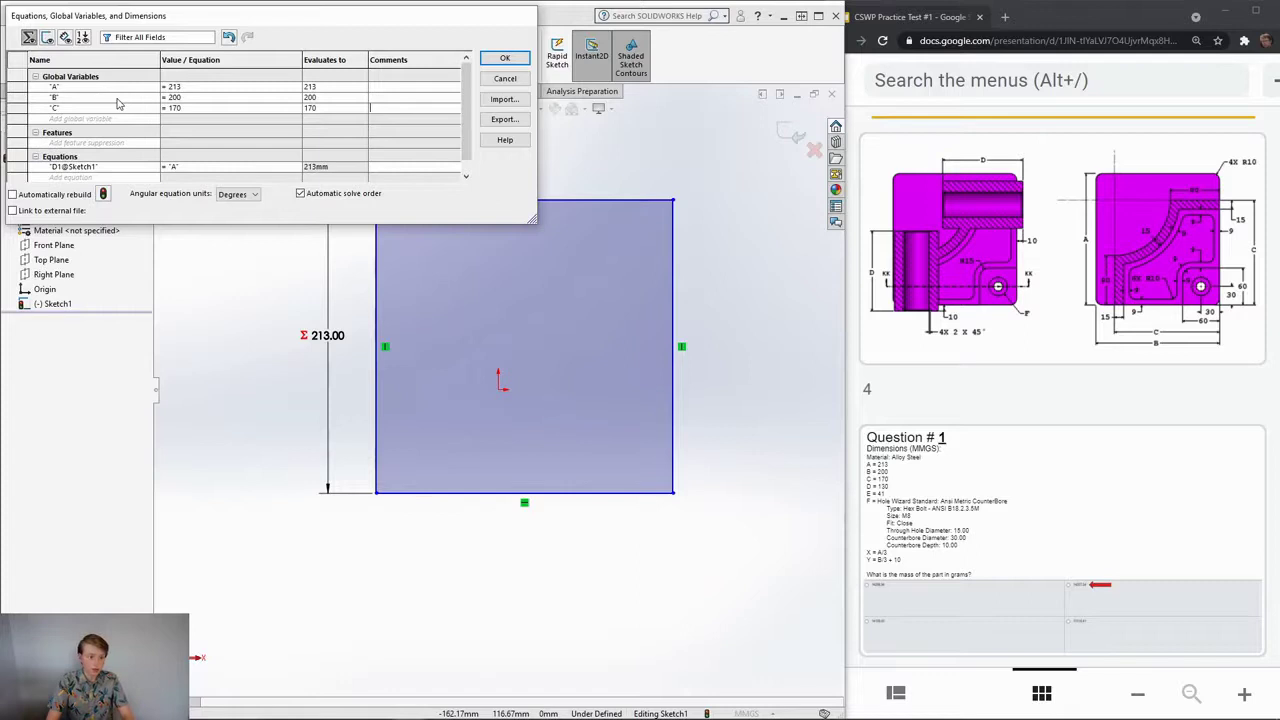
Step: Add global variables D = 130 and E = 41 to the equations table
{"action": "type", "text": "D"}
{"action": "key", "text": "Tab"}
{"action": "type", "text": "130"}
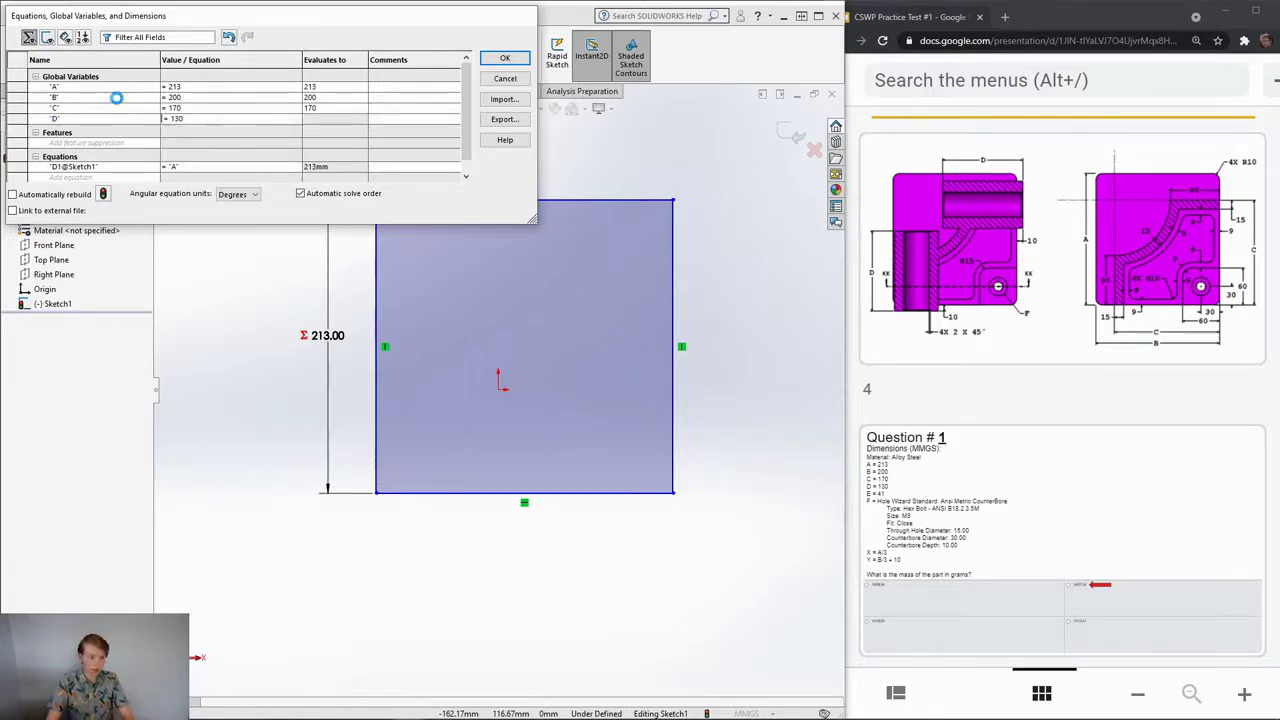
{"action": "key", "text": "Return"}
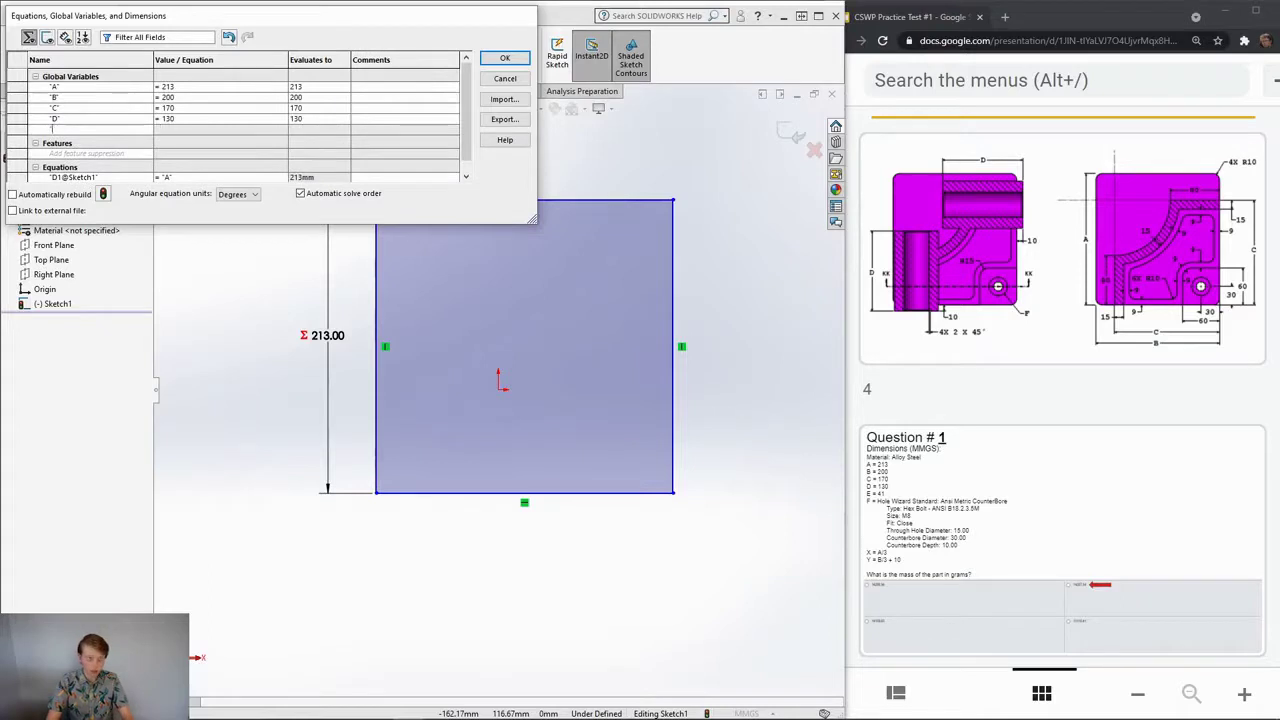
{"action": "type", "text": "E"}
{"action": "key", "text": "Tab"}
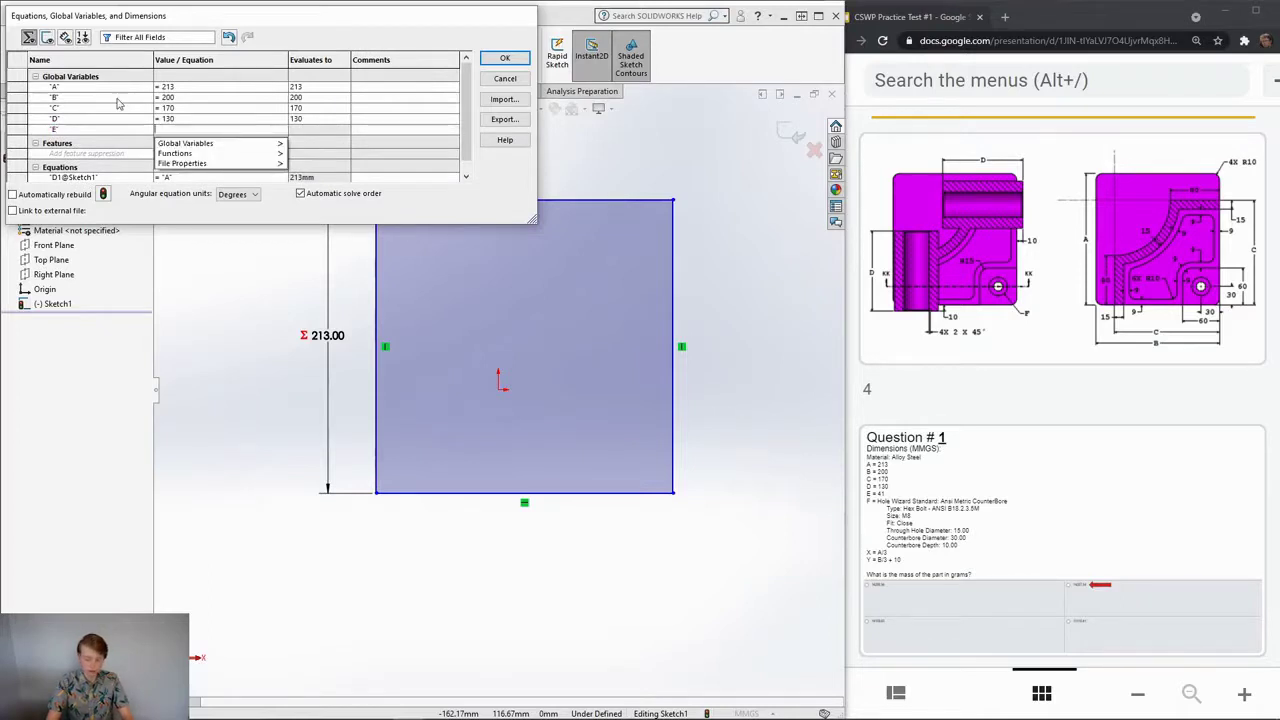
{"action": "type", "text": "= "}
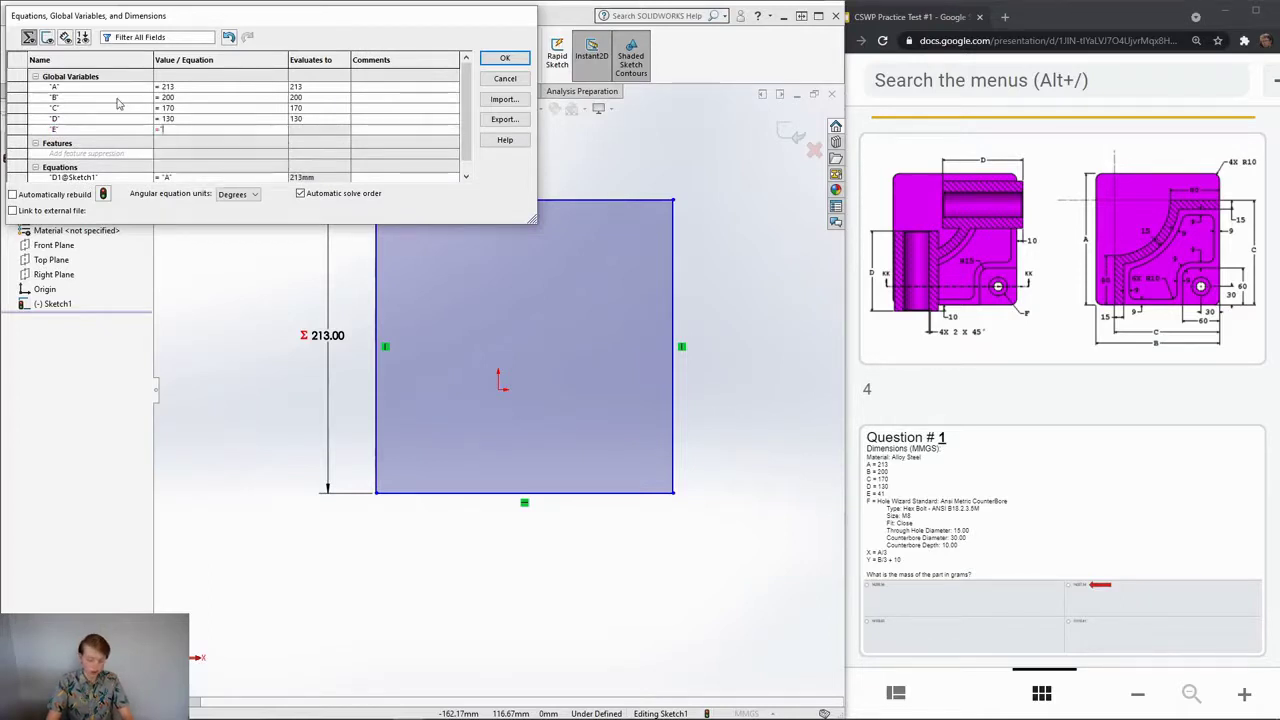
{"action": "type", "text": "41"}
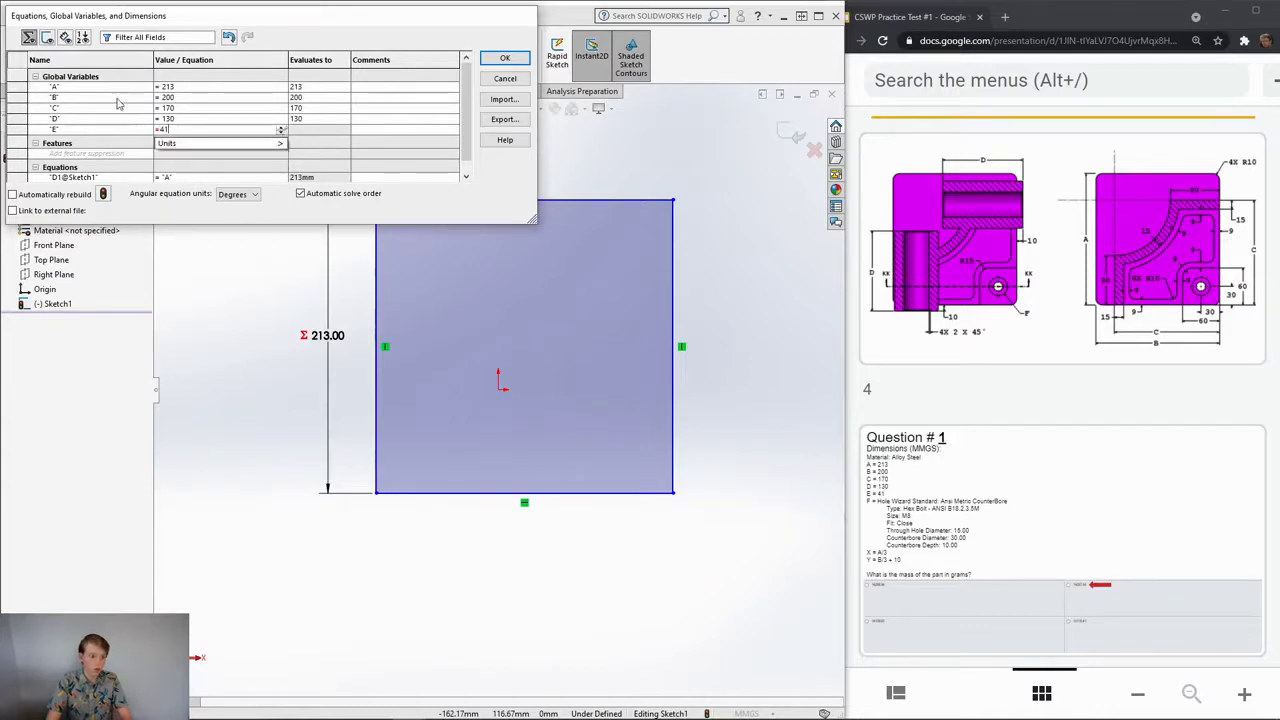
{"action": "key", "text": "Return"}
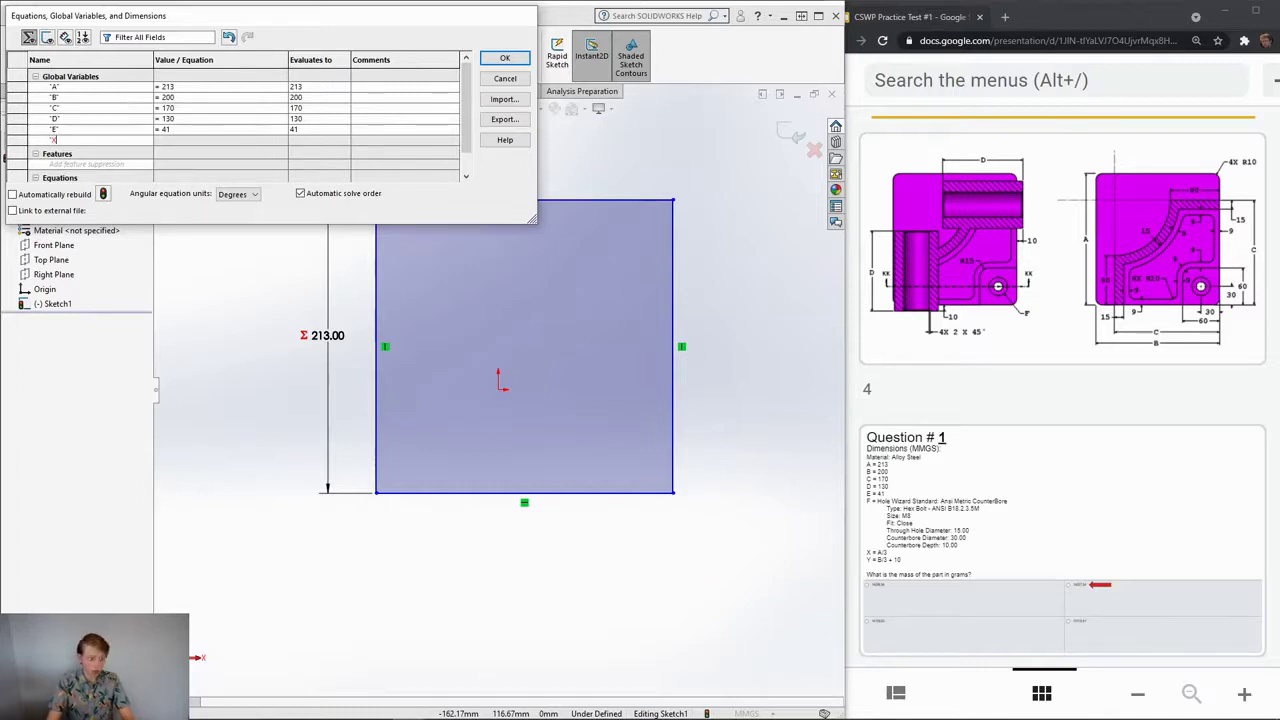
Step: Define global variable X as "A" / 3 in the equations table
{"action": "key", "text": "Tab"}
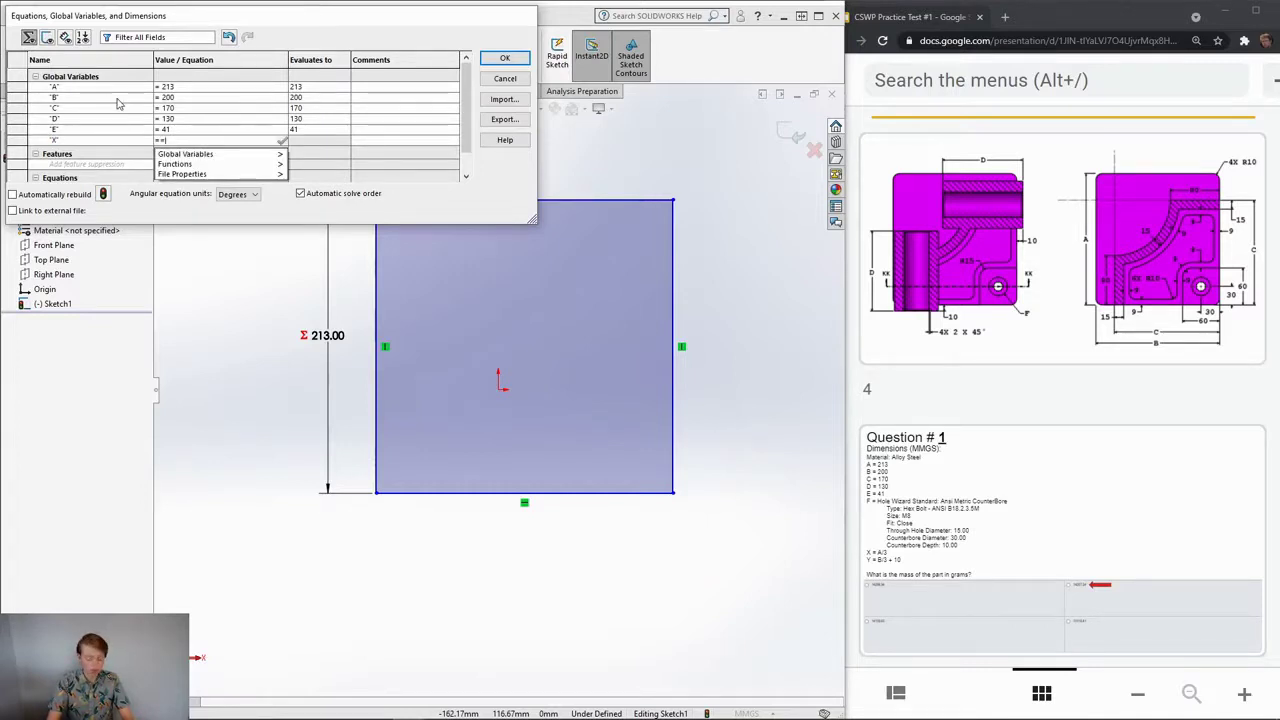
{"action": "type", "text": "="}
{"action": "key", "text": "Escape"}
{"action": "key", "text": "BackSpace"}
{"action": "type", "text": "= \"A\" "}
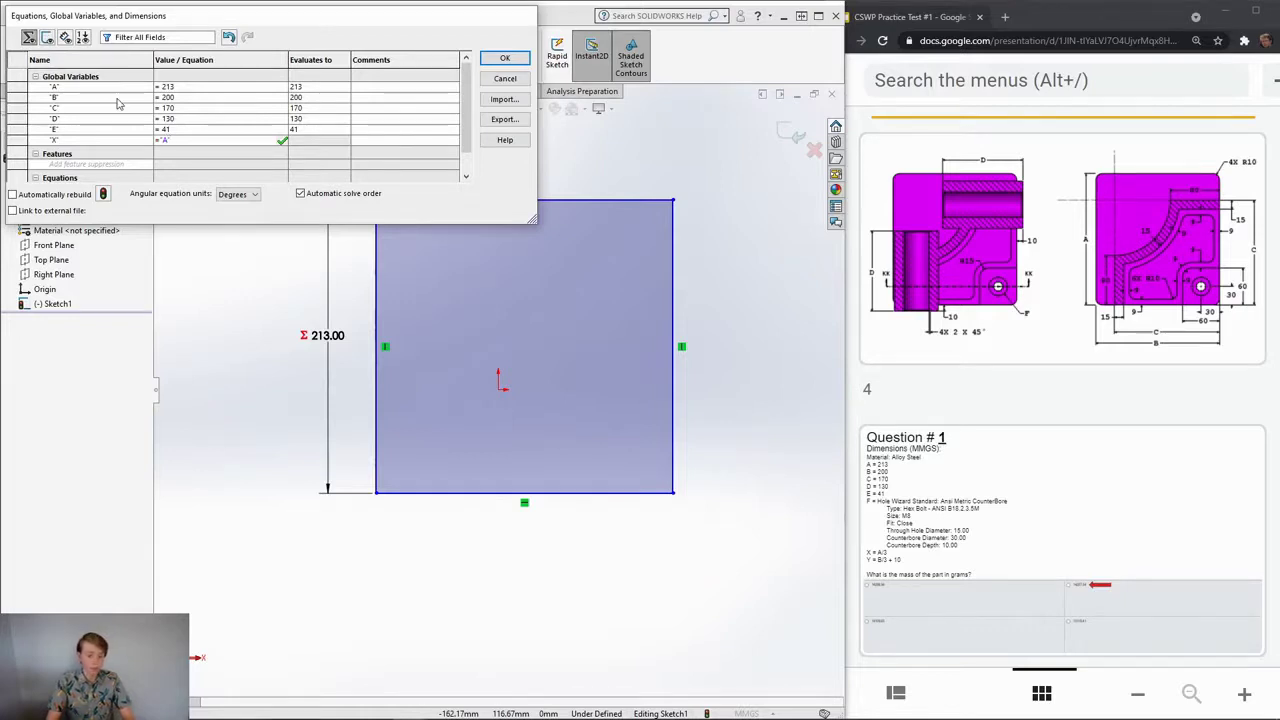
{"action": "type", "text": "/ 3"}
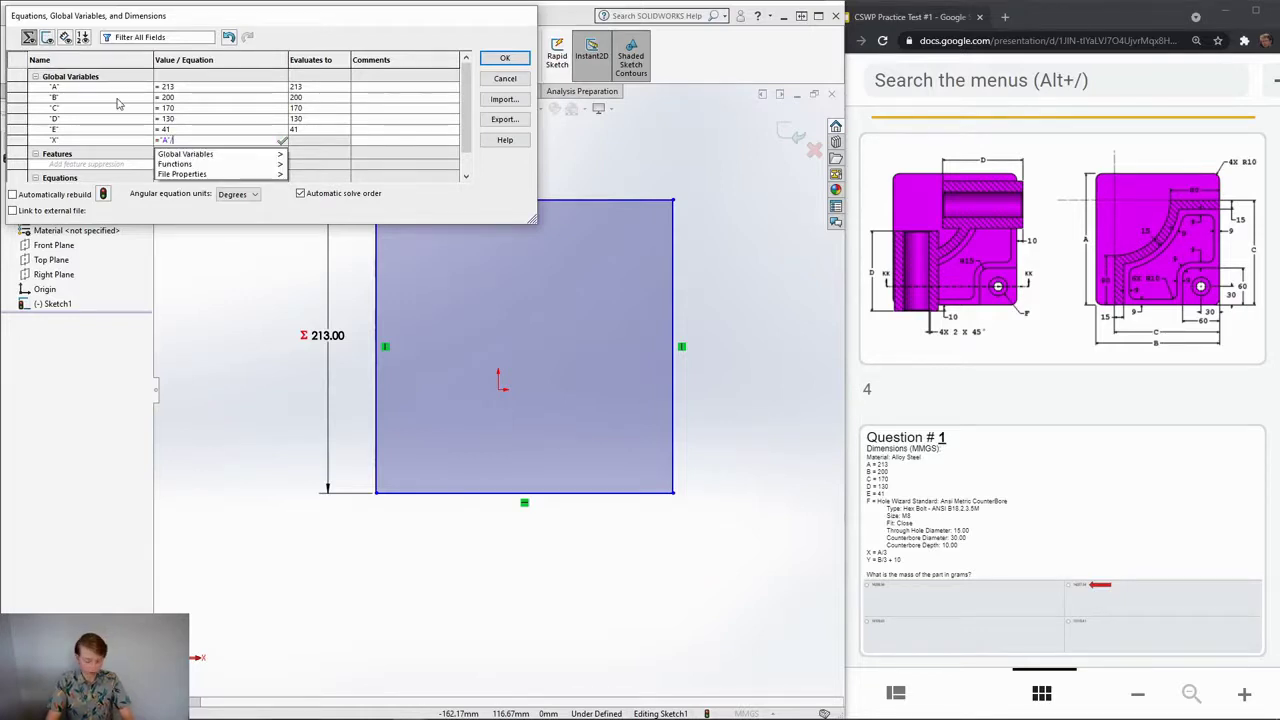
{"action": "key", "text": "Return"}
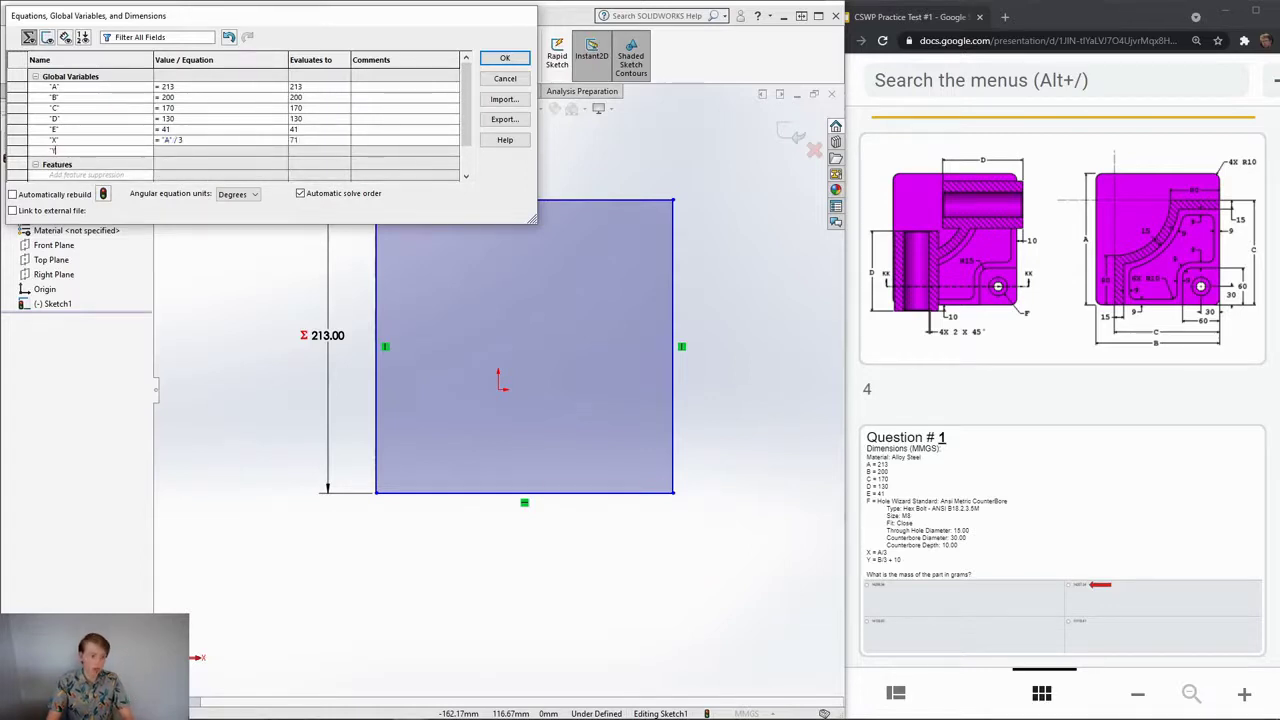
Step: Add global variable Y = "B"/3+10 and accept the equations table
{"action": "type", "text": "Y"}
{"action": "key", "text": "Tab"}
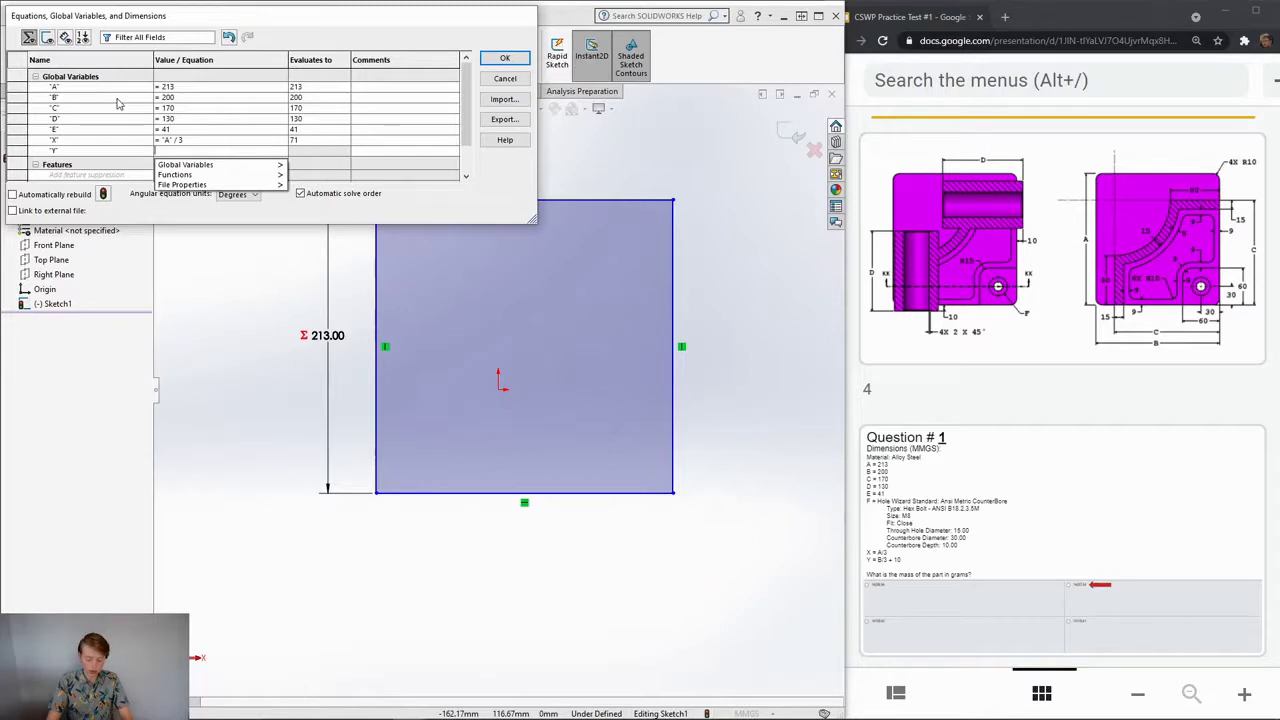
{"action": "type", "text": "=\"B\"/3"}
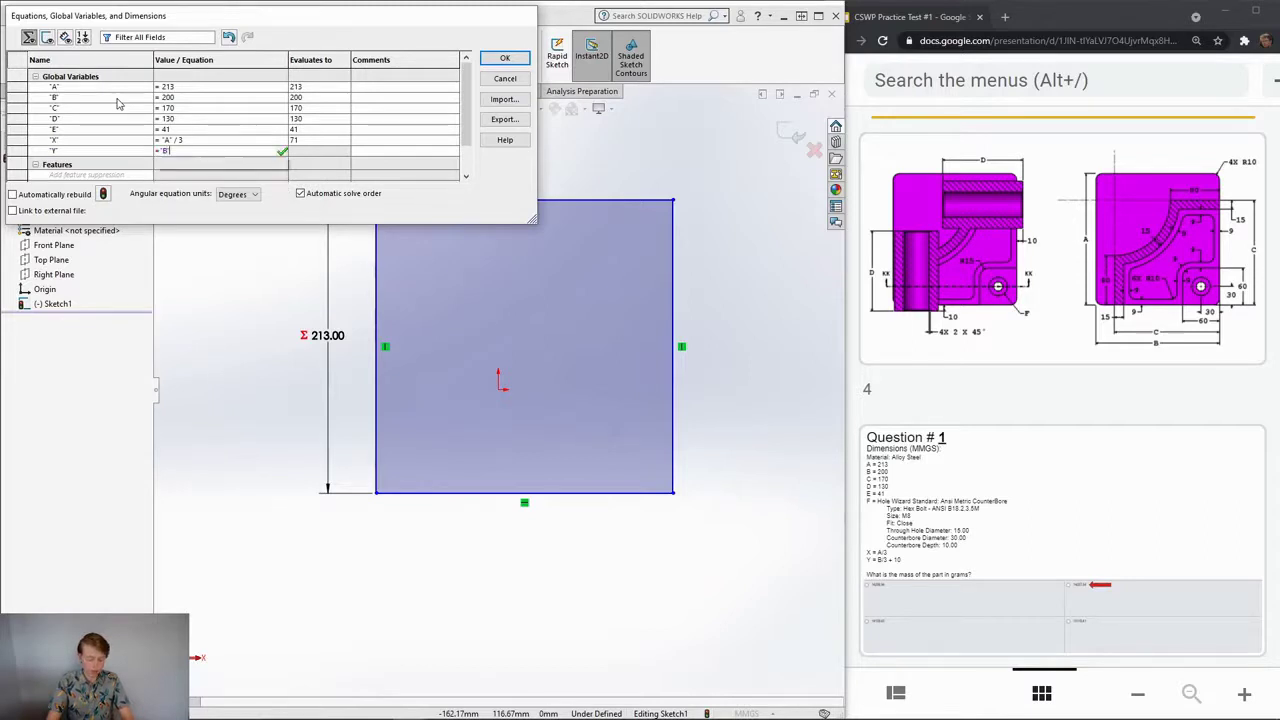
{"action": "type", "text": "+10"}
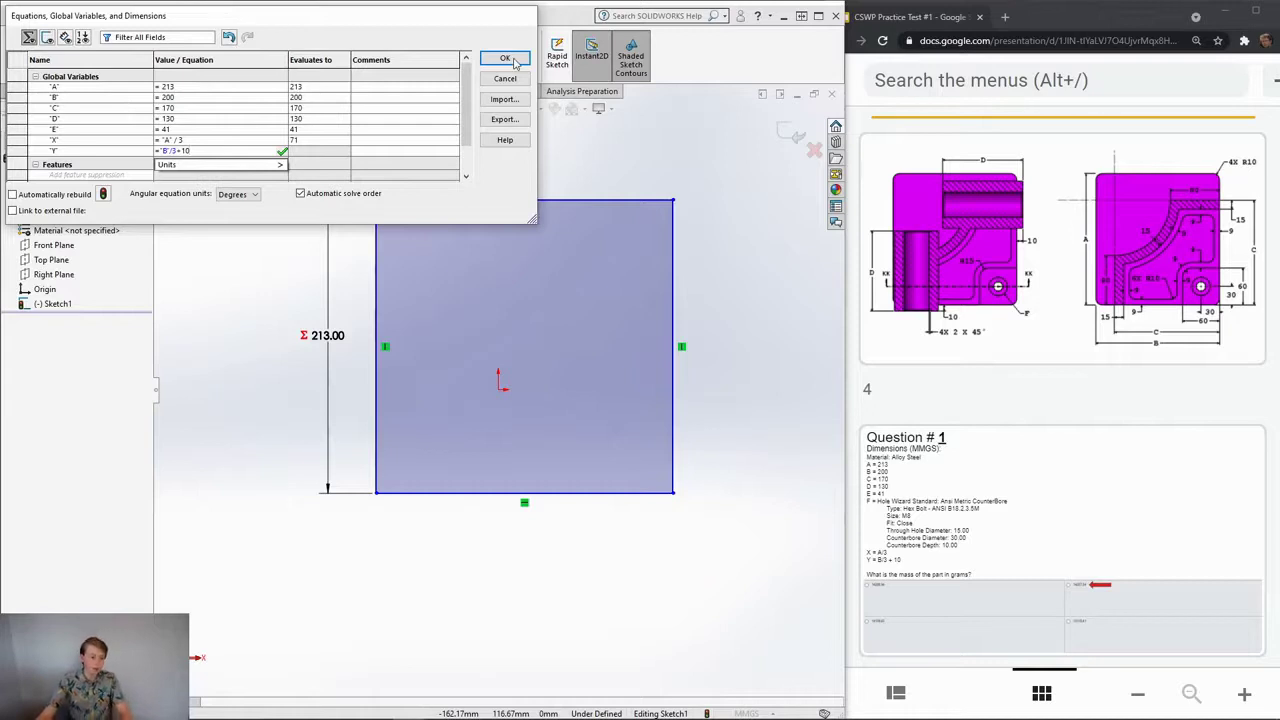
{"action": "key", "text": "Return"}
{"action": "left_click", "coordinate": [505, 59]}
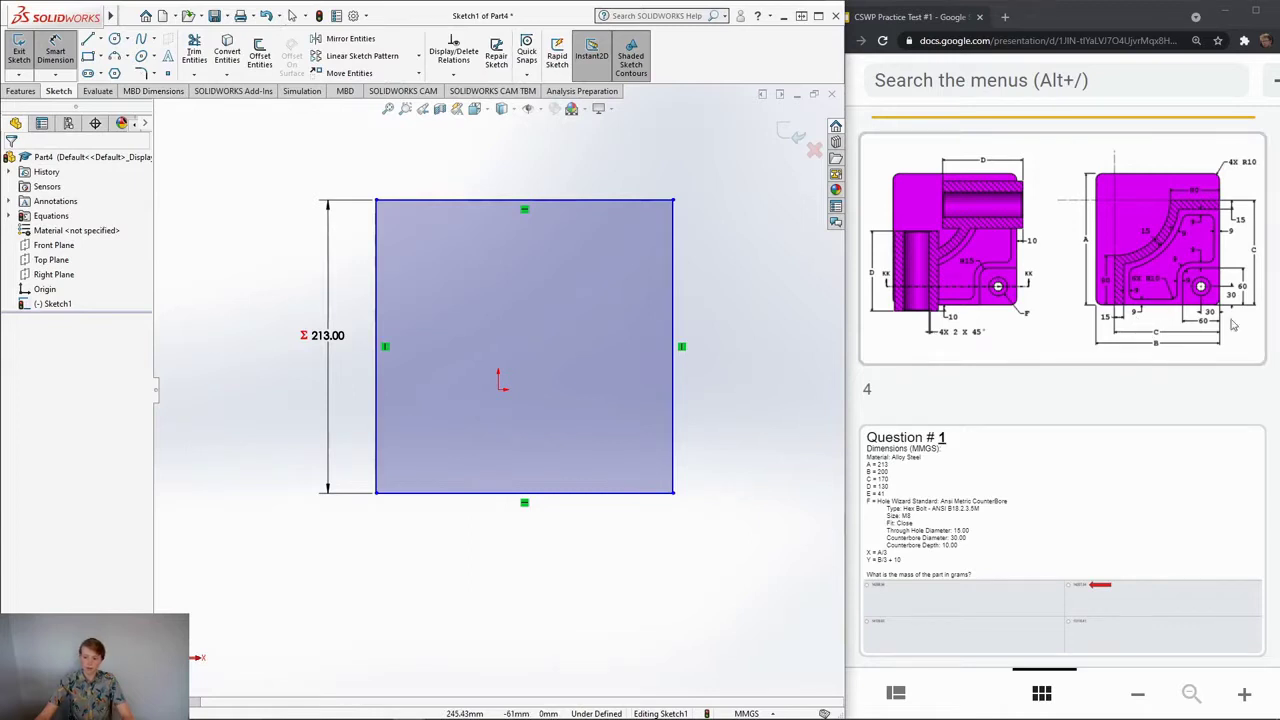
Step: Dimension the rectangle's bottom edge and link its length to global variable B
{"action": "left_click", "coordinate": [577, 492]}
{"action": "left_click", "coordinate": [539, 528]}
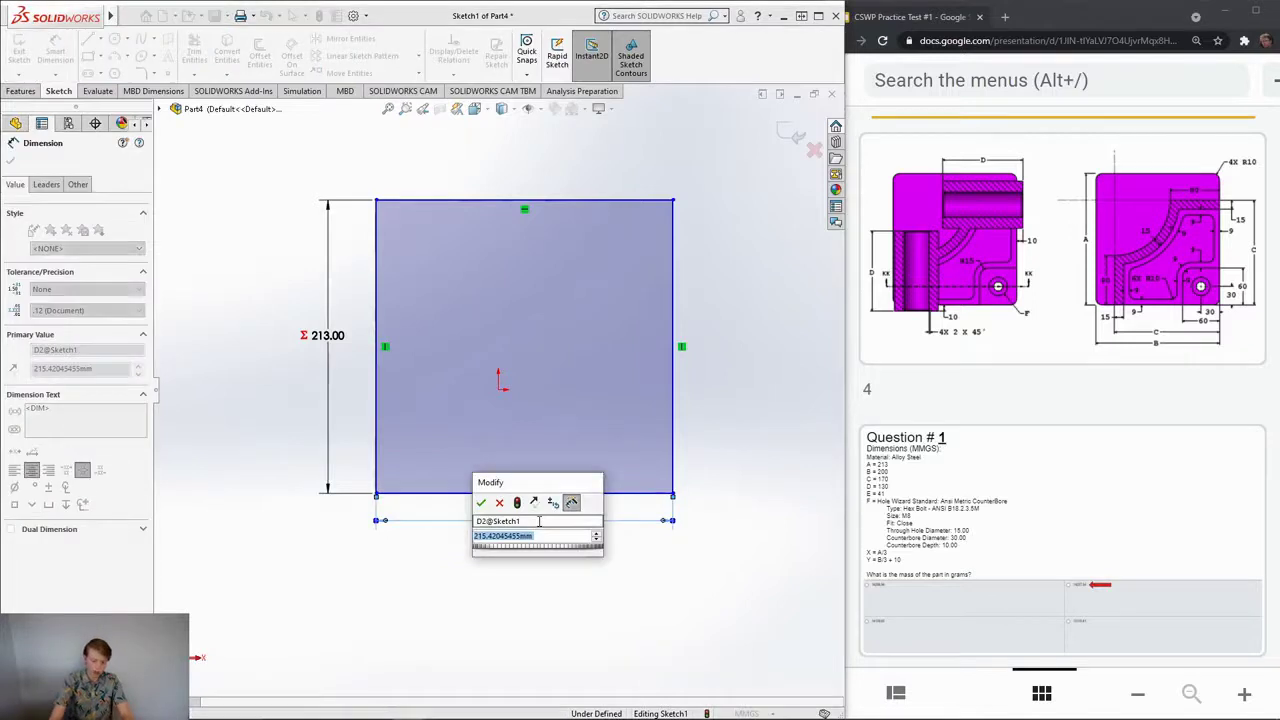
{"action": "type", "text": "="}
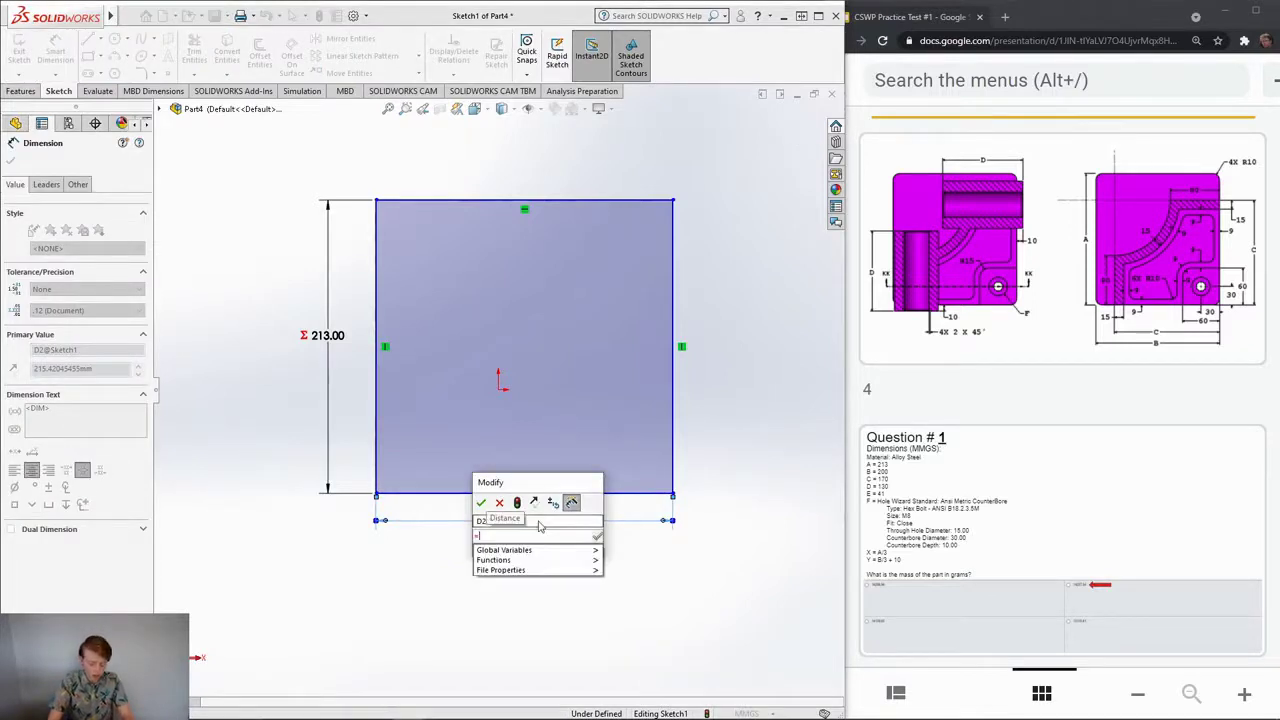
{"action": "type", "text": "200"}
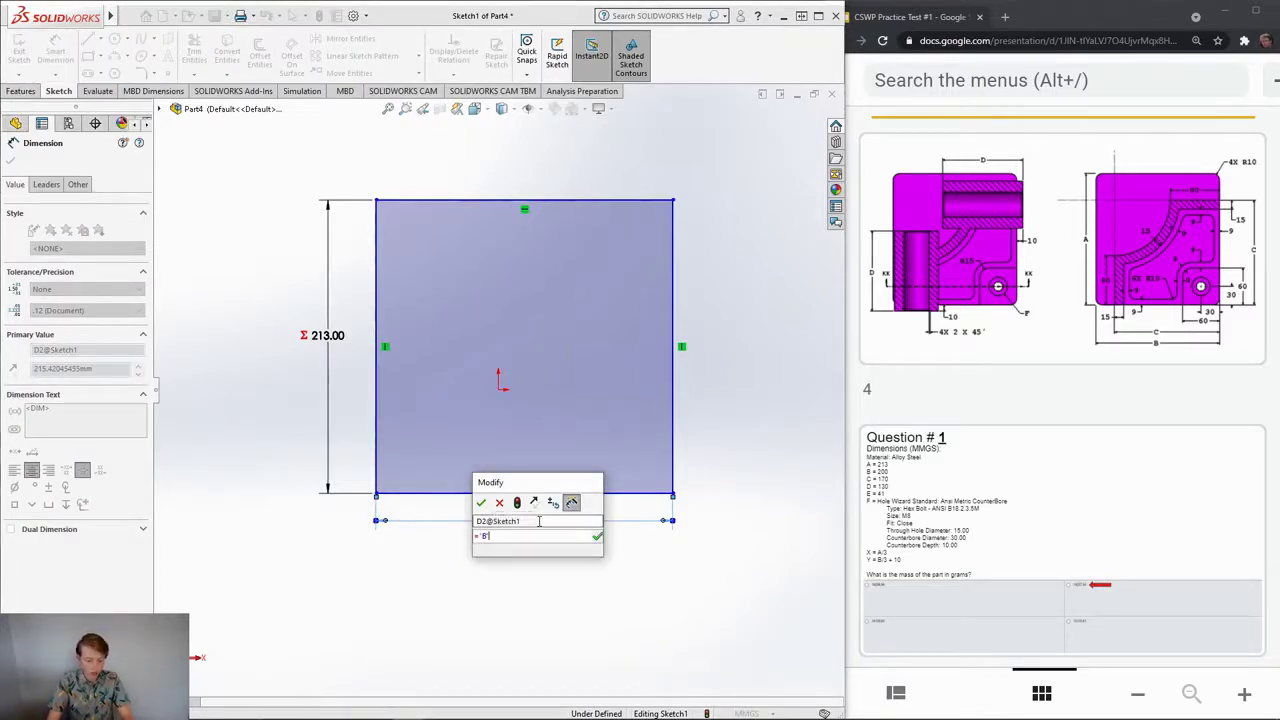
{"action": "key", "text": "Return"}
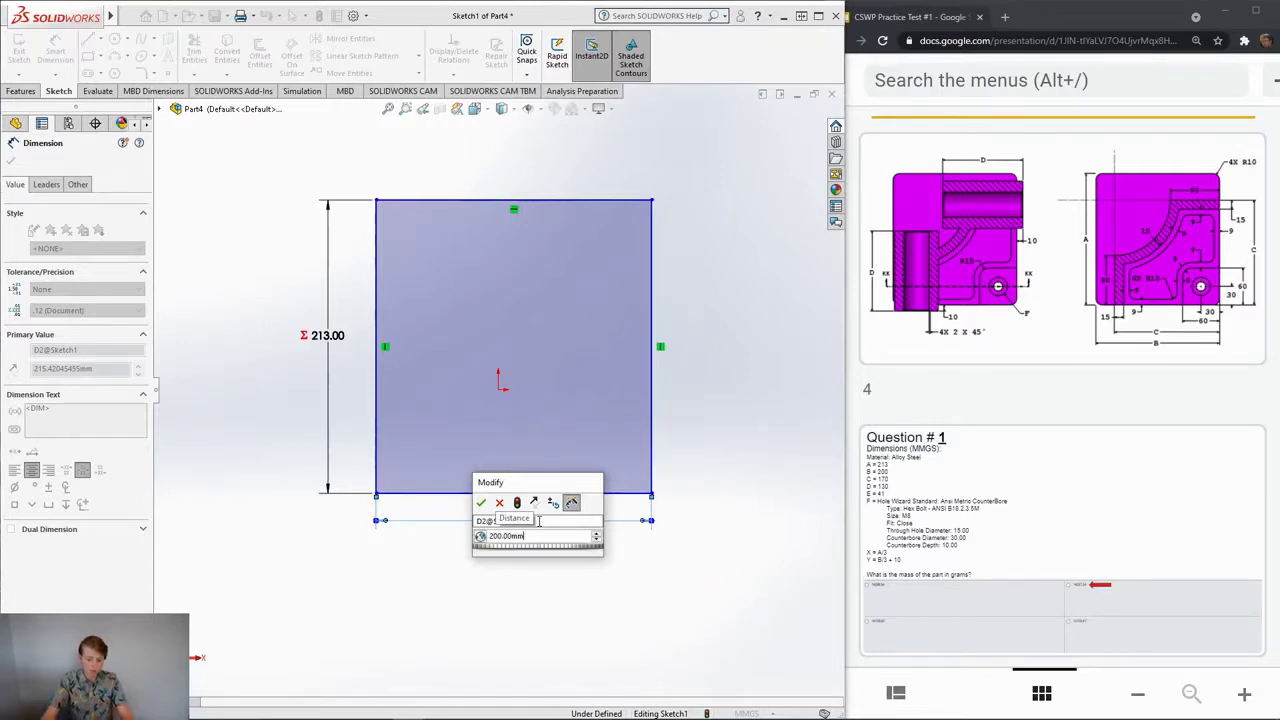
{"action": "left_click", "coordinate": [481, 503]}
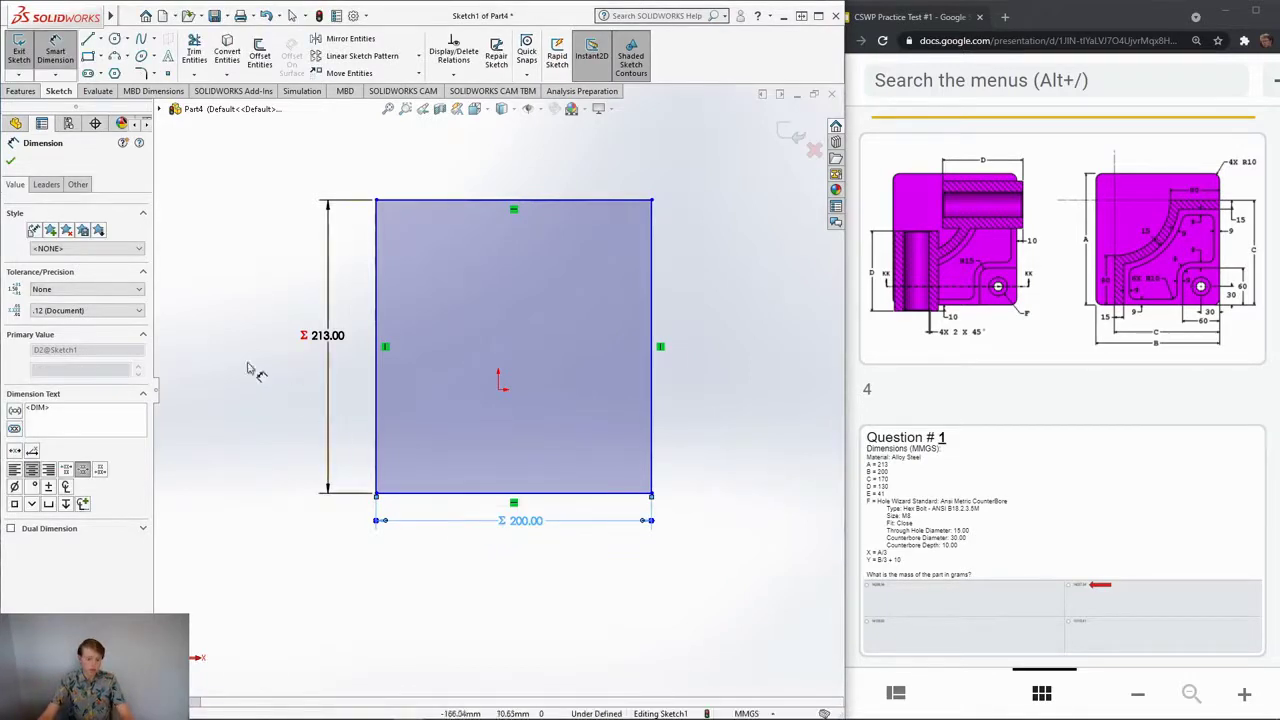
{"action": "left_click", "coordinate": [253, 443]}
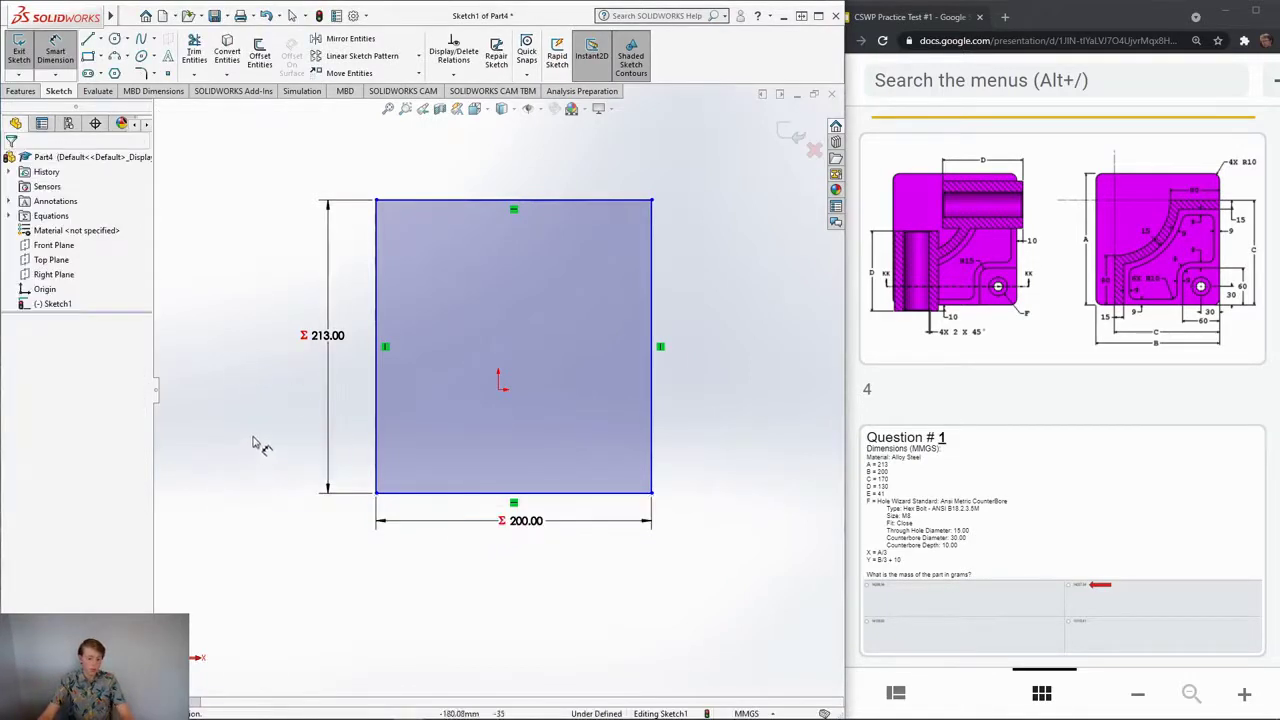
Step: Round all four corners of the rectangle with 10 mm sketch fillets
{"action": "left_click", "coordinate": [22, 91]}
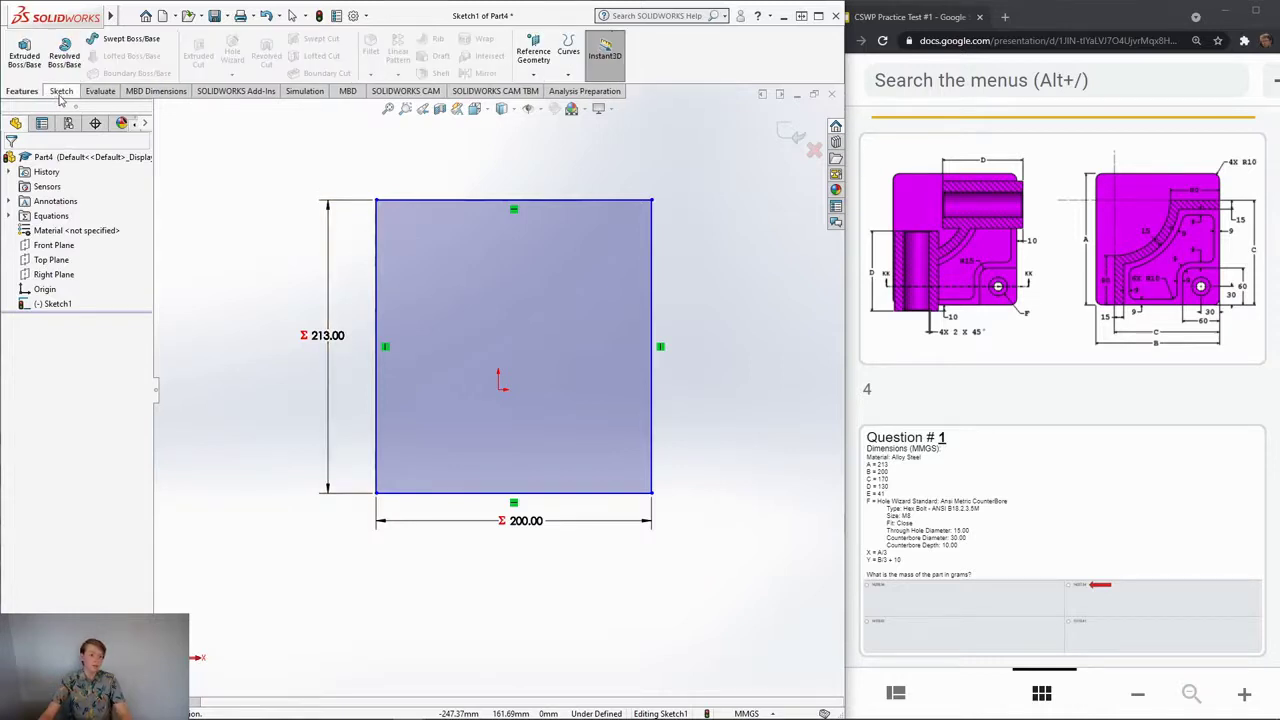
{"action": "left_click", "coordinate": [62, 92]}
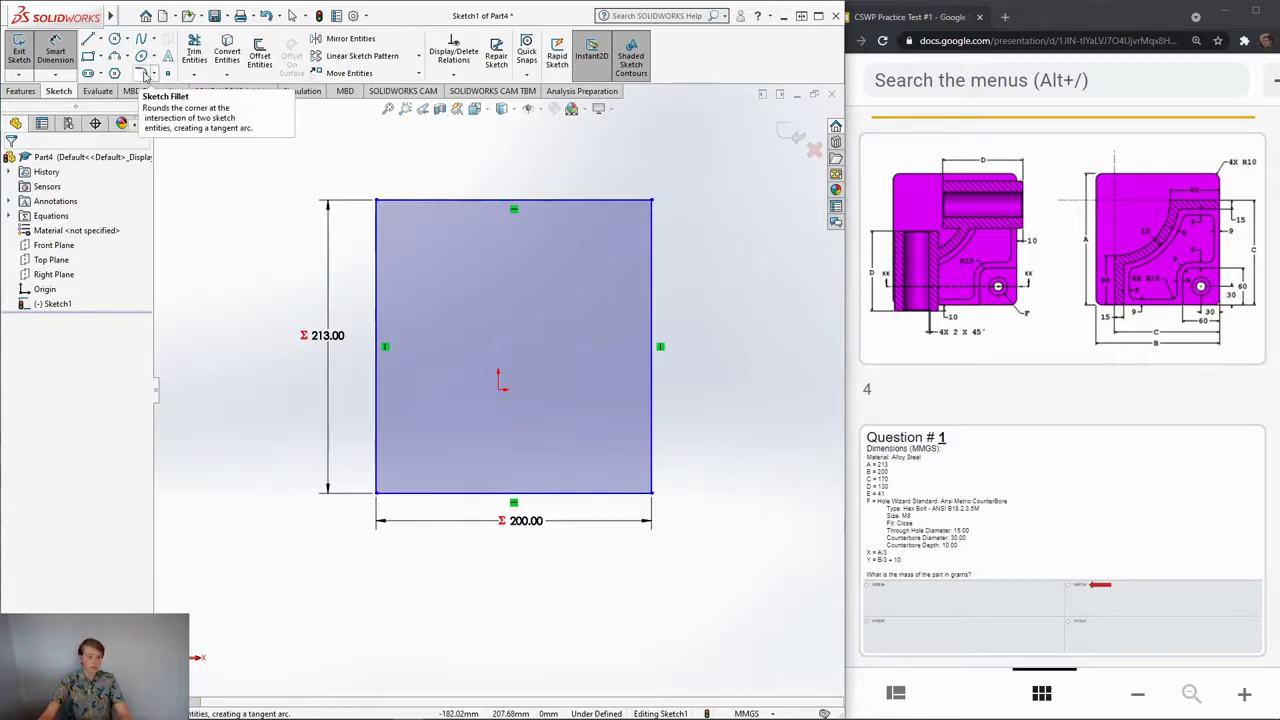
{"action": "left_click", "coordinate": [145, 75]}
{"action": "left_click", "coordinate": [377, 201]}
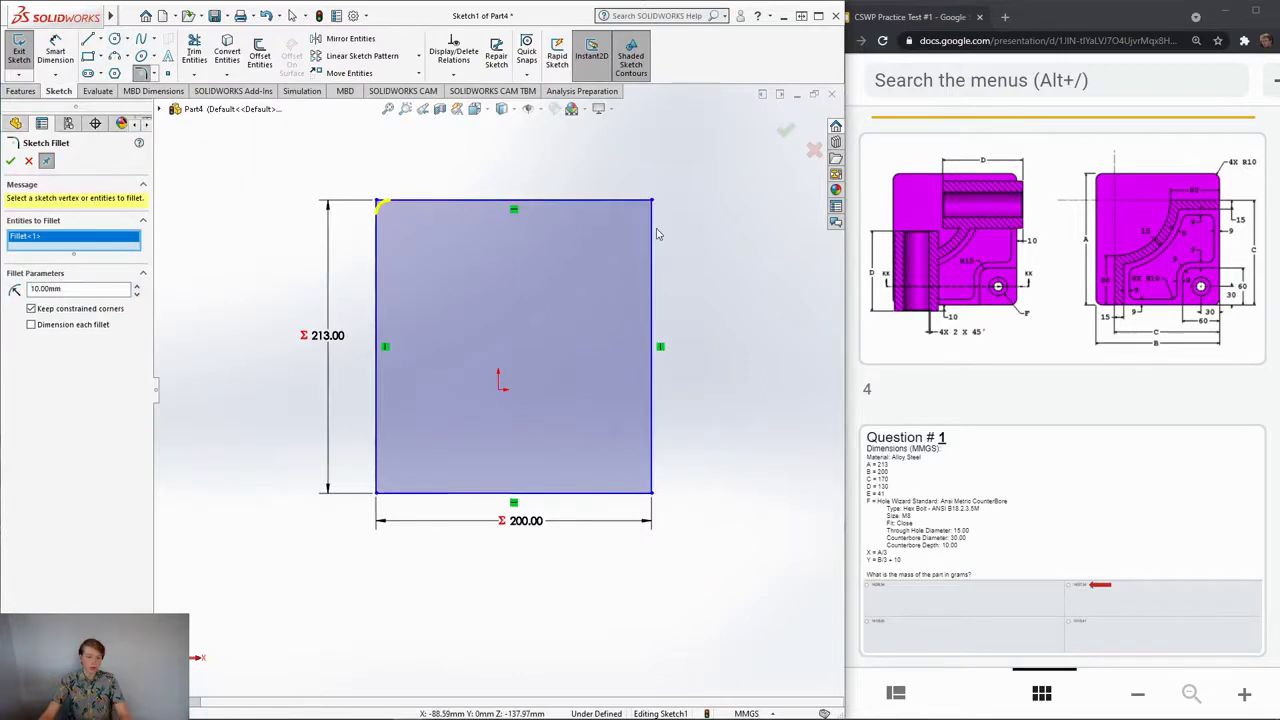
{"action": "left_click", "coordinate": [651, 201]}
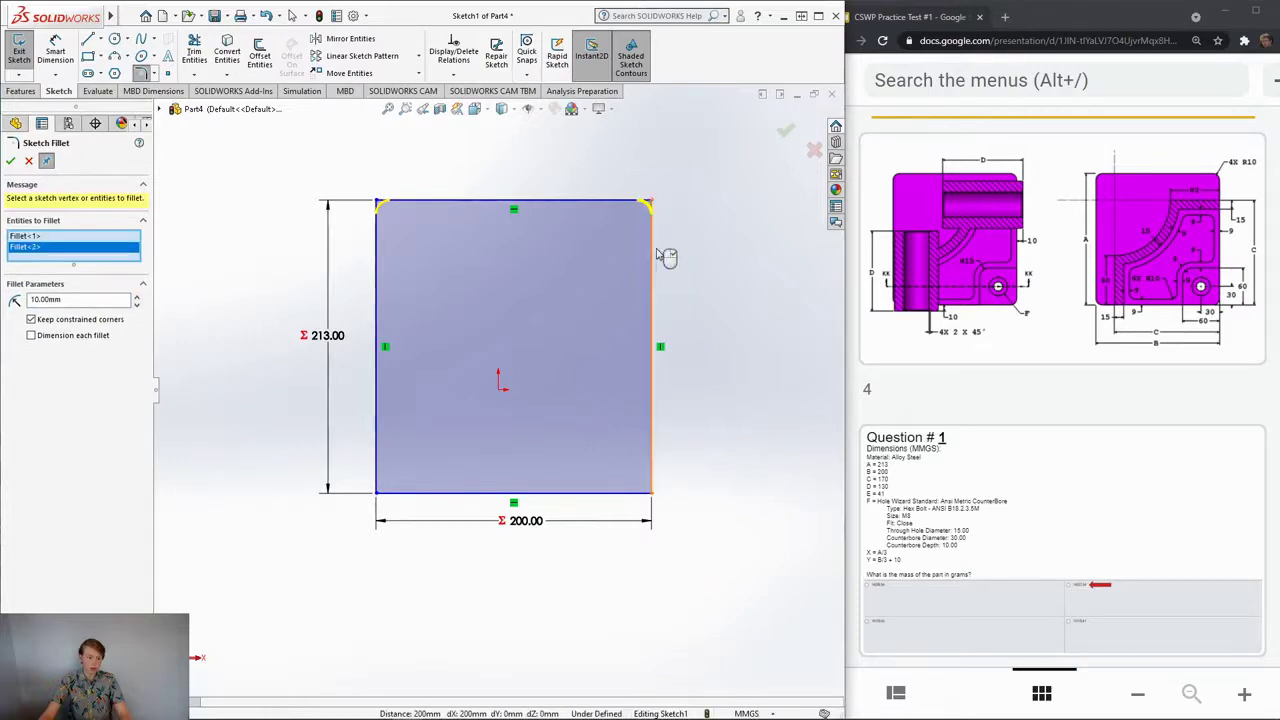
{"action": "left_click", "coordinate": [651, 493]}
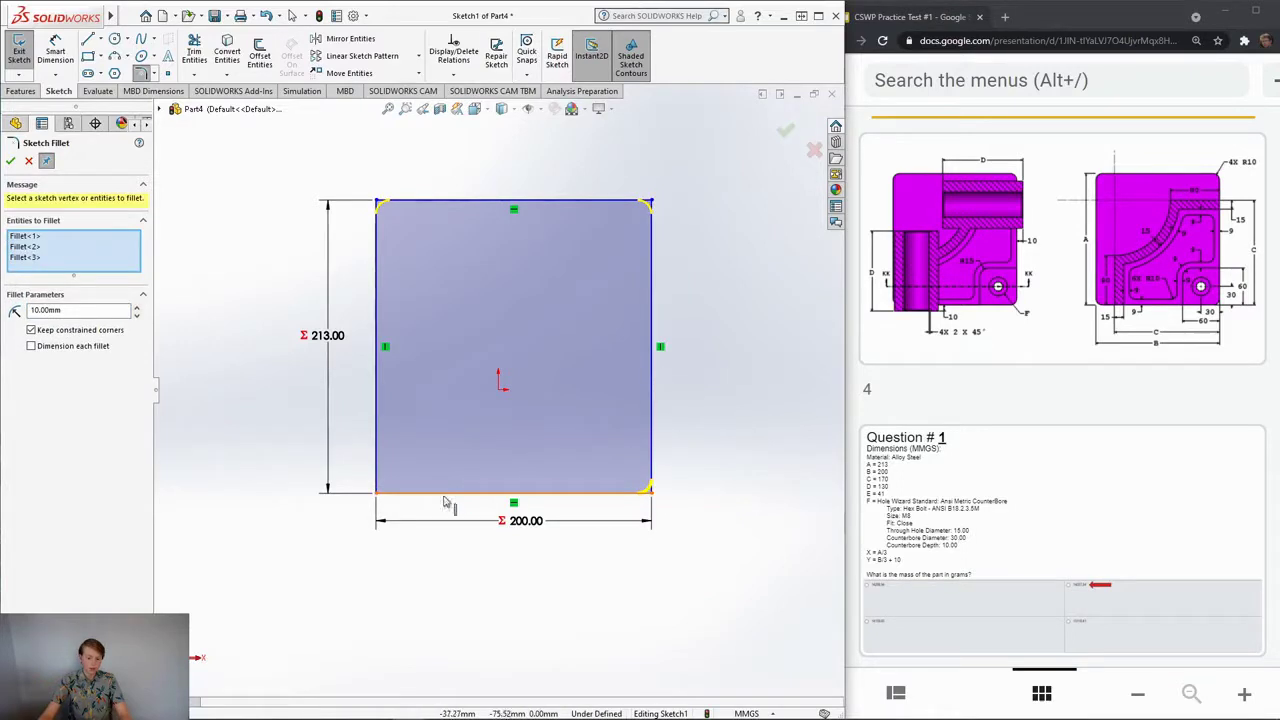
{"action": "left_click", "coordinate": [378, 493]}
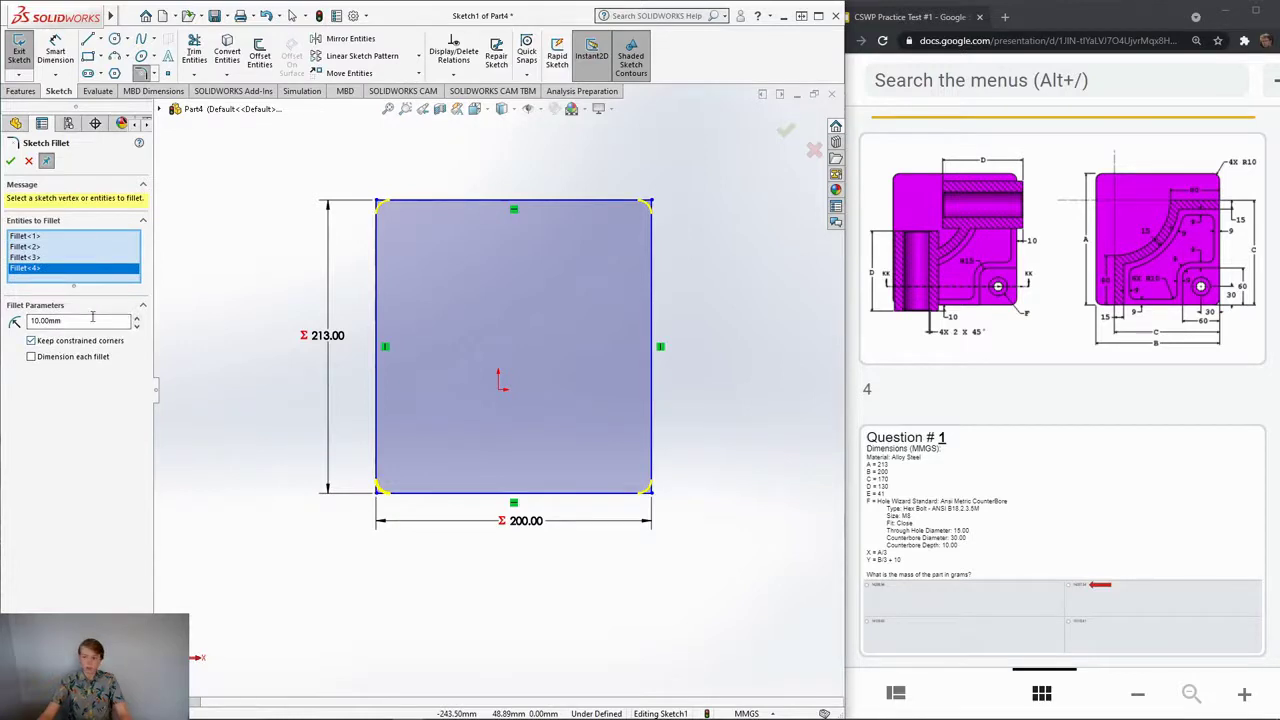
{"action": "left_click", "coordinate": [10, 160]}
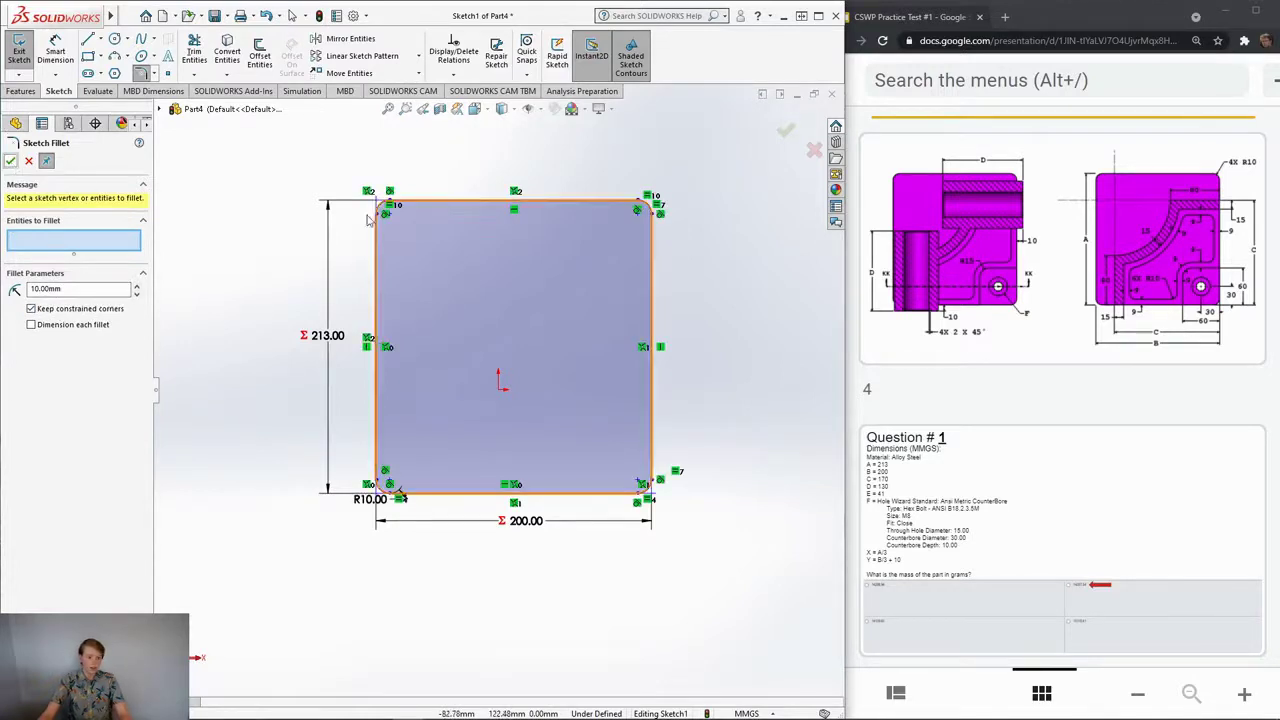
{"action": "left_click", "coordinate": [10, 162]}
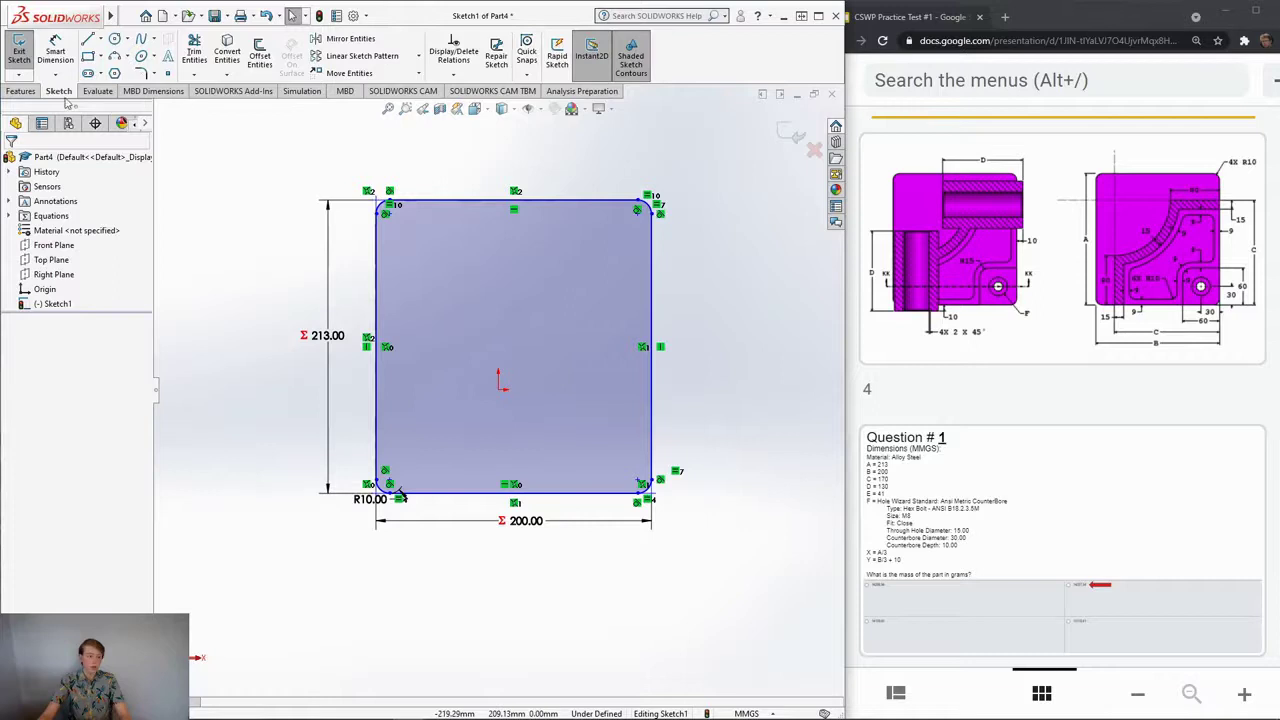
Step: Extrude the rounded rectangle as a 25 mm blind boss to form the base plate
{"action": "left_click", "coordinate": [20, 91]}
{"action": "left_click", "coordinate": [24, 50]}
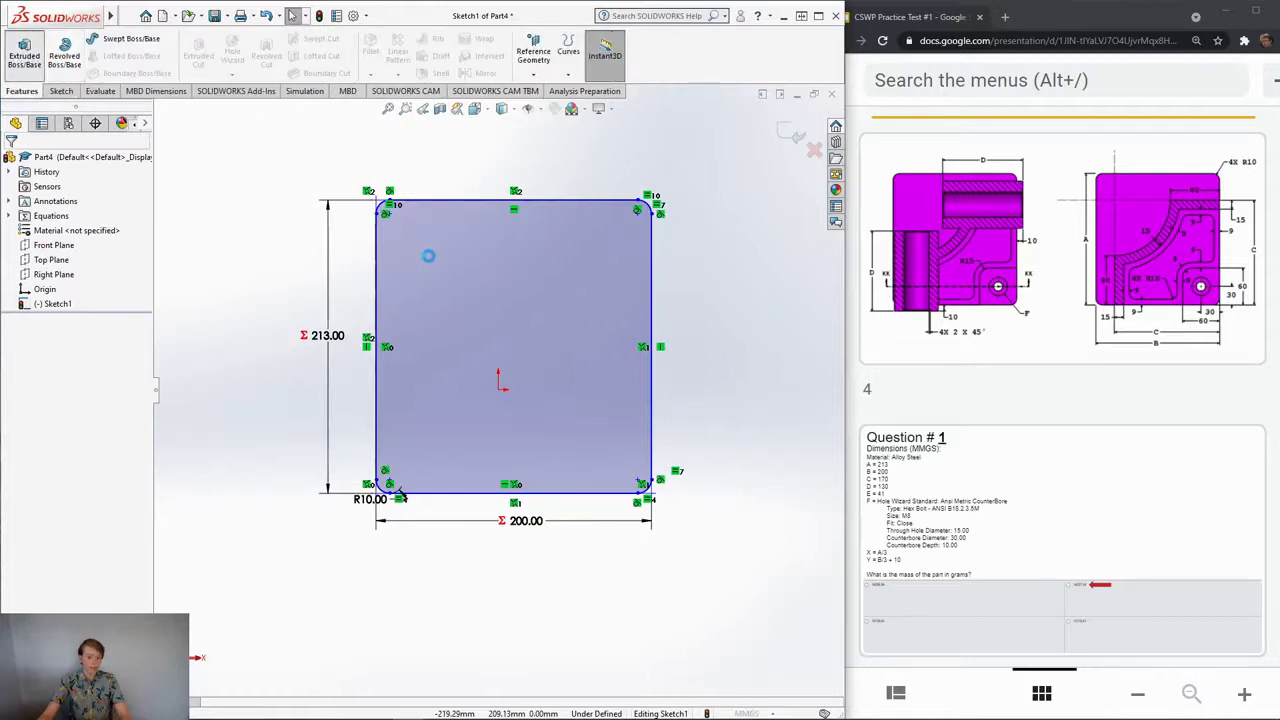
{"action": "scroll", "coordinate": [1028, 396], "scroll_direction": "up", "scroll_amount": 3}
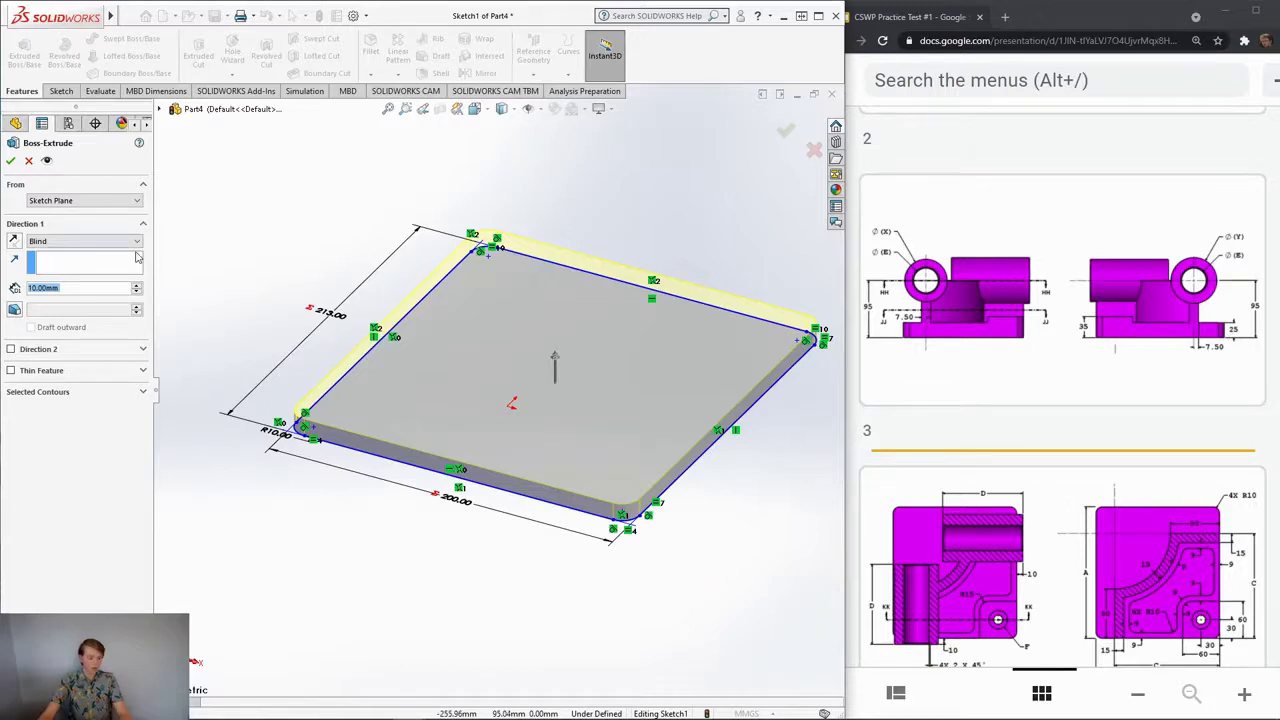
{"action": "type", "text": "25"}
{"action": "key", "text": "Return"}
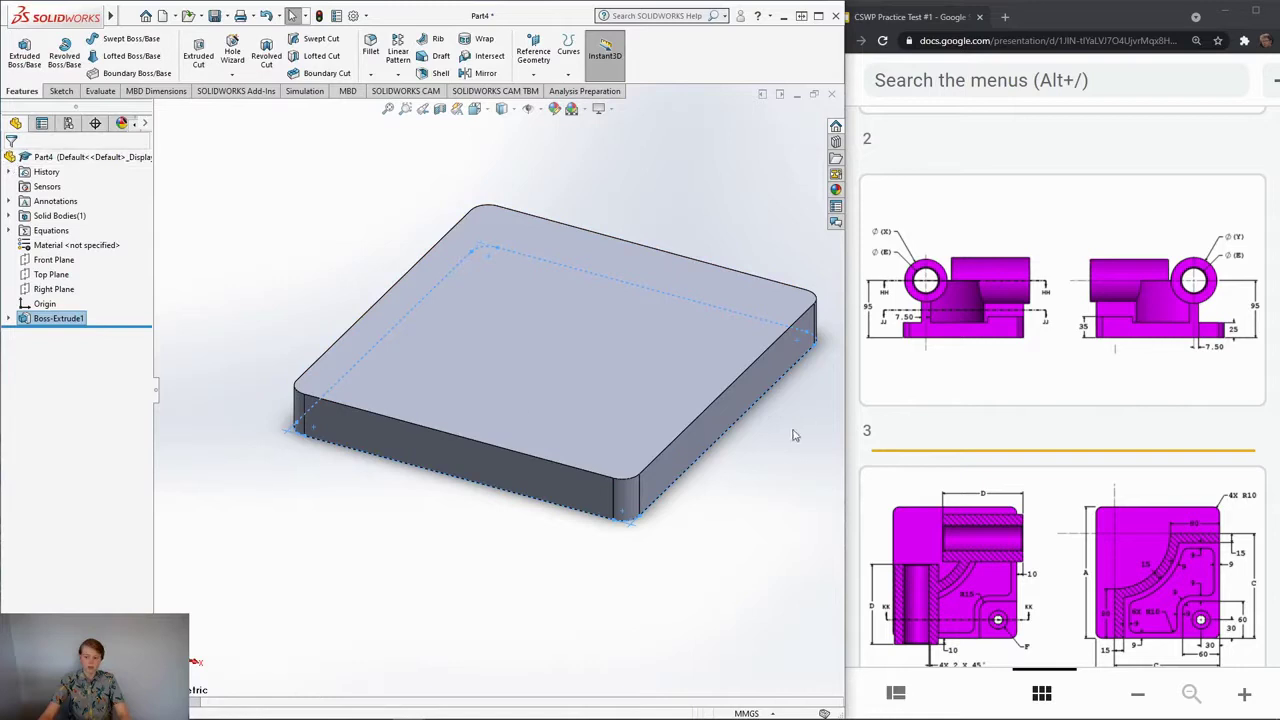
Step: On the plate's top face, sketch a vertical line about 50 mm up from the lower edge and a horizontal line about 49 mm to the right edge
{"action": "scroll", "coordinate": [957, 381], "scroll_direction": "up", "scroll_amount": 3}
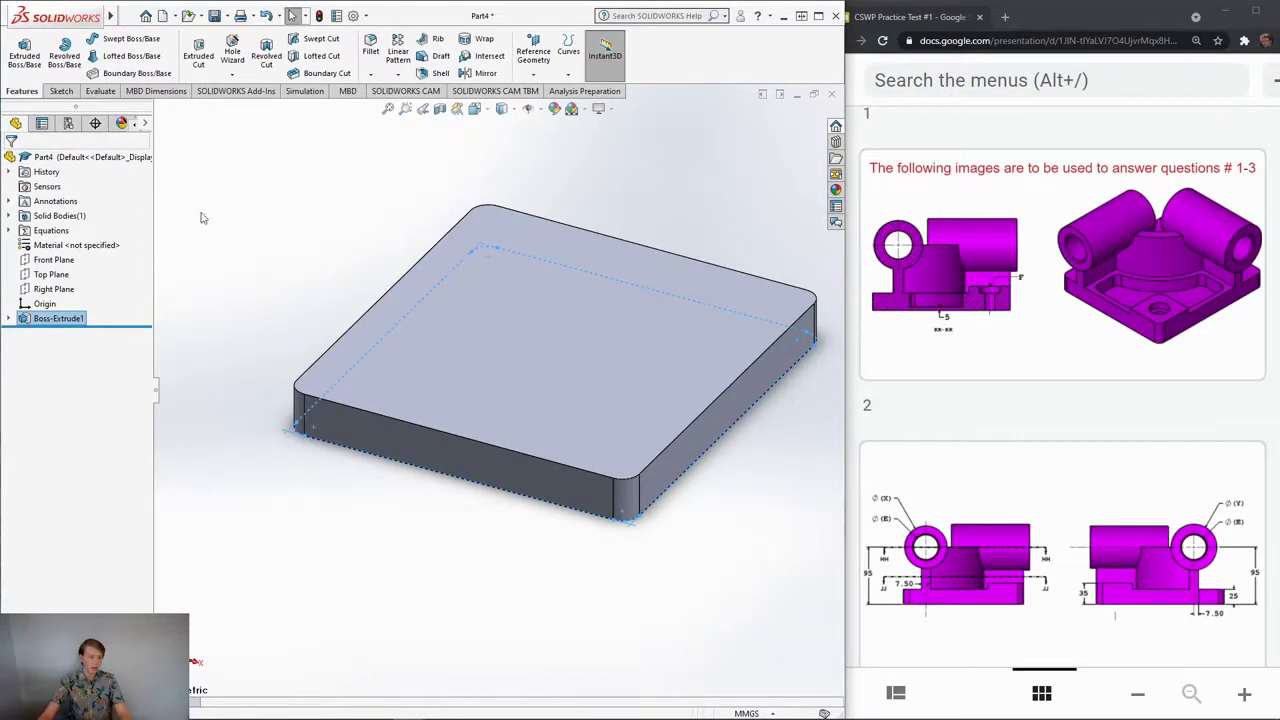
{"action": "left_click", "coordinate": [60, 91]}
{"action": "left_click", "coordinate": [19, 50]}
{"action": "left_click", "coordinate": [517, 352]}
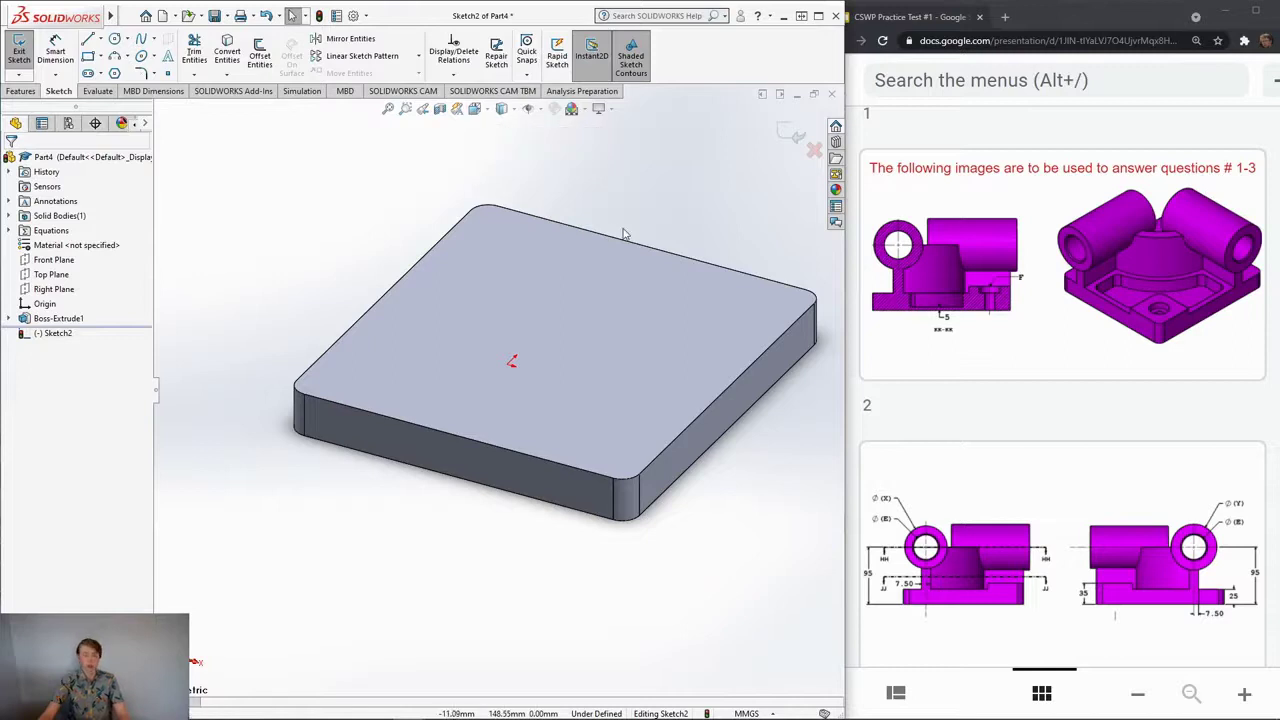
{"action": "key", "text": "ctrl+space"}
{"action": "left_click", "coordinate": [429, 358]}
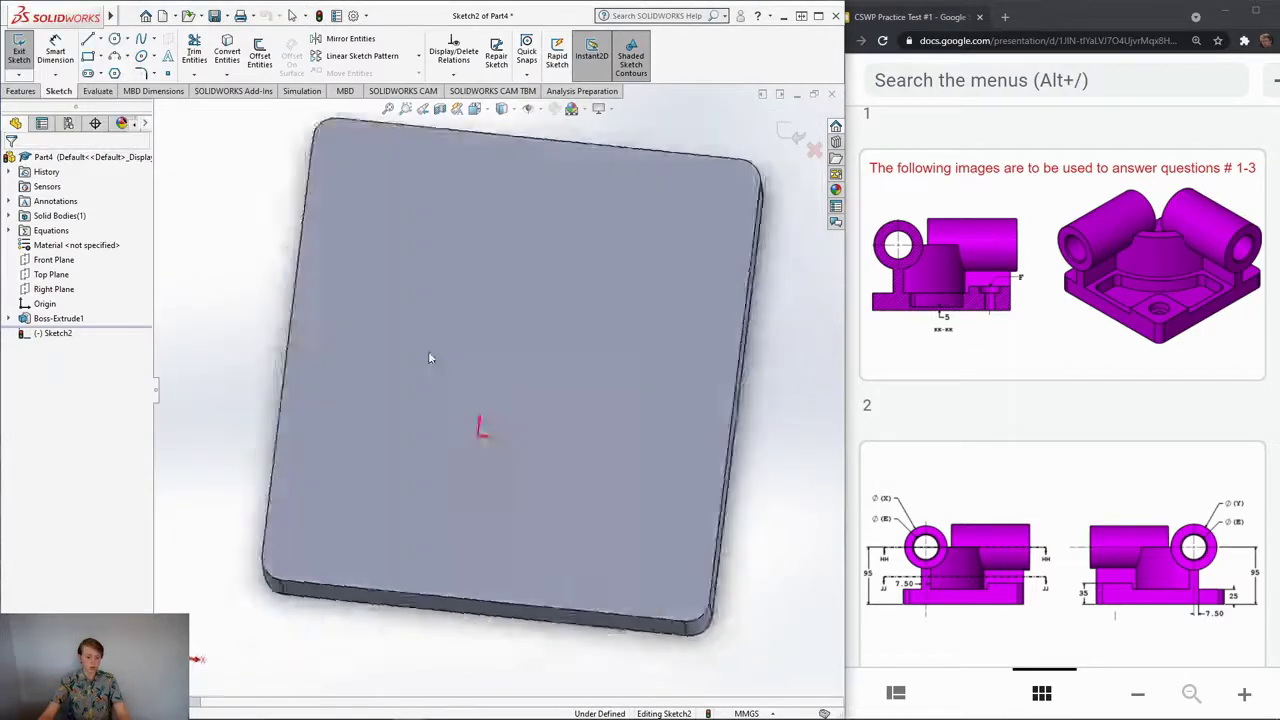
{"action": "left_click", "coordinate": [88, 38]}
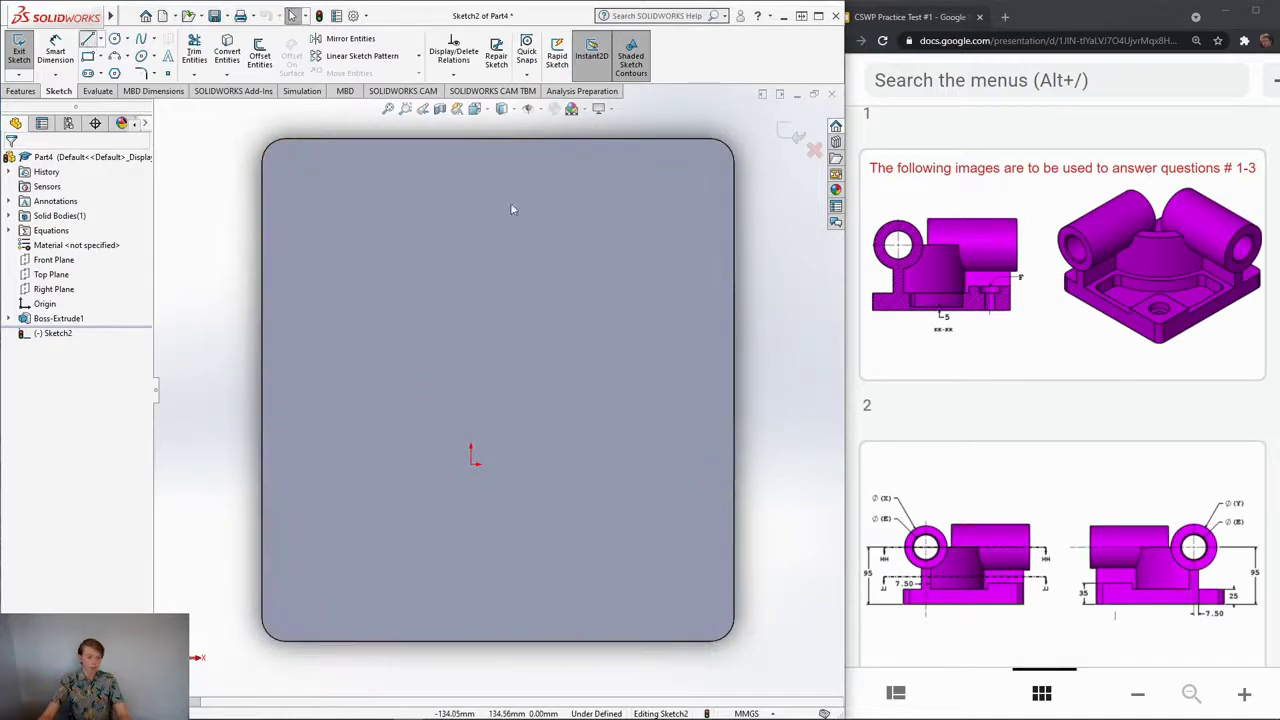
{"action": "left_click", "coordinate": [618, 640]}
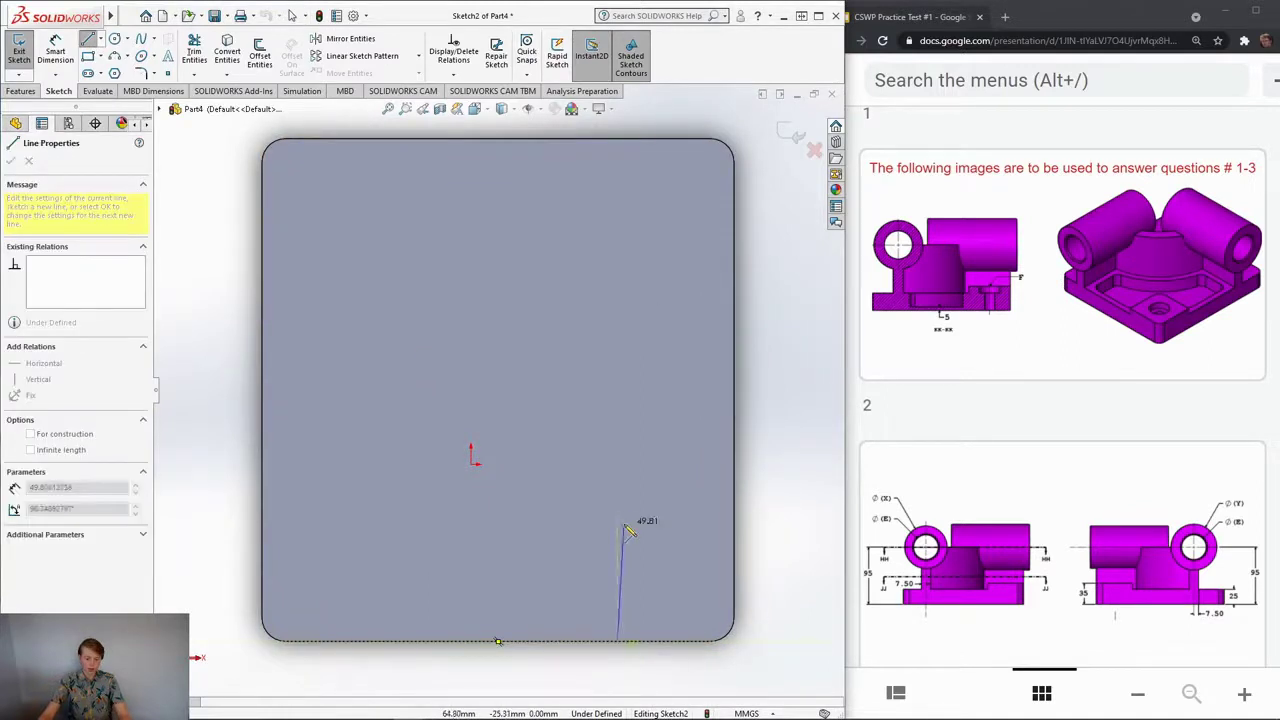
{"action": "left_click", "coordinate": [617, 523]}
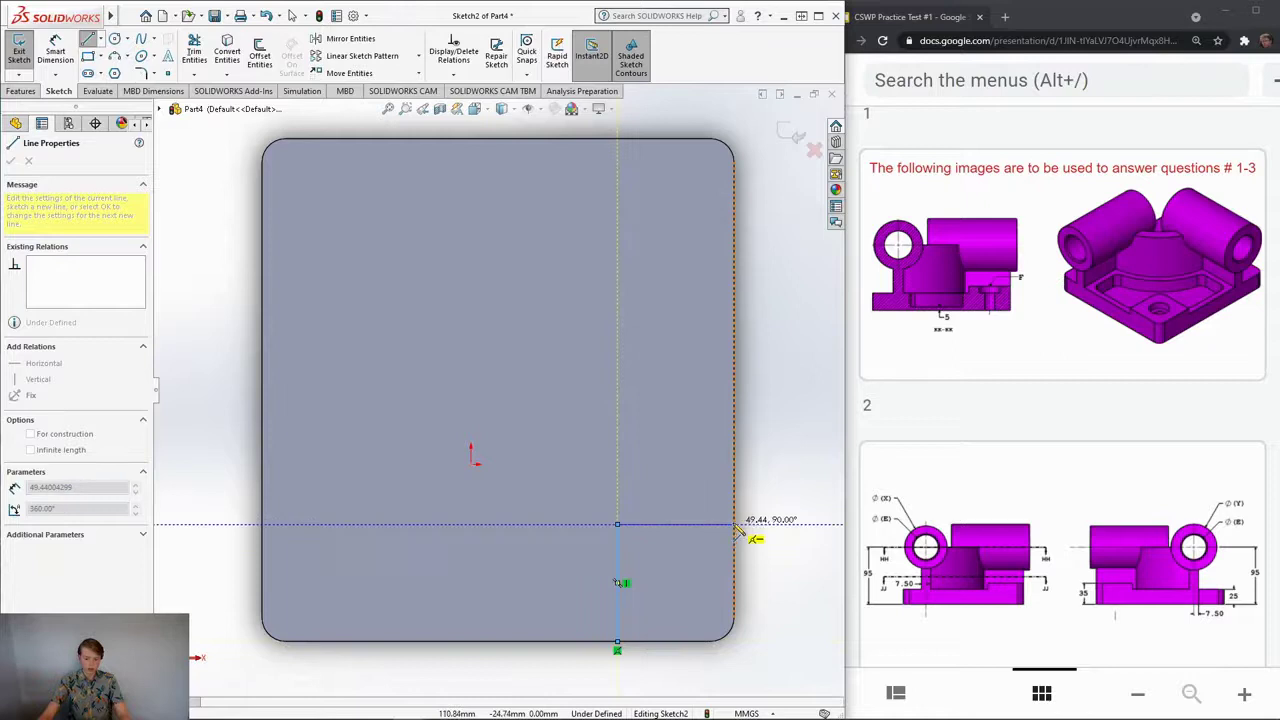
{"action": "left_click", "coordinate": [743, 523]}
Step: Dimension the vertical line 60 mm from the plate's right edge
{"action": "left_click", "coordinate": [55, 50]}
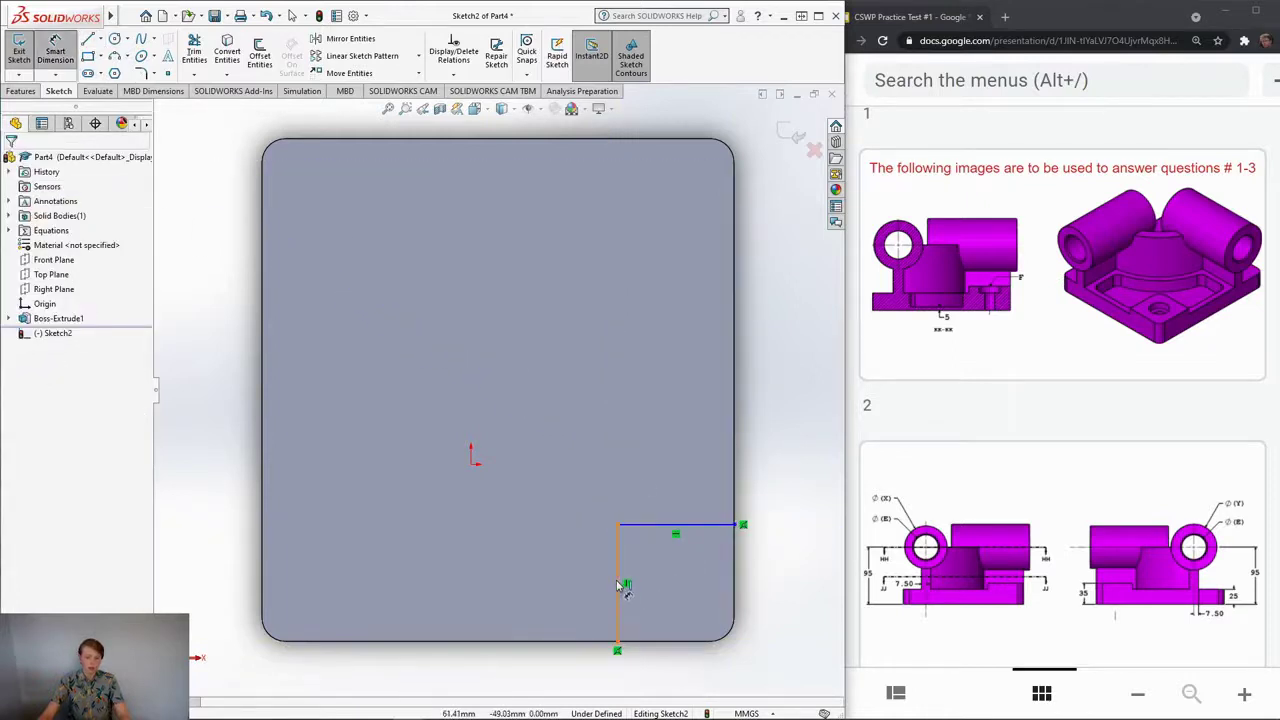
{"action": "left_click", "coordinate": [620, 587]}
{"action": "left_click", "coordinate": [732, 560]}
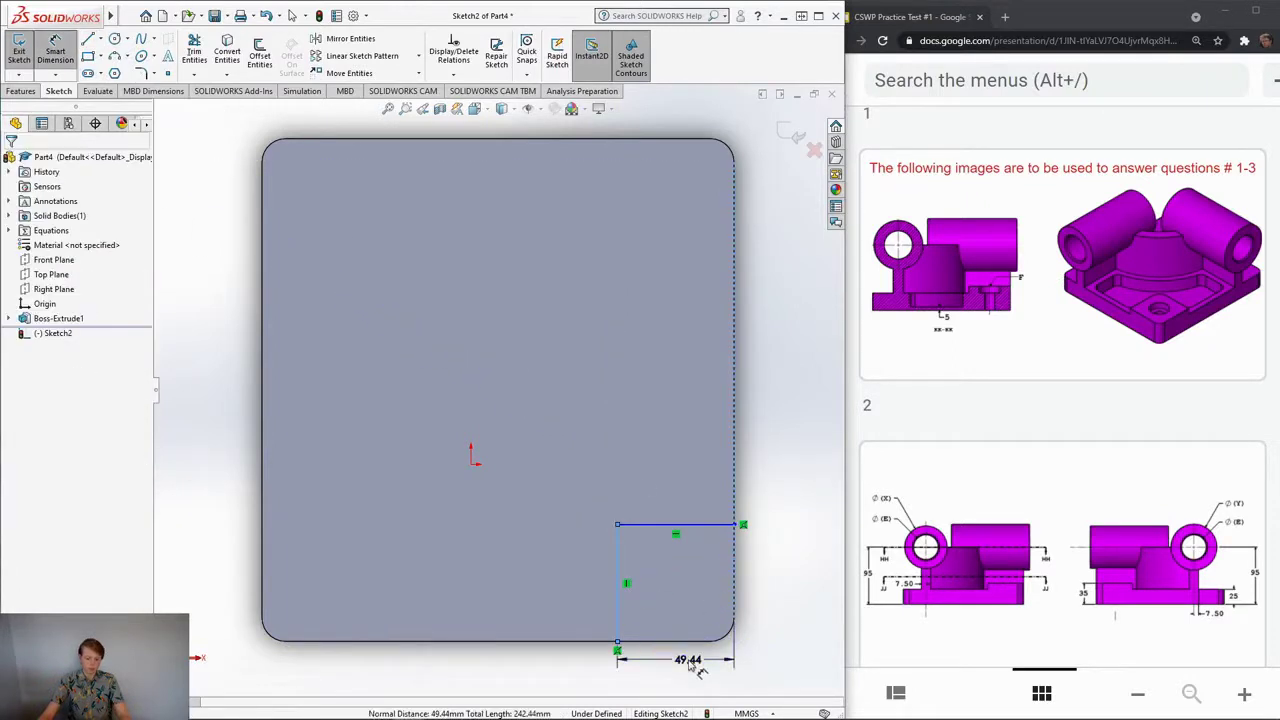
{"action": "left_click", "coordinate": [692, 667]}
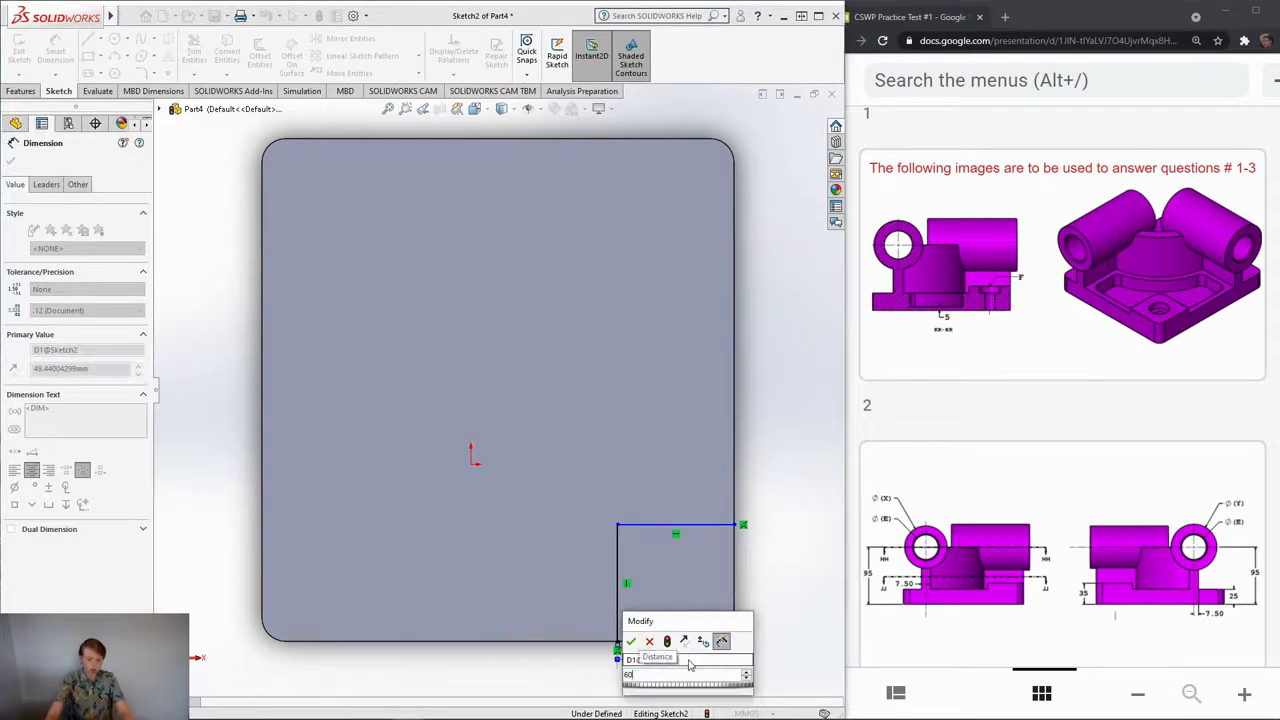
{"action": "key", "text": "Return"}
{"action": "key", "text": "Escape"}
Step: Dimension the horizontal sketch line 60 mm from the plate's lower edge
{"action": "left_click", "coordinate": [686, 525]}
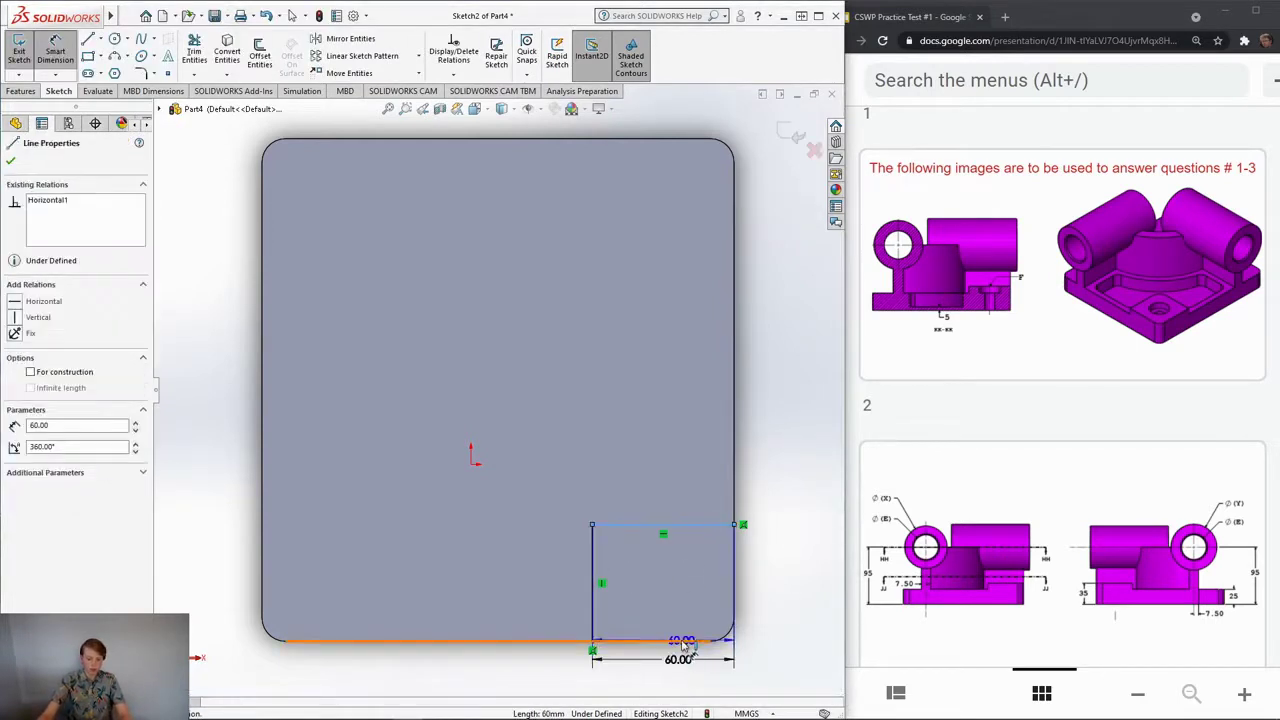
{"action": "left_click", "coordinate": [683, 641]}
{"action": "left_click", "coordinate": [775, 596]}
{"action": "type", "text": "60"}
{"action": "key", "text": "Return"}
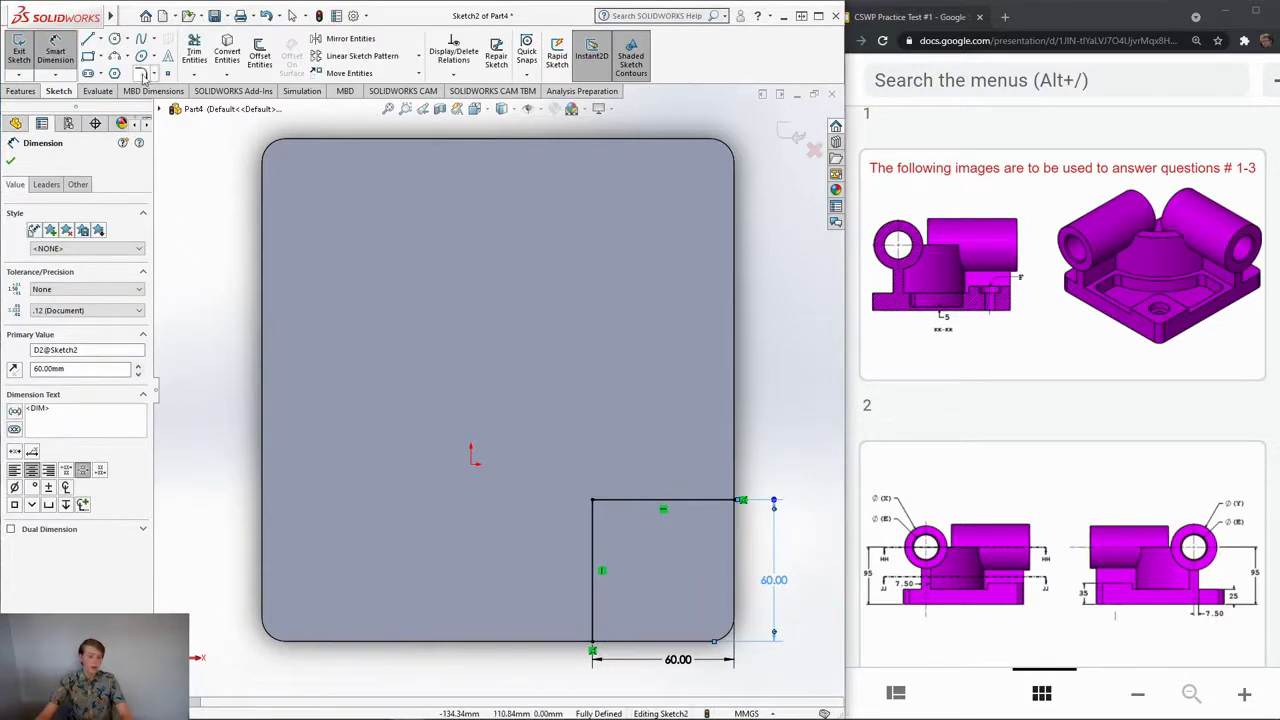
Step: Round the corner between the vertical and horizontal sketch lines with a 15 mm sketch fillet
{"action": "left_click", "coordinate": [142, 74]}
{"action": "left_click", "coordinate": [593, 500]}
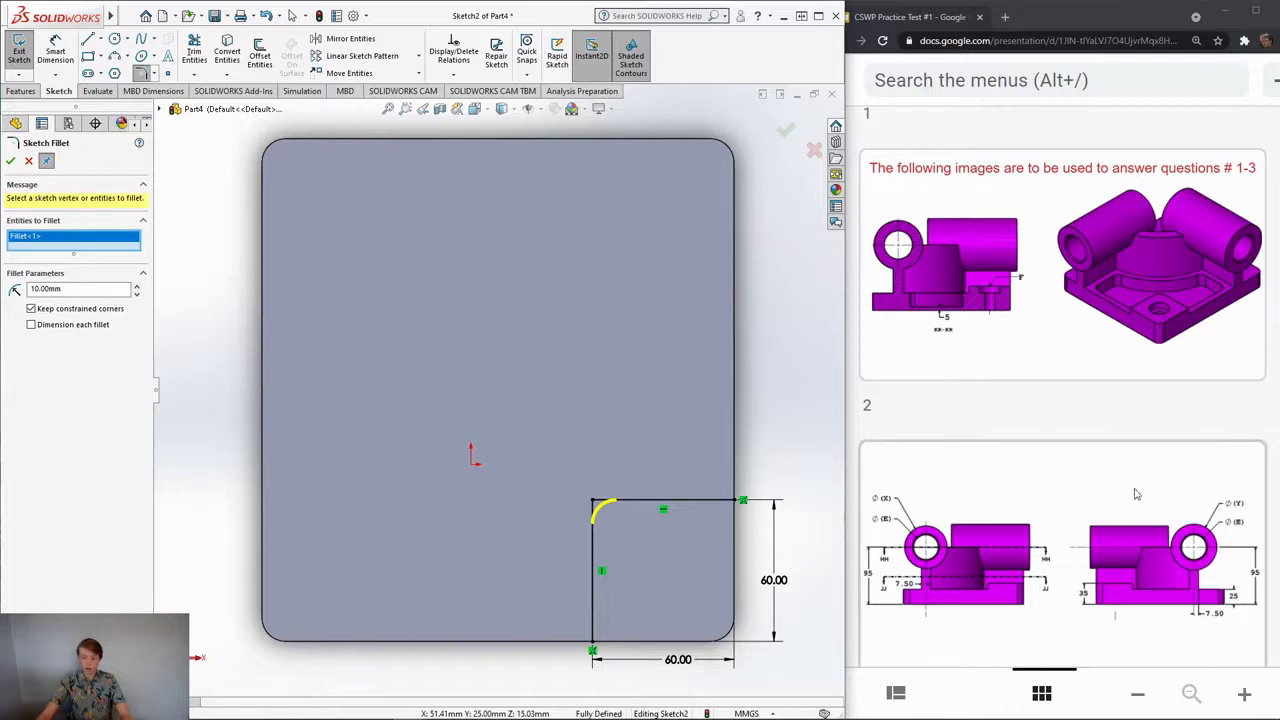
{"action": "scroll", "coordinate": [1100, 512], "scroll_direction": "down", "scroll_amount": 5}
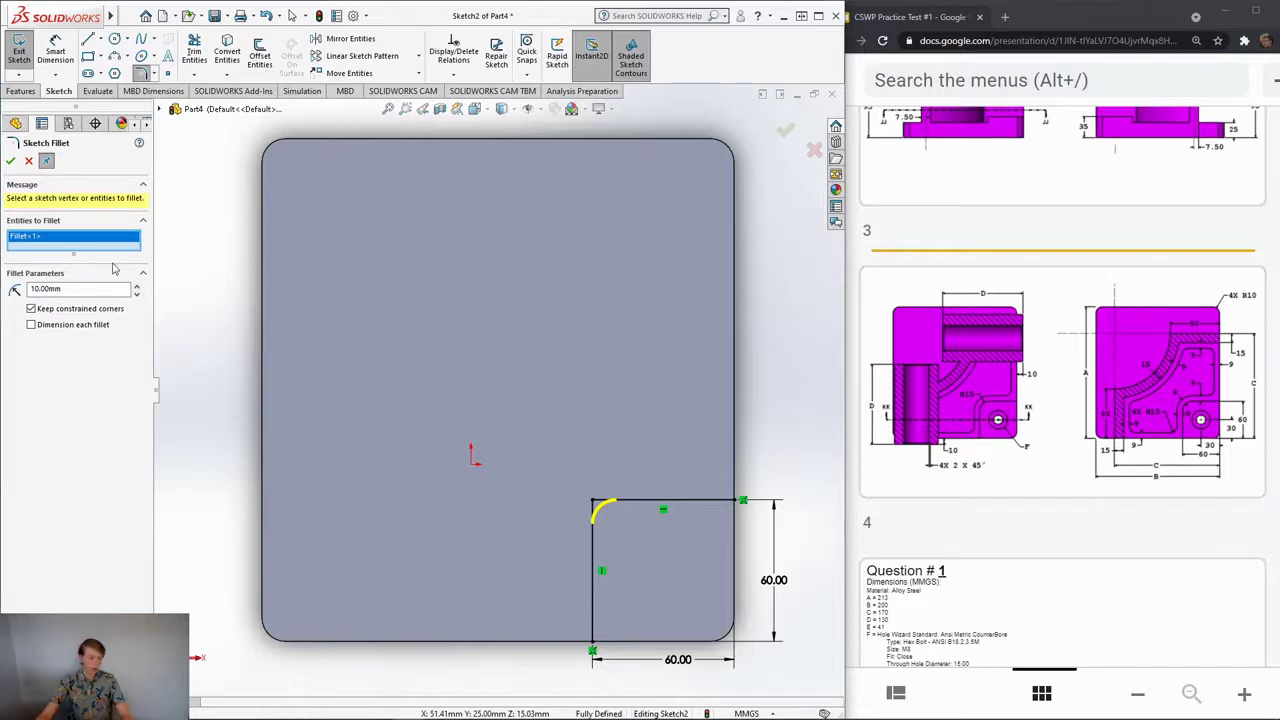
{"action": "left_click", "coordinate": [67, 288]}
{"action": "type", "text": "15"}
{"action": "key", "text": "Return"}
{"action": "left_click", "coordinate": [11, 162]}
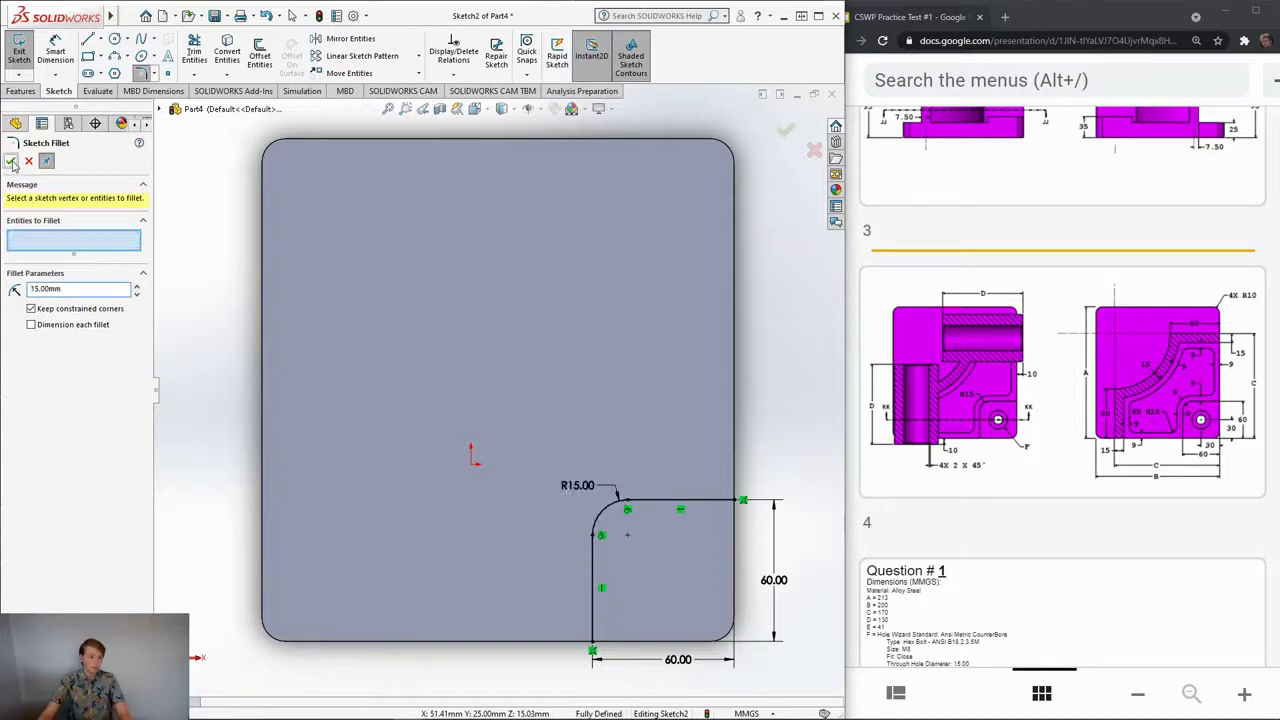
{"action": "left_click", "coordinate": [11, 162]}
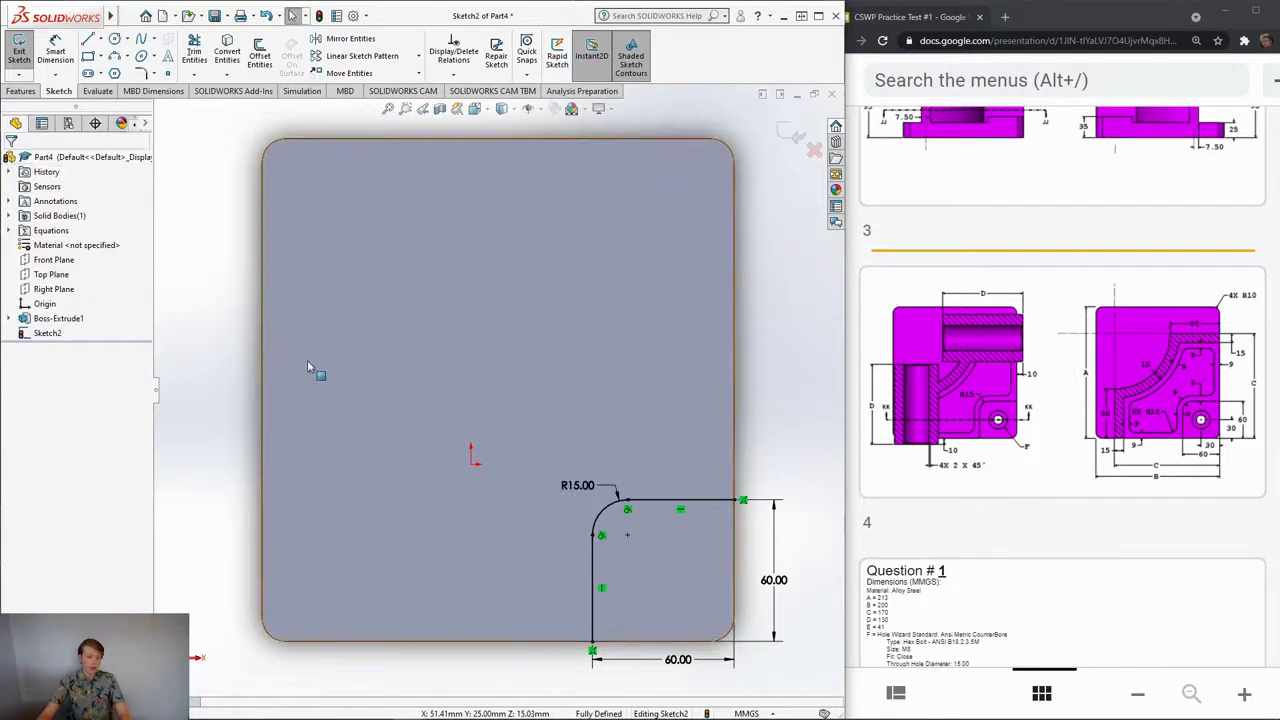
Step: Extrude the corner profile as a 10 mm blind boss, closing the sketch with the model edges
{"action": "left_click", "coordinate": [22, 91]}
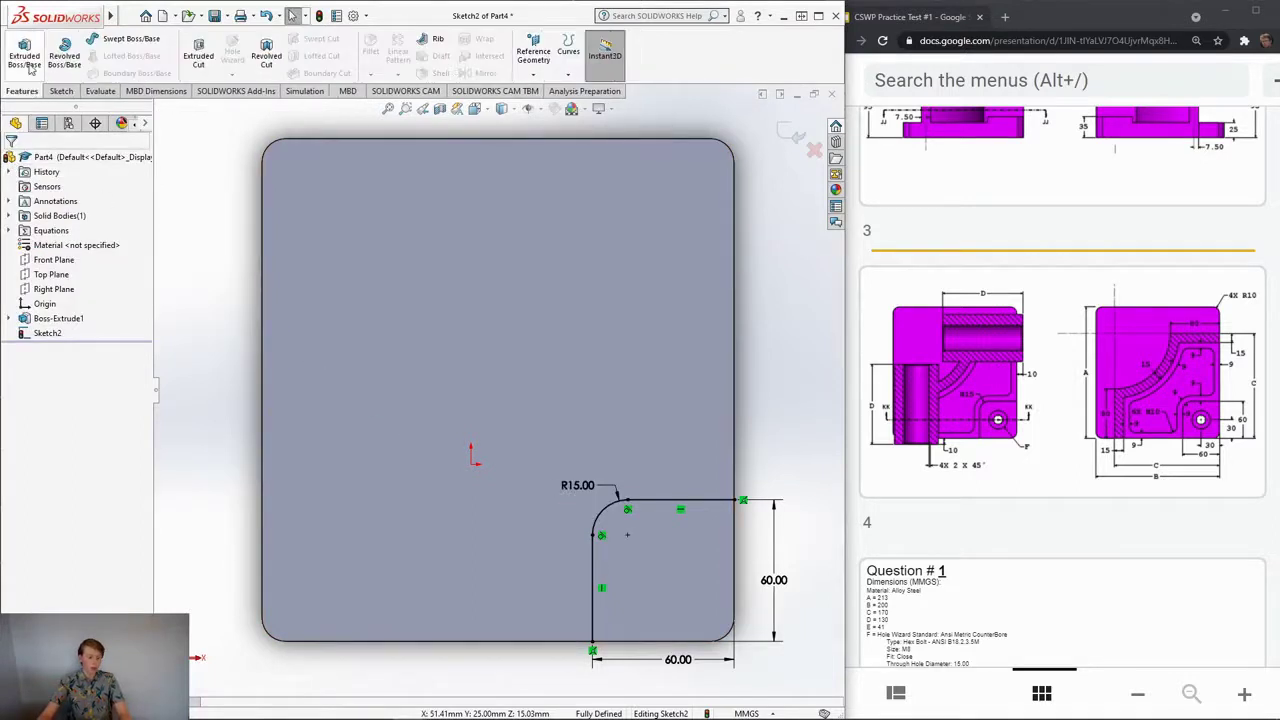
{"action": "left_click", "coordinate": [24, 55]}
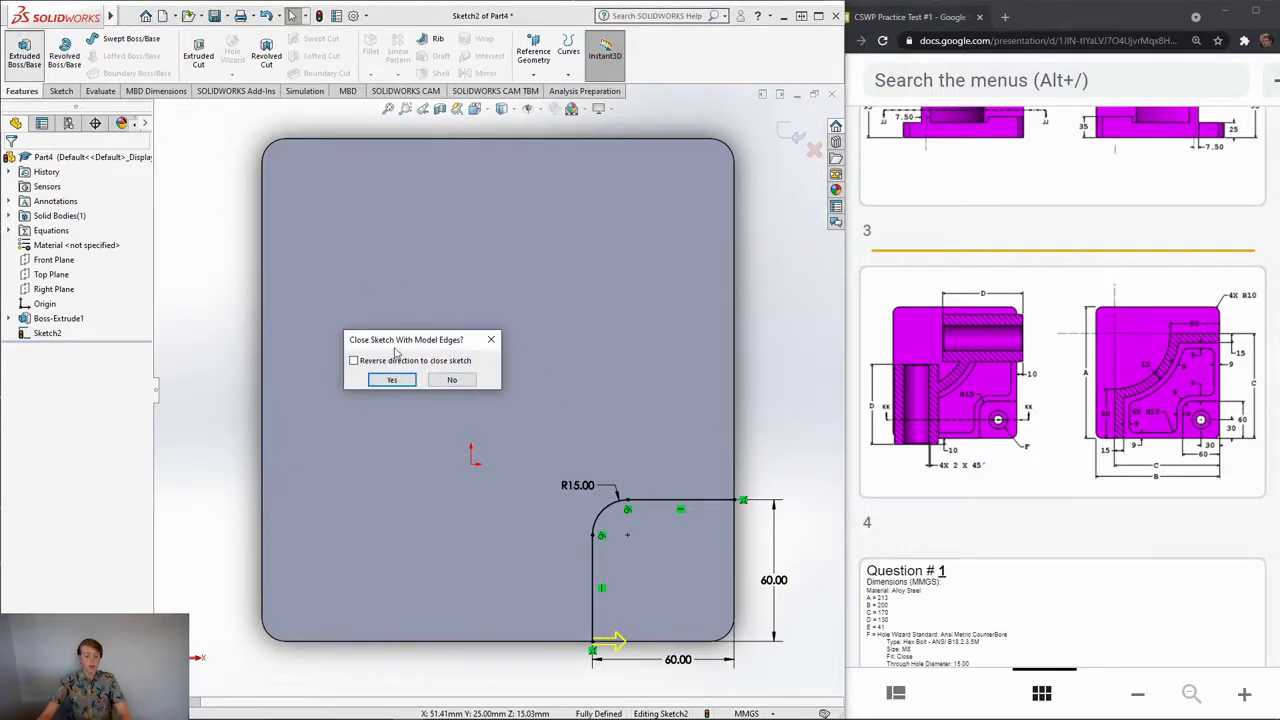
{"action": "left_click_drag", "start_coordinate": [414, 343], "coordinate": [445, 344]}
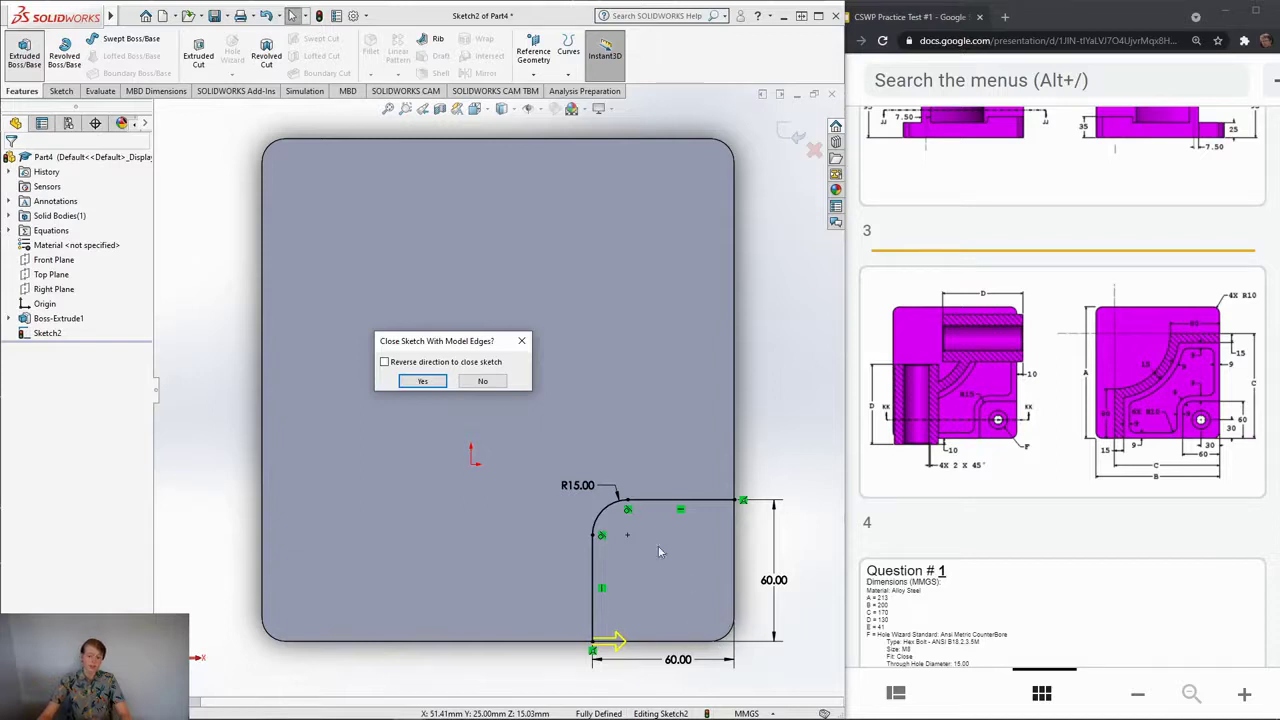
{"action": "left_click", "coordinate": [423, 382]}
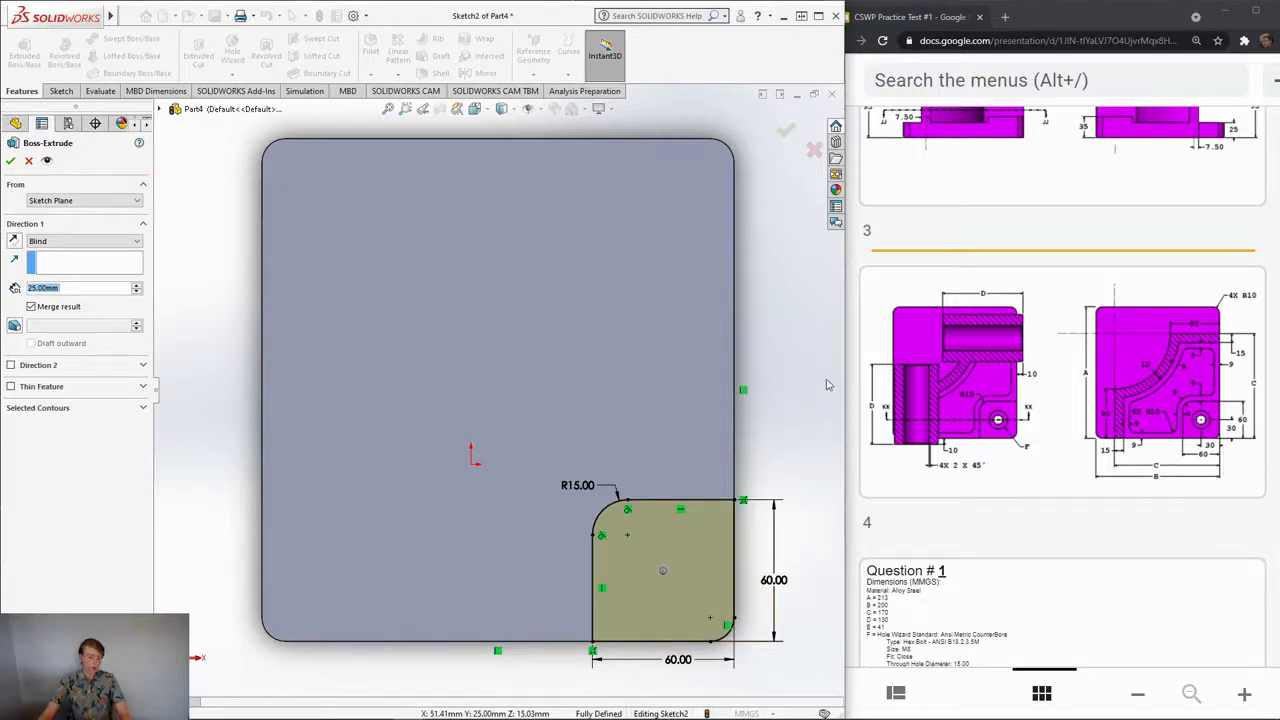
{"action": "middle_click_drag", "start_coordinate": [826, 384], "coordinate": [767, 394]}
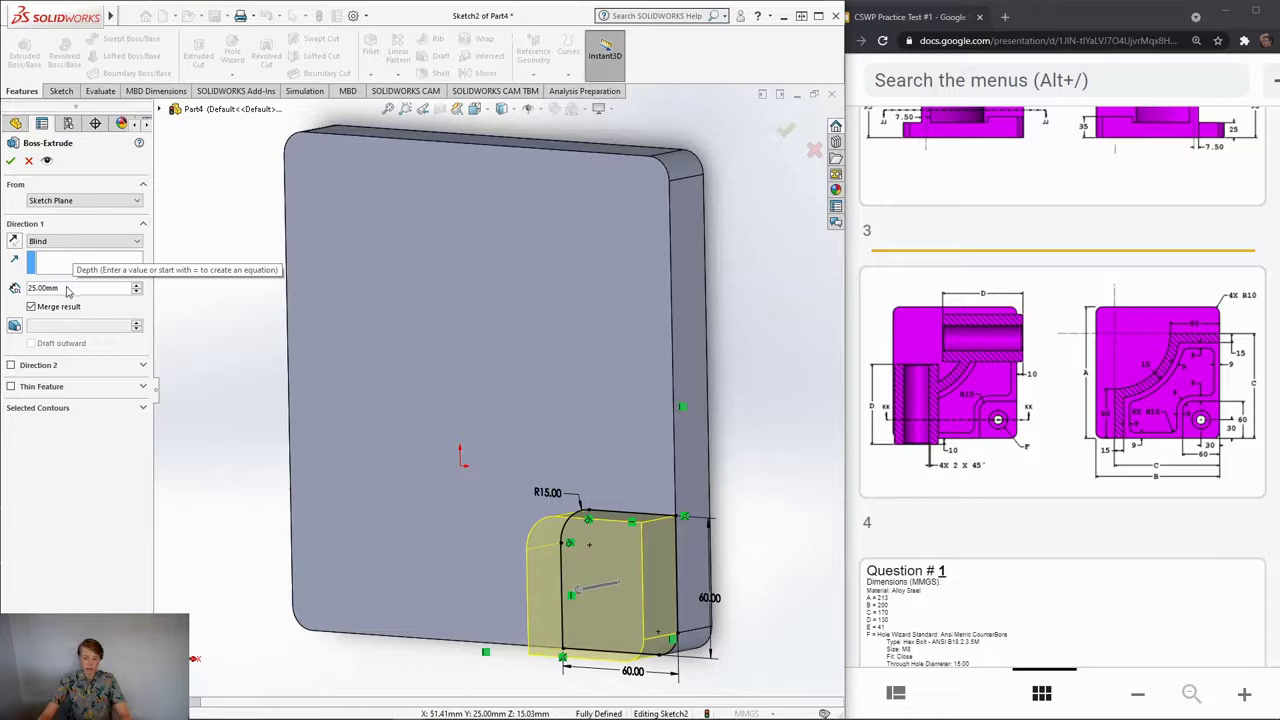
{"action": "scroll", "coordinate": [885, 353], "scroll_direction": "up", "scroll_amount": 3}
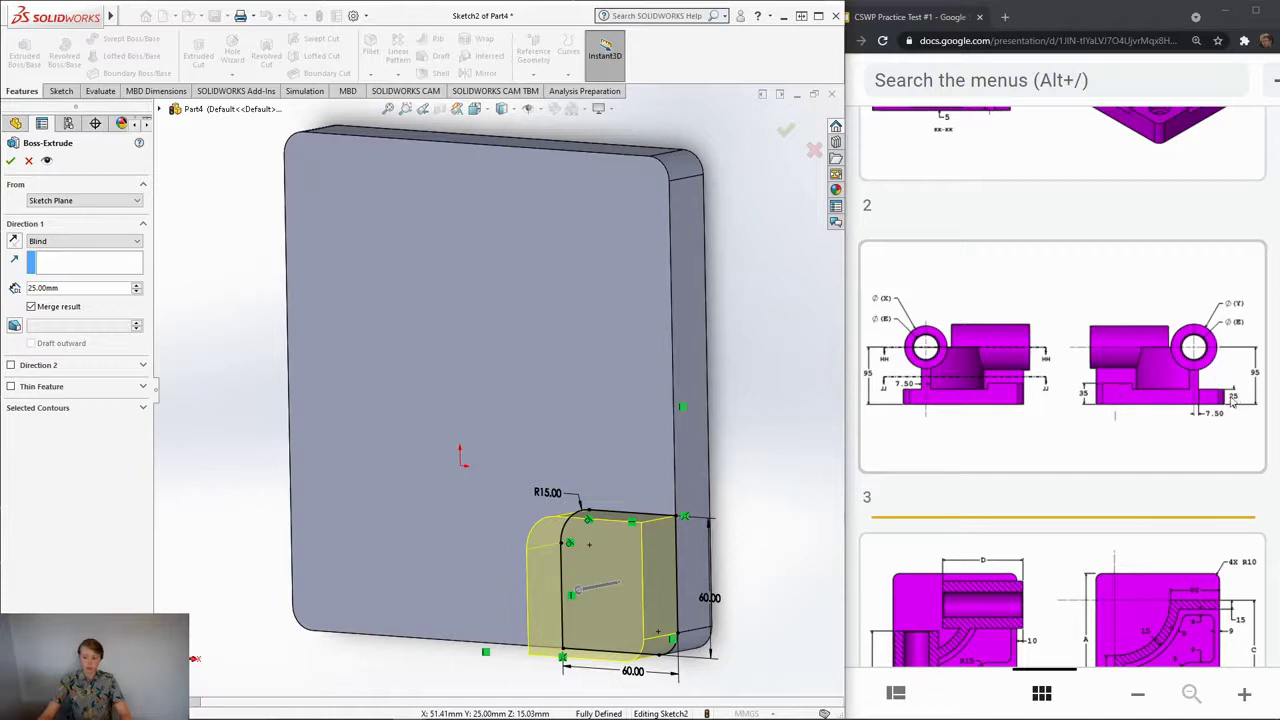
{"action": "double_click", "coordinate": [55, 288]}
{"action": "type", "text": "10"}
{"action": "key", "text": "Return"}
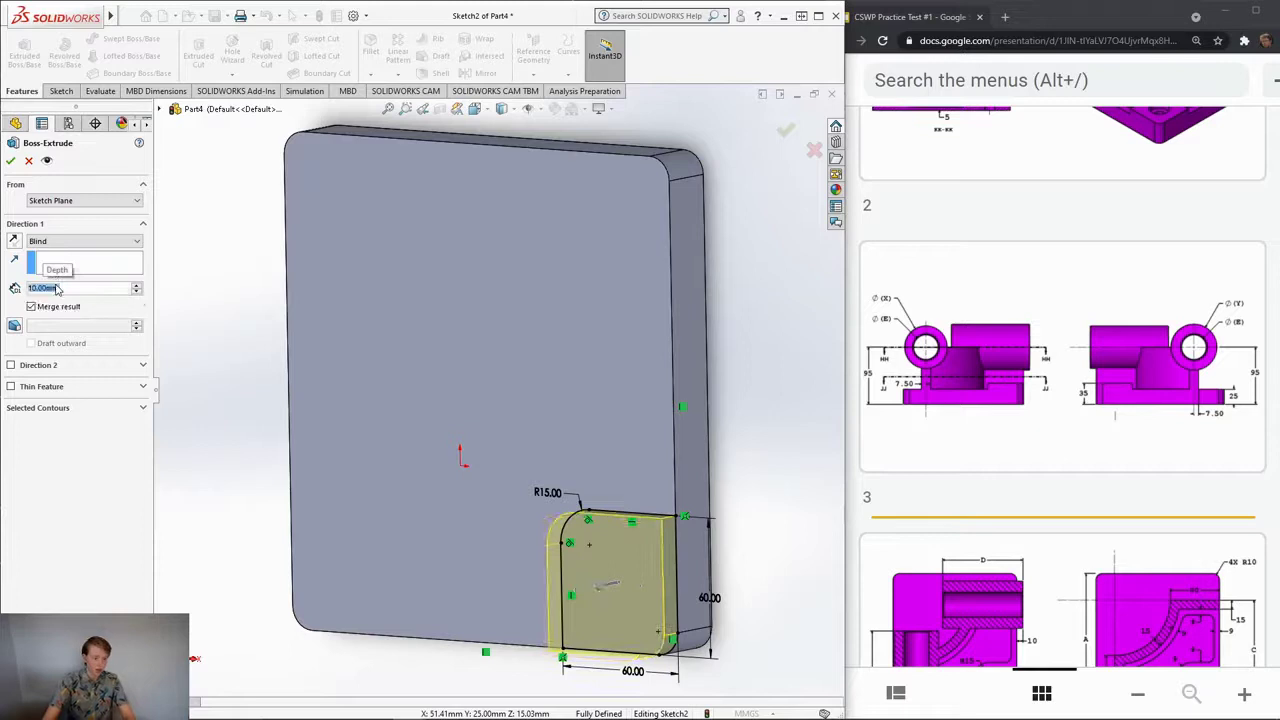
{"action": "left_click", "coordinate": [10, 161]}
Step: Start a Hole Wizard counterbore with ANSI Metric standard, Hex Bolt - ANSI B18.2.3.5M type, size M8, Close fit and no near side countersink
{"action": "middle_click_drag", "start_coordinate": [214, 549], "coordinate": [241, 471]}
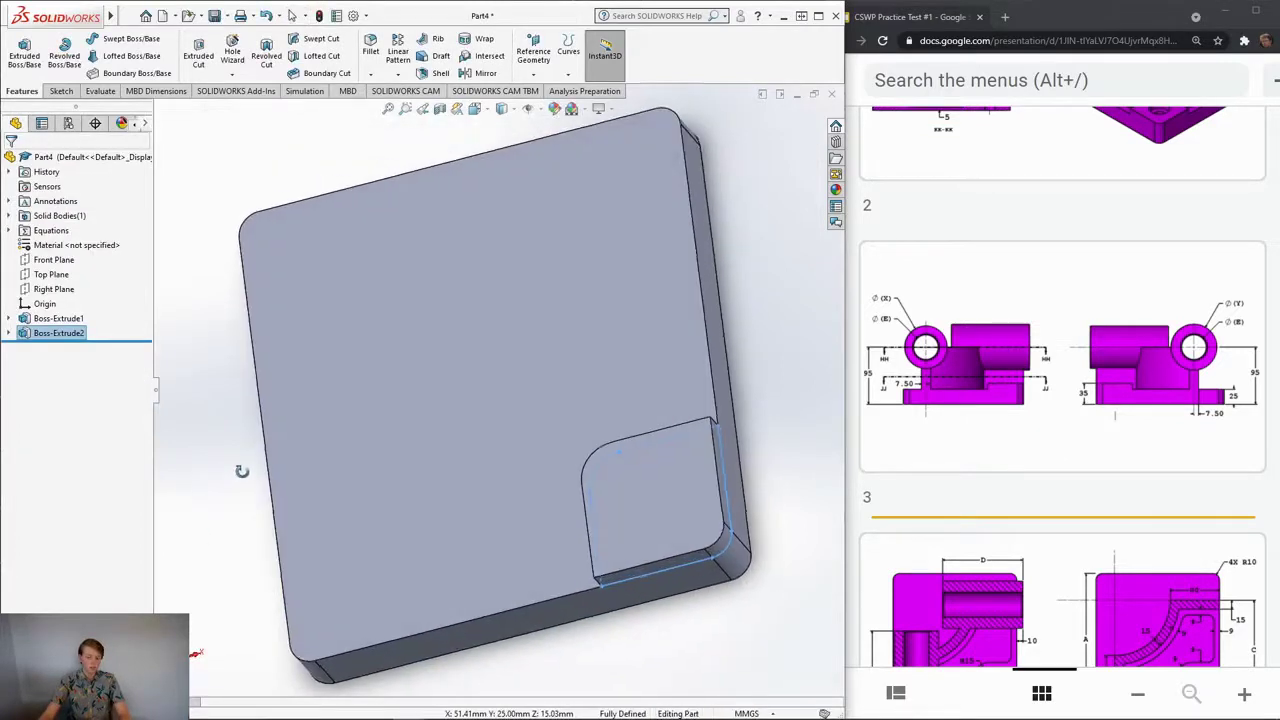
{"action": "key", "text": "space"}
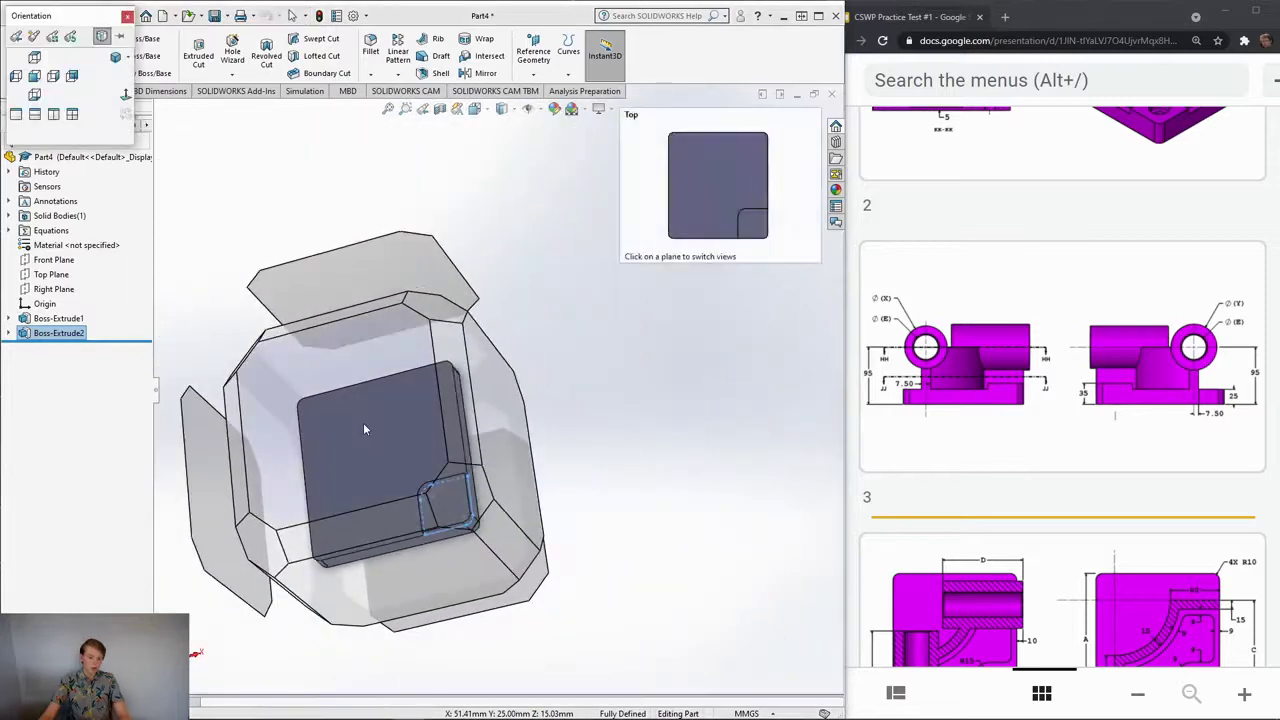
{"action": "left_click", "coordinate": [364, 428]}
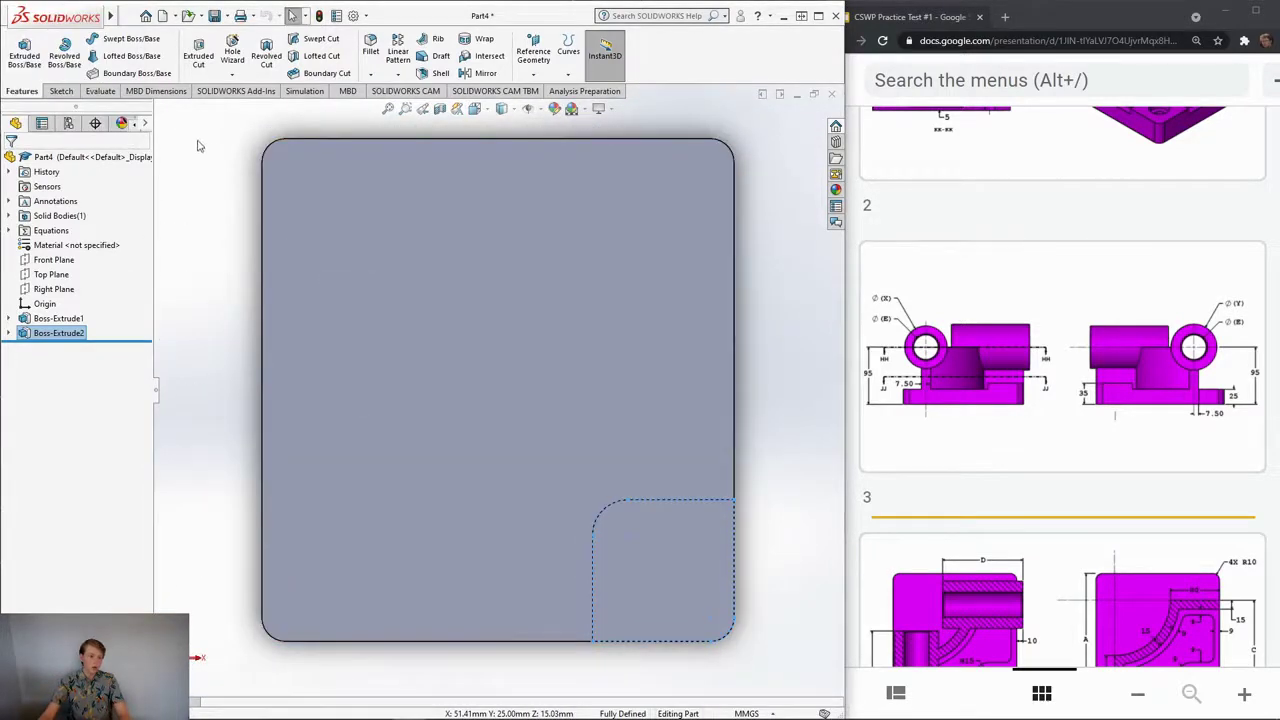
{"action": "left_click", "coordinate": [231, 55]}
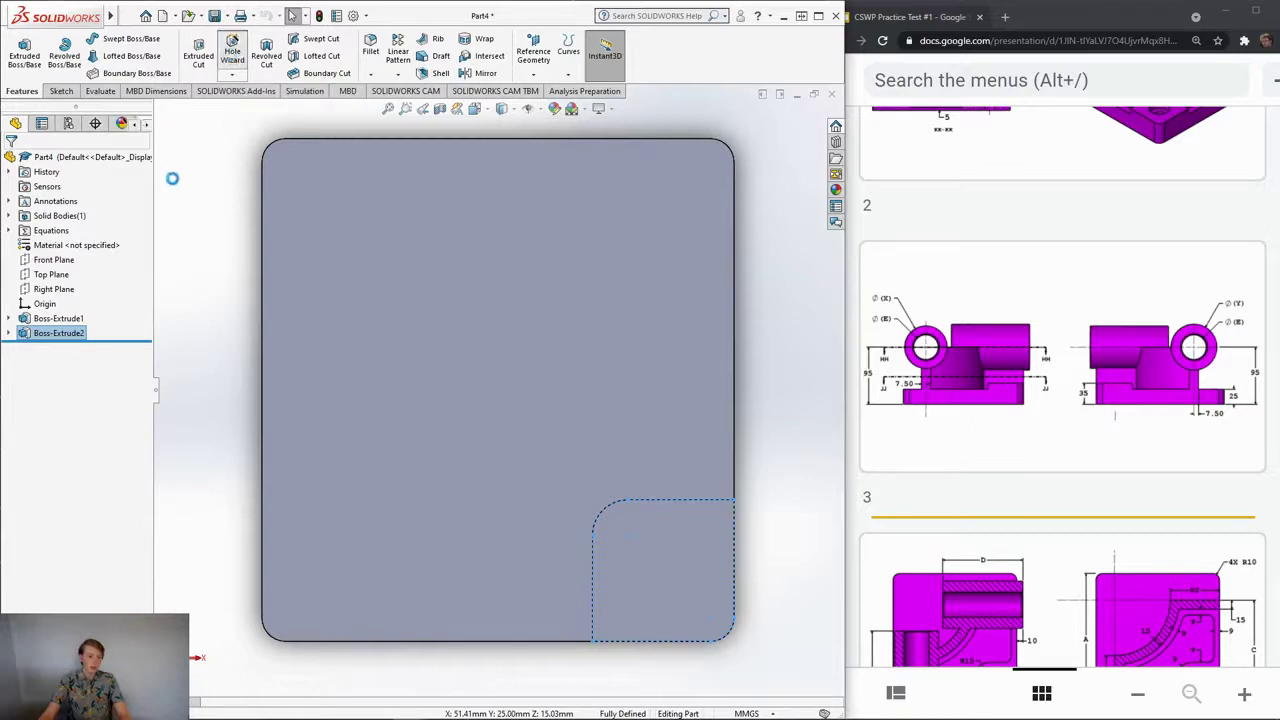
{"action": "scroll", "coordinate": [955, 533], "scroll_direction": "down", "scroll_amount": 5}
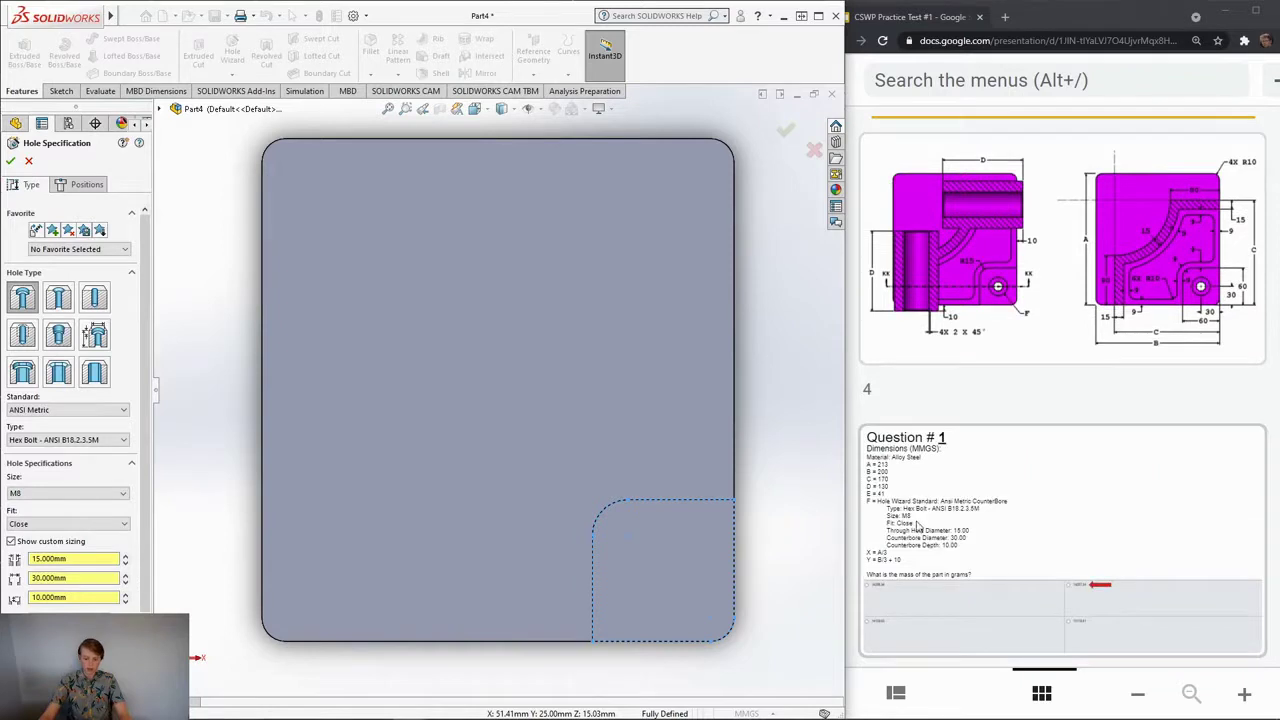
{"action": "left_click", "coordinate": [66, 410]}
{"action": "left_click", "coordinate": [47, 423]}
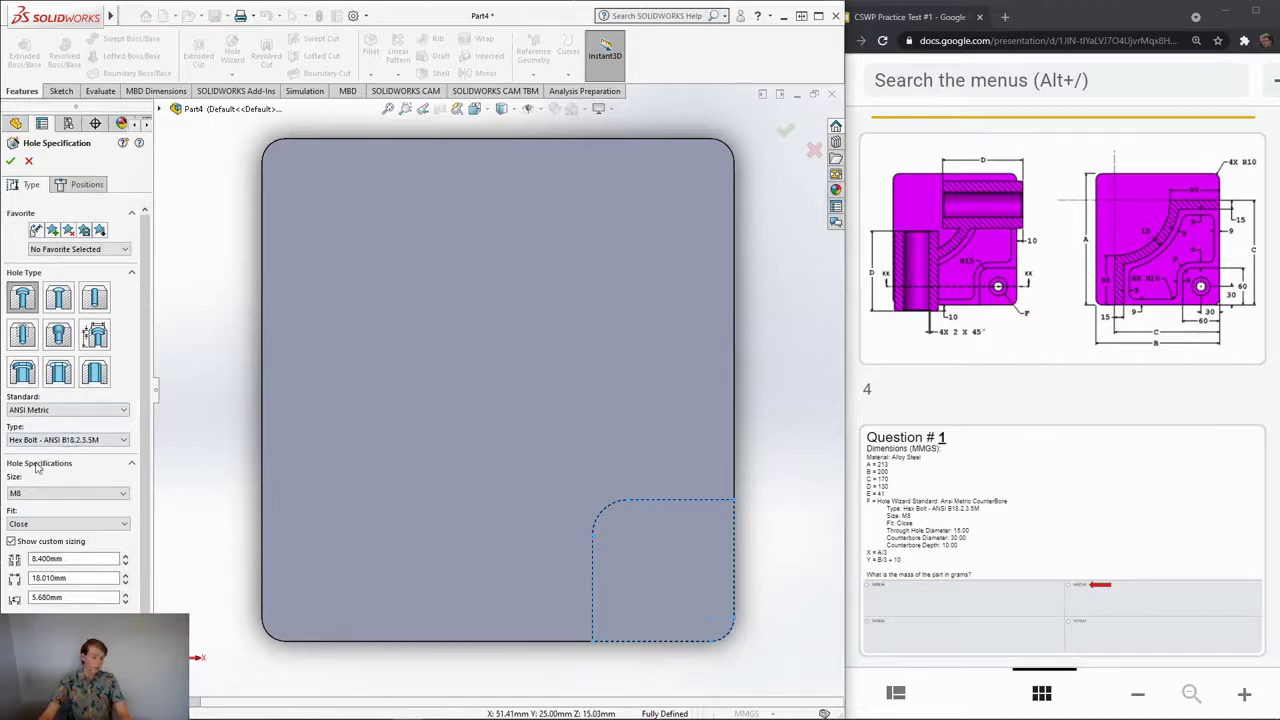
{"action": "scroll", "coordinate": [43, 476], "scroll_direction": "down", "scroll_amount": 2}
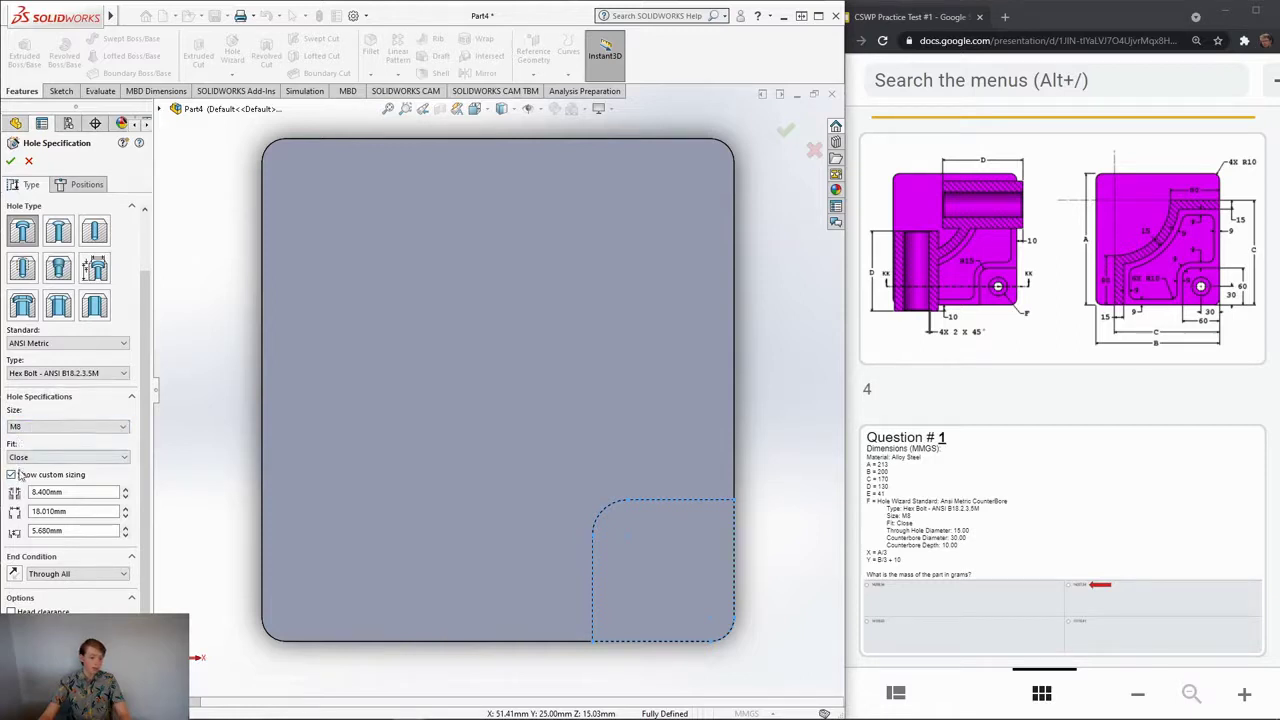
{"action": "left_click", "coordinate": [43, 427]}
{"action": "left_click", "coordinate": [43, 427]}
{"action": "left_click", "coordinate": [11, 627]}
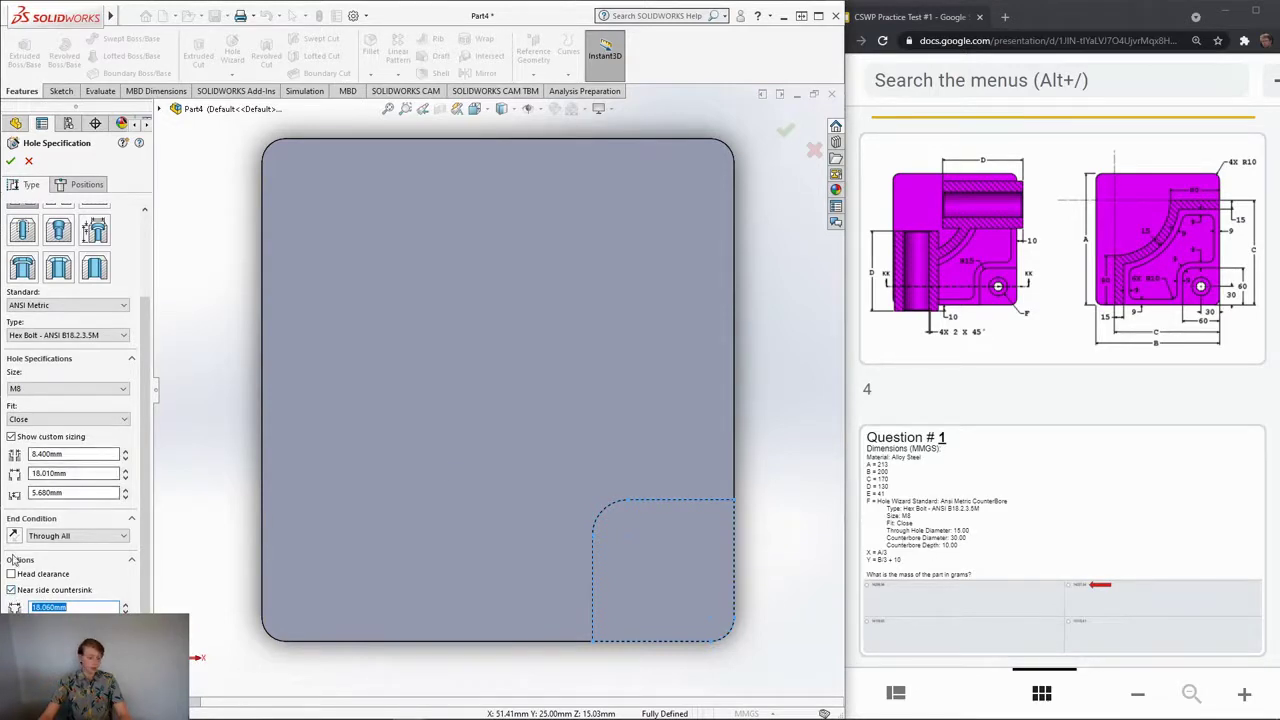
{"action": "left_click", "coordinate": [12, 591]}
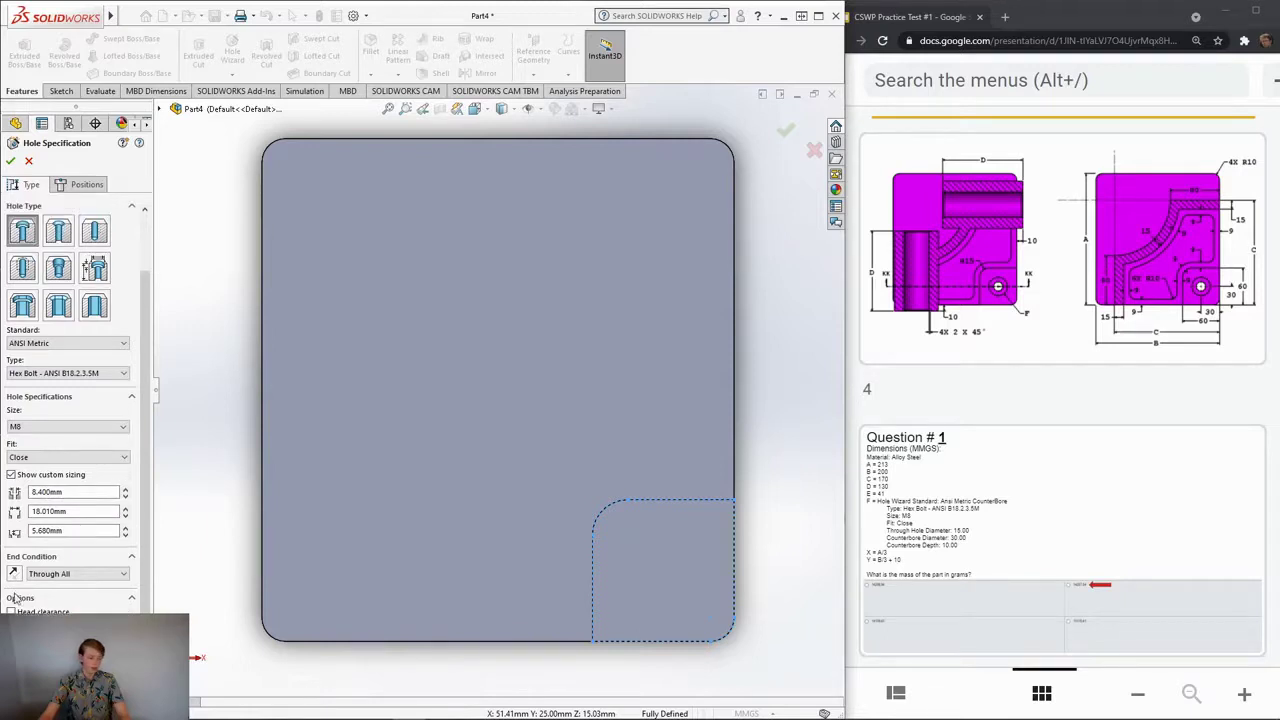
Step: Set the hole's custom sizes to 15 mm through hole diameter, 30 mm counterbore diameter and 10 mm counterbore depth
{"action": "left_click", "coordinate": [12, 542]}
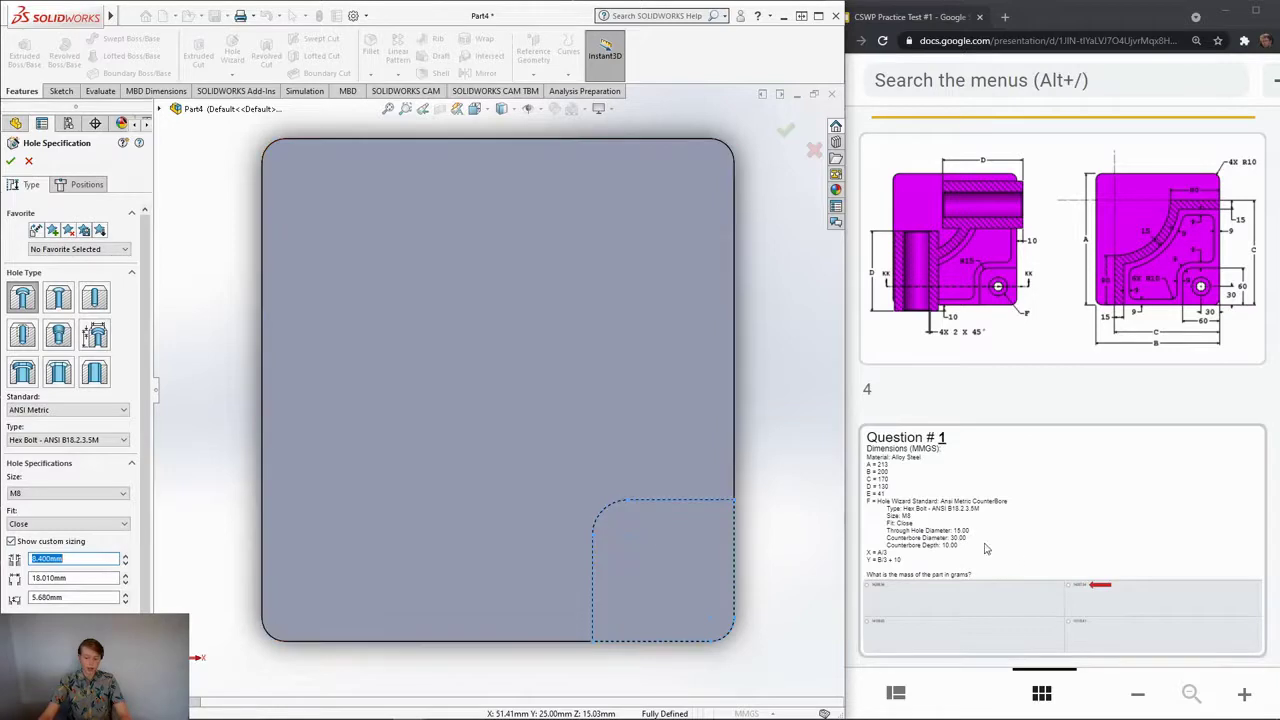
{"action": "type", "text": "15"}
{"action": "left_click", "coordinate": [70, 578]}
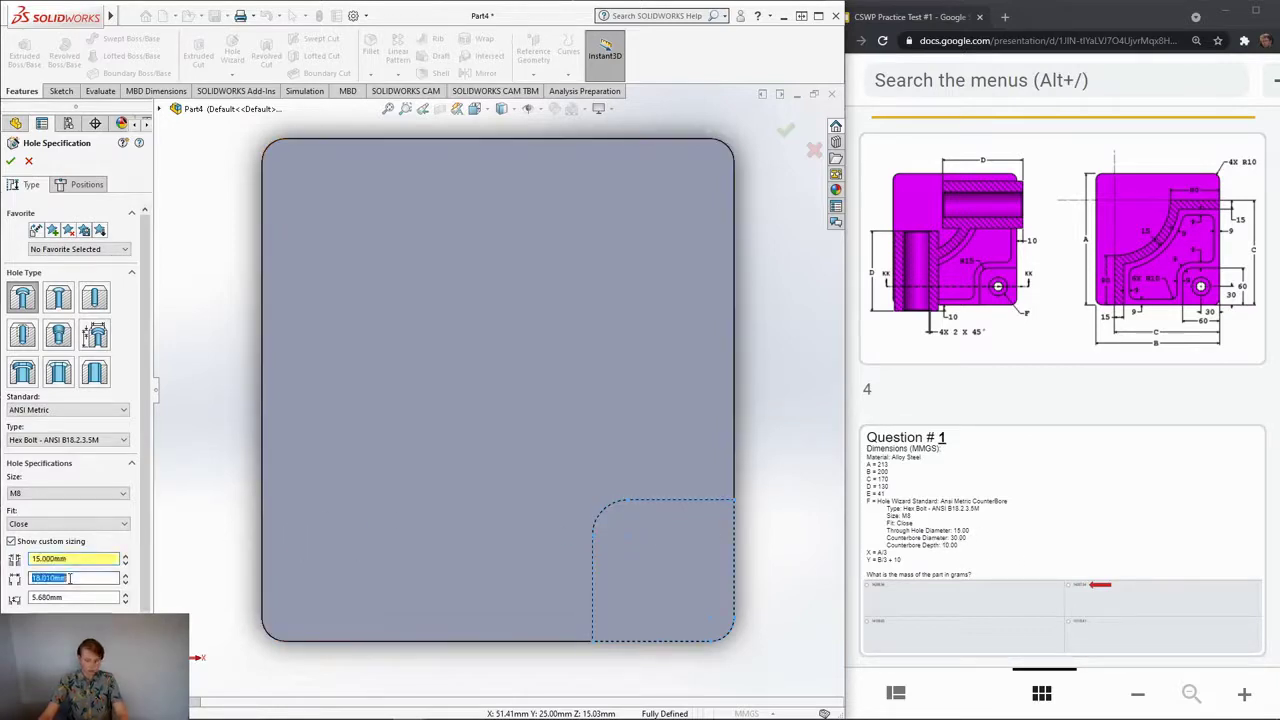
{"action": "type", "text": "30"}
{"action": "left_click", "coordinate": [68, 597]}
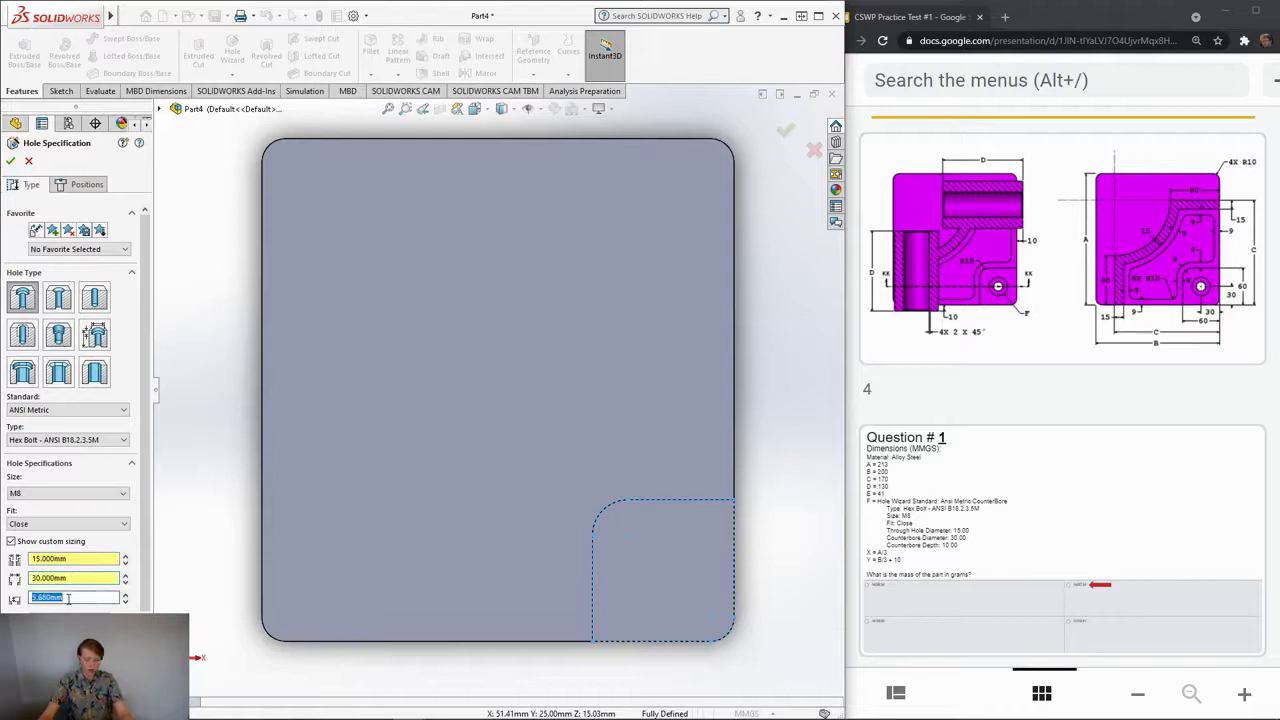
{"action": "type", "text": "10"}
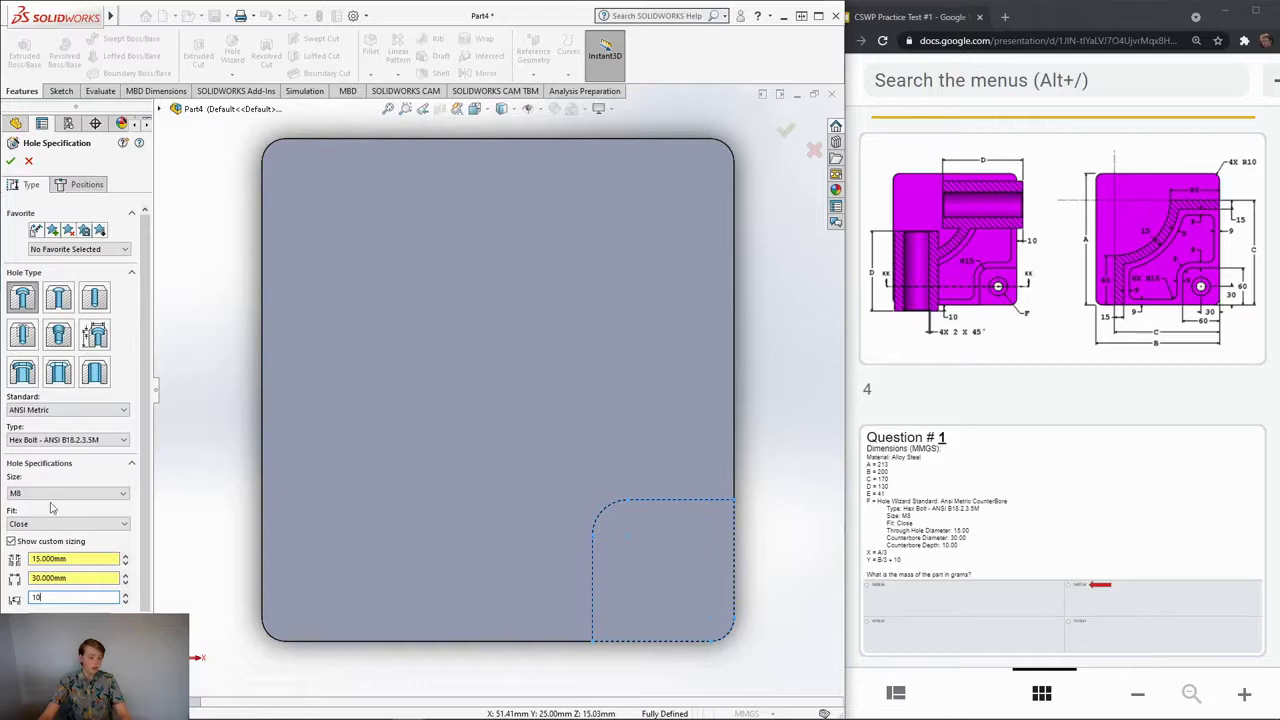
Step: Place the counterbore hole on the raised corner pad, about 34 mm from its right edge and 38 mm from its lower edge
{"action": "left_click", "coordinate": [90, 186]}
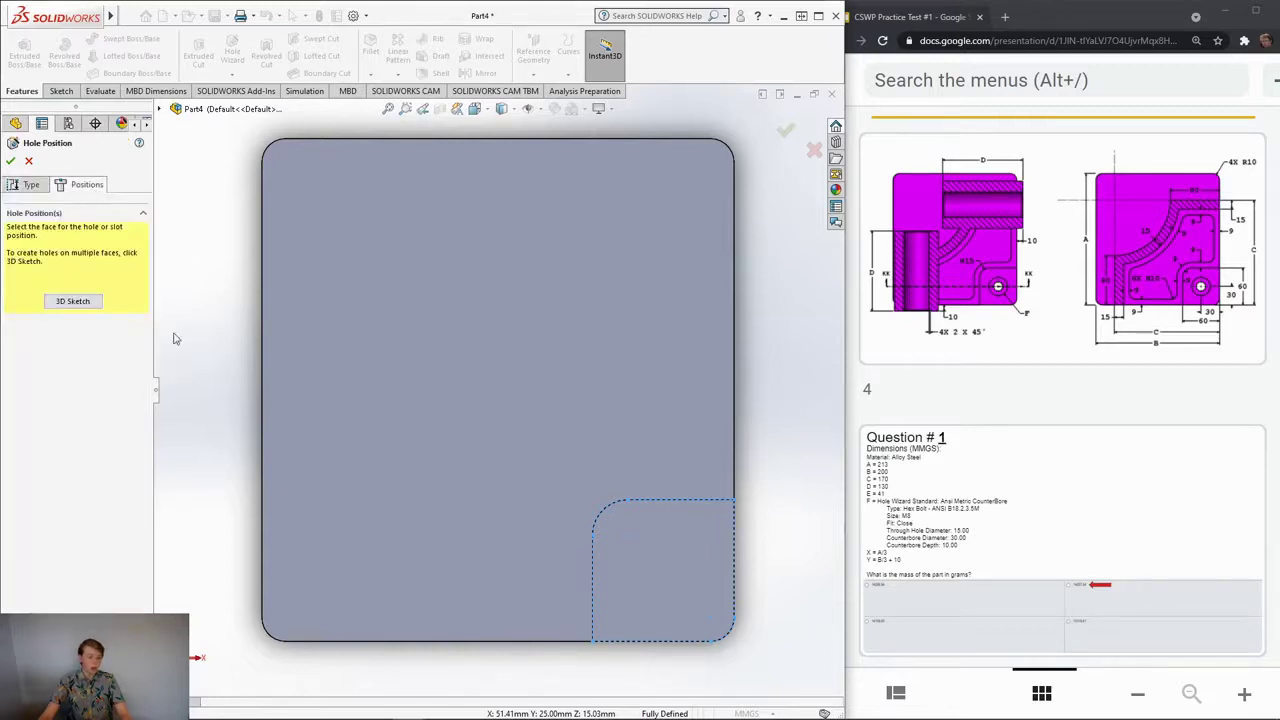
{"action": "left_click", "coordinate": [665, 564]}
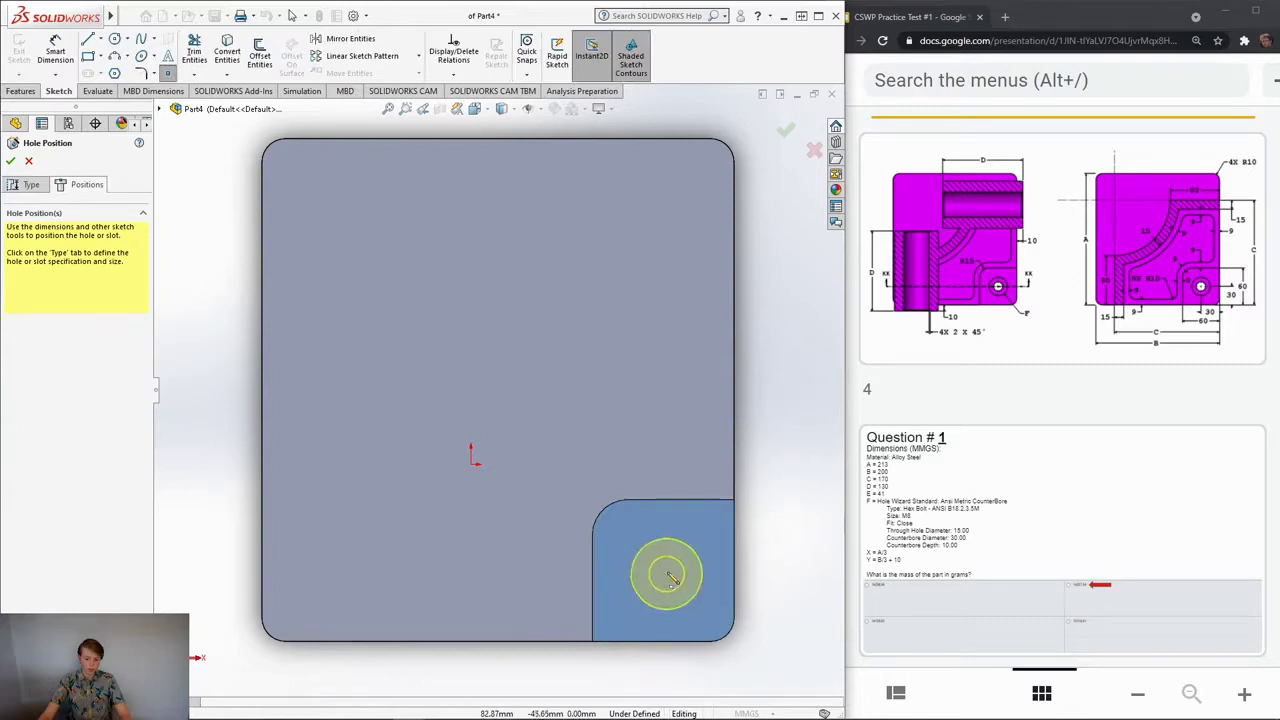
{"action": "left_click", "coordinate": [654, 549]}
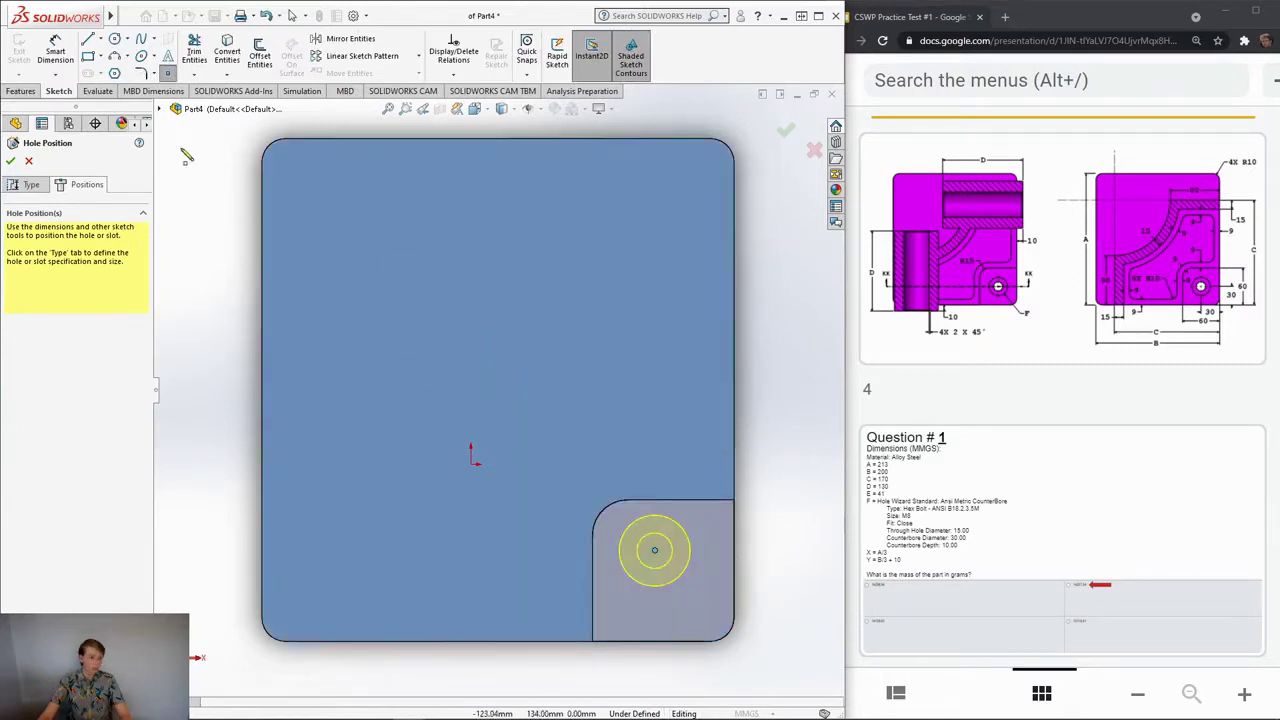
Step: Dimension the hole's center 30 mm from the pad's right edge
{"action": "left_click", "coordinate": [55, 52]}
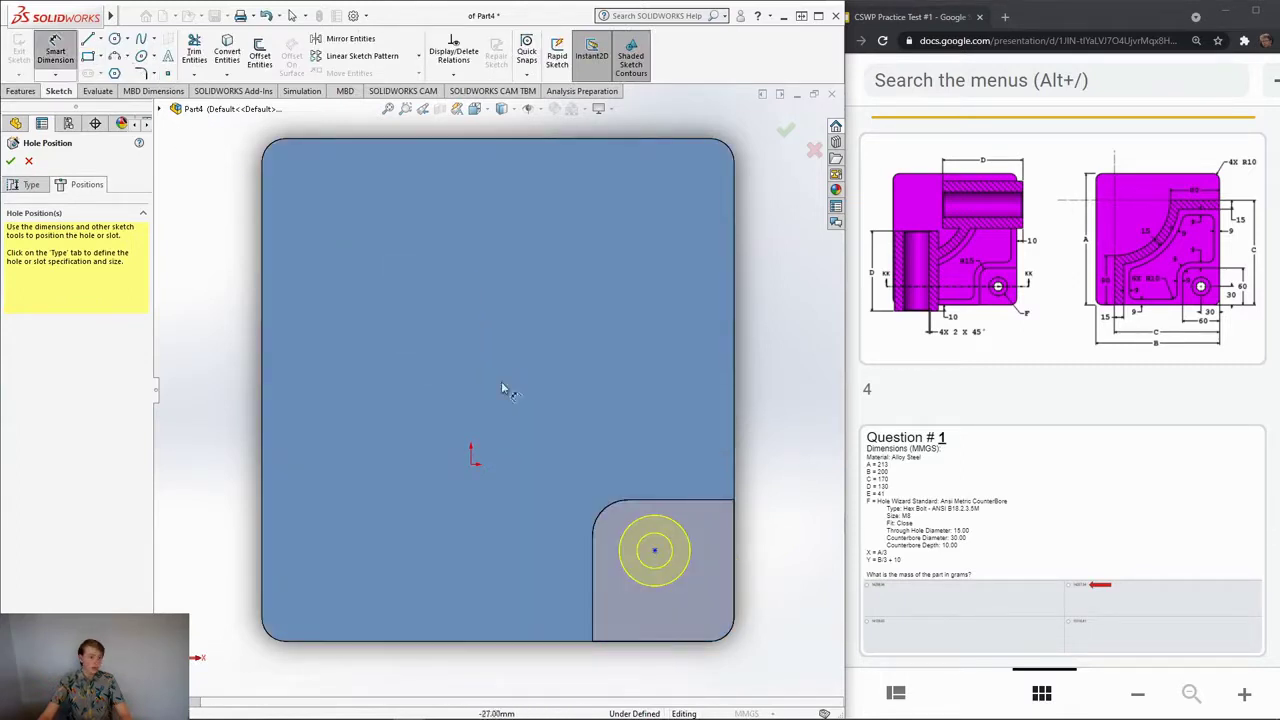
{"action": "left_click", "coordinate": [654, 549]}
{"action": "left_click", "coordinate": [734, 566]}
{"action": "left_click", "coordinate": [695, 675]}
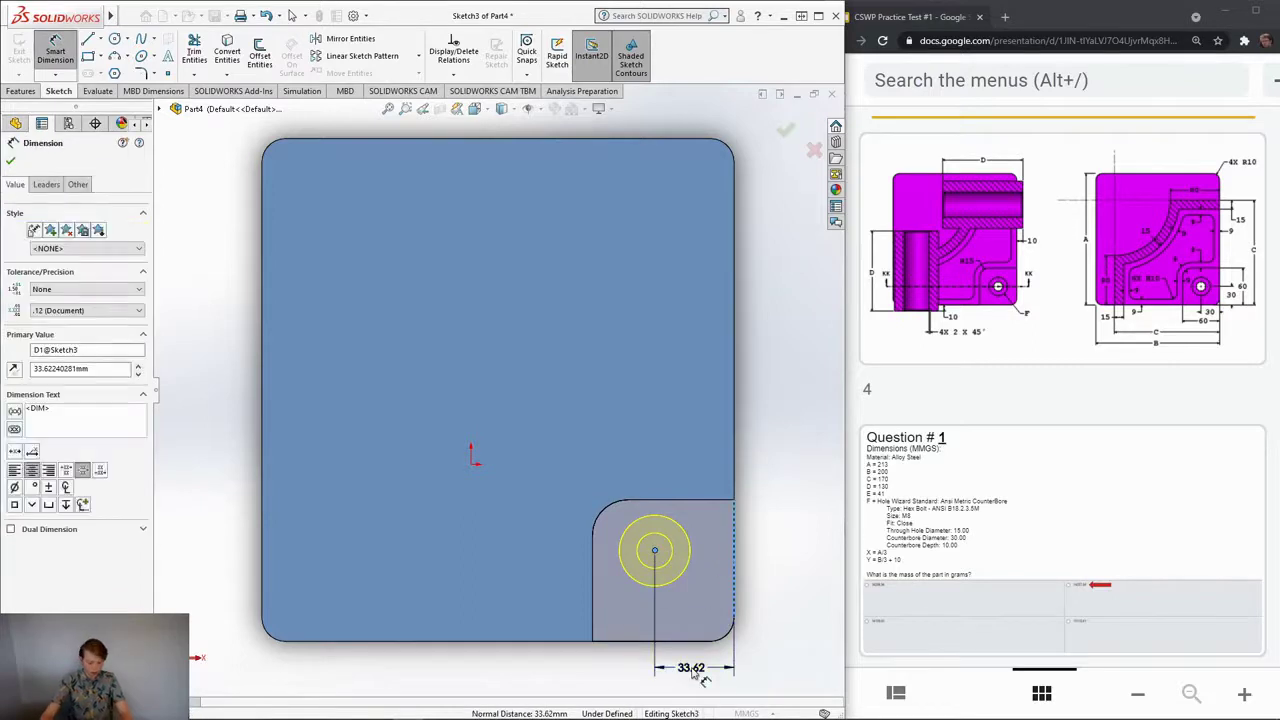
{"action": "type", "text": "30"}
{"action": "key", "text": "Return"}
{"action": "key", "text": "f"}
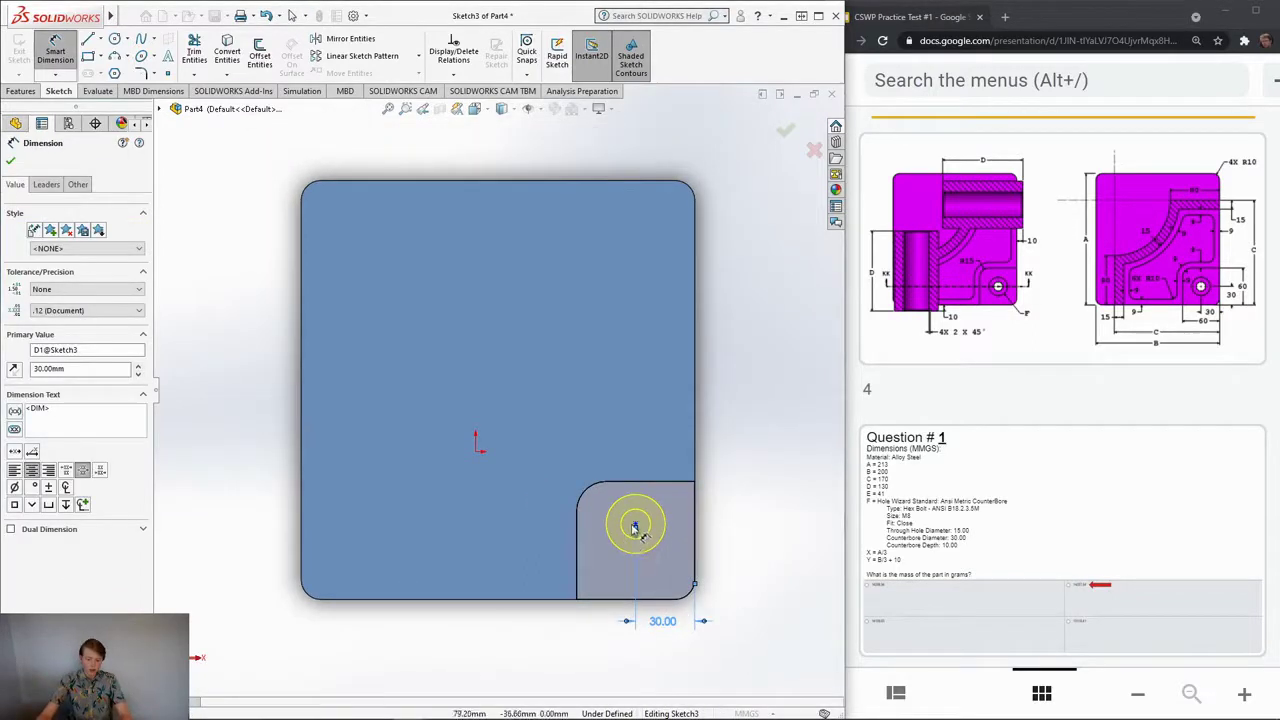
Step: Dimension the hole's center 30 mm from the pad's lower edge and finish the counterbore hole
{"action": "left_click", "coordinate": [634, 540]}
{"action": "left_click", "coordinate": [660, 598]}
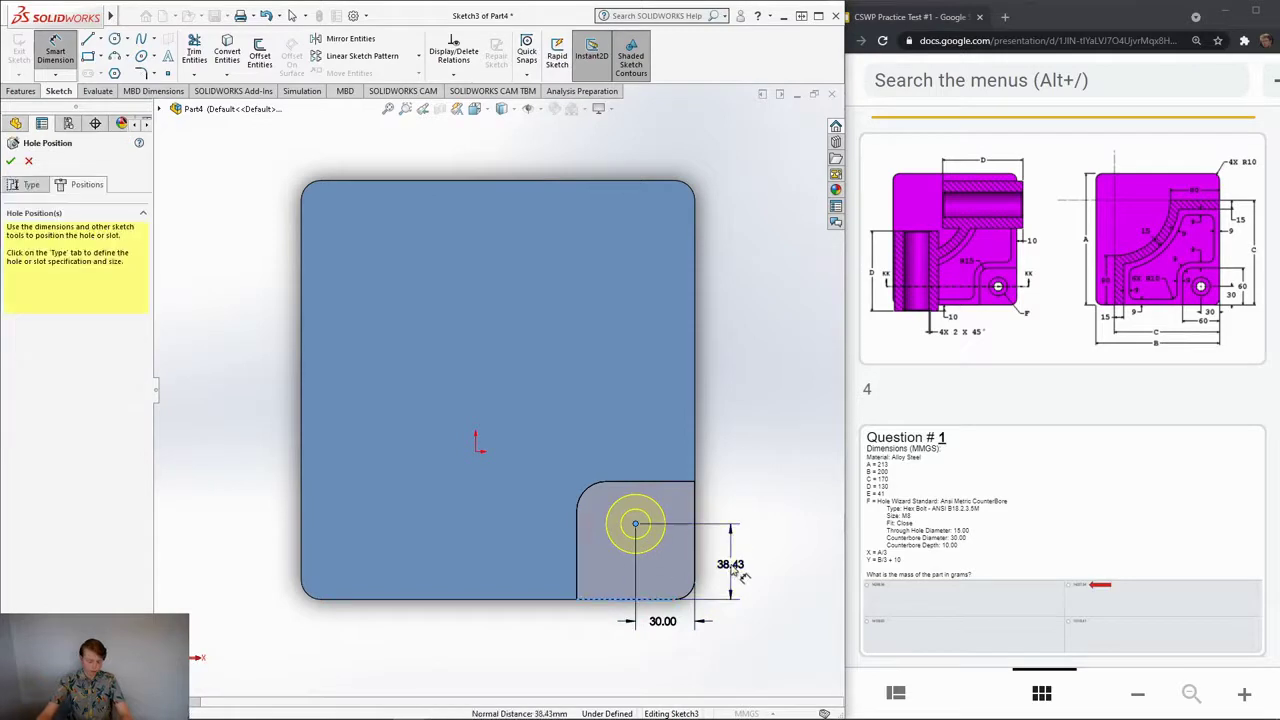
{"action": "left_click", "coordinate": [735, 568]}
{"action": "type", "text": "30"}
{"action": "key", "text": "Return"}
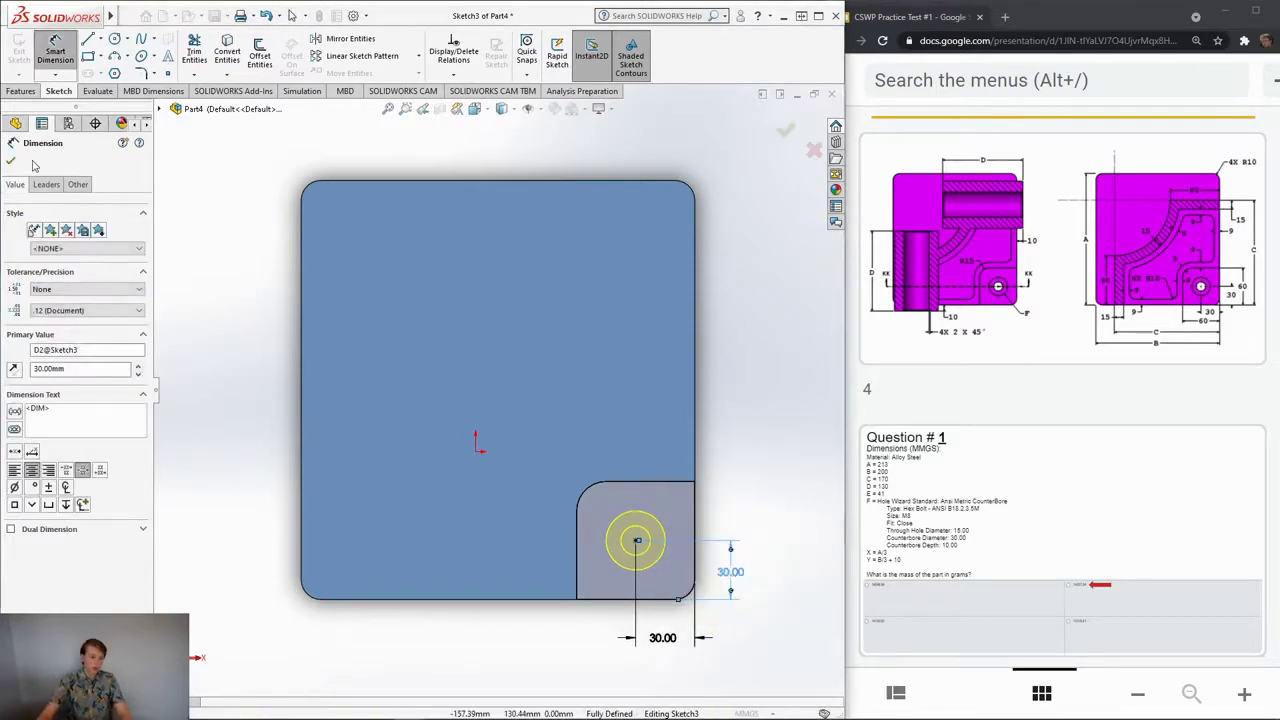
{"action": "left_click", "coordinate": [11, 162]}
{"action": "left_click", "coordinate": [11, 162]}
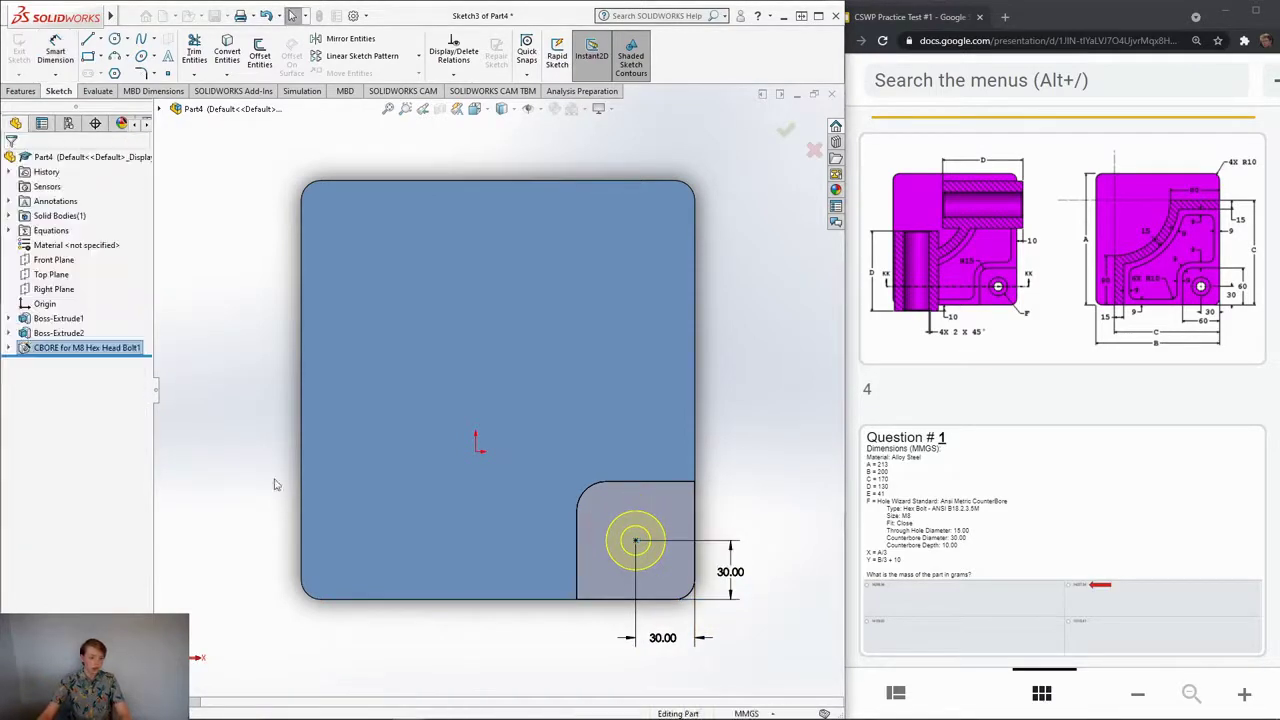
Step: Start a new sketch on the base plate's top face and view it straight on
{"action": "mouse_move", "coordinate": [666, 617]}
{"action": "middle_mouse_down"}
{"action": "mouse_move", "coordinate": [700, 609]}
{"action": "mouse_move", "coordinate": [634, 618]}
{"action": "mouse_move", "coordinate": [732, 608]}
{"action": "mouse_move", "coordinate": [686, 586]}
{"action": "mouse_move", "coordinate": [400, 300]}
{"action": "middle_mouse_up"}
{"action": "left_click", "coordinate": [59, 91]}
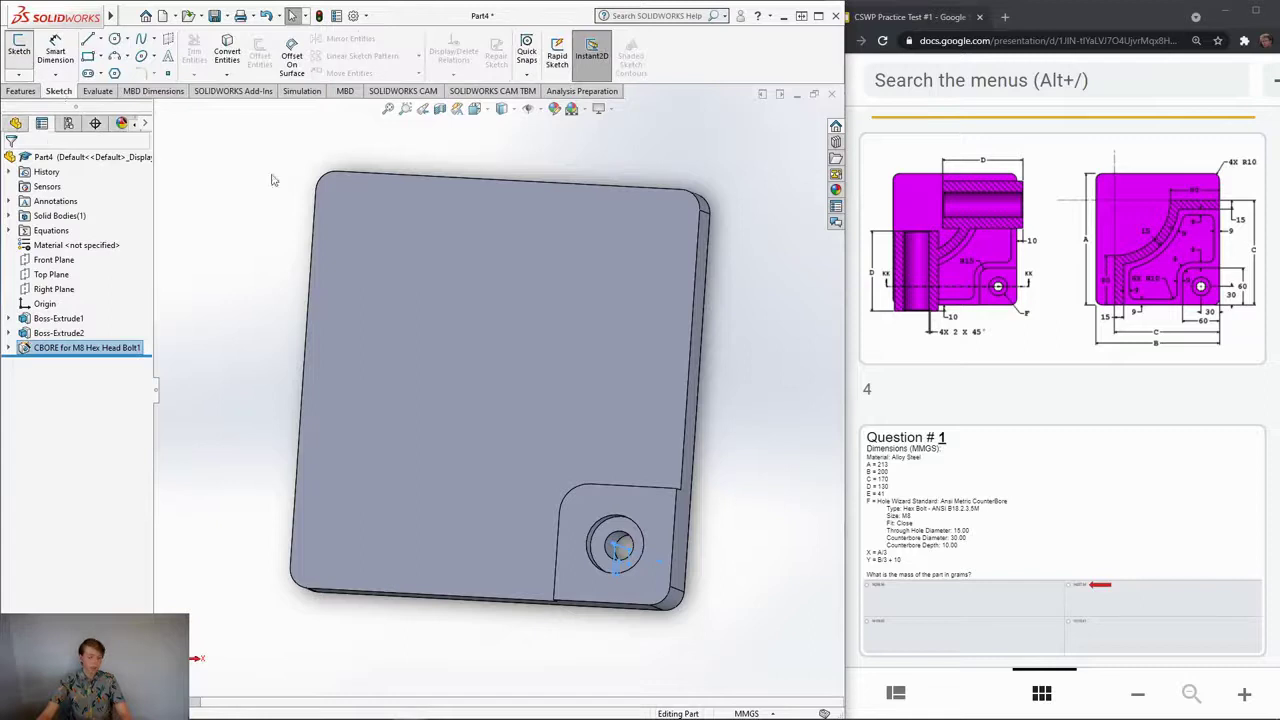
{"action": "left_click", "coordinate": [21, 50]}
{"action": "left_click", "coordinate": [500, 469]}
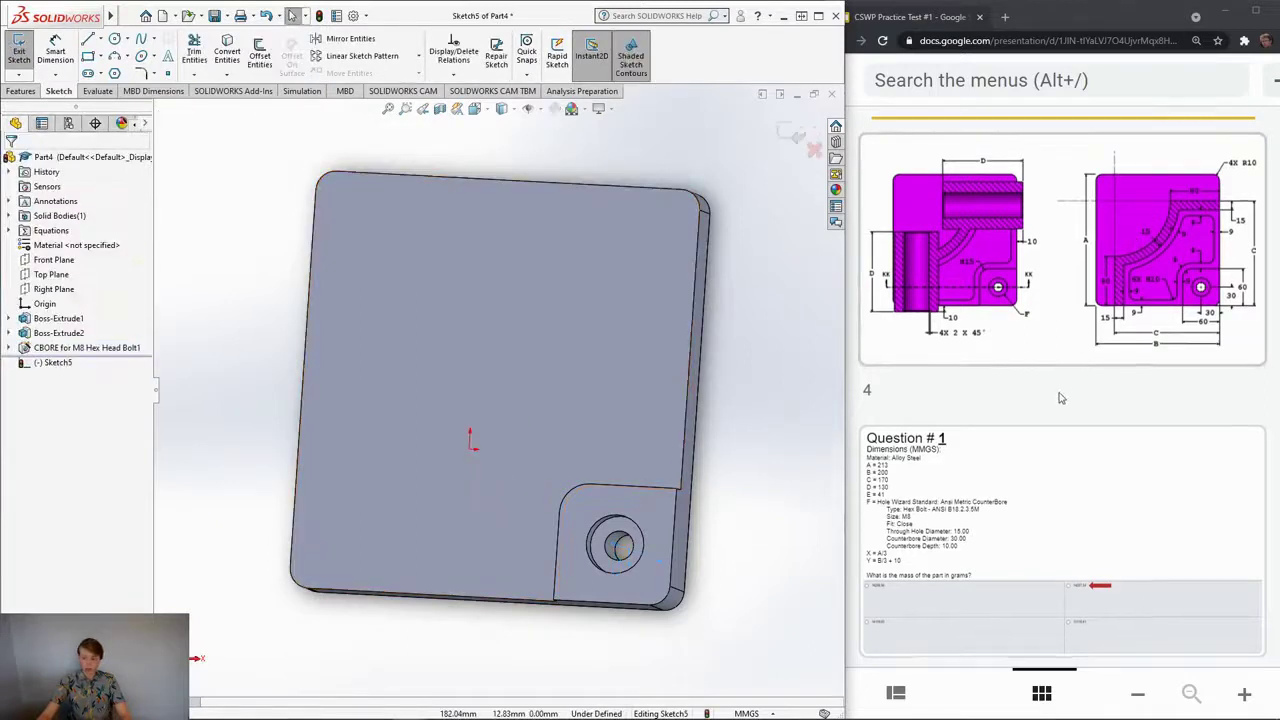
{"action": "scroll", "coordinate": [1083, 358], "scroll_direction": "up", "scroll_amount": 7}
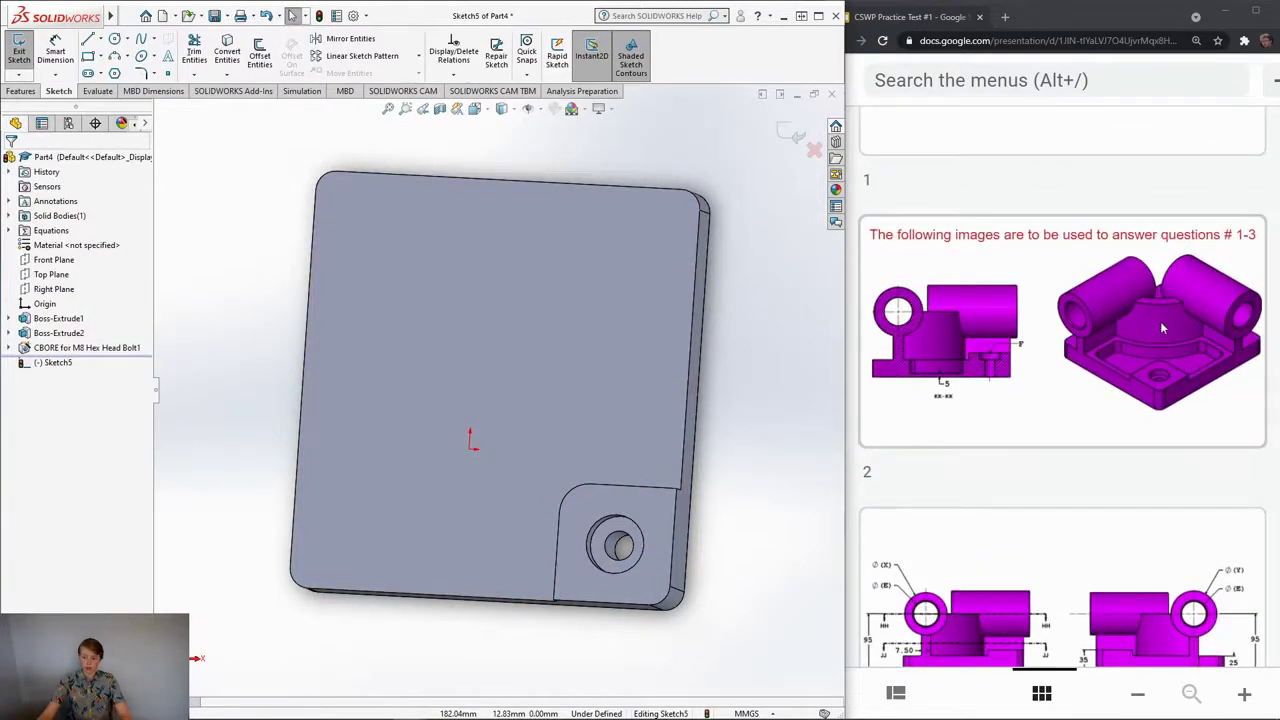
{"action": "scroll", "coordinate": [1154, 520], "scroll_direction": "down", "scroll_amount": 5}
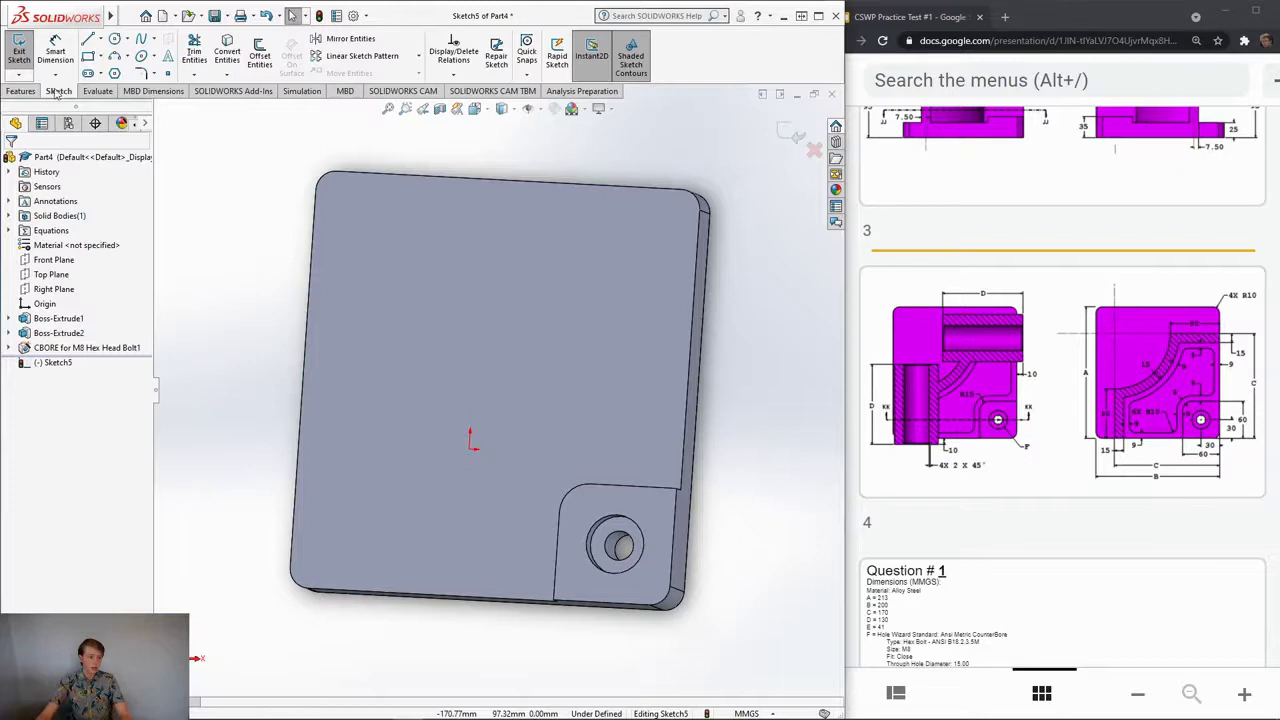
{"action": "key", "text": "space"}
{"action": "left_click", "coordinate": [294, 498]}
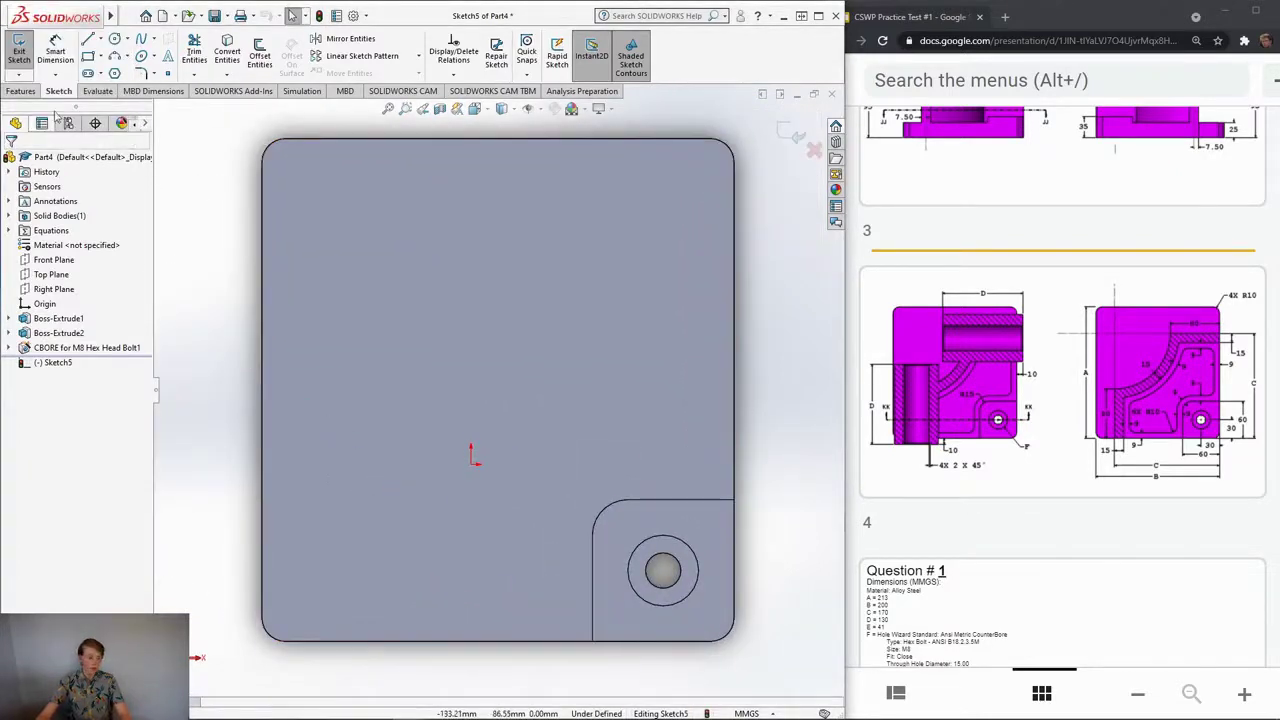
Step: Sketch a vertical line about 64 mm long up from the plate's lower edge and a horizontal line from its right edge, about 163 mm up
{"action": "left_click", "coordinate": [88, 41]}
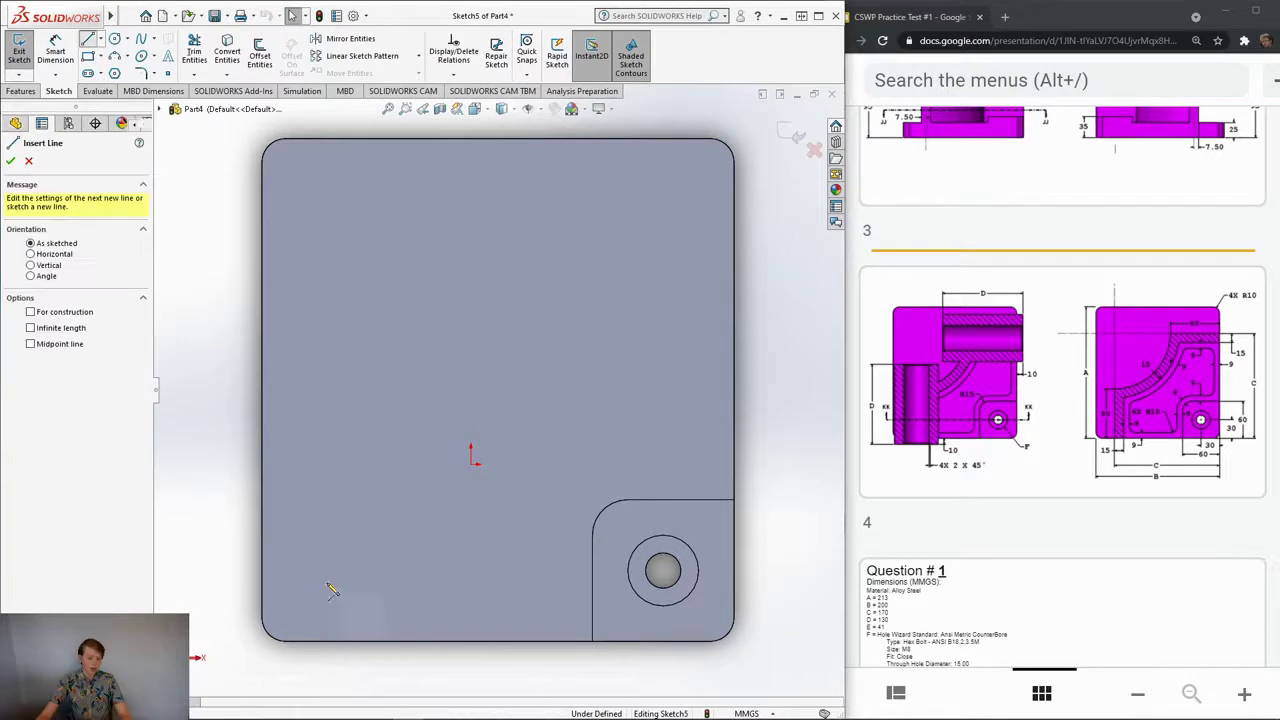
{"action": "left_click", "coordinate": [338, 641]}
{"action": "left_click", "coordinate": [338, 488]}
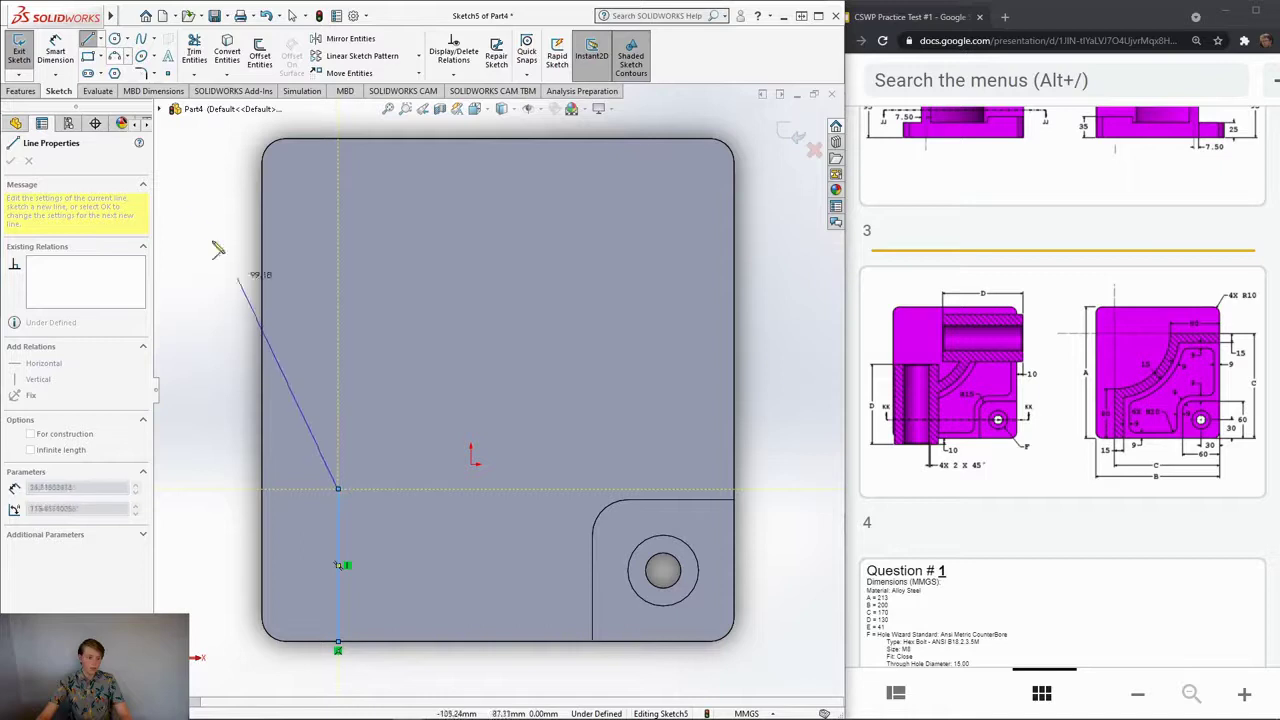
{"action": "key", "text": "Escape"}
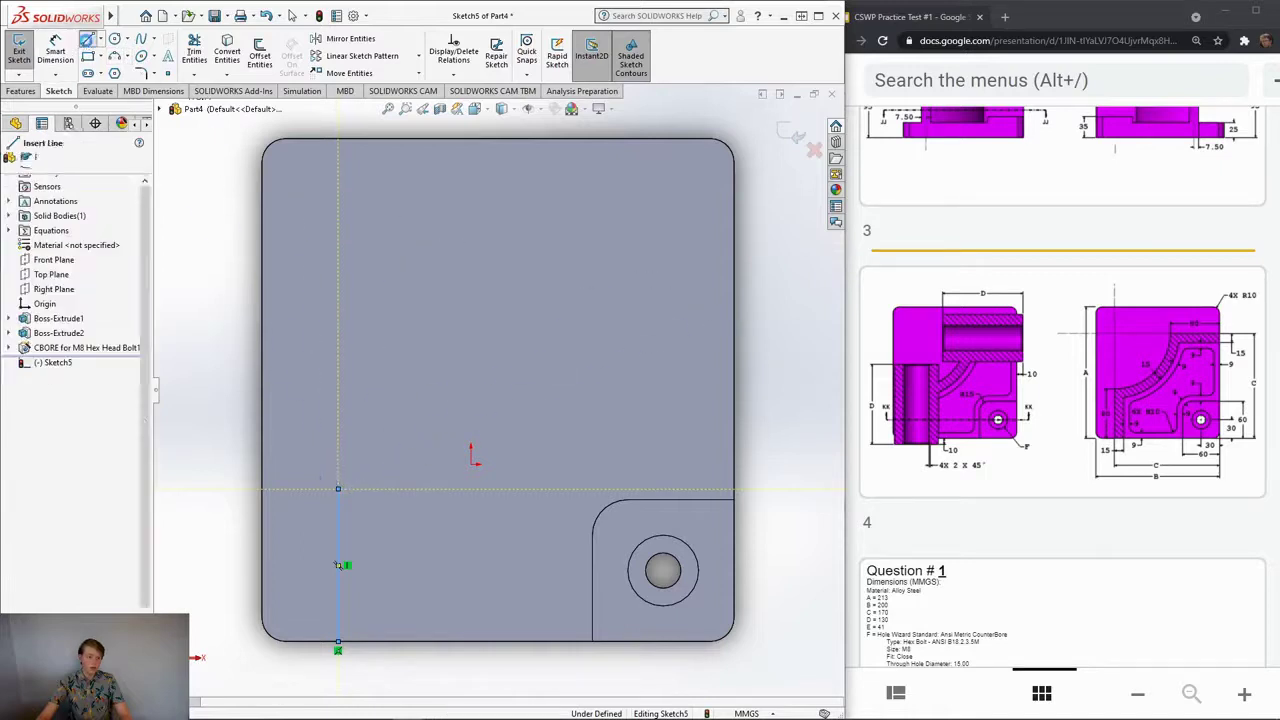
{"action": "left_click", "coordinate": [741, 256]}
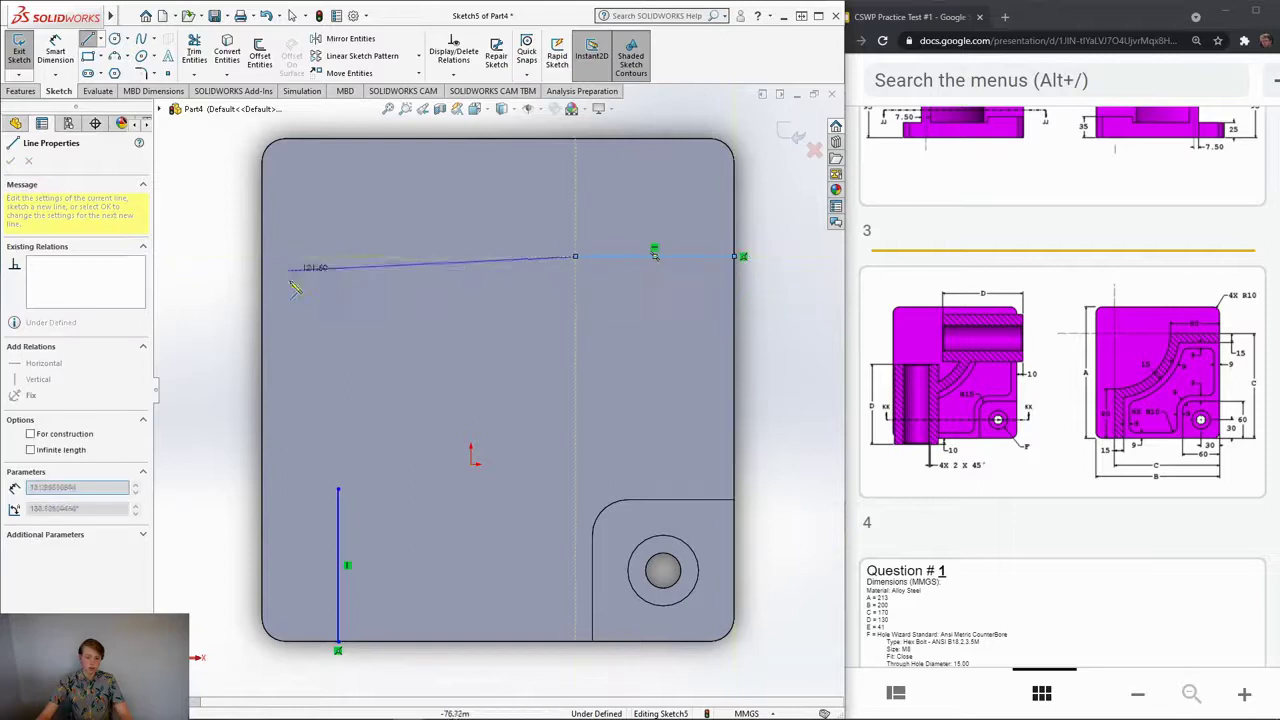
{"action": "key", "text": "Escape"}
{"action": "key", "text": "Escape"}
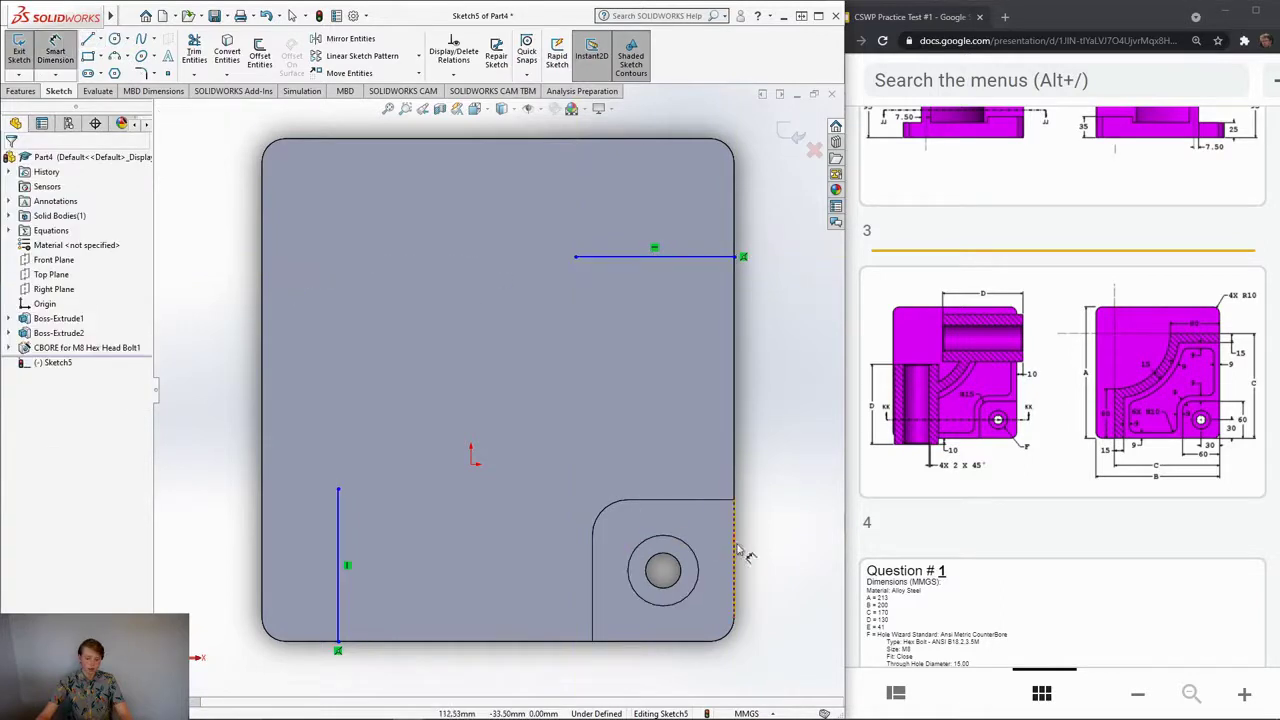
Step: Dimension the vertical line's distance from the plate's right edge with the global variable "C"
{"action": "left_click", "coordinate": [736, 490]}
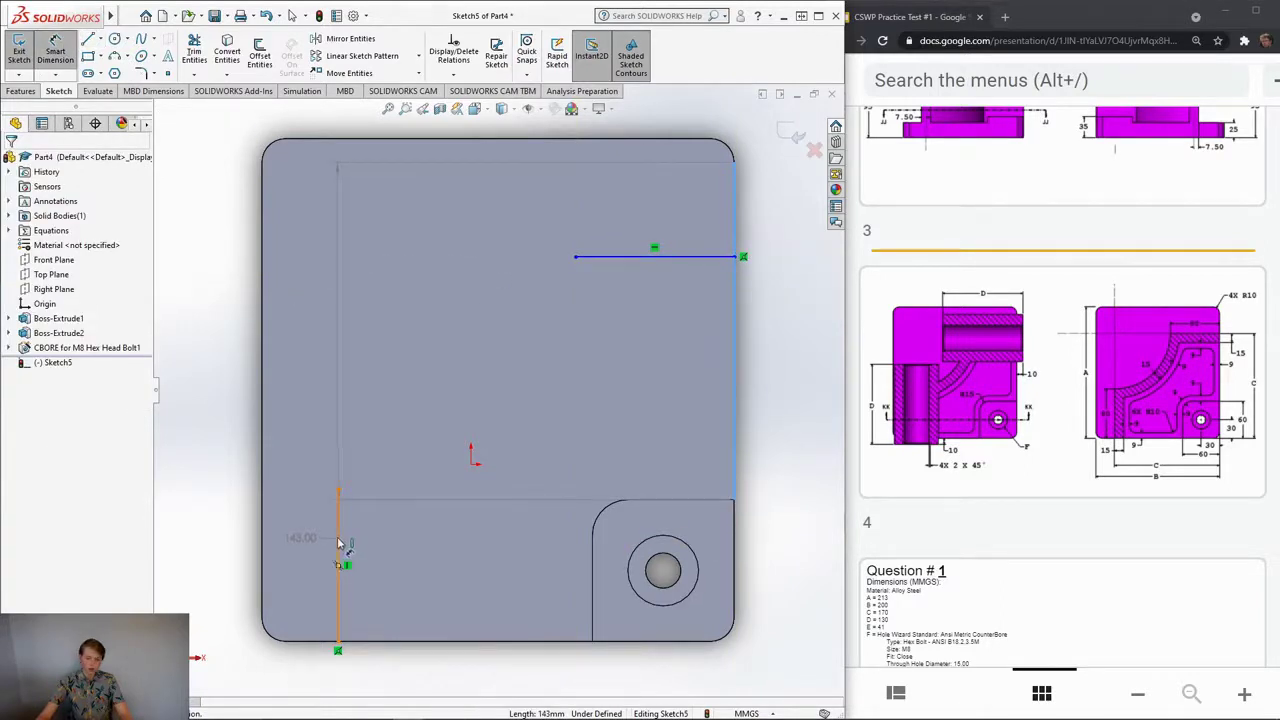
{"action": "left_click", "coordinate": [338, 540]}
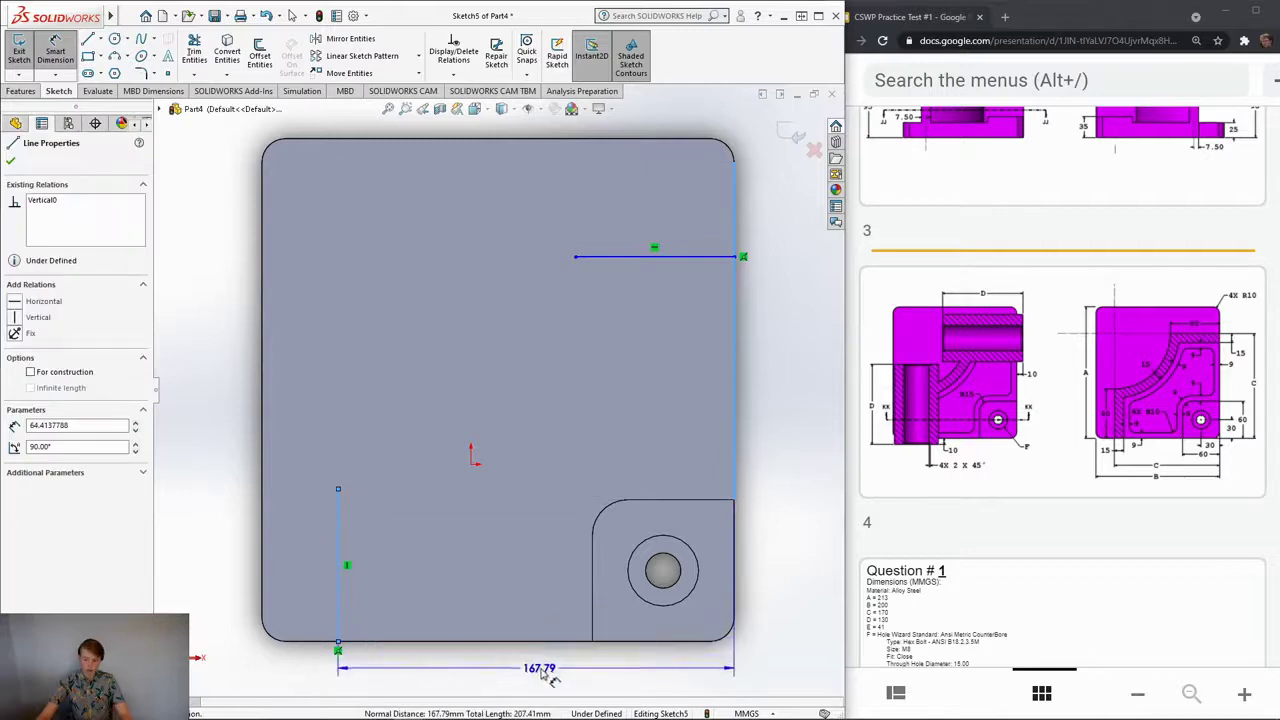
{"action": "left_click", "coordinate": [545, 670]}
{"action": "type", "text": "=\"C"}
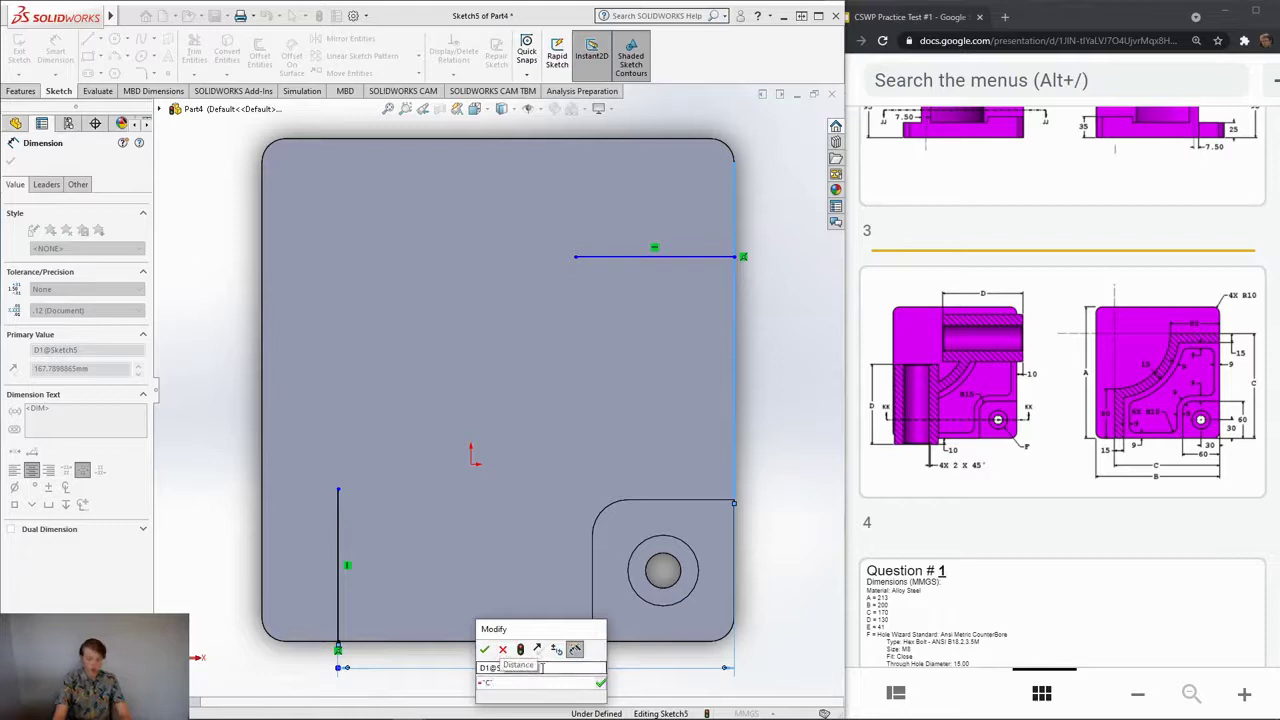
{"action": "key", "text": "Return"}
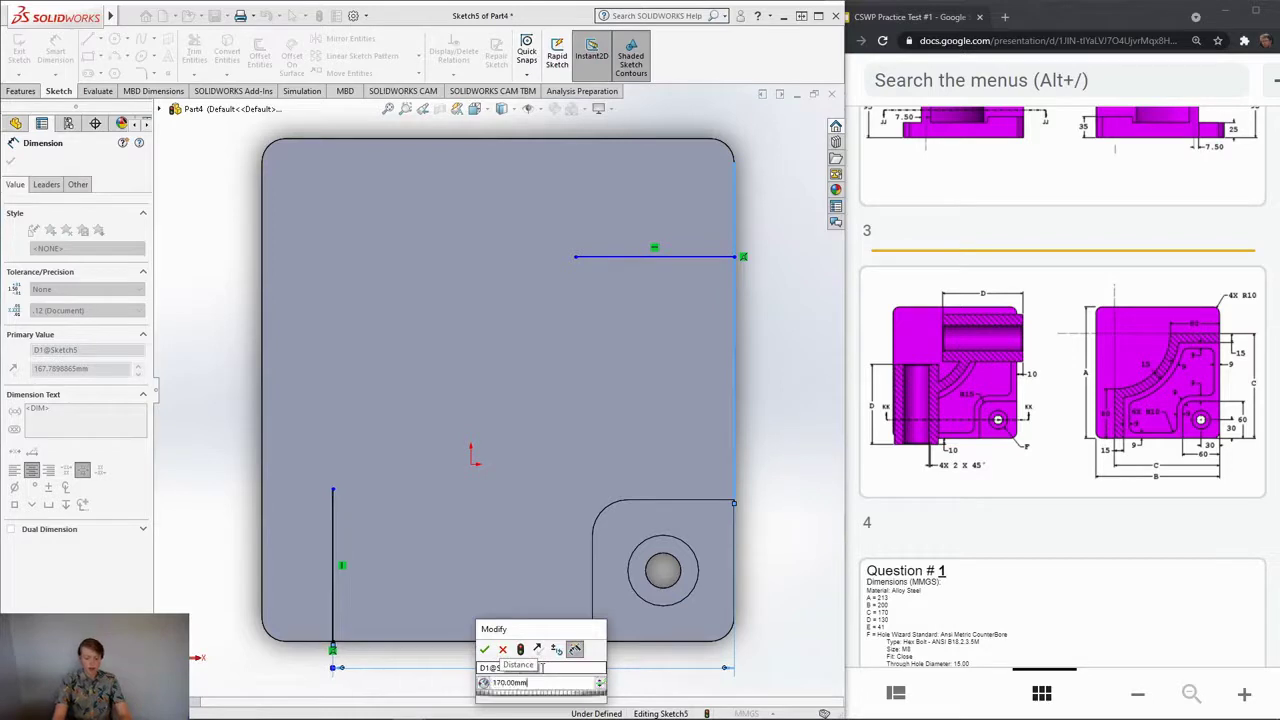
{"action": "left_click", "coordinate": [484, 649]}
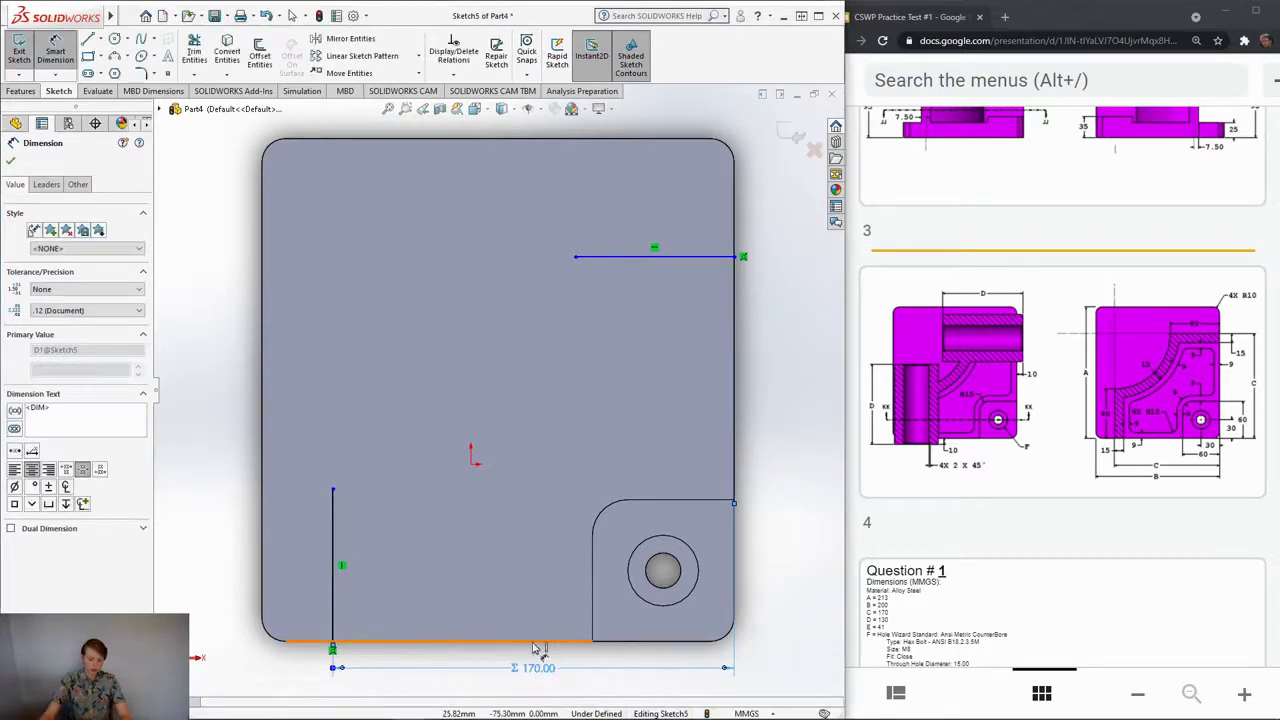
Step: Dimension the horizontal line's distance from the plate's lower edge with the global variable "C"
{"action": "left_click", "coordinate": [672, 262]}
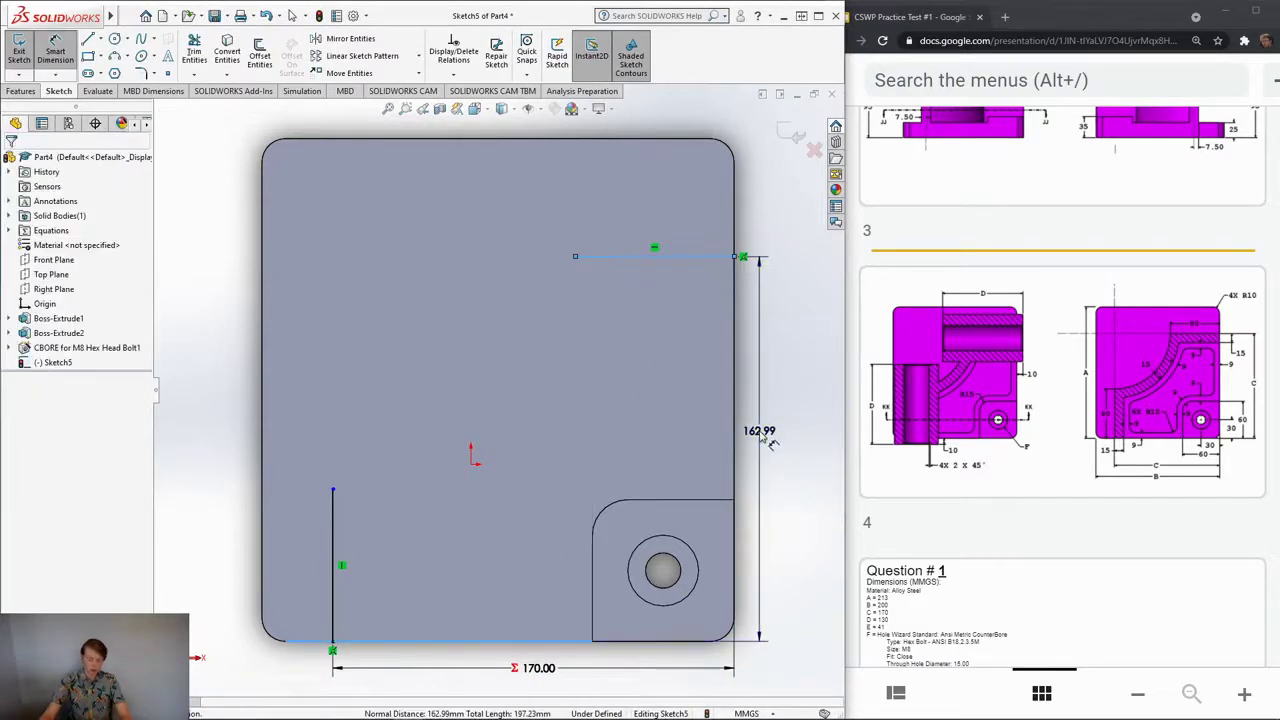
{"action": "left_click", "coordinate": [760, 430]}
{"action": "type", "text": "=C"}
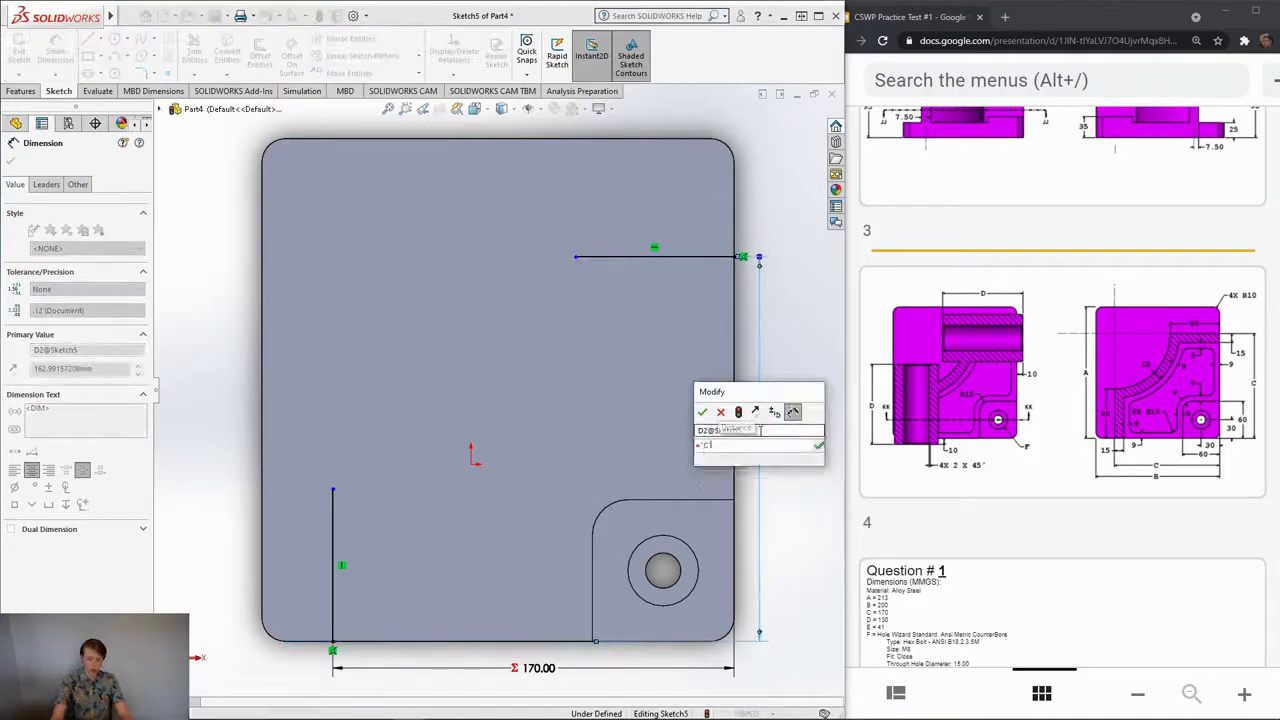
{"action": "key", "text": "Return"}
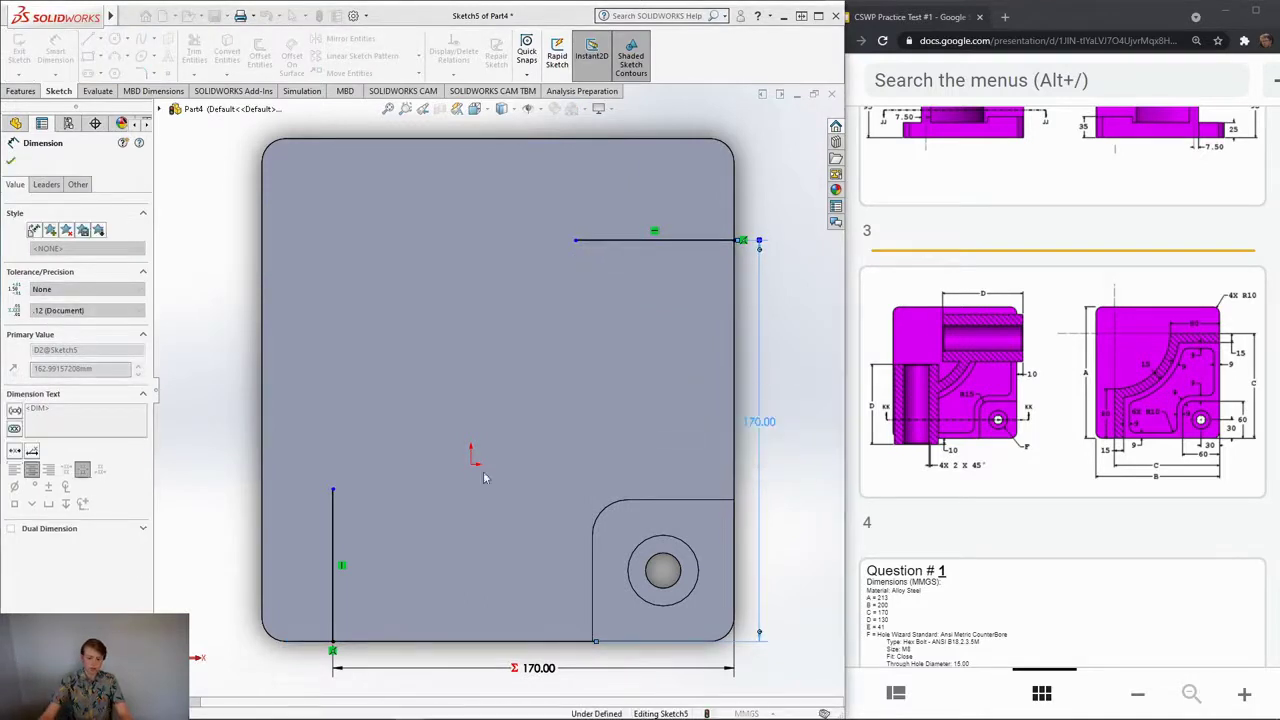
{"action": "left_click", "coordinate": [702, 412]}
Step: Dimension the lengths of the vertical line and the horizontal line as 80 mm each
{"action": "left_click", "coordinate": [336, 545]}
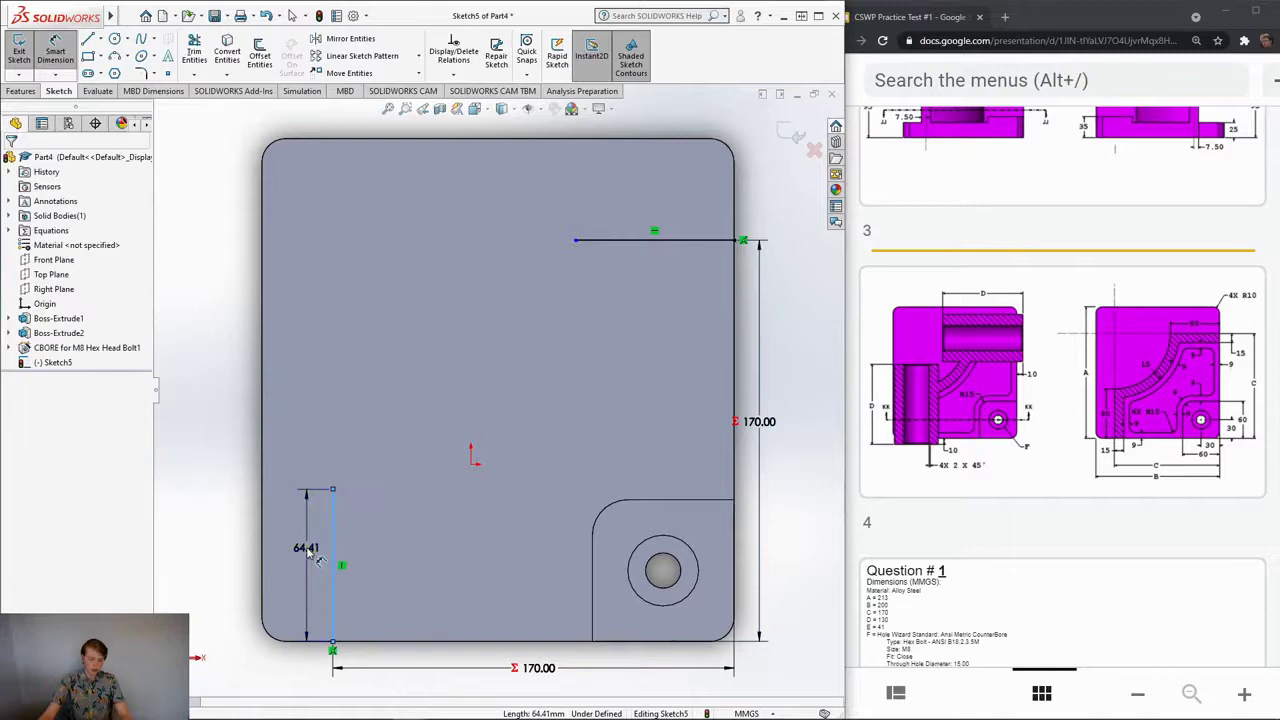
{"action": "left_click", "coordinate": [308, 548]}
{"action": "type", "text": "80"}
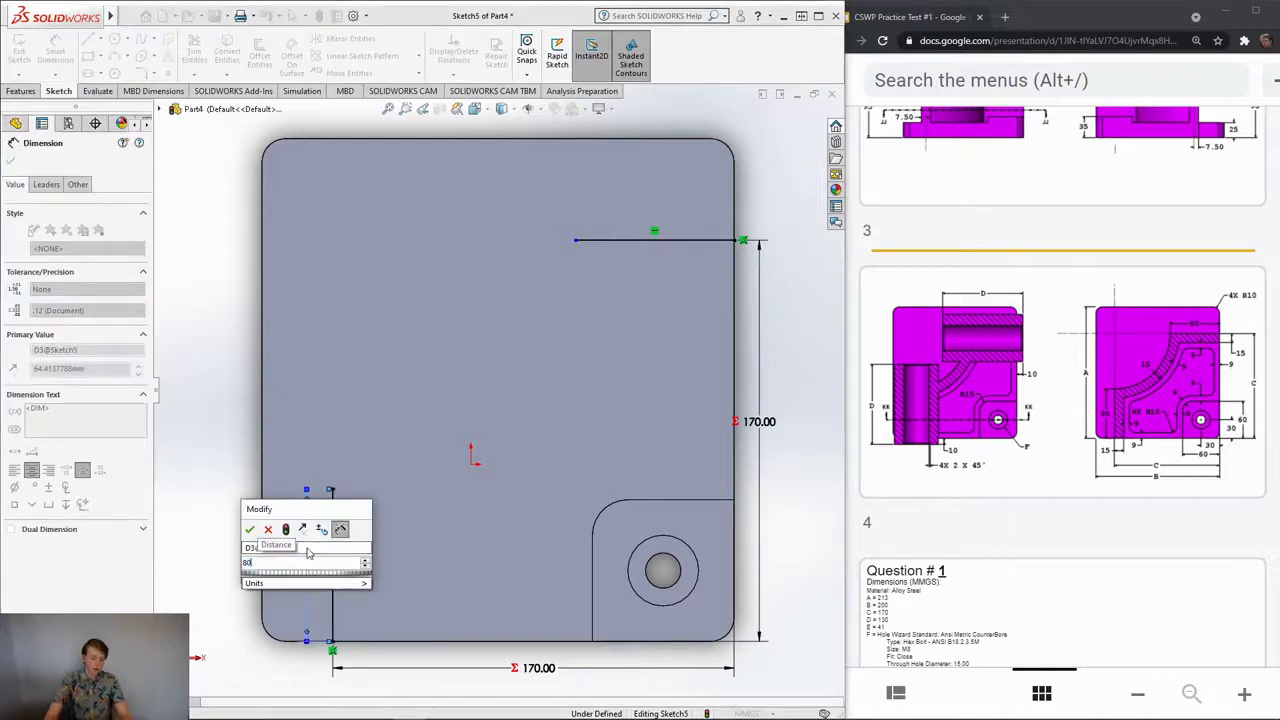
{"action": "key", "text": "Return"}
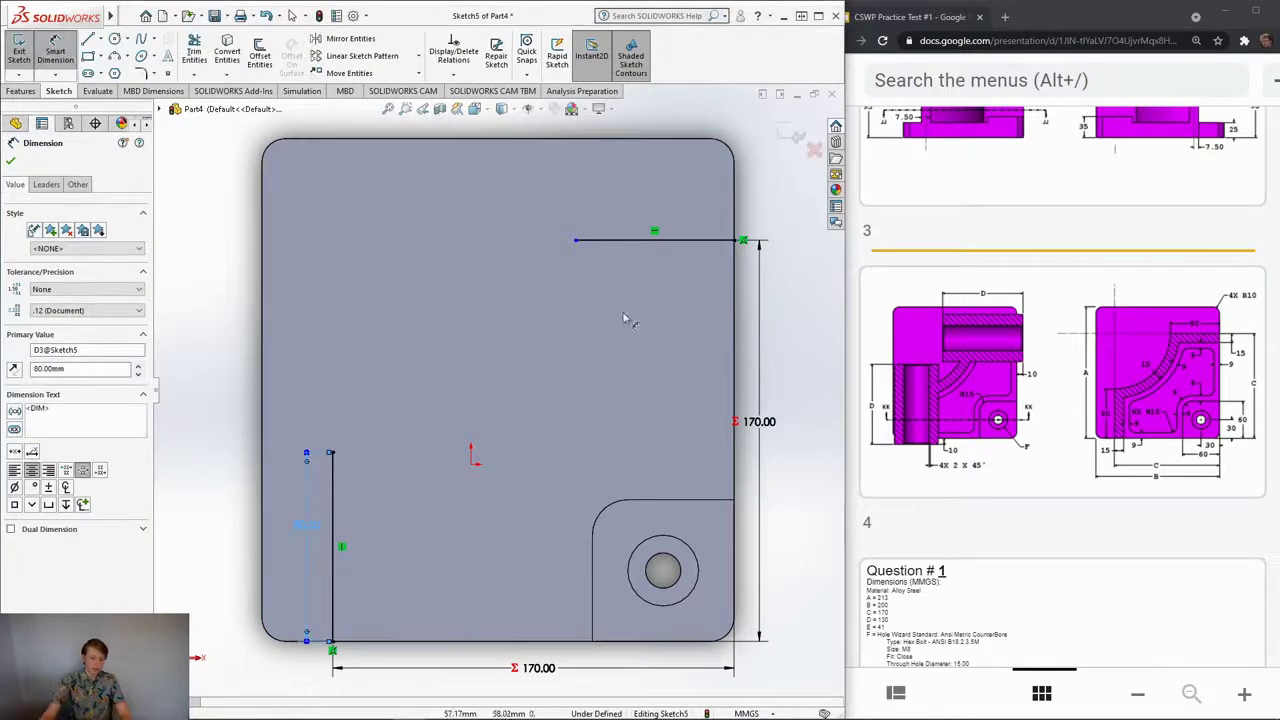
{"action": "left_click", "coordinate": [682, 241]}
{"action": "left_click", "coordinate": [676, 270]}
{"action": "type", "text": "80"}
{"action": "key", "text": "Return"}
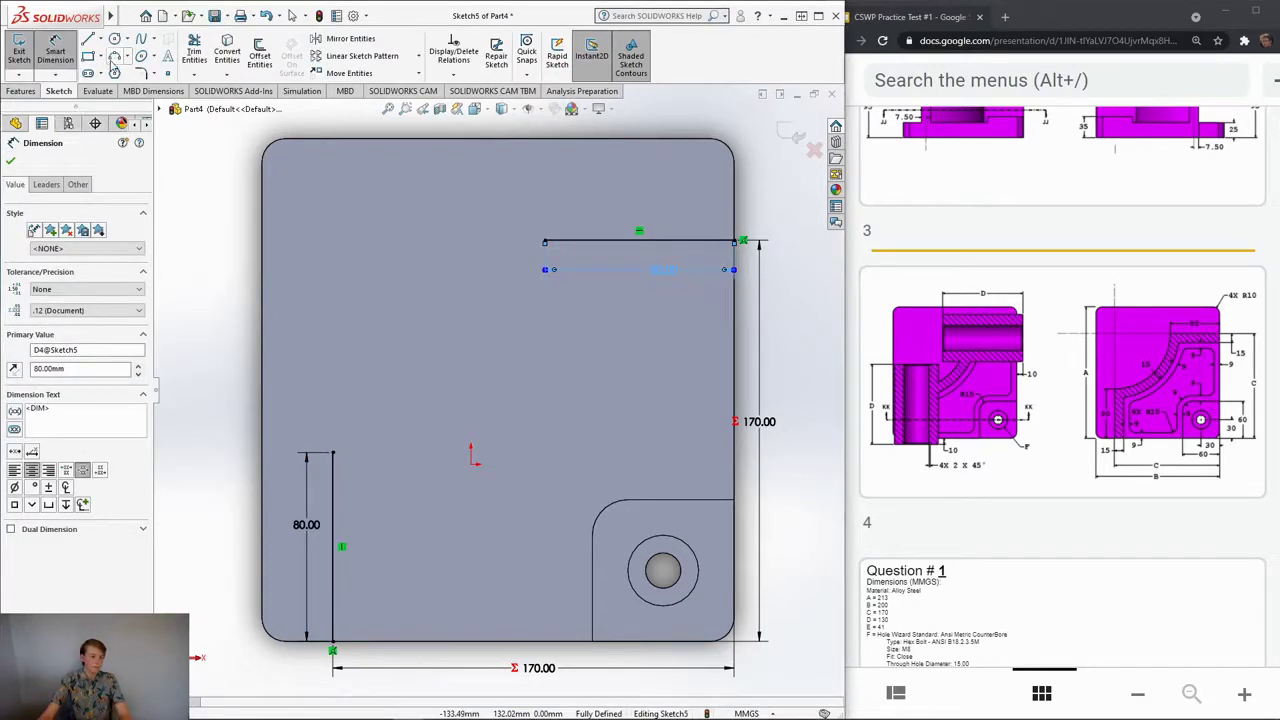
Step: Join the inner ends of the two lines with a three-point arc of about 90 mm radius, bulging toward the counterbore hole
{"action": "left_click", "coordinate": [115, 57]}
{"action": "left_click", "coordinate": [333, 453]}
{"action": "left_click", "coordinate": [545, 241]}
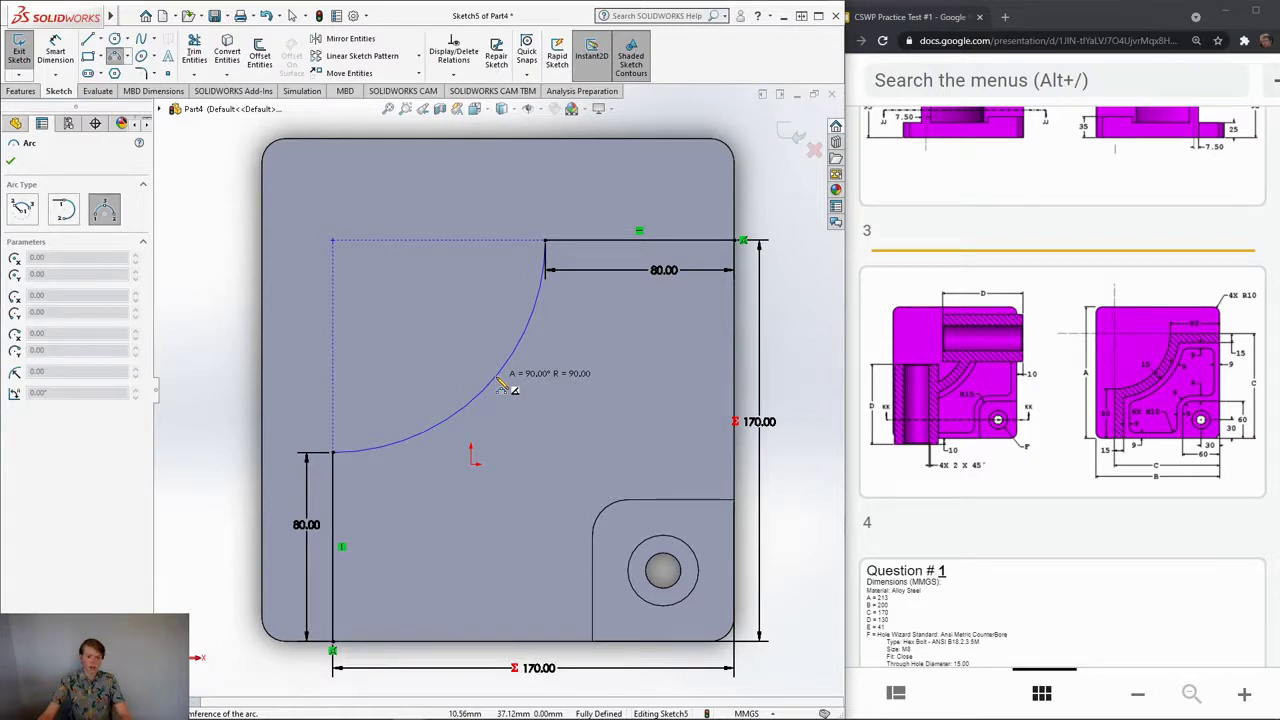
{"action": "left_click", "coordinate": [500, 385]}
{"action": "right_click", "coordinate": [208, 340]}
{"action": "left_click", "coordinate": [240, 350]}
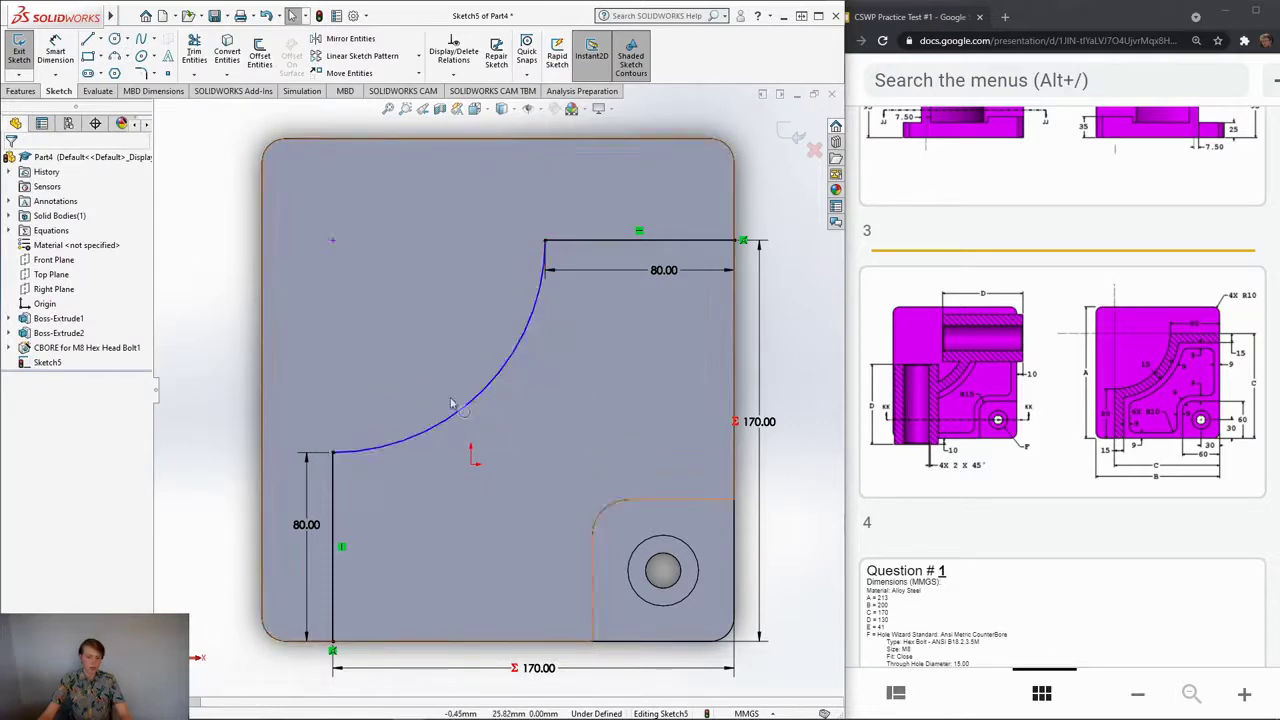
{"action": "left_click", "coordinate": [333, 245]}
{"action": "mouse_move", "coordinate": [487, 393]}
{"action": "left_mouse_down"}
{"action": "mouse_move", "coordinate": [522, 416]}
{"action": "mouse_move", "coordinate": [557, 374]}
{"action": "mouse_move", "coordinate": [530, 410]}
{"action": "mouse_move", "coordinate": [482, 377]}
{"action": "left_mouse_up"}
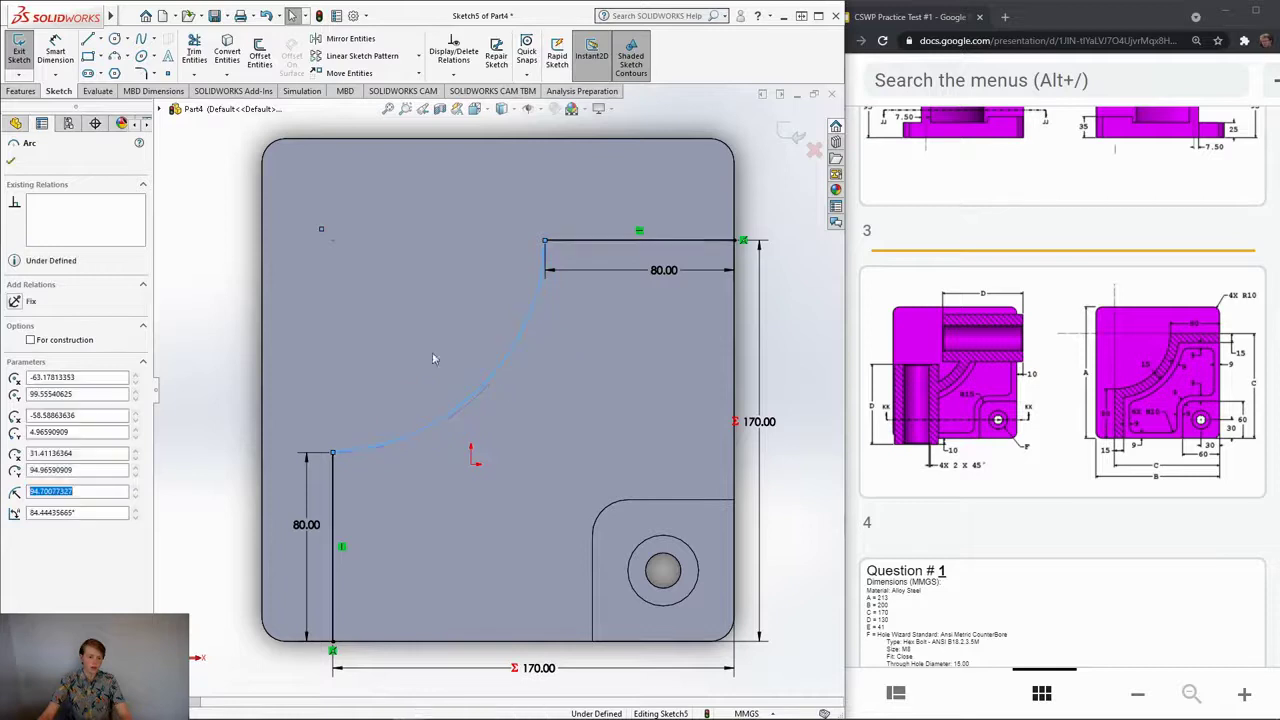
{"action": "left_click", "coordinate": [453, 74]}
{"action": "left_click", "coordinate": [470, 106]}
{"action": "left_click", "coordinate": [321, 229]}
{"action": "left_click", "coordinate": [332, 475]}
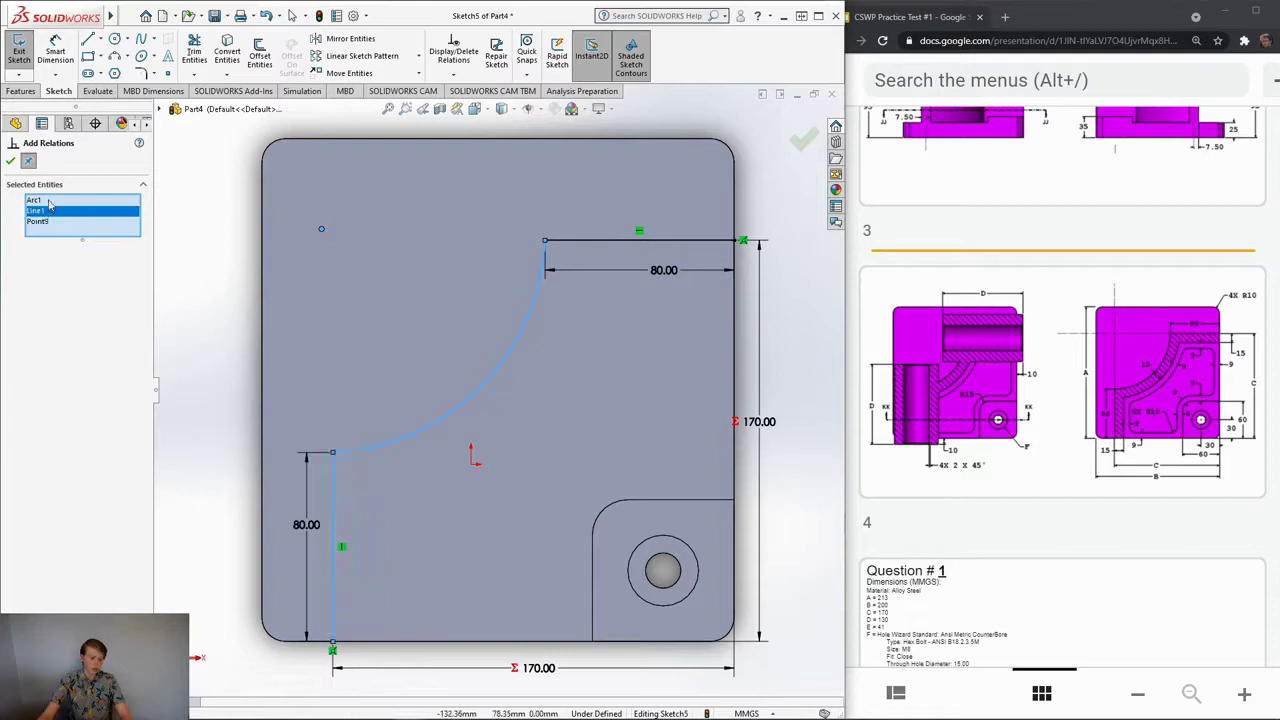
{"action": "right_click", "coordinate": [44, 218]}
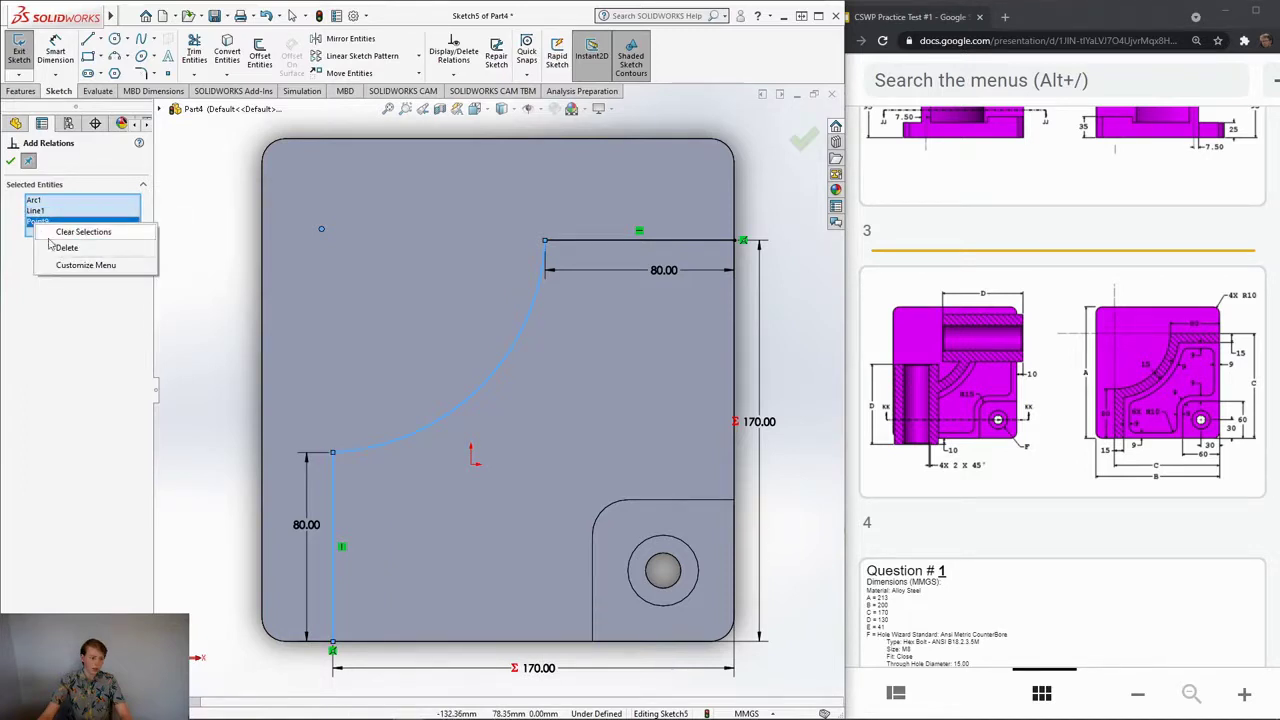
{"action": "left_click", "coordinate": [57, 249]}
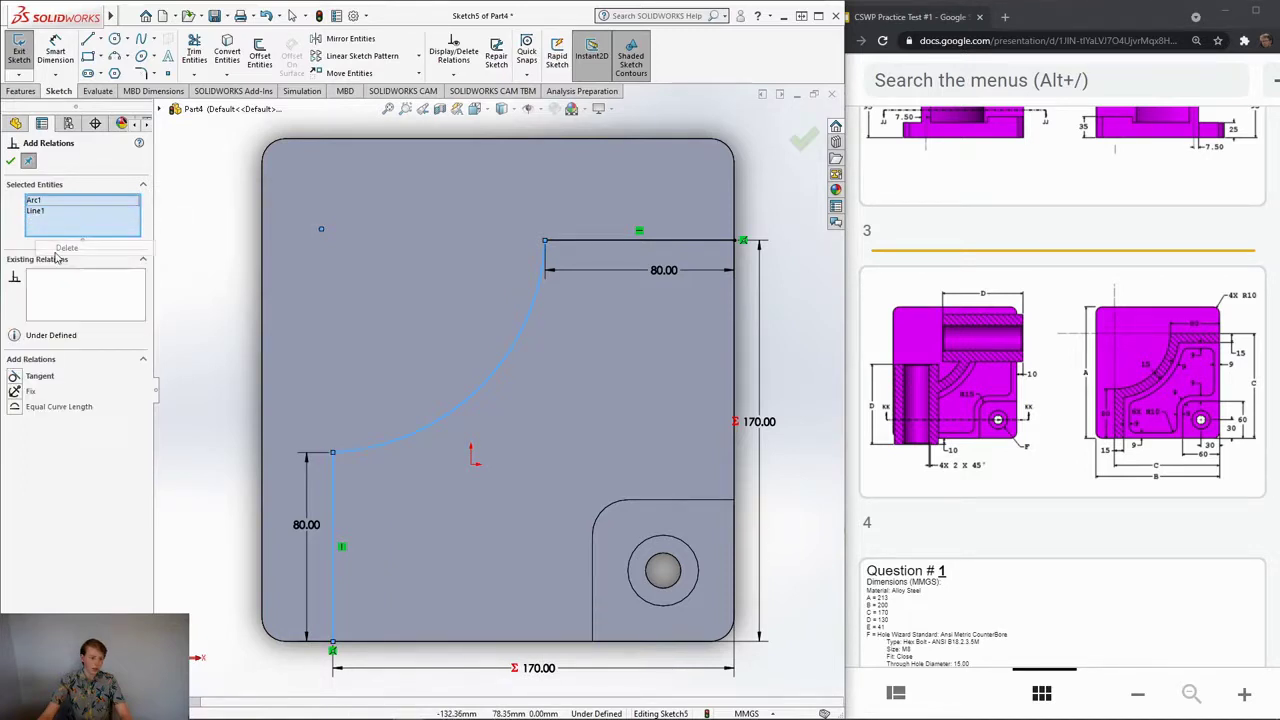
{"action": "right_click", "coordinate": [62, 201]}
{"action": "left_click", "coordinate": [90, 227]}
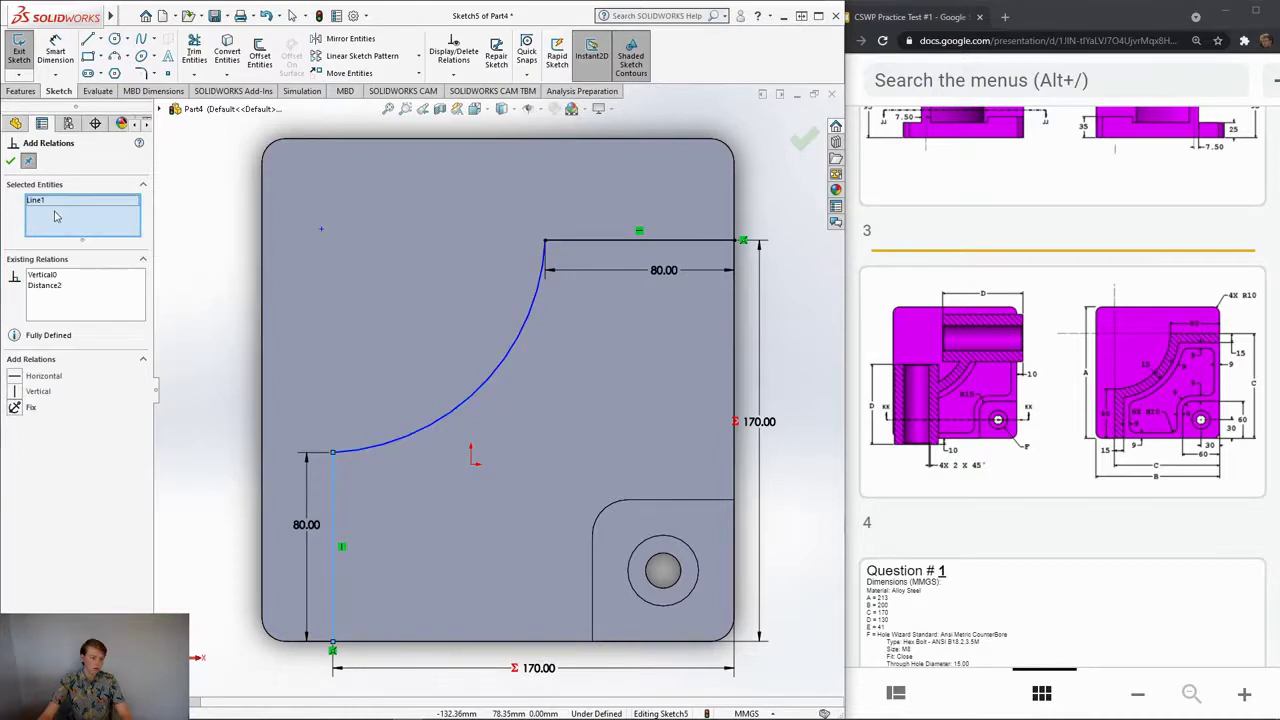
{"action": "left_click", "coordinate": [316, 235]}
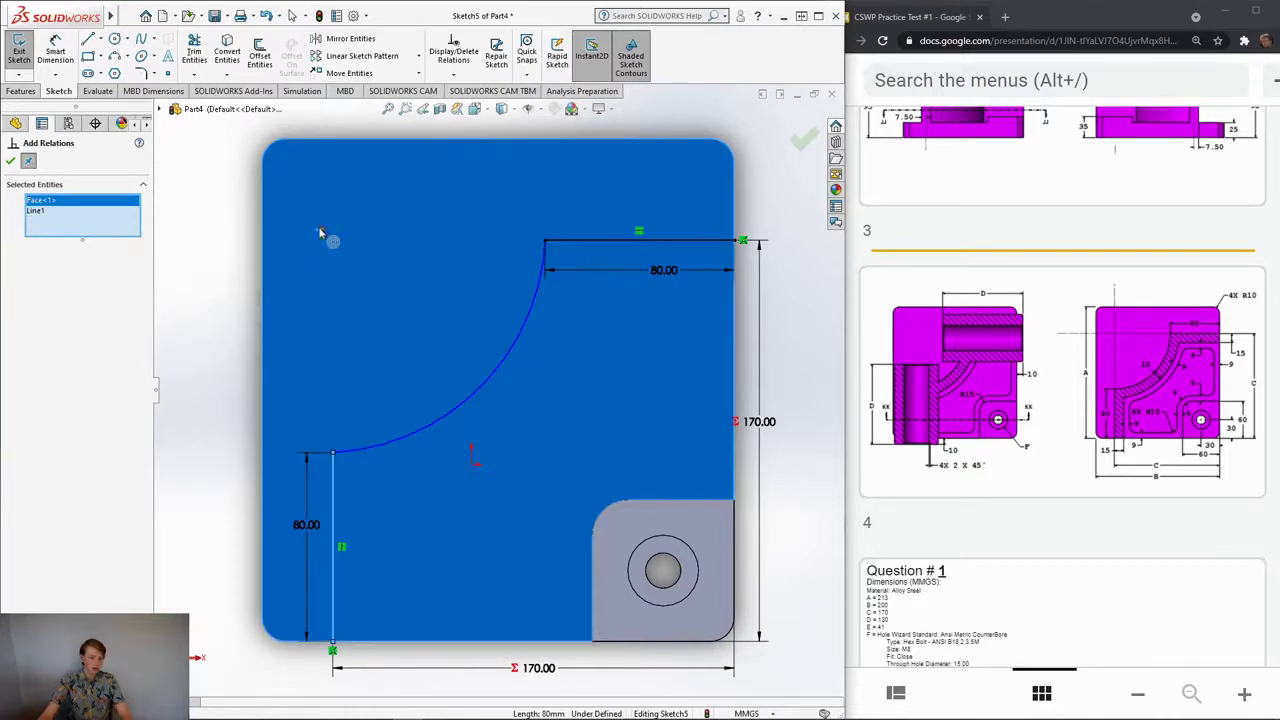
{"action": "left_click", "coordinate": [8, 164]}
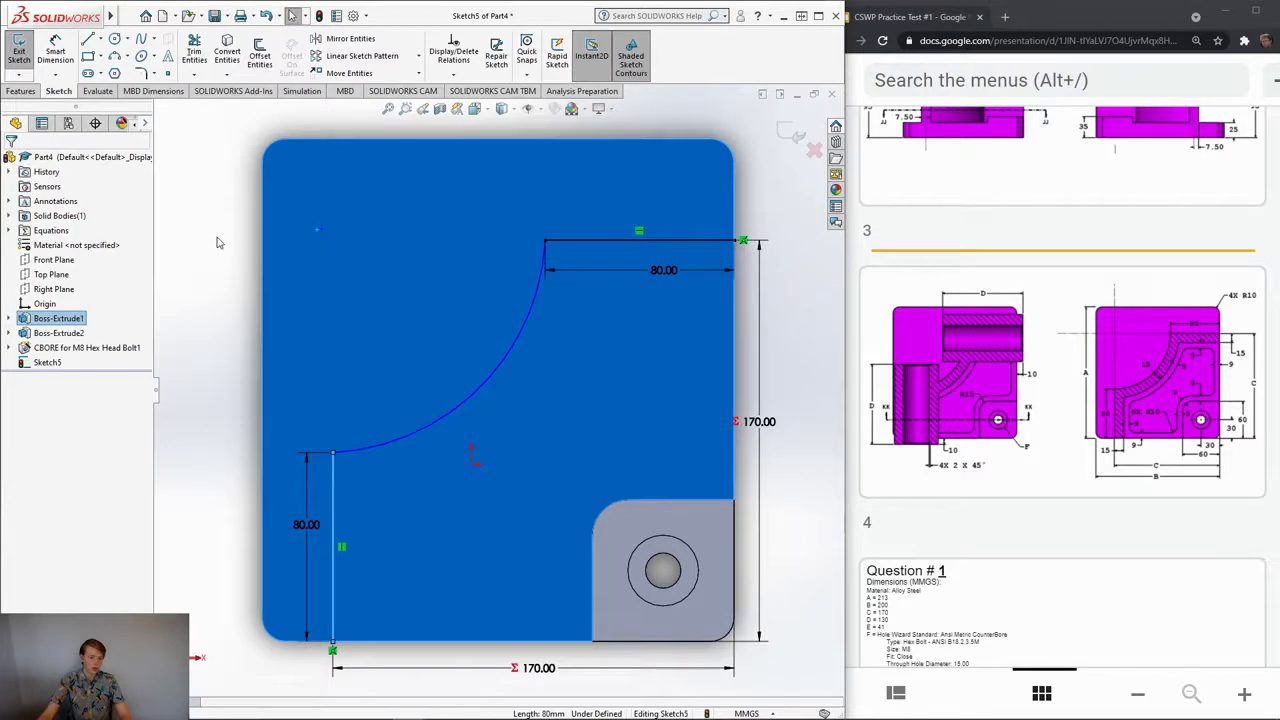
{"action": "left_click", "coordinate": [217, 242]}
Step: Add a coincident relation between the arc's center point and the vertical line
{"action": "left_click", "coordinate": [453, 74]}
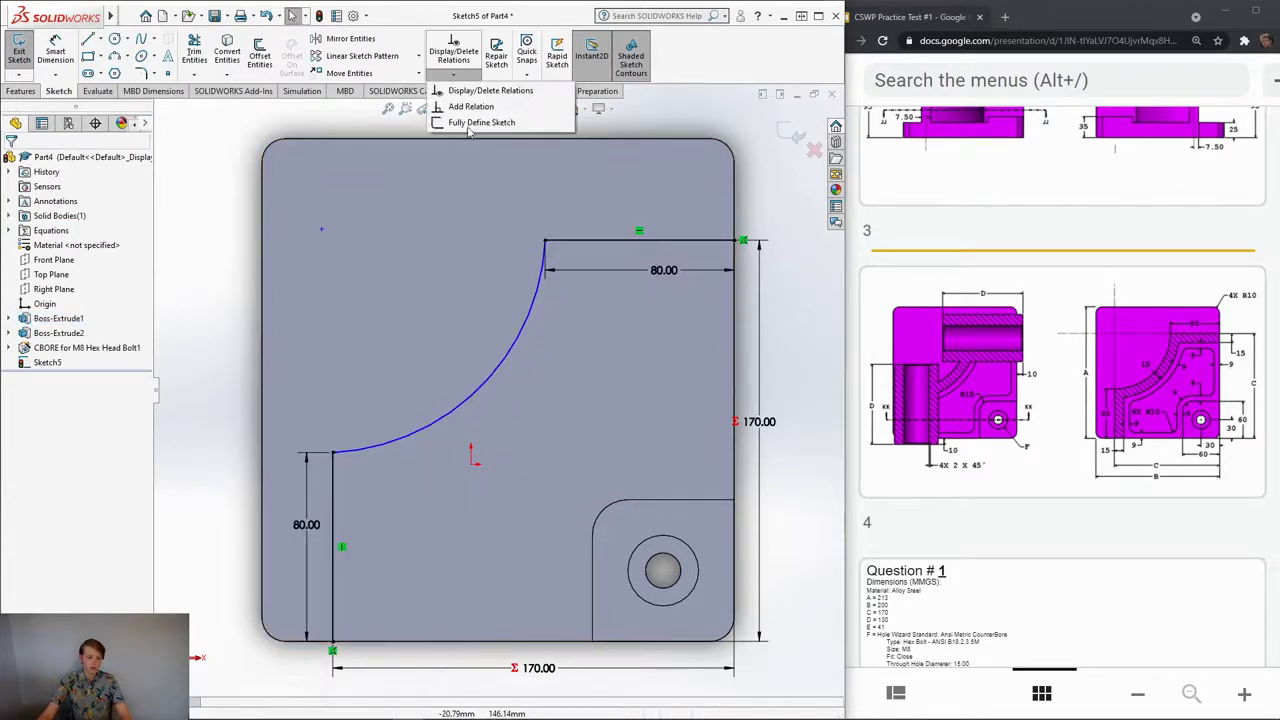
{"action": "left_click", "coordinate": [470, 106]}
{"action": "left_click", "coordinate": [333, 452]}
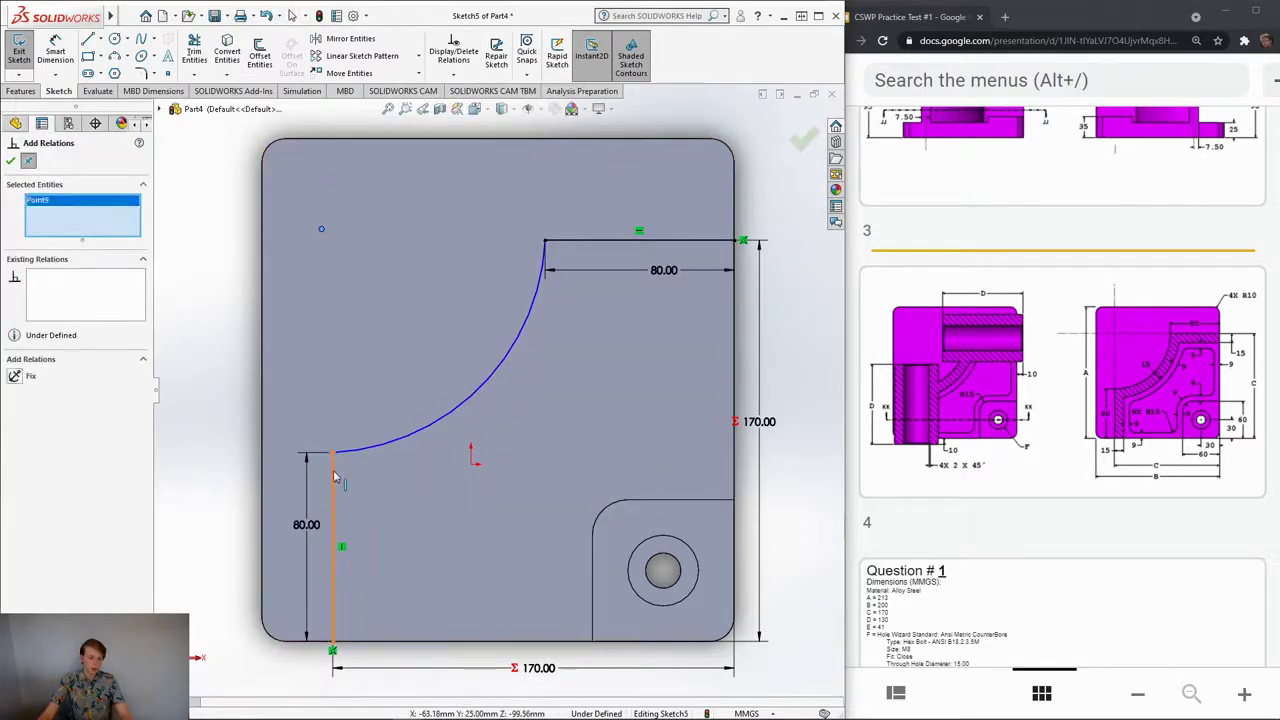
{"action": "left_click", "coordinate": [335, 476]}
{"action": "left_click", "coordinate": [16, 394]}
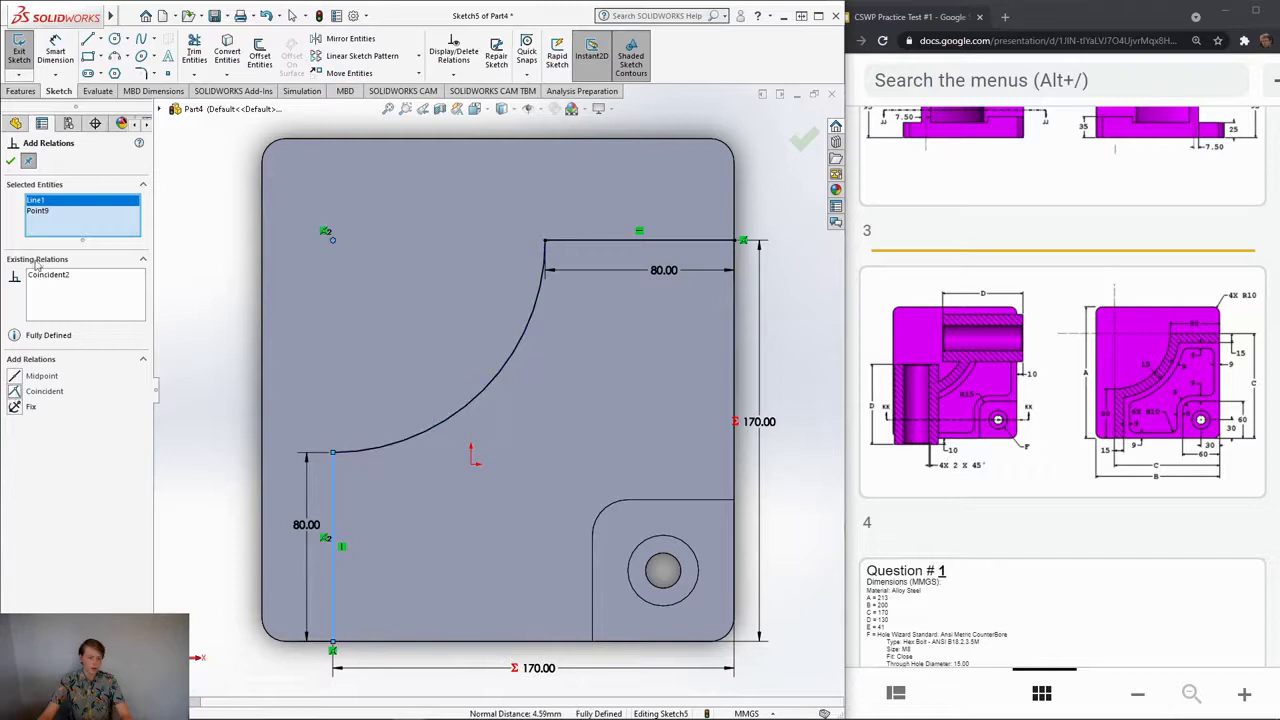
{"action": "left_click", "coordinate": [10, 161]}
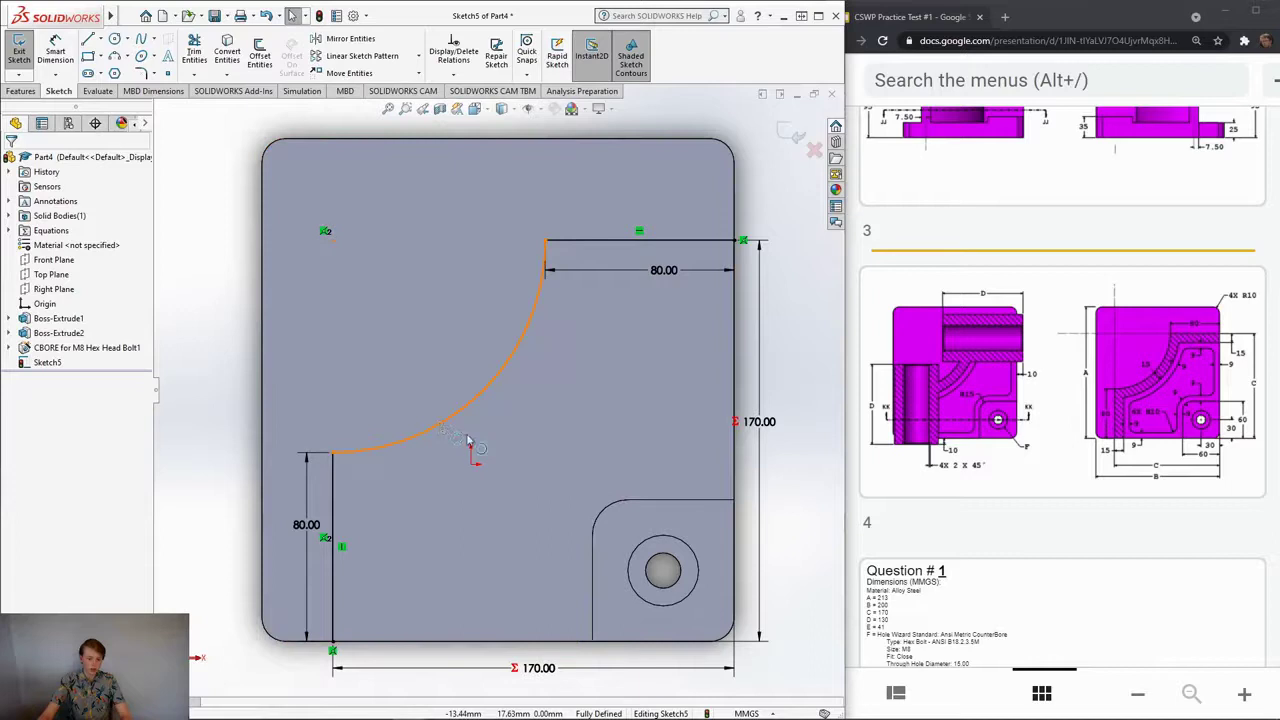
Step: Offset the vertical line, the arc and the horizontal line 15 mm toward the counterbore hole
{"action": "left_click", "coordinate": [438, 427]}
{"action": "left_click", "coordinate": [223, 289]}
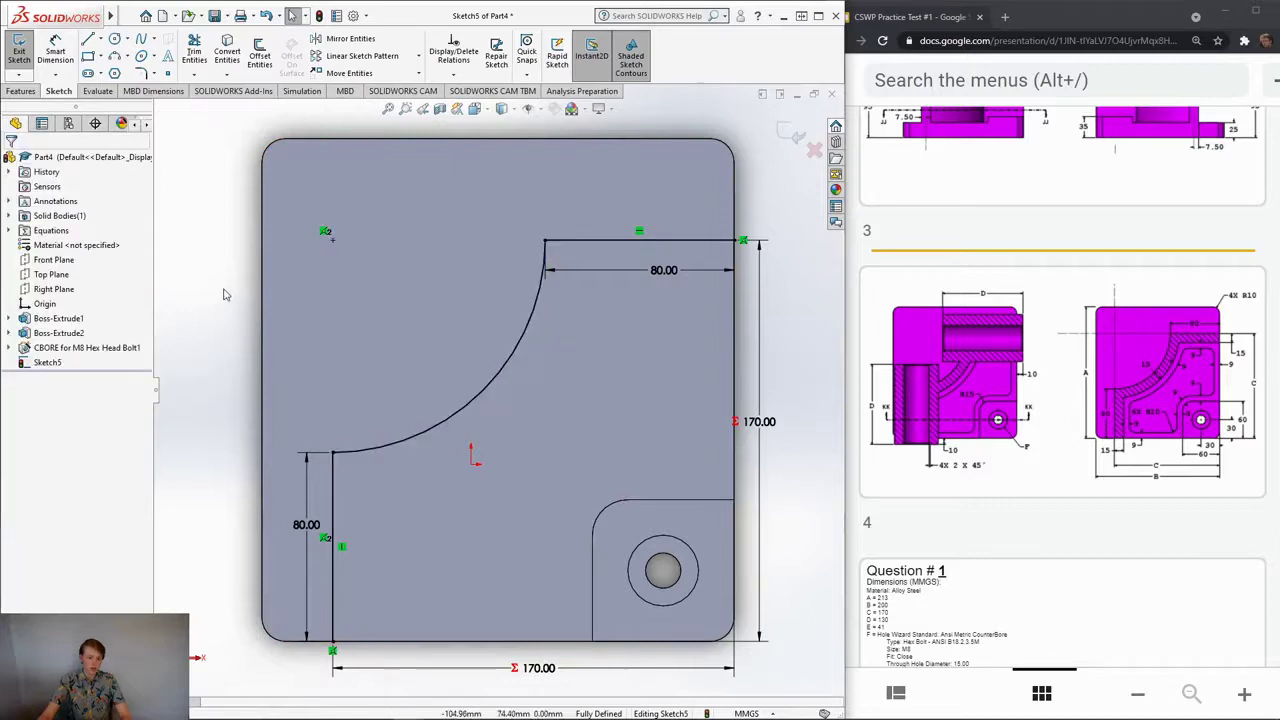
{"action": "left_click", "coordinate": [260, 58]}
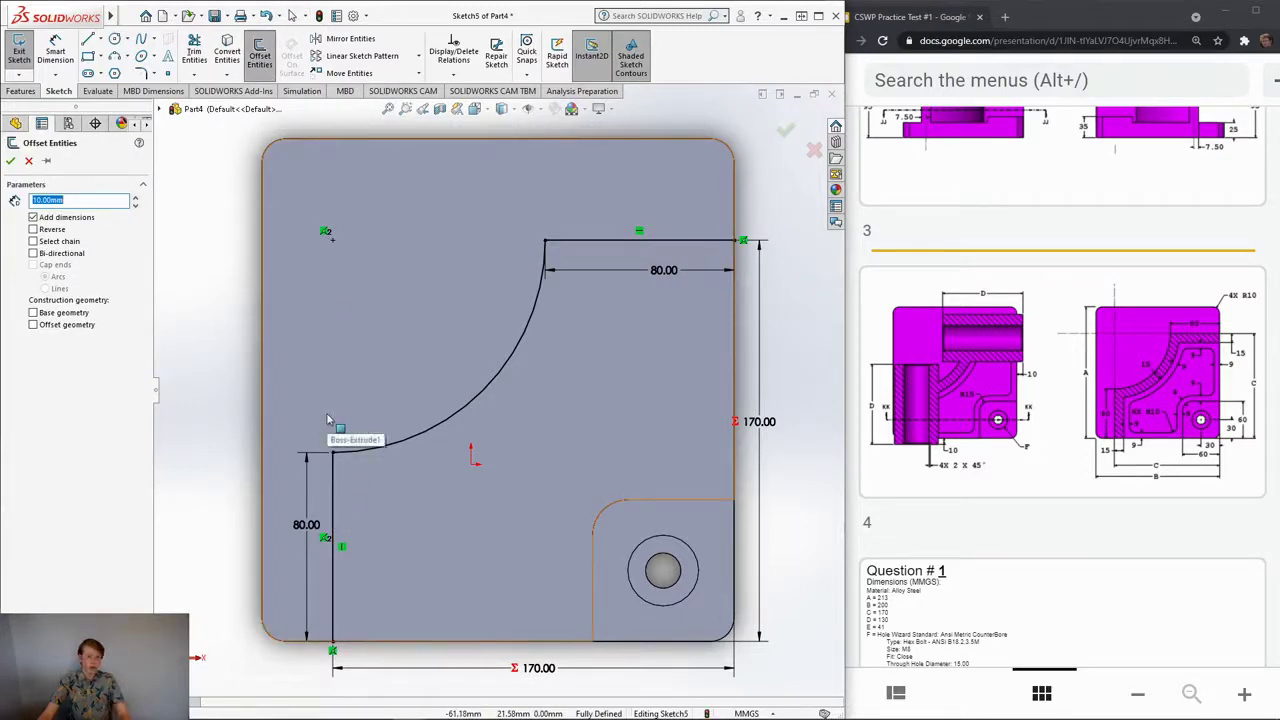
{"action": "left_click", "coordinate": [336, 520]}
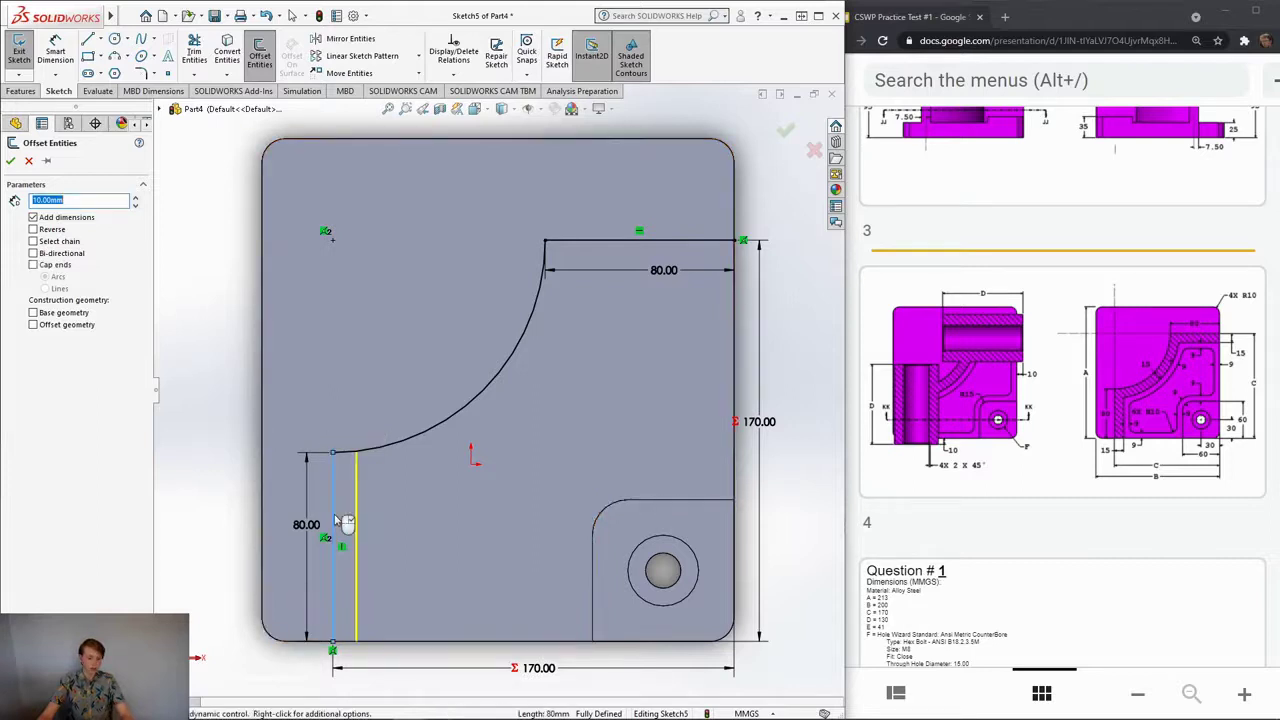
{"action": "left_click", "coordinate": [421, 440]}
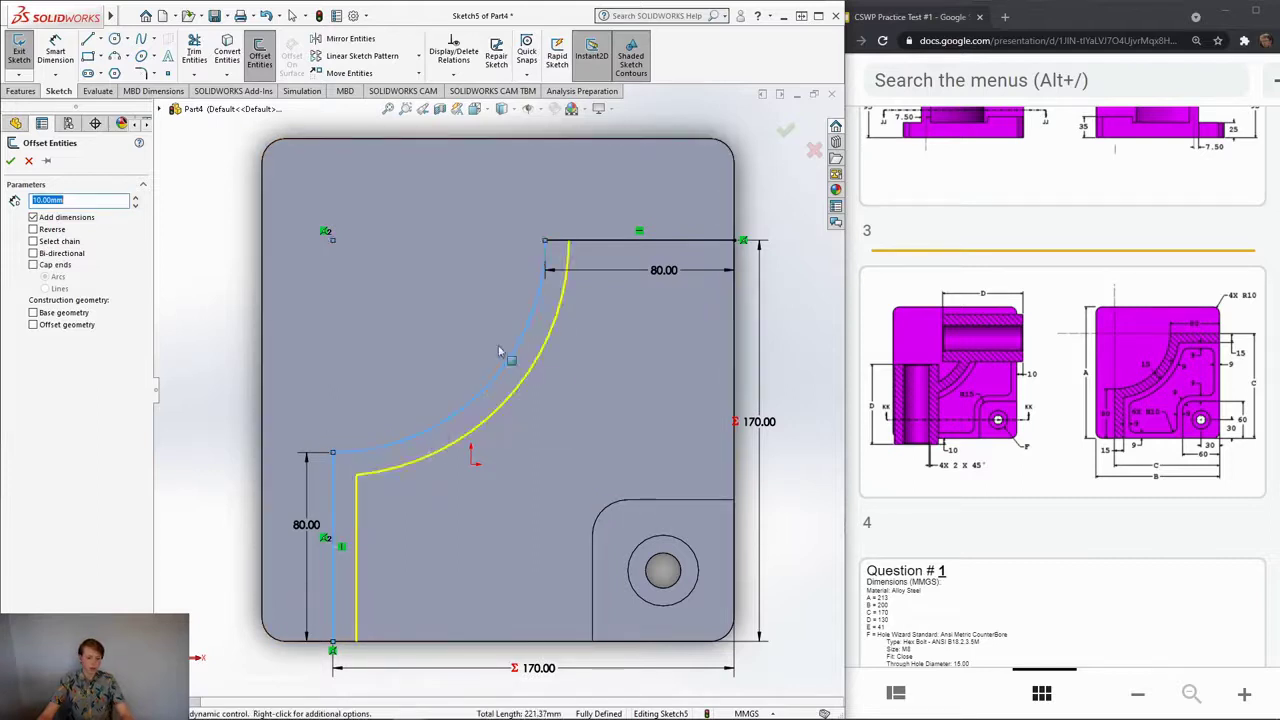
{"action": "left_click", "coordinate": [615, 242]}
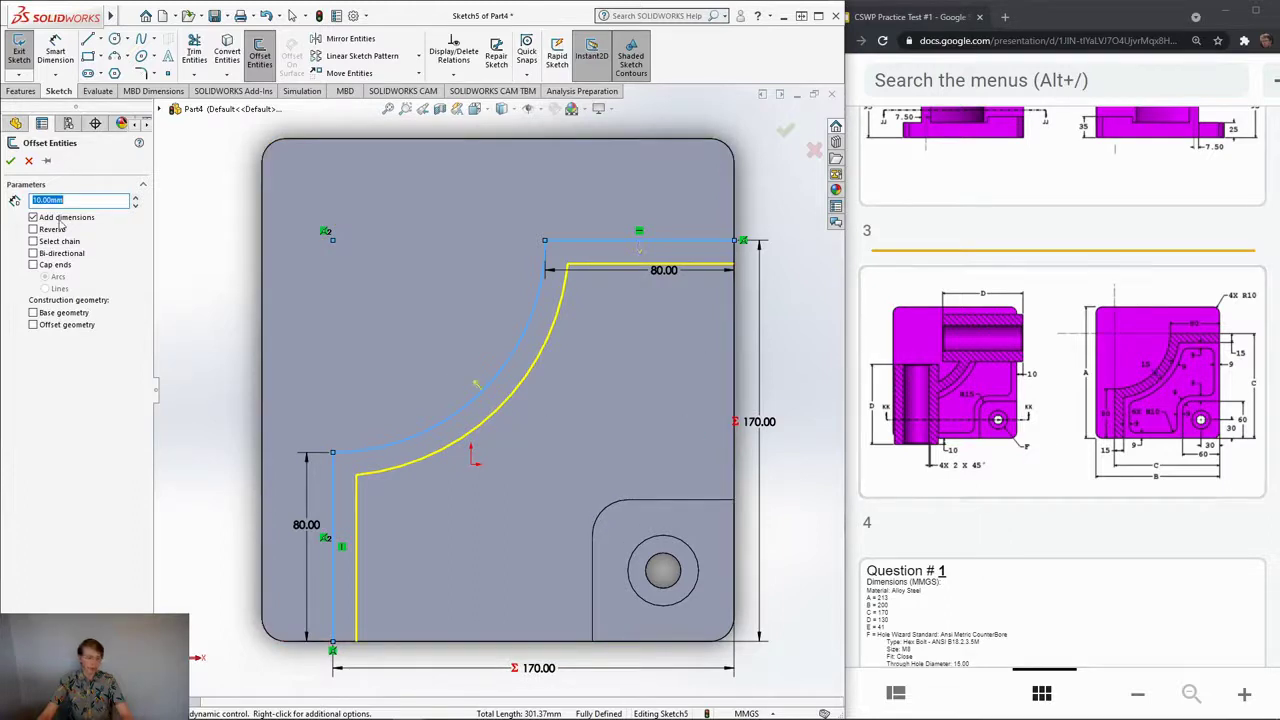
{"action": "type", "text": "15"}
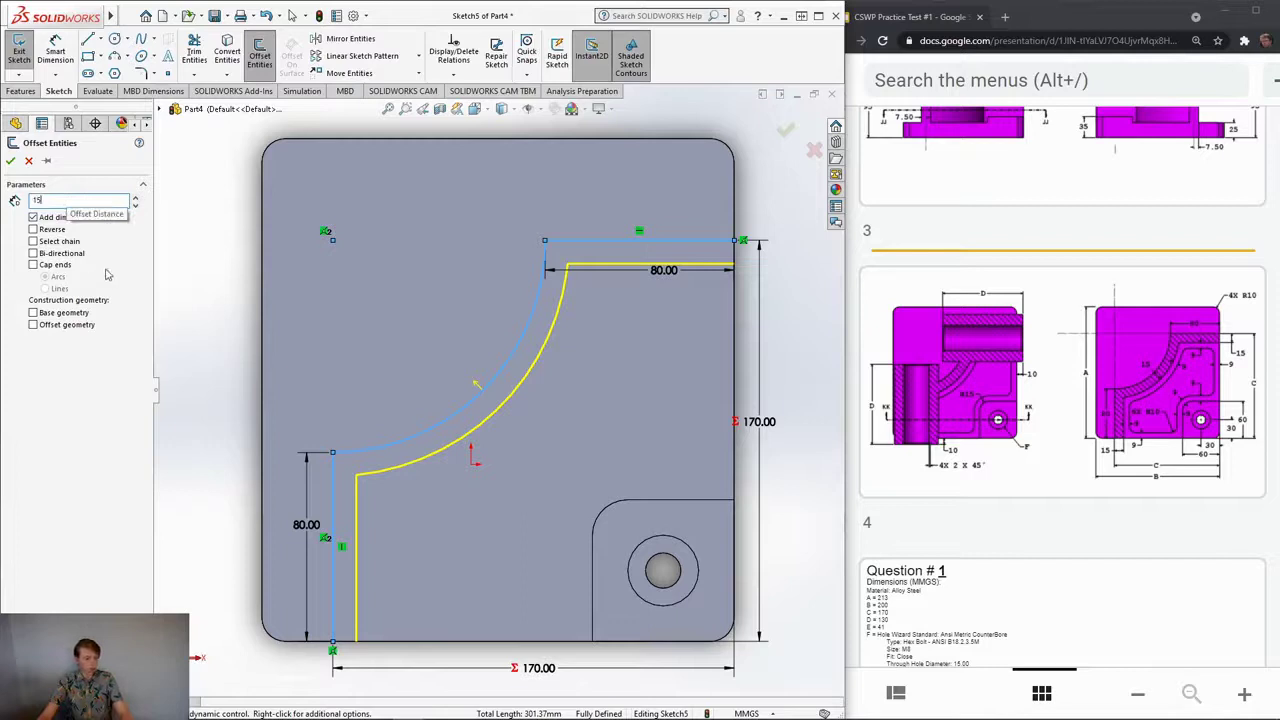
{"action": "key", "text": "Return"}
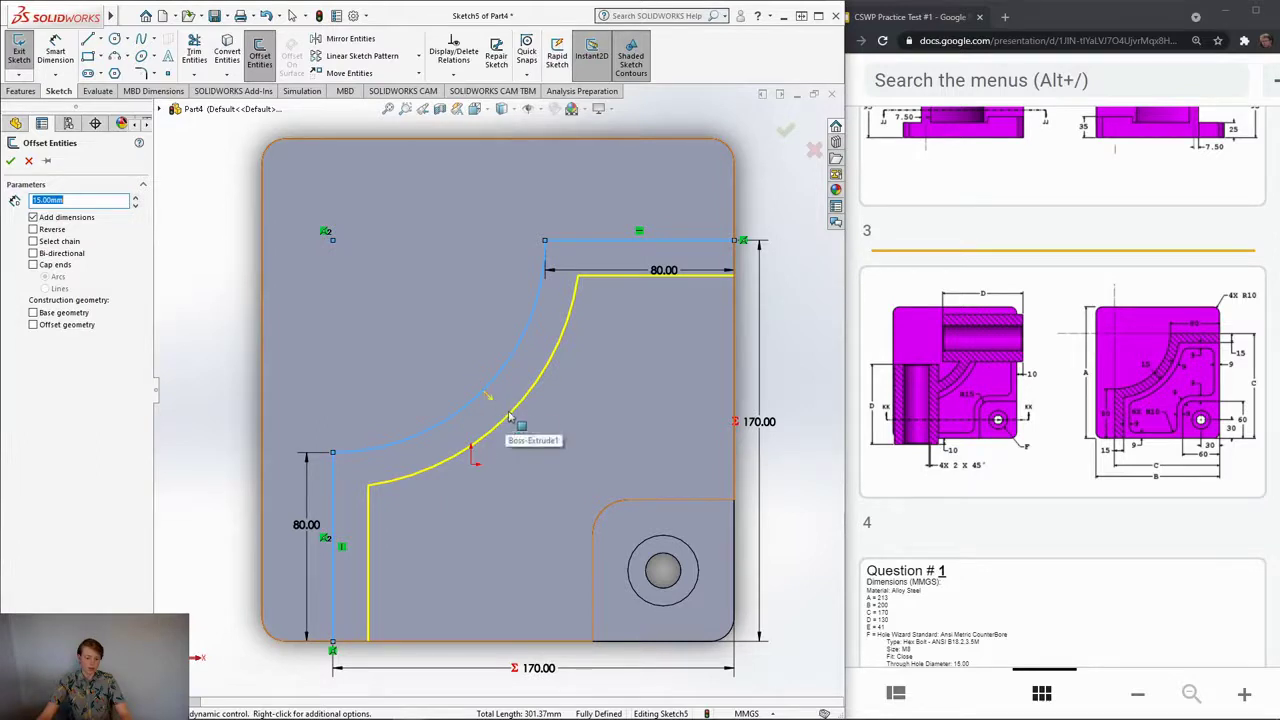
{"action": "key", "text": "Return"}
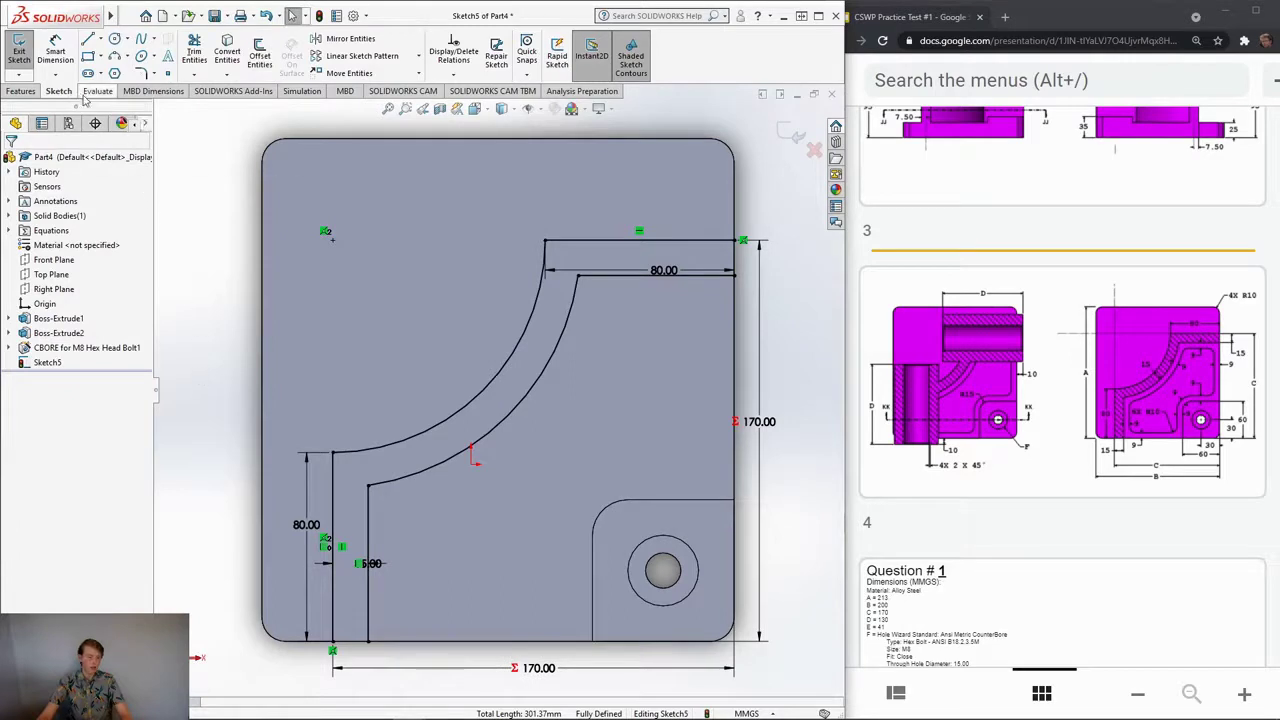
Step: Extrude the closed region between the two offset profiles 70 mm as a solid boss, with Thin Feature turned off
{"action": "left_click", "coordinate": [22, 91]}
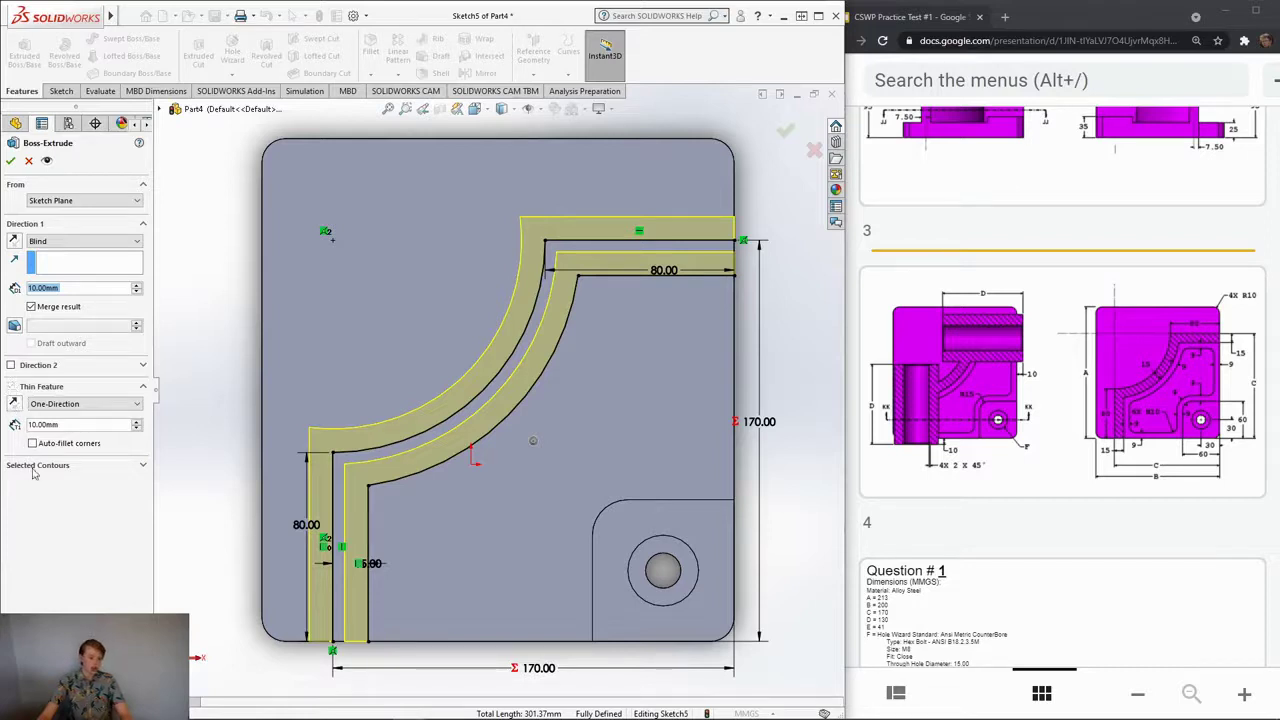
{"action": "left_click", "coordinate": [33, 467]}
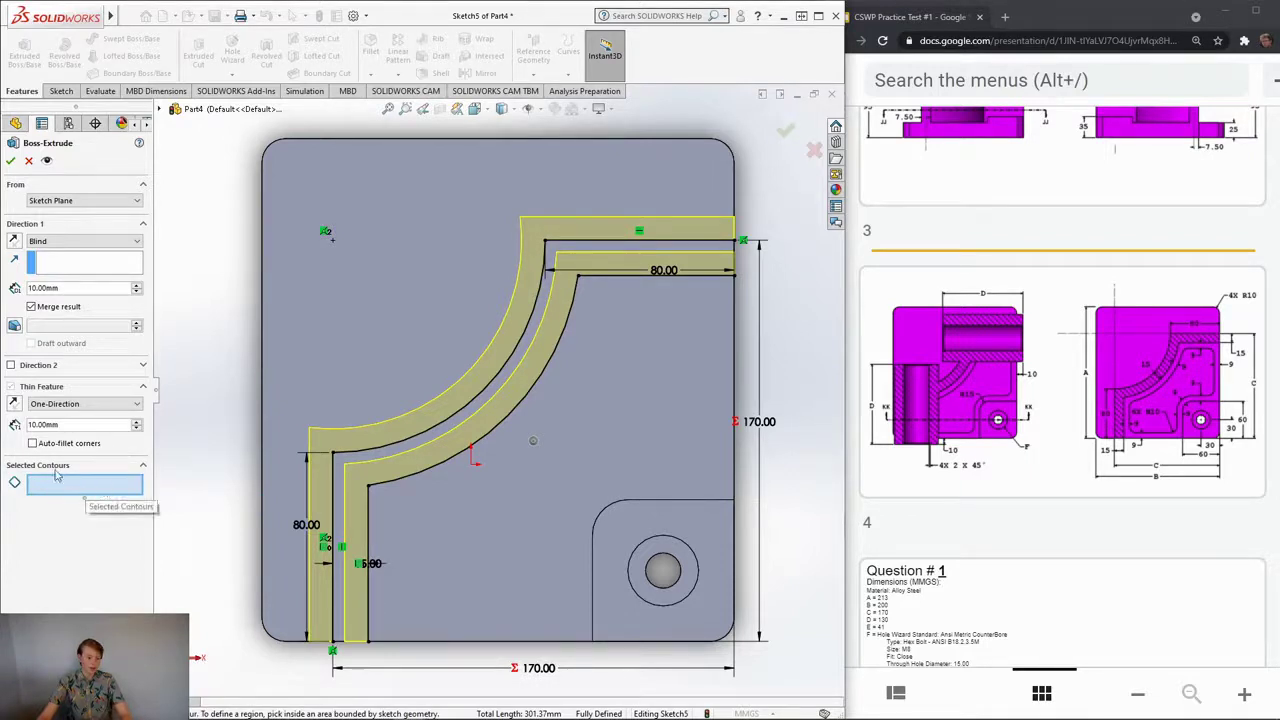
{"action": "left_click", "coordinate": [449, 438]}
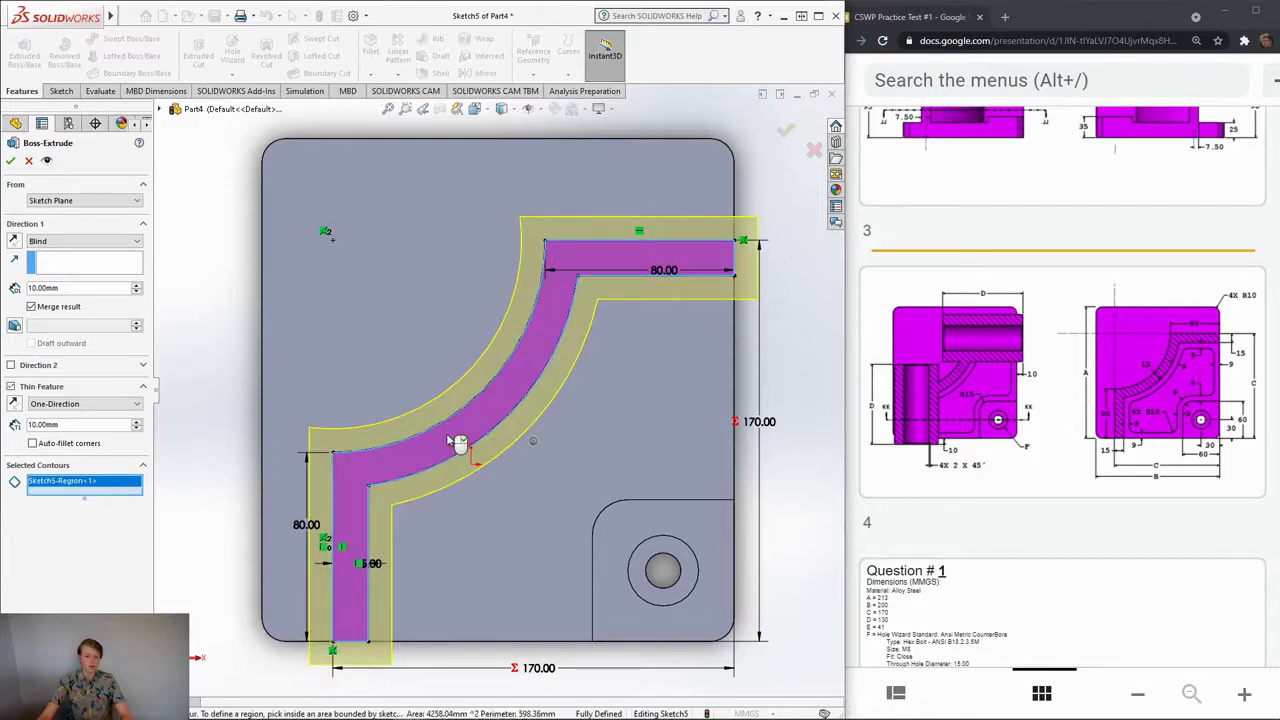
{"action": "left_click", "coordinate": [11, 387]}
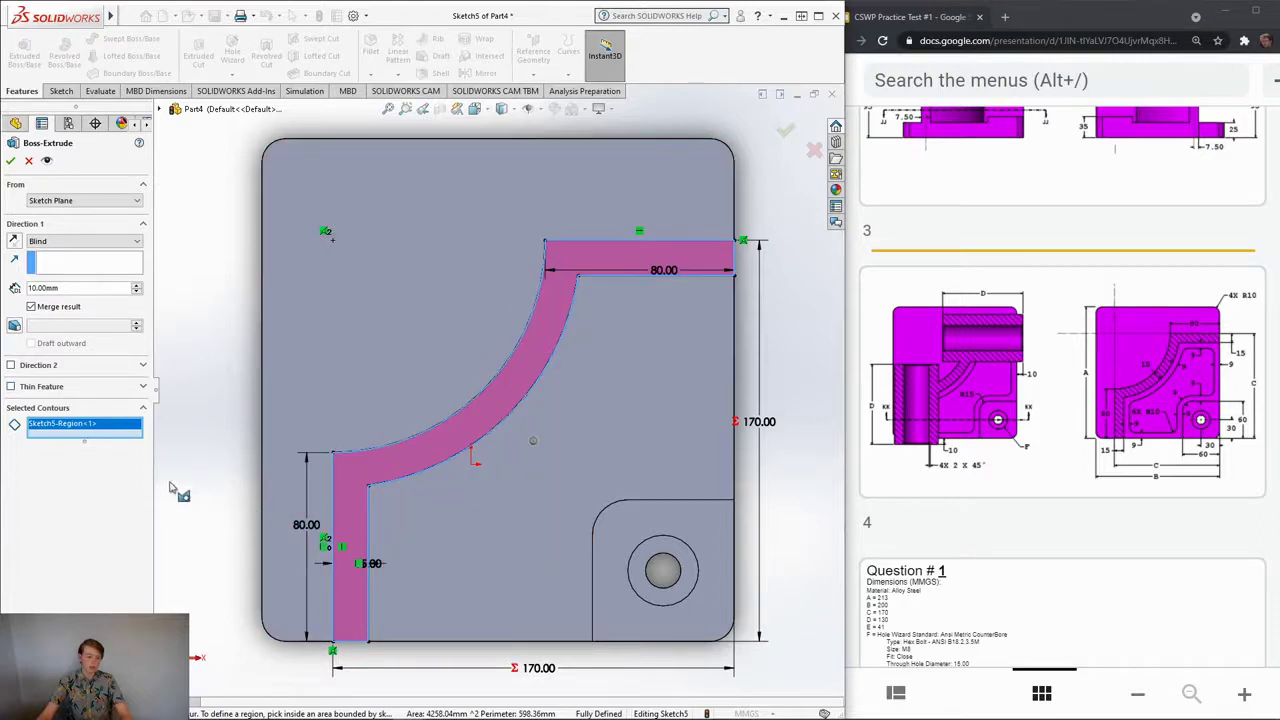
{"action": "double_click", "coordinate": [60, 289]}
{"action": "scroll", "coordinate": [1145, 470], "scroll_direction": "up", "scroll_amount": 4}
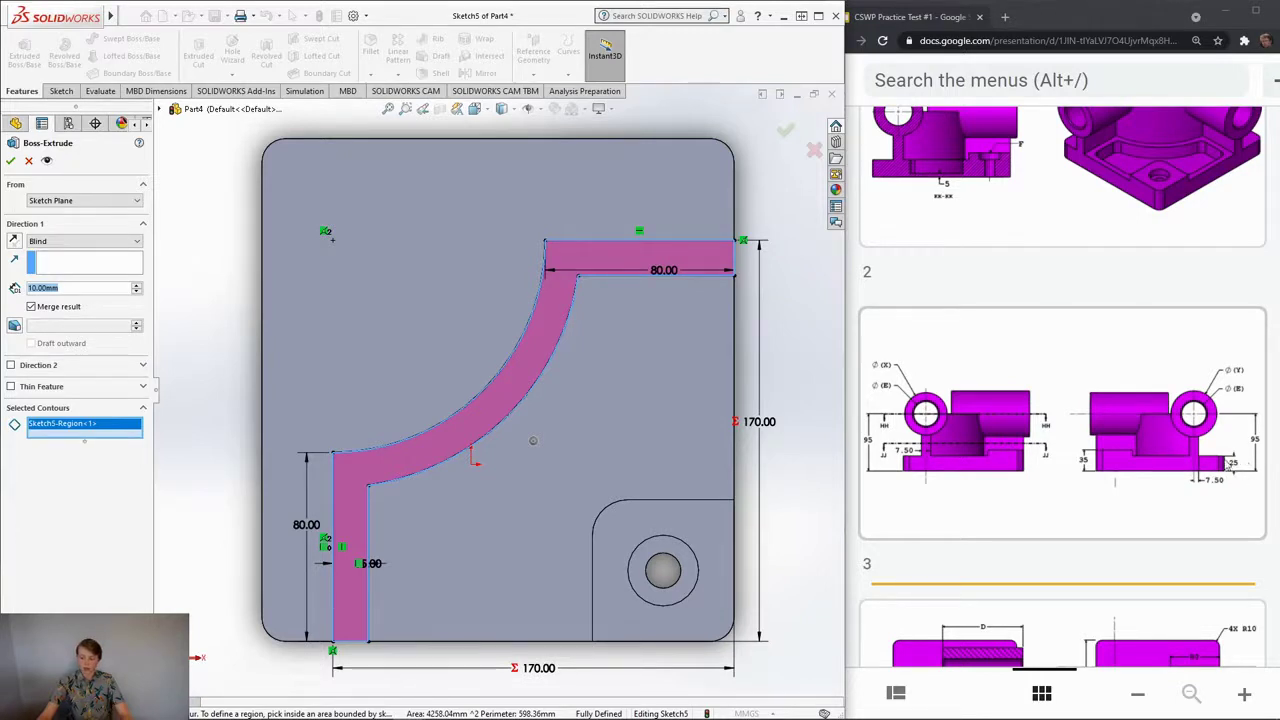
{"action": "mouse_move", "coordinate": [765, 468]}
{"action": "middle_mouse_down"}
{"action": "mouse_move", "coordinate": [691, 466]}
{"action": "mouse_move", "coordinate": [743, 472]}
{"action": "middle_mouse_up"}
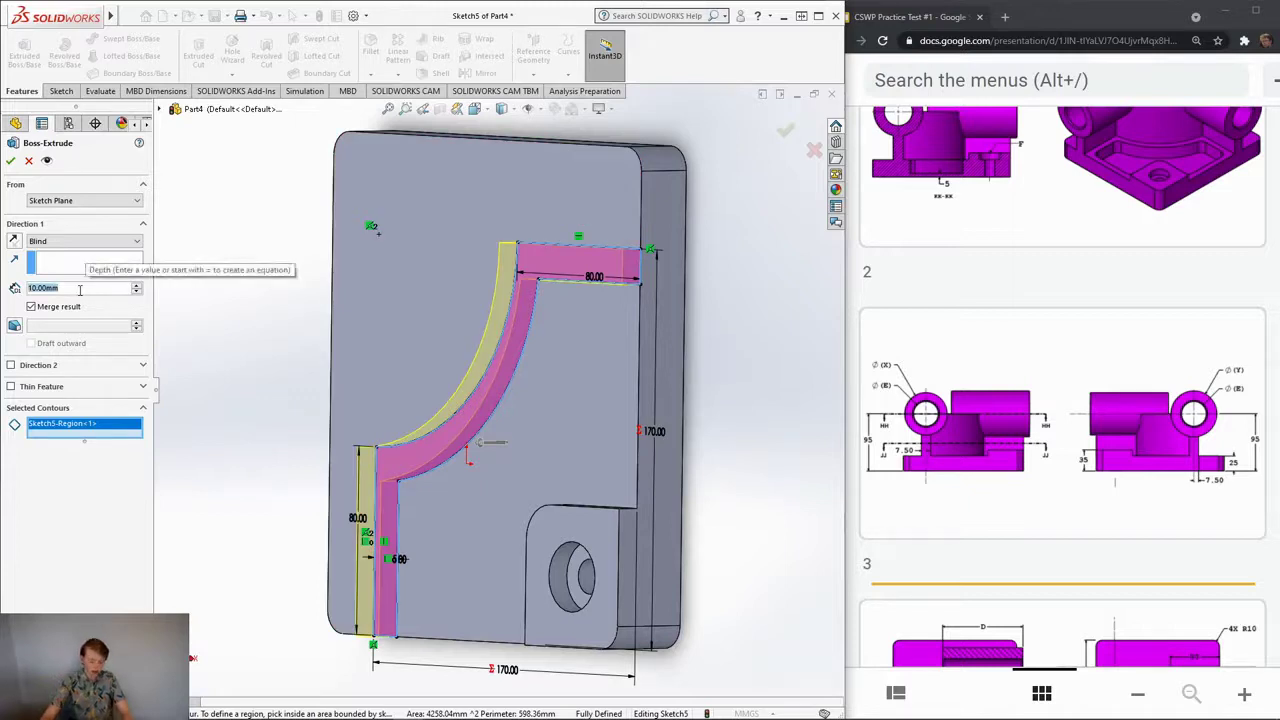
{"action": "type", "text": "70"}
{"action": "key", "text": "Return"}
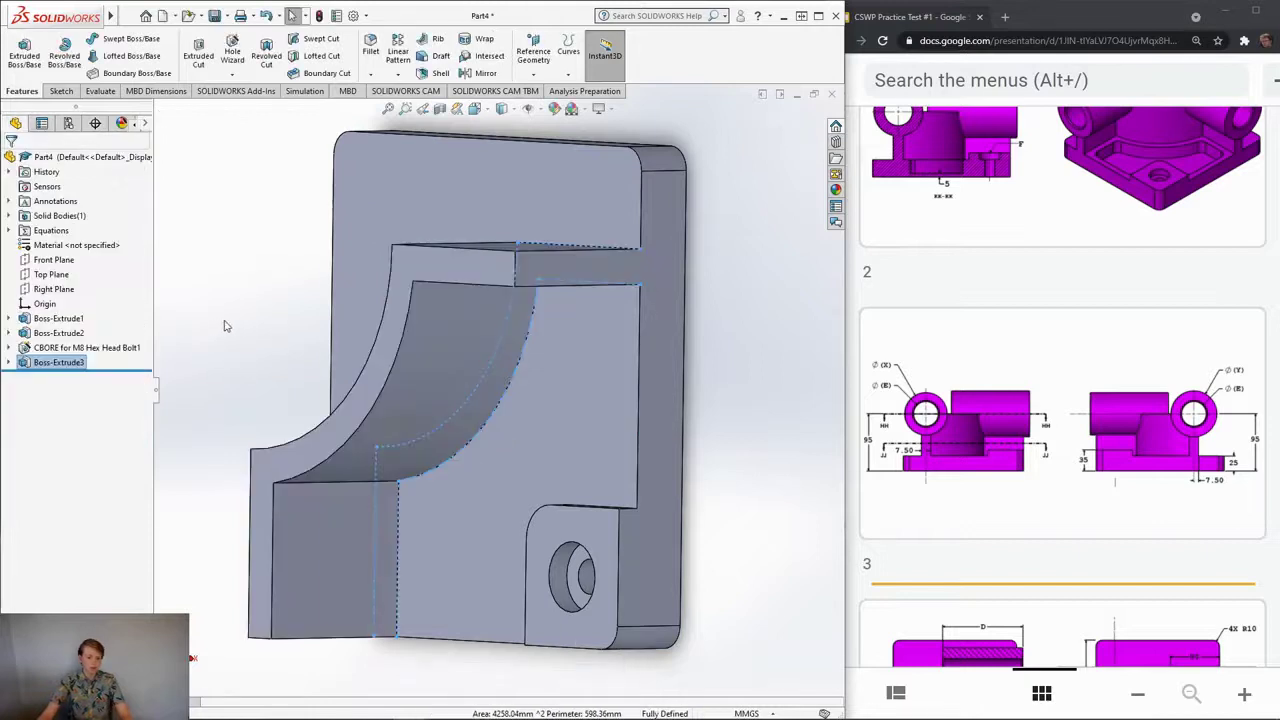
Step: Open a new sketch on the plate face between the curved rib and the counterbore pad, viewed straight on
{"action": "key", "text": "space"}
{"action": "left_click", "coordinate": [313, 462]}
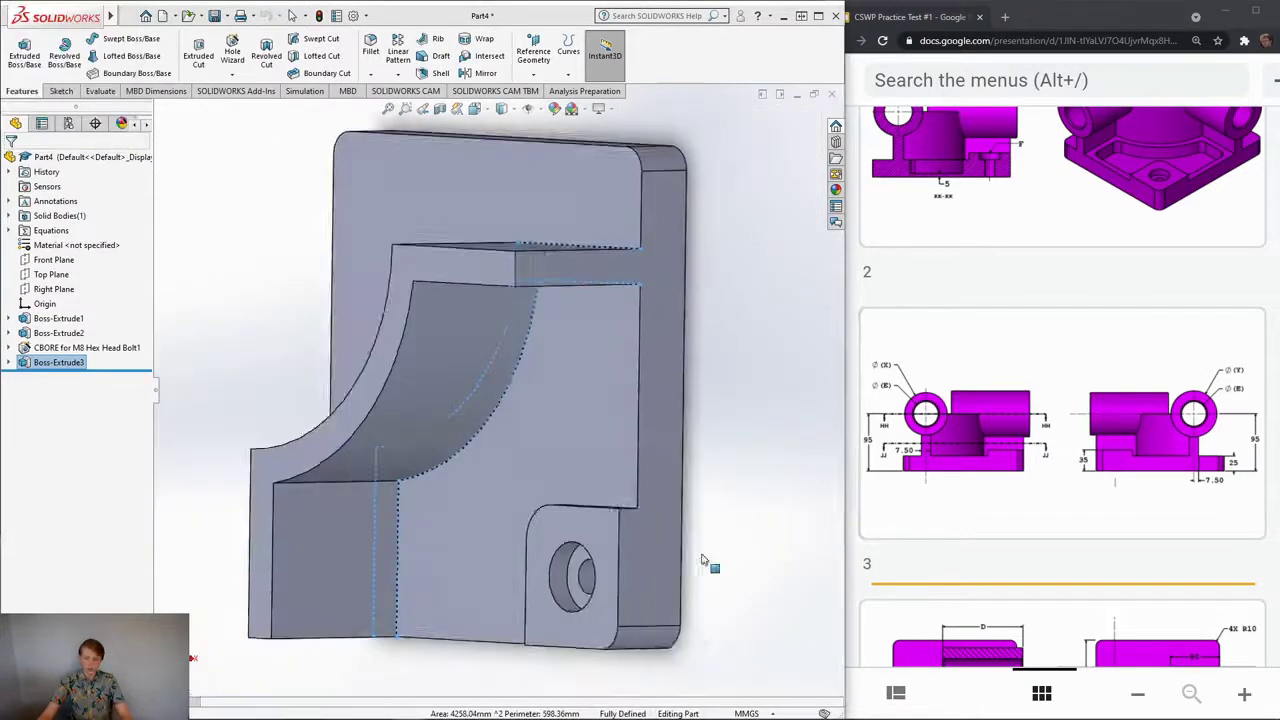
{"action": "scroll", "coordinate": [1122, 233], "scroll_direction": "up", "scroll_amount": 1}
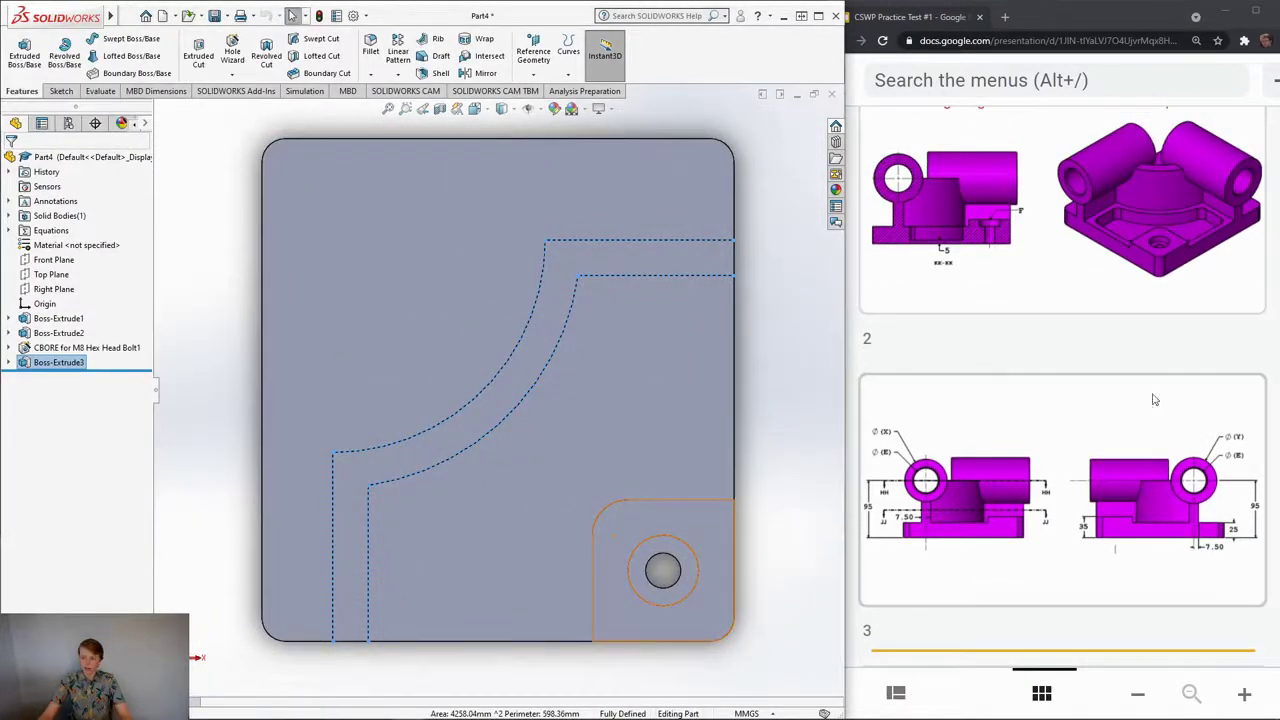
{"action": "scroll", "coordinate": [1160, 429], "scroll_direction": "down", "scroll_amount": 4}
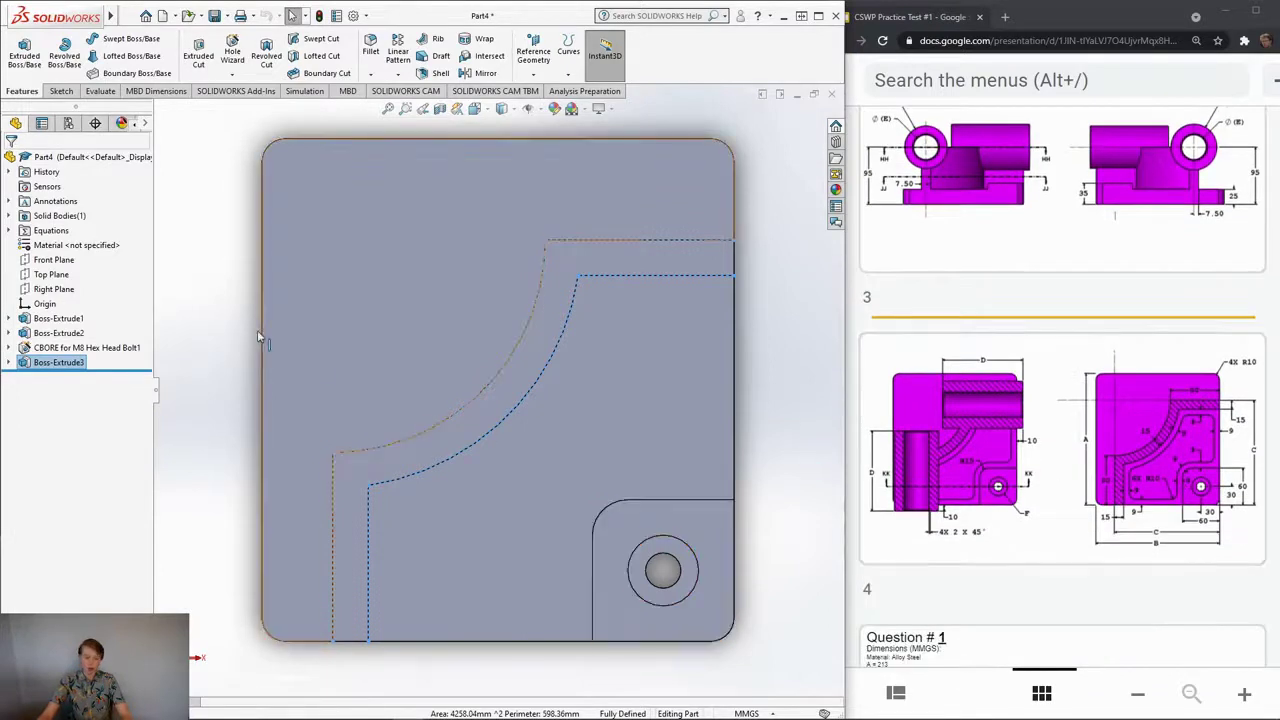
{"action": "left_click", "coordinate": [61, 91]}
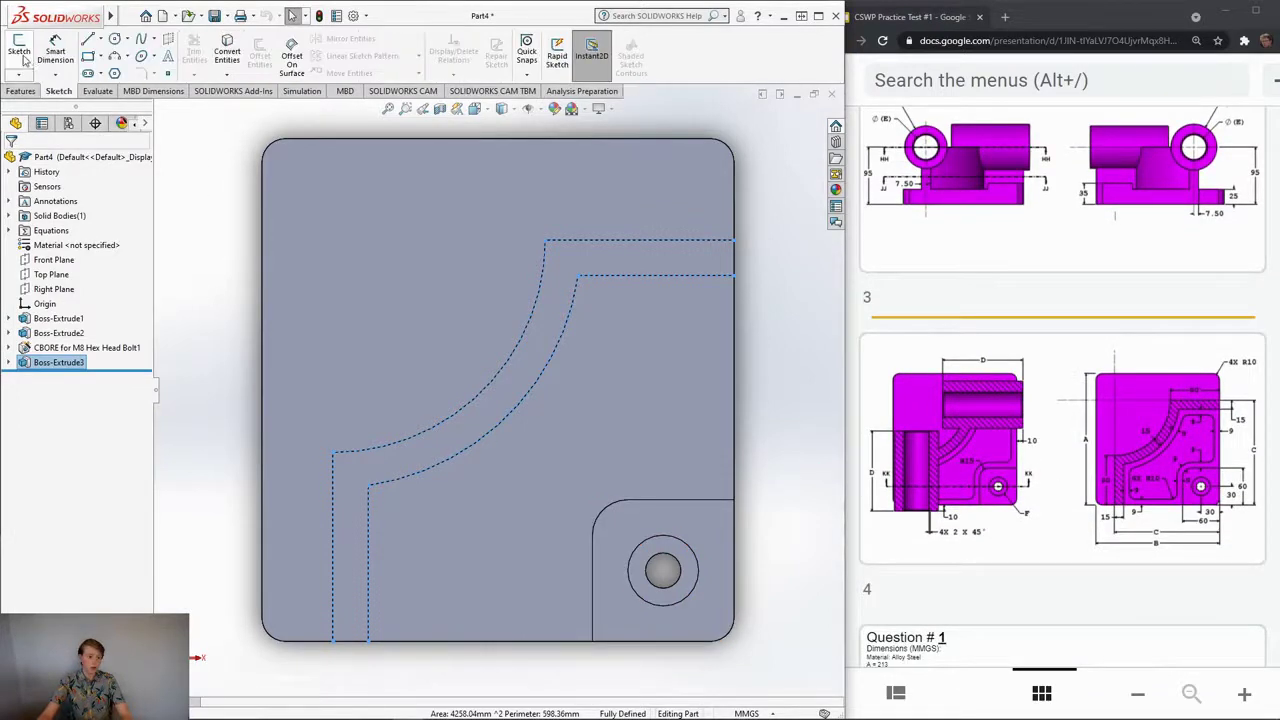
{"action": "left_click", "coordinate": [19, 50]}
{"action": "left_click", "coordinate": [594, 451]}
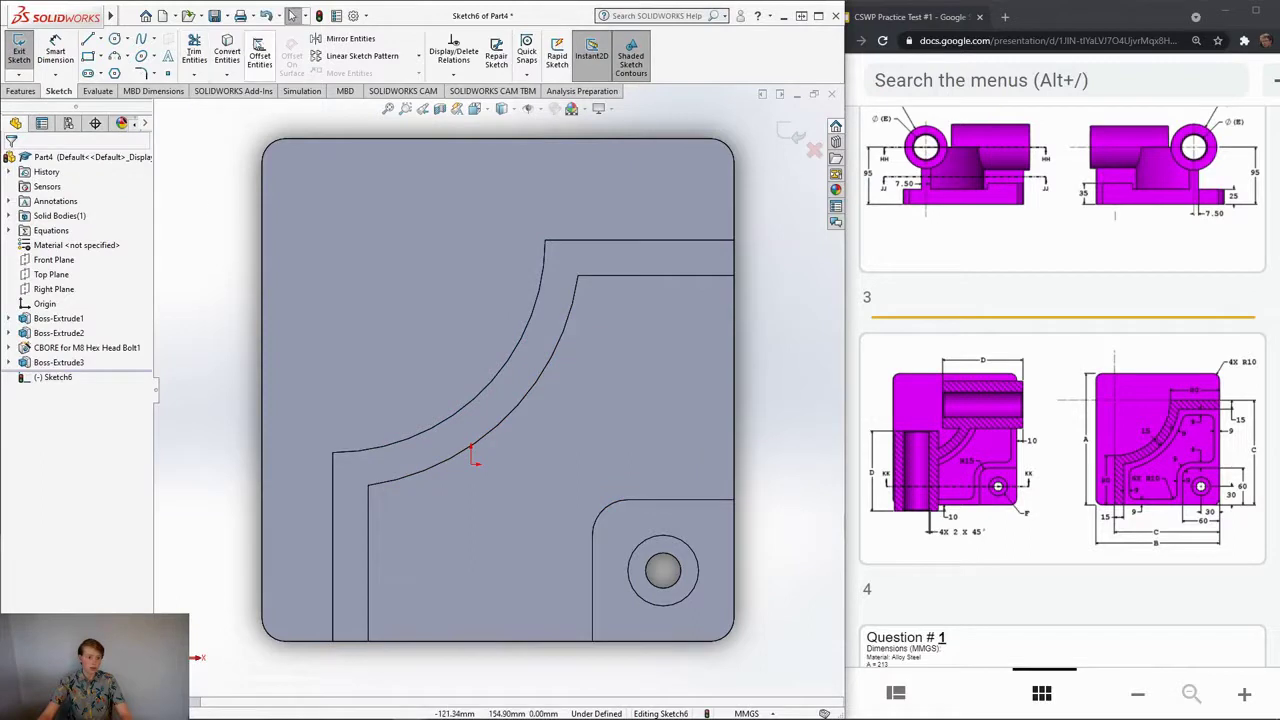
Step: Offset the full boundary between the rib's inner edges, the plate edges and the counterbore pad 9 mm inward
{"action": "left_click", "coordinate": [260, 56]}
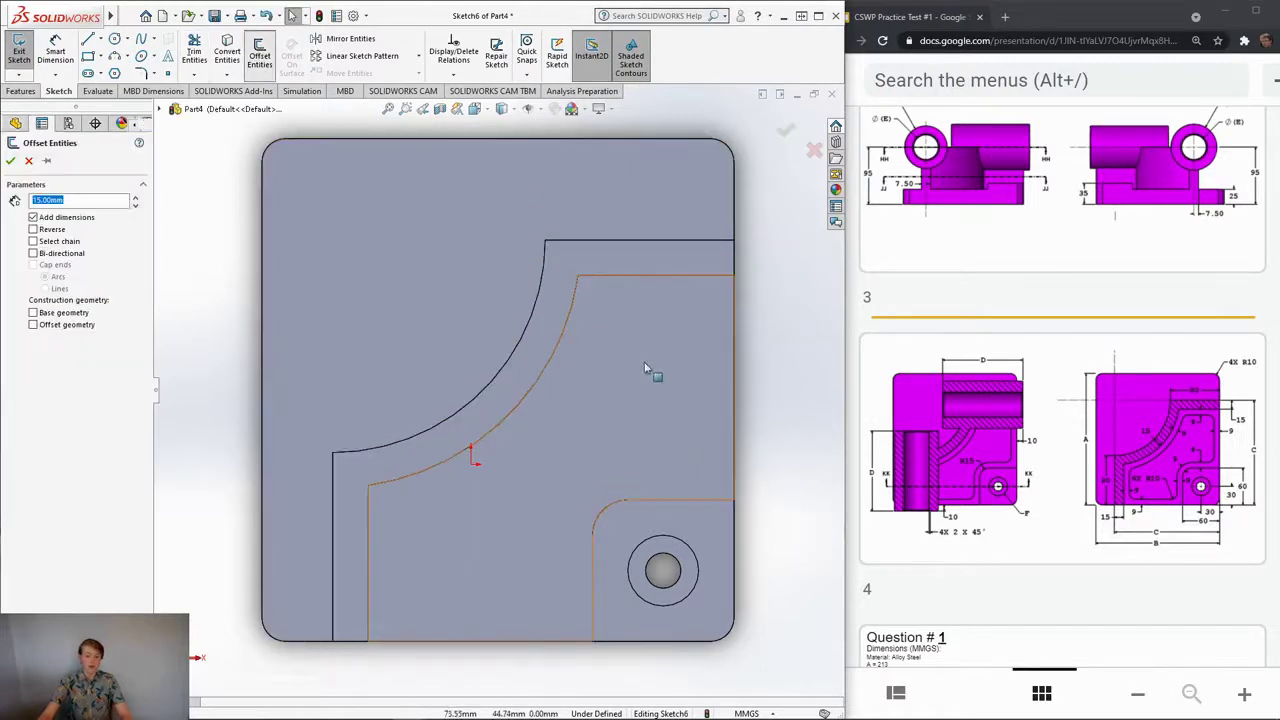
{"action": "left_click", "coordinate": [573, 318]}
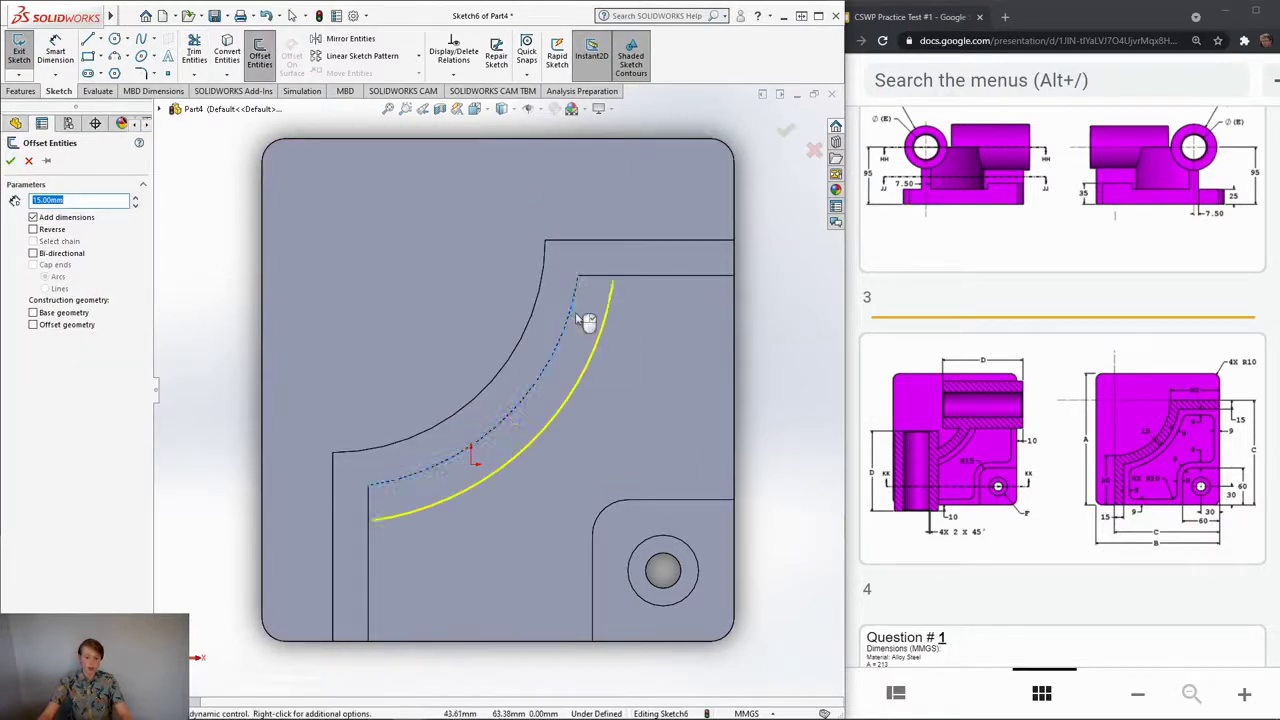
{"action": "left_click", "coordinate": [632, 276]}
{"action": "left_click", "coordinate": [734, 340]}
{"action": "left_click", "coordinate": [689, 505]}
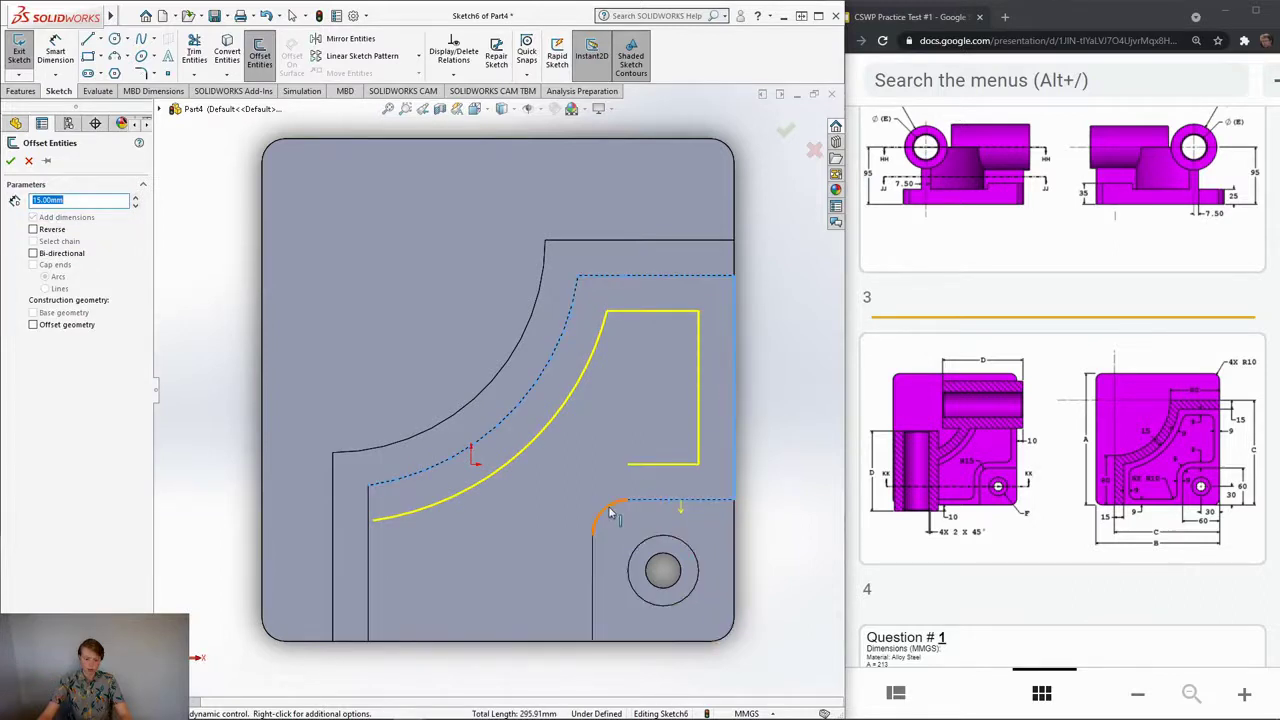
{"action": "left_click", "coordinate": [615, 512]}
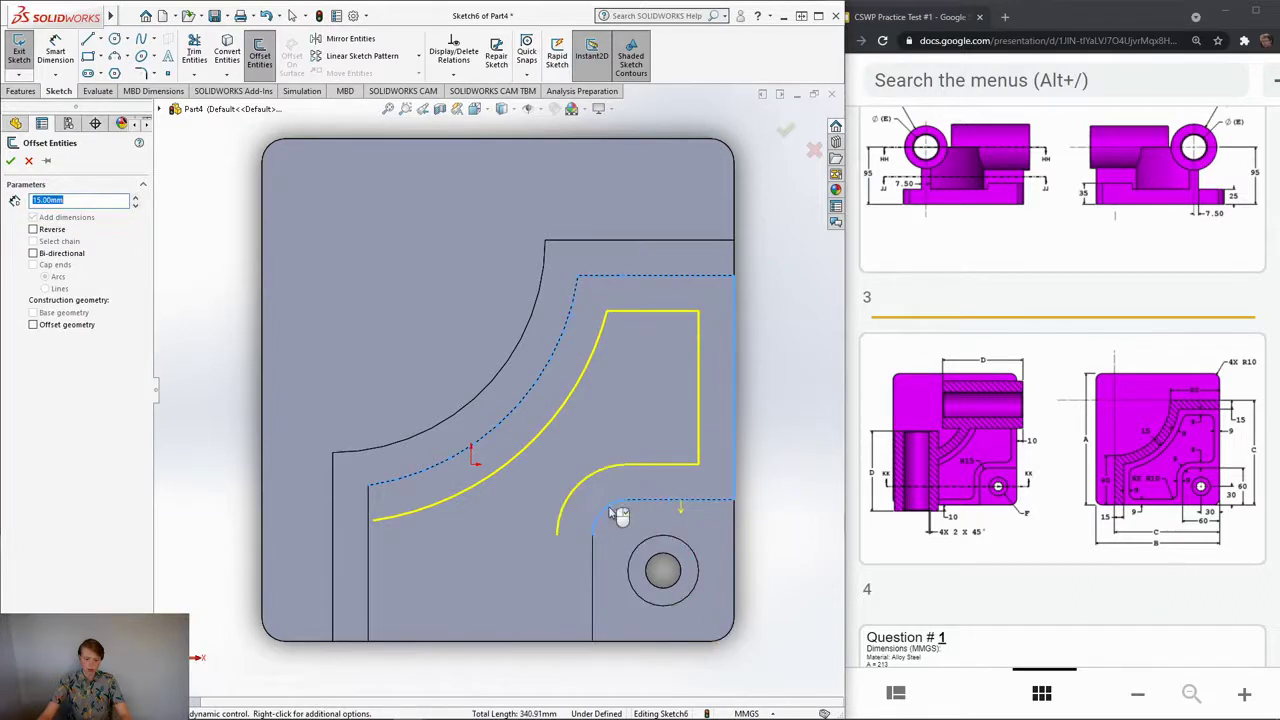
{"action": "left_click", "coordinate": [592, 588]}
{"action": "left_click", "coordinate": [533, 643]}
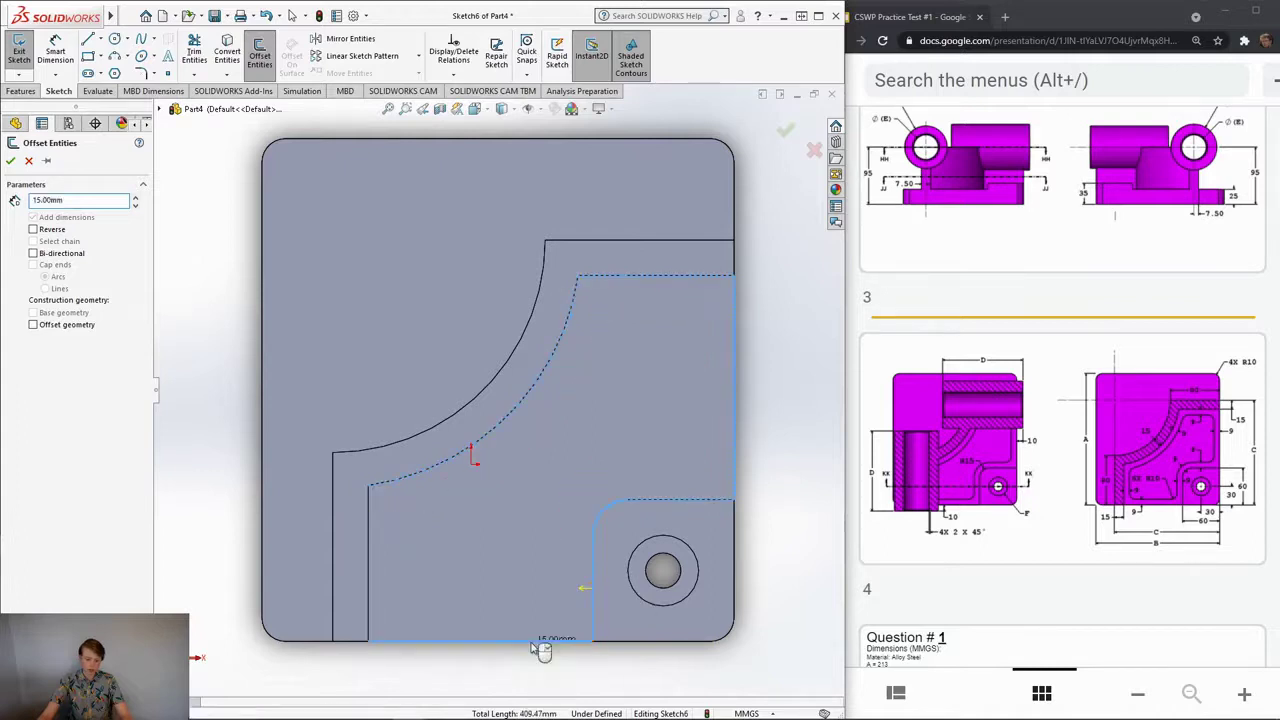
{"action": "left_click", "coordinate": [368, 557]}
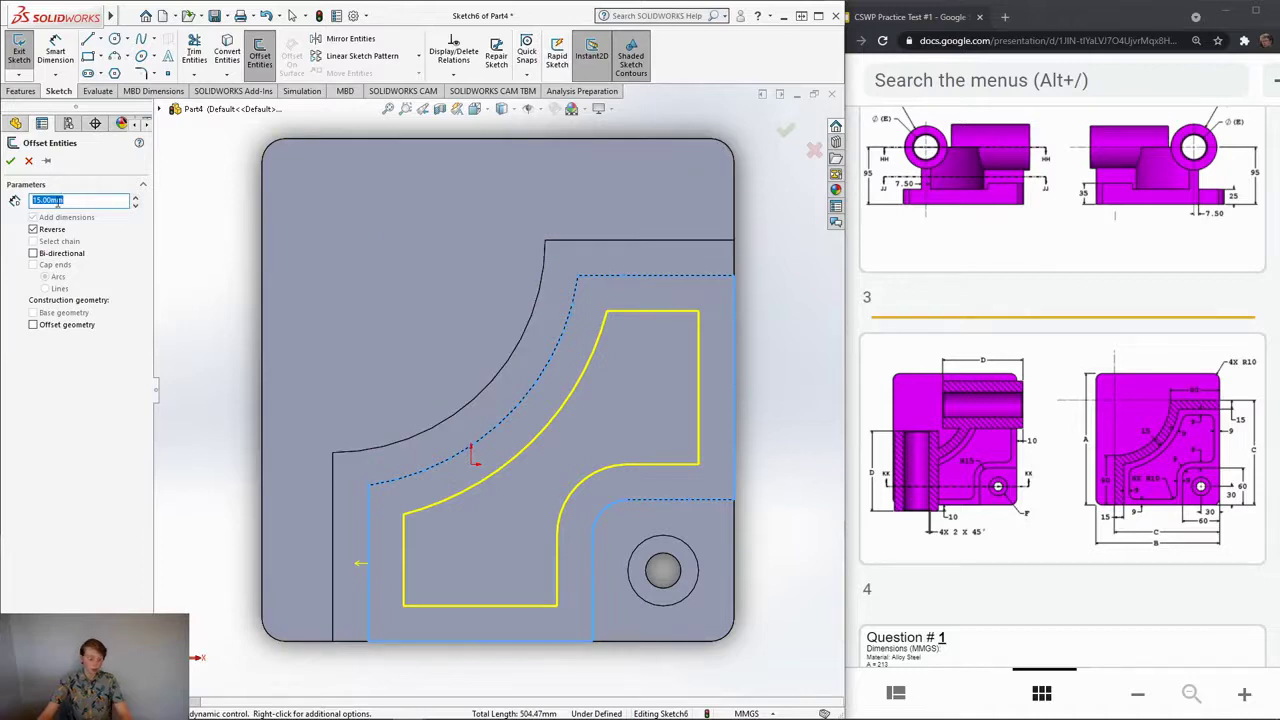
{"action": "type", "text": "9"}
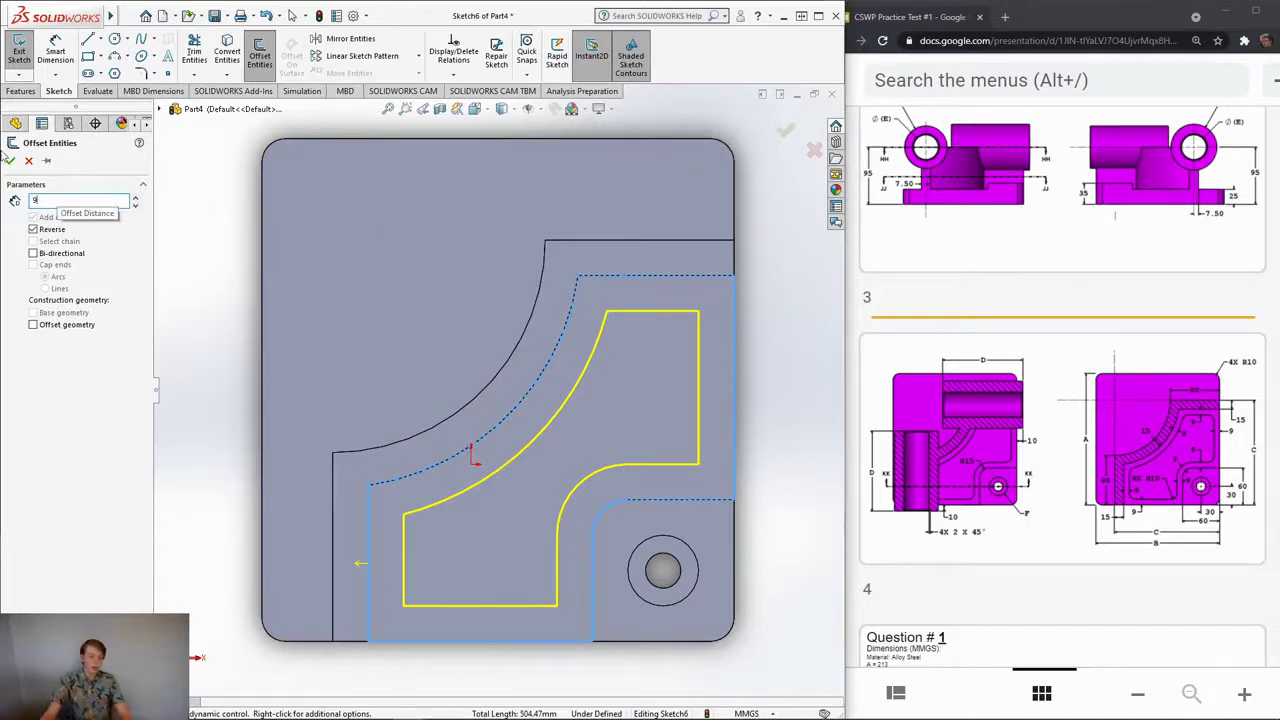
{"action": "key", "text": "Return"}
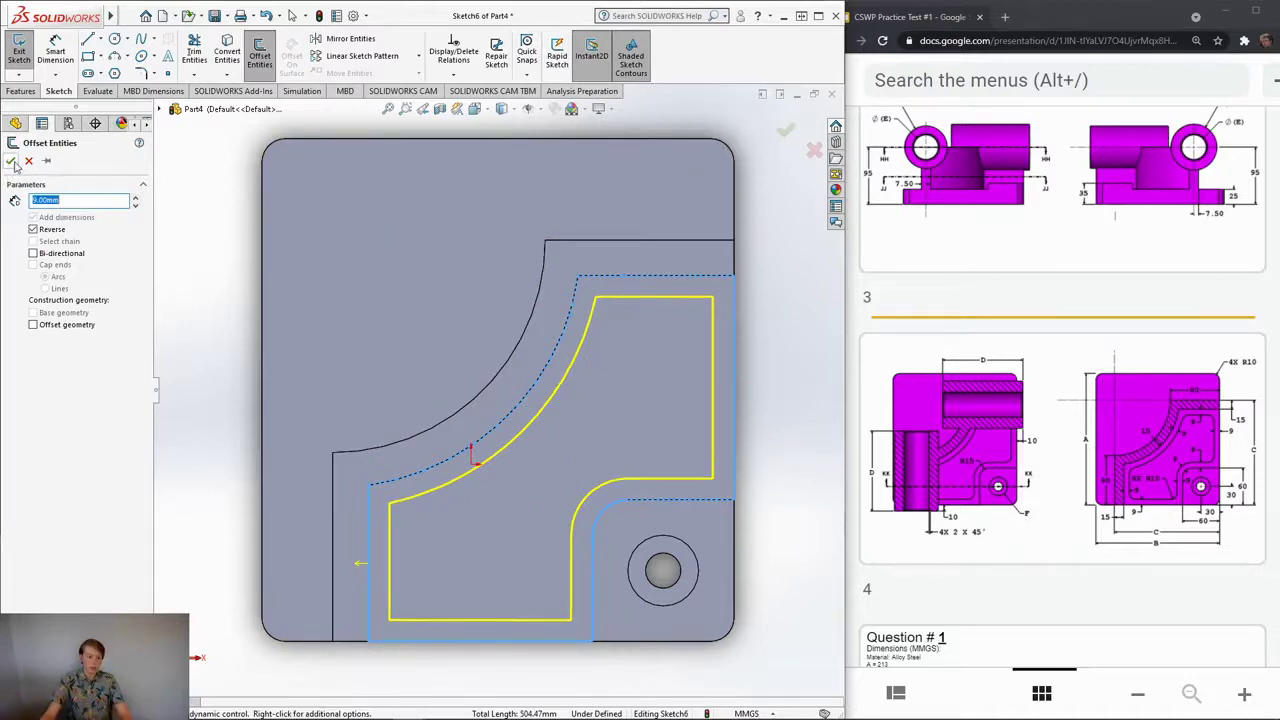
{"action": "left_click", "coordinate": [12, 162]}
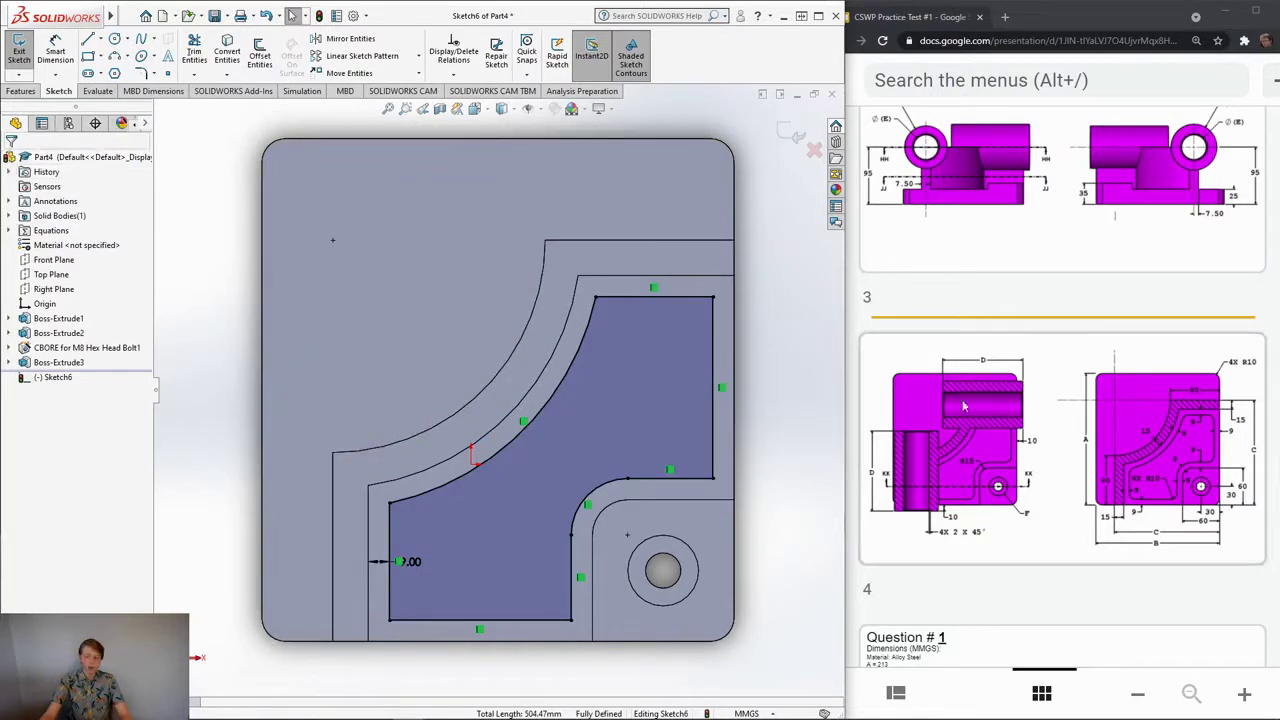
Step: Fillet the six sharp corners of the inner pocket profile with a 10 mm radius
{"action": "left_click", "coordinate": [141, 73]}
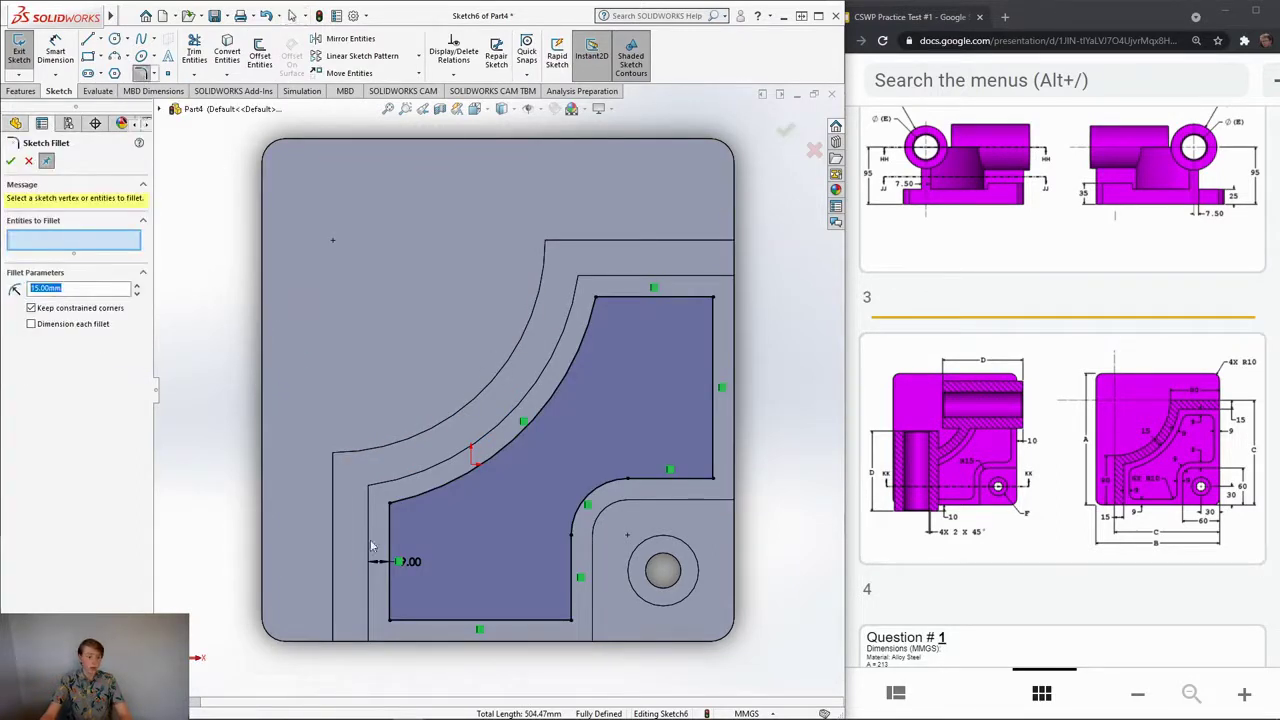
{"action": "left_click", "coordinate": [389, 619]}
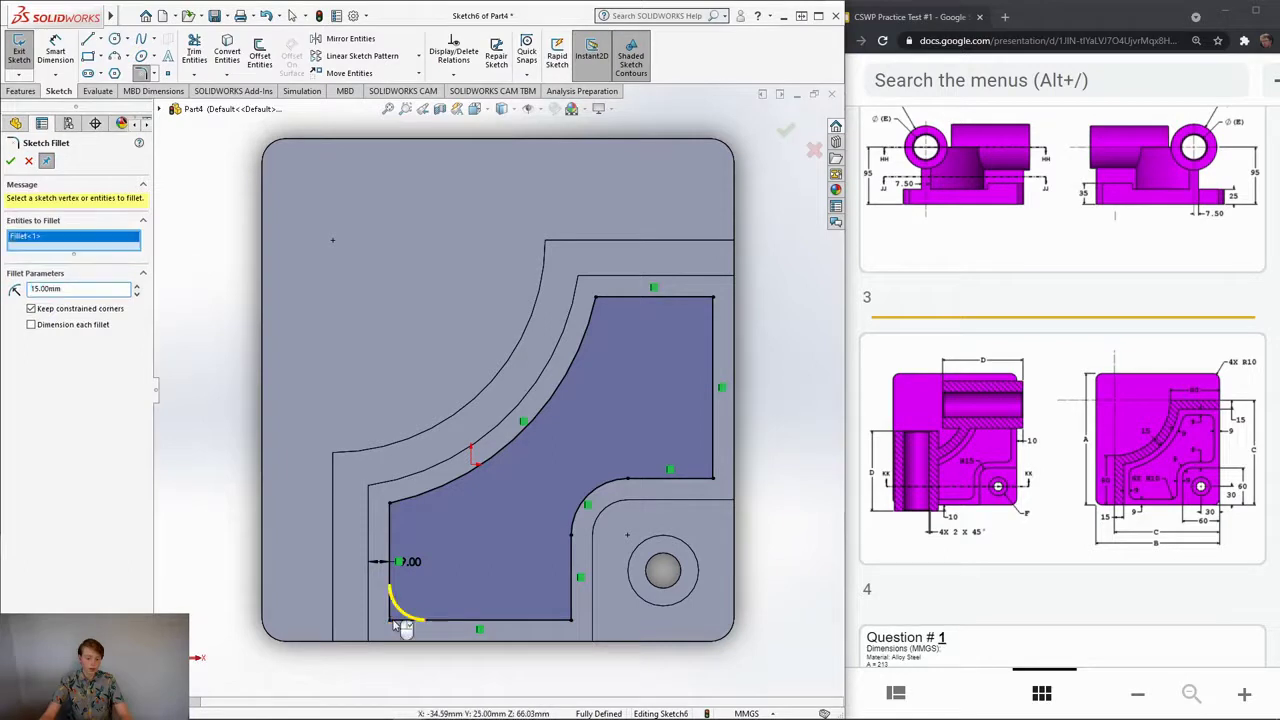
{"action": "left_click", "coordinate": [569, 619]}
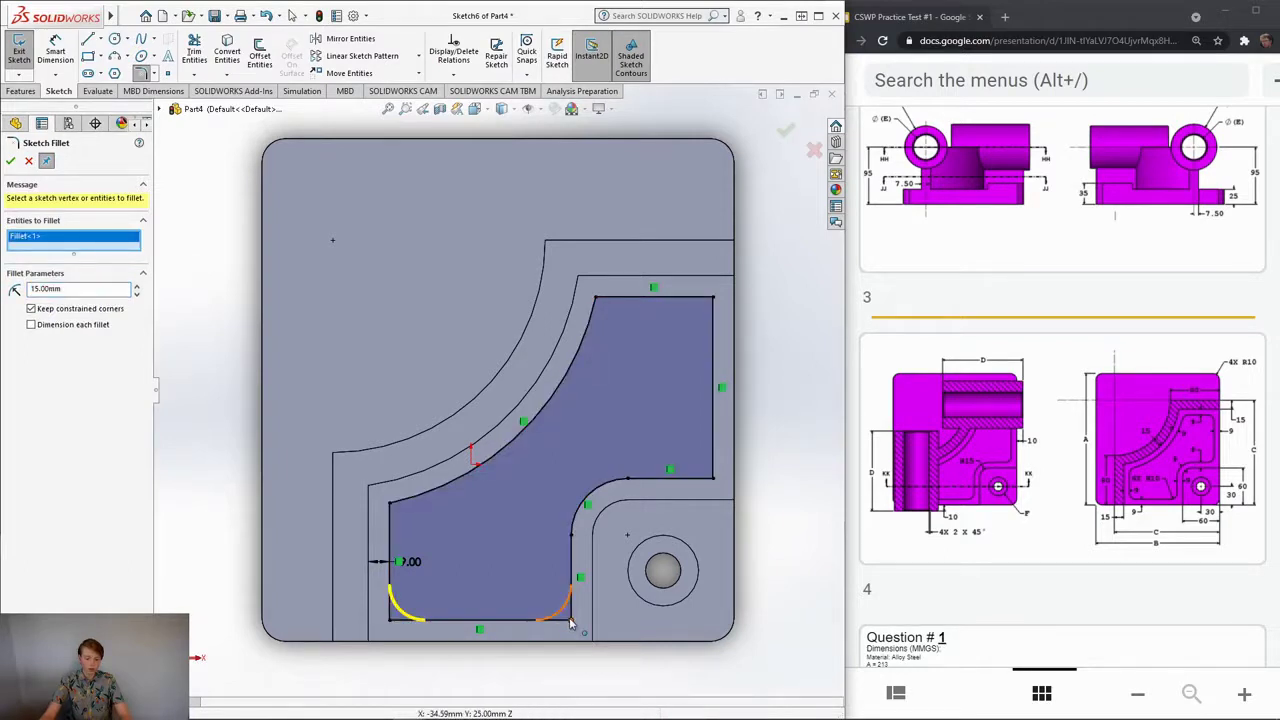
{"action": "left_click", "coordinate": [711, 482]}
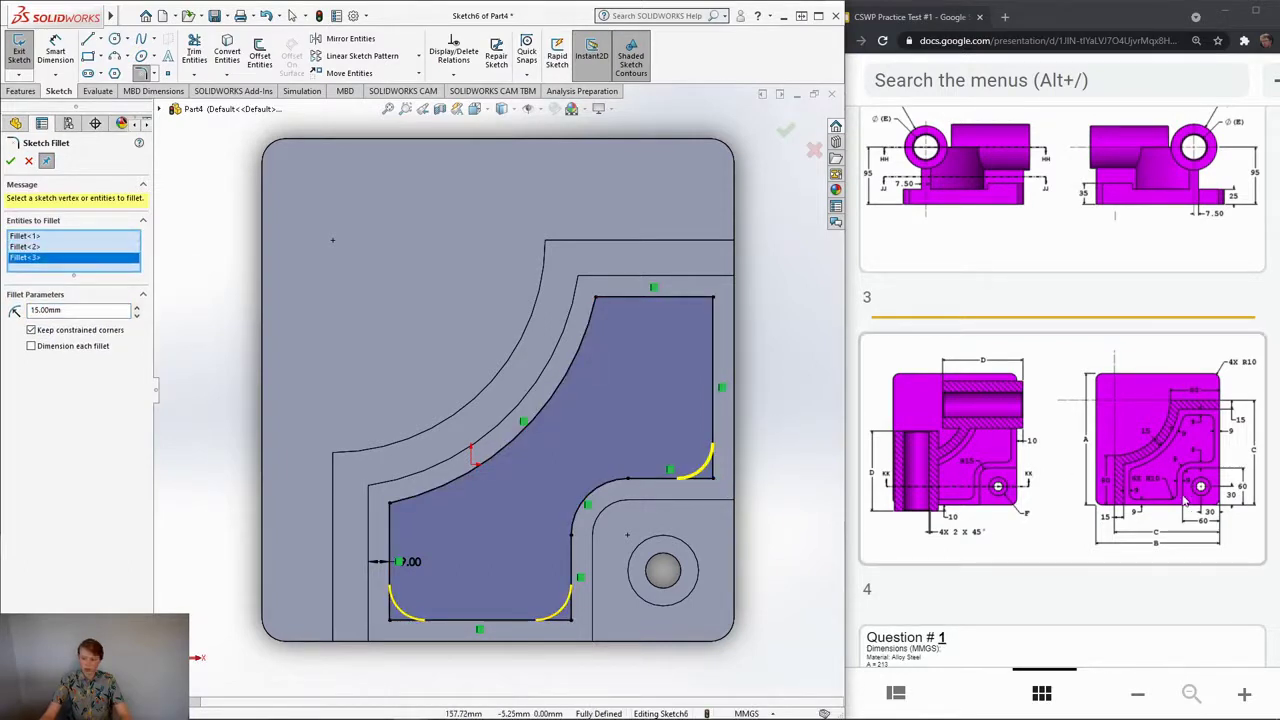
{"action": "left_click", "coordinate": [712, 297]}
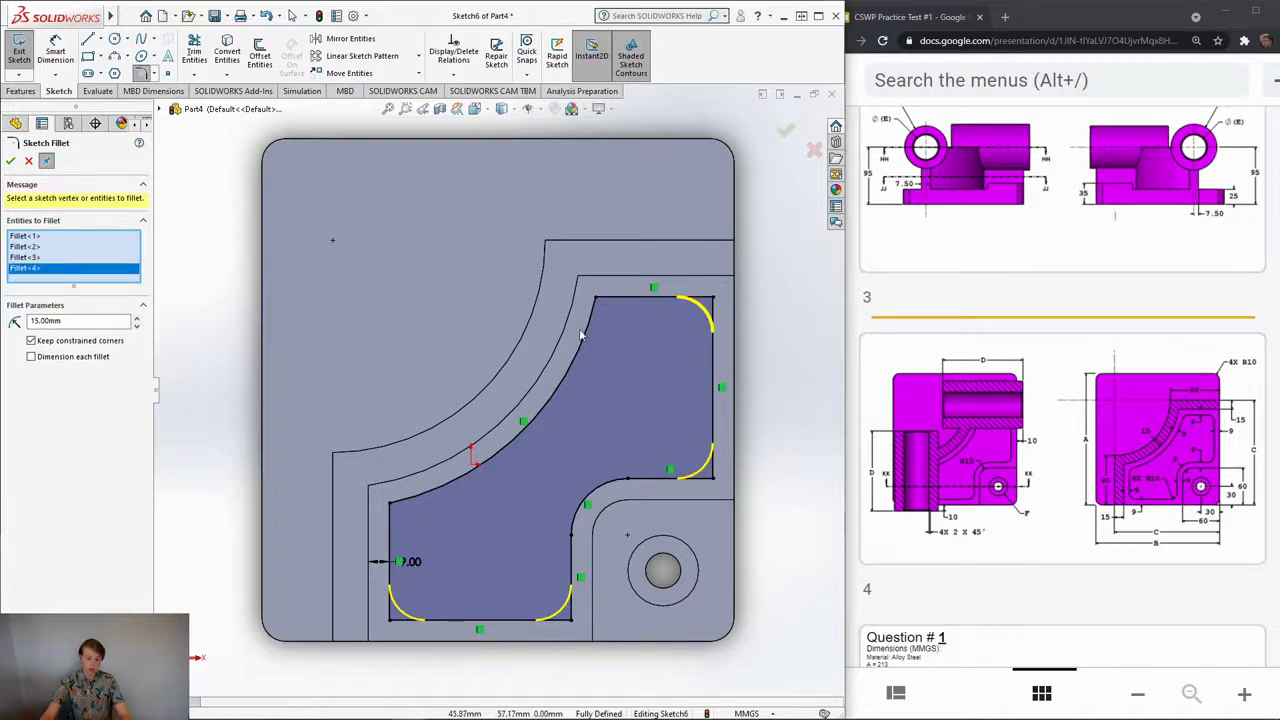
{"action": "left_click", "coordinate": [594, 298]}
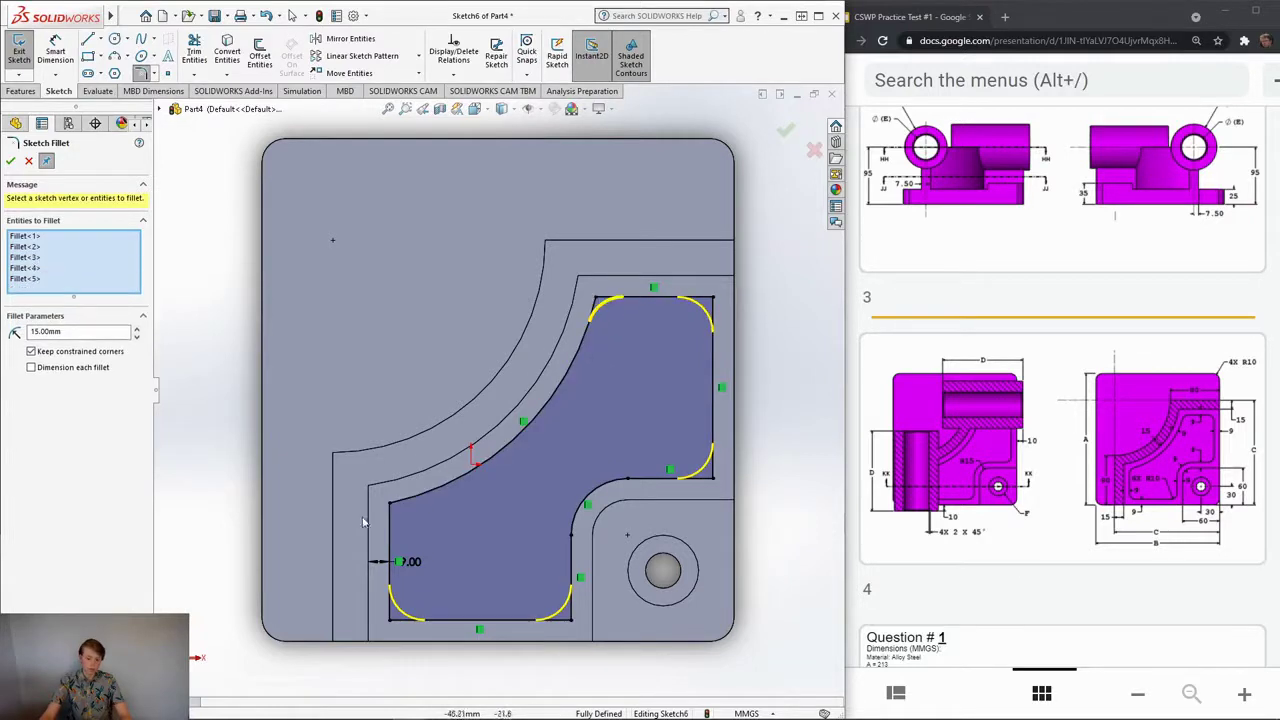
{"action": "left_click", "coordinate": [390, 499]}
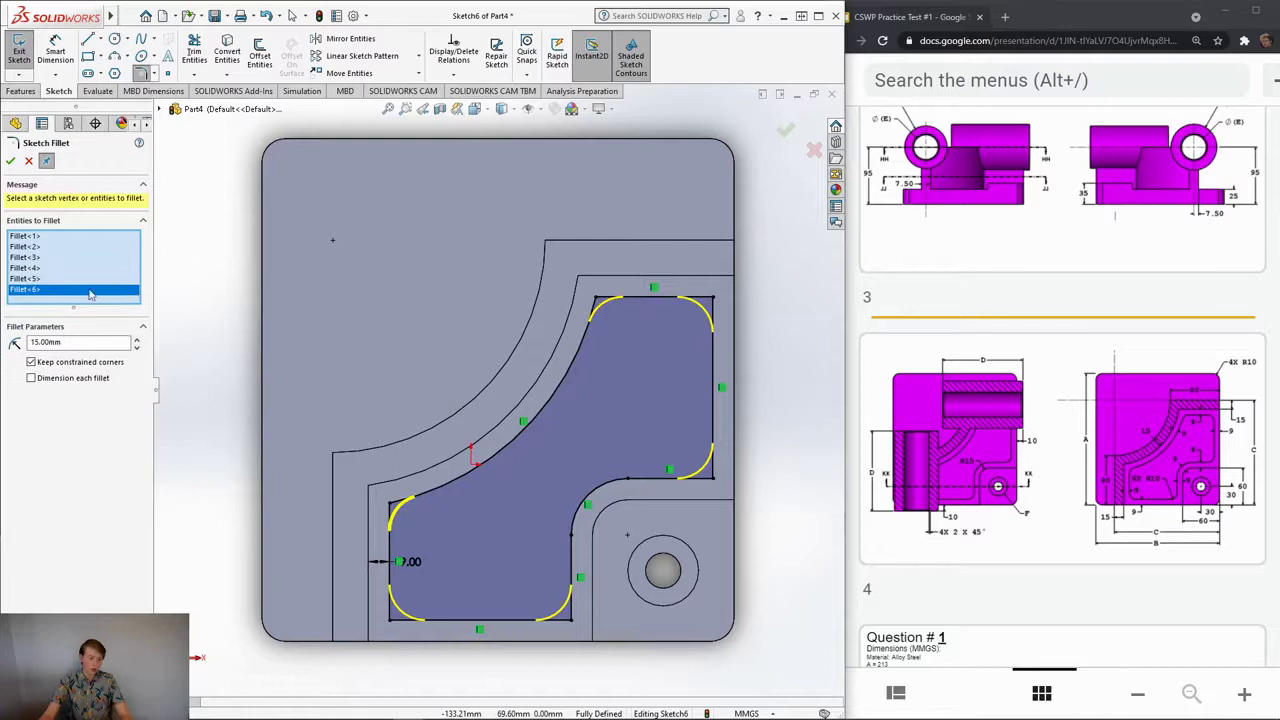
{"action": "double_click", "coordinate": [65, 341]}
{"action": "type", "text": "5"}
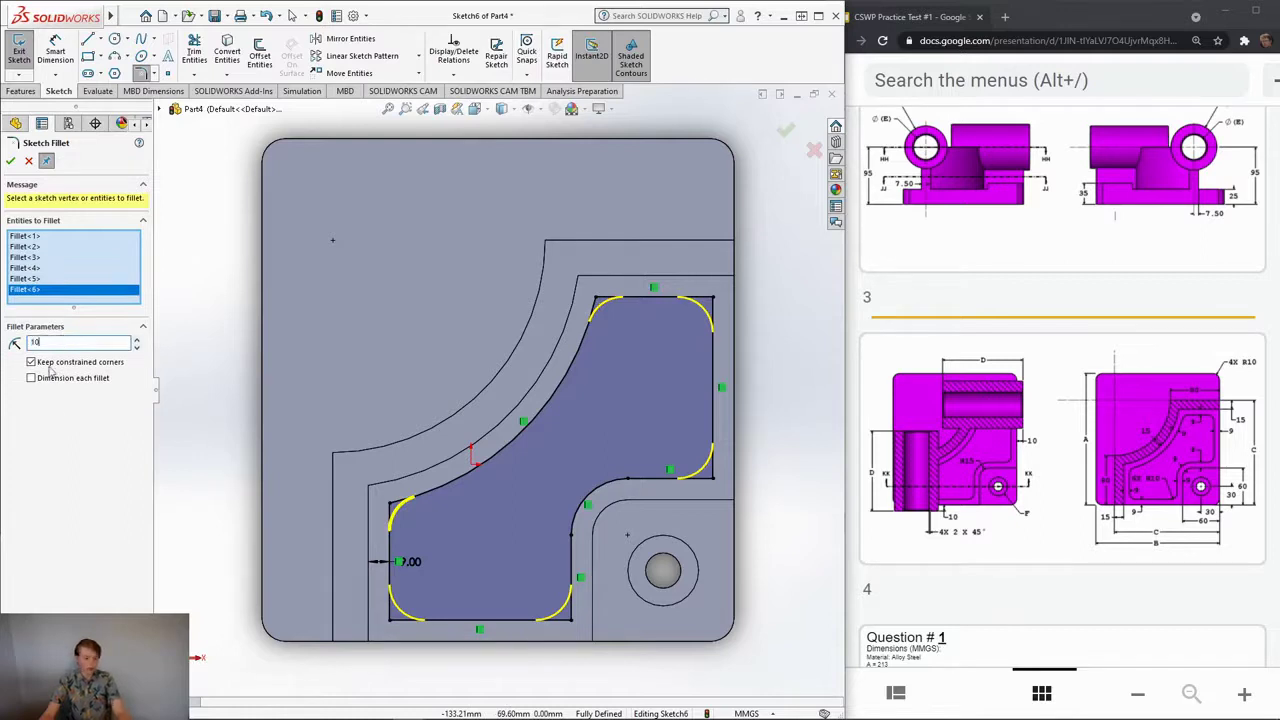
{"action": "type", "text": "0"}
{"action": "key", "text": "Return"}
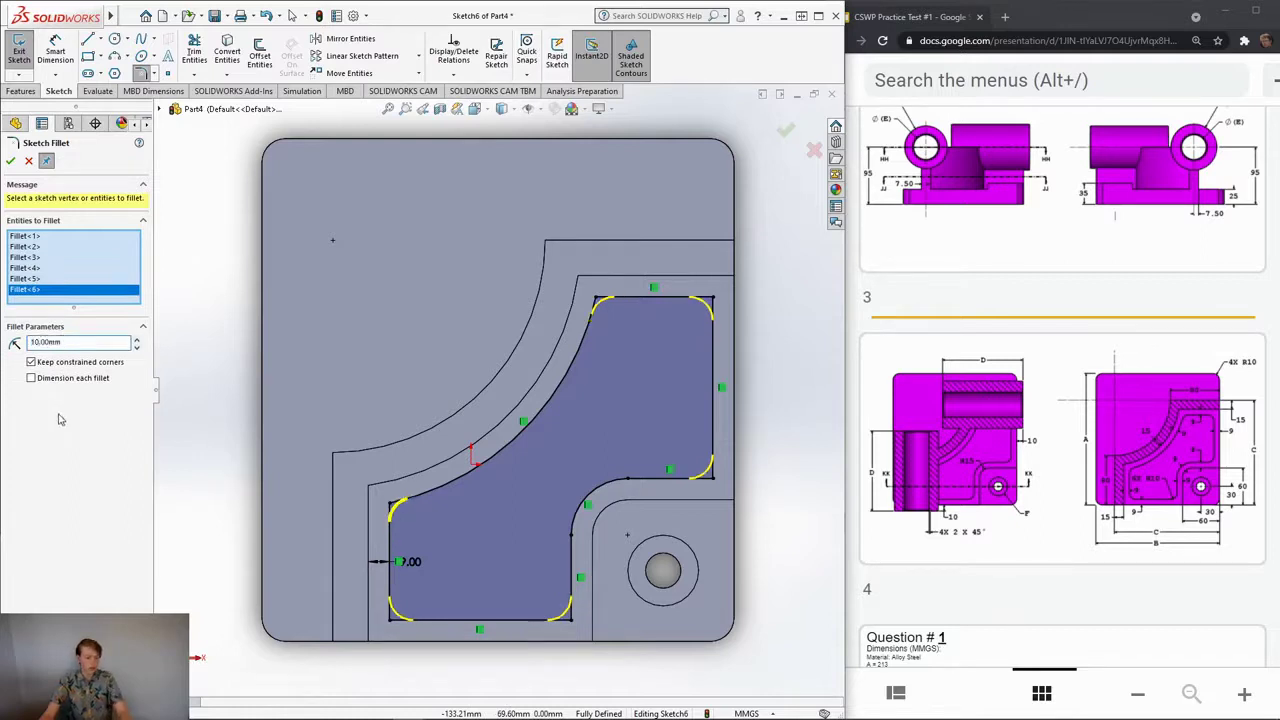
{"action": "left_click", "coordinate": [10, 160]}
{"action": "left_click", "coordinate": [11, 161]}
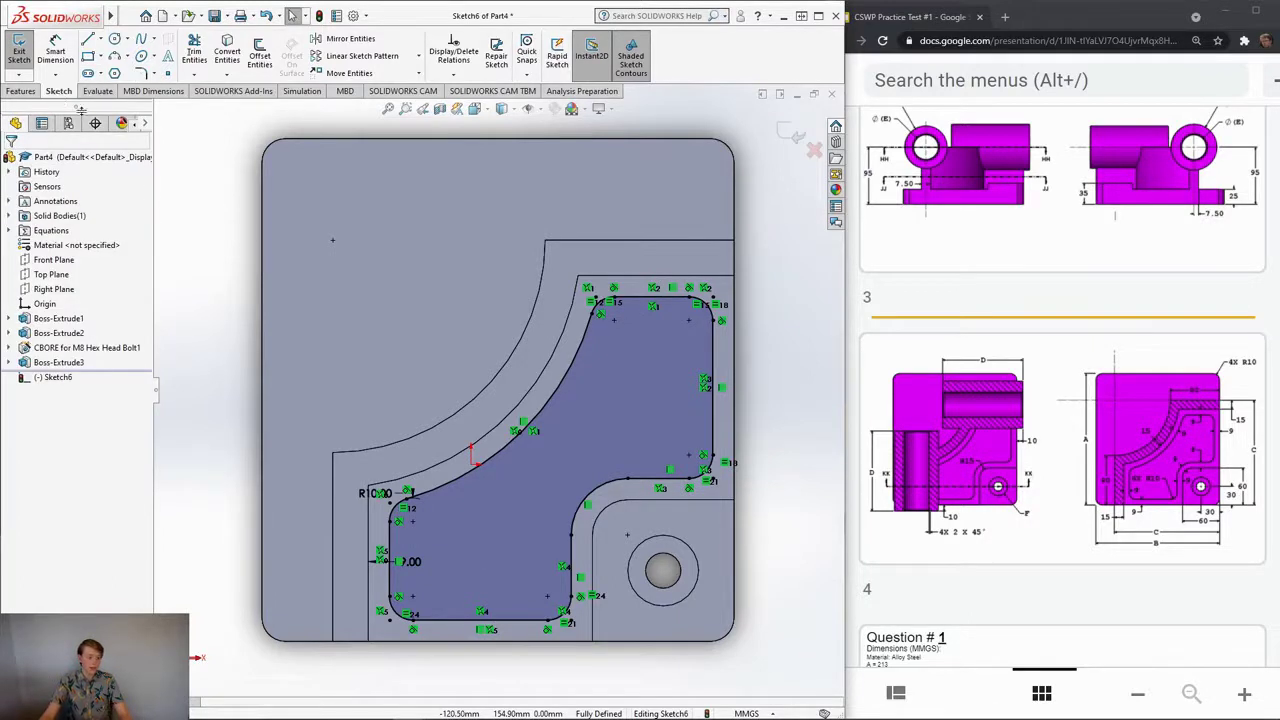
Step: Cut the filleted pocket profile into the plate using Offset From Surface, ending 5 mm from the plate's underside face
{"action": "left_click", "coordinate": [21, 91]}
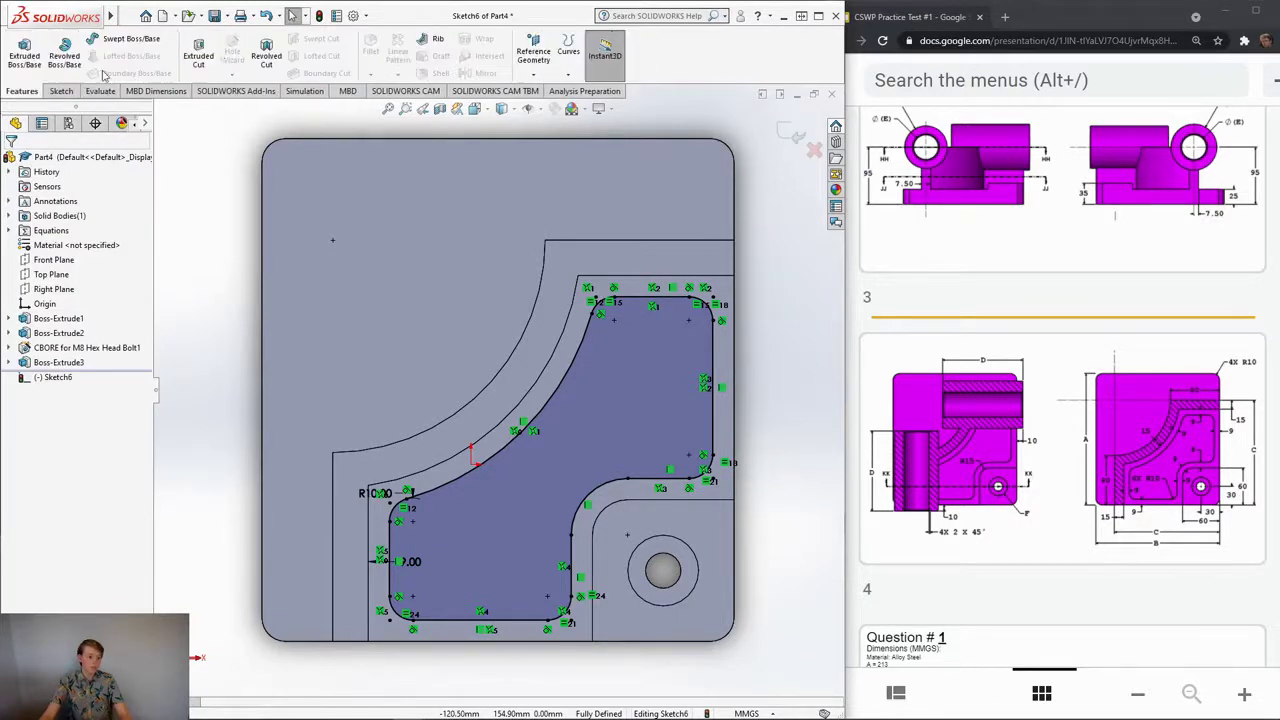
{"action": "left_click", "coordinate": [199, 55]}
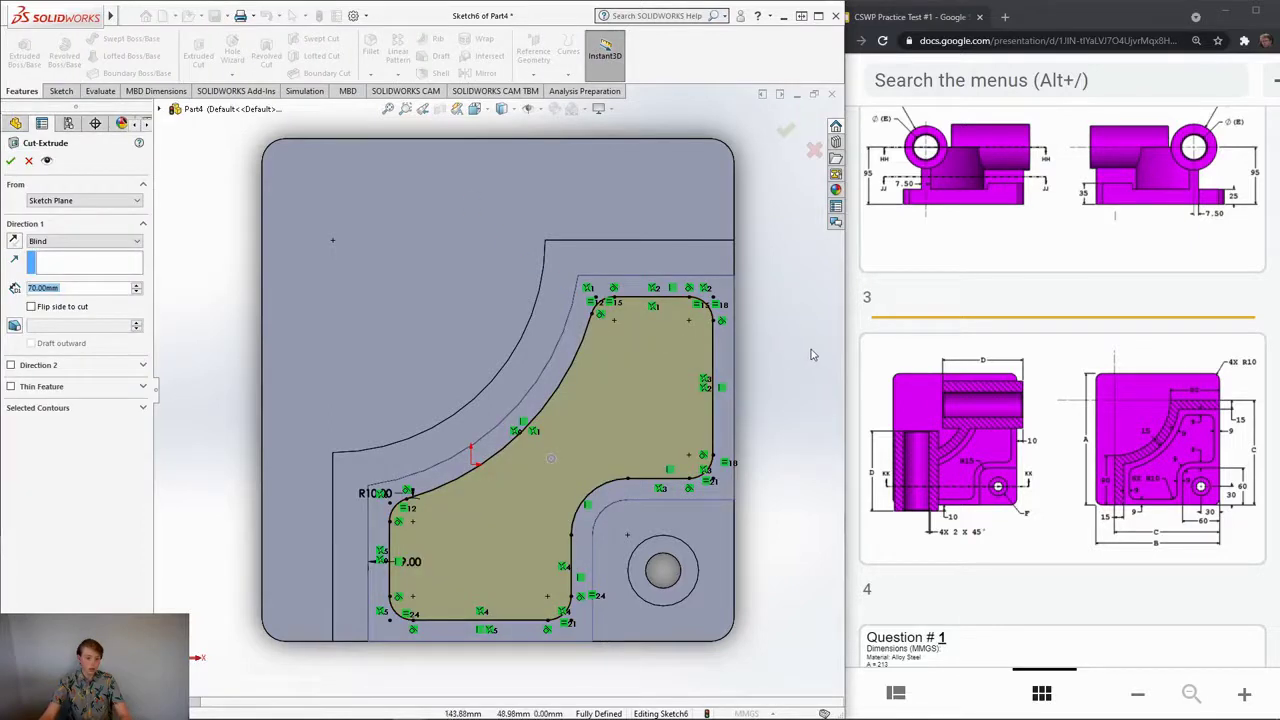
{"action": "middle_click_drag", "start_coordinate": [811, 354], "coordinate": [640, 368]}
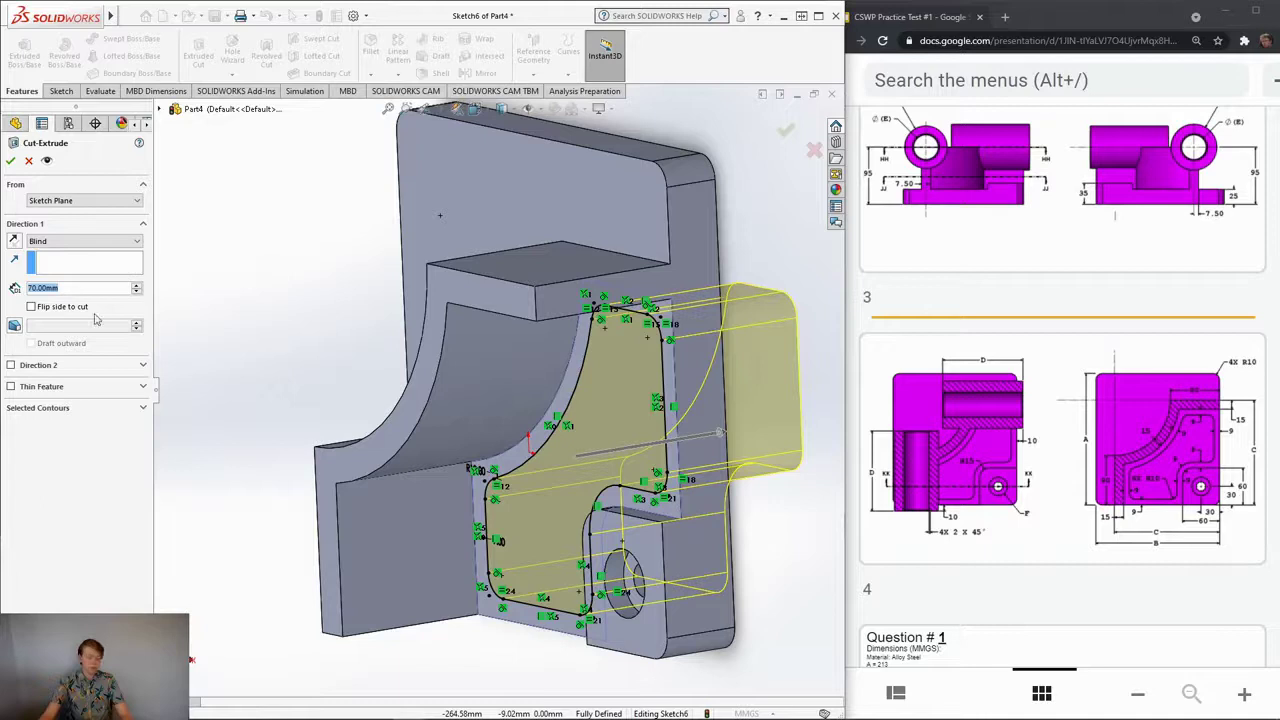
{"action": "scroll", "coordinate": [1140, 330], "scroll_direction": "up", "scroll_amount": 5}
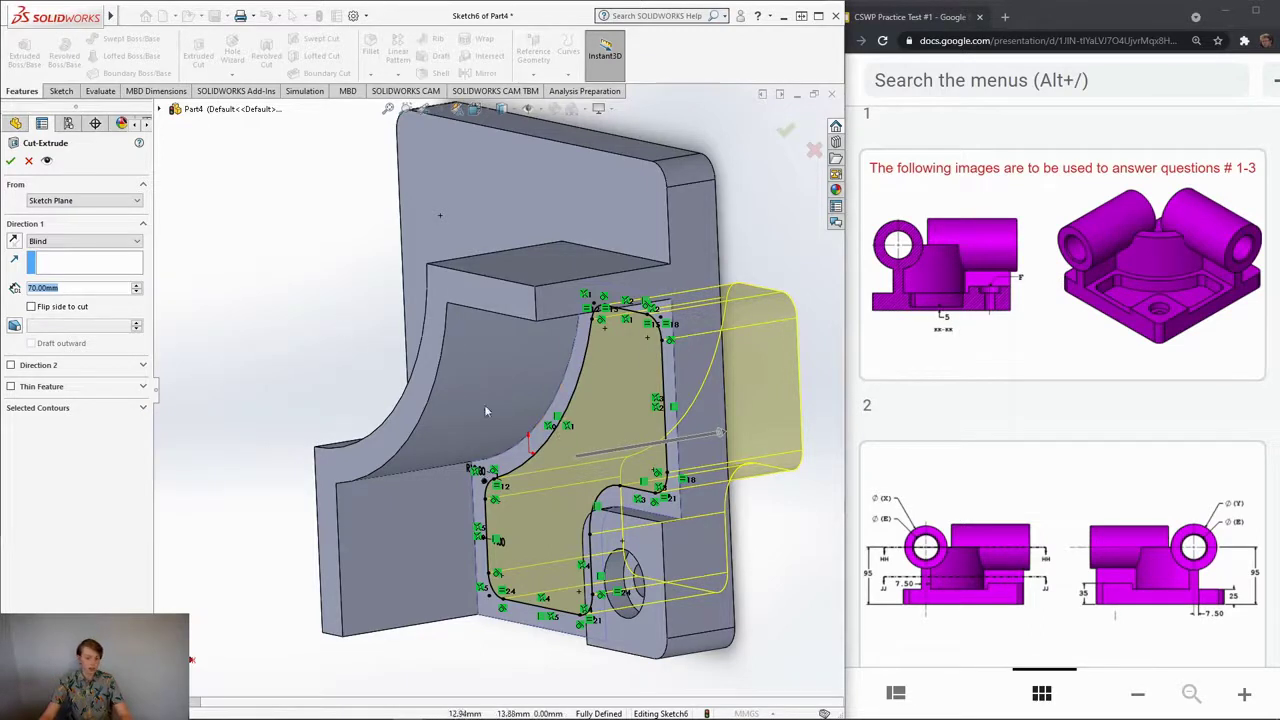
{"action": "left_click", "coordinate": [79, 241]}
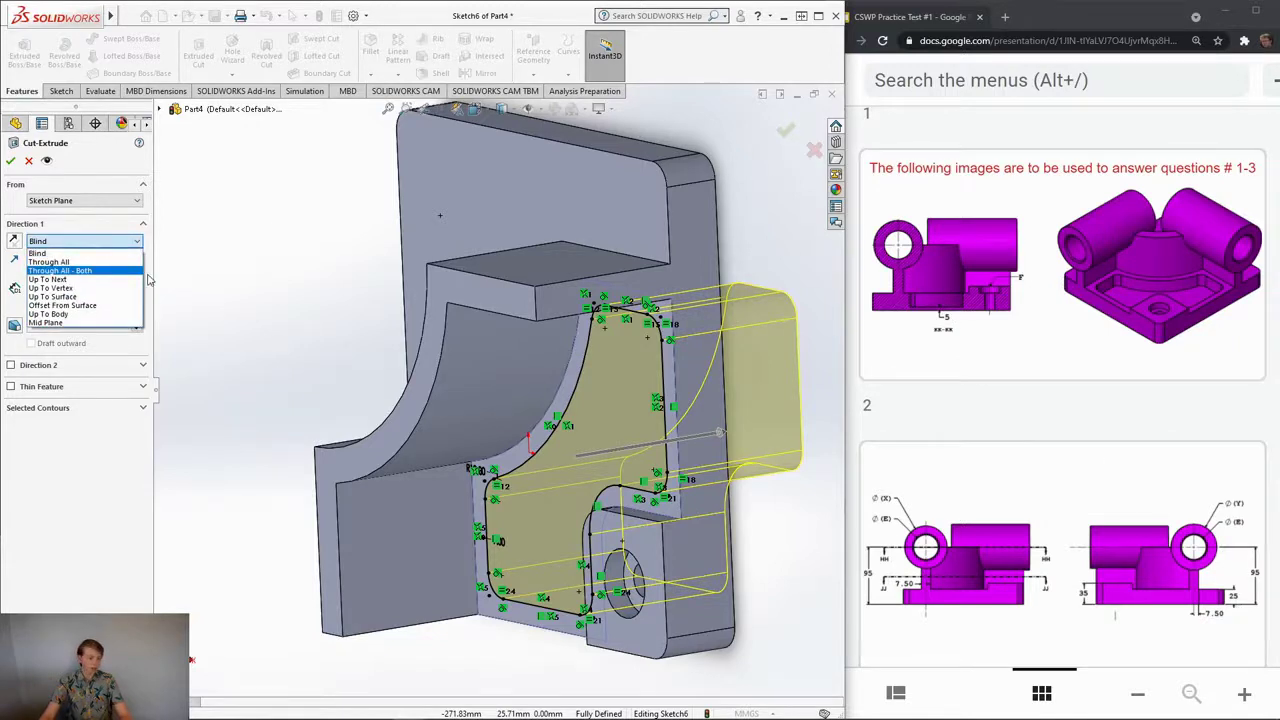
{"action": "left_click", "coordinate": [91, 307]}
{"action": "middle_click_drag", "start_coordinate": [256, 338], "coordinate": [459, 355]}
{"action": "left_click", "coordinate": [581, 333]}
{"action": "middle_click_drag", "start_coordinate": [298, 363], "coordinate": [357, 360]}
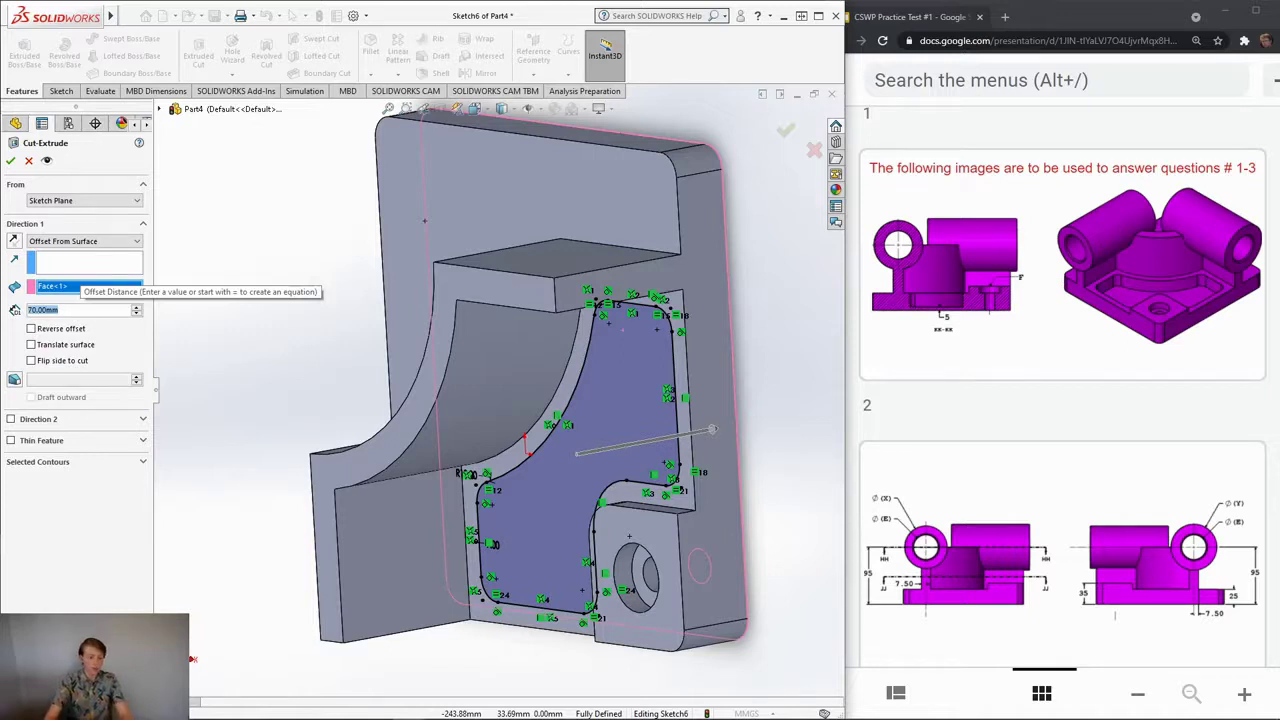
{"action": "type", "text": "5"}
{"action": "key", "text": "Return"}
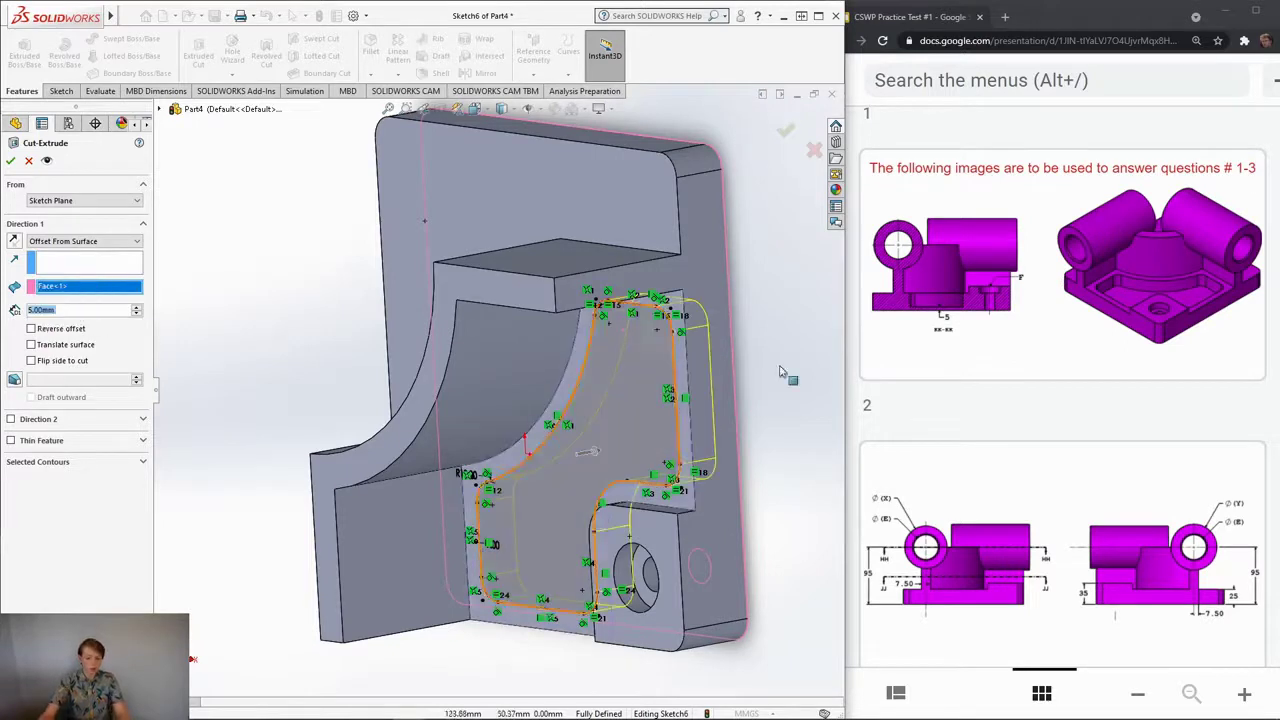
{"action": "mouse_move", "coordinate": [773, 343]}
{"action": "middle_mouse_down"}
{"action": "mouse_move", "coordinate": [766, 360]}
{"action": "mouse_move", "coordinate": [710, 356]}
{"action": "mouse_move", "coordinate": [780, 366]}
{"action": "mouse_move", "coordinate": [798, 382]}
{"action": "middle_mouse_up"}
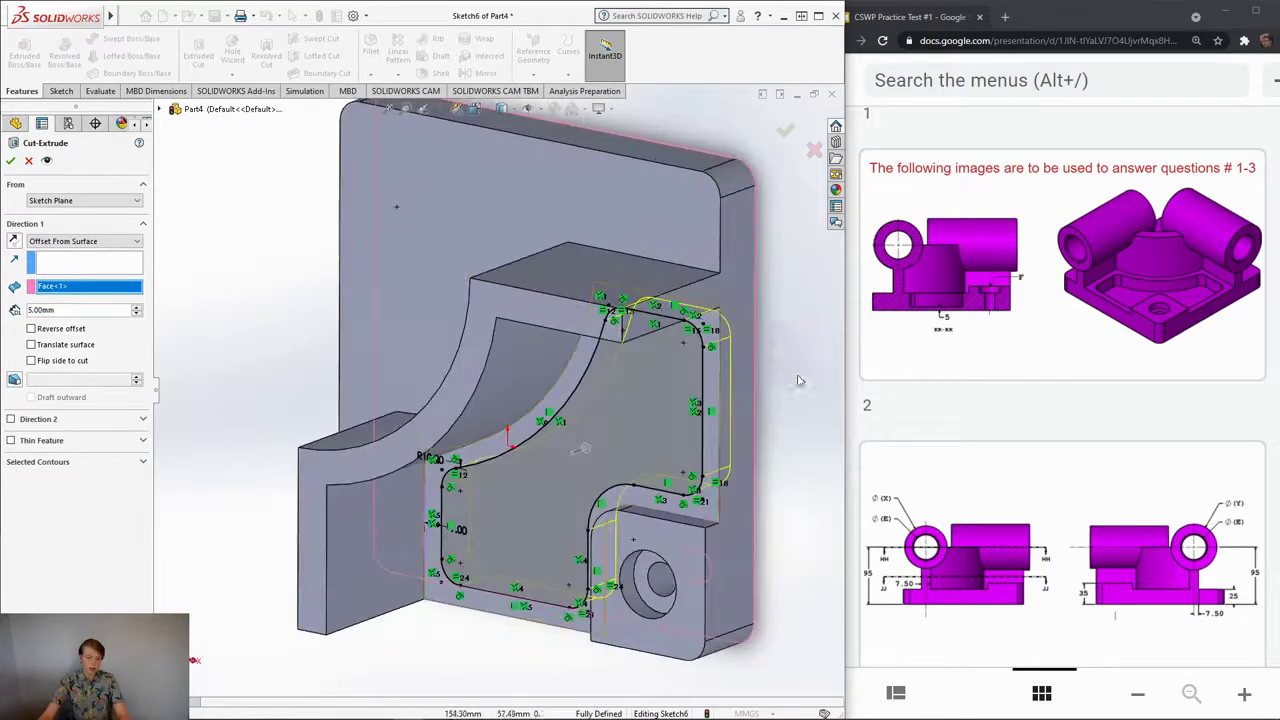
{"action": "left_click", "coordinate": [10, 161]}
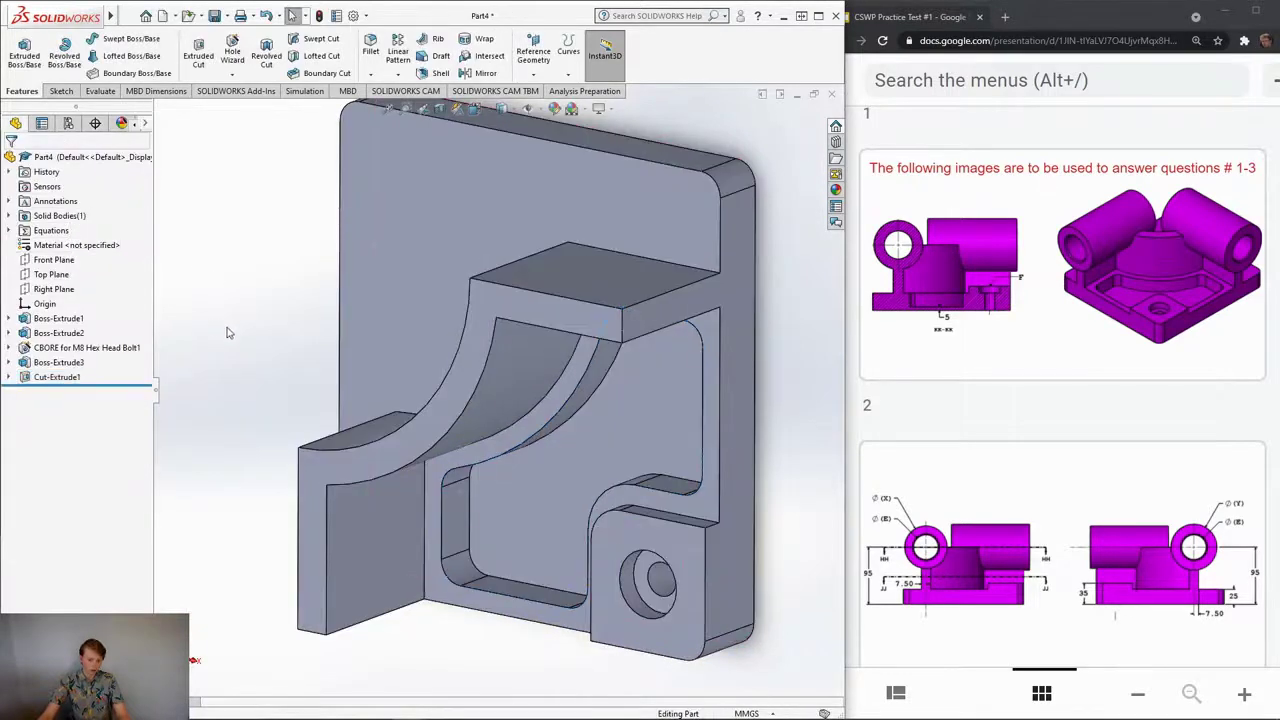
Step: Open a new sketch on the curved rib's end face at the plate's front edge, viewed straight on
{"action": "key", "text": "space"}
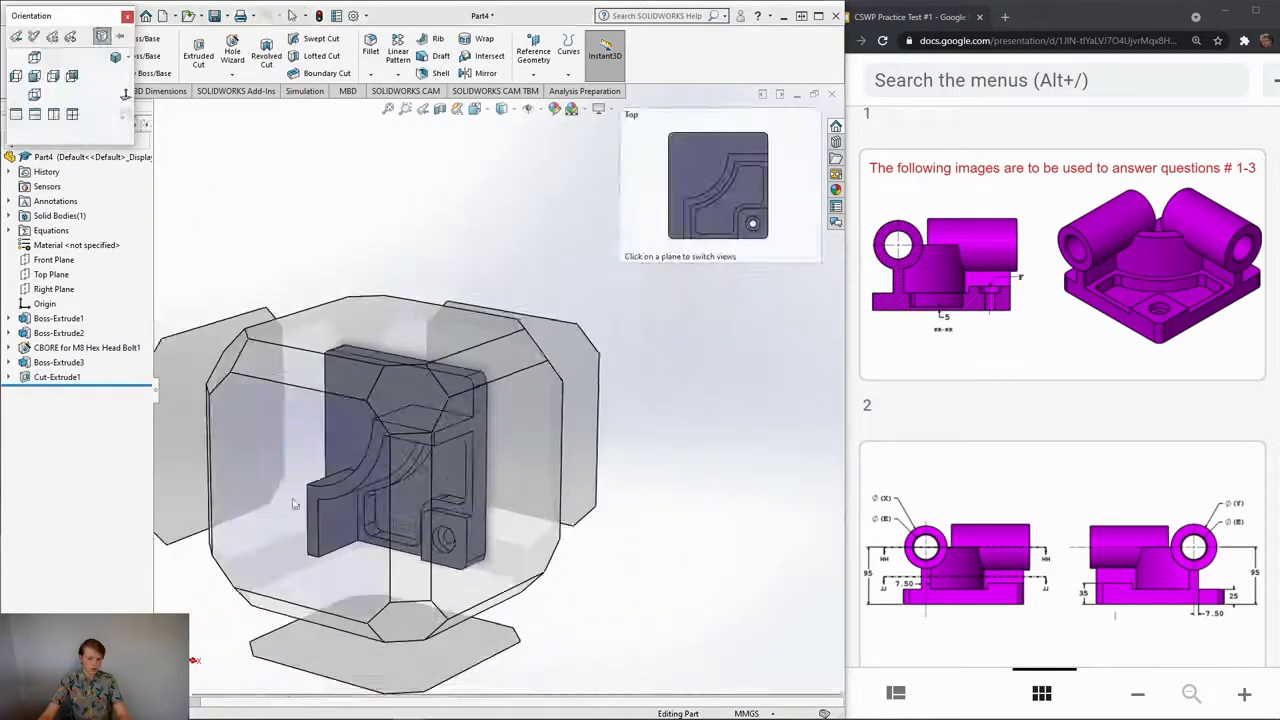
{"action": "left_click", "coordinate": [295, 515]}
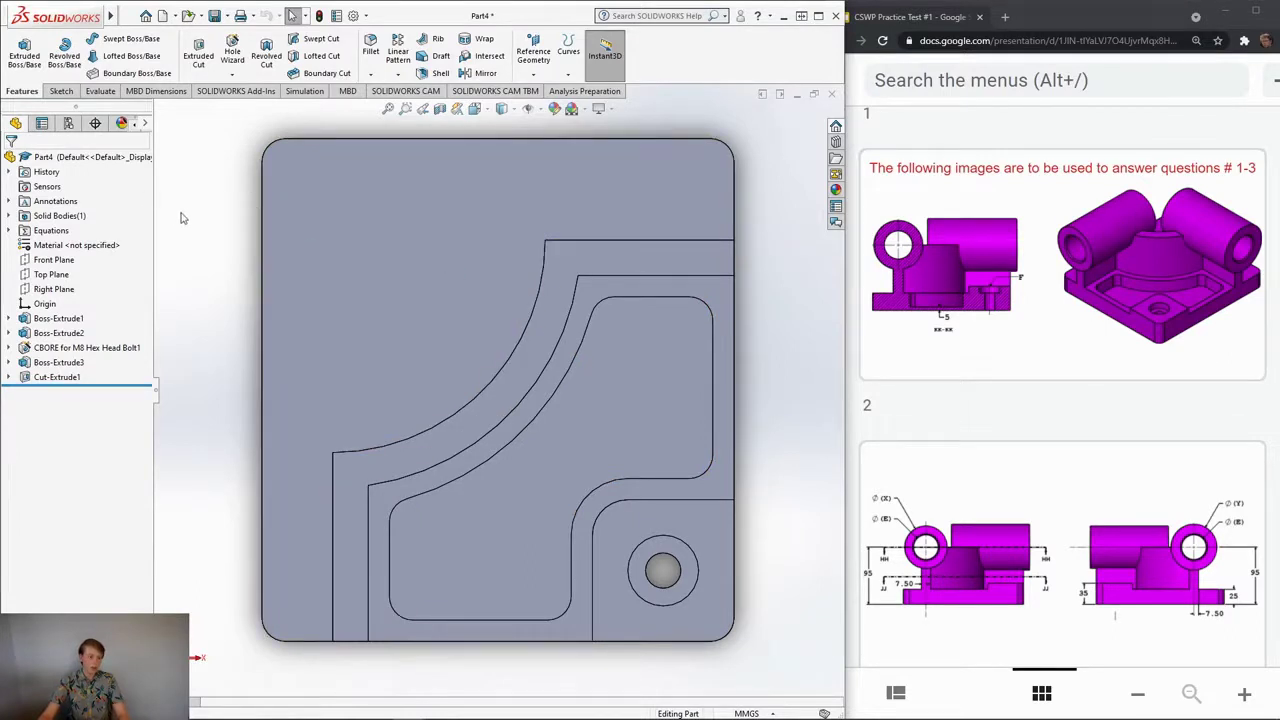
{"action": "left_click", "coordinate": [58, 91]}
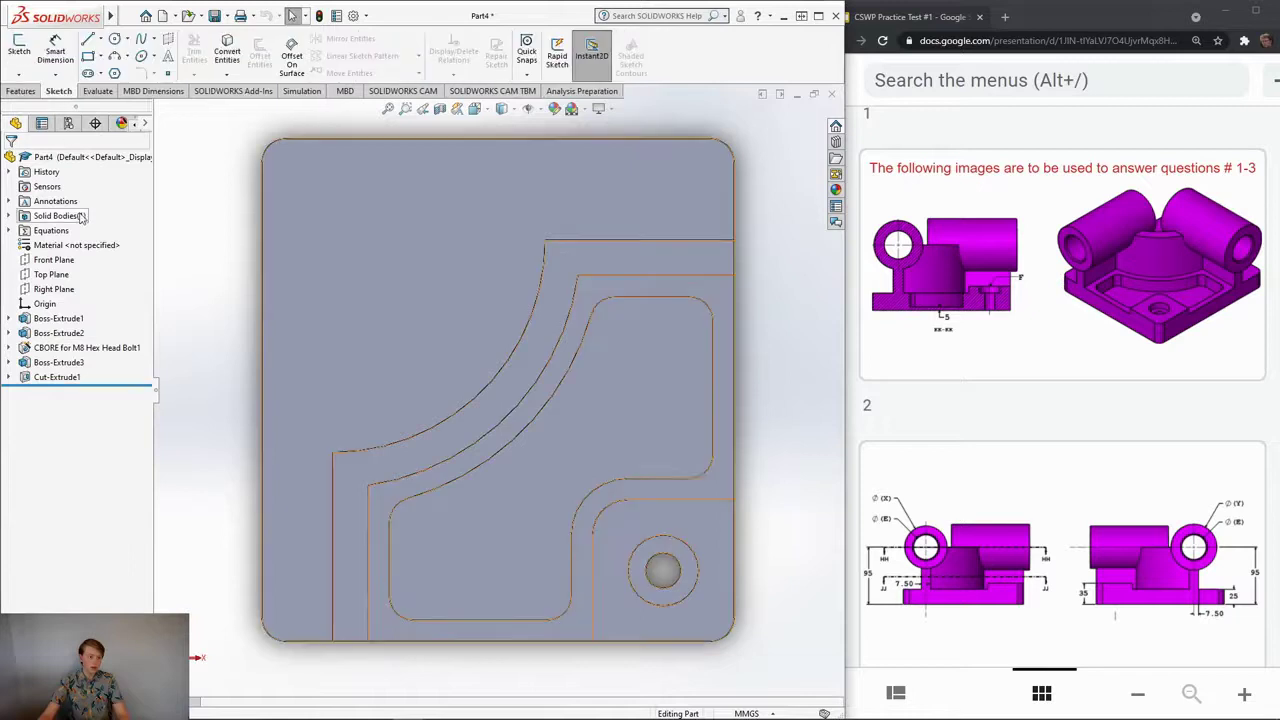
{"action": "left_click", "coordinate": [20, 55]}
{"action": "mouse_move", "coordinate": [240, 500]}
{"action": "middle_mouse_down"}
{"action": "mouse_move", "coordinate": [220, 322]}
{"action": "mouse_move", "coordinate": [243, 336]}
{"action": "middle_mouse_up"}
{"action": "left_click", "coordinate": [325, 407]}
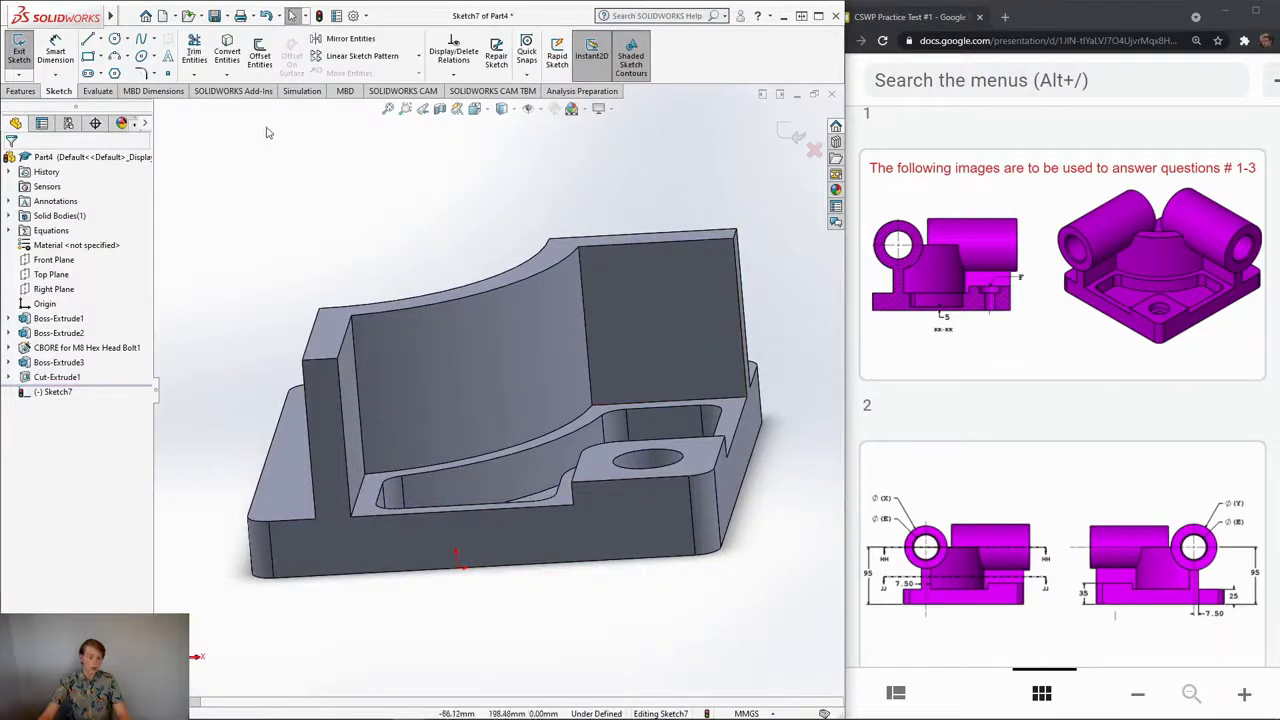
{"action": "key", "text": "space"}
{"action": "left_click", "coordinate": [330, 440]}
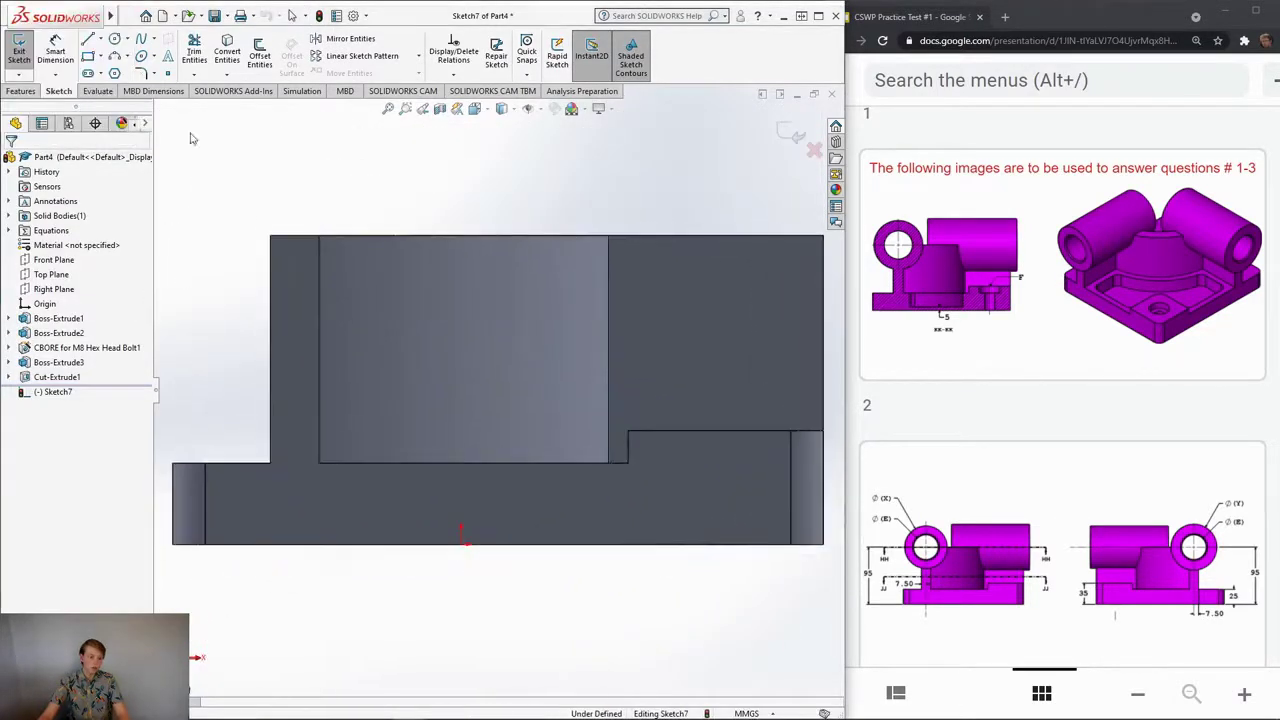
Step: Sketch a circle about 59 mm in diameter centred on the midpoint of the rib end face's top edge
{"action": "left_click", "coordinate": [114, 38]}
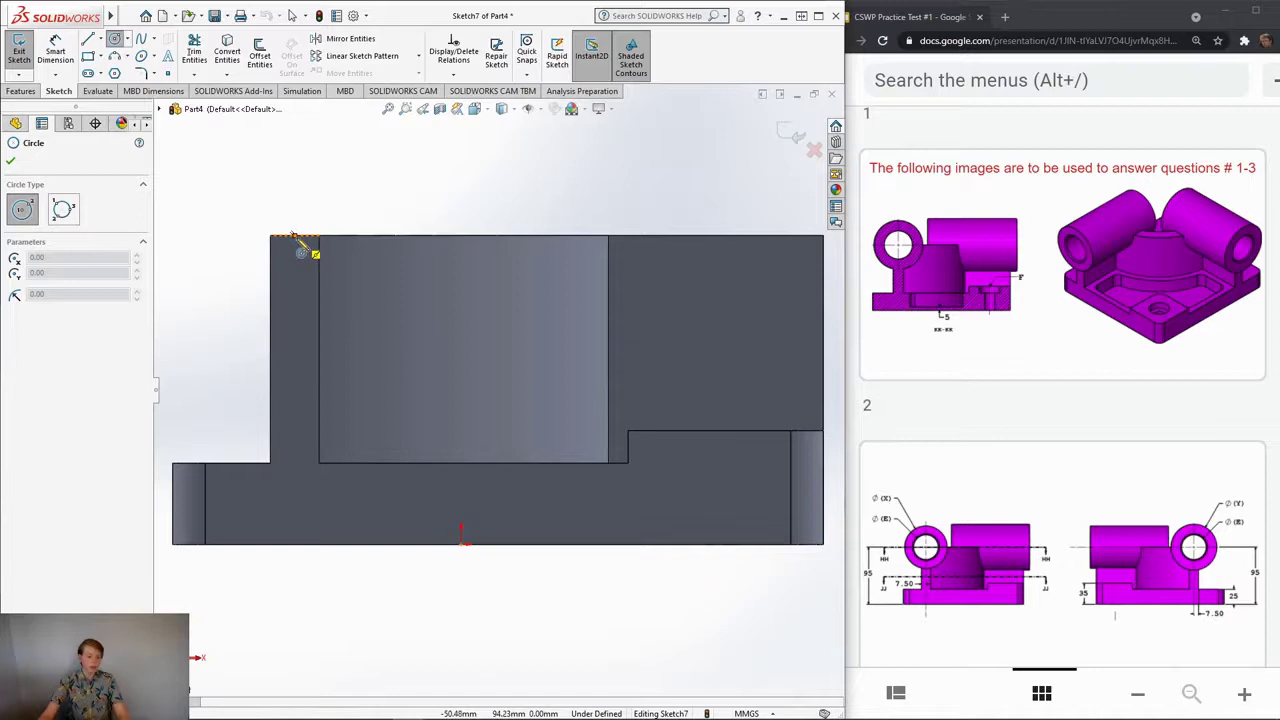
{"action": "left_click", "coordinate": [294, 236]}
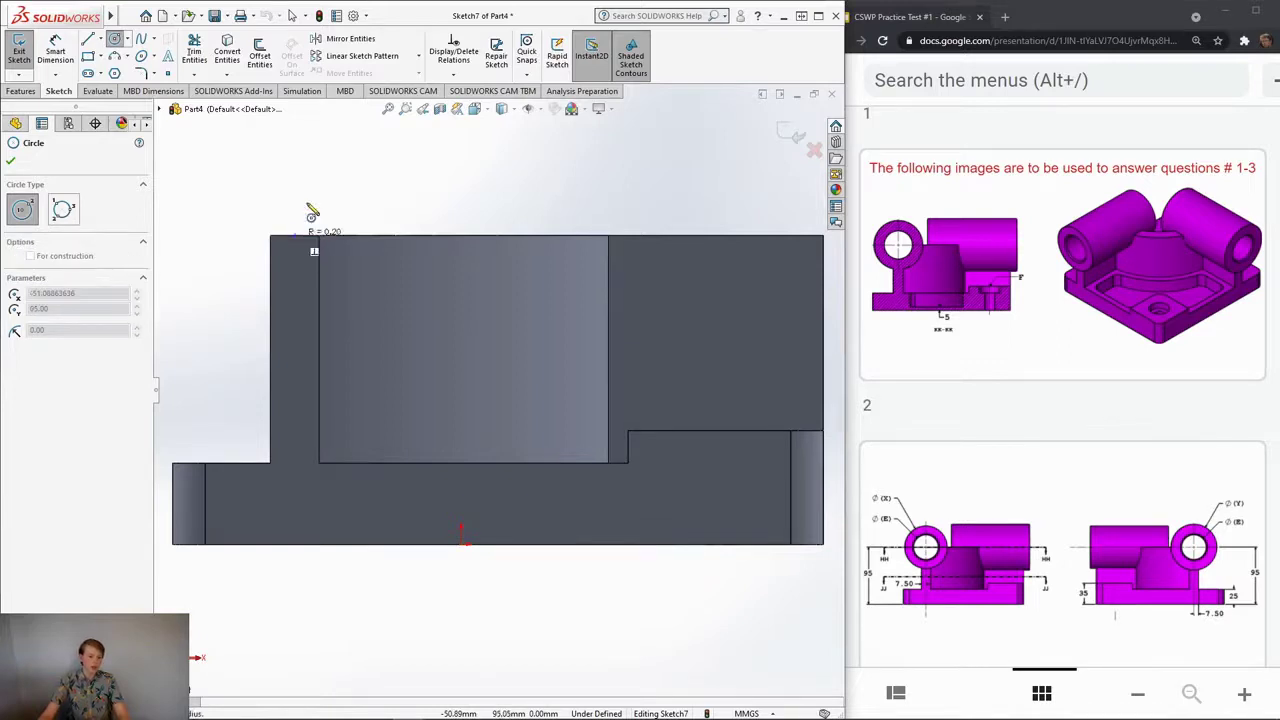
{"action": "left_click", "coordinate": [299, 139]}
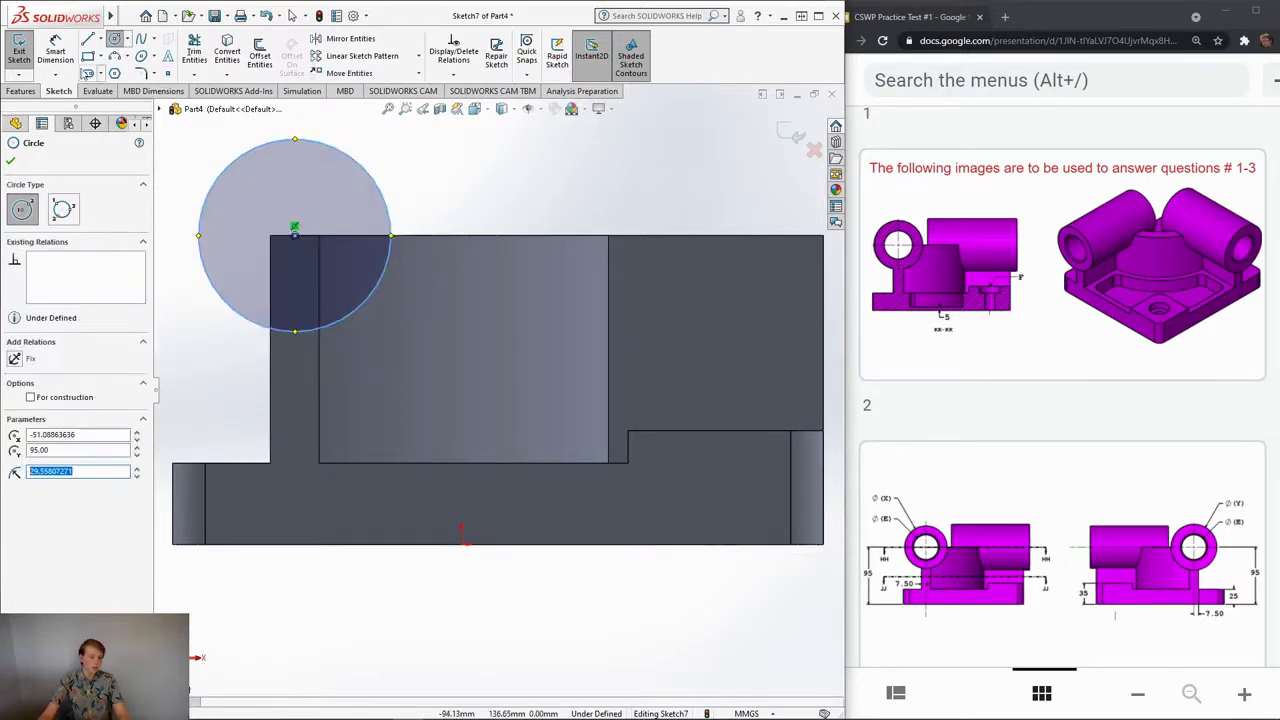
Step: Dimension the circle's diameter with an equation that gives 71 mm
{"action": "key", "text": "d"}
{"action": "left_click", "coordinate": [211, 183]}
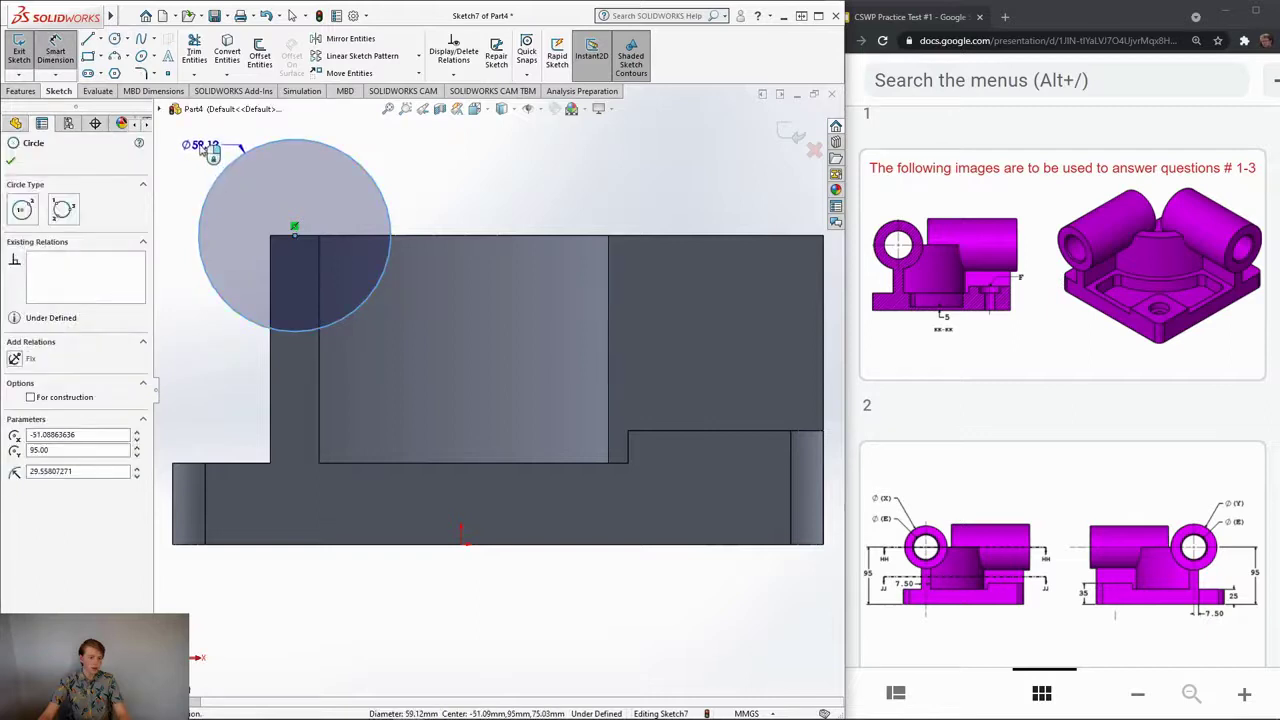
{"action": "left_click", "coordinate": [202, 142]}
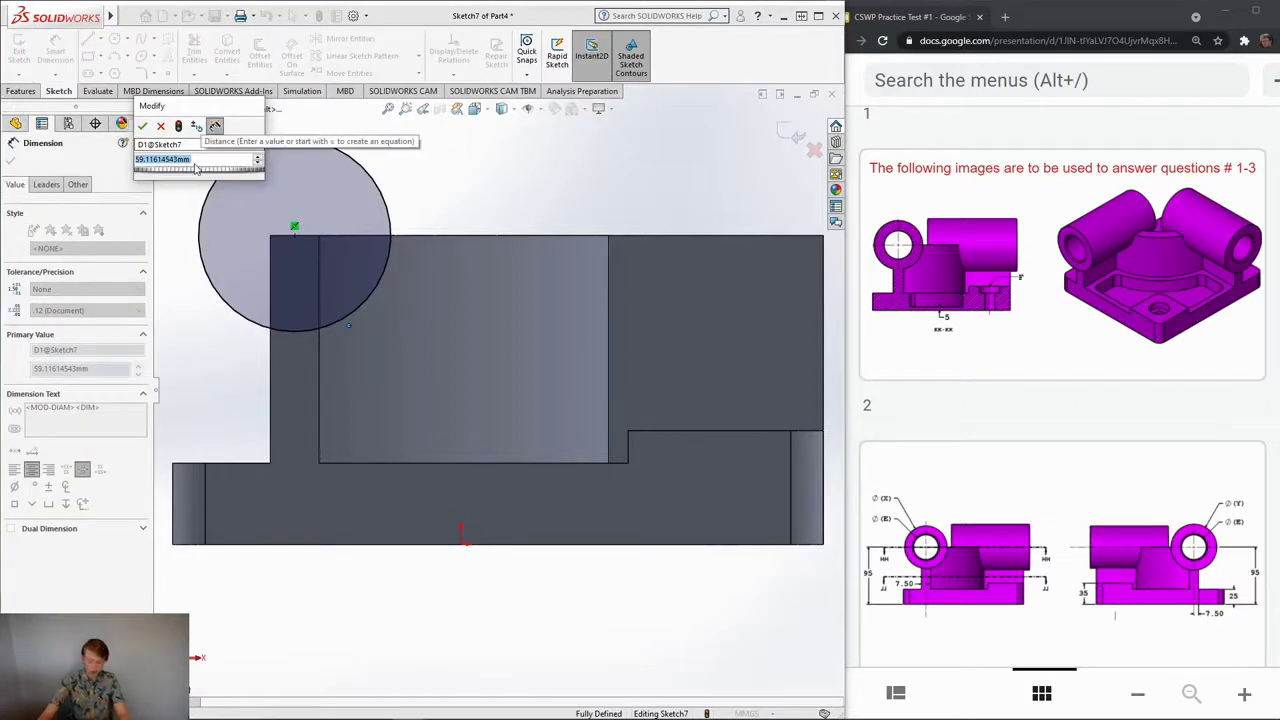
{"action": "type", "text": "="}
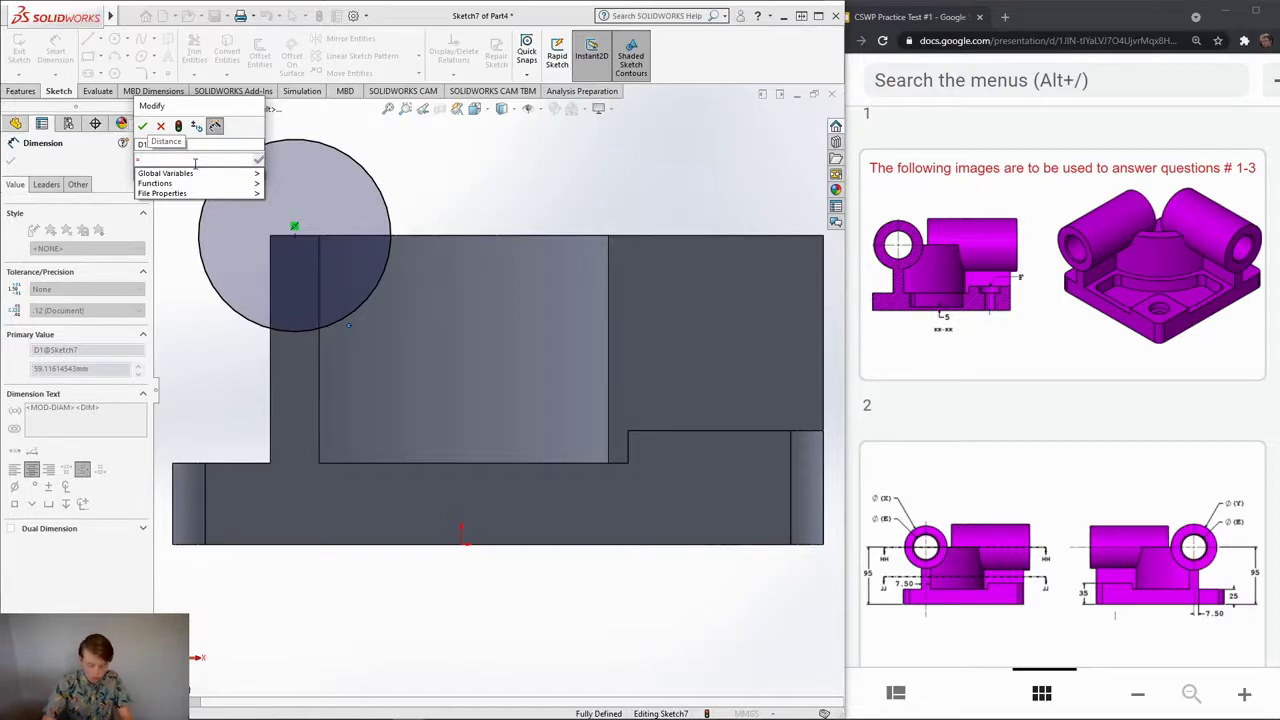
{"action": "type", "text": "1"}
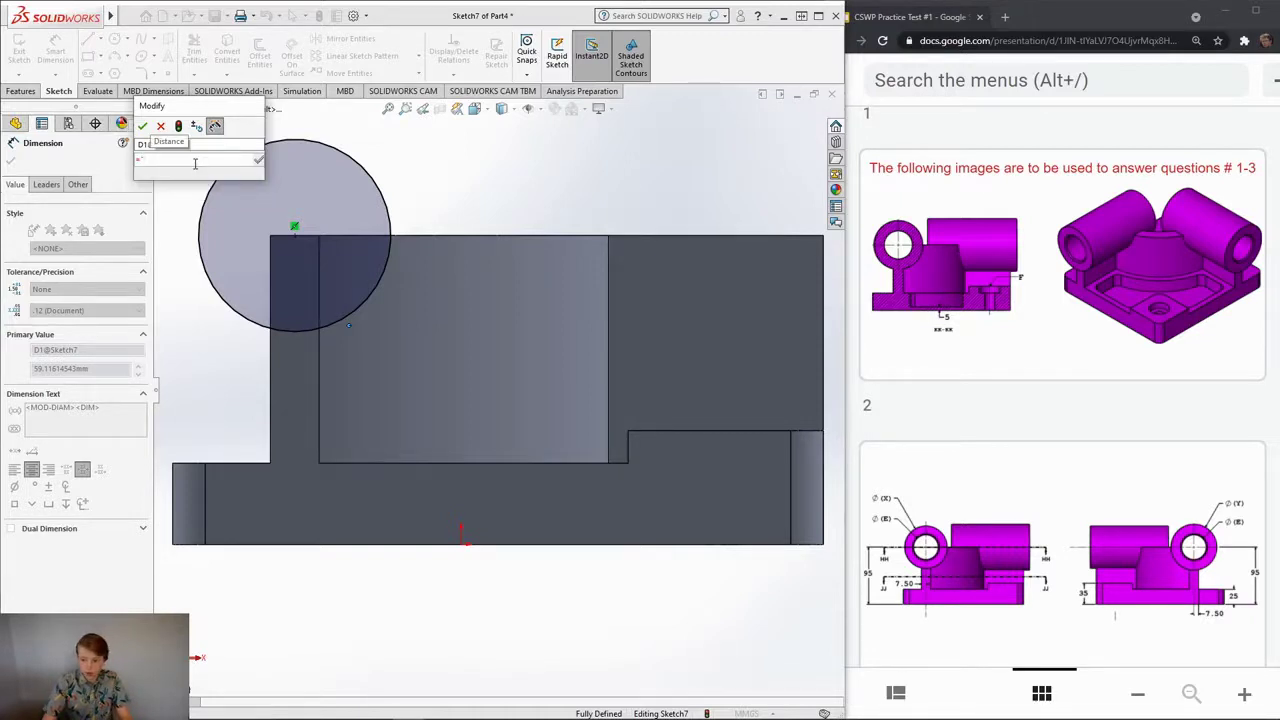
{"action": "scroll", "coordinate": [966, 495], "scroll_direction": "down", "scroll_amount": 1}
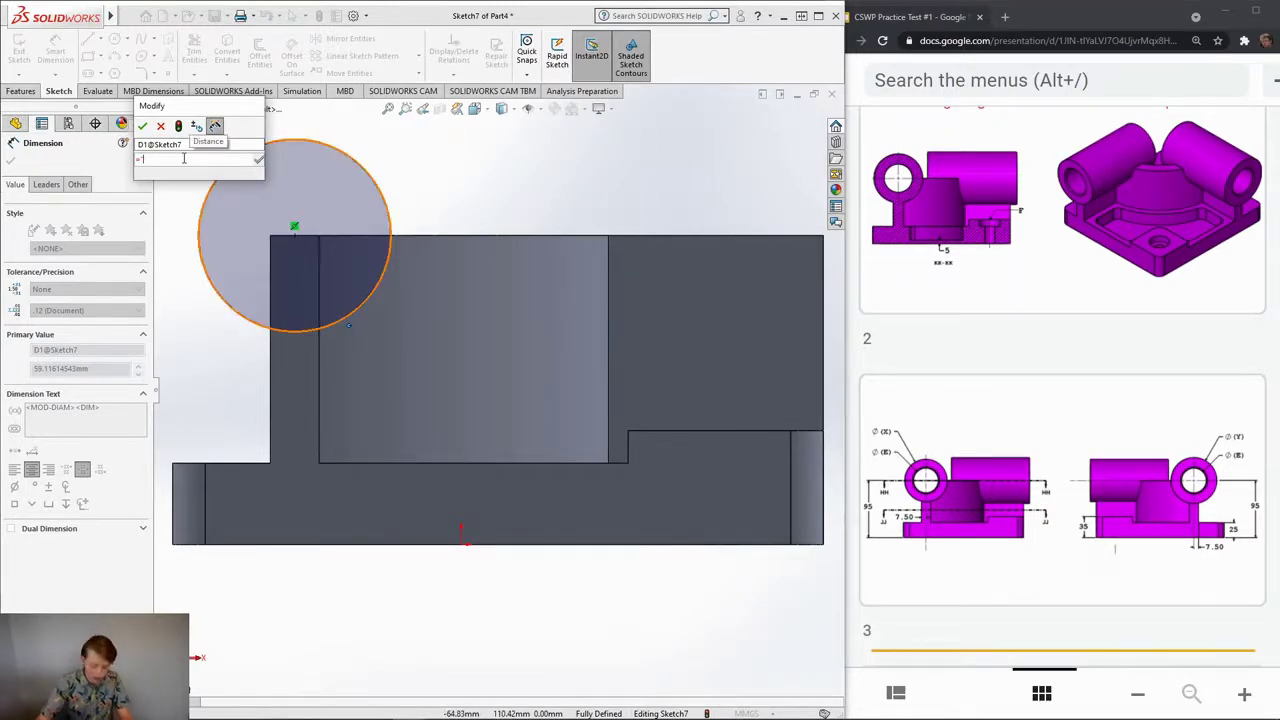
{"action": "key", "text": "Return"}
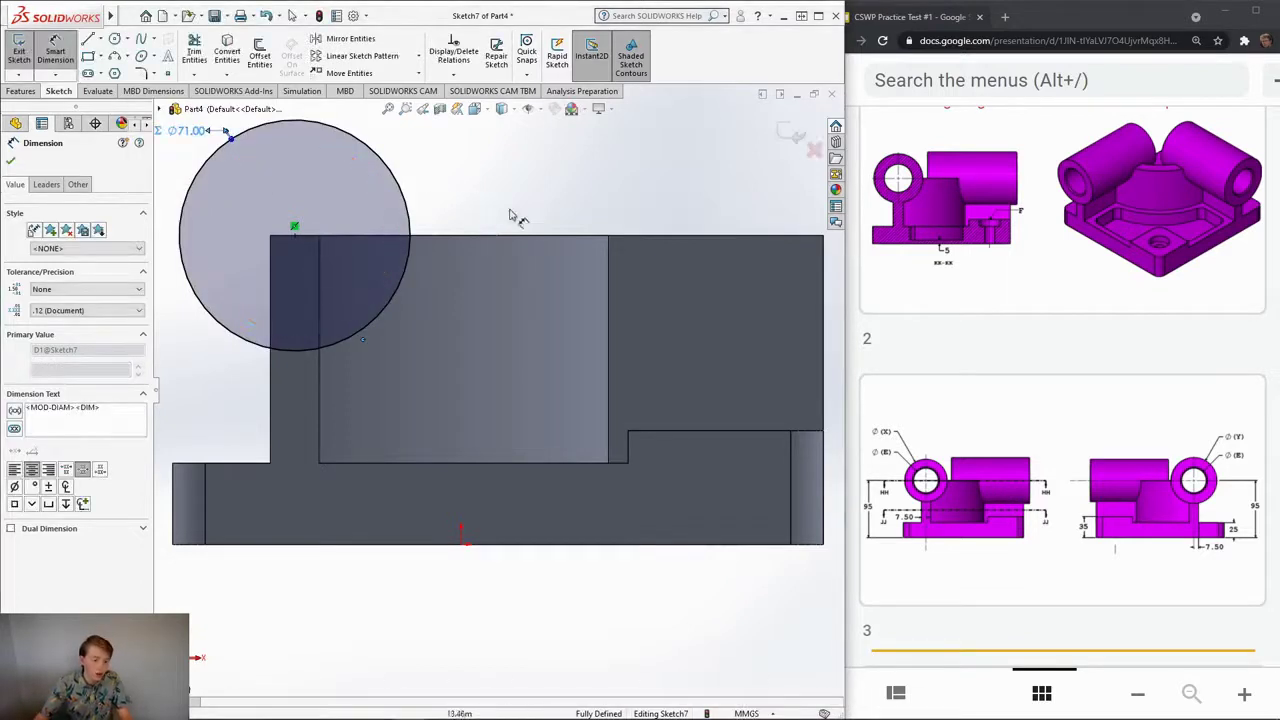
Step: Start a boss extrusion of the 71 mm circle with a blind depth of 10 mm outward from the rib's end face
{"action": "scroll", "coordinate": [512, 225], "scroll_direction": "up", "scroll_amount": 1}
{"action": "mouse_move", "coordinate": [512, 225]}
{"action": "middle_mouse_down"}
{"action": "mouse_move", "coordinate": [534, 220]}
{"action": "mouse_move", "coordinate": [563, 243]}
{"action": "middle_mouse_up"}
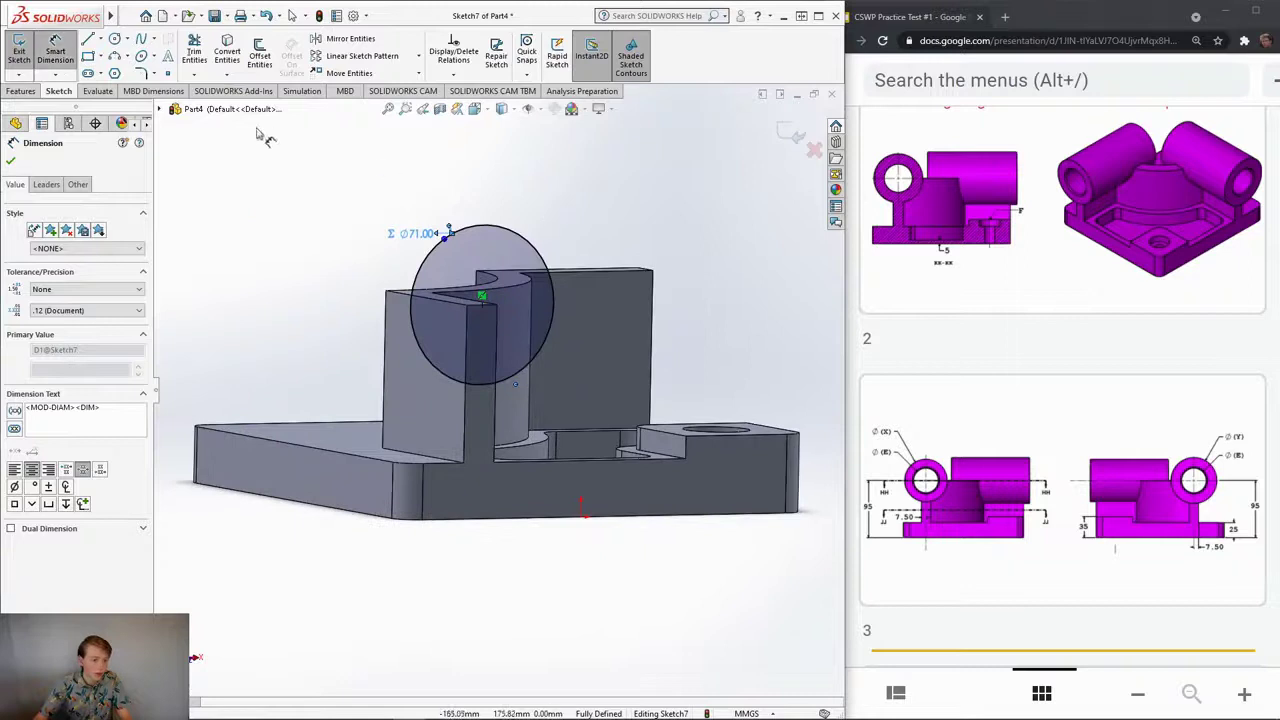
{"action": "left_click", "coordinate": [22, 91]}
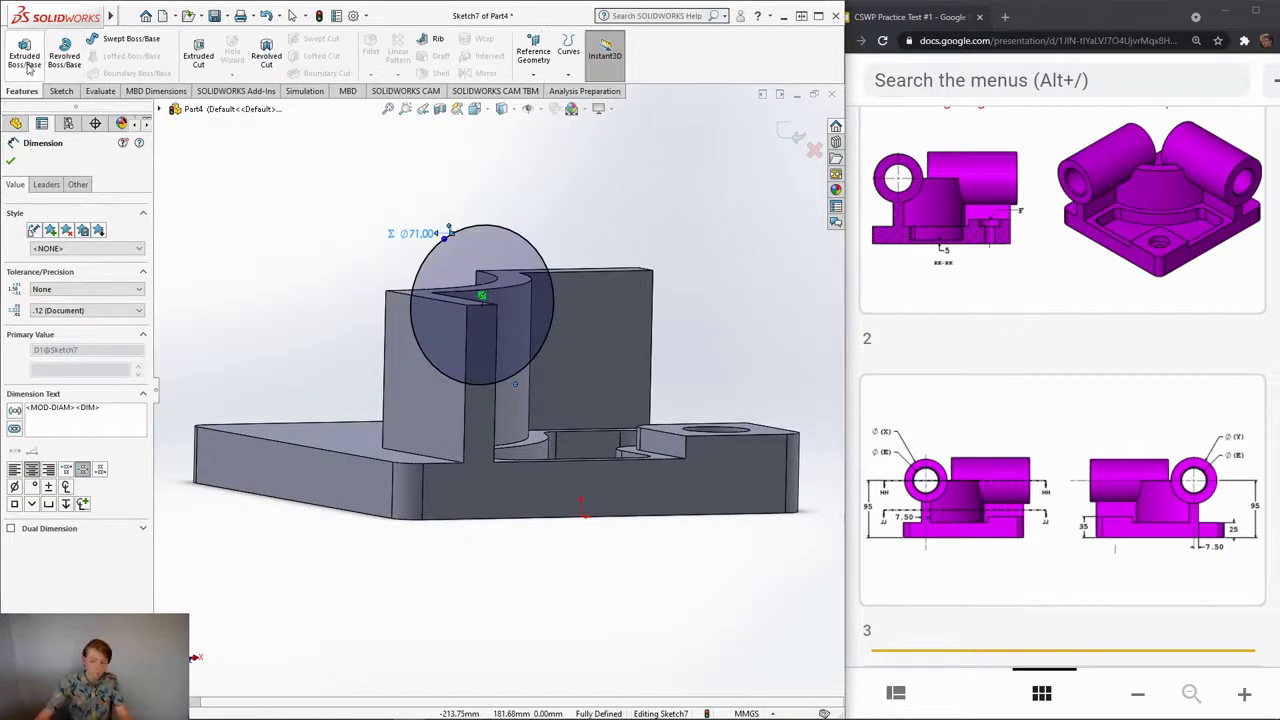
{"action": "left_click", "coordinate": [24, 55]}
{"action": "scroll", "coordinate": [1106, 466], "scroll_direction": "down", "scroll_amount": 3}
{"action": "scroll", "coordinate": [1106, 466], "scroll_direction": "down", "scroll_amount": 1}
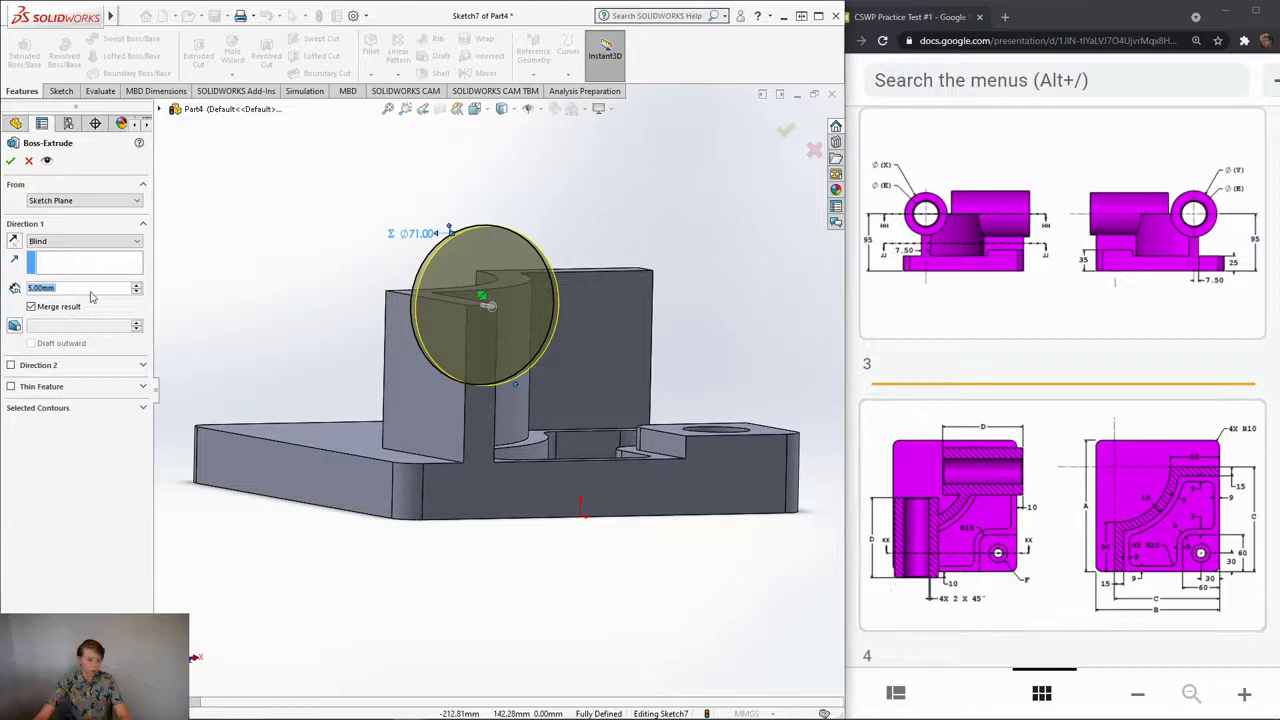
{"action": "type", "text": "10"}
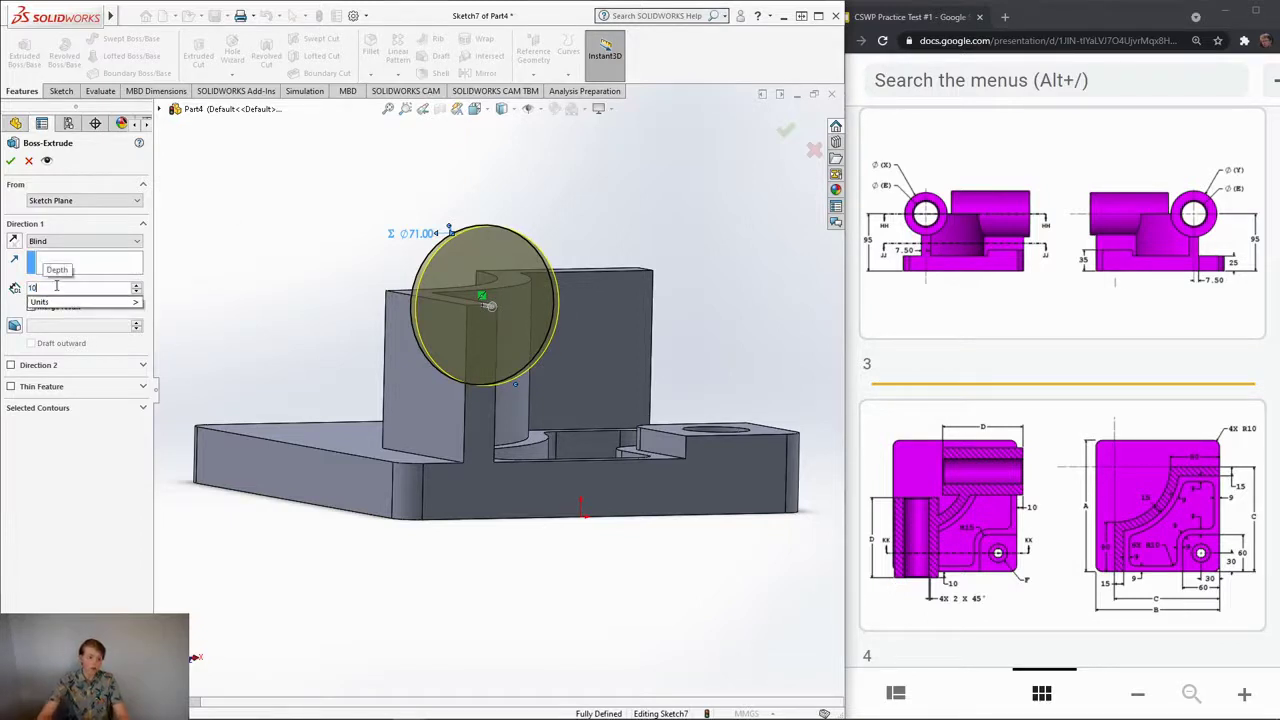
{"action": "key", "text": "Return"}
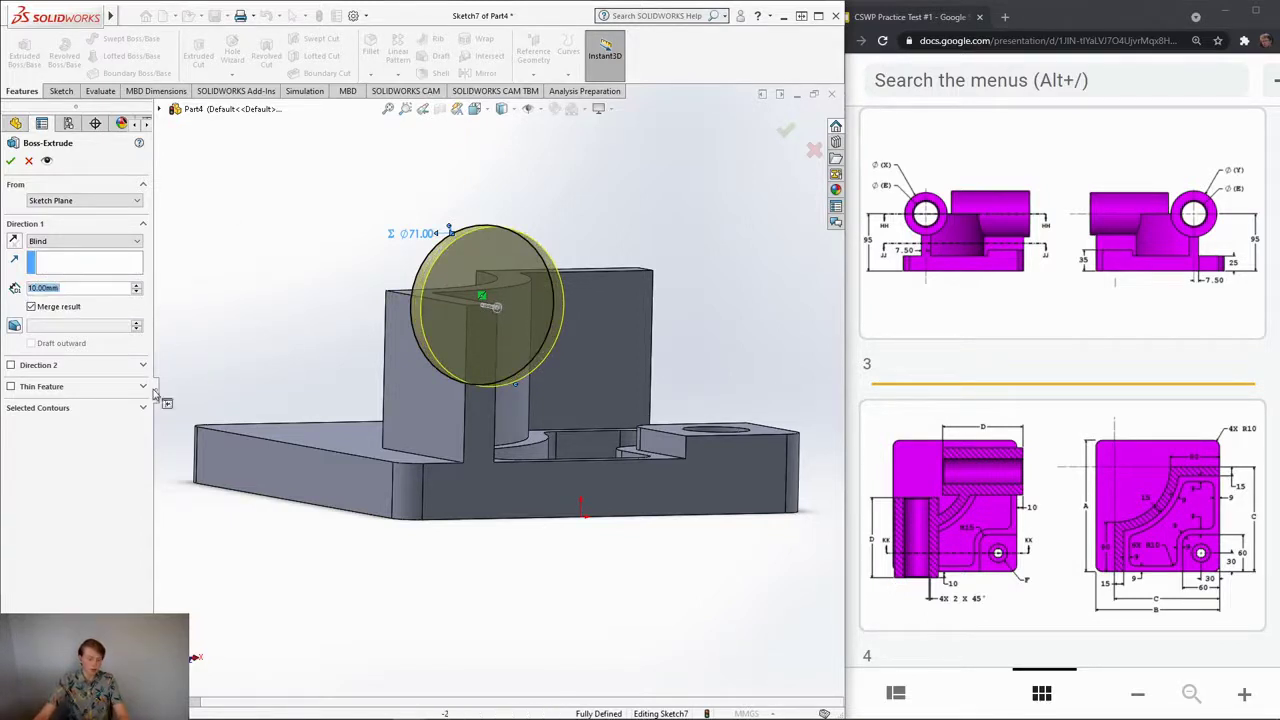
Step: Add a second blind direction along the rib with the depth equation "D"-10 and finish the cylinder boss
{"action": "left_click", "coordinate": [11, 366]}
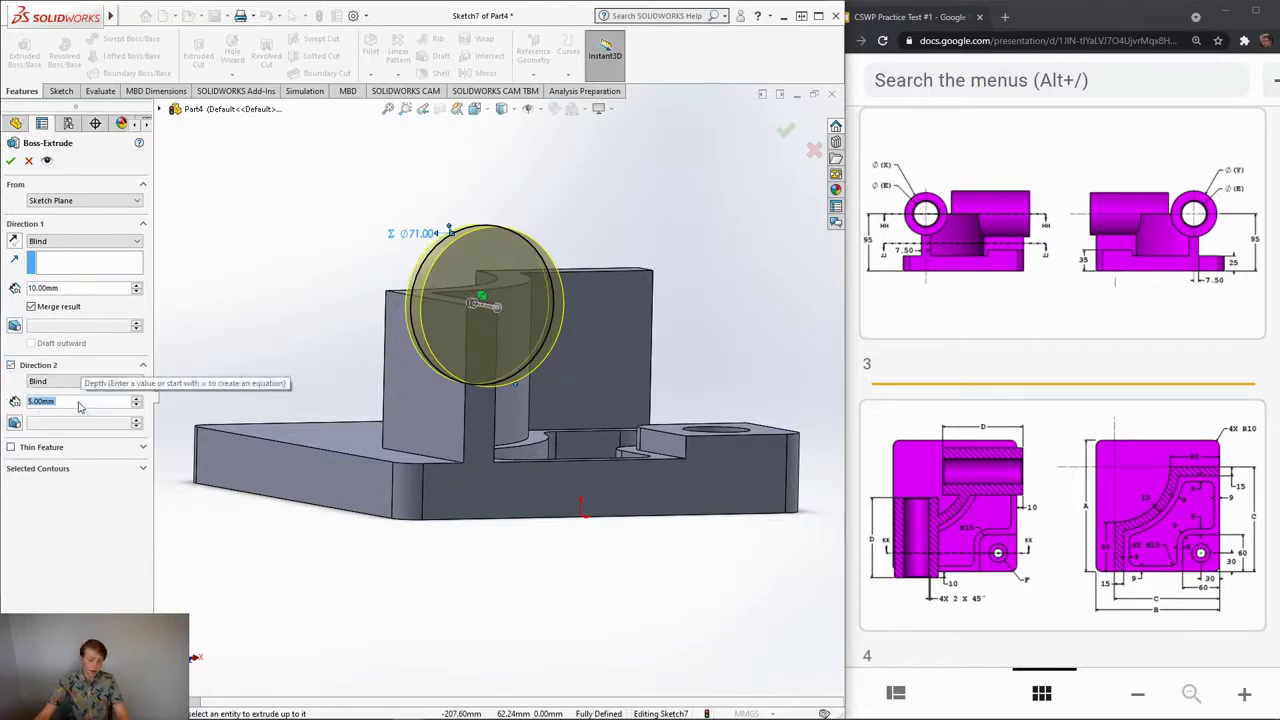
{"action": "type", "text": "="}
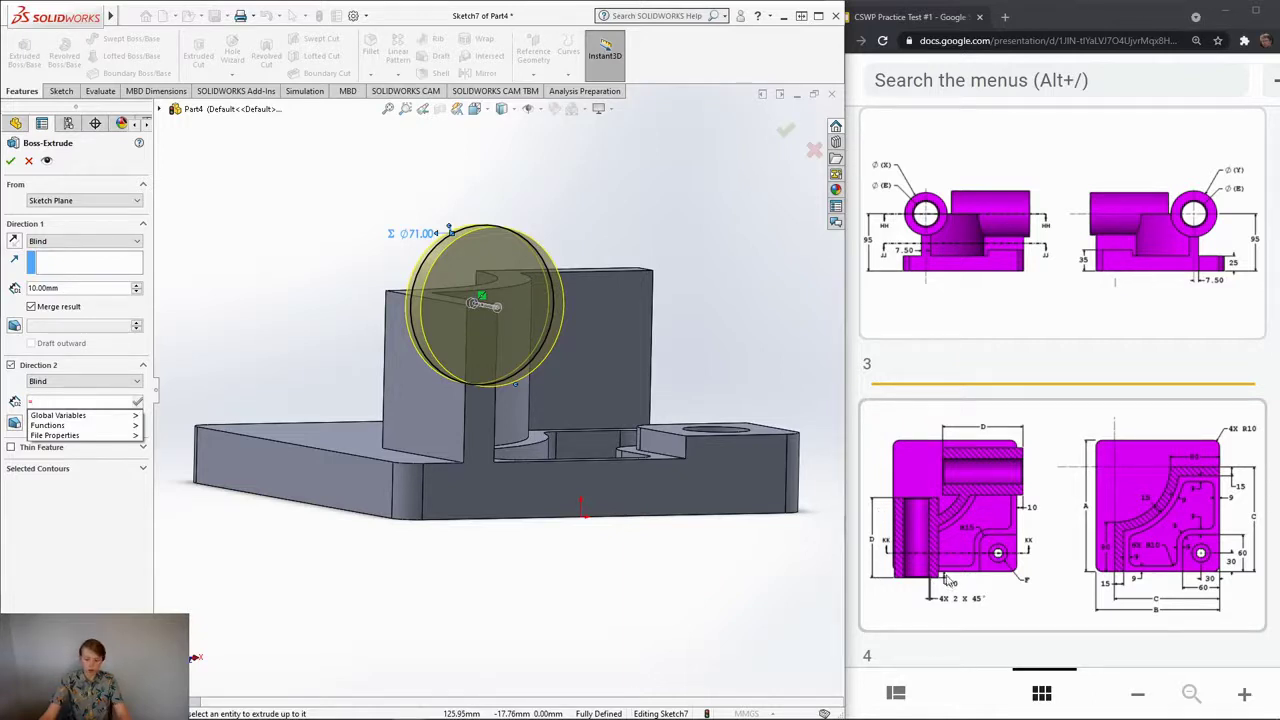
{"action": "middle_click_drag", "start_coordinate": [540, 551], "coordinate": [620, 560]}
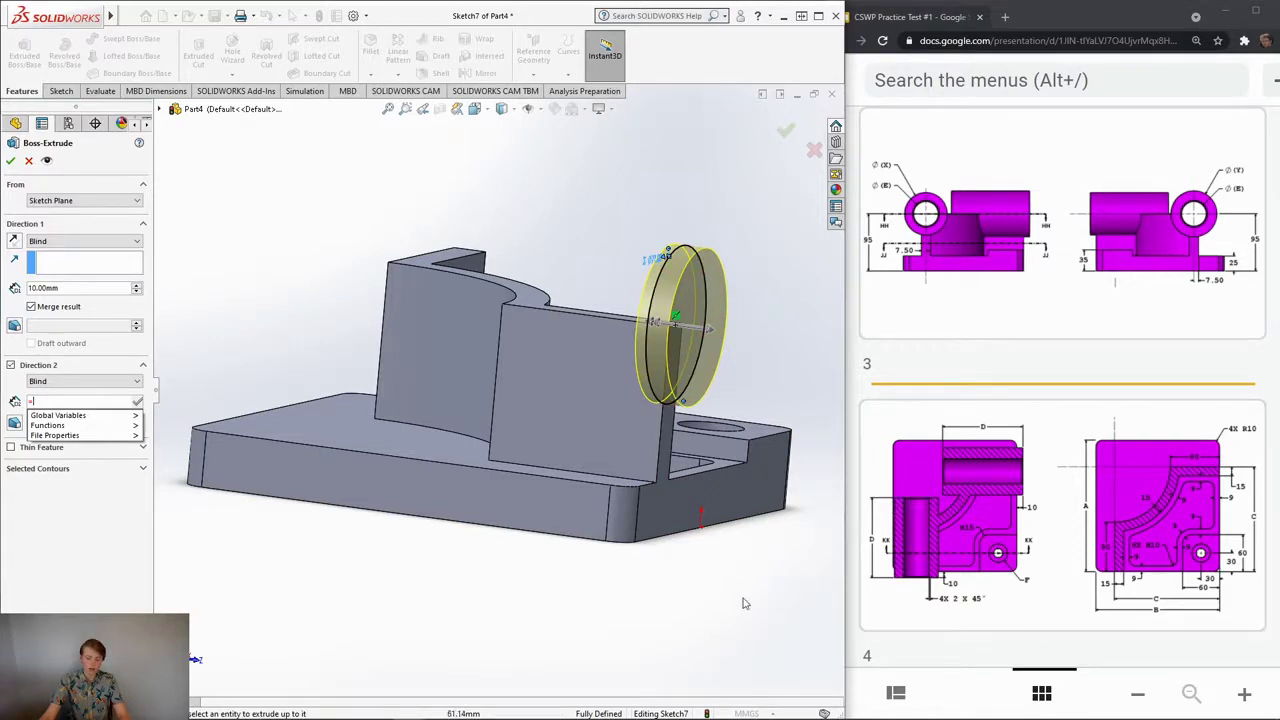
{"action": "middle_click_drag", "start_coordinate": [754, 614], "coordinate": [717, 569]}
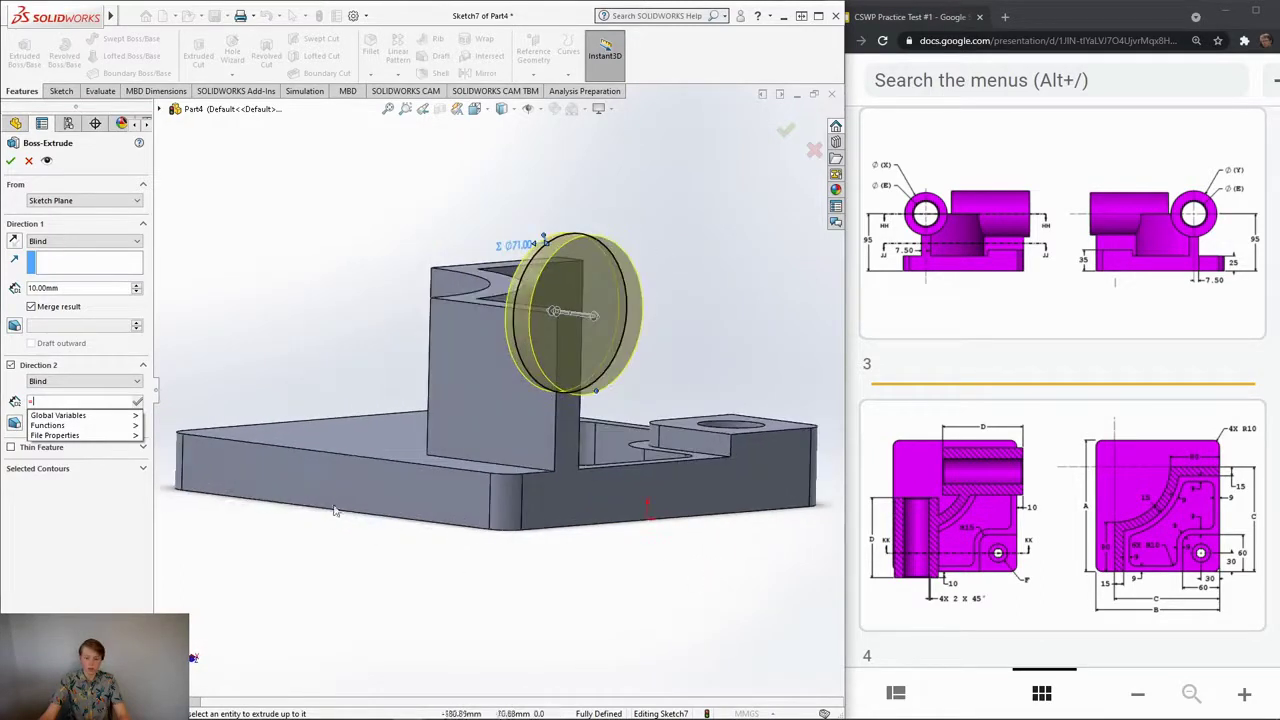
{"action": "mouse_move", "coordinate": [58, 415]}
{"action": "type", "text": "\"D\""}
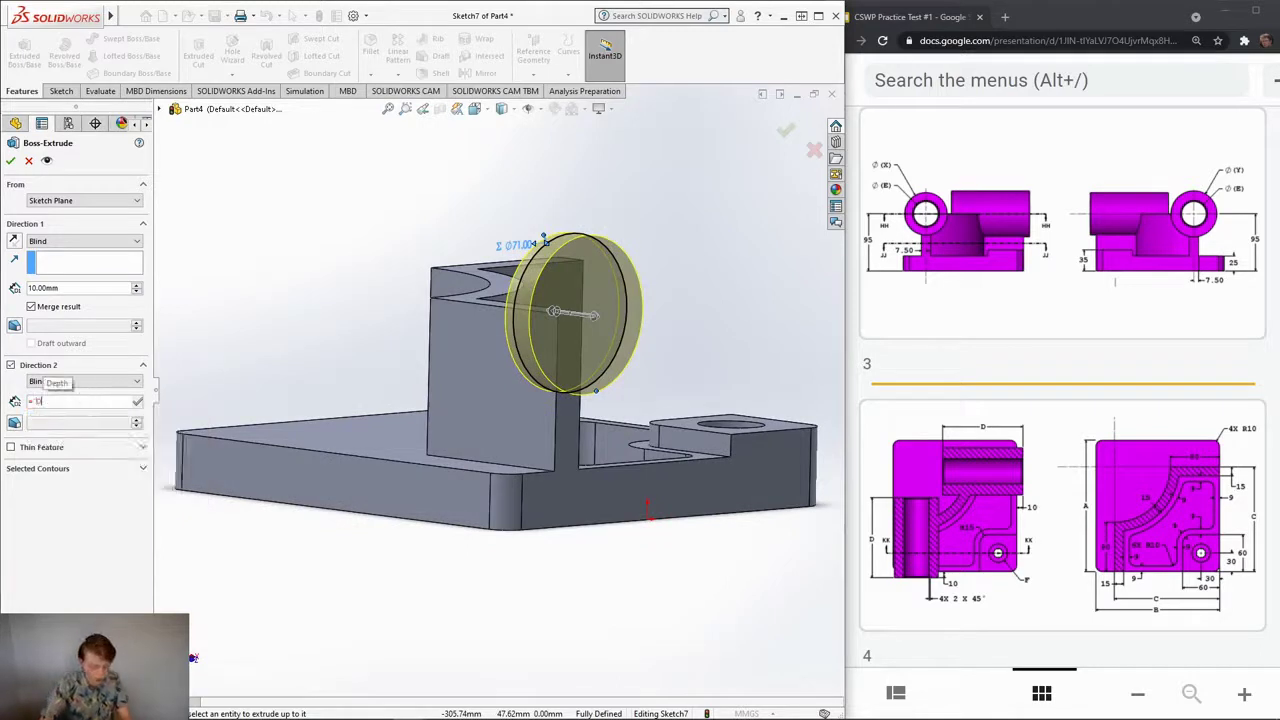
{"action": "type", "text": "-10"}
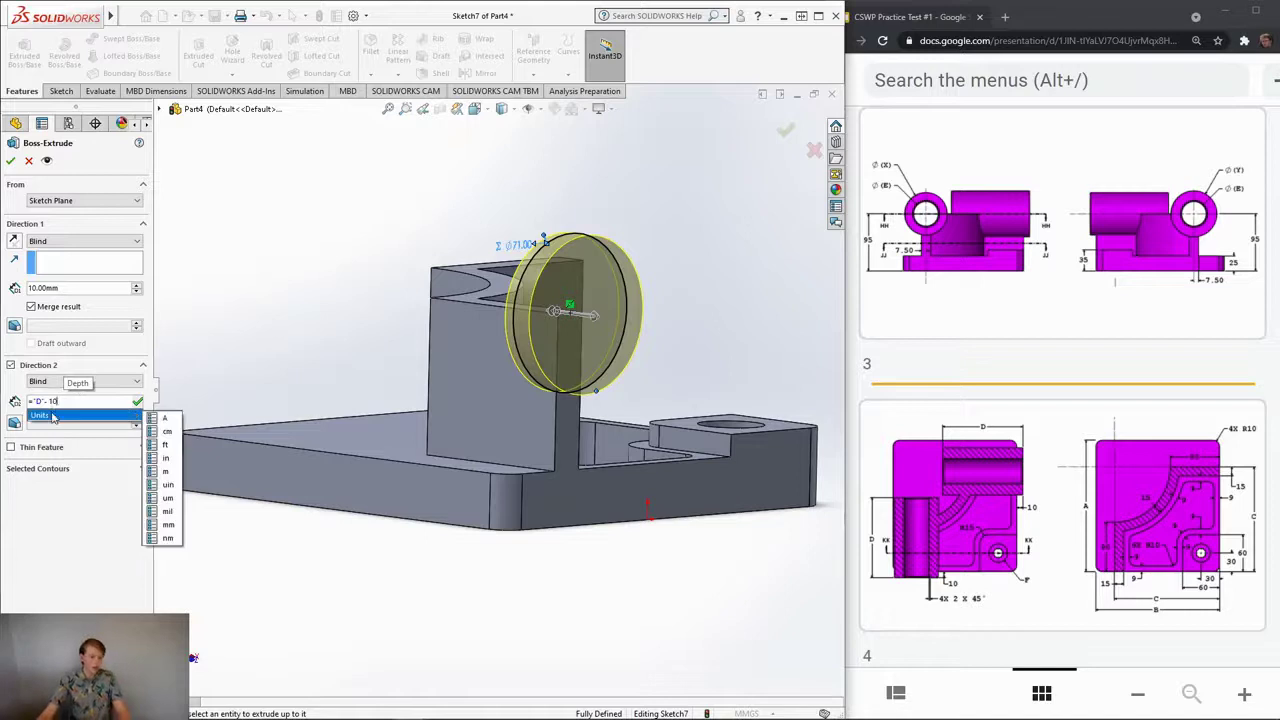
{"action": "left_click", "coordinate": [50, 402]}
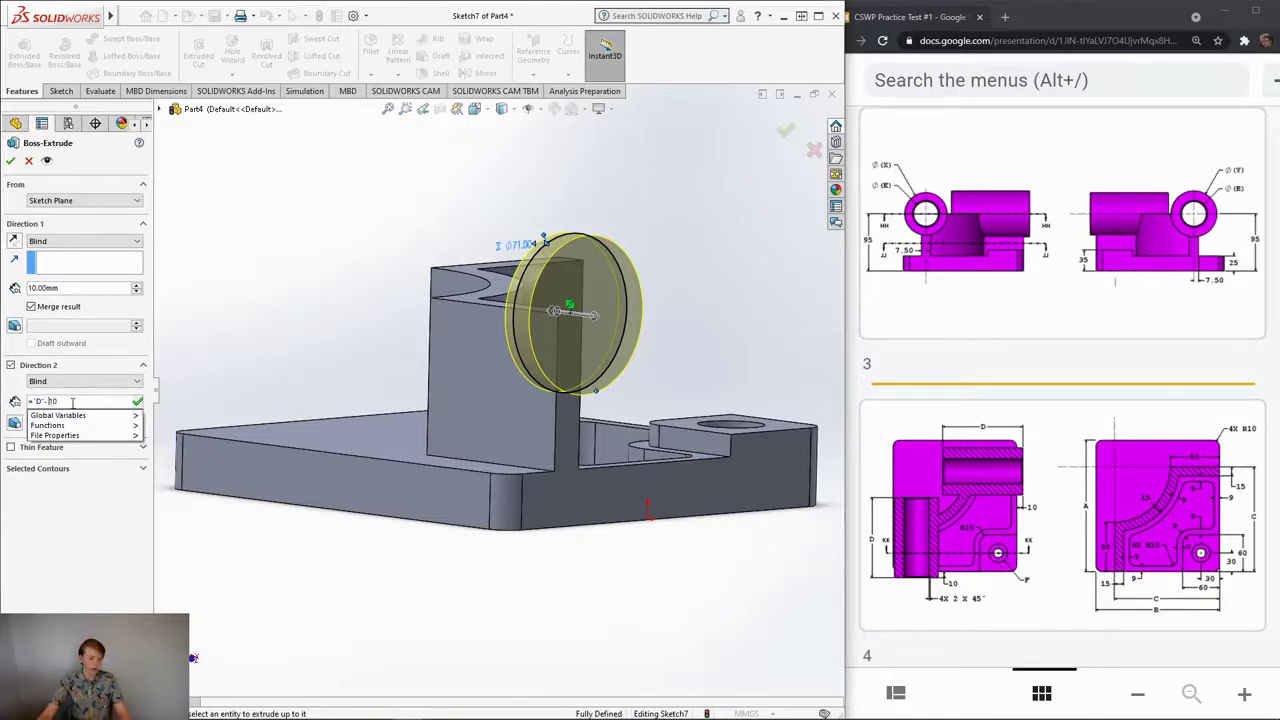
{"action": "left_click", "coordinate": [72, 401]}
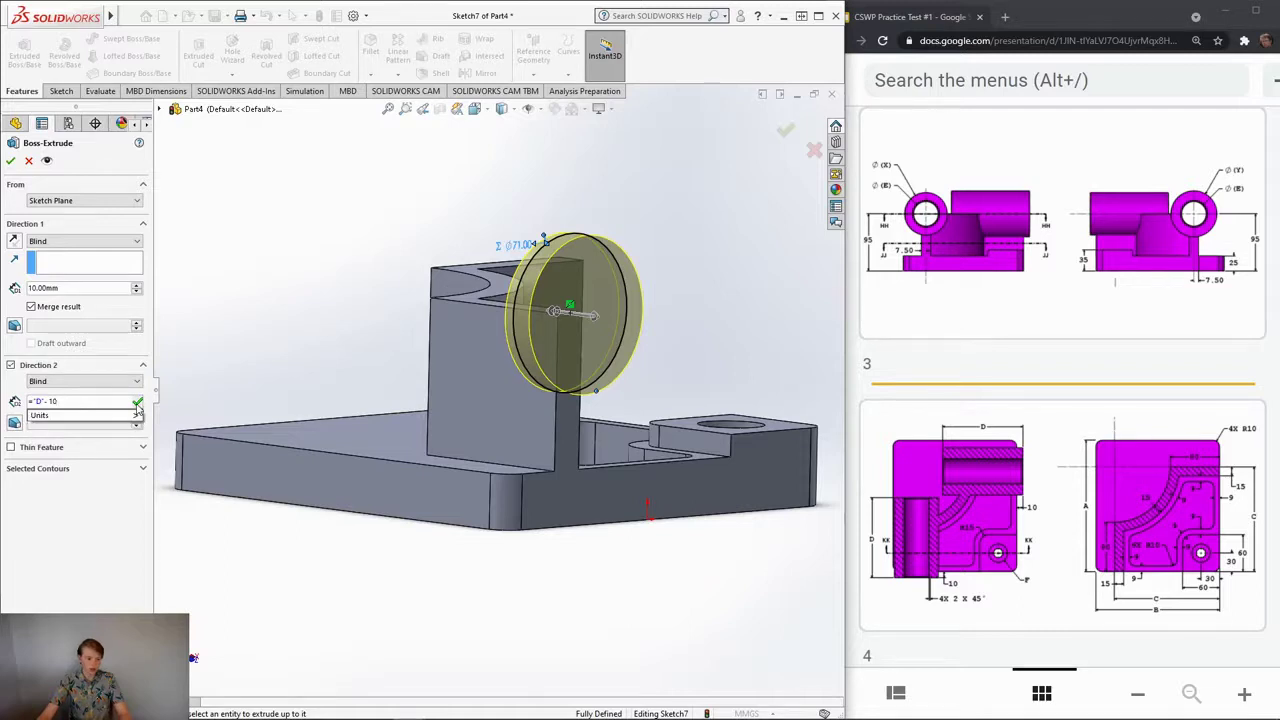
{"action": "mouse_move", "coordinate": [131, 410]}
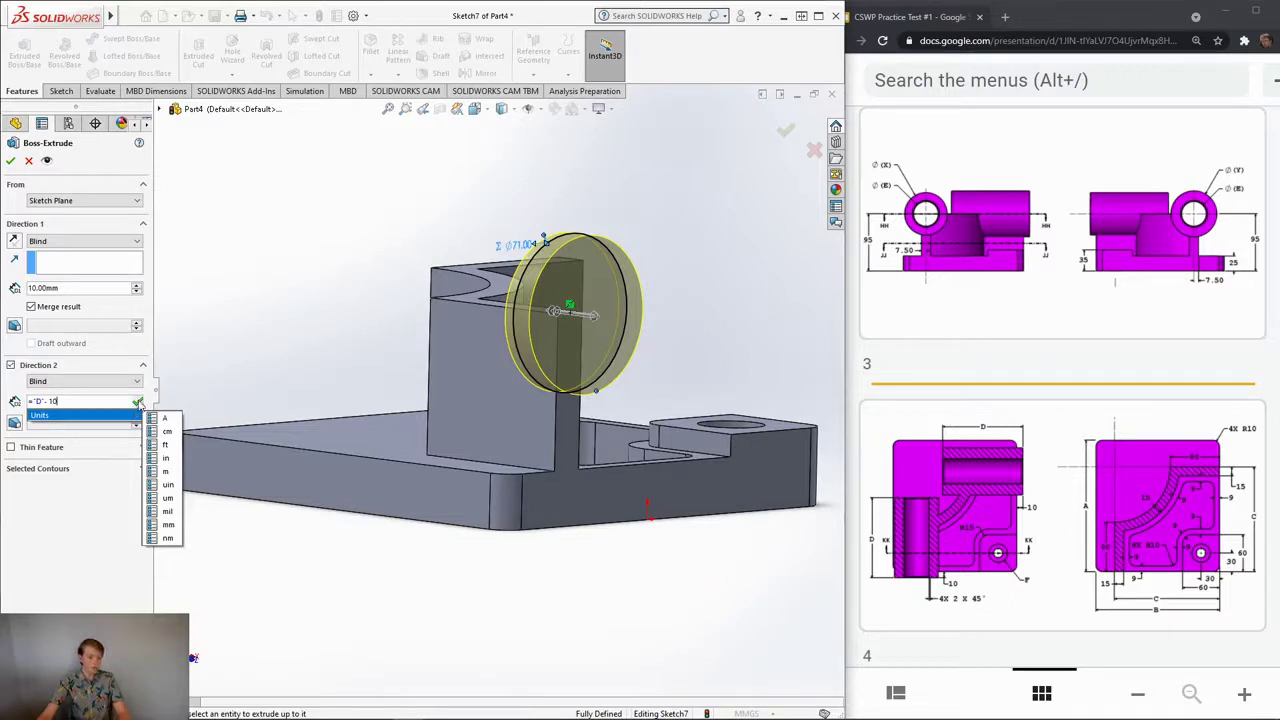
{"action": "left_click", "coordinate": [138, 401]}
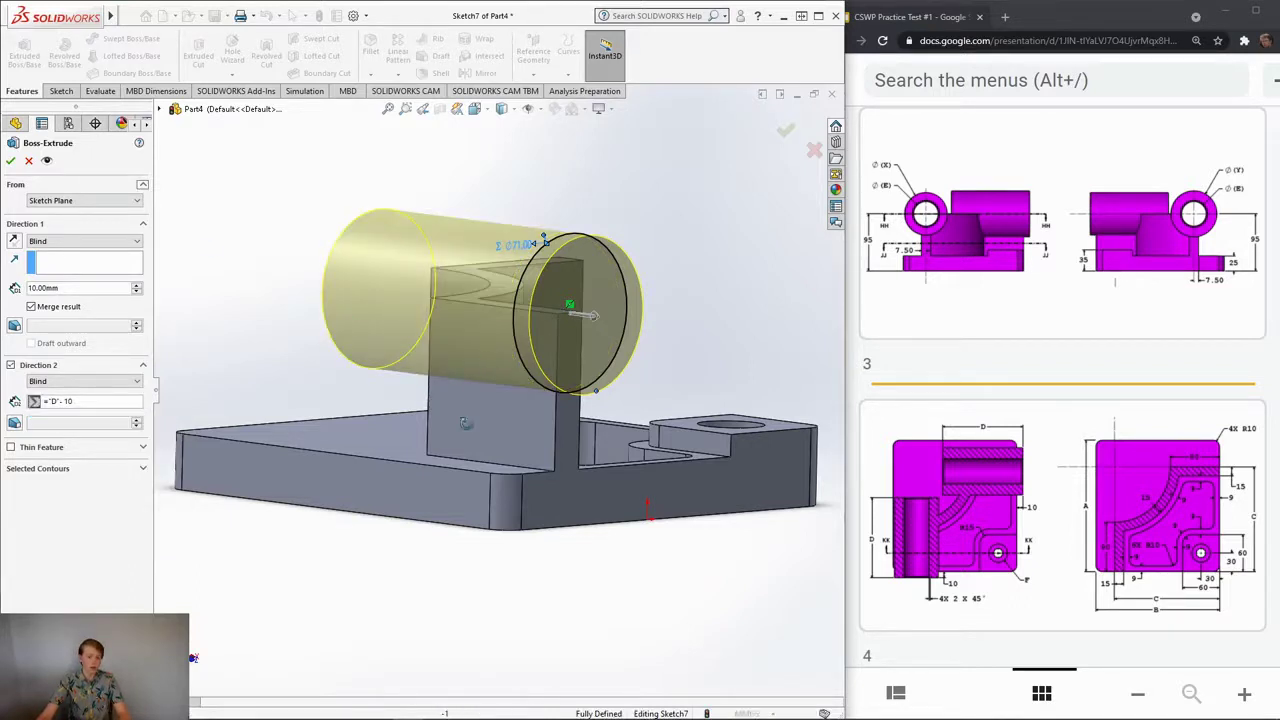
{"action": "mouse_move", "coordinate": [349, 322]}
{"action": "middle_mouse_down"}
{"action": "mouse_move", "coordinate": [510, 457]}
{"action": "mouse_move", "coordinate": [500, 450]}
{"action": "middle_mouse_up"}
{"action": "left_click", "coordinate": [10, 162]}
Step: Open a new sketch on the rib's other end face, viewed straight on
{"action": "middle_click_drag", "start_coordinate": [726, 465], "coordinate": [605, 497]}
{"action": "left_click", "coordinate": [61, 91]}
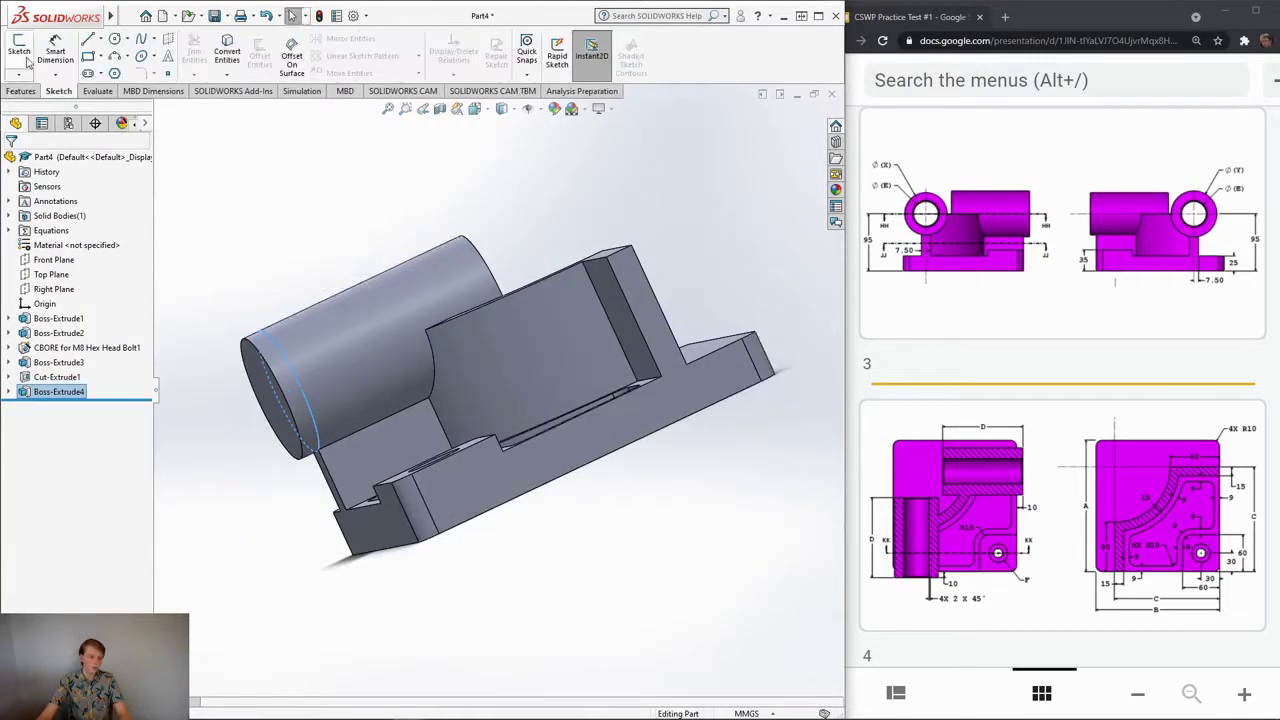
{"action": "left_click", "coordinate": [19, 50]}
{"action": "left_click", "coordinate": [648, 312]}
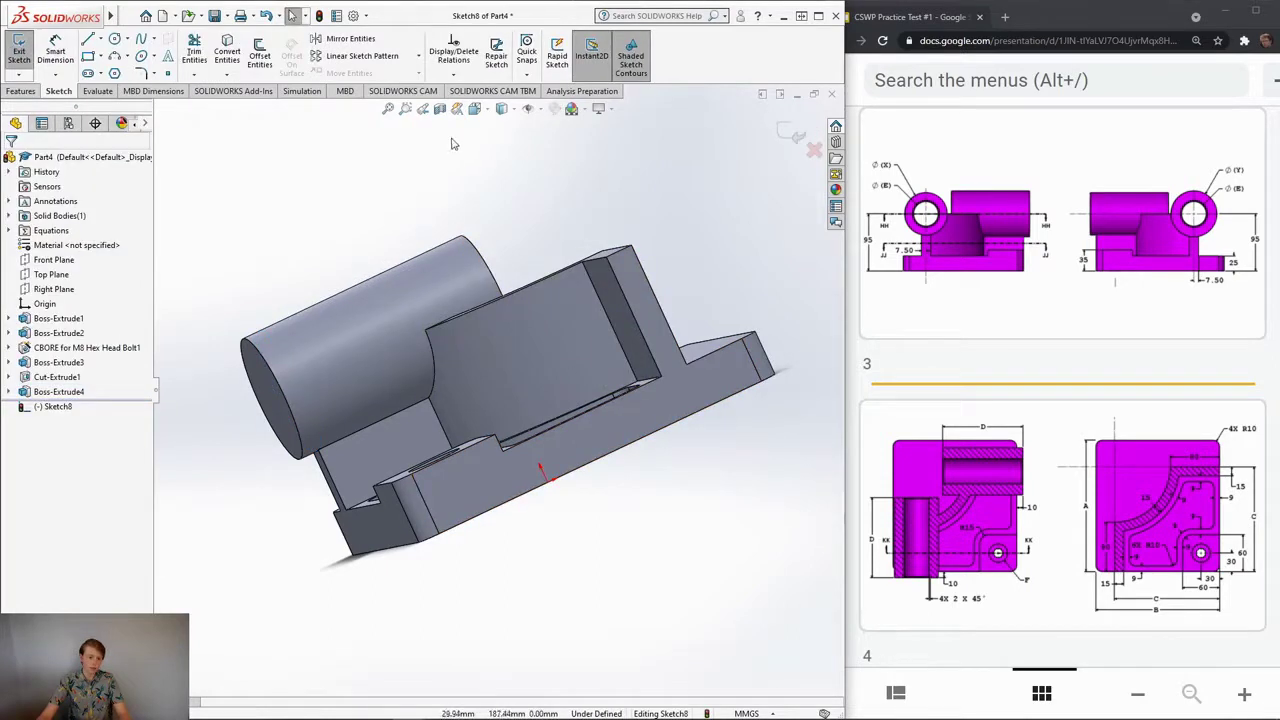
{"action": "key", "text": "space"}
{"action": "left_click", "coordinate": [478, 396]}
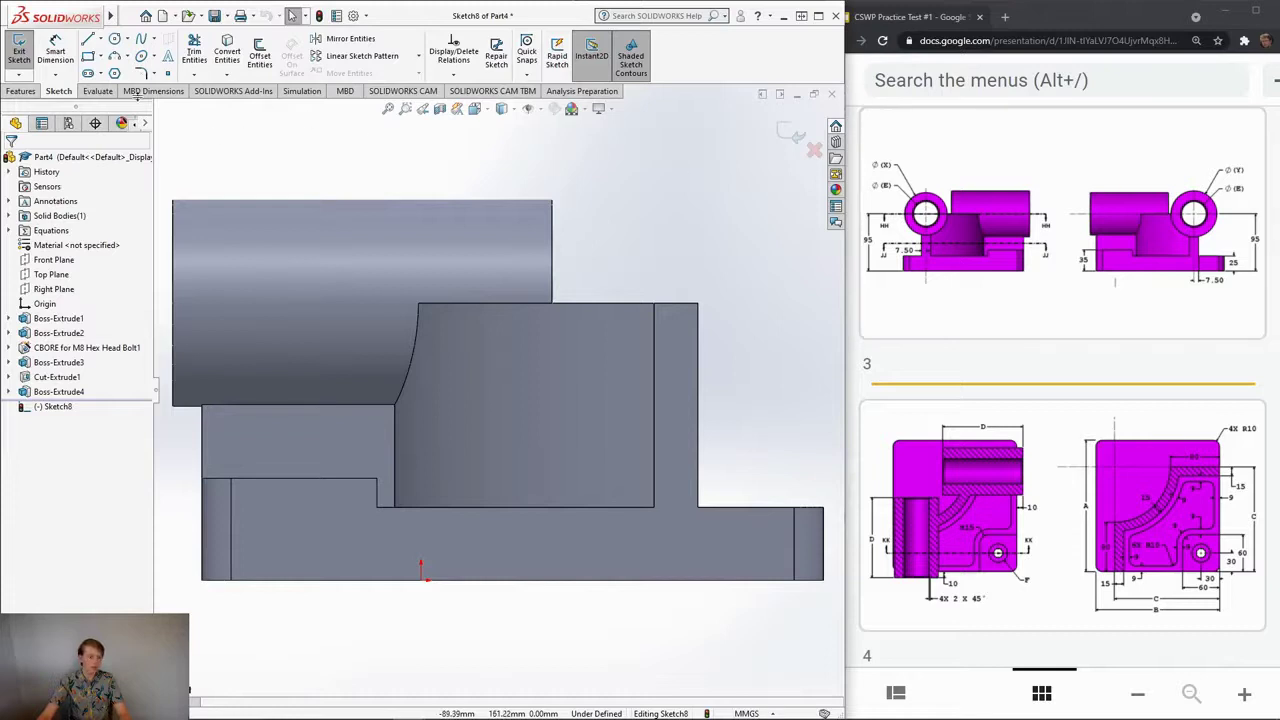
Step: Sketch a circle about 99 mm in diameter centred on the midpoint of this rib end face's top edge
{"action": "left_click", "coordinate": [114, 38]}
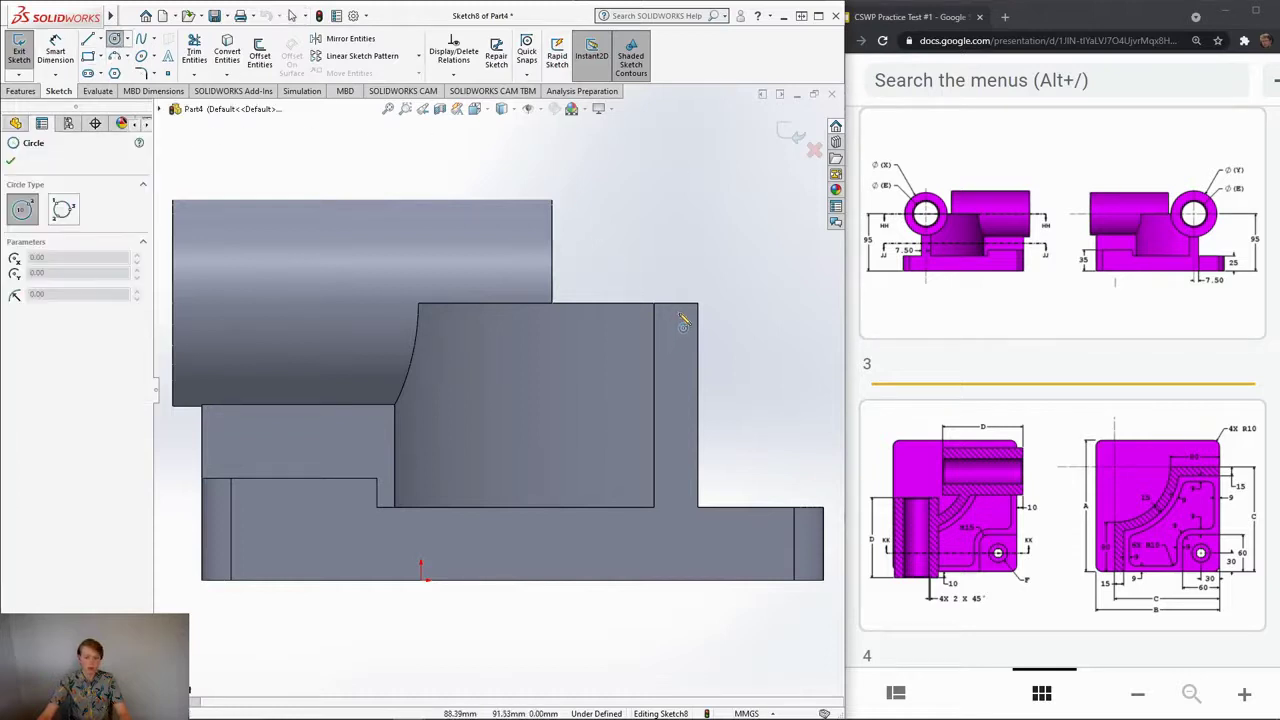
{"action": "left_click", "coordinate": [675, 302]}
{"action": "left_click", "coordinate": [675, 158]}
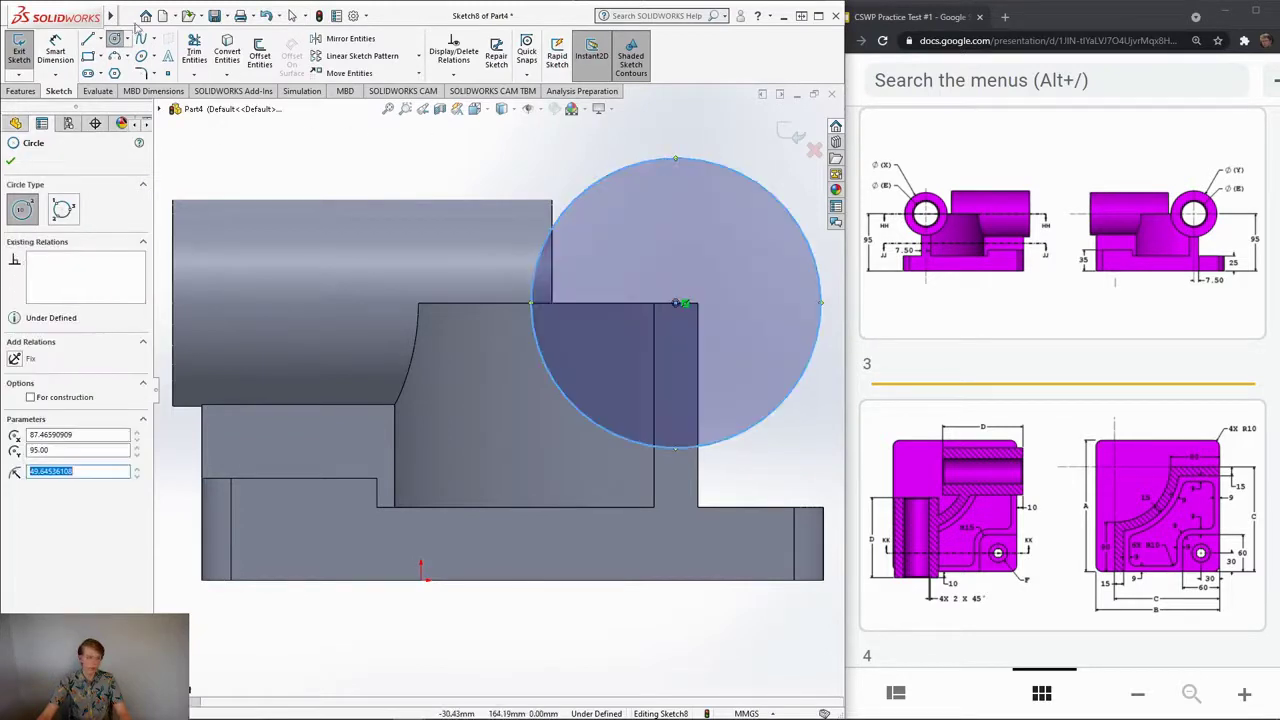
Step: Dimension the circle's diameter with an equation linked to the global variable "Y"
{"action": "left_click", "coordinate": [60, 52]}
{"action": "left_click", "coordinate": [580, 196]}
{"action": "left_click", "coordinate": [530, 152]}
{"action": "type", "text": "=\""}
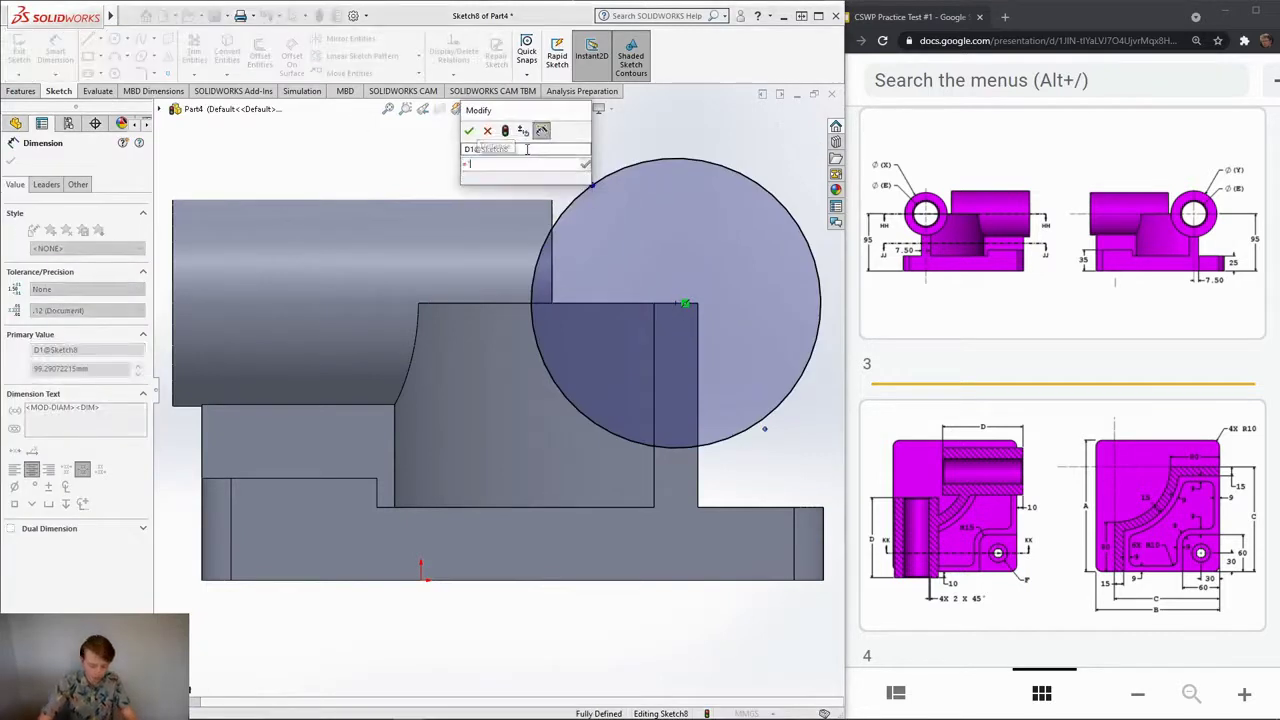
{"action": "type", "text": "Y\""}
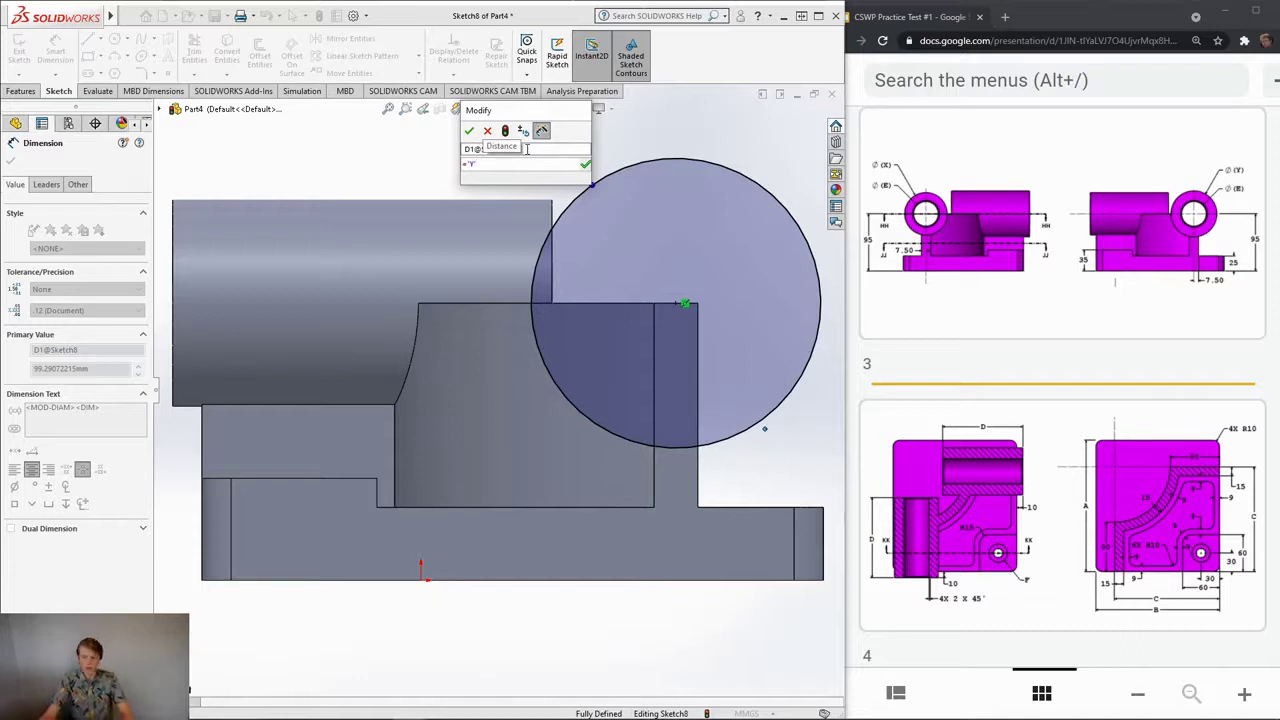
{"action": "left_click", "coordinate": [468, 131]}
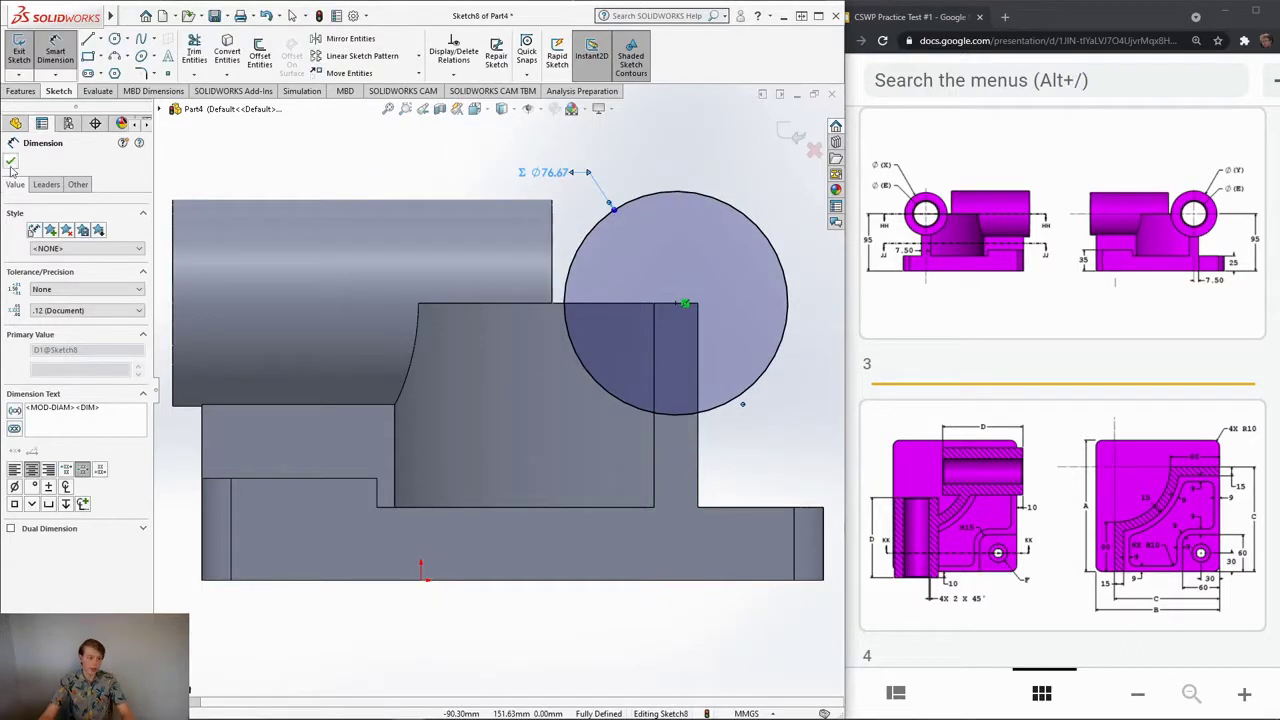
{"action": "left_click", "coordinate": [11, 160]}
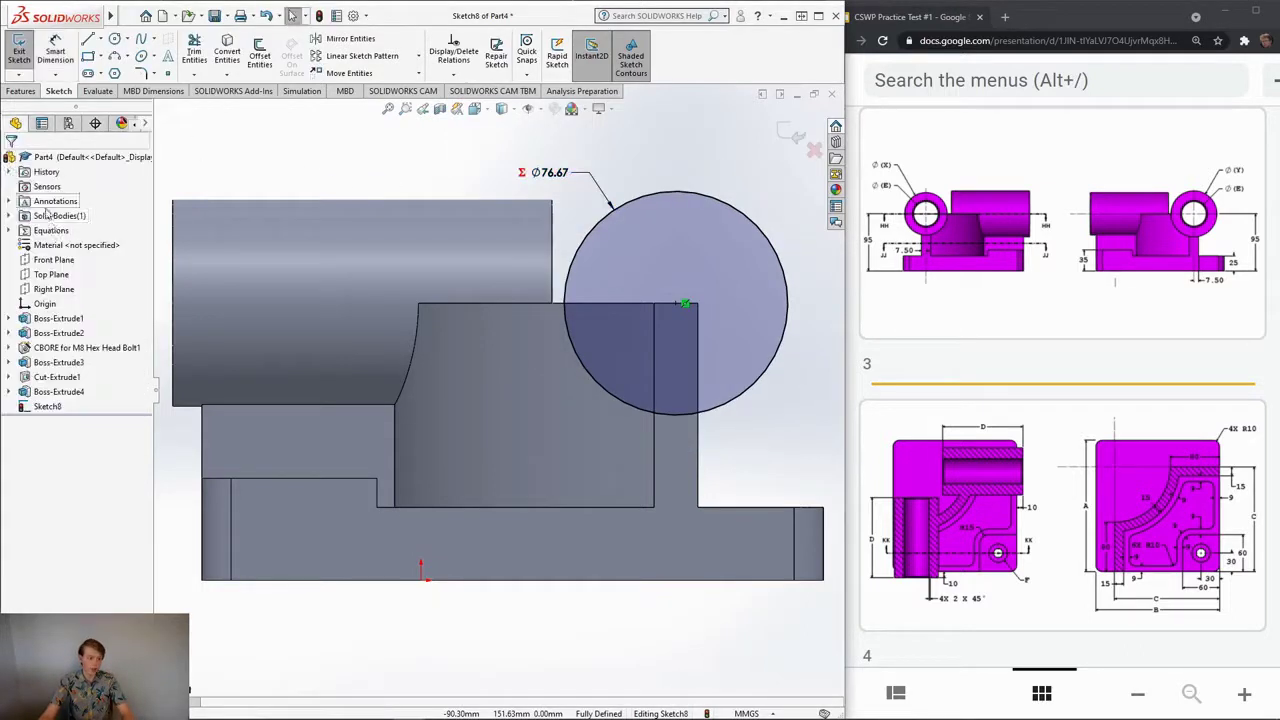
Step: Extrude the circle as a boss, 10 mm outward and by the equation "D"-10 in the second direction along the rib
{"action": "left_click", "coordinate": [24, 91]}
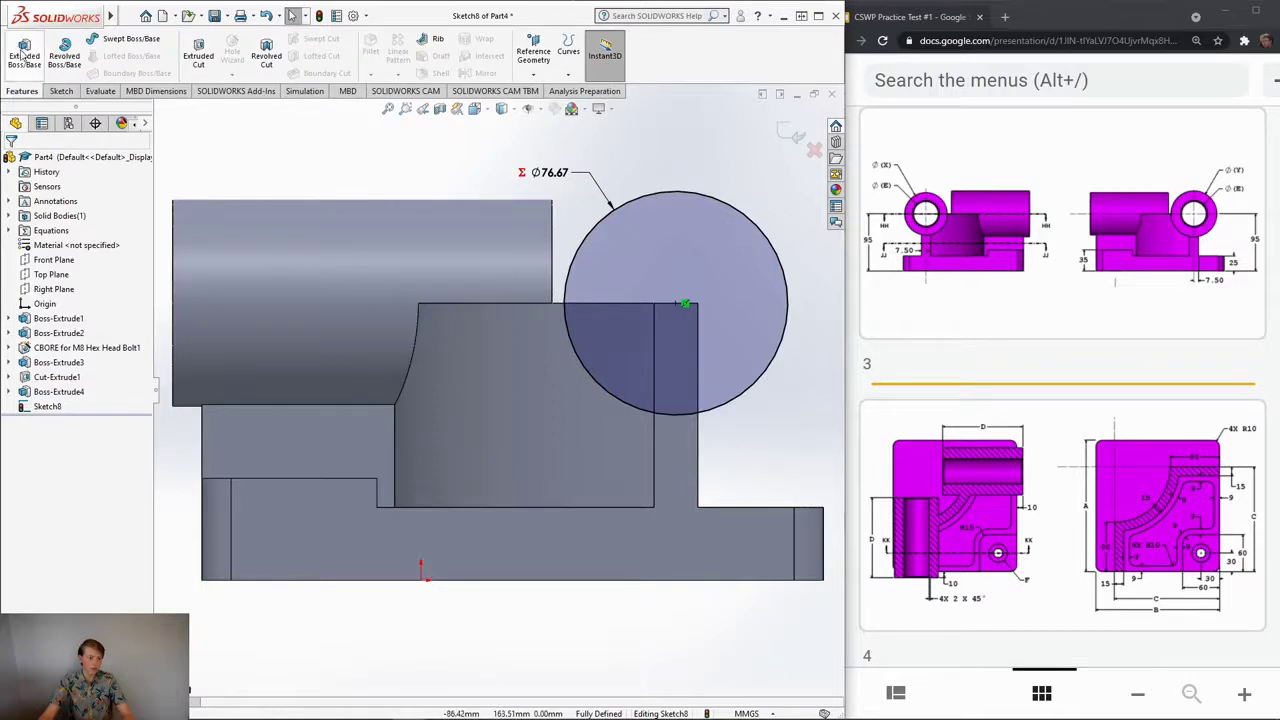
{"action": "left_click", "coordinate": [24, 50]}
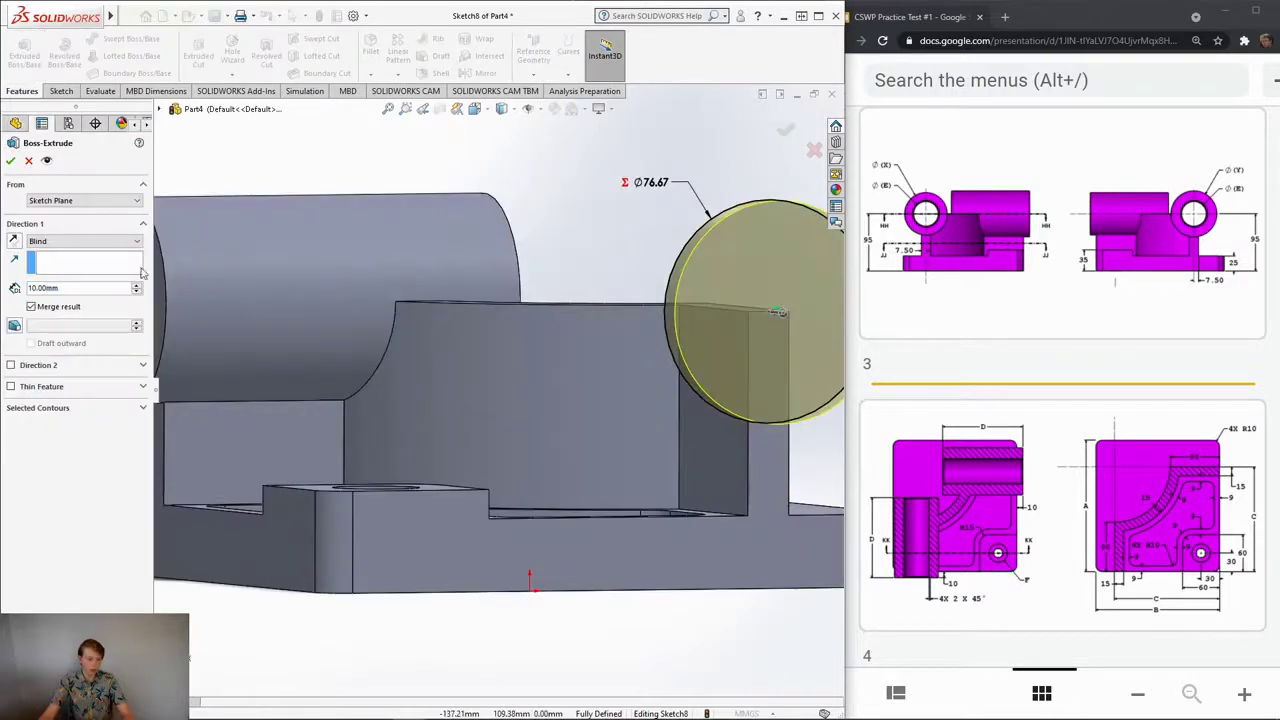
{"action": "left_click", "coordinate": [10, 365]}
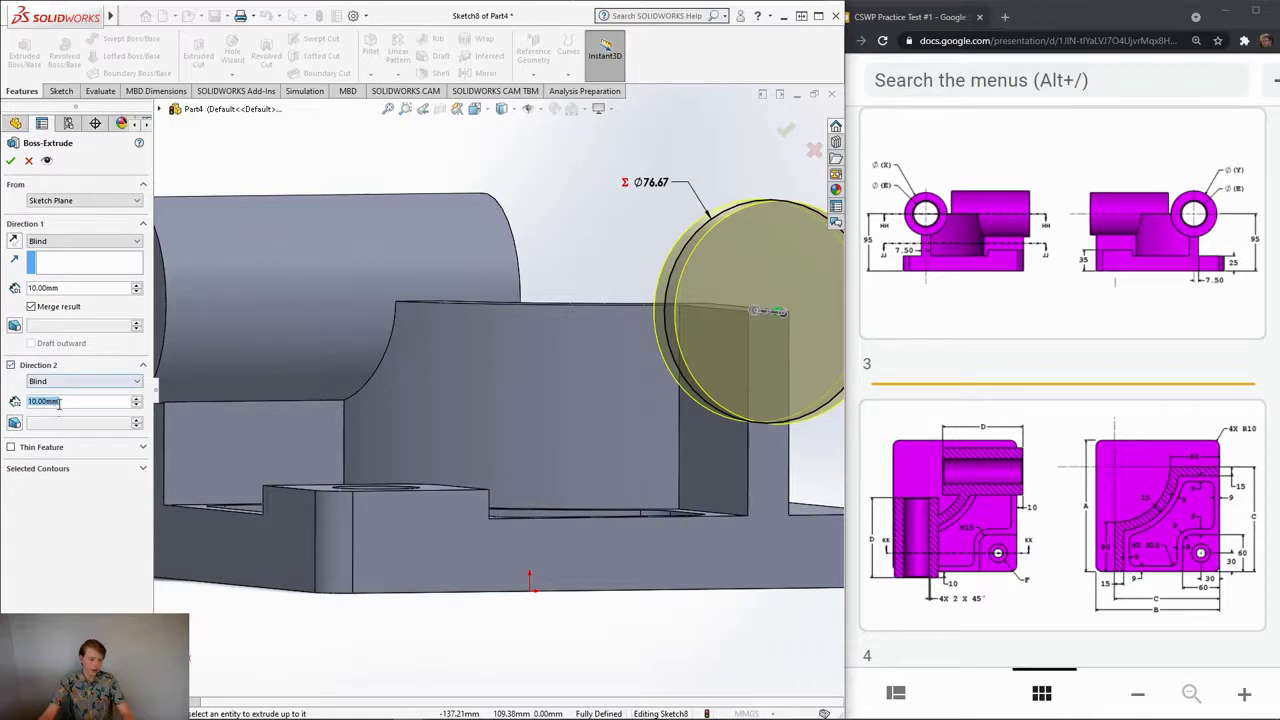
{"action": "type", "text": "=\"D\""}
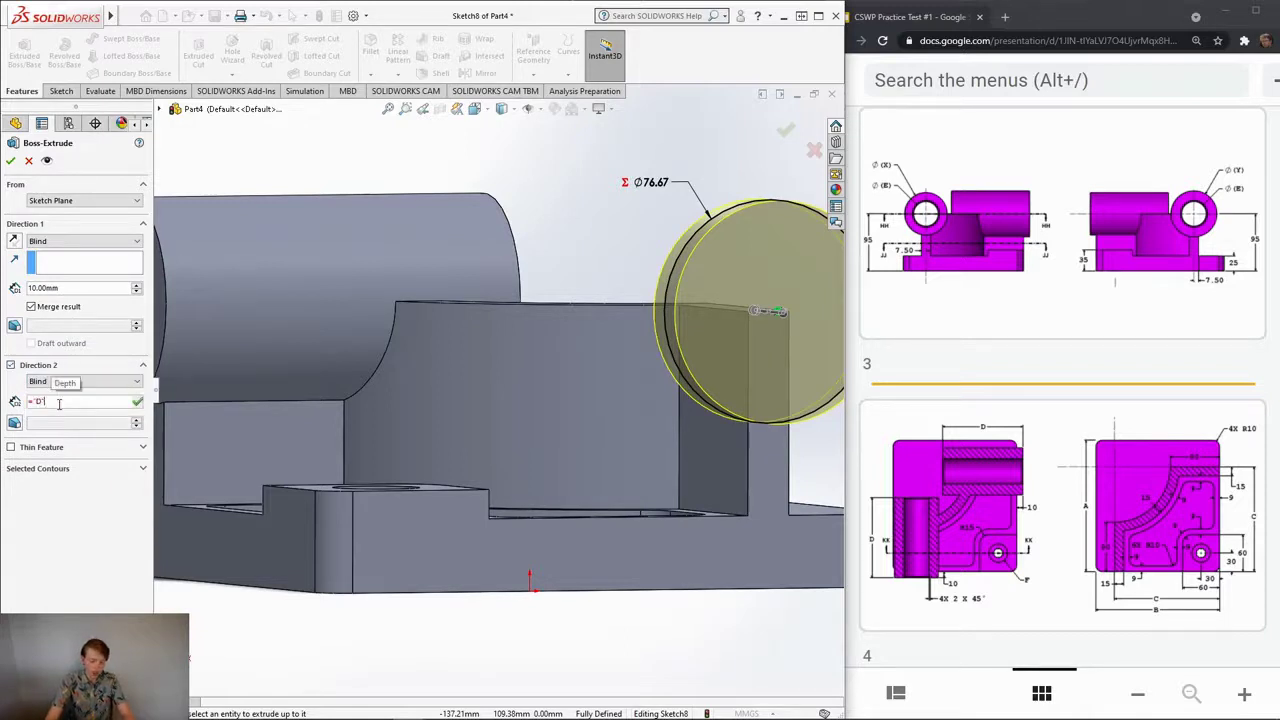
{"action": "type", "text": "-1"}
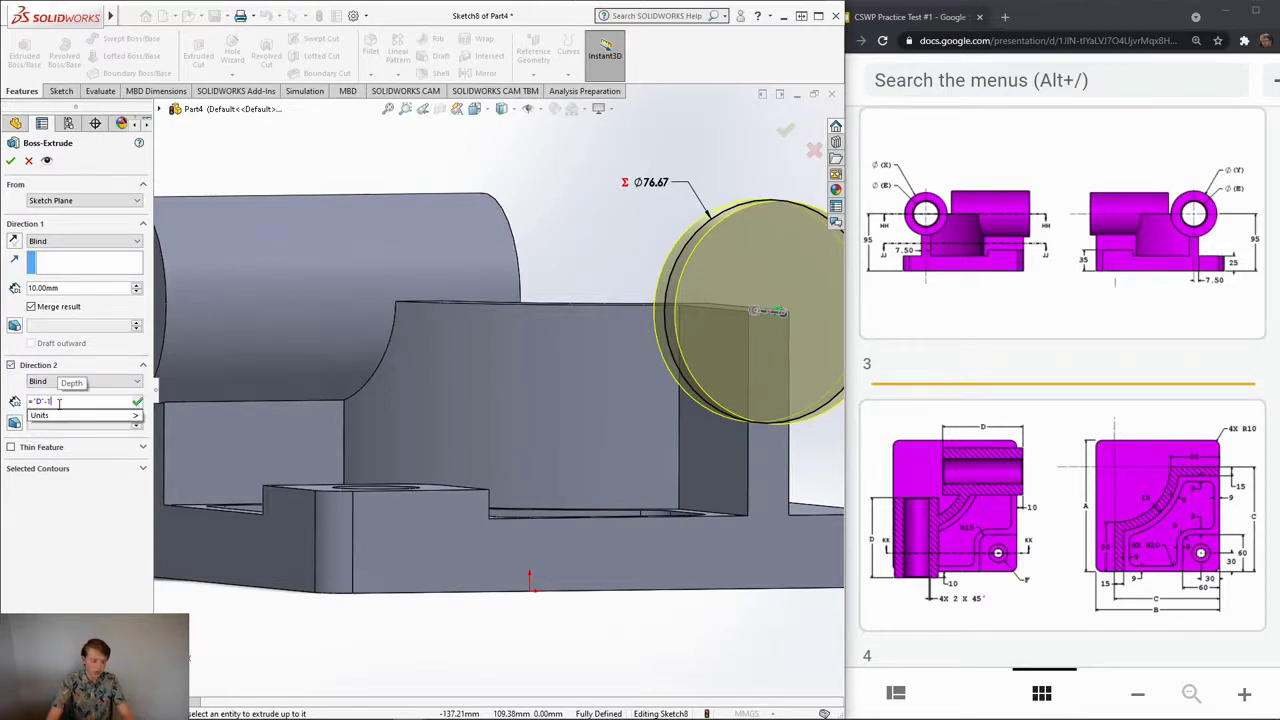
{"action": "key", "text": "BackSpace"}
{"action": "type", "text": "10"}
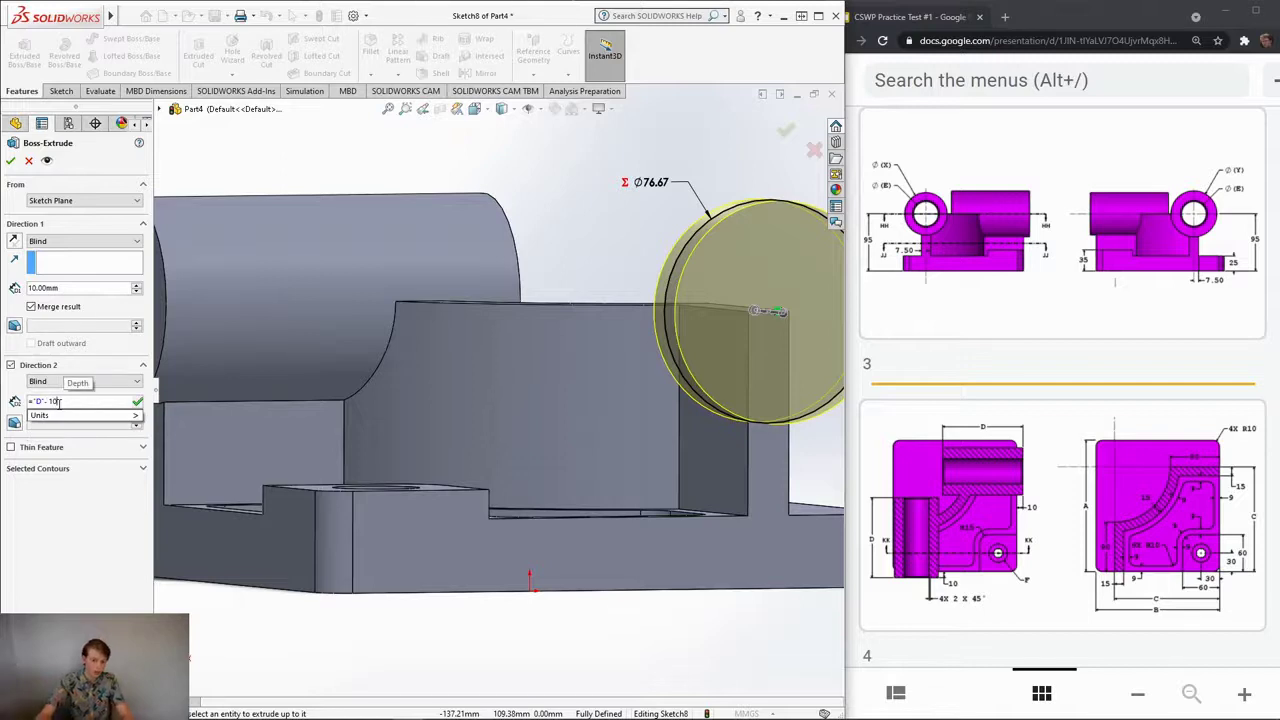
{"action": "left_click", "coordinate": [138, 401]}
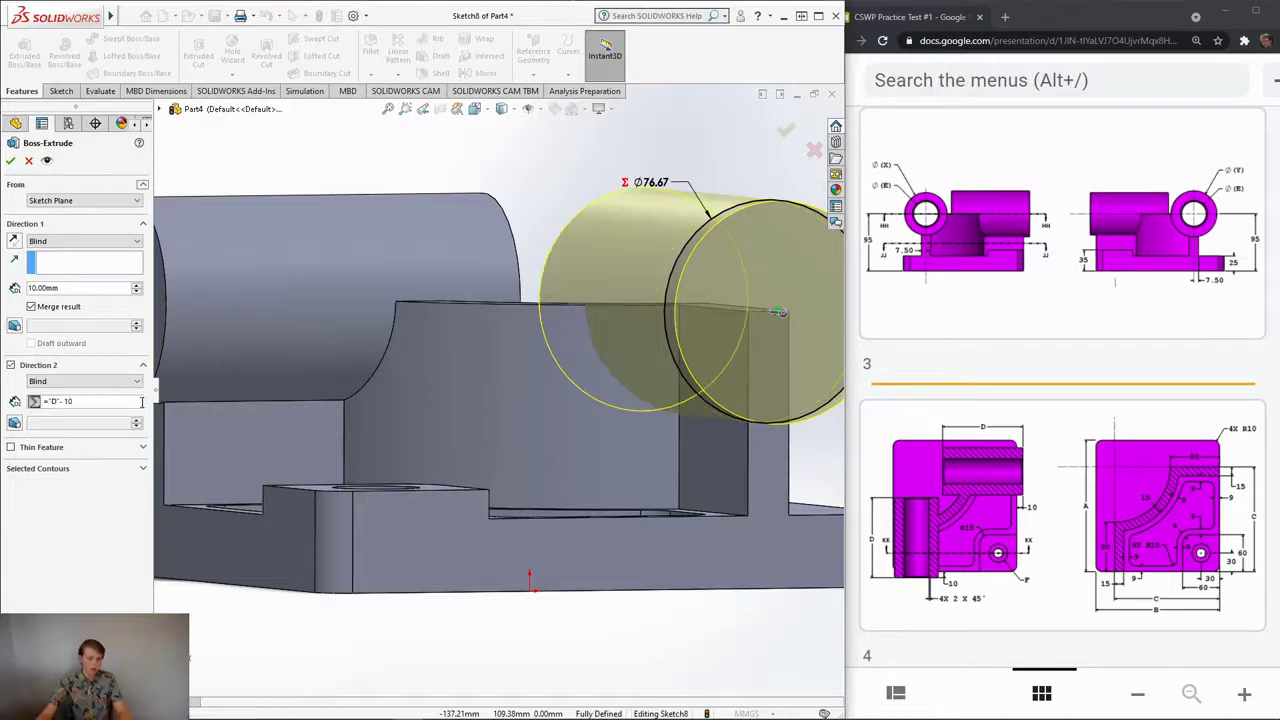
{"action": "left_click", "coordinate": [10, 160]}
Step: Open a new sketch on the outer end face of the second cylinder, viewed straight on
{"action": "scroll", "coordinate": [565, 372], "scroll_direction": "up", "scroll_amount": 5}
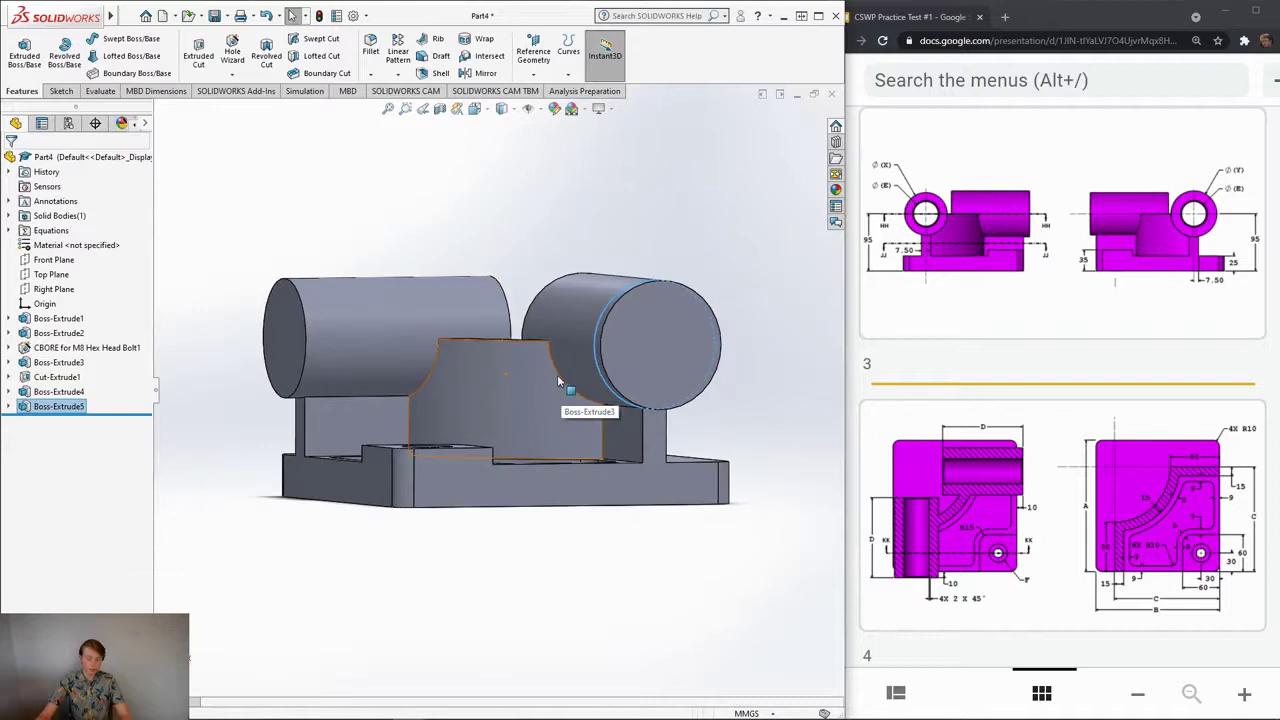
{"action": "middle_click_drag", "start_coordinate": [565, 372], "coordinate": [538, 396]}
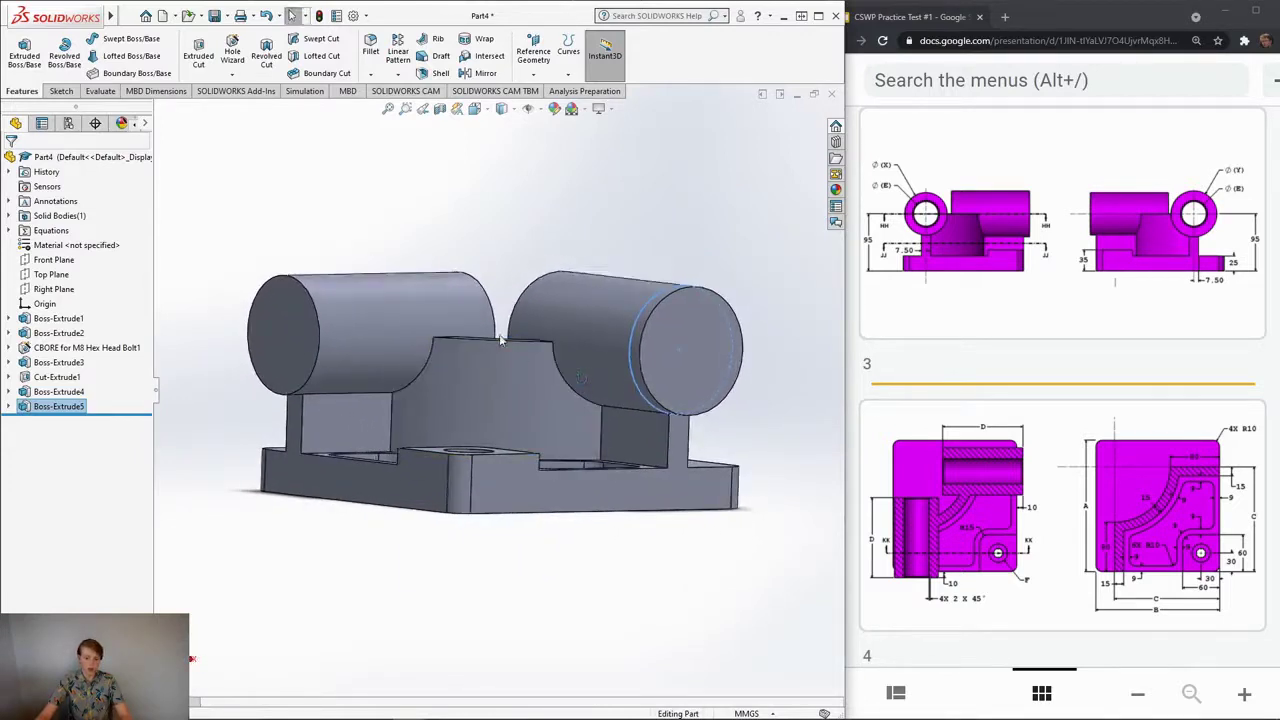
{"action": "left_click", "coordinate": [63, 92]}
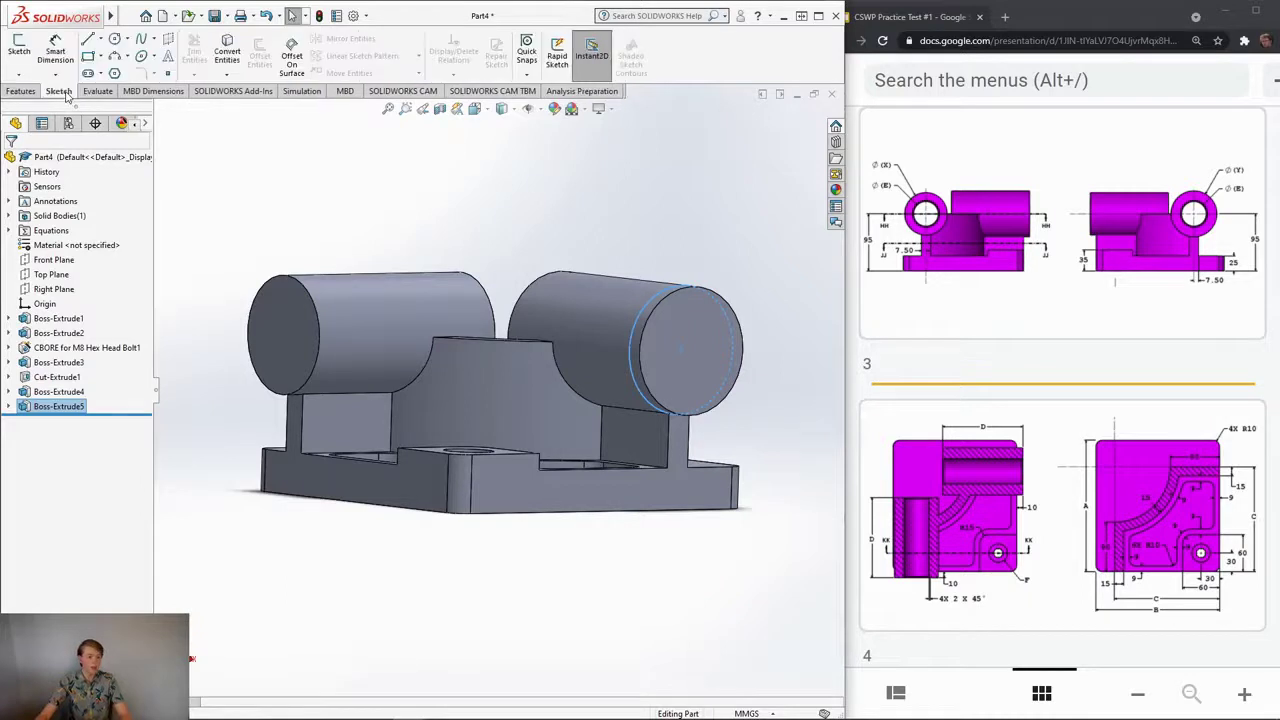
{"action": "left_click", "coordinate": [20, 62]}
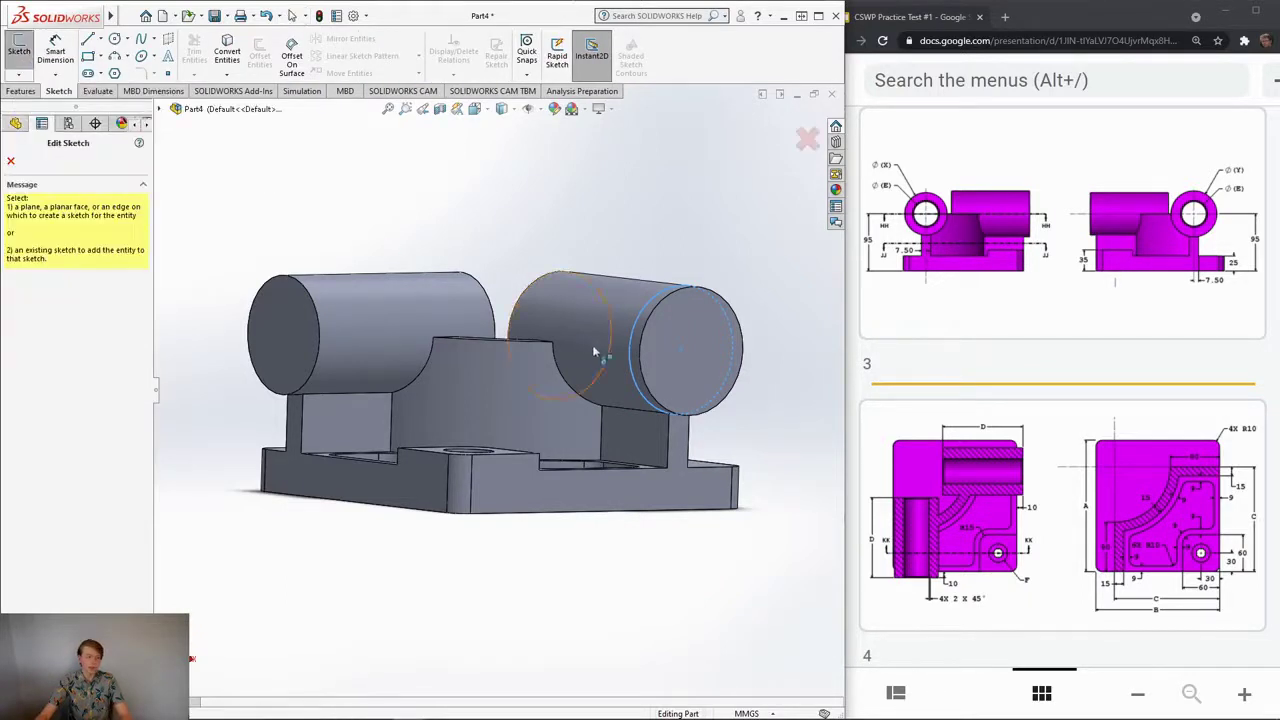
{"action": "left_click", "coordinate": [695, 370]}
{"action": "key", "text": "space"}
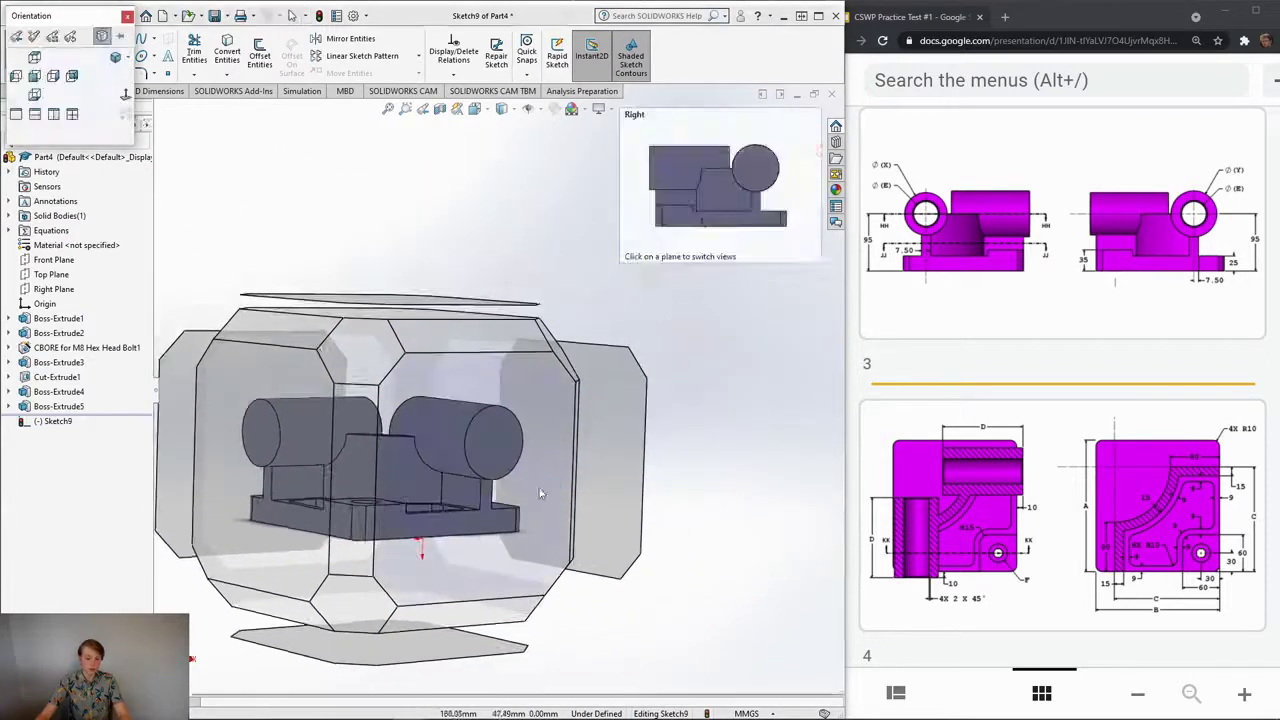
{"action": "left_click", "coordinate": [532, 487]}
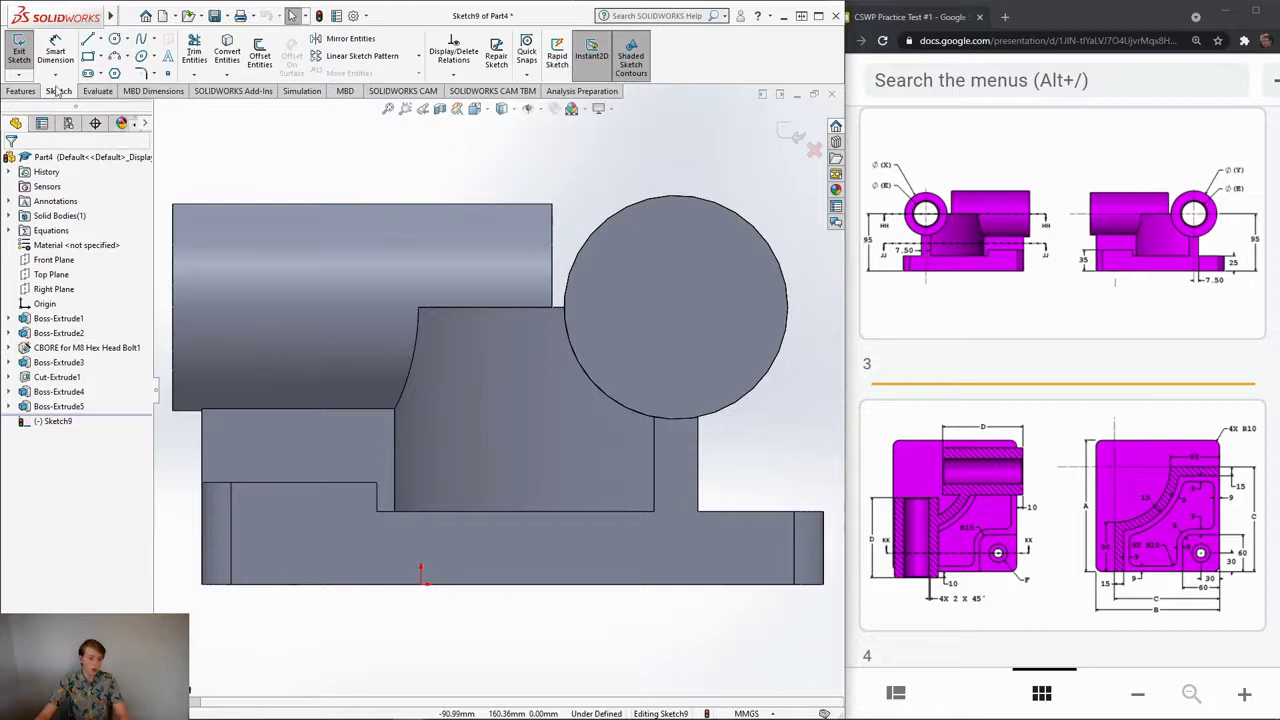
Step: Sketch a circle about 52 mm in diameter concentric with the second cylinder's end face
{"action": "left_click", "coordinate": [115, 38]}
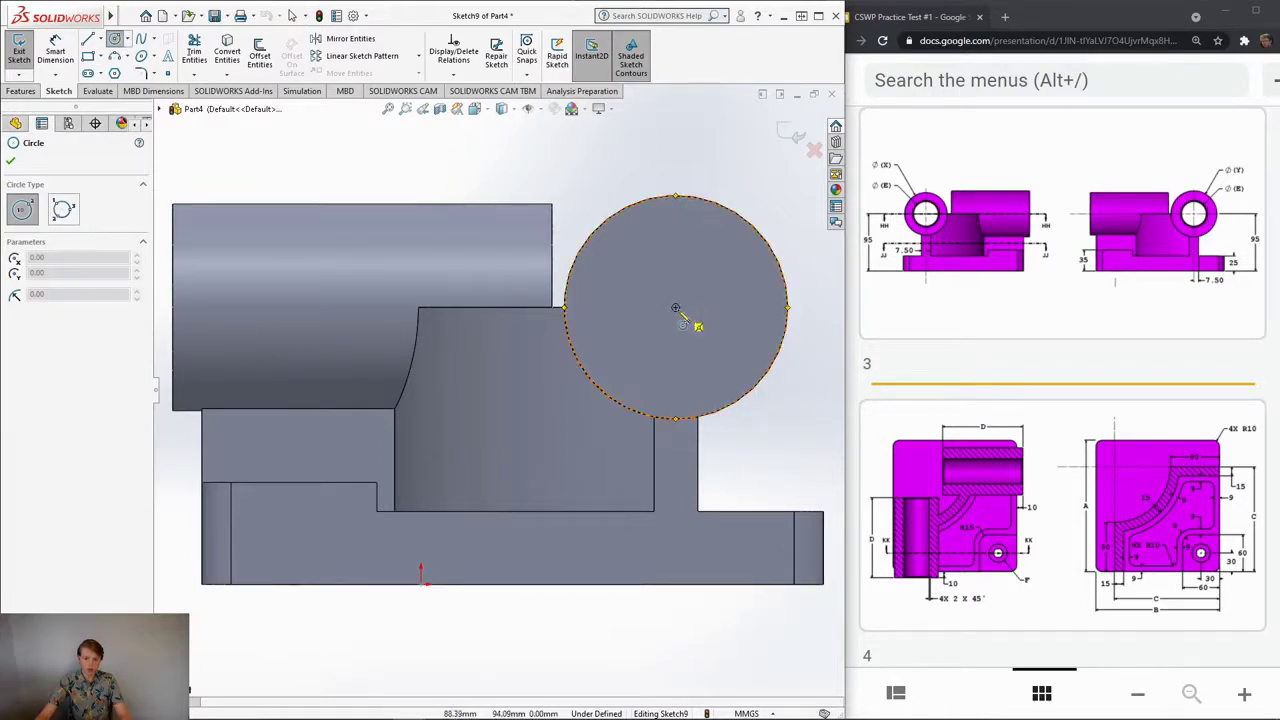
{"action": "left_click", "coordinate": [675, 306]}
{"action": "left_click", "coordinate": [676, 240]}
Step: Dimension the diameter of the inner circle on the second cylinder's end face
{"action": "key", "text": "Escape"}
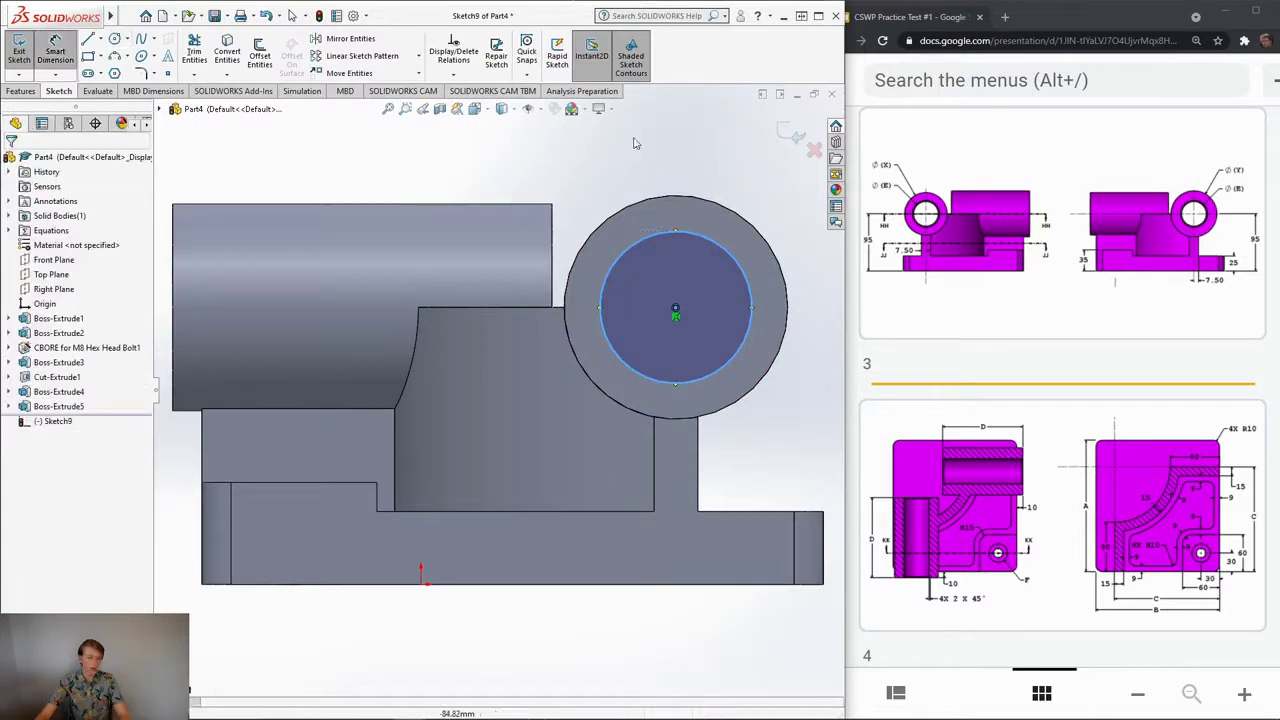
{"action": "left_click", "coordinate": [628, 247]}
{"action": "left_click", "coordinate": [610, 180]}
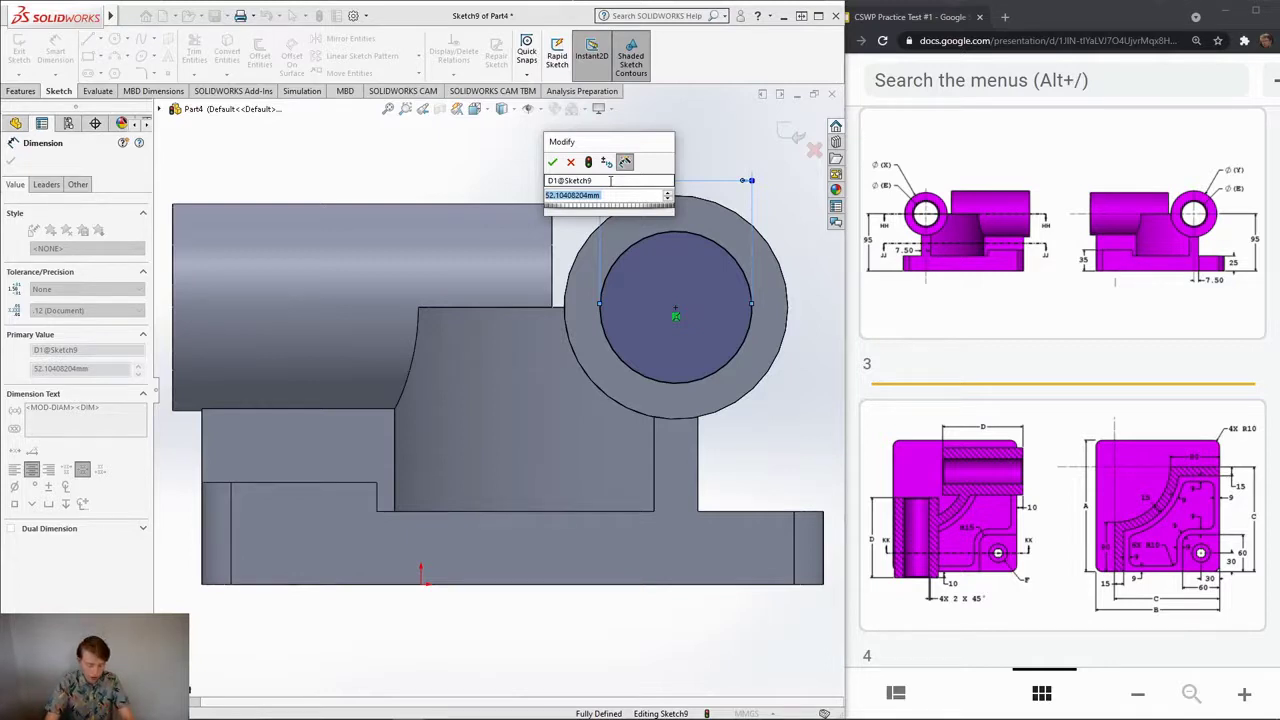
Step: Set the diameter of the circle on the cylinder's end face equal to the global variable E
{"action": "type", "text": "="}
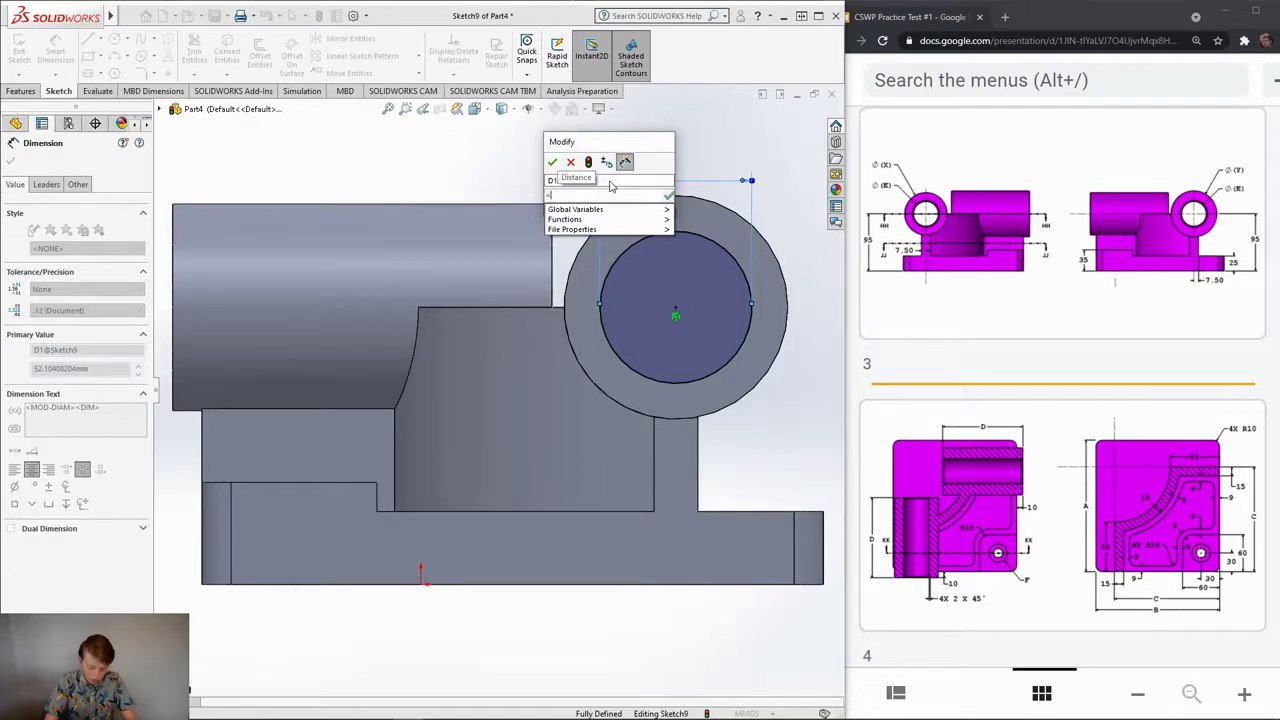
{"action": "type", "text": "\"E\""}
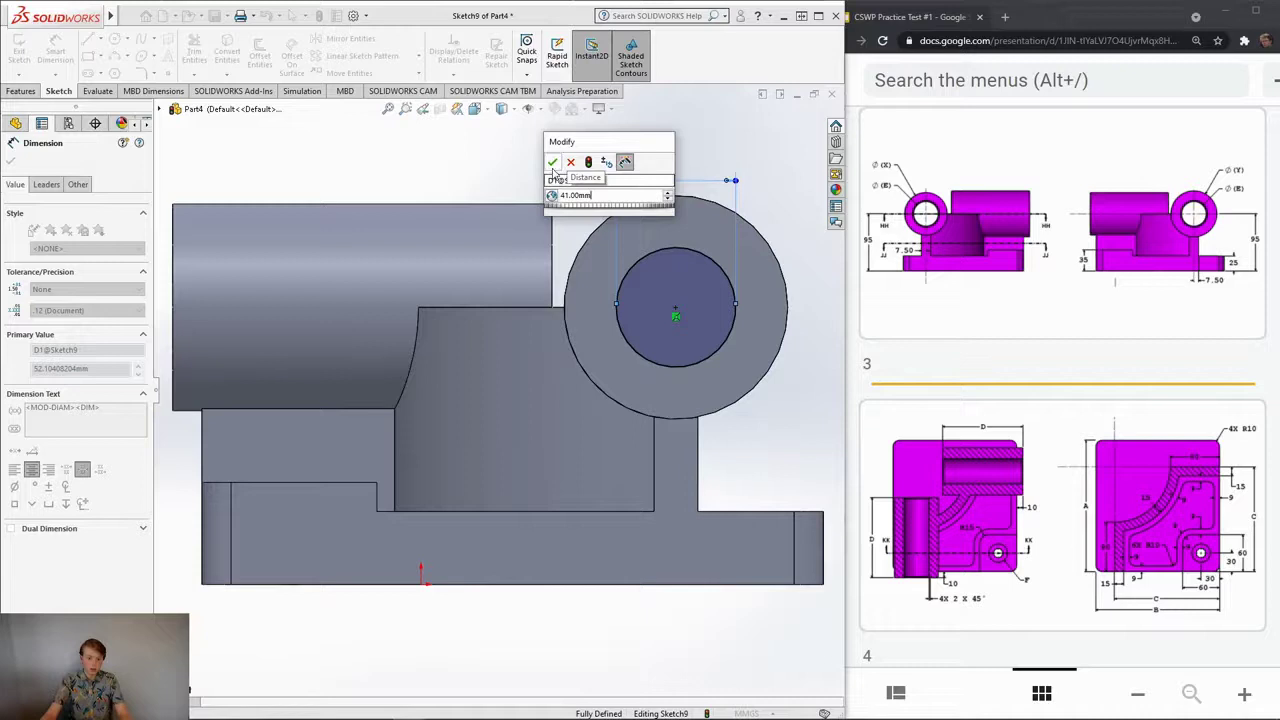
{"action": "key", "text": "Return"}
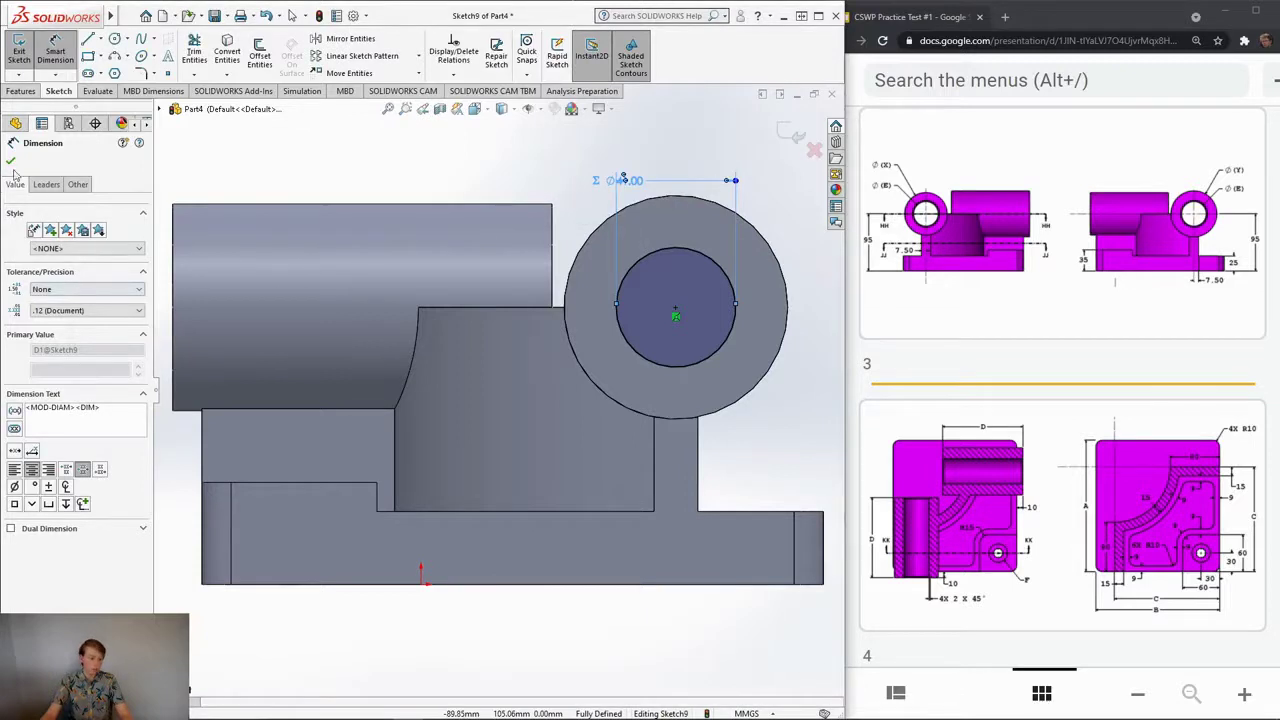
{"action": "left_click", "coordinate": [11, 166]}
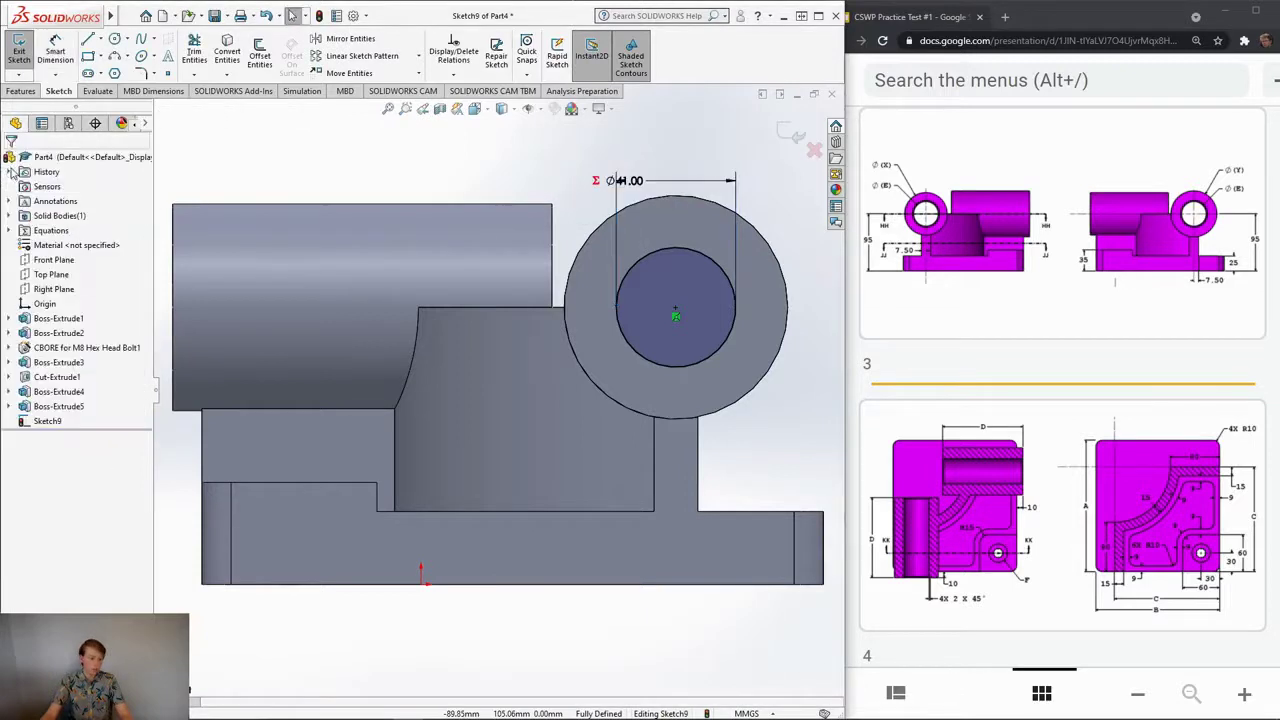
Step: Cut-extrude the circle through the first cylinder with the Up To Next end condition
{"action": "left_click", "coordinate": [21, 91]}
{"action": "left_click", "coordinate": [206, 66]}
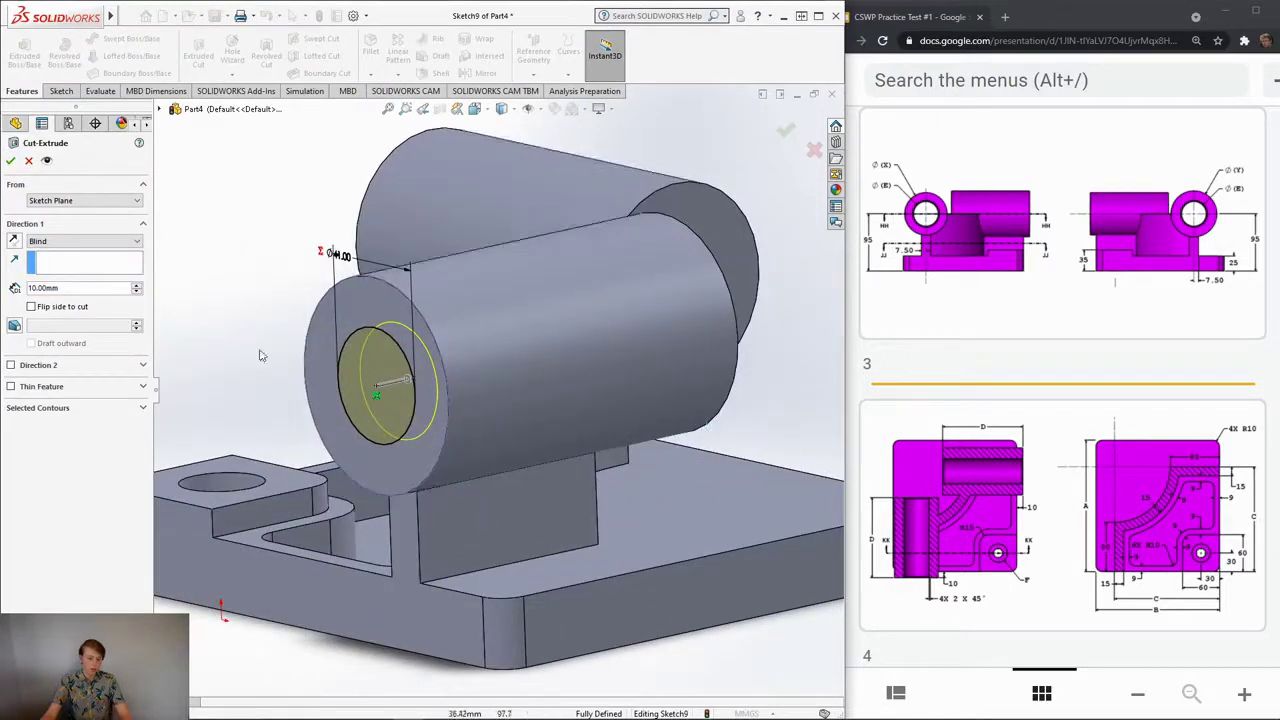
{"action": "left_click", "coordinate": [88, 242]}
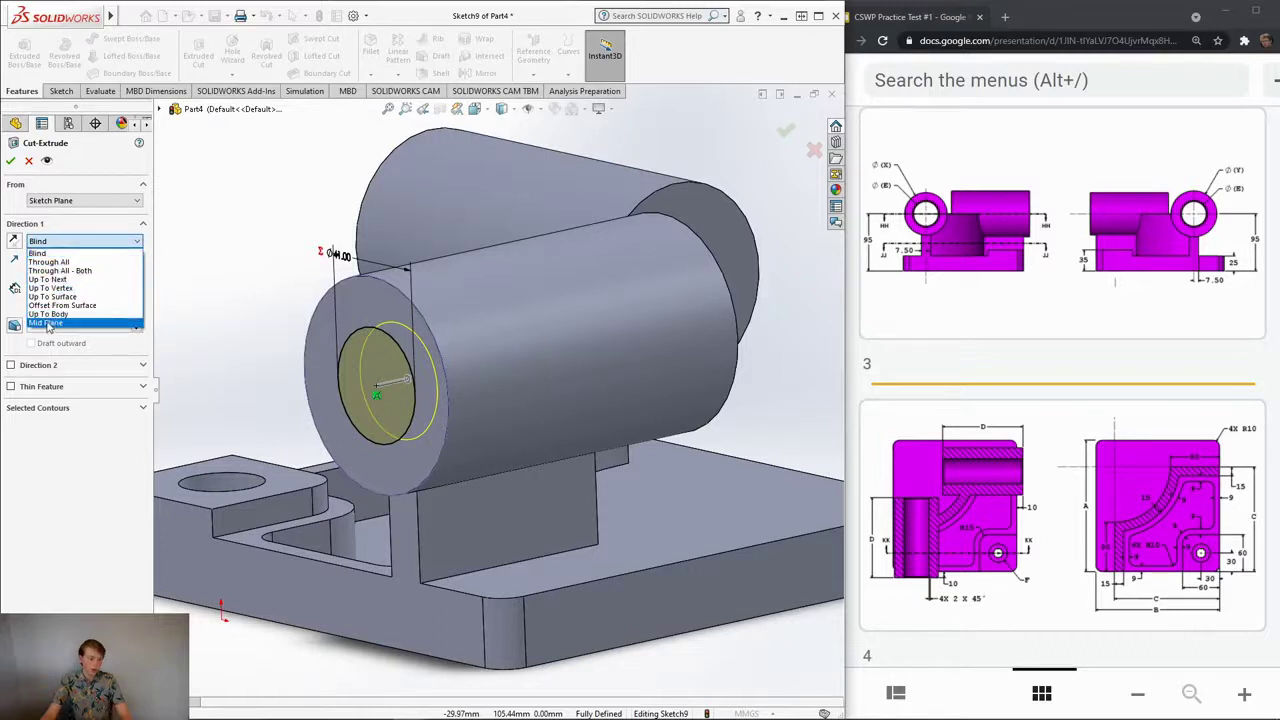
{"action": "left_click", "coordinate": [62, 263]}
{"action": "middle_click_drag", "start_coordinate": [618, 406], "coordinate": [781, 410]}
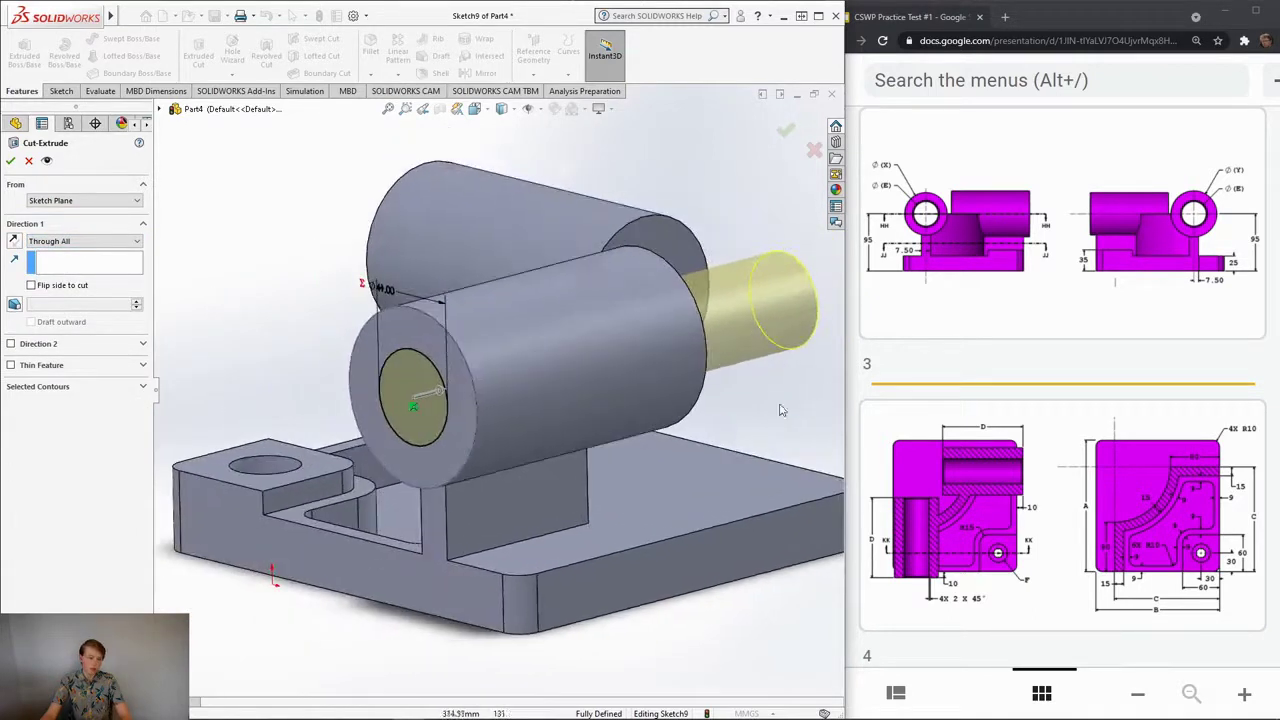
{"action": "left_click", "coordinate": [75, 241]}
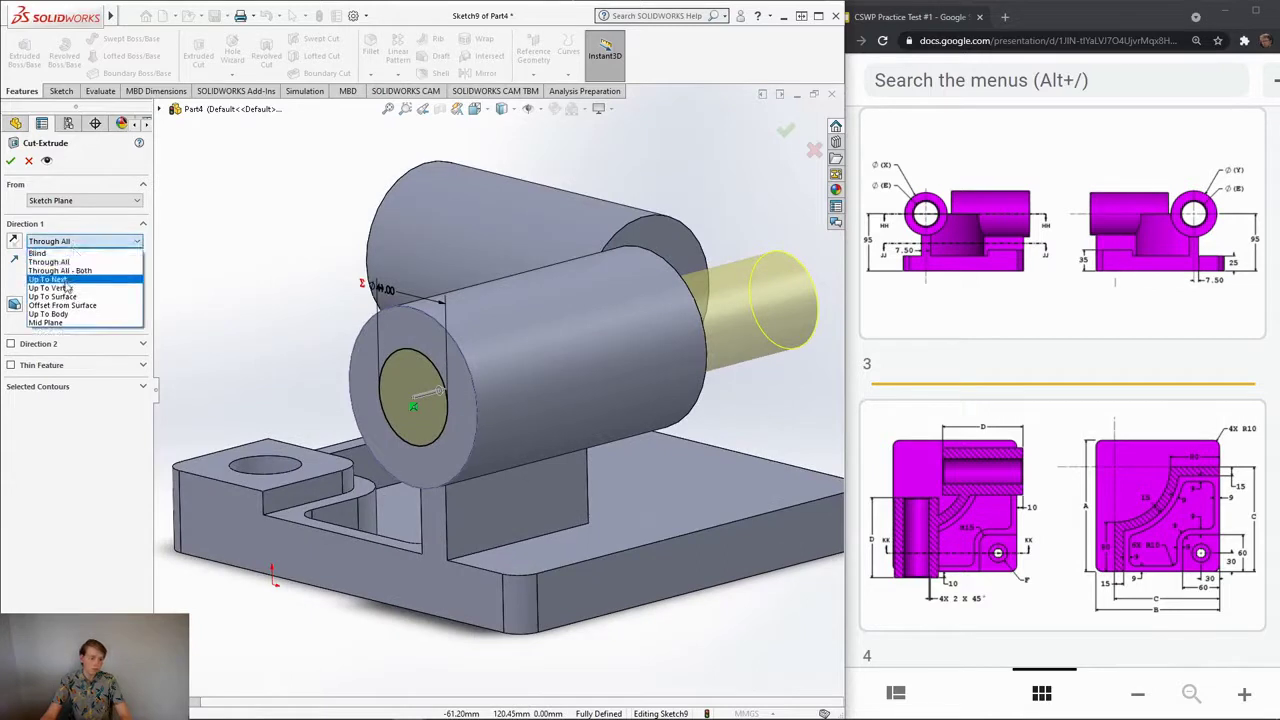
{"action": "left_click", "coordinate": [64, 282]}
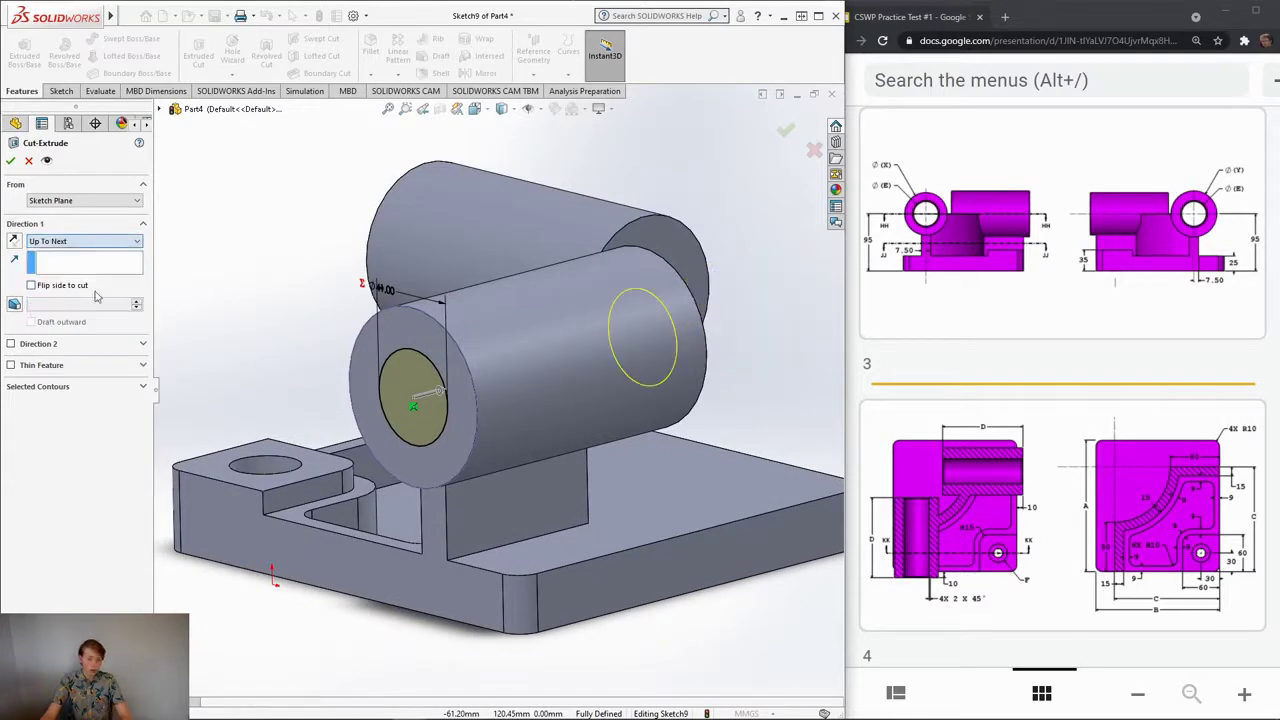
{"action": "middle_click_drag", "start_coordinate": [560, 450], "coordinate": [614, 465]}
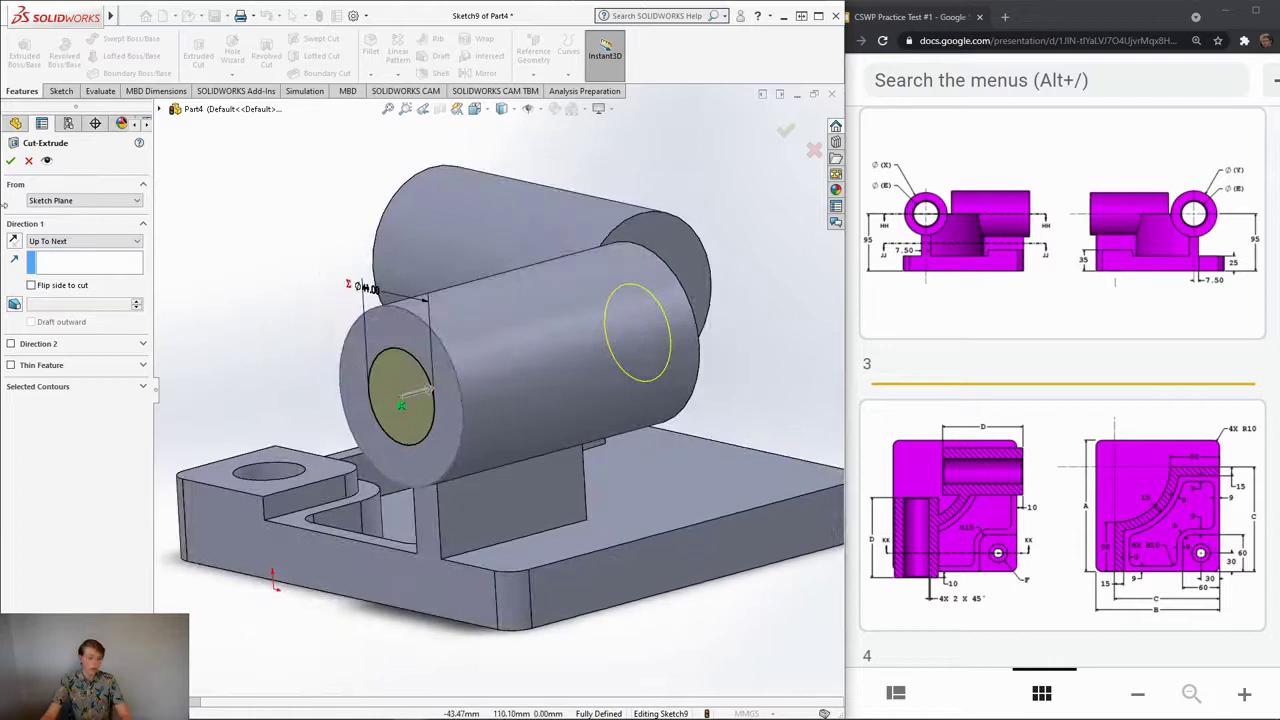
{"action": "left_click", "coordinate": [10, 160]}
Step: Sketch a concentric circle about 43 mm in diameter on the end face of the other cylinder
{"action": "middle_click_drag", "start_coordinate": [295, 416], "coordinate": [250, 360]}
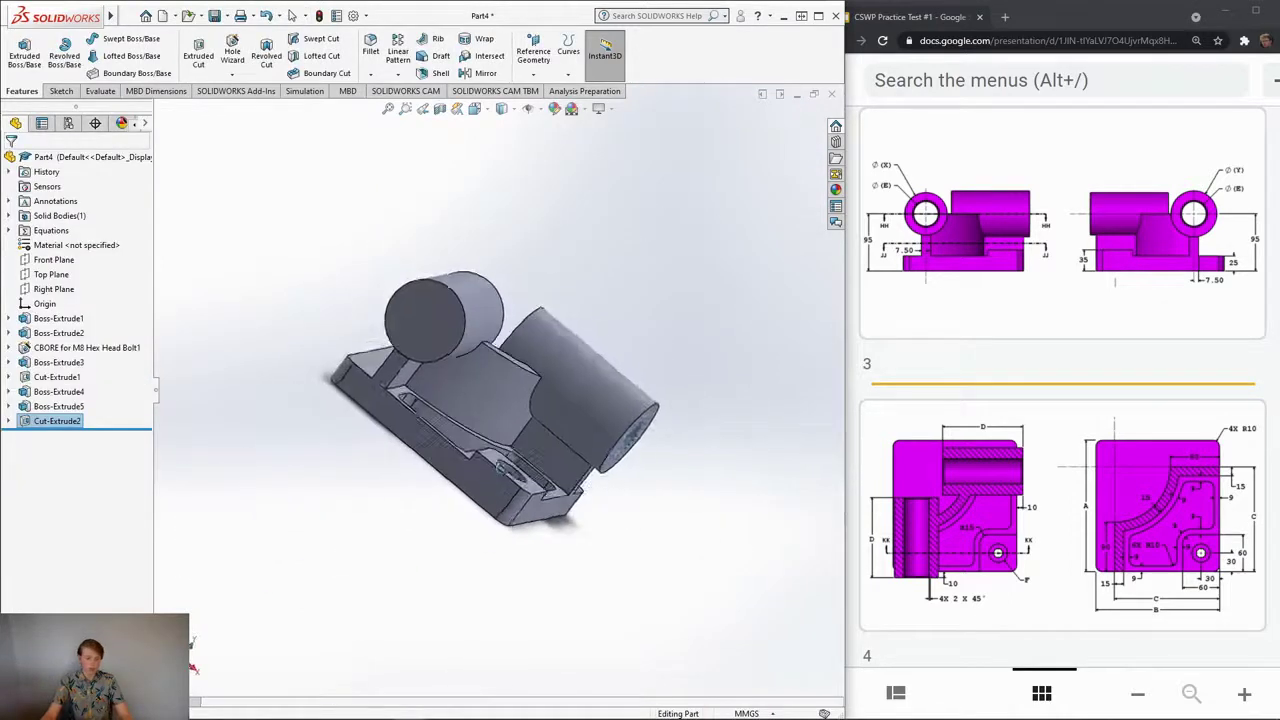
{"action": "left_click", "coordinate": [61, 91]}
{"action": "left_click", "coordinate": [19, 46]}
{"action": "left_click", "coordinate": [377, 315]}
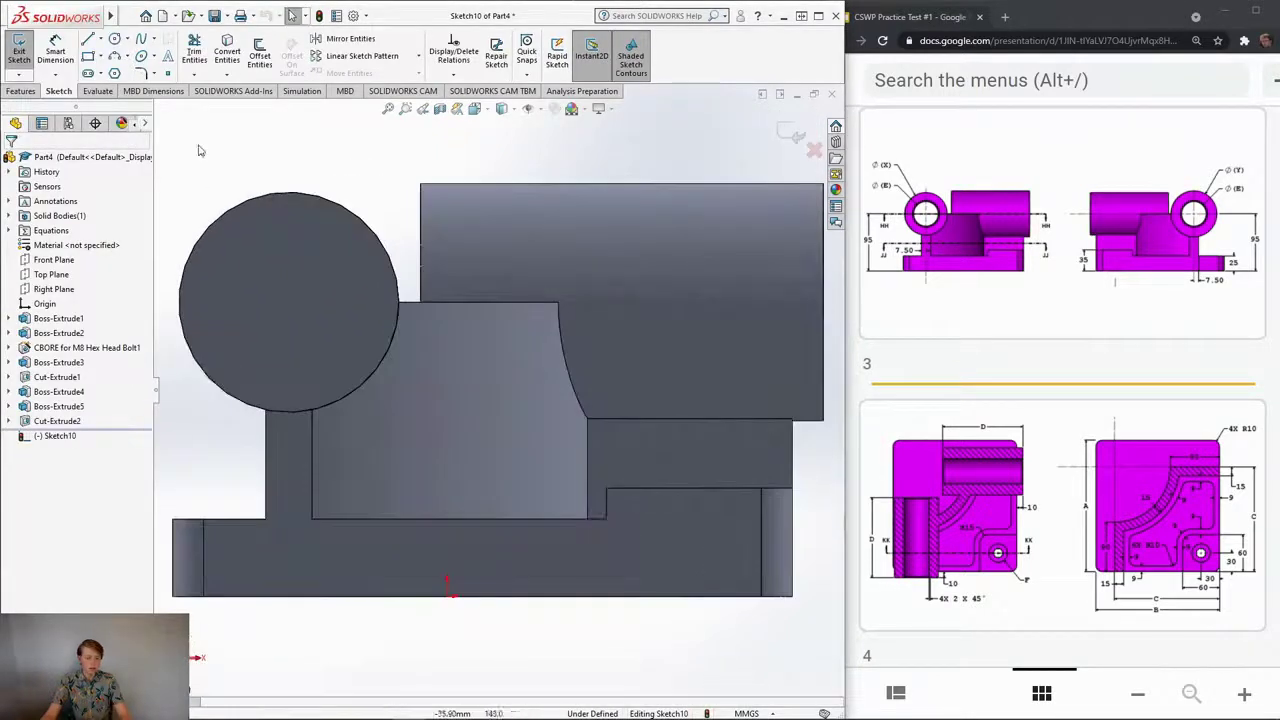
{"action": "key", "text": "c"}
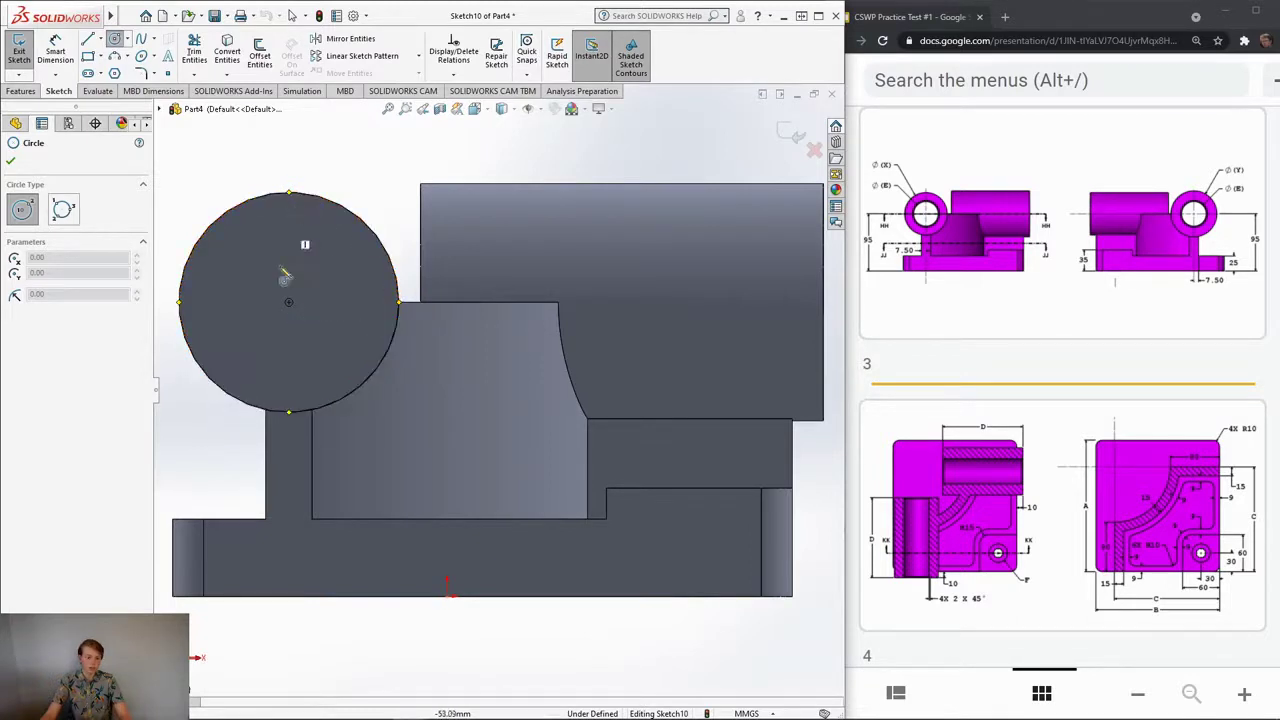
{"action": "left_click", "coordinate": [288, 303]}
{"action": "left_click", "coordinate": [303, 238]}
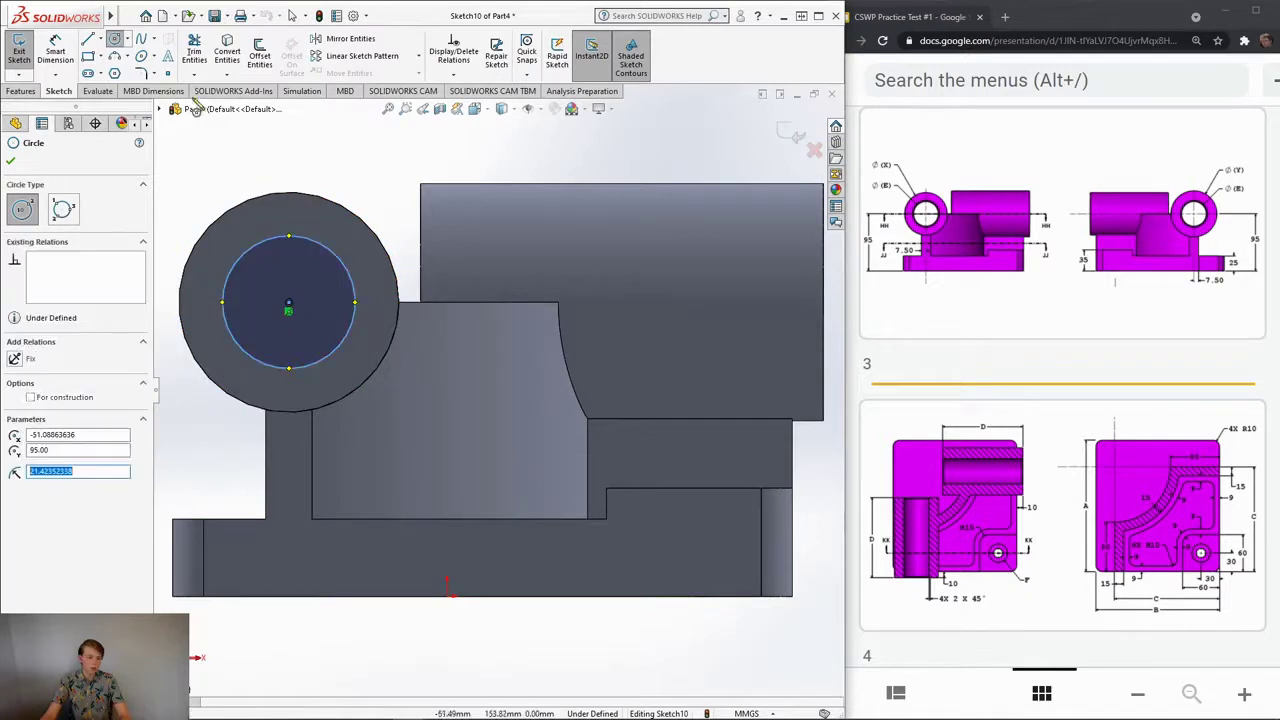
Step: Dimension the new circle's diameter and link it to the global variable E, 41 mm
{"action": "left_click", "coordinate": [55, 52]}
{"action": "left_click", "coordinate": [268, 238]}
{"action": "left_click", "coordinate": [233, 171]}
{"action": "type", "text": "="}
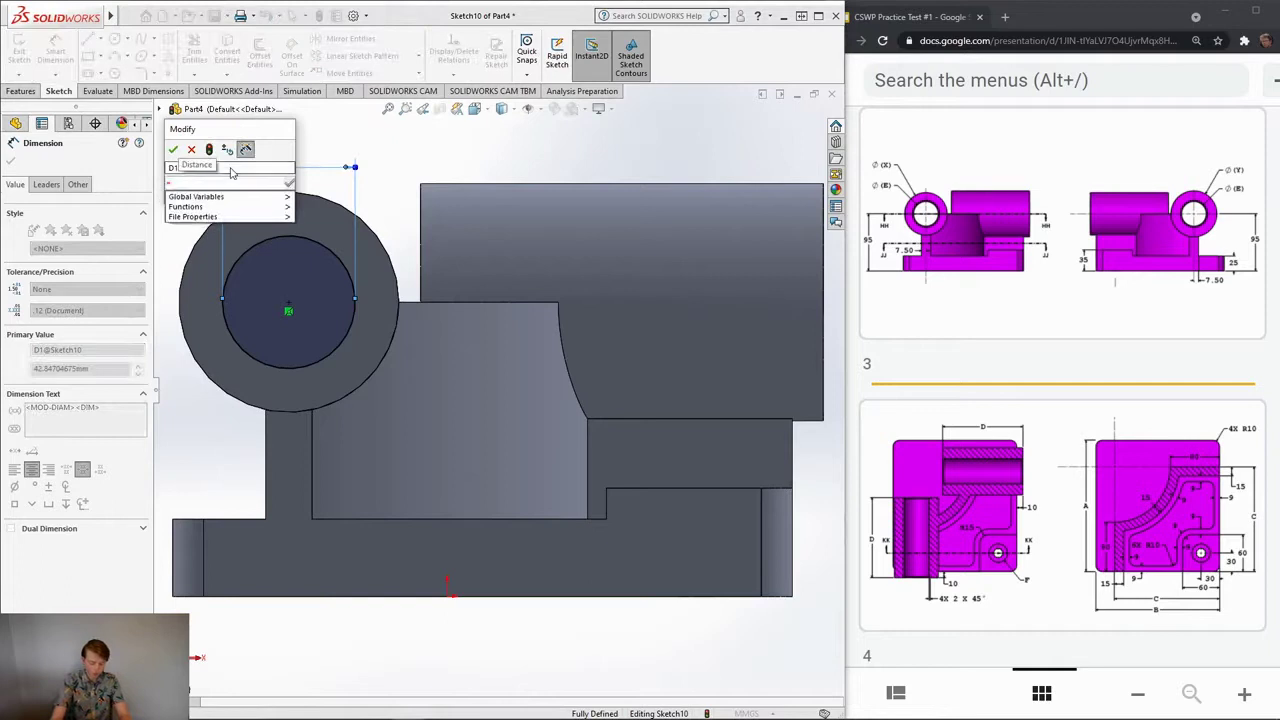
{"action": "type", "text": "\"D"}
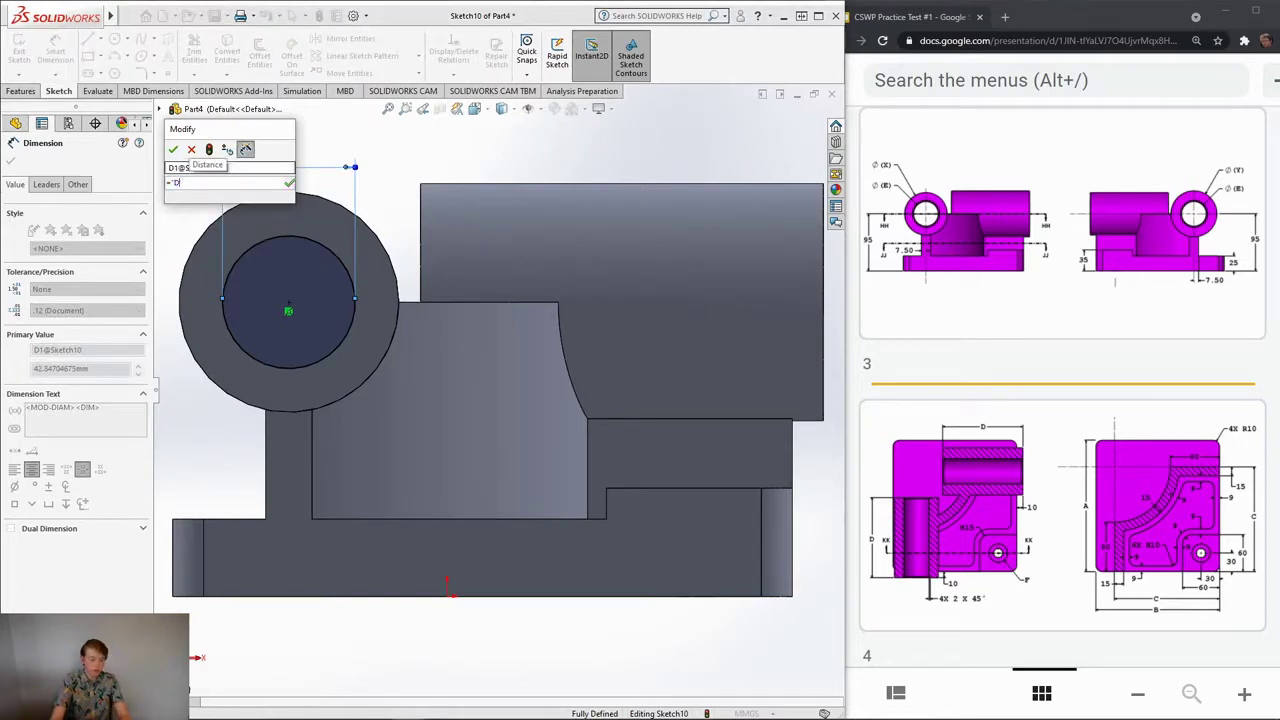
{"action": "key", "text": "Return"}
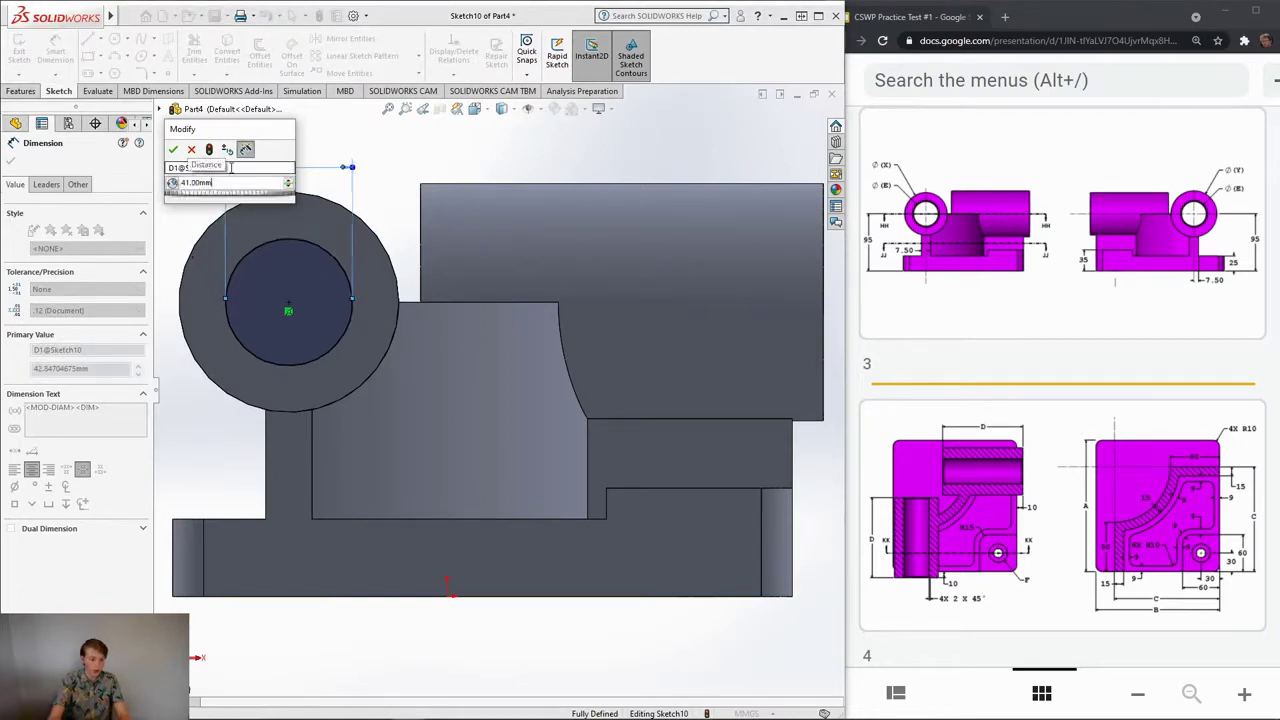
{"action": "left_click", "coordinate": [173, 149]}
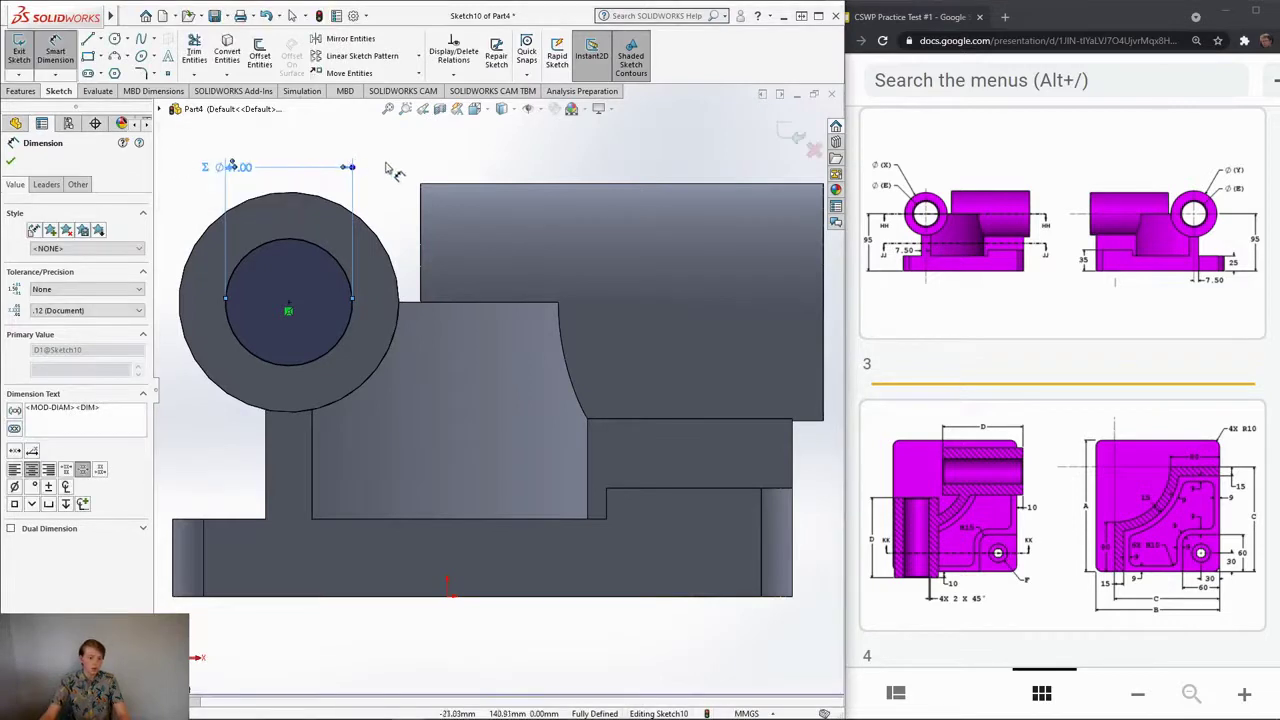
Step: Cut-extrude the 41 mm circle through the second cylinder using the Up To Next end condition
{"action": "key", "text": "f"}
{"action": "left_click", "coordinate": [22, 91]}
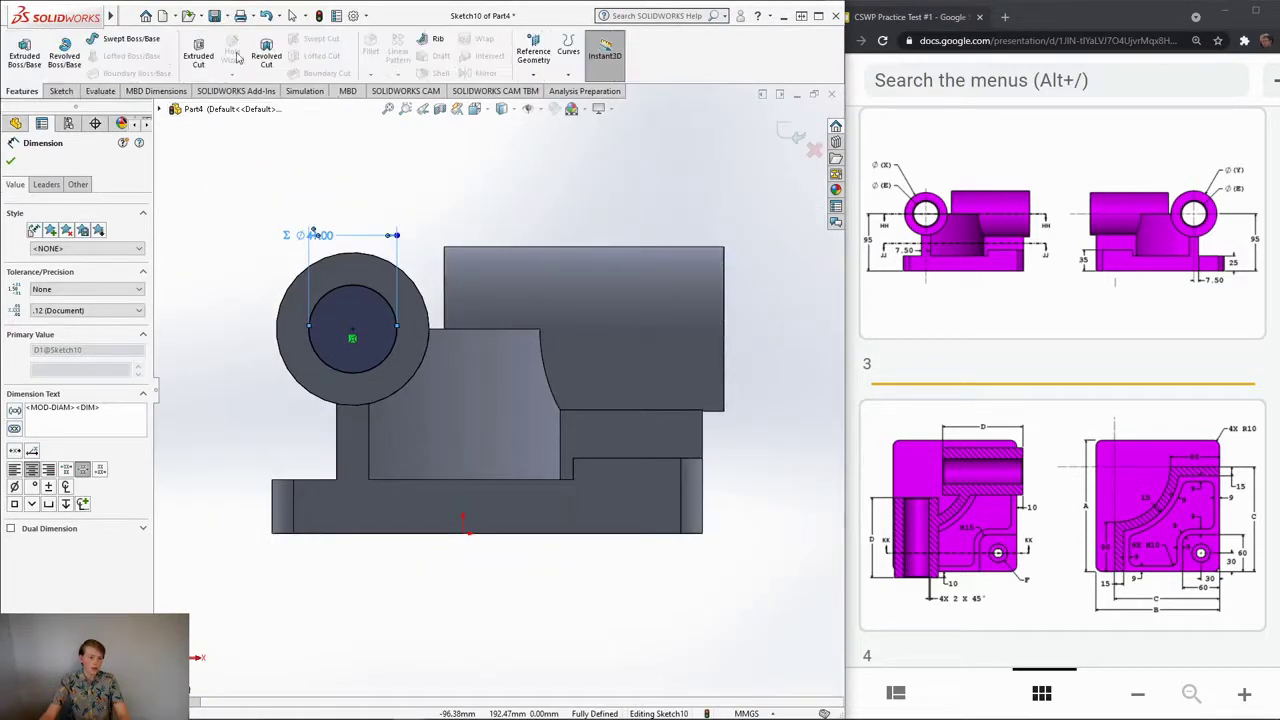
{"action": "left_click", "coordinate": [198, 52]}
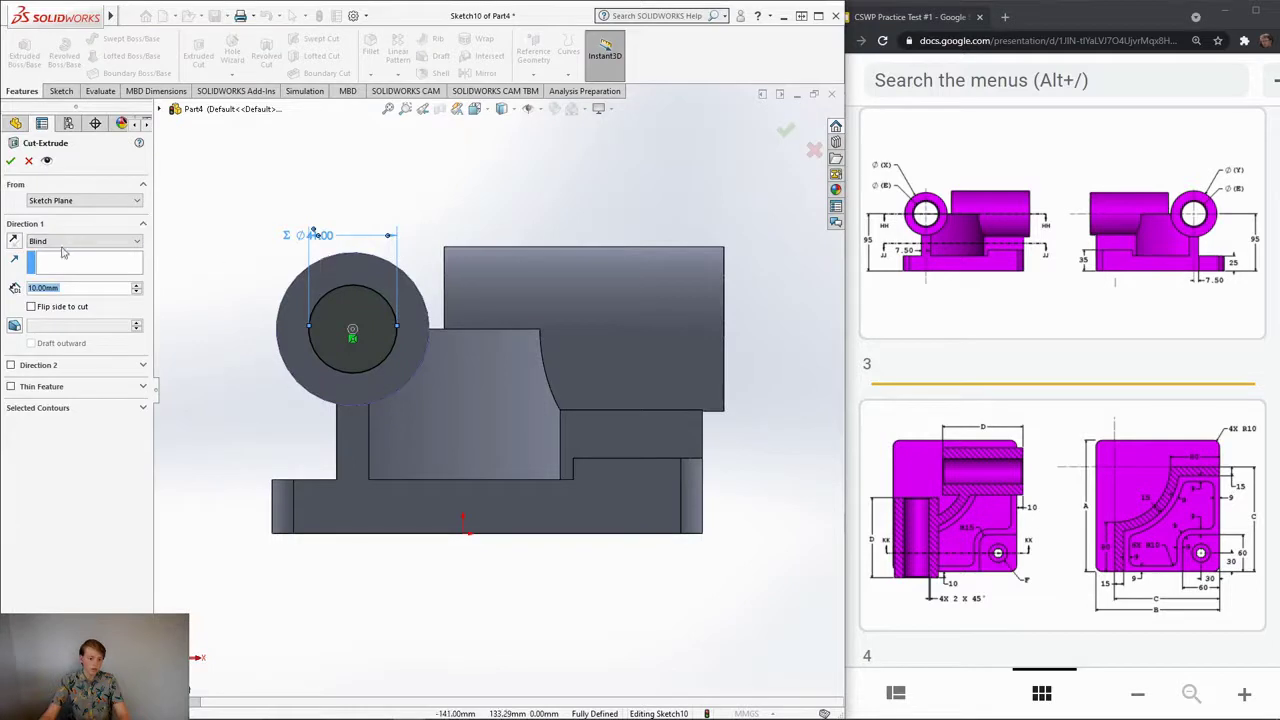
{"action": "left_click", "coordinate": [62, 241]}
{"action": "left_click", "coordinate": [60, 285]}
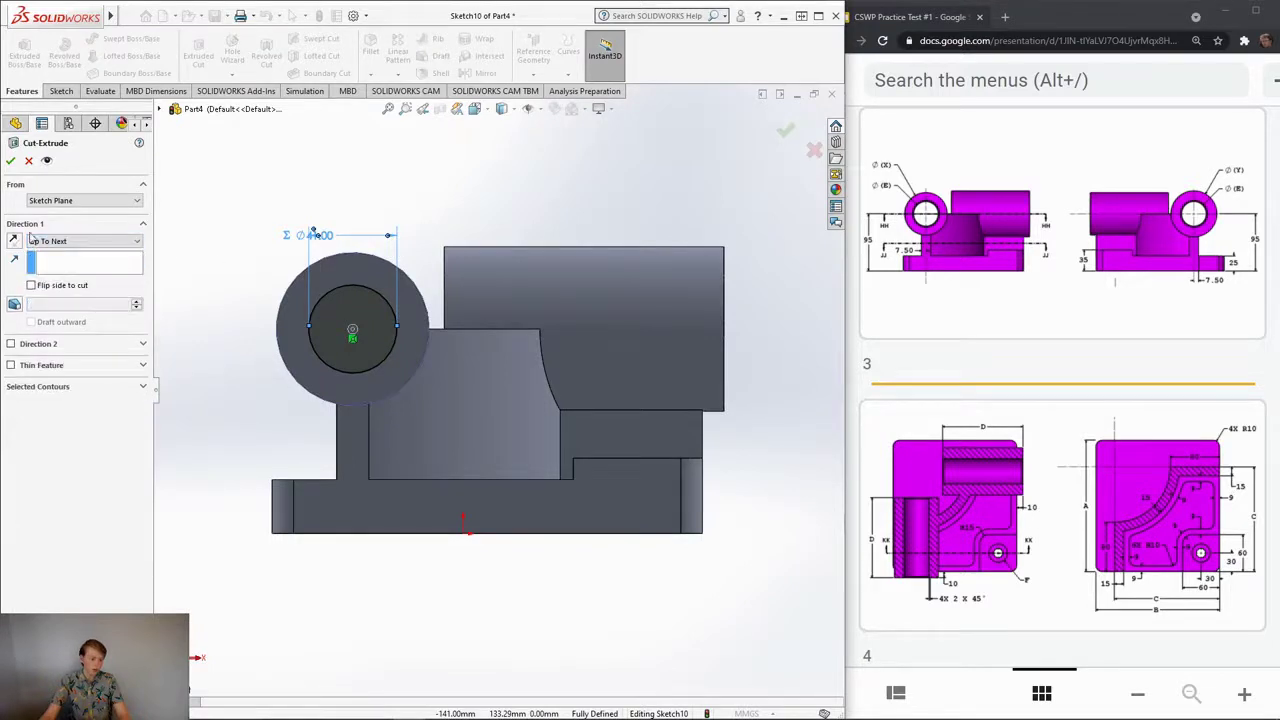
{"action": "left_click", "coordinate": [10, 160]}
Step: Chamfer the inner bore faces of both cylinders with a distance of 2 mm at 45 degrees
{"action": "middle_click_drag", "start_coordinate": [757, 347], "coordinate": [720, 372]}
{"action": "scroll", "coordinate": [1019, 478], "scroll_direction": "up", "scroll_amount": 4}
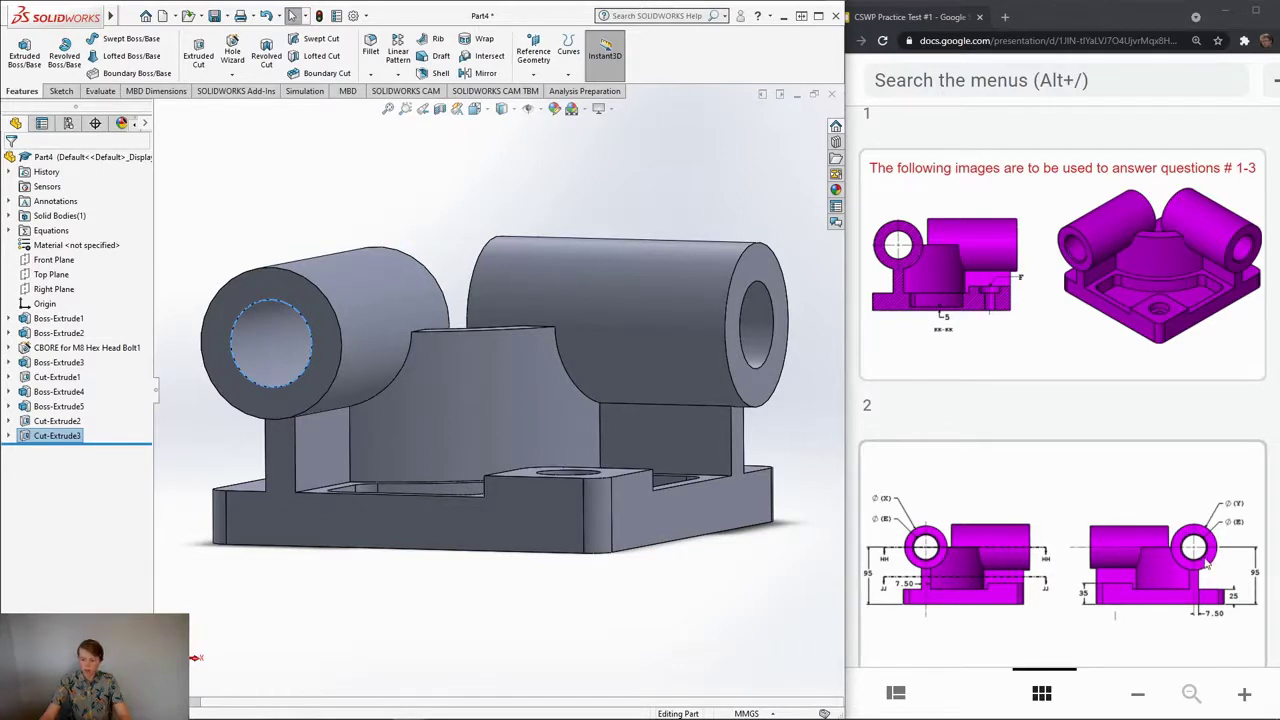
{"action": "scroll", "coordinate": [938, 557], "scroll_direction": "down", "scroll_amount": 5}
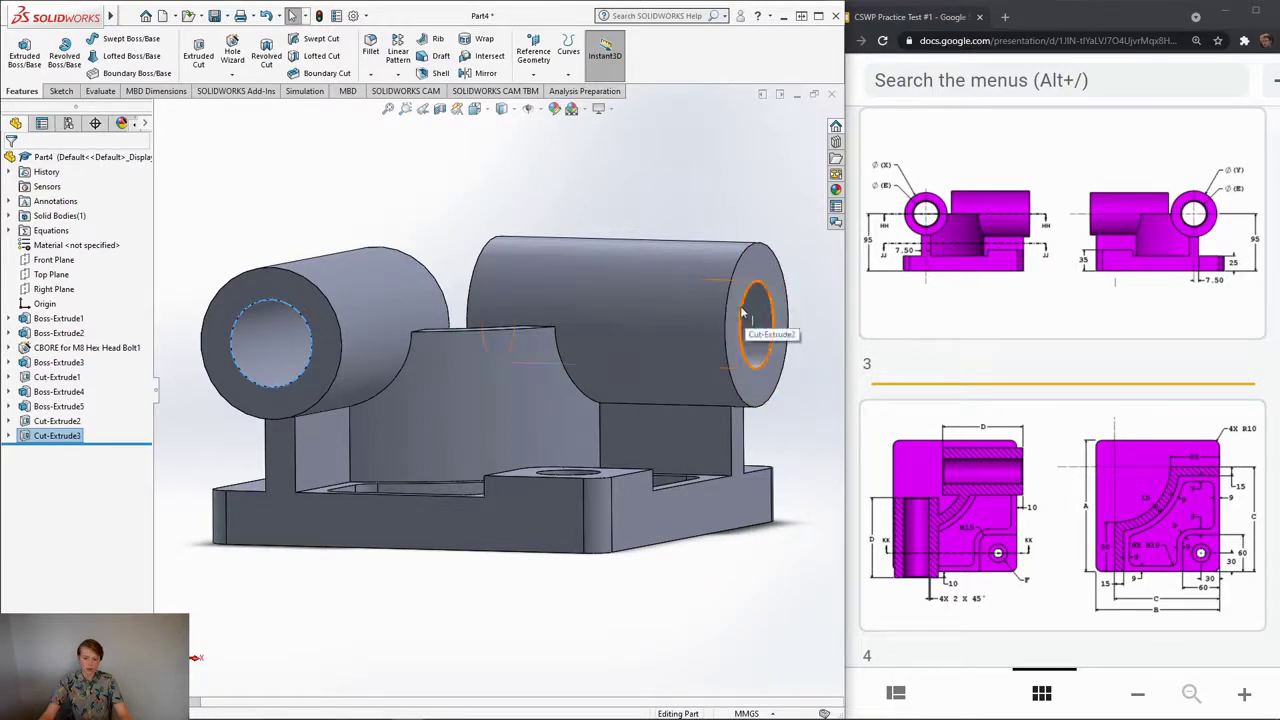
{"action": "left_click", "coordinate": [373, 76]}
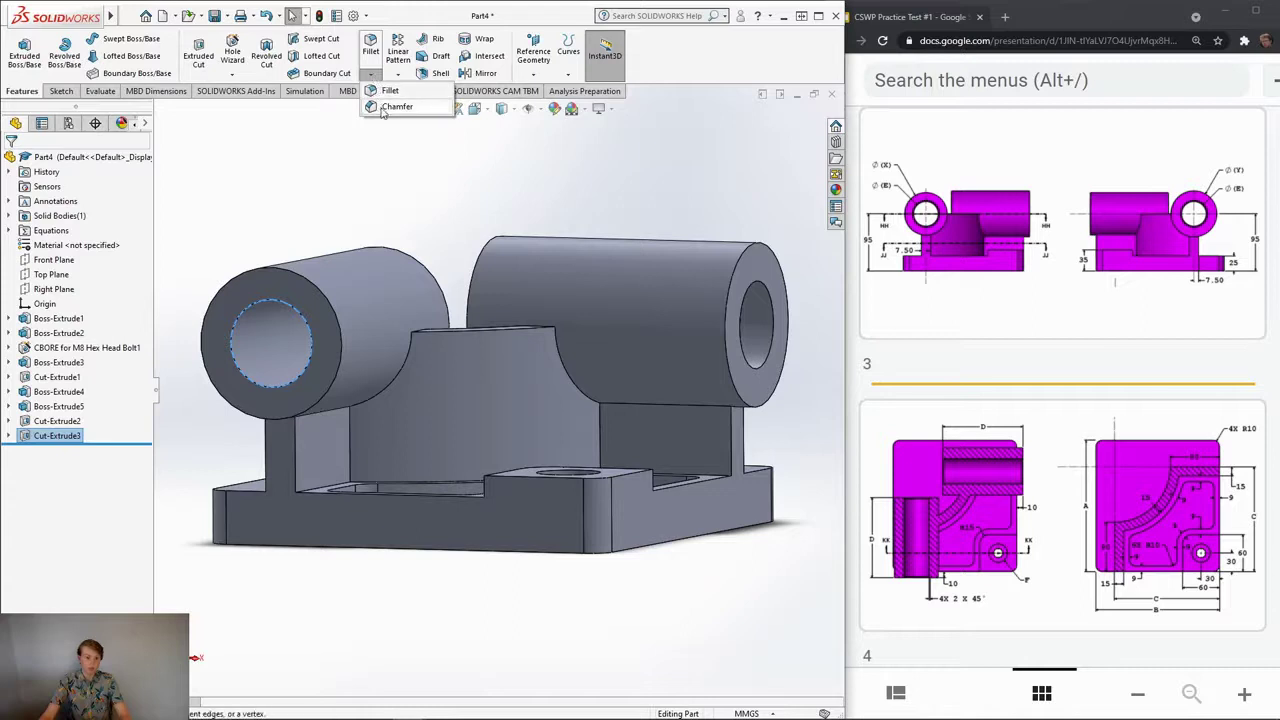
{"action": "left_click", "coordinate": [382, 107]}
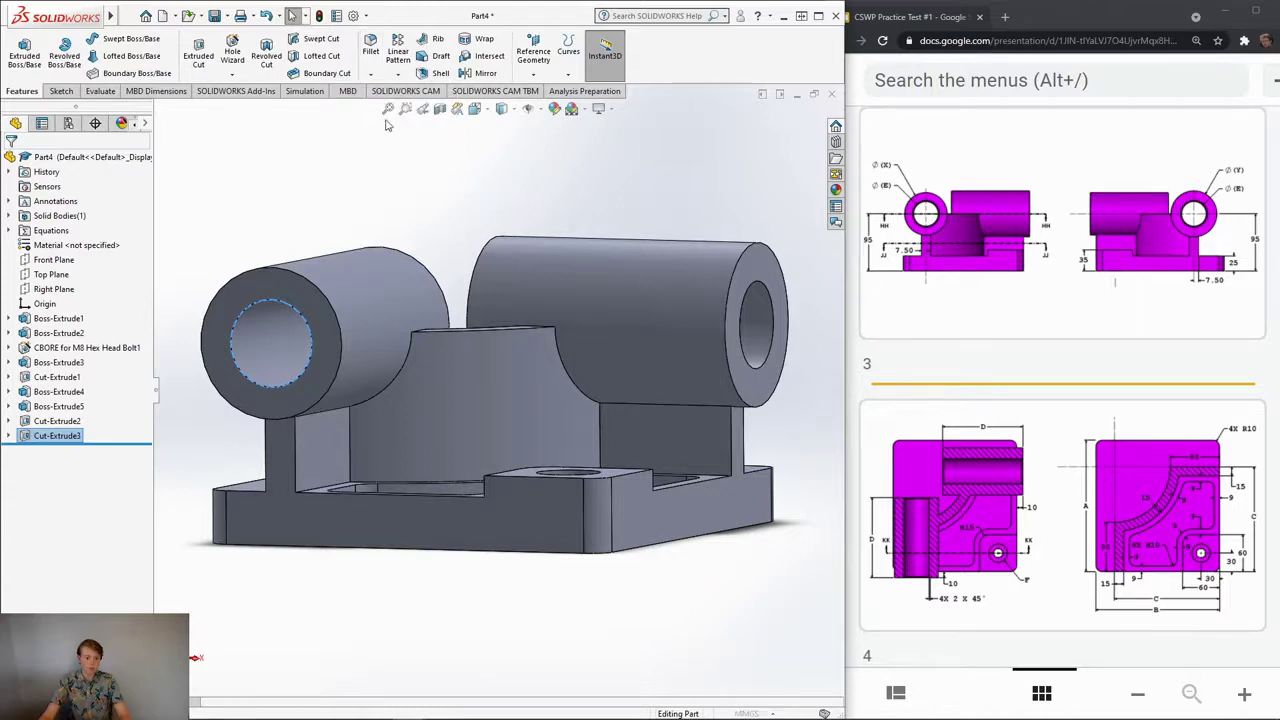
{"action": "left_click", "coordinate": [297, 358]}
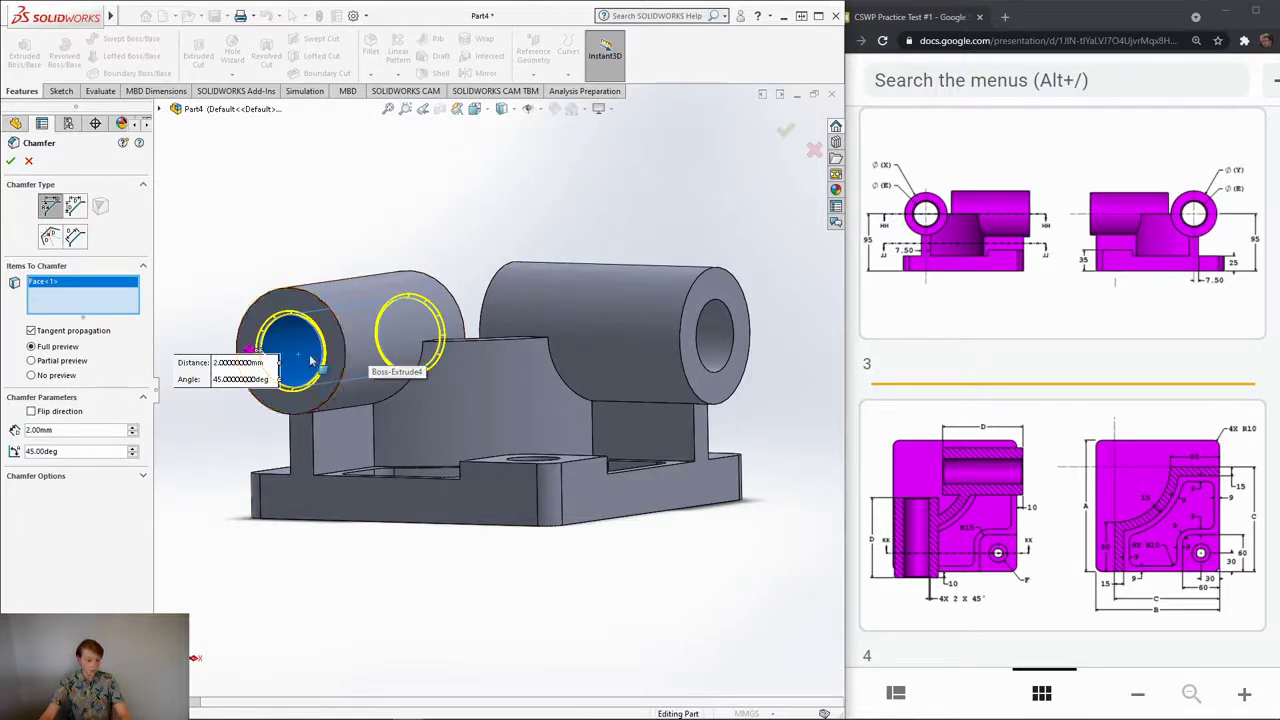
{"action": "left_click", "coordinate": [715, 343]}
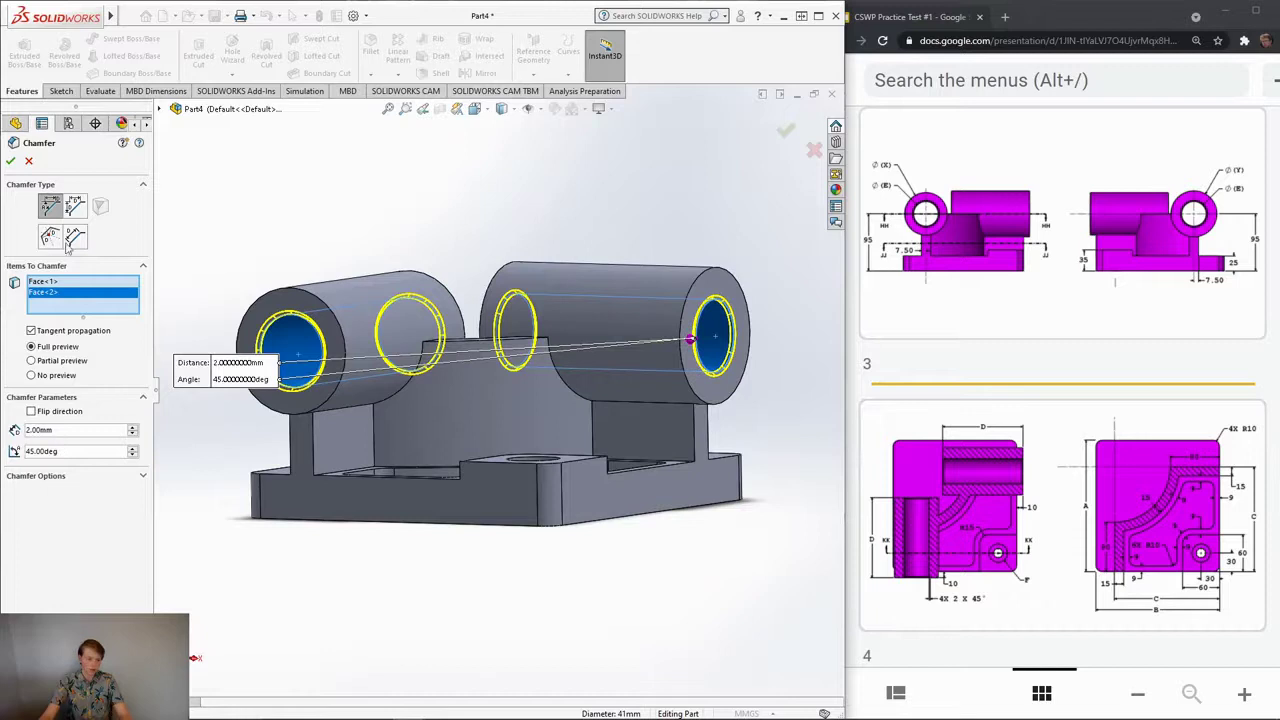
{"action": "left_click", "coordinate": [10, 161]}
Step: Assign Alloy Steel from the SOLIDWORKS Steel materials to the part, as Question #1 specifies
{"action": "scroll", "coordinate": [600, 503], "scroll_direction": "up", "scroll_amount": 3}
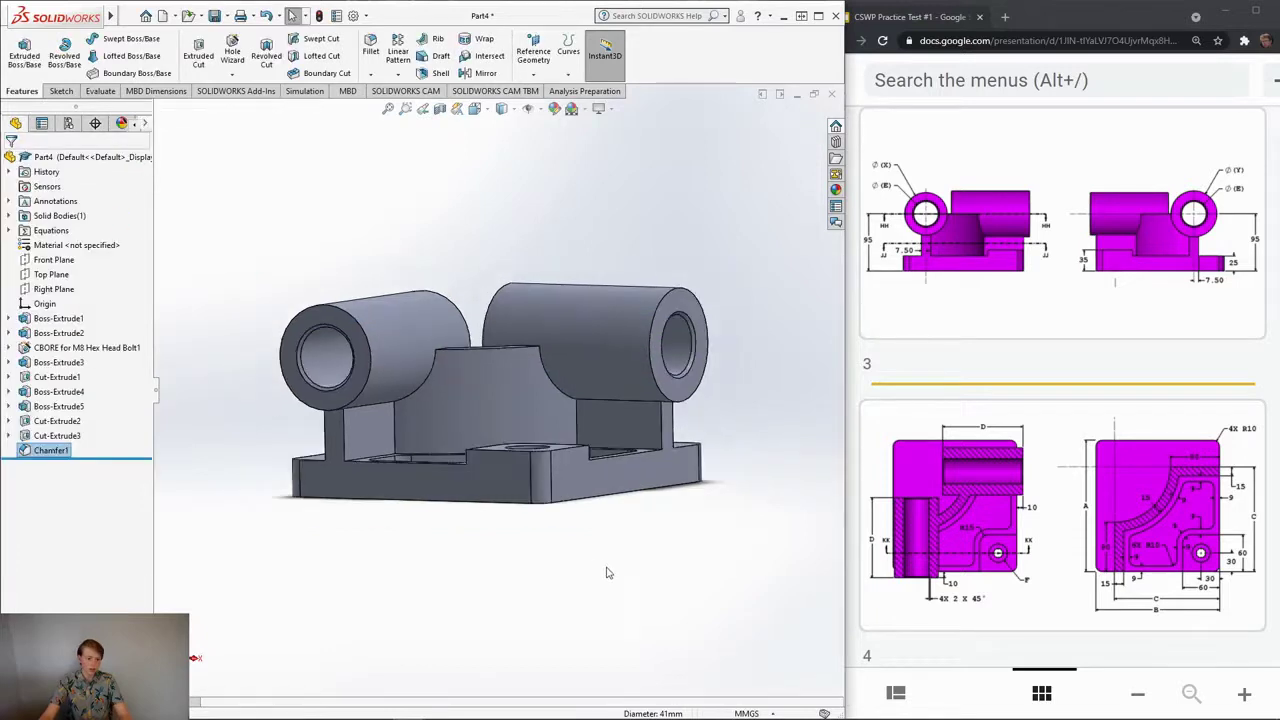
{"action": "middle_click_drag", "start_coordinate": [608, 571], "coordinate": [649, 590]}
{"action": "scroll", "coordinate": [1035, 548], "scroll_direction": "down", "scroll_amount": 3}
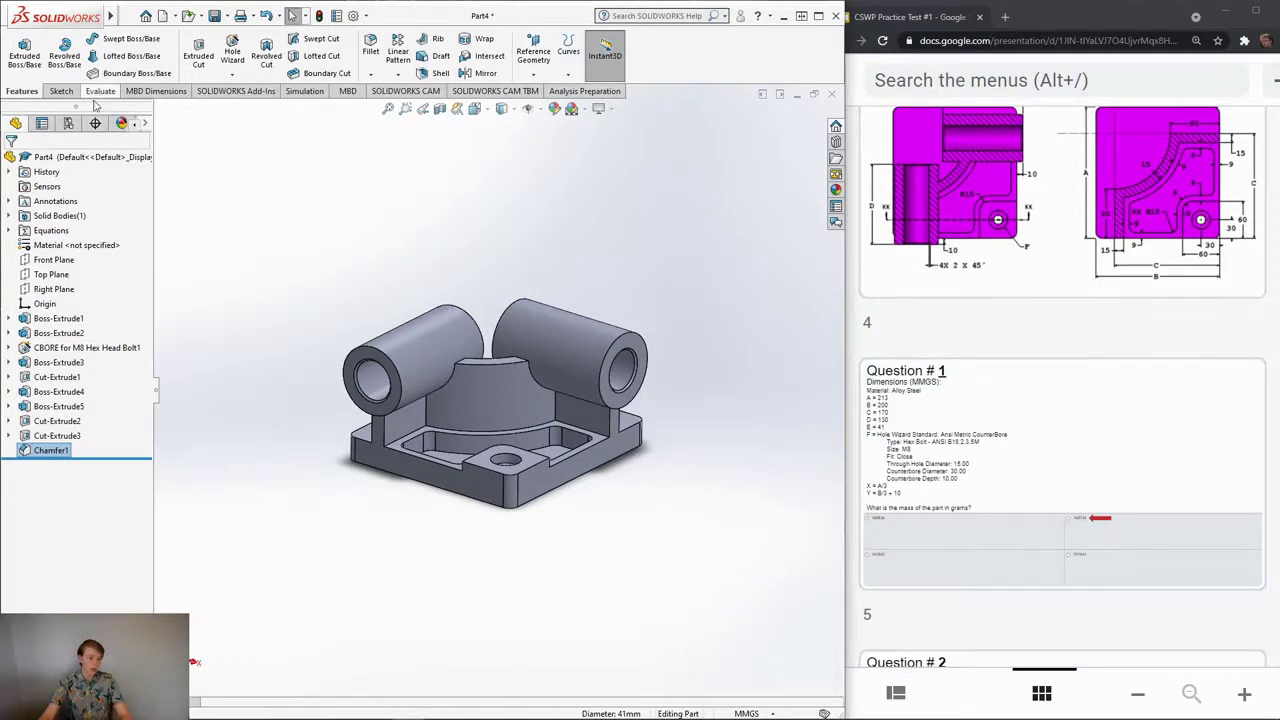
{"action": "right_click", "coordinate": [52, 247]}
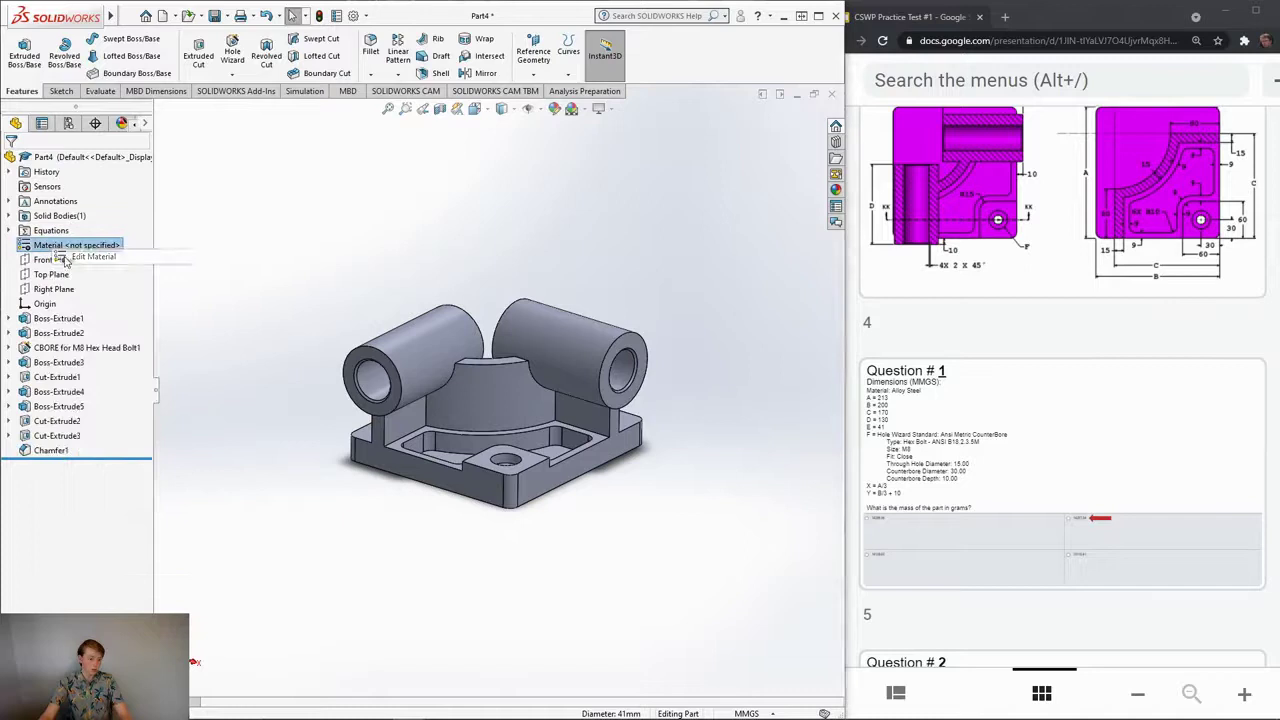
{"action": "left_click", "coordinate": [85, 257]}
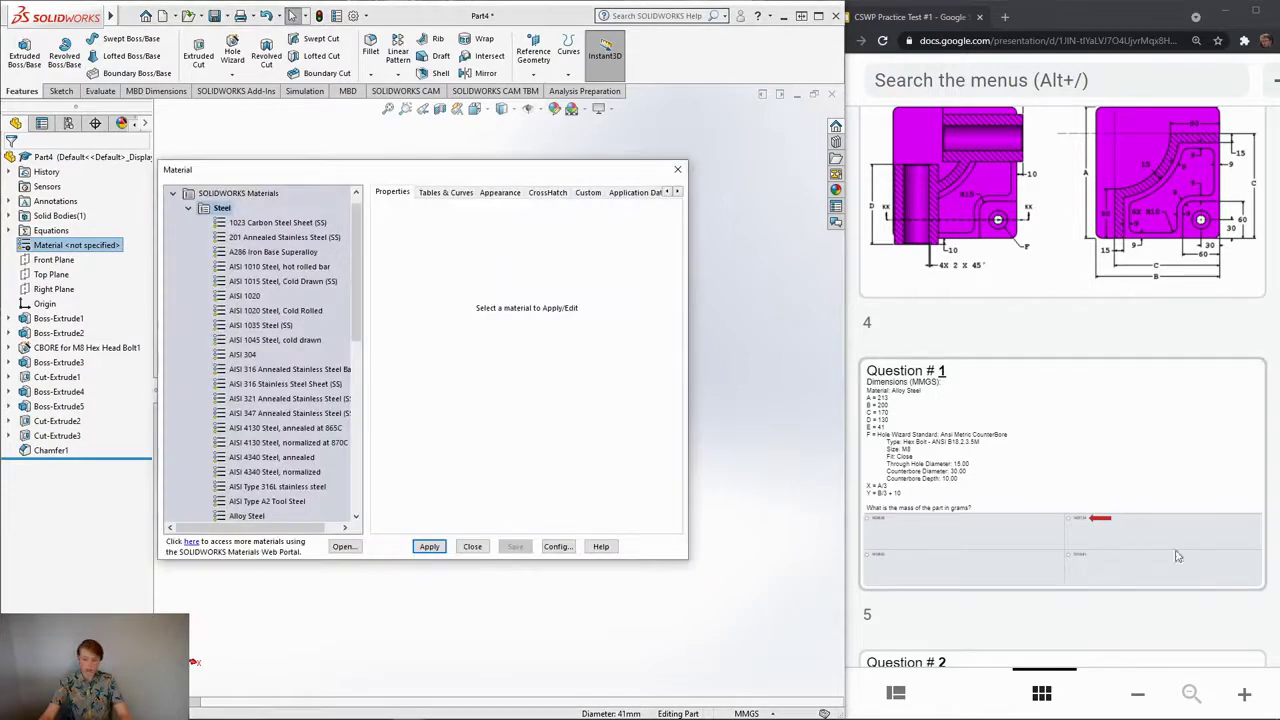
{"action": "scroll", "coordinate": [256, 453], "scroll_direction": "down", "scroll_amount": 1}
{"action": "left_click", "coordinate": [250, 472]}
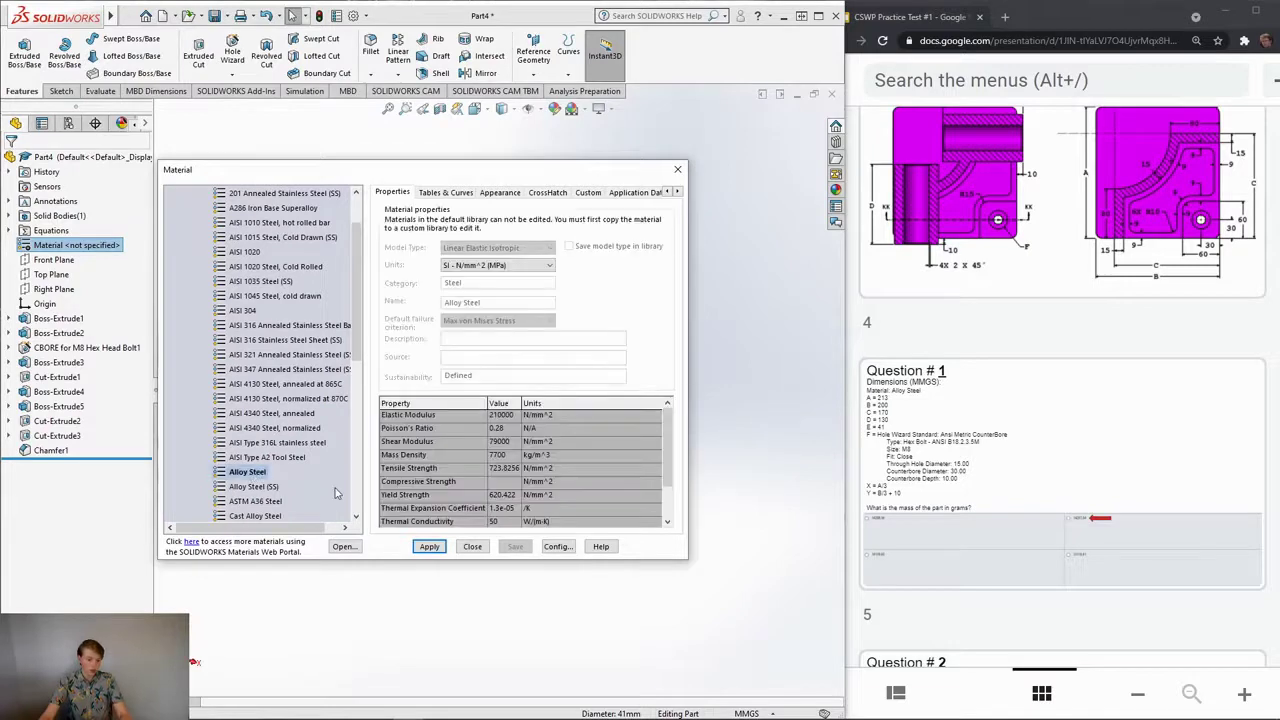
{"action": "left_click", "coordinate": [429, 546]}
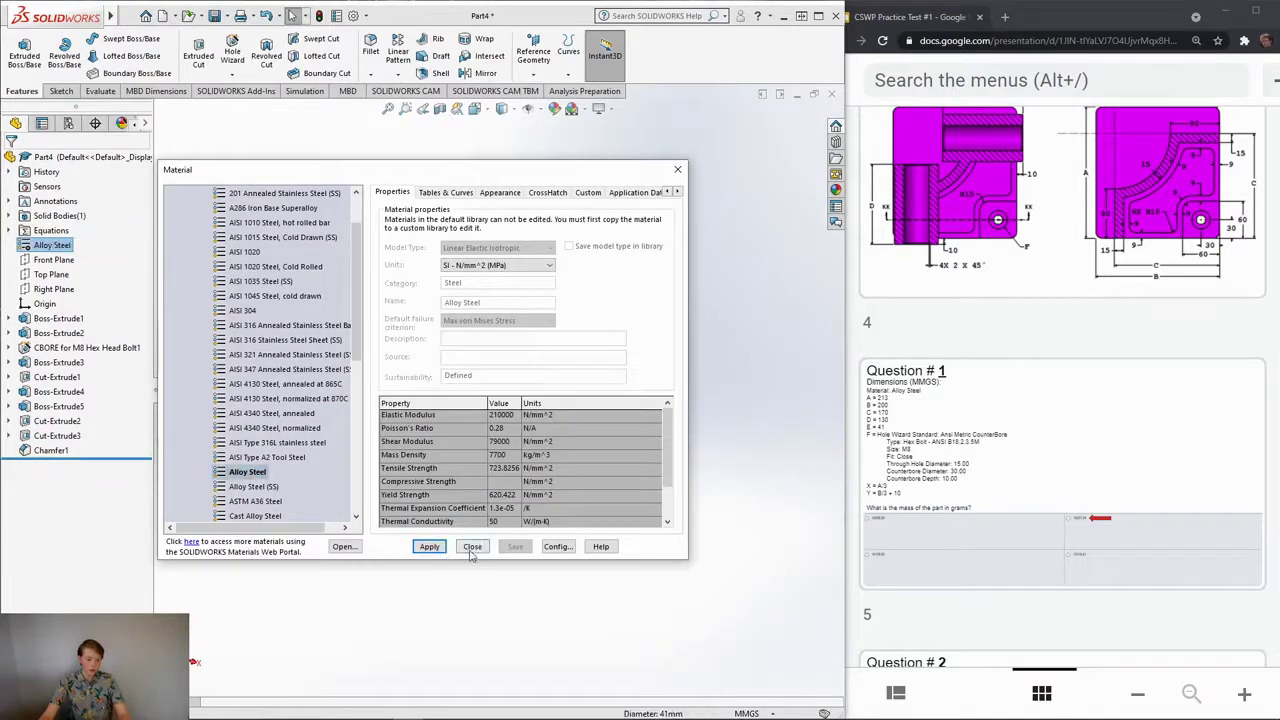
{"action": "left_click", "coordinate": [472, 546]}
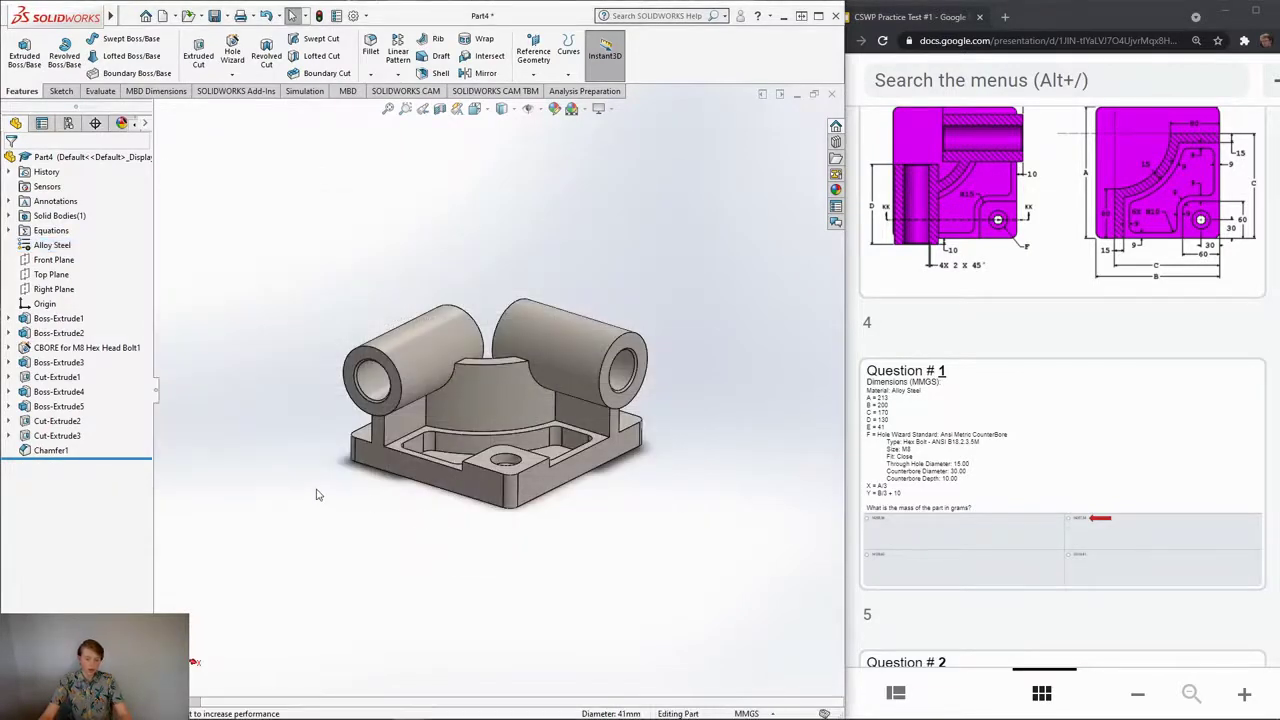
Step: Evaluate the part's mass properties to read its mass in grams for Question #1
{"action": "left_click", "coordinate": [100, 91]}
{"action": "left_click", "coordinate": [175, 60]}
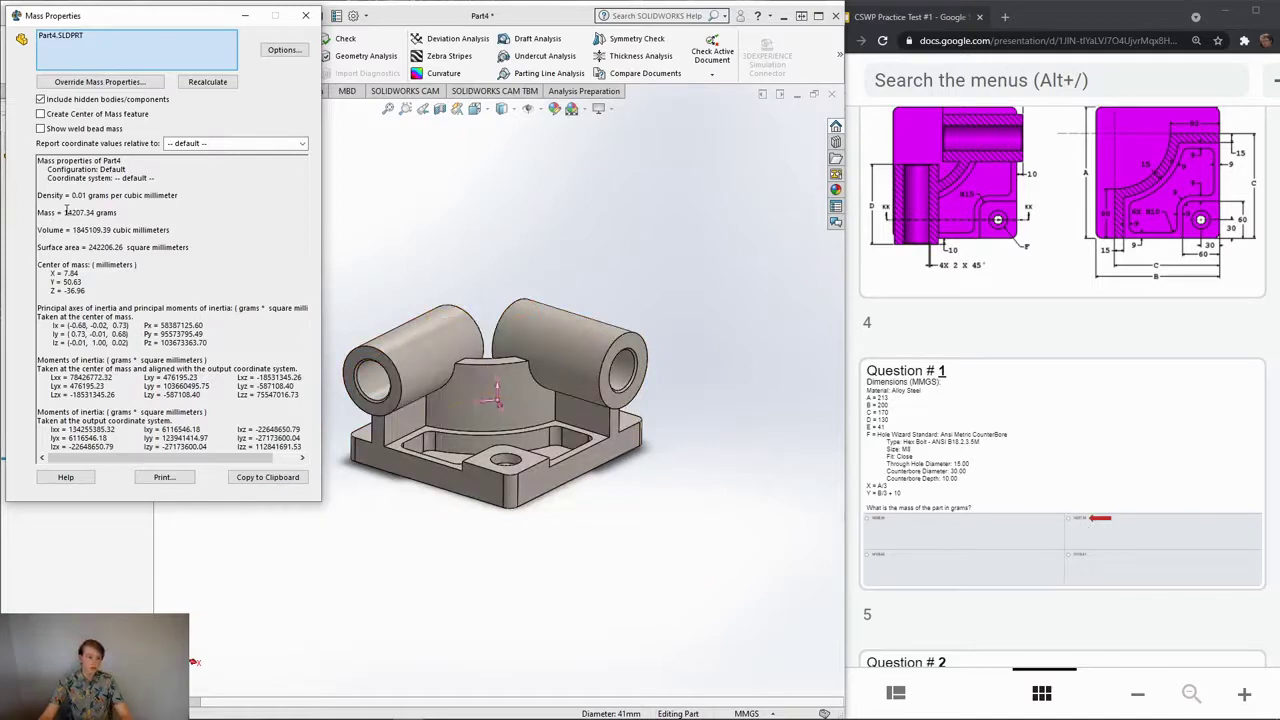
Step: Highlight the part's mass value for comparison with Question #1's answer, and close the mass properties
{"action": "left_click_drag", "start_coordinate": [65, 212], "coordinate": [95, 213]}
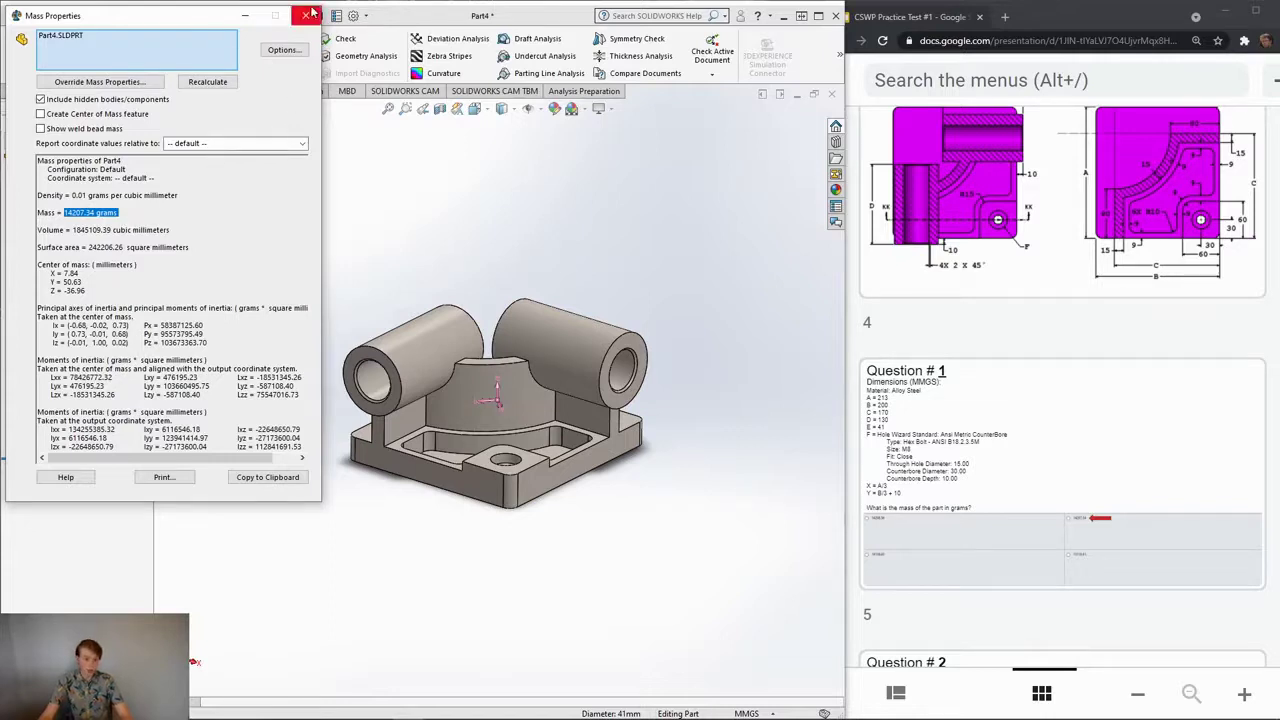
{"action": "left_click", "coordinate": [306, 19]}
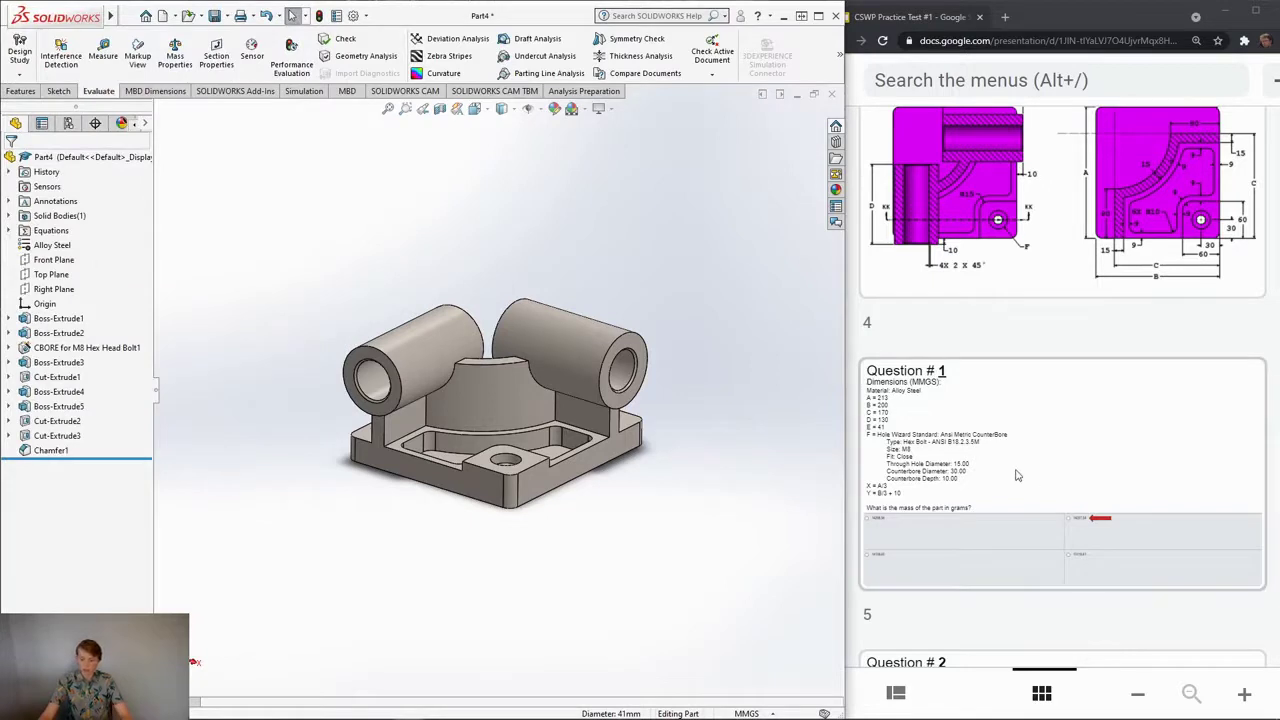
Step: Open the part's equations for editing and set global variable A to 225, as Question #2 specifies
{"action": "scroll", "coordinate": [1016, 475], "scroll_direction": "down", "scroll_amount": 5}
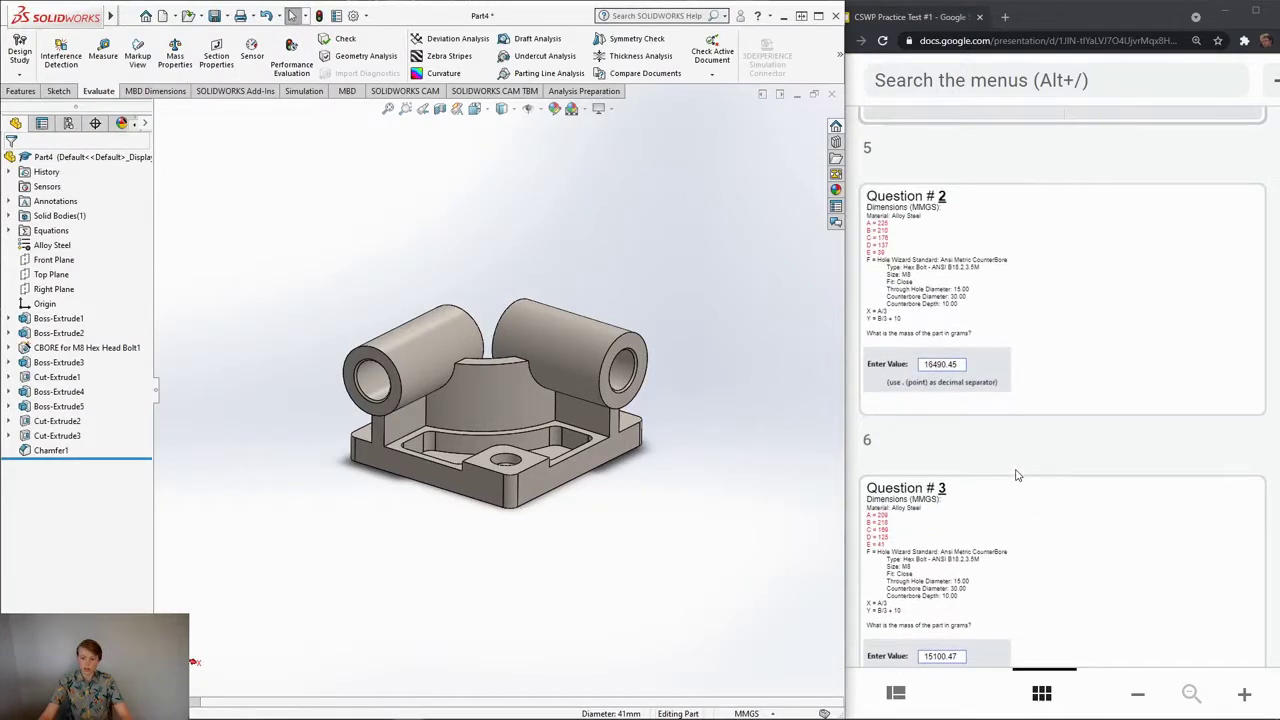
{"action": "scroll", "coordinate": [1018, 473], "scroll_direction": "down", "scroll_amount": 1}
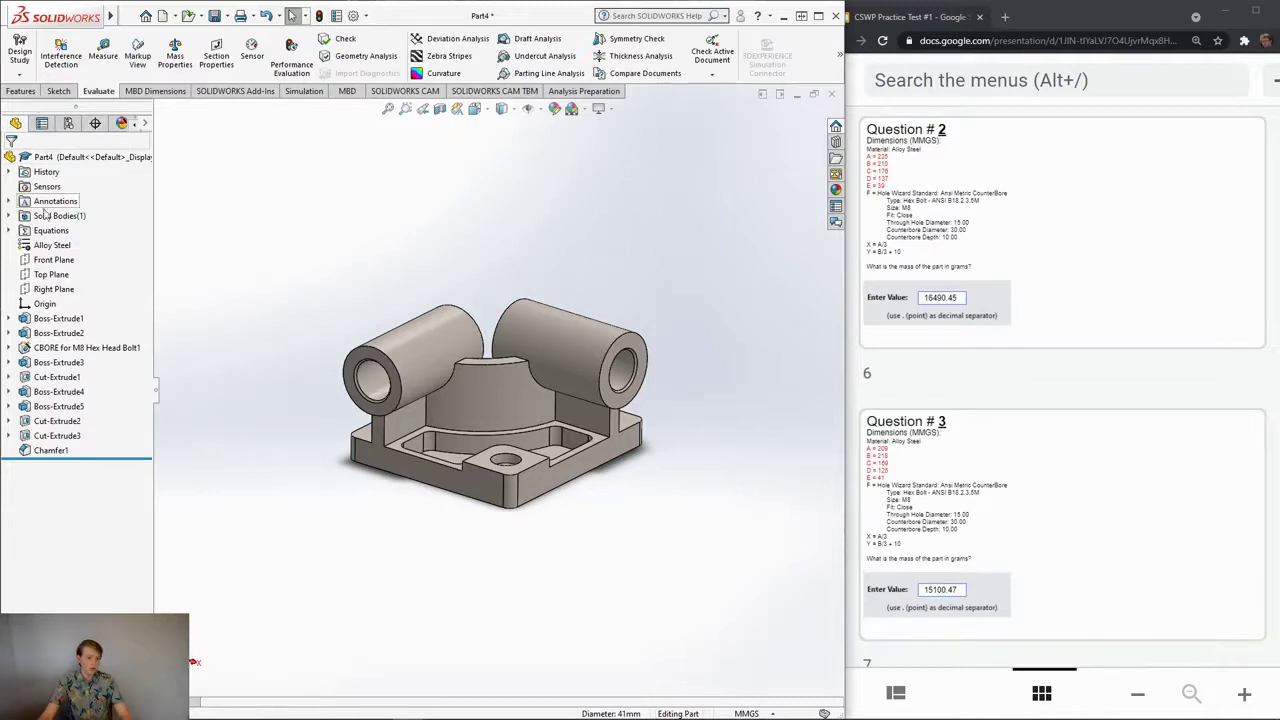
{"action": "right_click", "coordinate": [55, 232]}
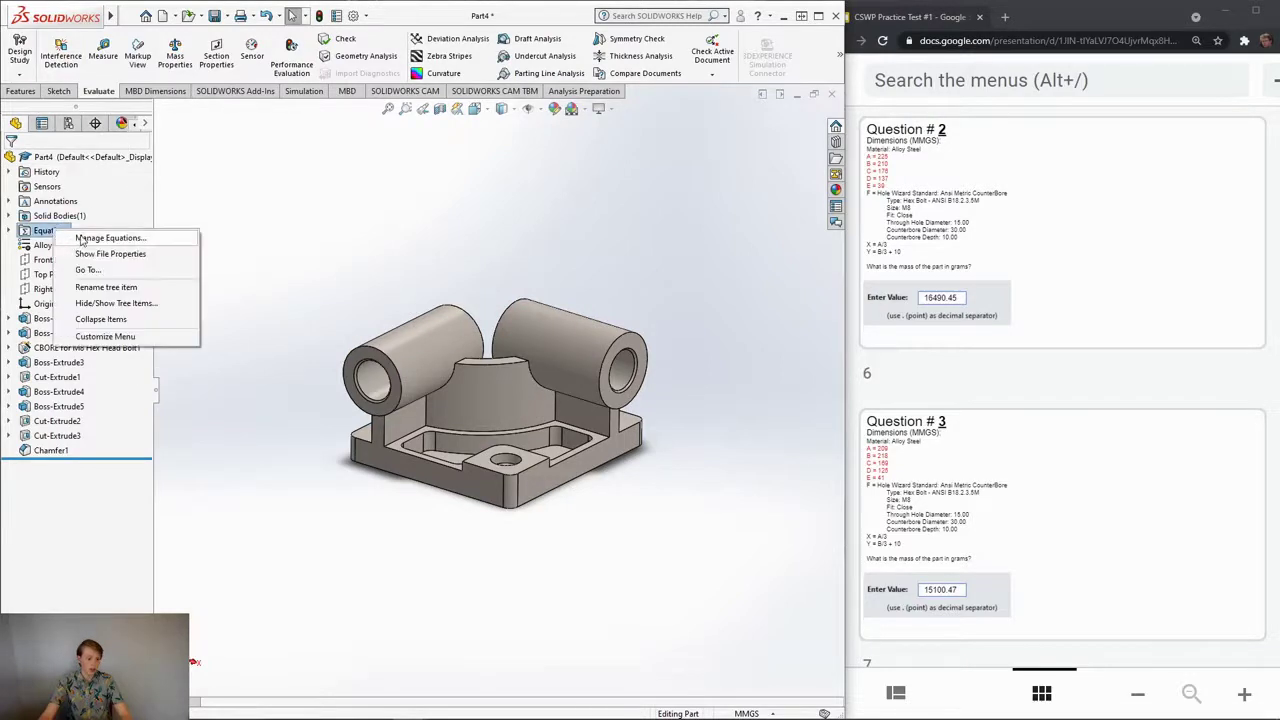
{"action": "left_click", "coordinate": [90, 238]}
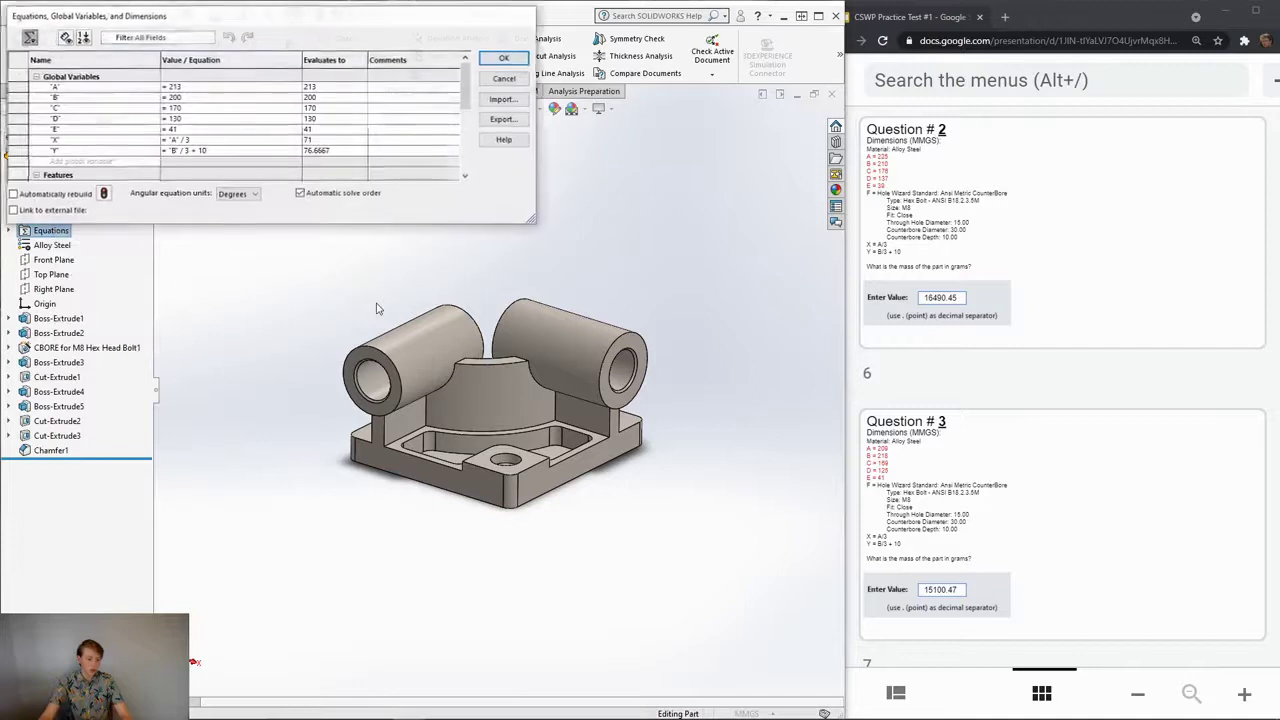
{"action": "left_click", "coordinate": [184, 88]}
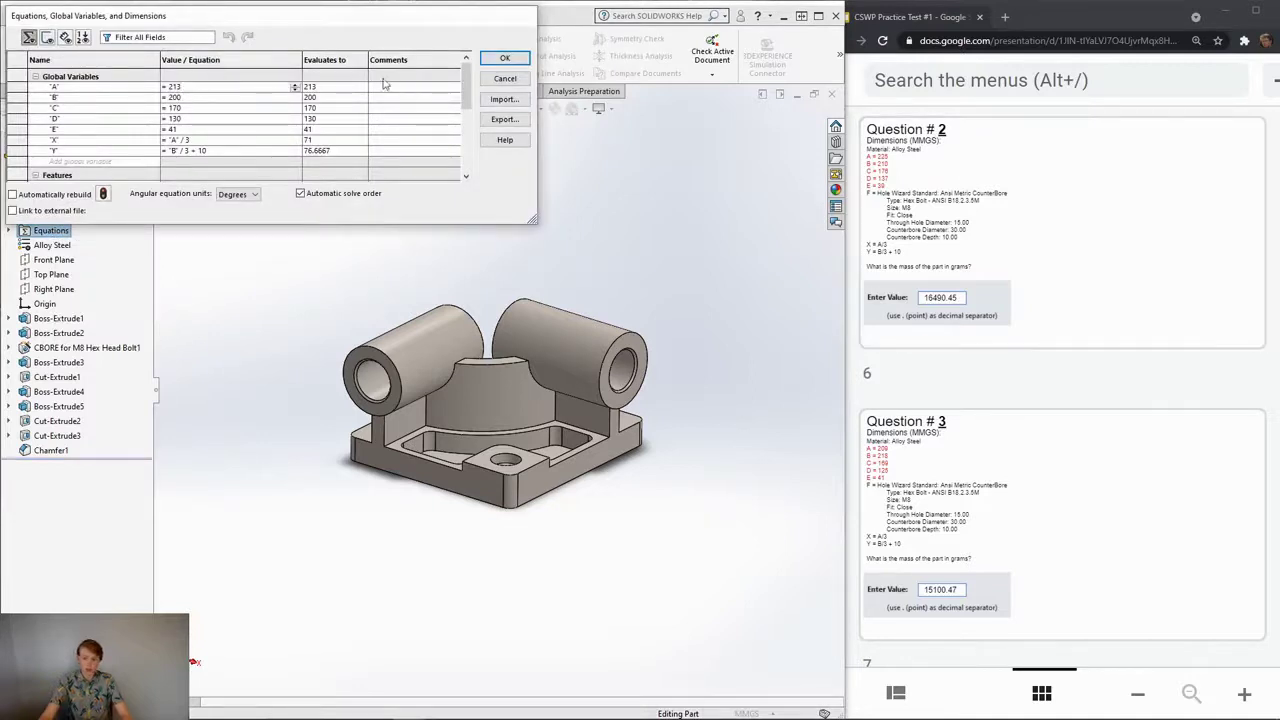
{"action": "key", "text": "BackSpace"}
{"action": "key", "text": "BackSpace"}
{"action": "type", "text": "25"}
{"action": "key", "text": "Return"}
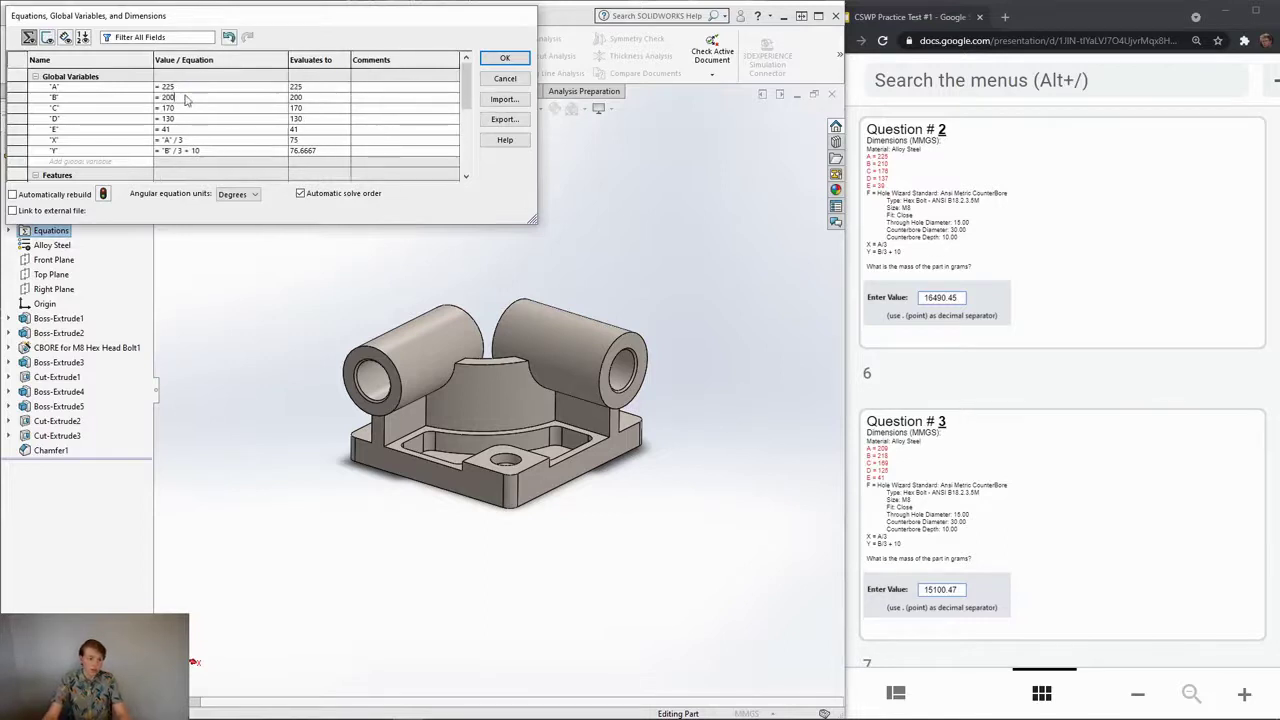
Step: Set global variable B to 210 and C to 176 for Question #2
{"action": "left_click", "coordinate": [185, 95]}
{"action": "key", "text": "BackSpace"}
{"action": "key", "text": "BackSpace"}
{"action": "type", "text": "170"}
{"action": "key", "text": "Return"}
{"action": "left_click", "coordinate": [183, 108]}
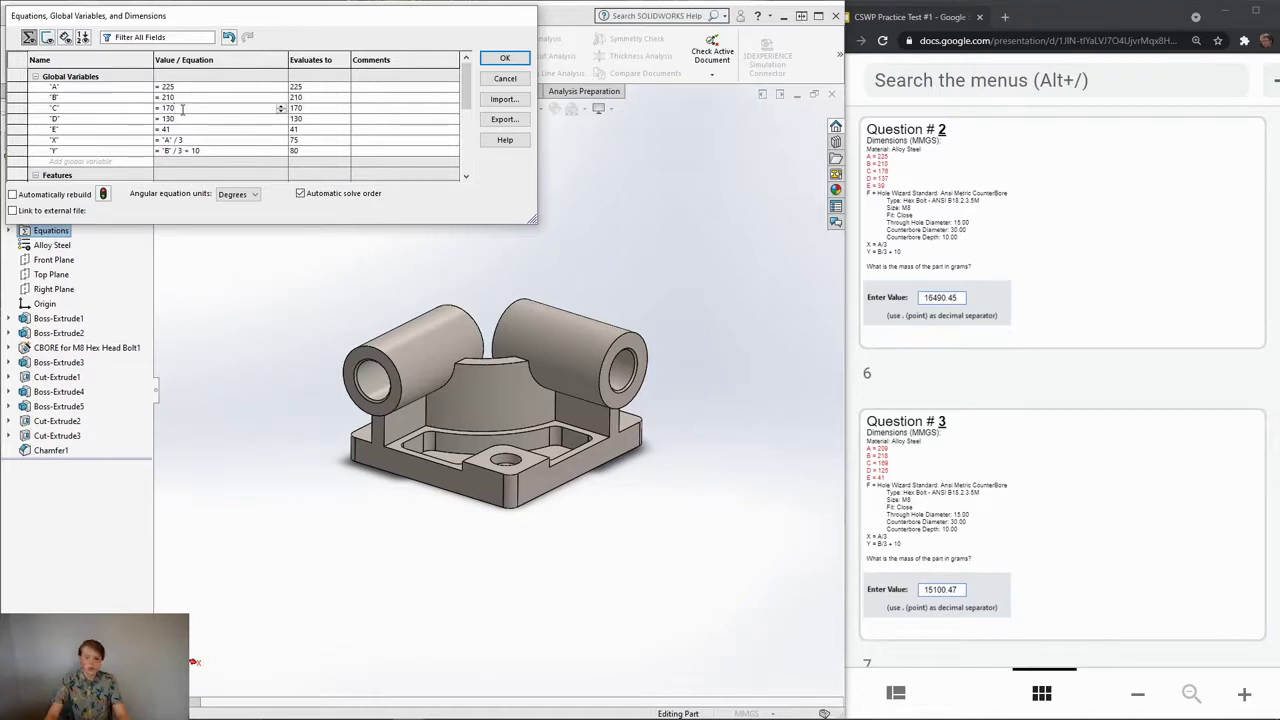
{"action": "type", "text": "6"}
{"action": "key", "text": "Return"}
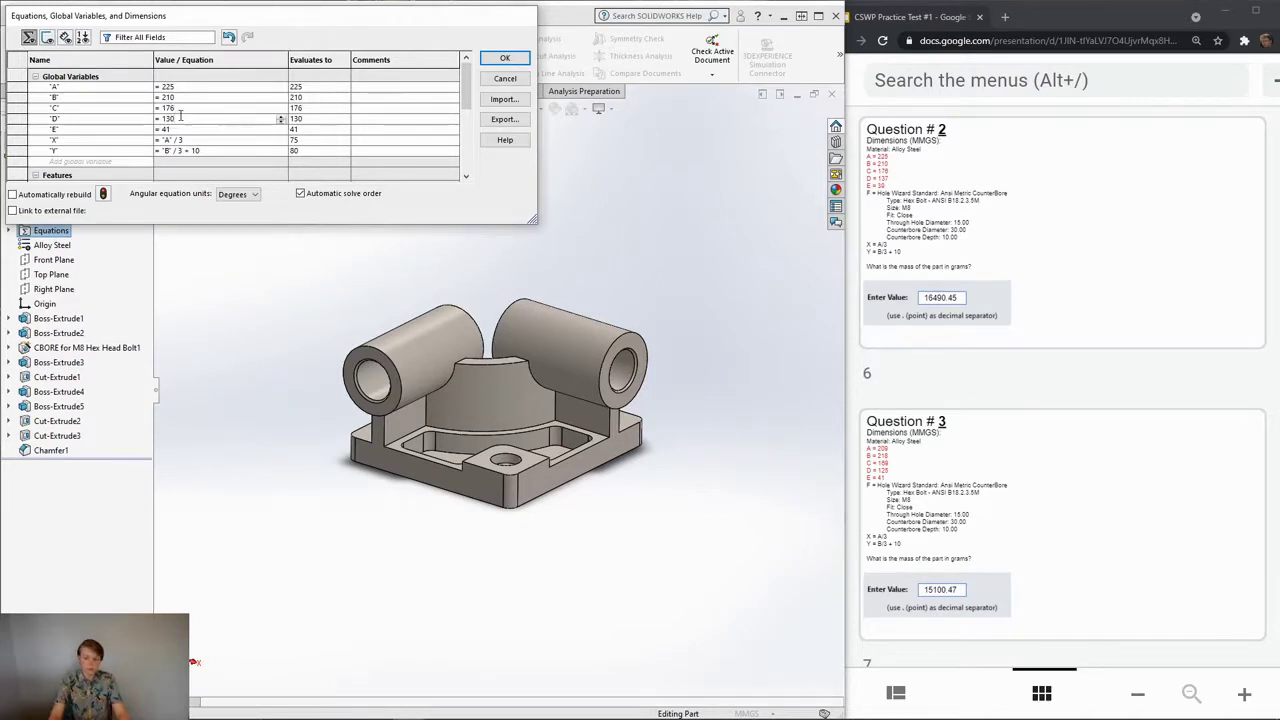
Step: Set global variable D to 137 and E to 39, and apply the Question #2 equations to the part
{"action": "key", "text": "BackSpace"}
{"action": "type", "text": "7"}
{"action": "key", "text": "Return"}
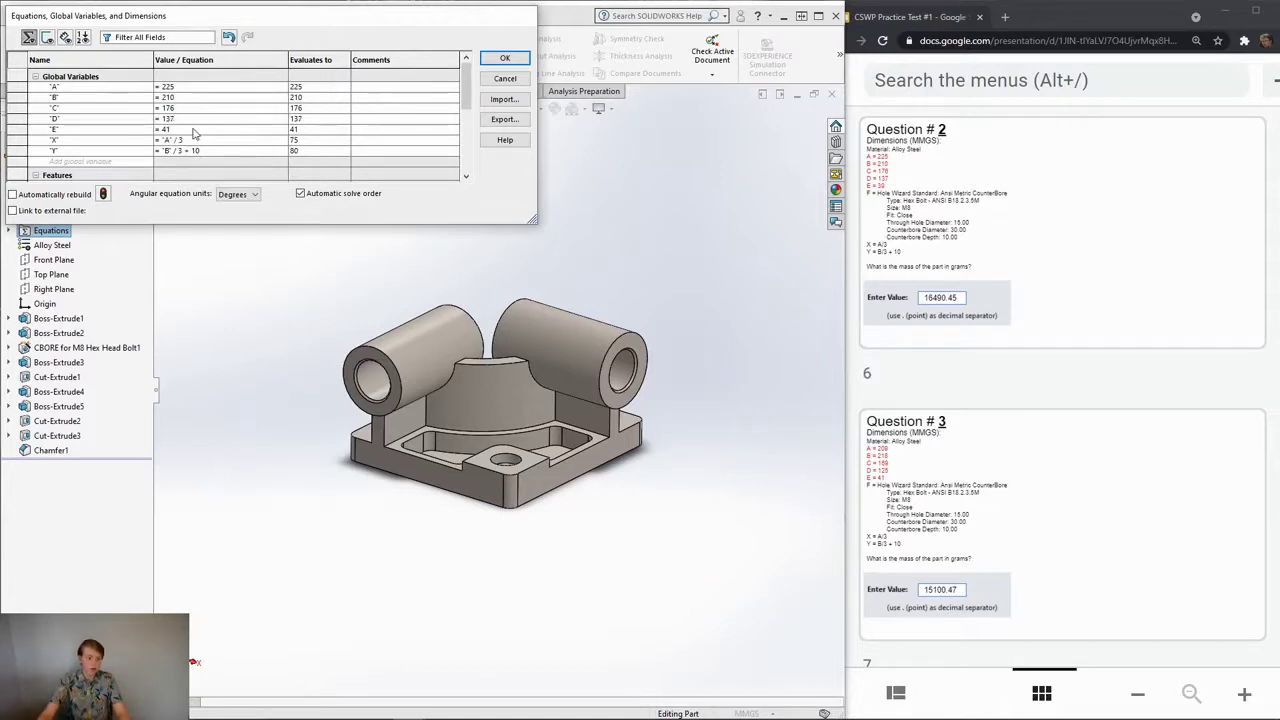
{"action": "key", "text": "BackSpace"}
{"action": "key", "text": "BackSpace"}
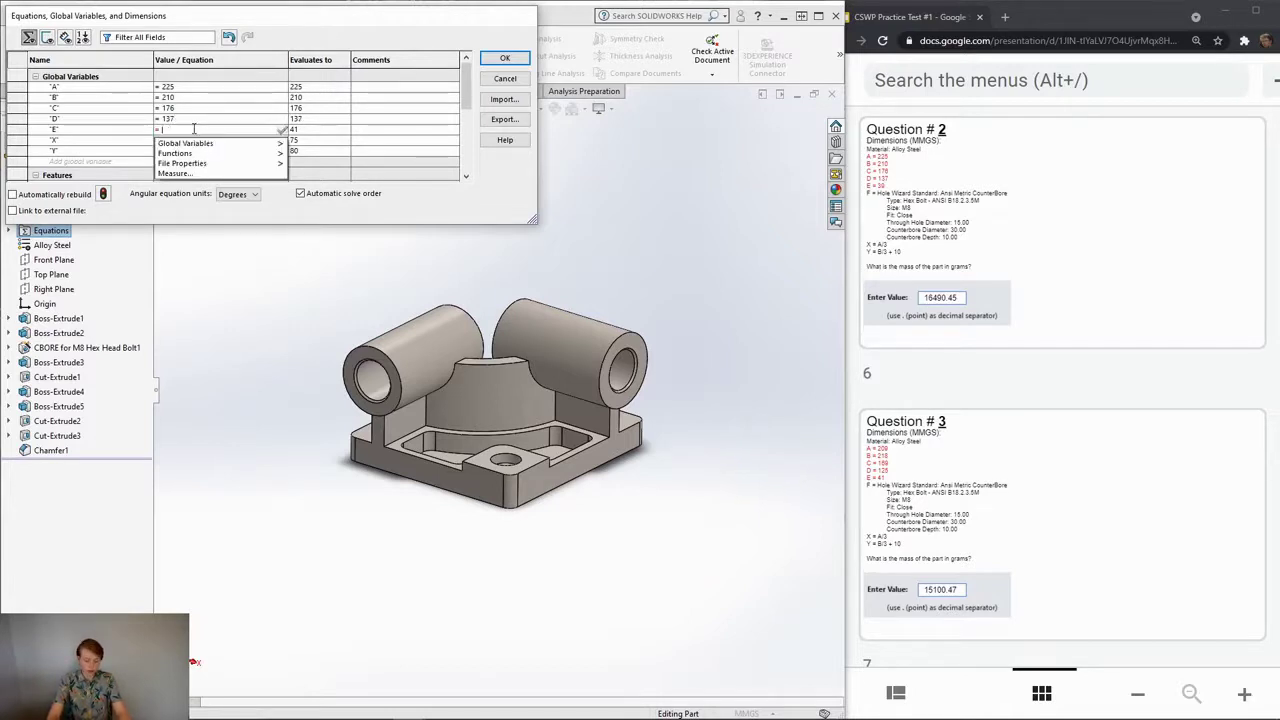
{"action": "type", "text": "39"}
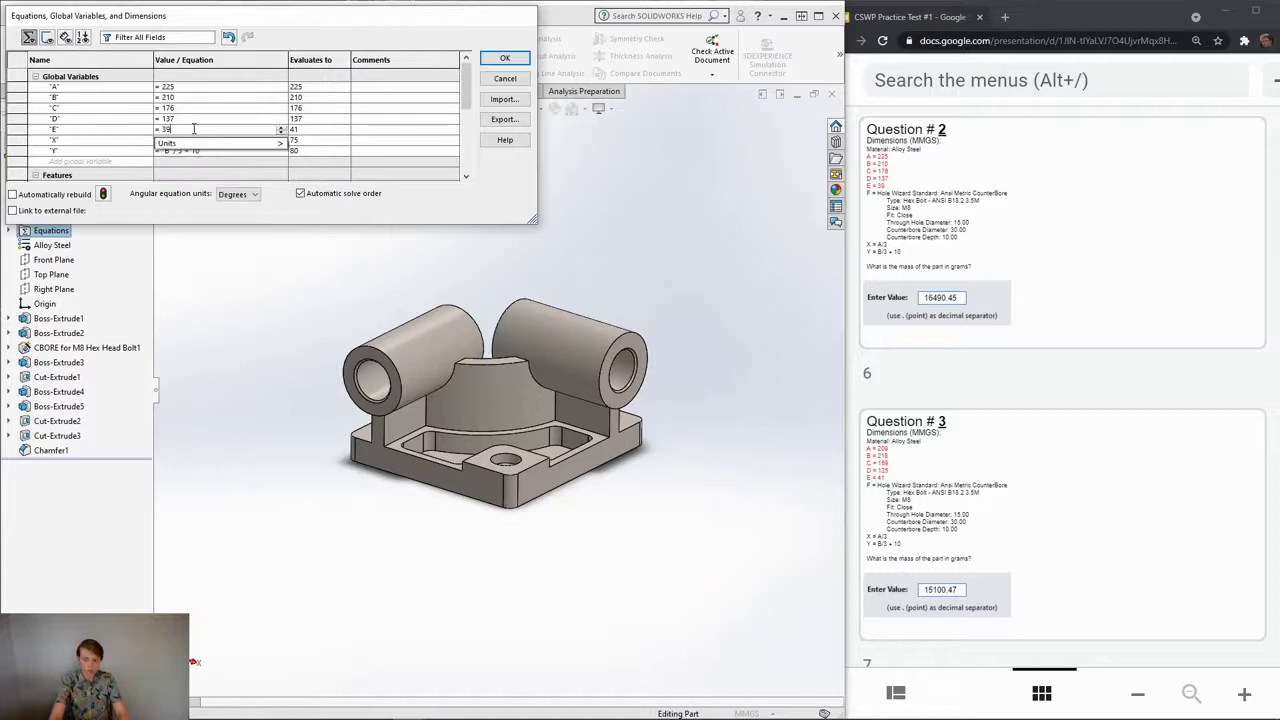
{"action": "key", "text": "Return"}
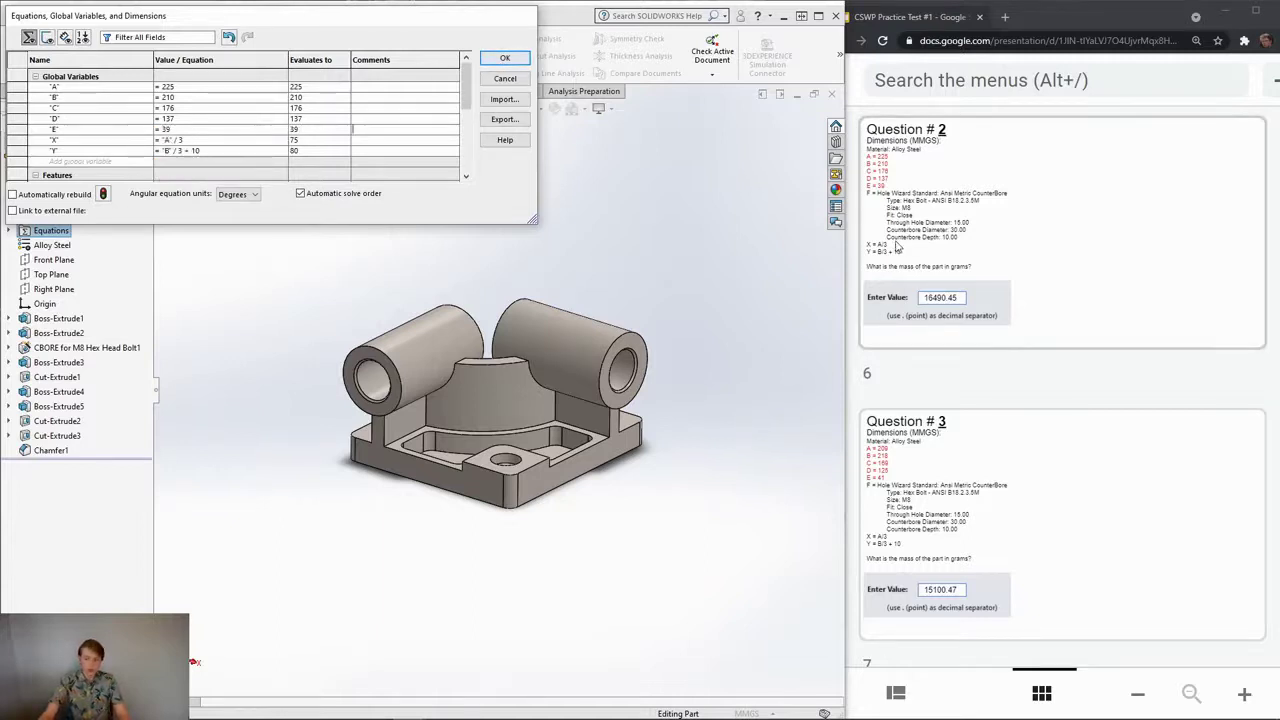
{"action": "left_click", "coordinate": [505, 58]}
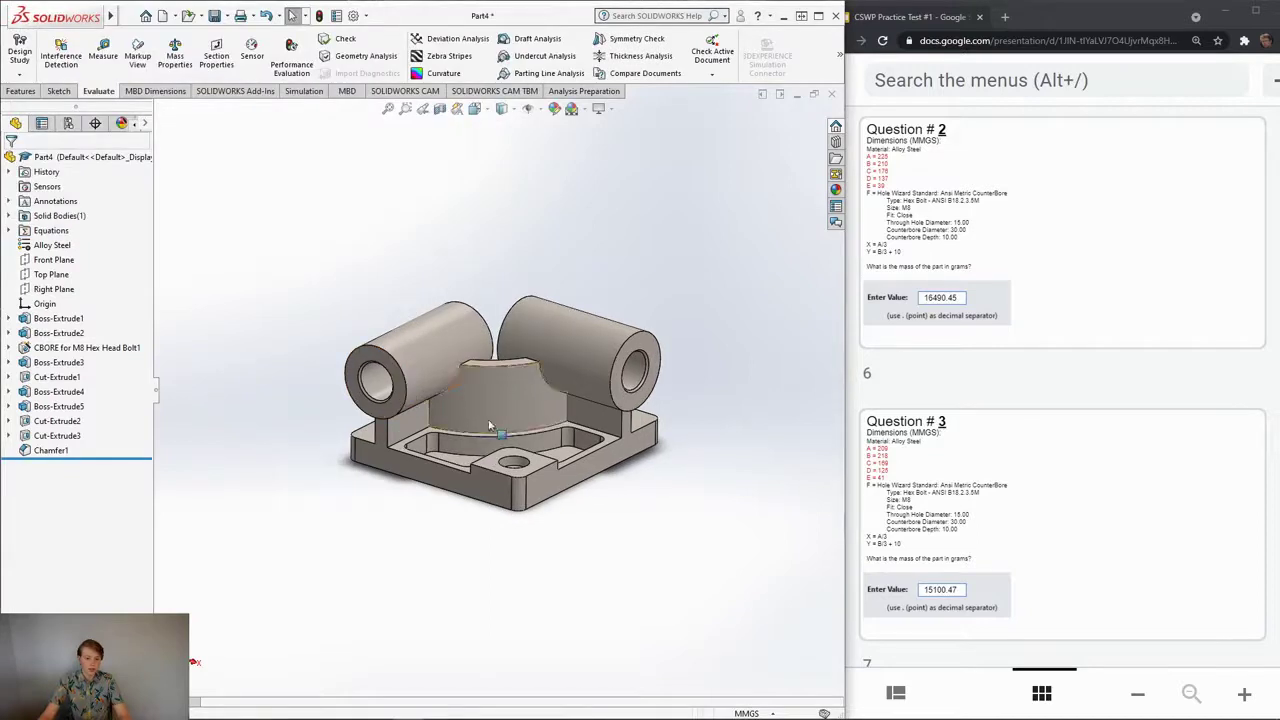
Step: Evaluate the resized part's mass properties, compare its mass with Question #2's answer, and close the results
{"action": "left_click", "coordinate": [176, 62]}
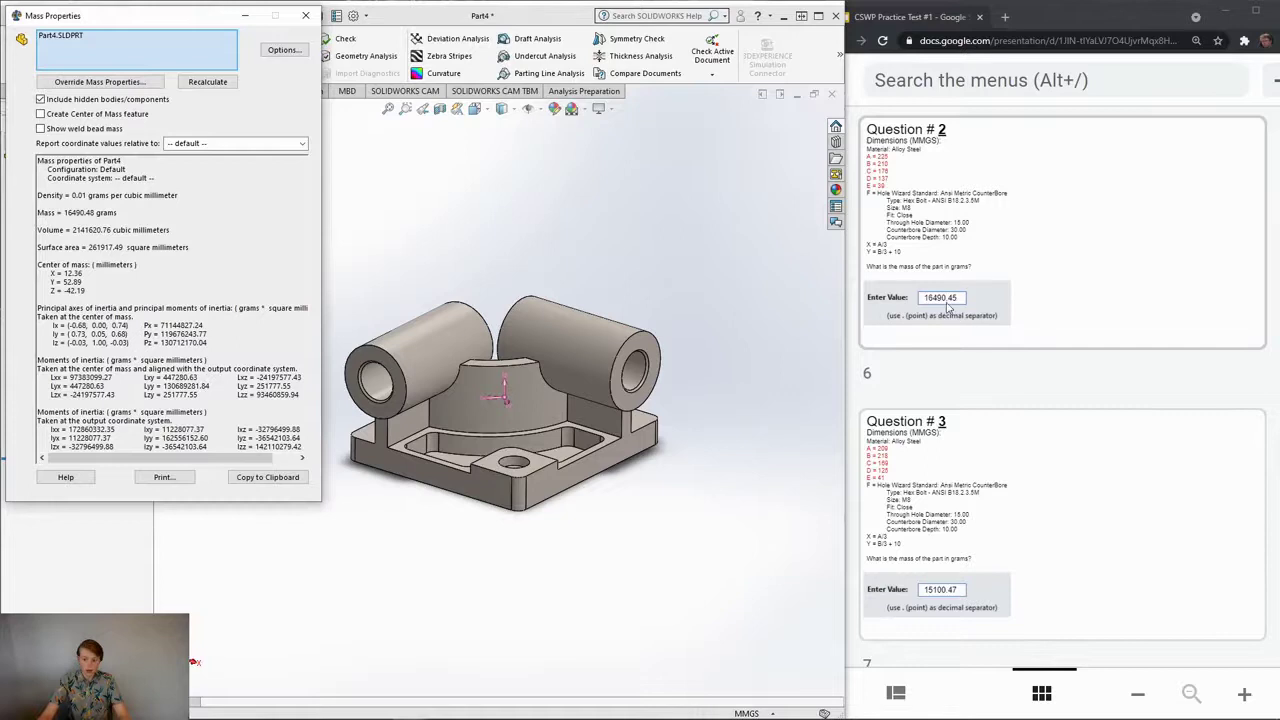
{"action": "left_click_drag", "start_coordinate": [64, 212], "coordinate": [96, 214]}
{"action": "left_click", "coordinate": [95, 213]}
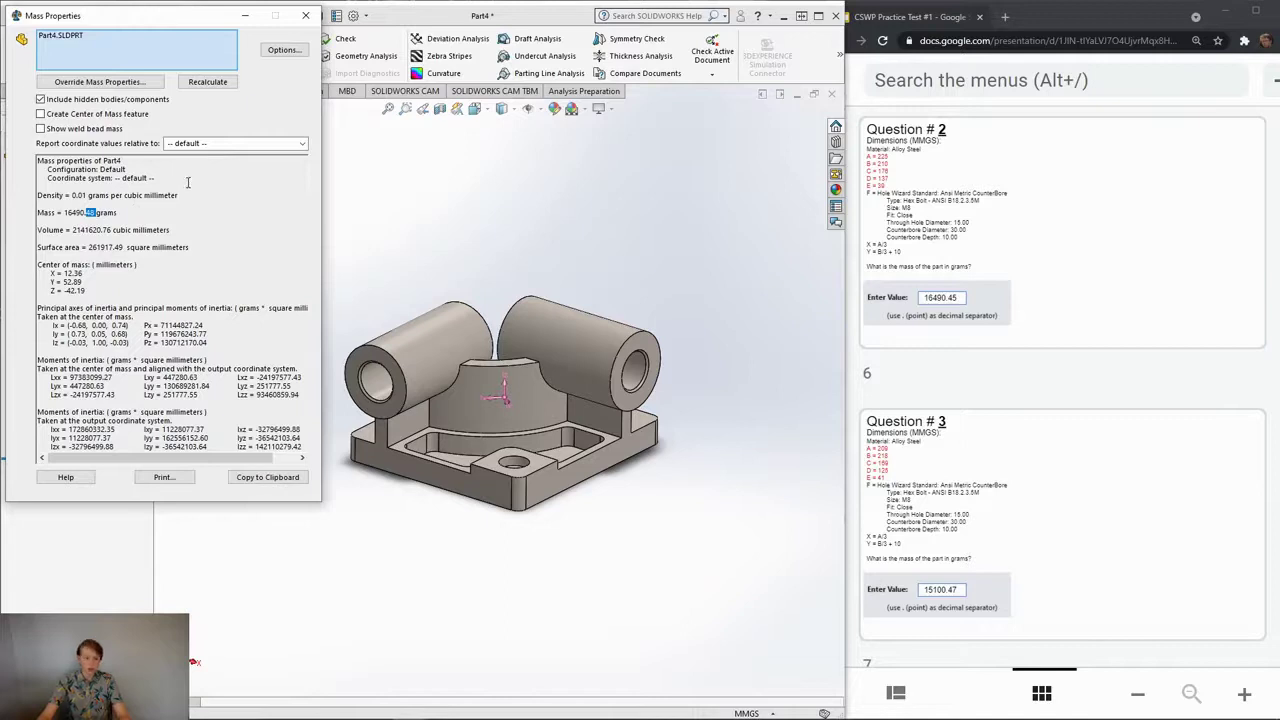
{"action": "left_click", "coordinate": [308, 18]}
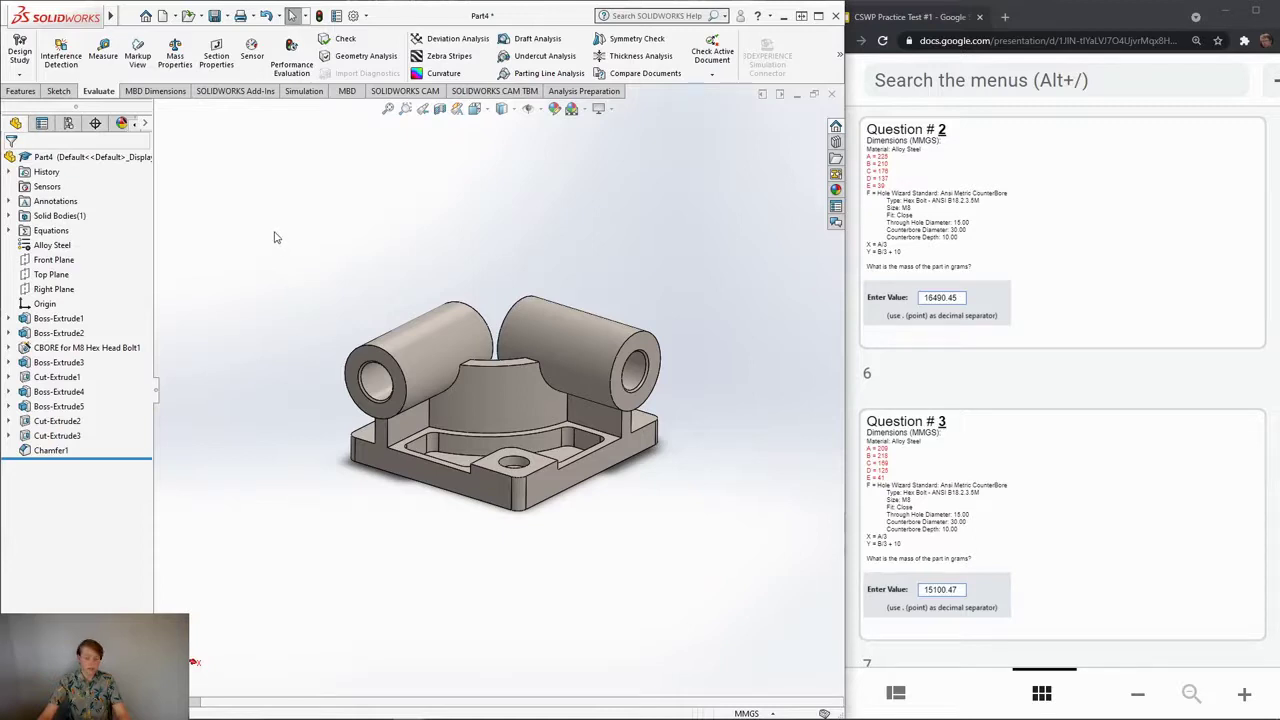
{"action": "scroll", "coordinate": [1031, 321], "scroll_direction": "up", "scroll_amount": 4}
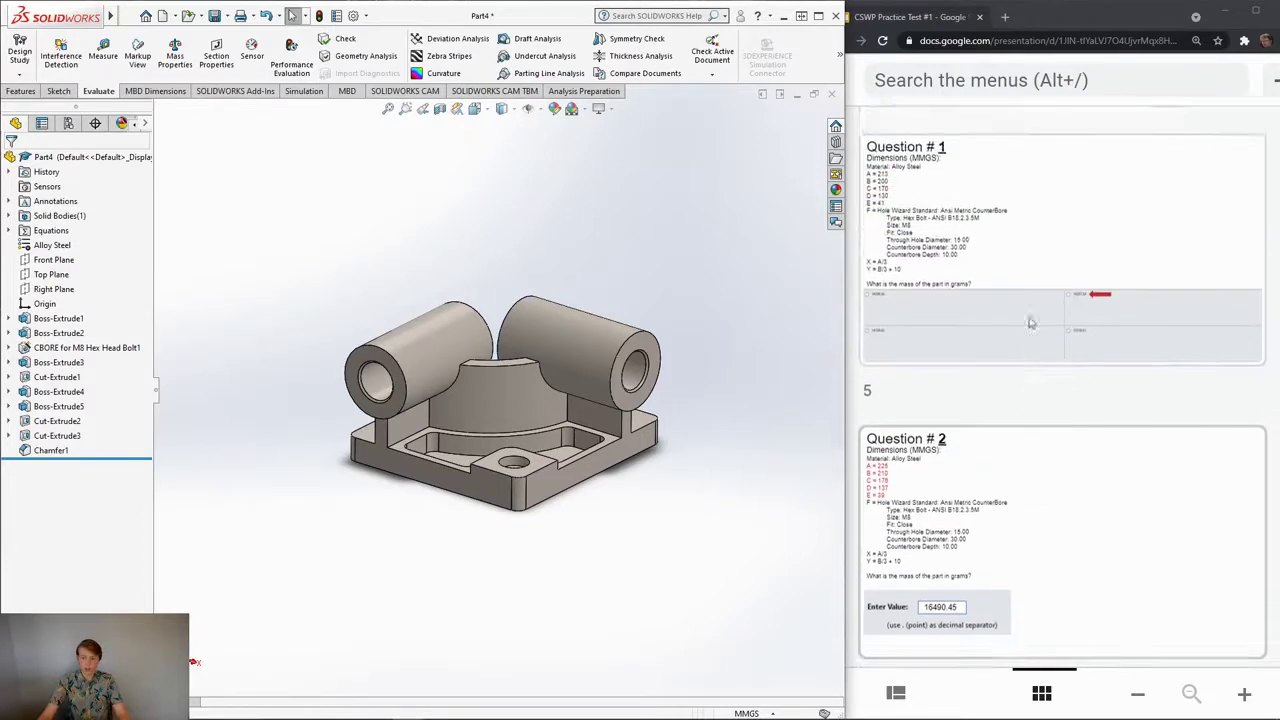
{"action": "scroll", "coordinate": [1031, 321], "scroll_direction": "down", "scroll_amount": 3}
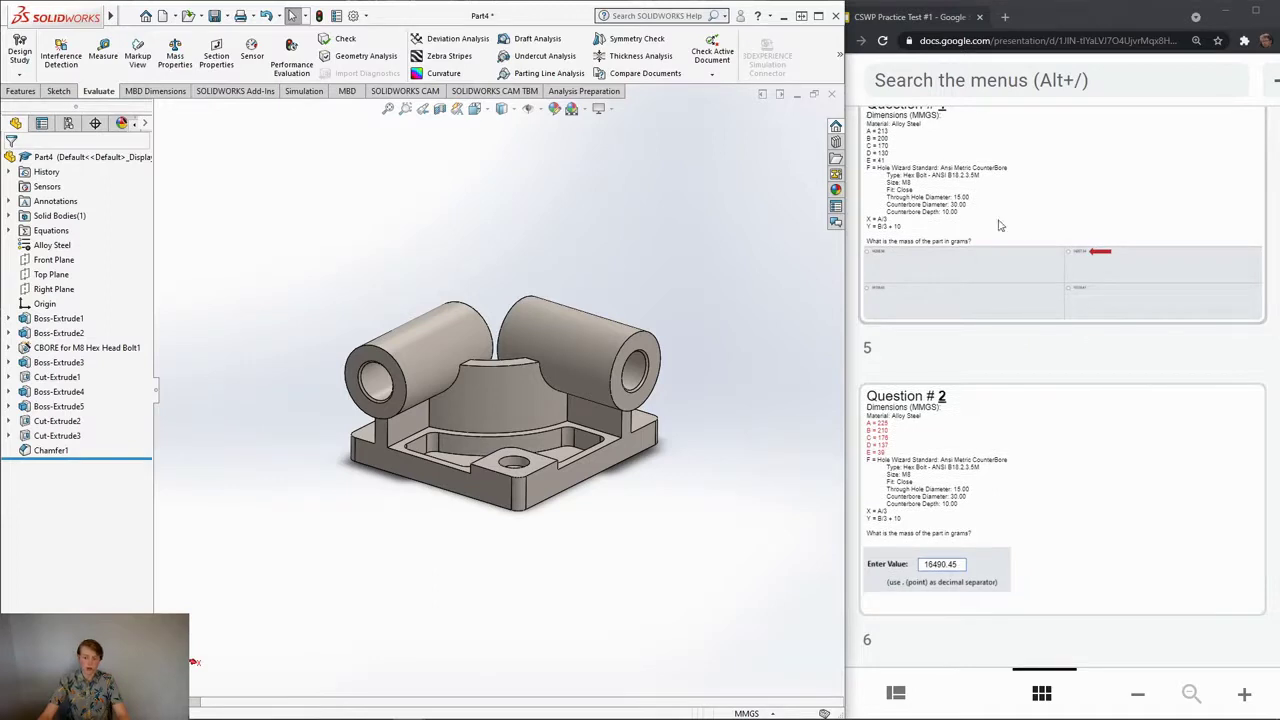
{"action": "scroll", "coordinate": [1003, 325], "scroll_direction": "up", "scroll_amount": 1}
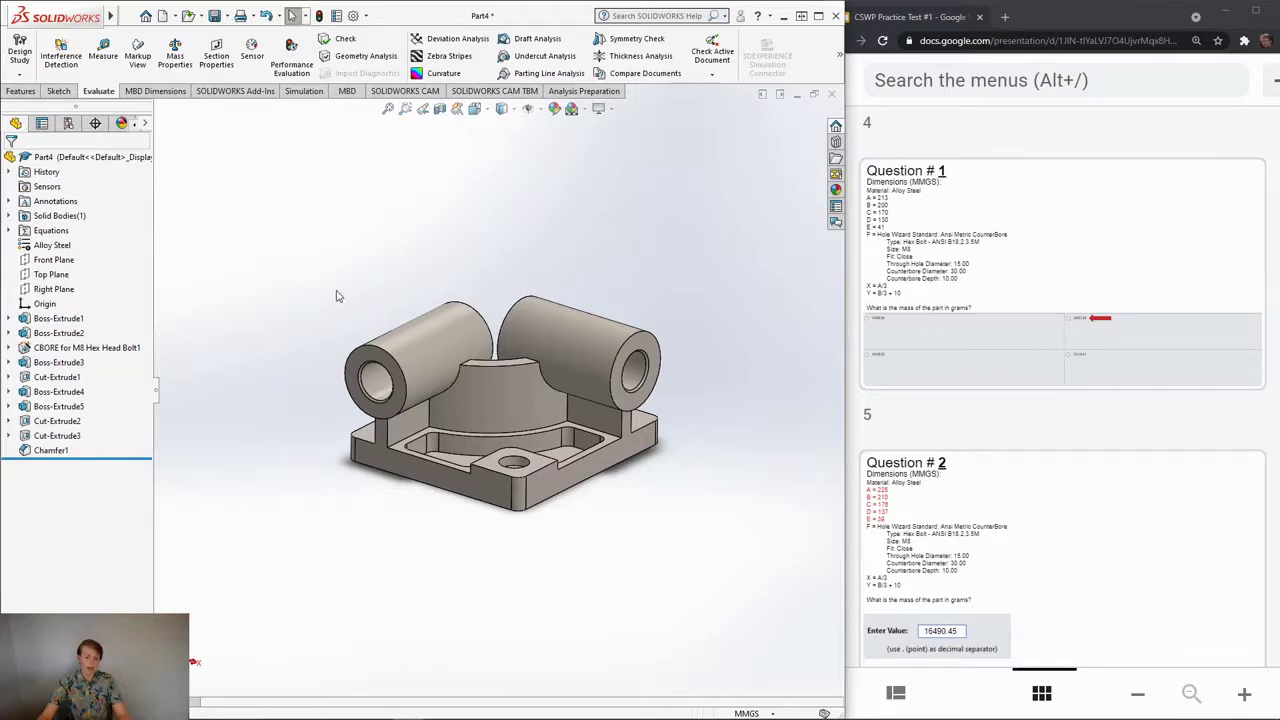
{"action": "mouse_move", "coordinate": [610, 492]}
{"action": "middle_mouse_down"}
{"action": "mouse_move", "coordinate": [606, 597]}
{"action": "mouse_move", "coordinate": [614, 514]}
{"action": "middle_mouse_up"}
{"action": "left_click", "coordinate": [835, 647]}
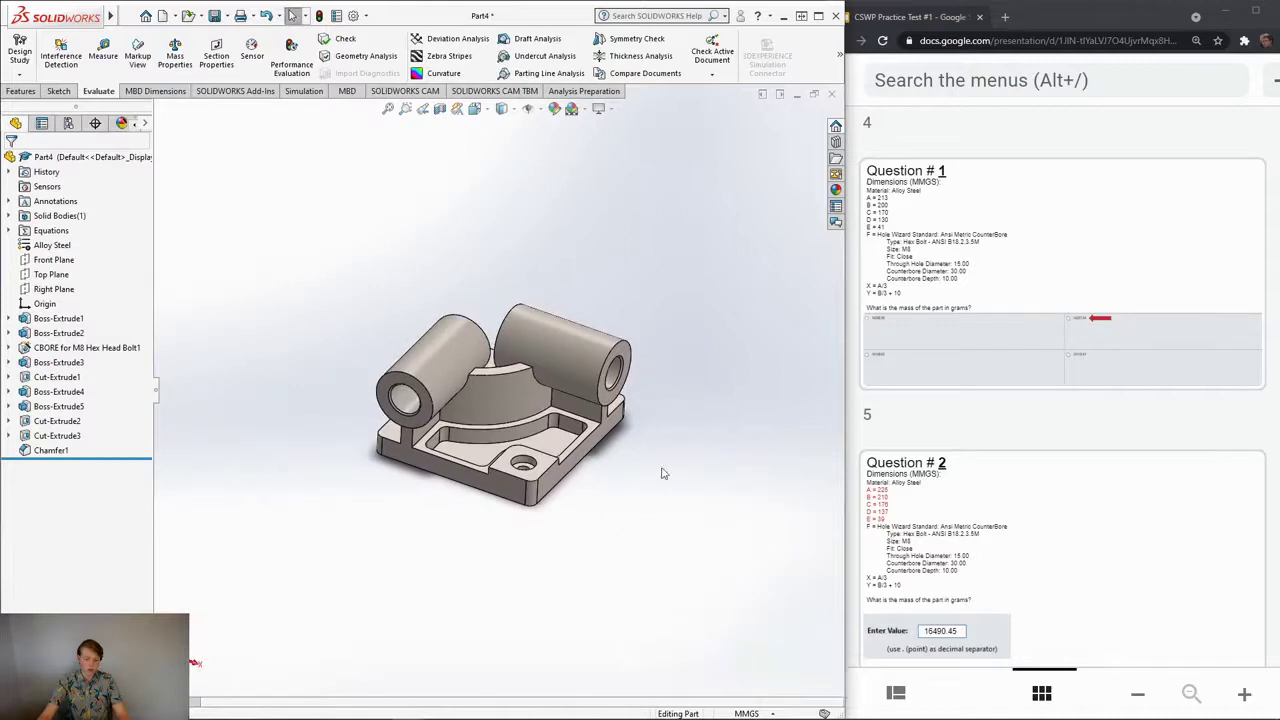
{"action": "mouse_move", "coordinate": [349, 274]}
{"action": "middle_mouse_down"}
{"action": "mouse_move", "coordinate": [329, 240]}
{"action": "mouse_move", "coordinate": [251, 257]}
{"action": "middle_mouse_up"}
Step: Reopen the part's equations and set global variable A to 209, as Question #3 specifies
{"action": "scroll", "coordinate": [1062, 358], "scroll_direction": "down", "scroll_amount": 1}
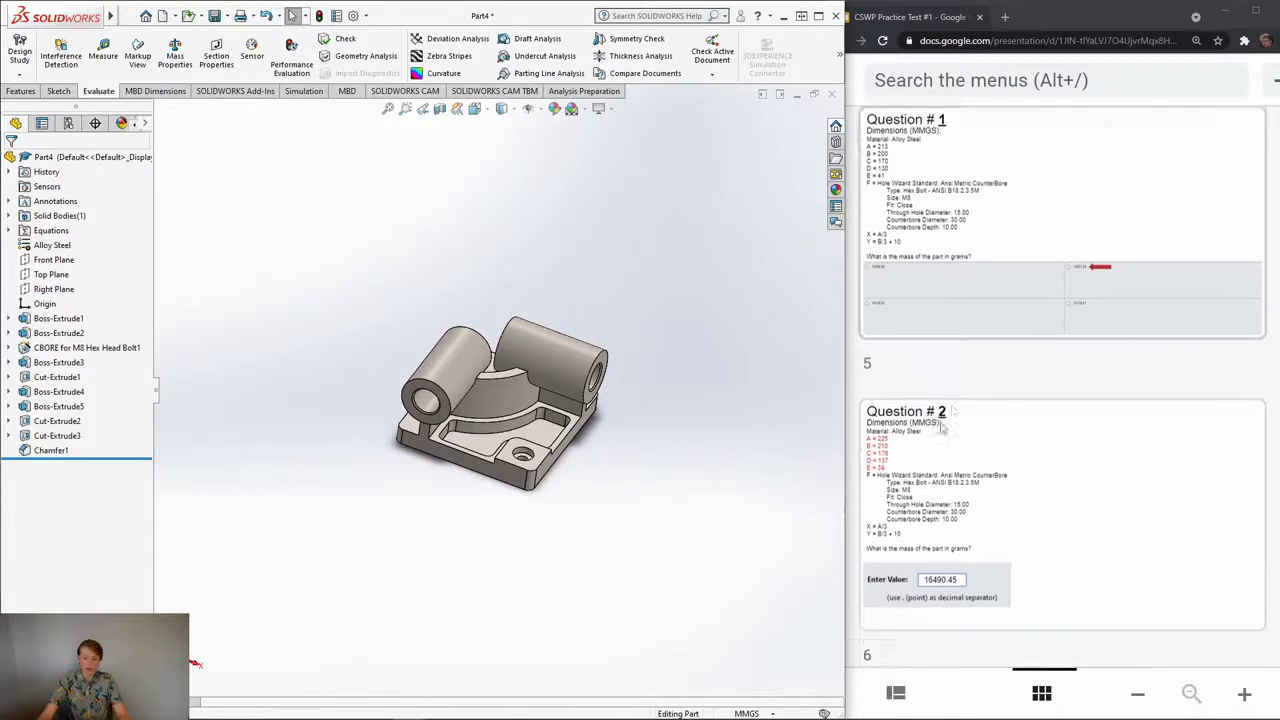
{"action": "right_click", "coordinate": [47, 237]}
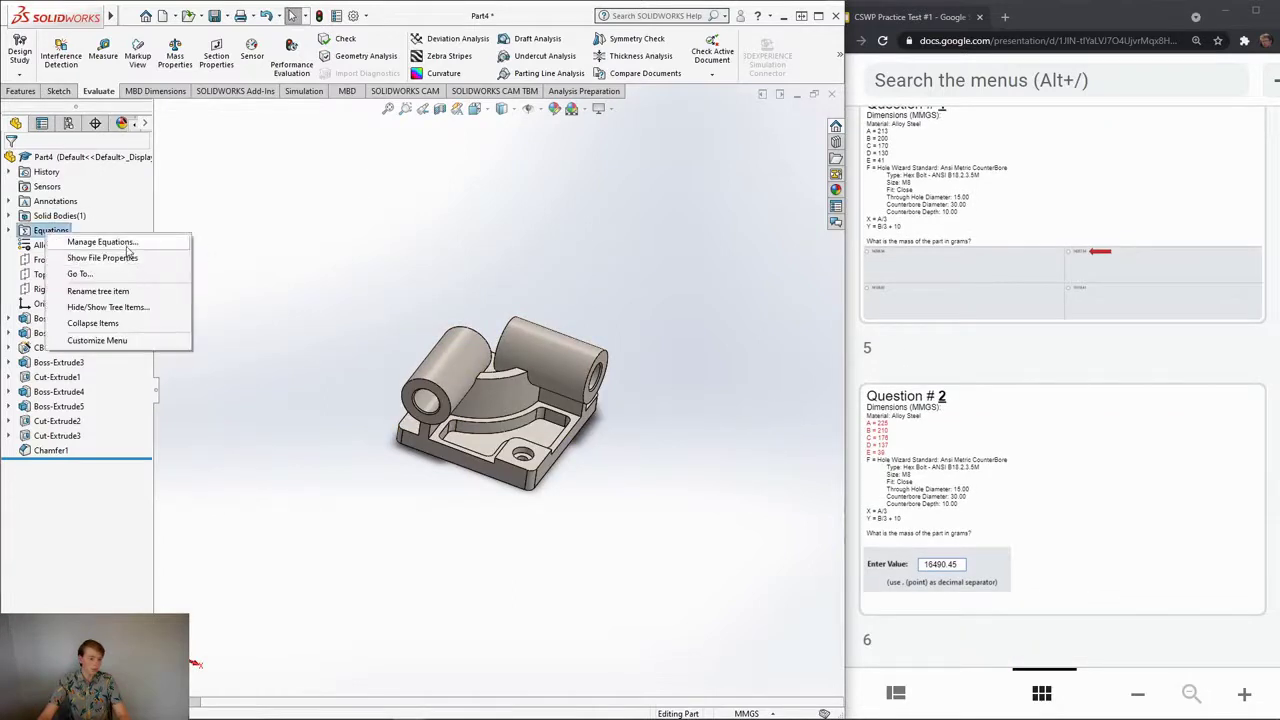
{"action": "left_click", "coordinate": [128, 250]}
{"action": "scroll", "coordinate": [991, 406], "scroll_direction": "down", "scroll_amount": 4}
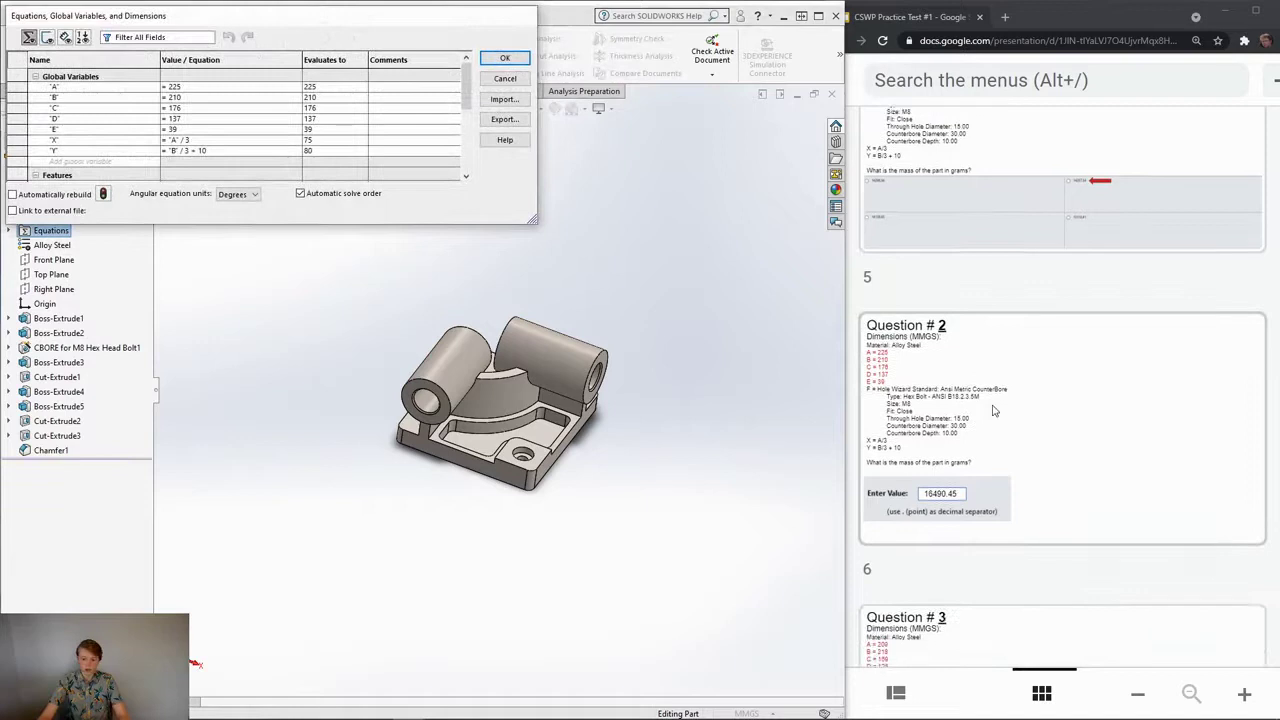
{"action": "double_click", "coordinate": [190, 87]}
{"action": "type", "text": "209"}
{"action": "key", "text": "Return"}
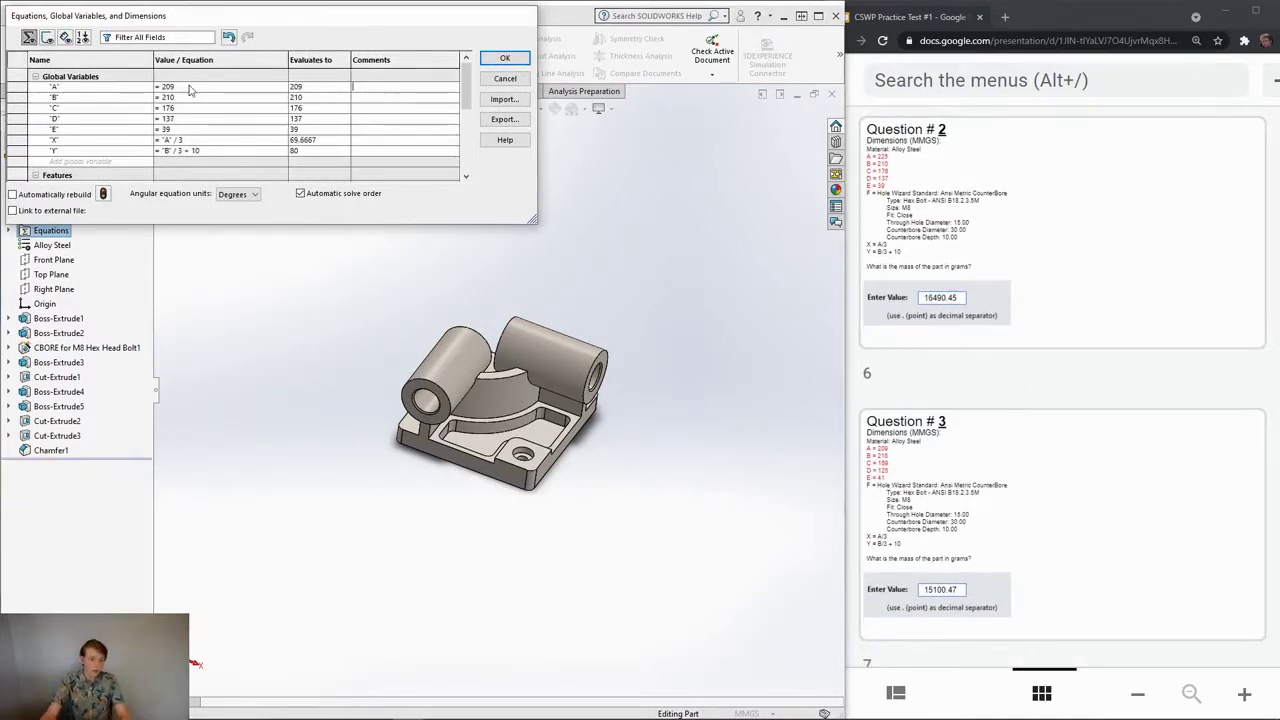
Step: Set global variable B to 218 and C to 169 for Question #3
{"action": "left_click", "coordinate": [191, 96]}
{"action": "key", "text": "BackSpace"}
{"action": "type", "text": "8"}
{"action": "key", "text": "Return"}
{"action": "left_click", "coordinate": [201, 107]}
{"action": "key", "text": "BackSpace"}
{"action": "key", "text": "BackSpace"}
{"action": "type", "text": "69"}
{"action": "key", "text": "Return"}
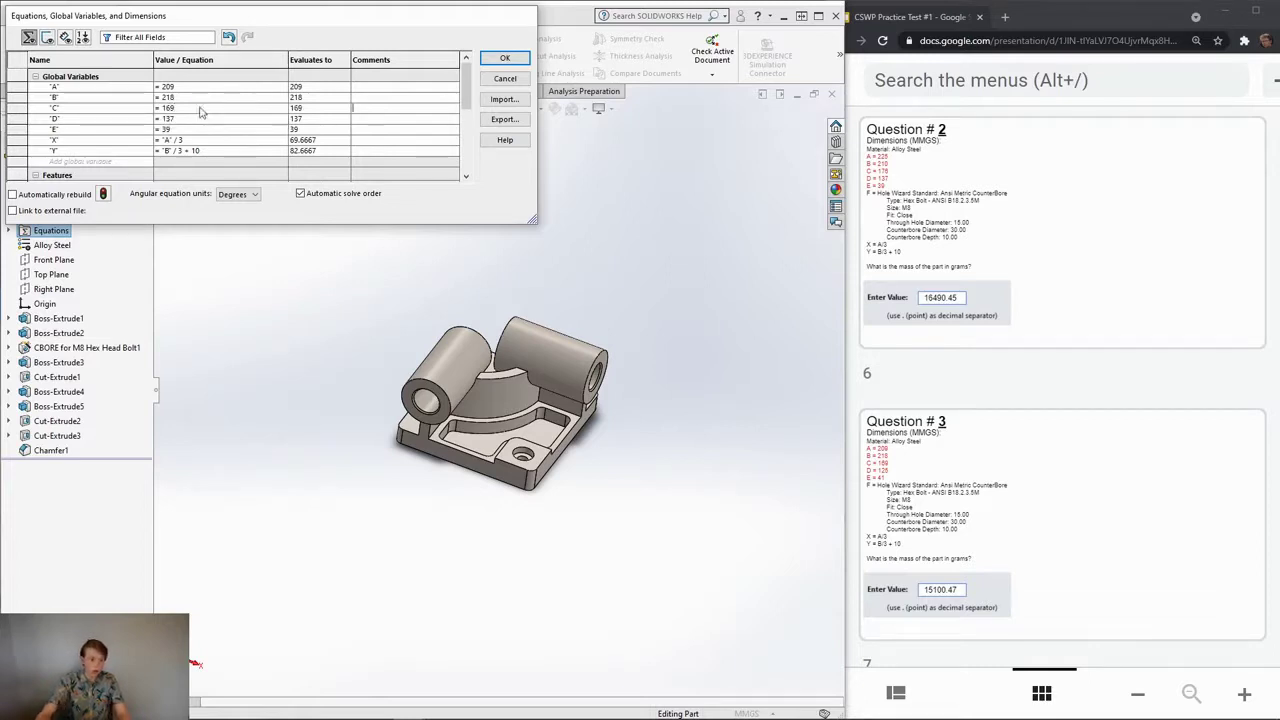
Step: Set global variable D to 125 and E to 41, and apply the Question #3 equations to the part
{"action": "left_click", "coordinate": [201, 118]}
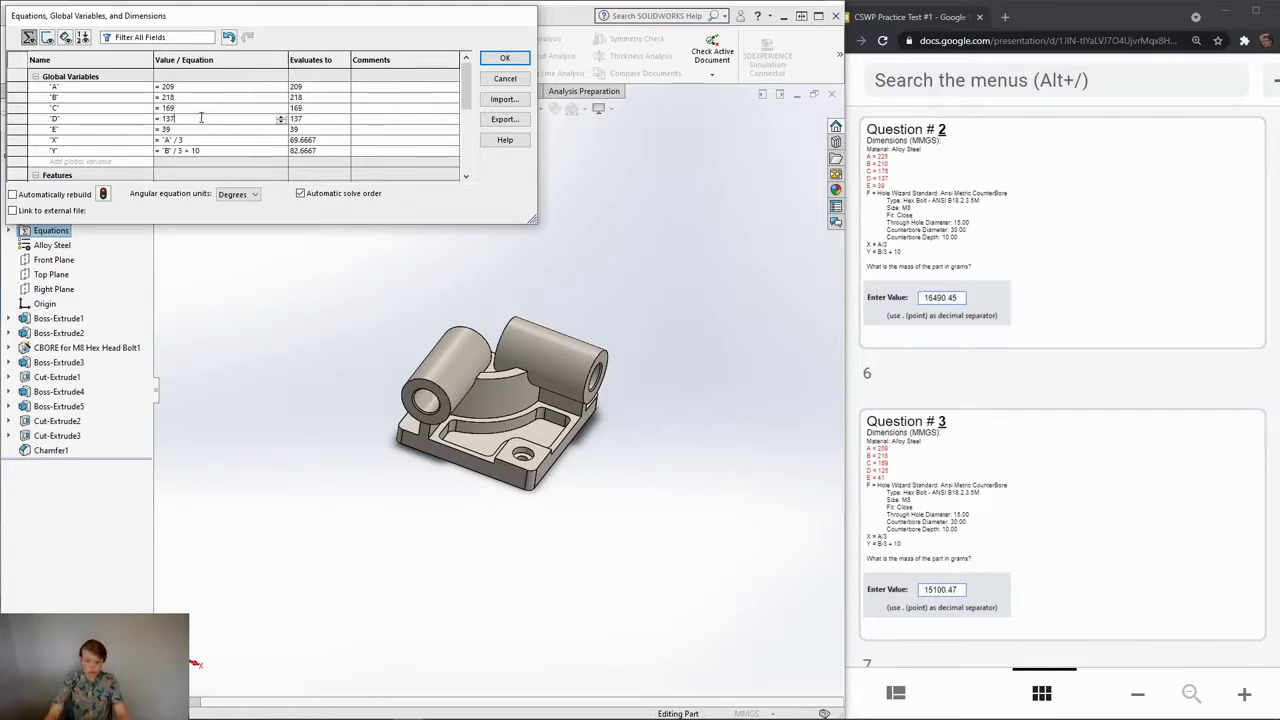
{"action": "key", "text": "BackSpace"}
{"action": "key", "text": "BackSpace"}
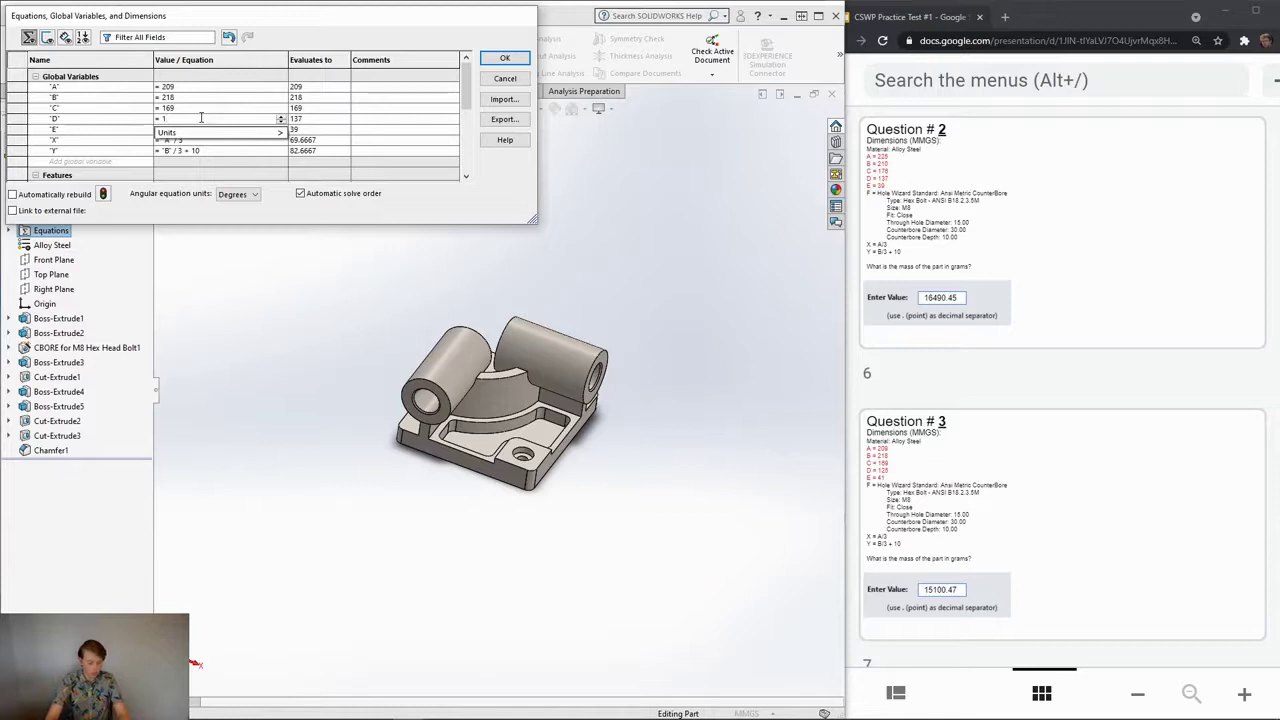
{"action": "type", "text": "25"}
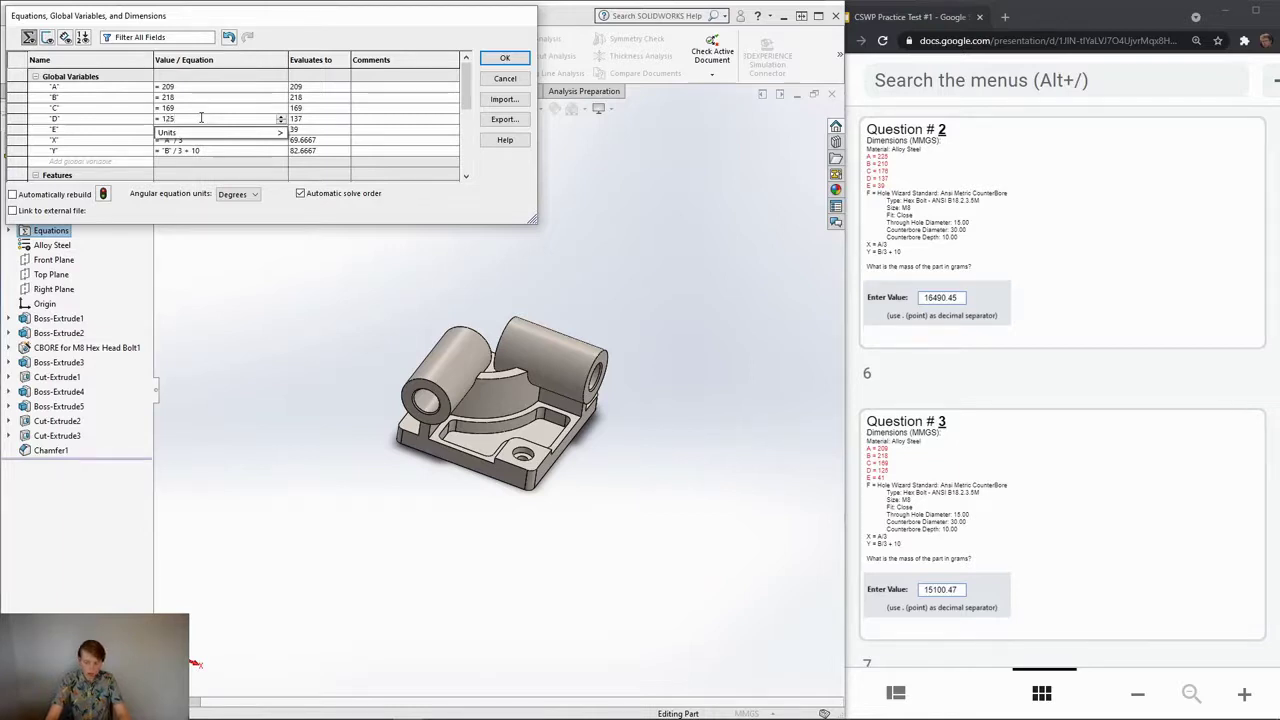
{"action": "key", "text": "Return"}
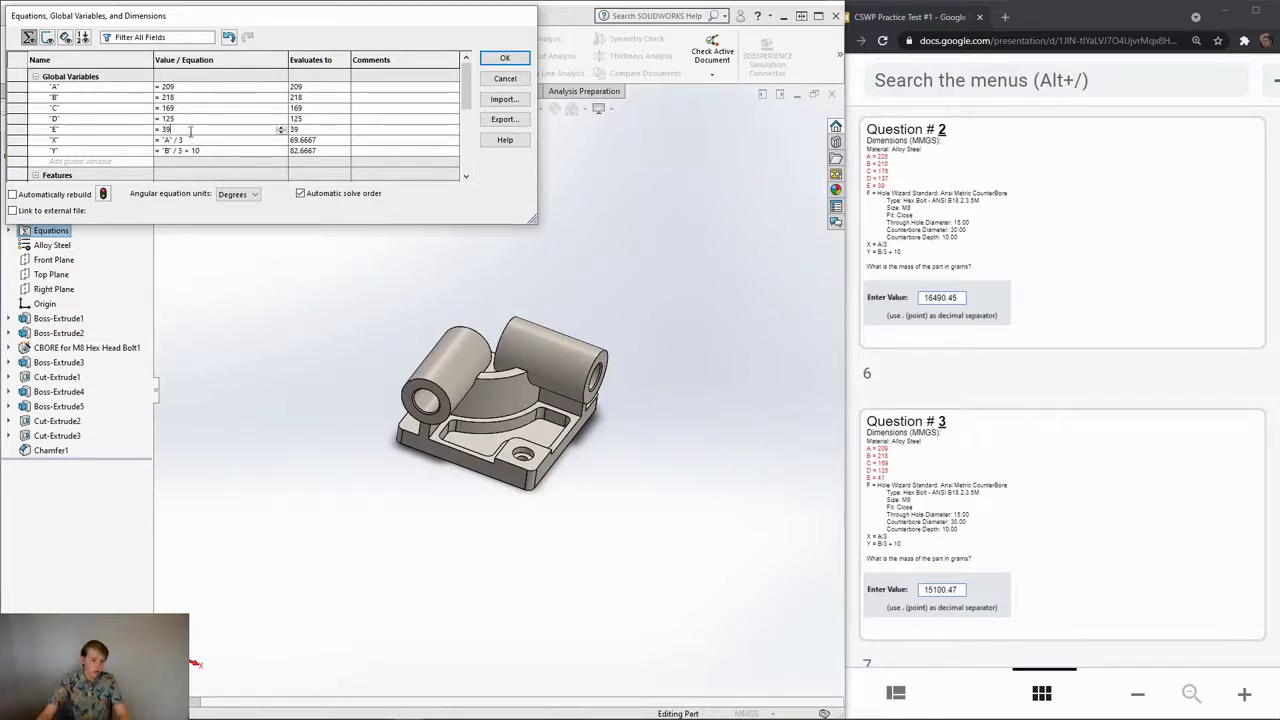
{"action": "left_click", "coordinate": [205, 129]}
{"action": "key", "text": "BackSpace"}
{"action": "key", "text": "BackSpace"}
{"action": "type", "text": "41"}
{"action": "key", "text": "Return"}
{"action": "left_click", "coordinate": [505, 57]}
Step: Evaluate the updated part's mass properties and compare its mass in grams with Question #3's answer
{"action": "middle_click_drag", "start_coordinate": [560, 330], "coordinate": [597, 329]}
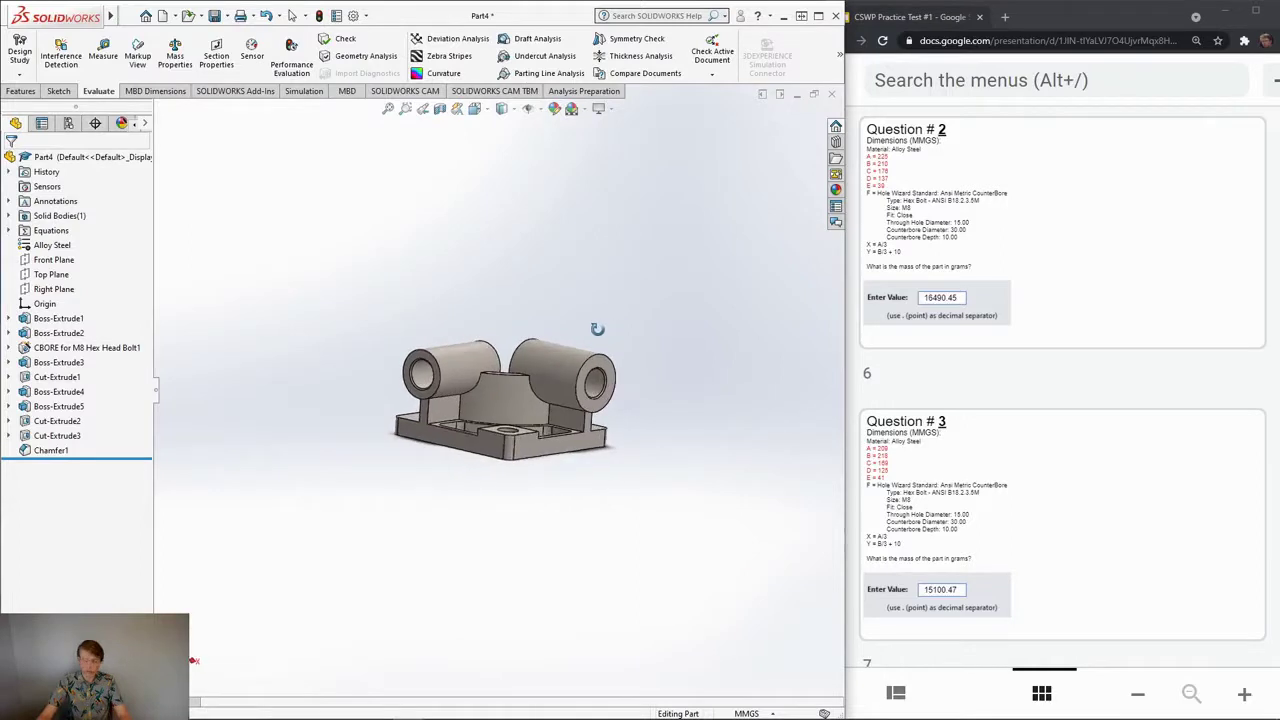
{"action": "left_click", "coordinate": [175, 55]}
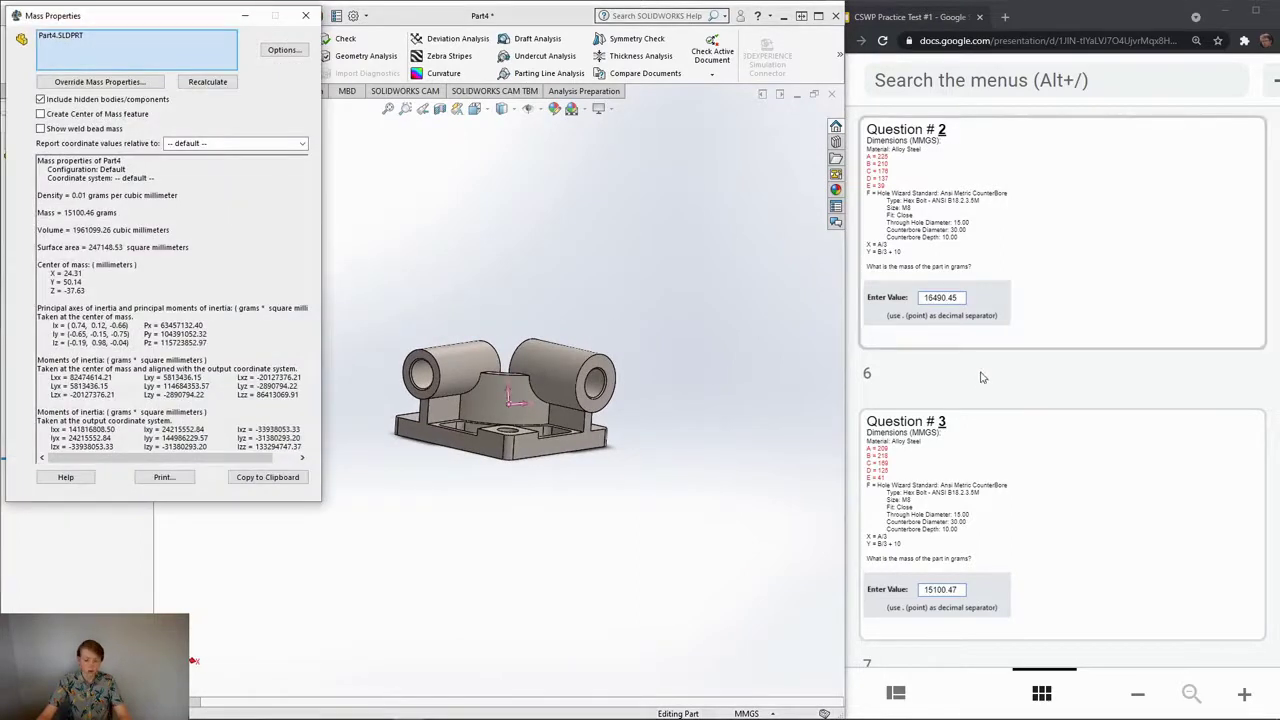
{"action": "scroll", "coordinate": [983, 377], "scroll_direction": "down", "scroll_amount": 1}
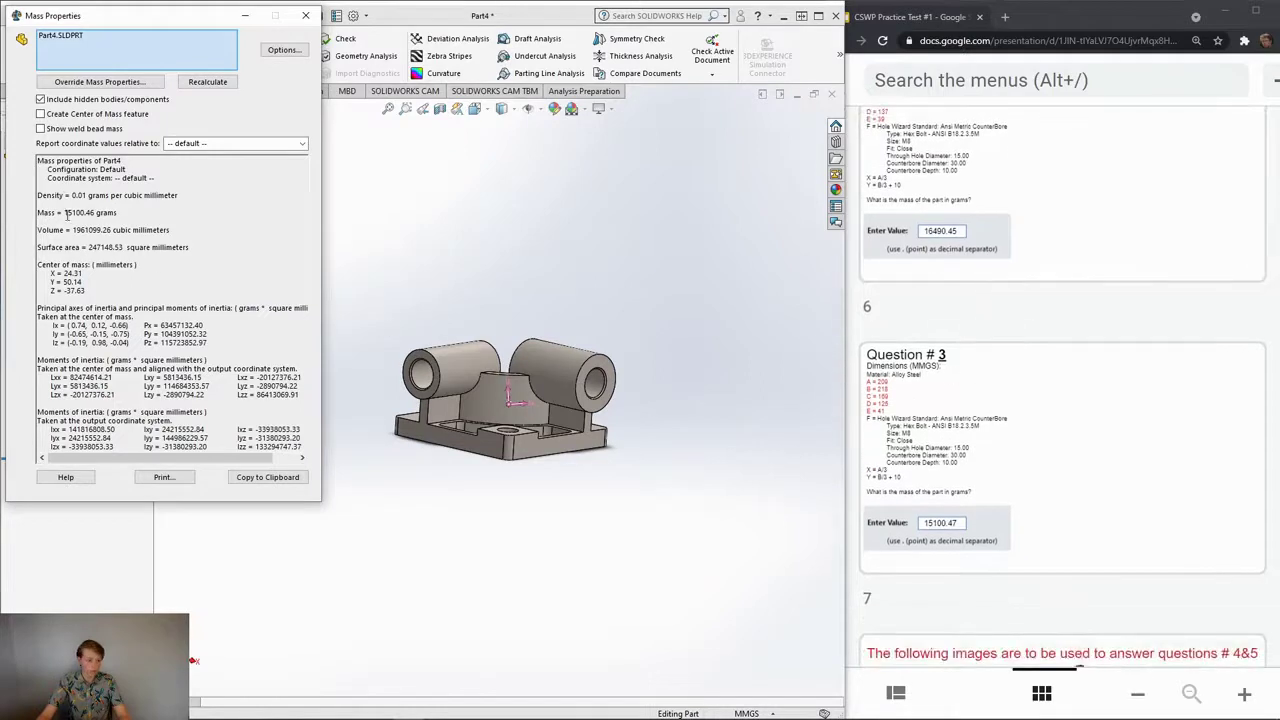
{"action": "left_click_drag", "start_coordinate": [62, 213], "coordinate": [96, 214]}
{"action": "scroll", "coordinate": [986, 590], "scroll_direction": "down", "scroll_amount": 2}
{"action": "scroll", "coordinate": [986, 590], "scroll_direction": "up", "scroll_amount": 2}
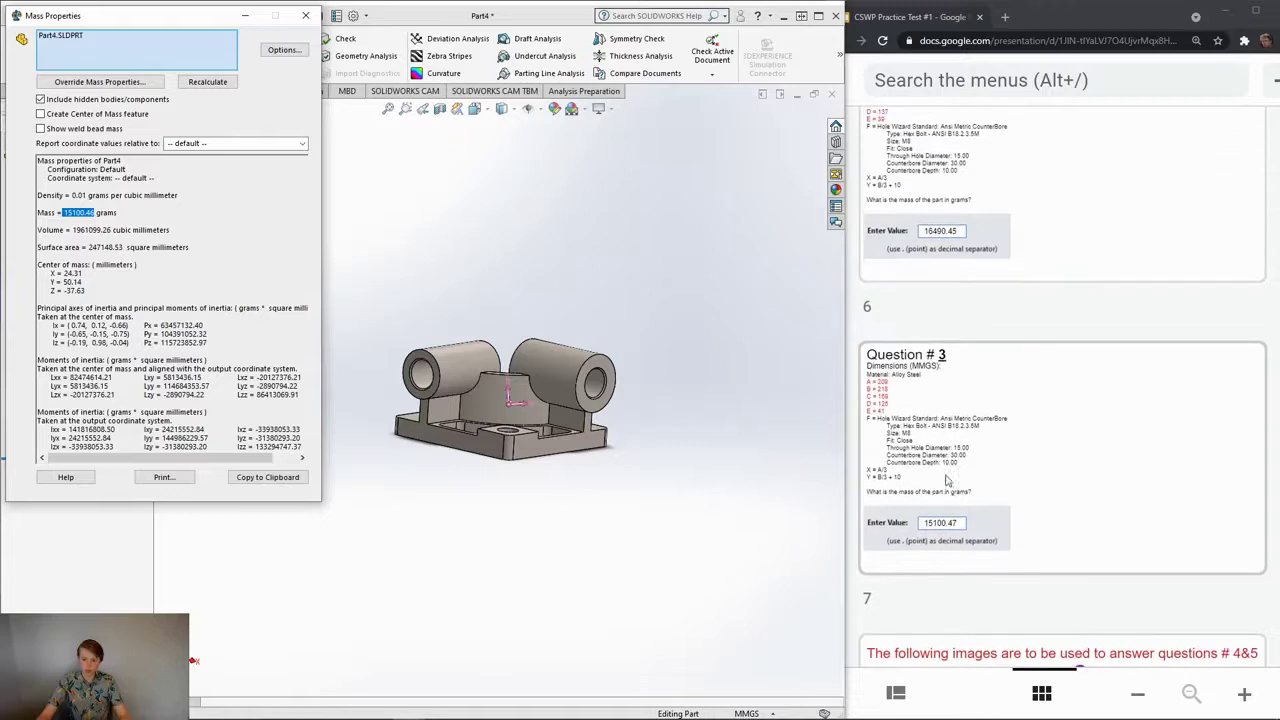
Step: Recheck the part's mass in grams against the Question #3 answer and close the mass properties
{"action": "left_click", "coordinate": [65, 213]}
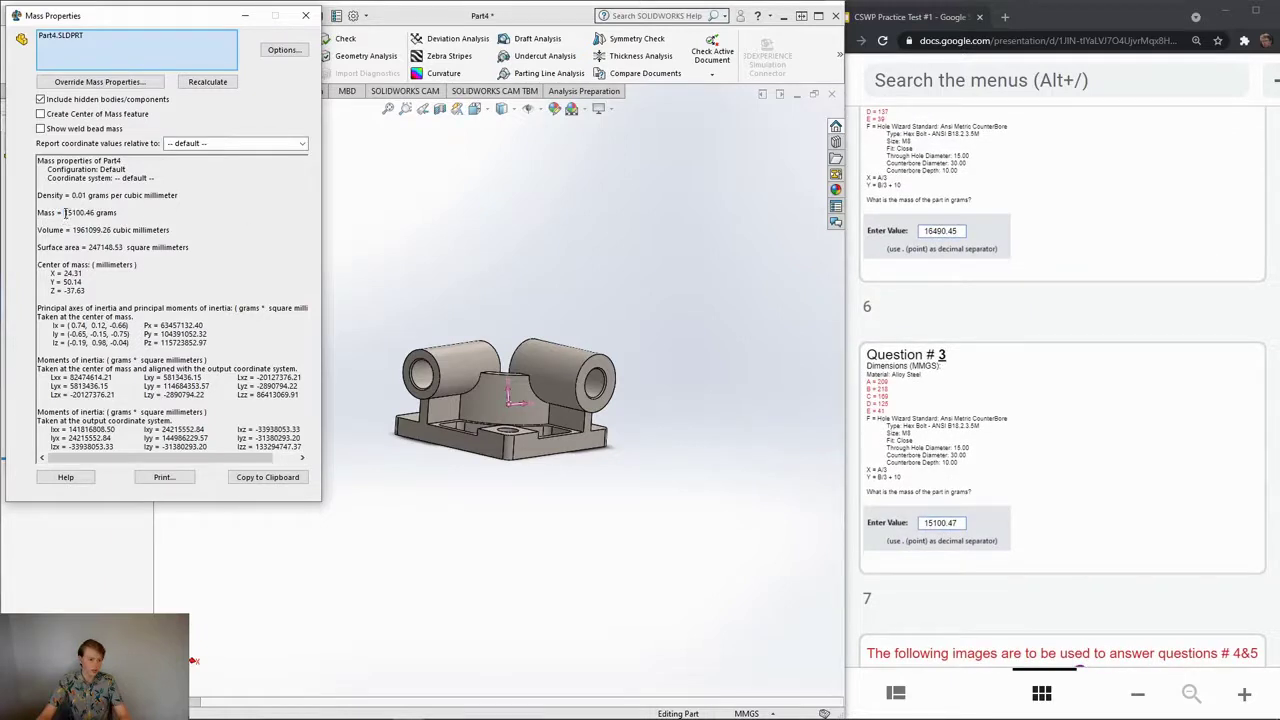
{"action": "left_click_drag", "start_coordinate": [65, 213], "coordinate": [96, 214]}
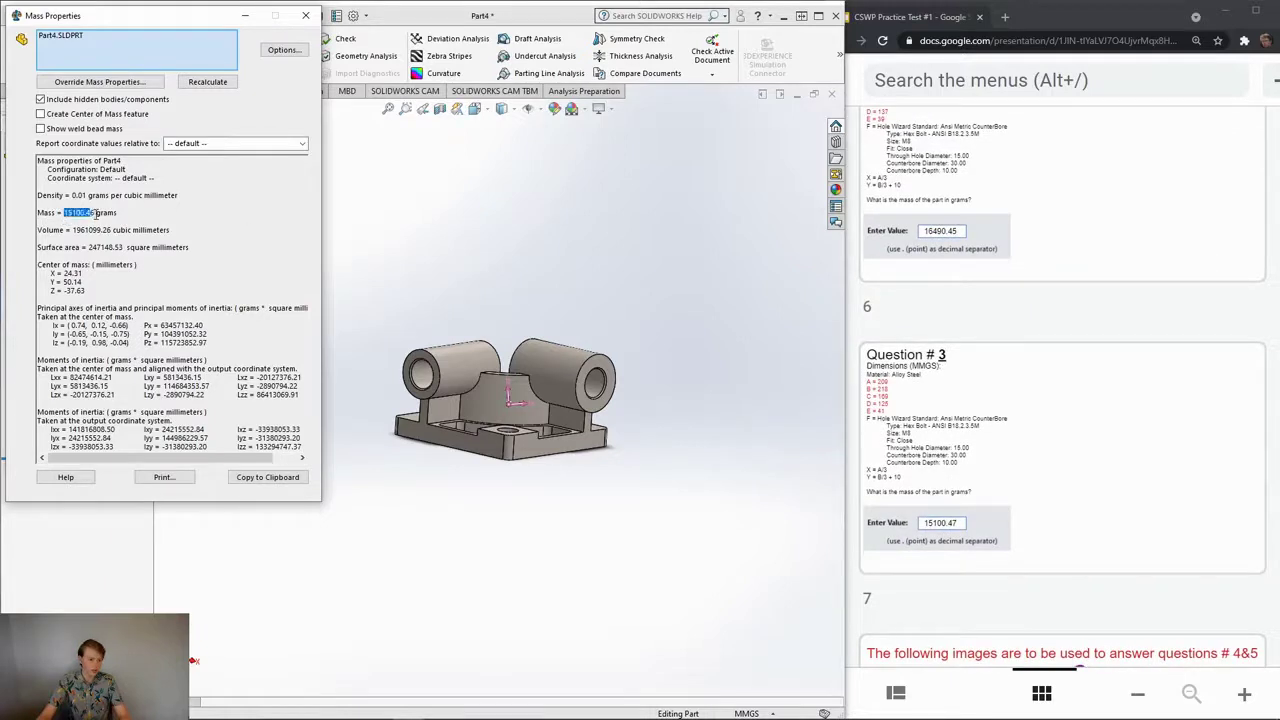
{"action": "left_click", "coordinate": [307, 17]}
Step: Examine the reference images for Questions #4 and #5 and compare them with the current part
{"action": "scroll", "coordinate": [1043, 486], "scroll_direction": "down", "scroll_amount": 3}
{"action": "scroll", "coordinate": [968, 348], "scroll_direction": "down", "scroll_amount": 3}
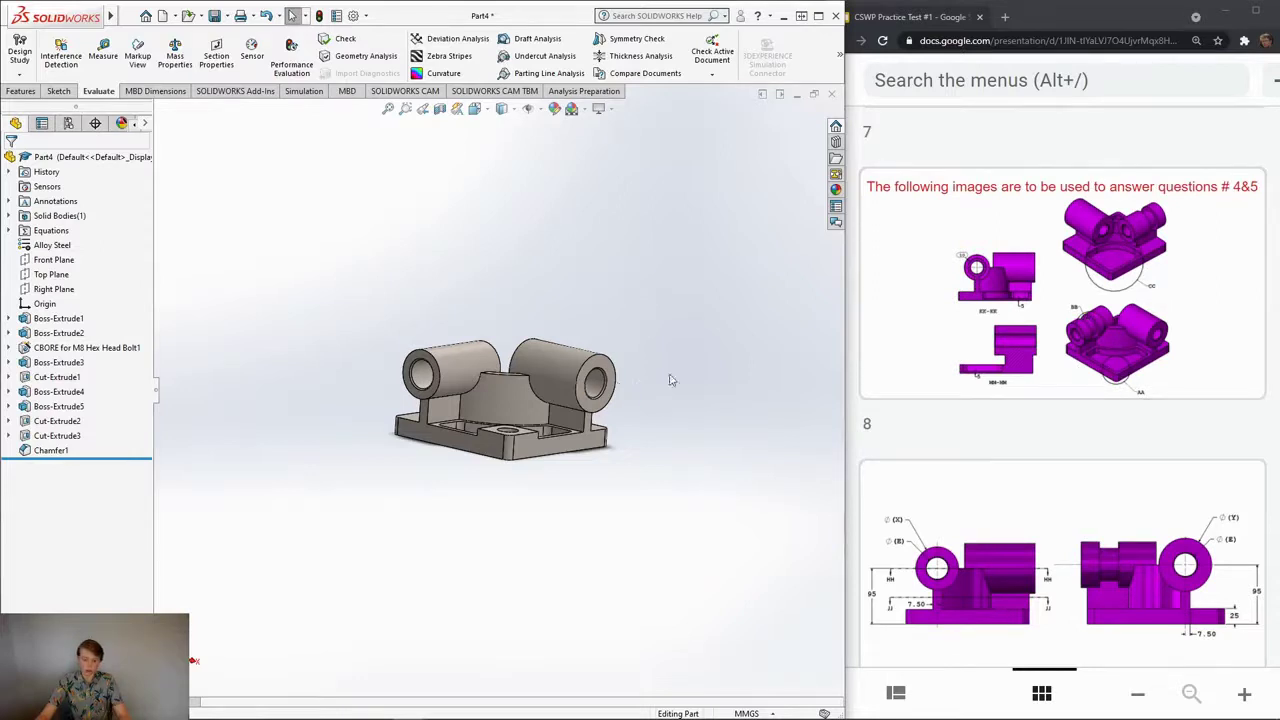
{"action": "middle_click_drag", "start_coordinate": [686, 376], "coordinate": [594, 430]}
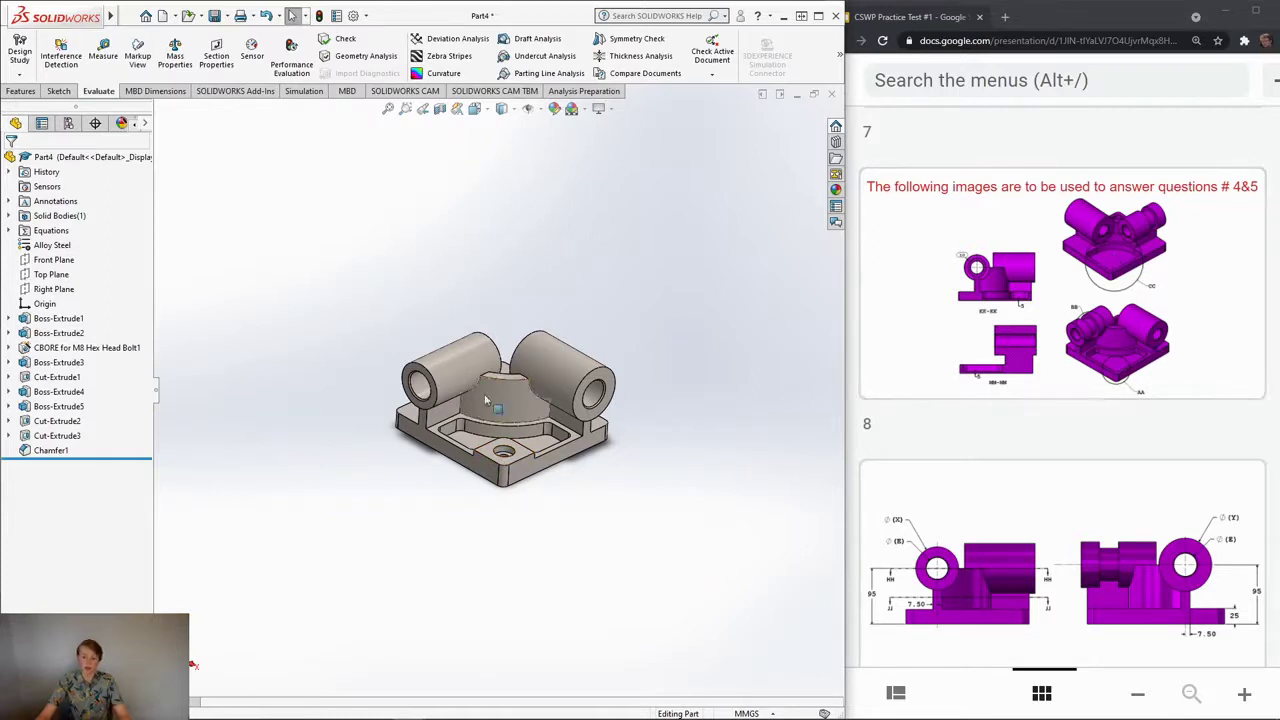
{"action": "middle_click_drag", "start_coordinate": [470, 280], "coordinate": [490, 322]}
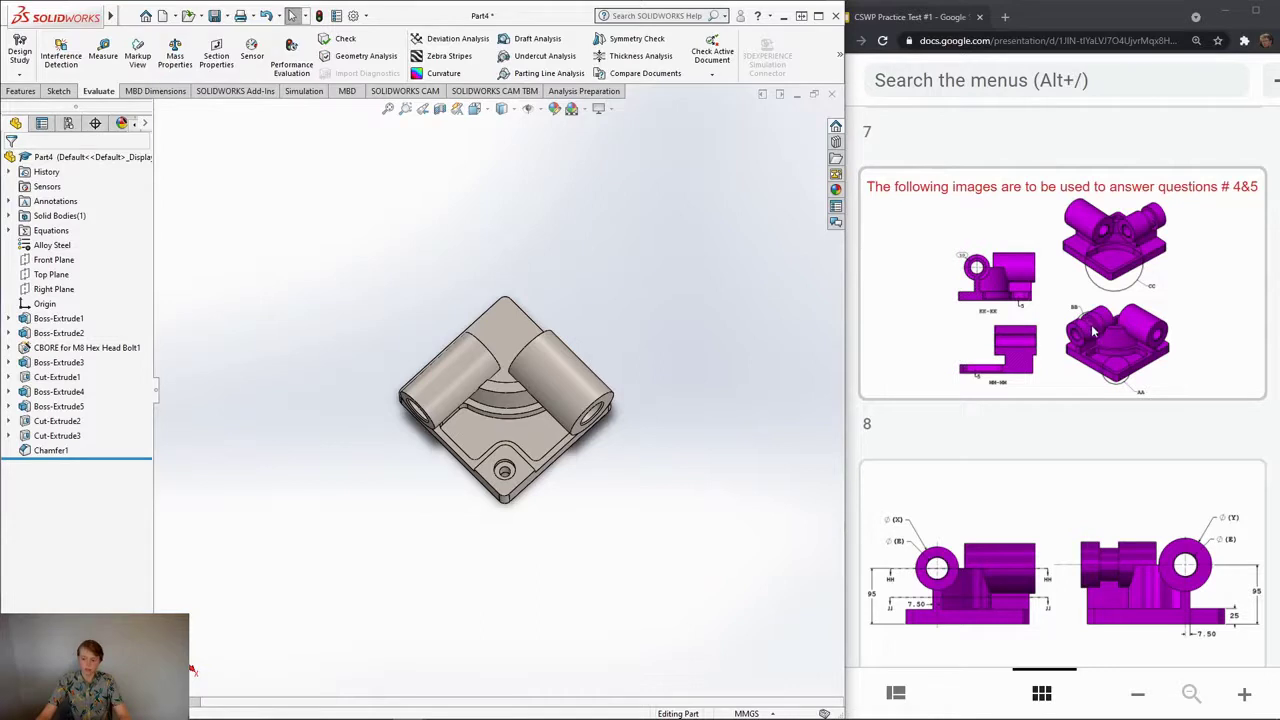
{"action": "key", "text": "ctrl+7"}
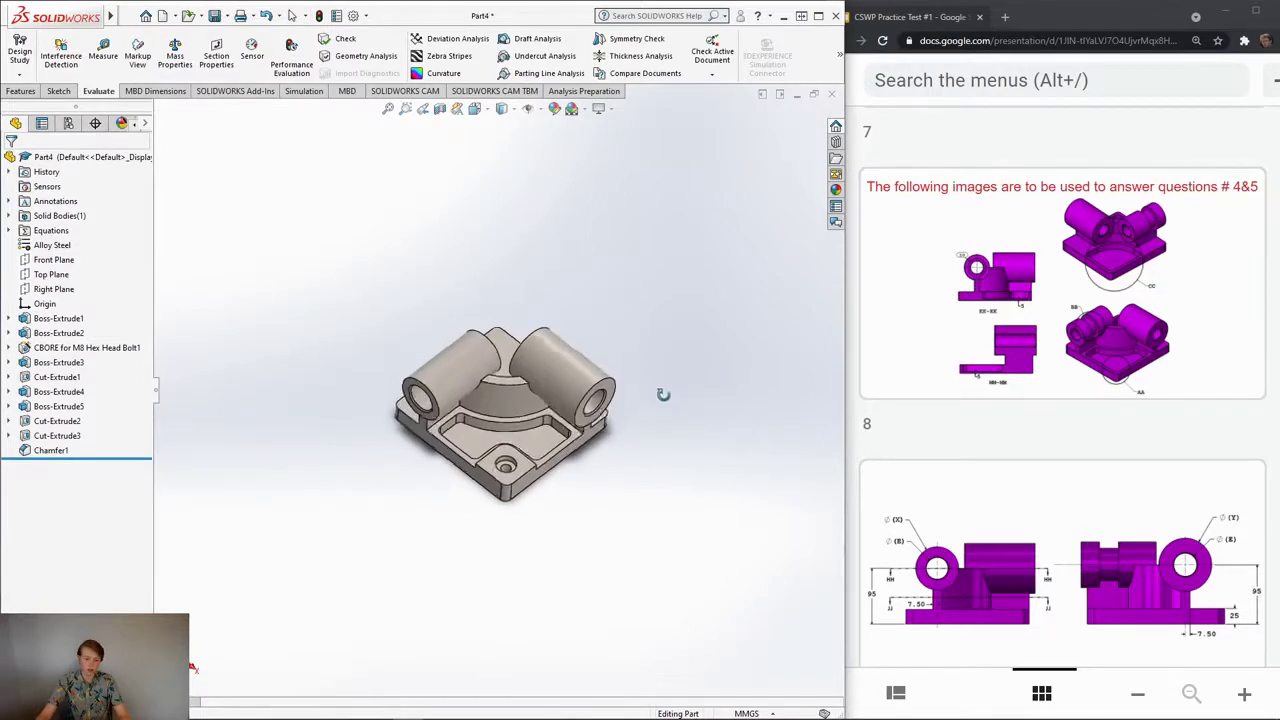
{"action": "middle_click_drag", "start_coordinate": [691, 494], "coordinate": [686, 449]}
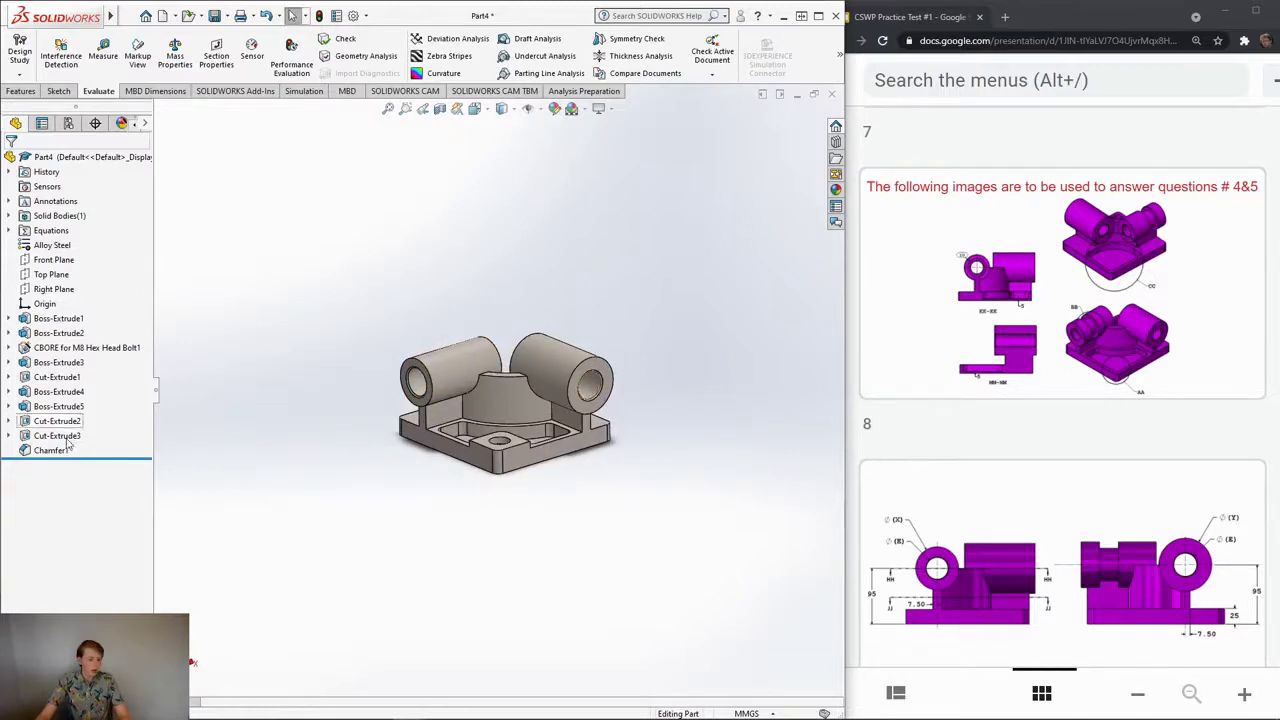
Step: Suppress Boss-Extrude2 together with its dependent counterbore hole and pocket cut
{"action": "right_click", "coordinate": [68, 339]}
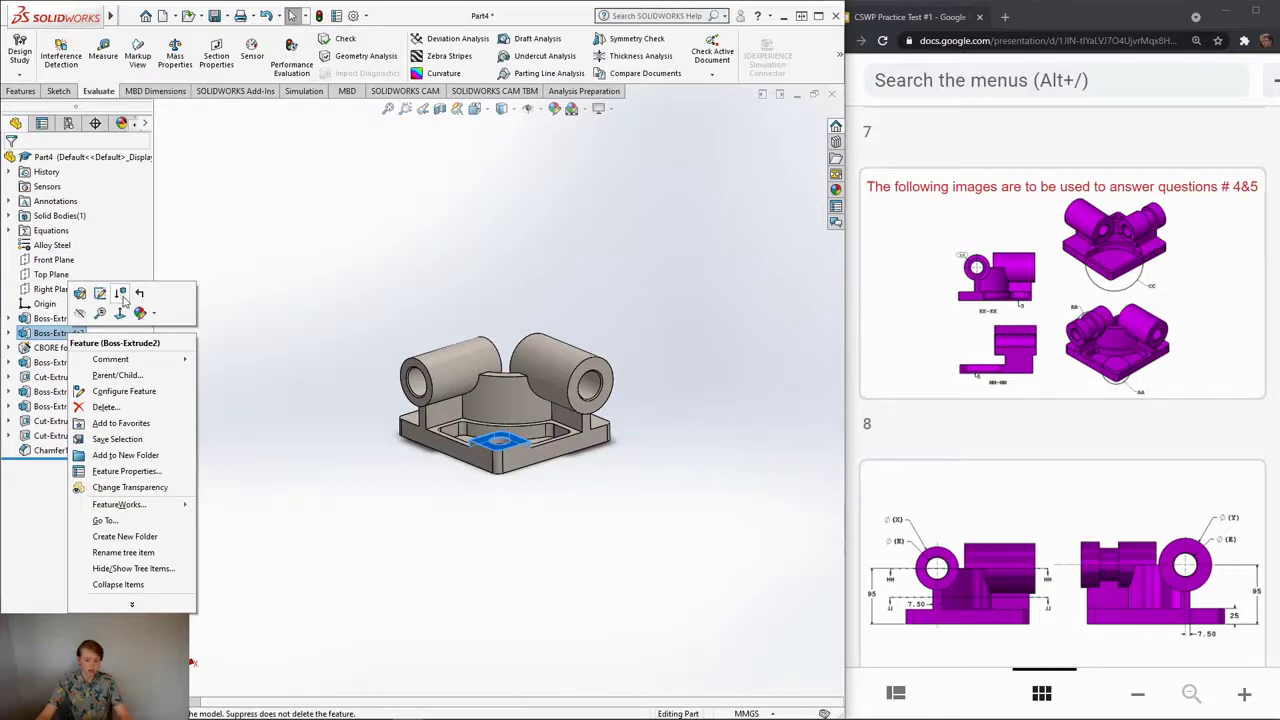
{"action": "middle_click_drag", "start_coordinate": [297, 443], "coordinate": [440, 450]}
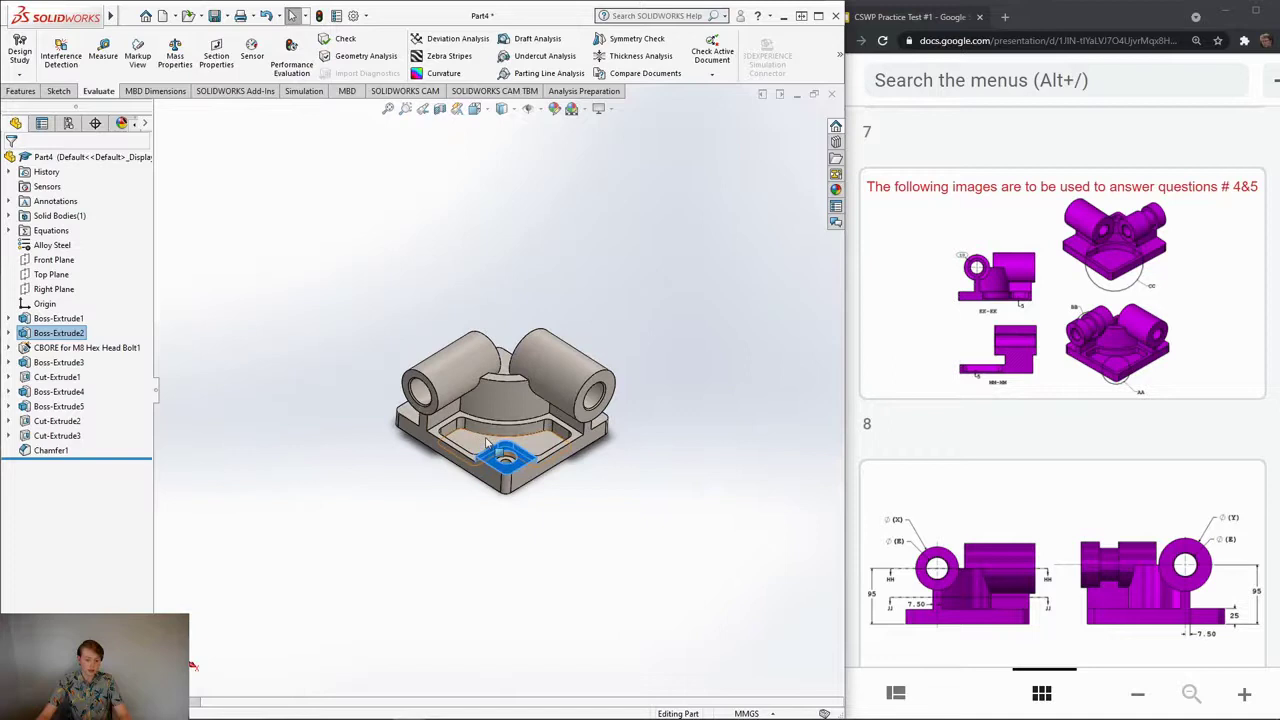
{"action": "right_click", "coordinate": [45, 334]}
{"action": "left_click", "coordinate": [96, 291]}
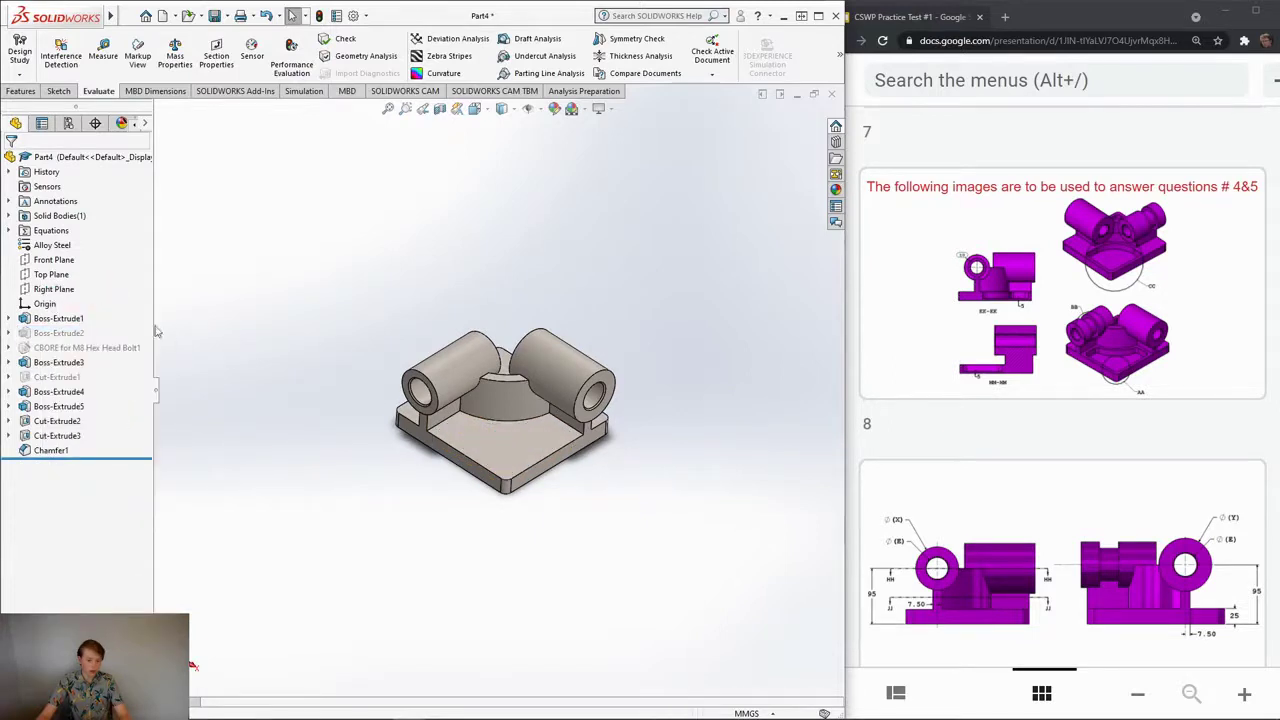
Step: Start a new sketch on the base plate's upper face and view it face-on
{"action": "left_click", "coordinate": [59, 91]}
{"action": "left_click", "coordinate": [26, 58]}
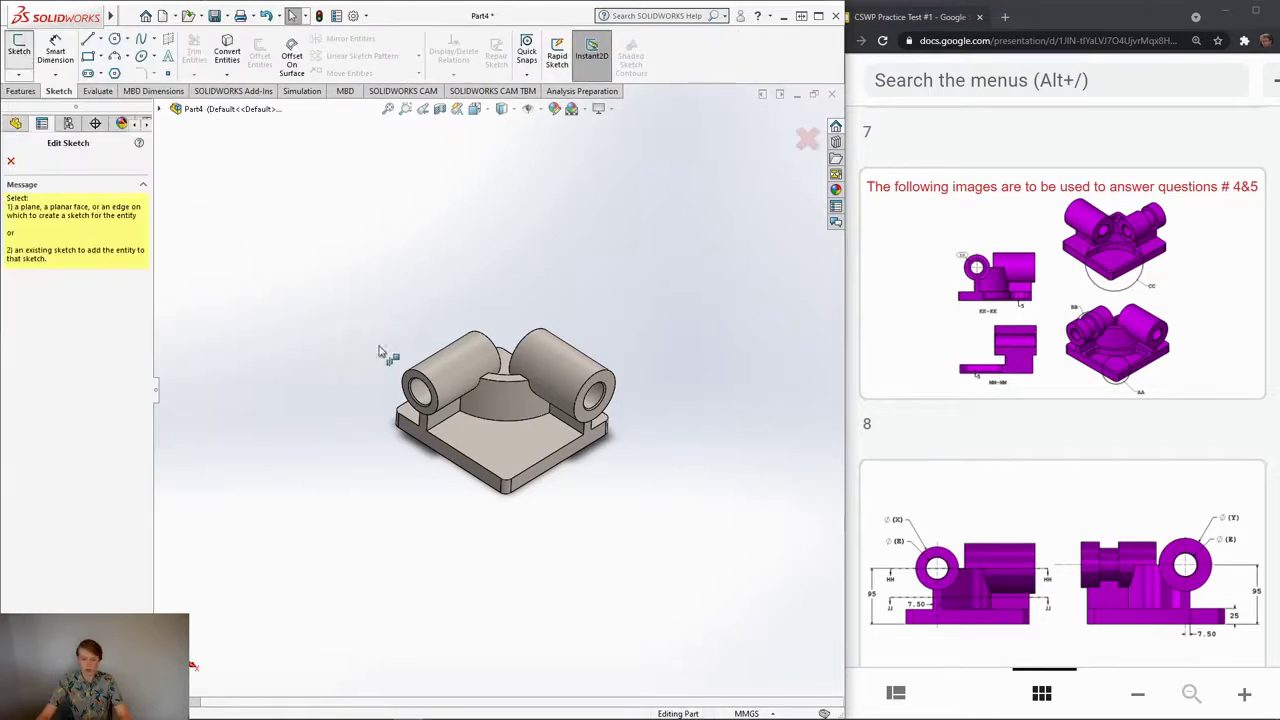
{"action": "left_click", "coordinate": [511, 455]}
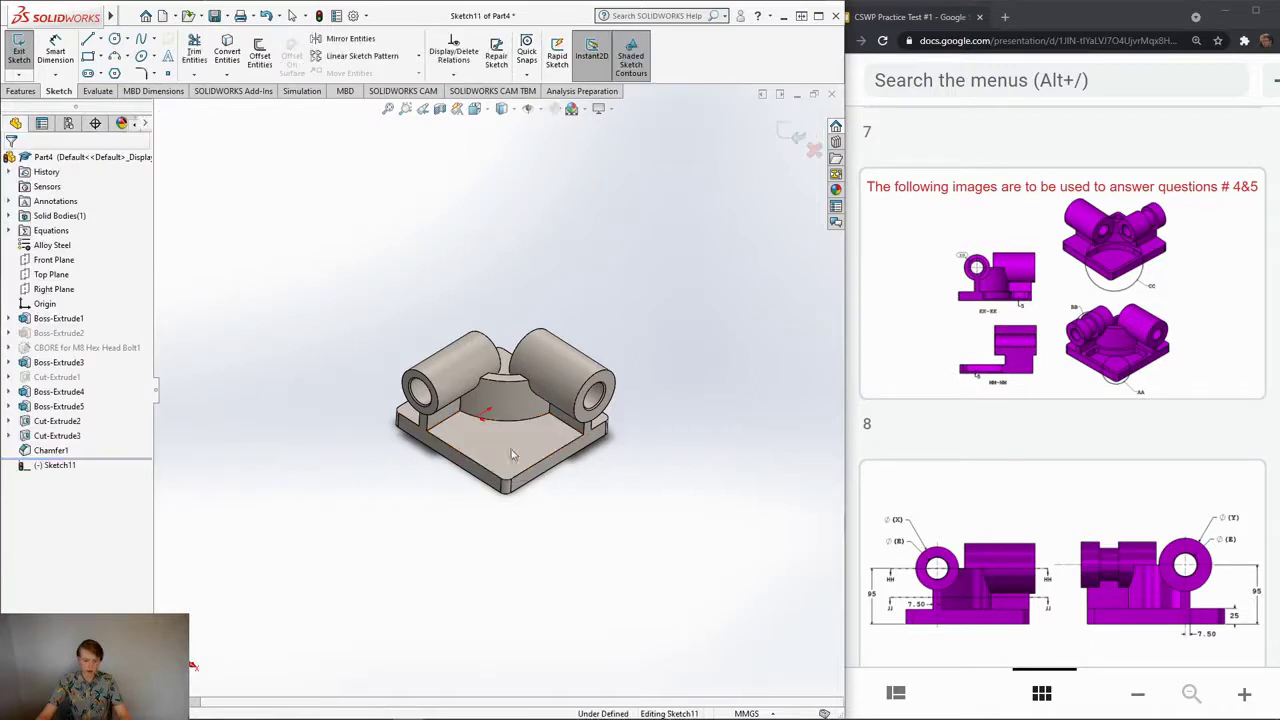
{"action": "mouse_move", "coordinate": [563, 600]}
{"action": "middle_mouse_down"}
{"action": "mouse_move", "coordinate": [620, 594]}
{"action": "mouse_move", "coordinate": [608, 657]}
{"action": "mouse_move", "coordinate": [616, 648]}
{"action": "middle_mouse_up"}
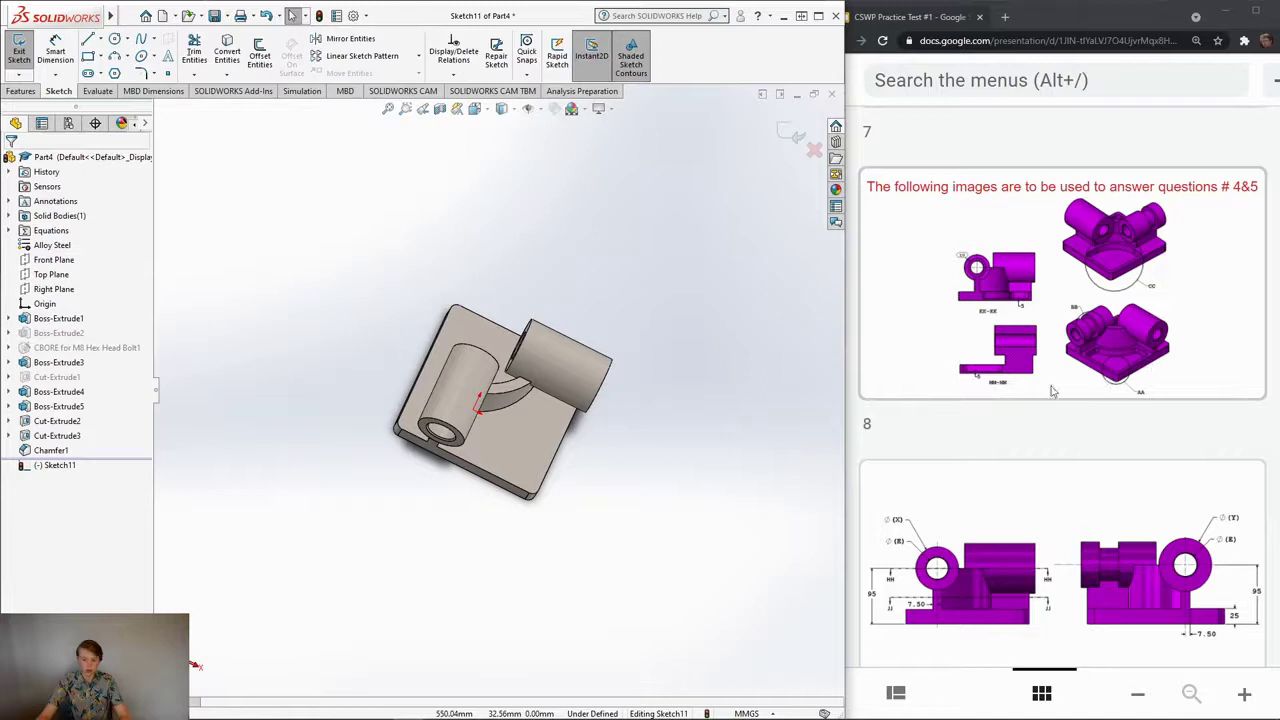
{"action": "key", "text": "space"}
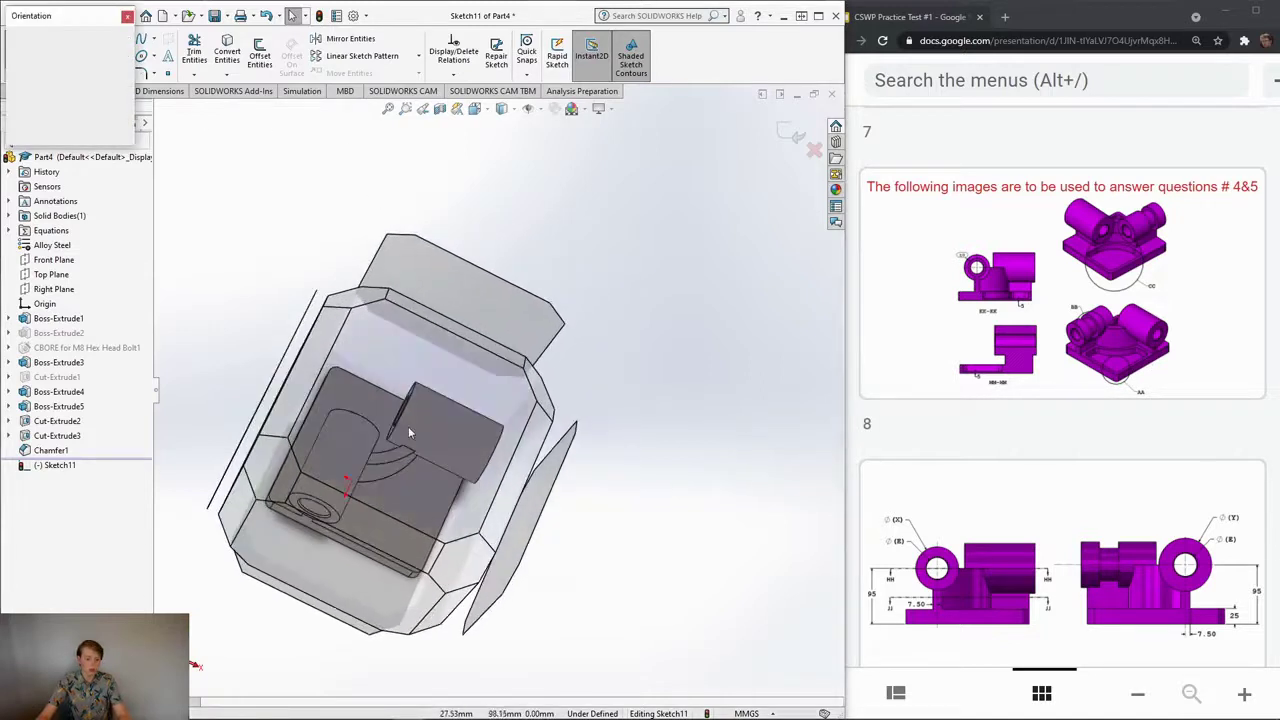
{"action": "left_click", "coordinate": [411, 431]}
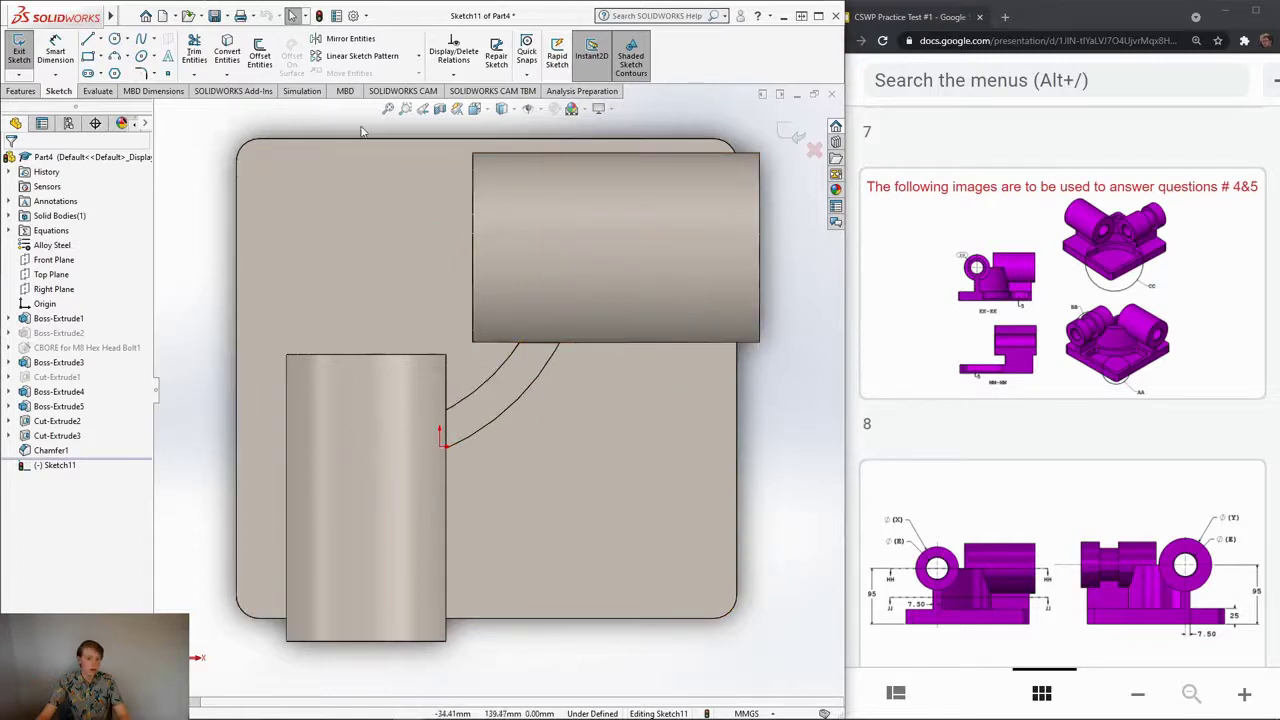
Step: Create a section view through the part parallel to the Top Plane at a 40 mm offset, and view the sketch plane face-on
{"action": "left_click", "coordinate": [440, 110]}
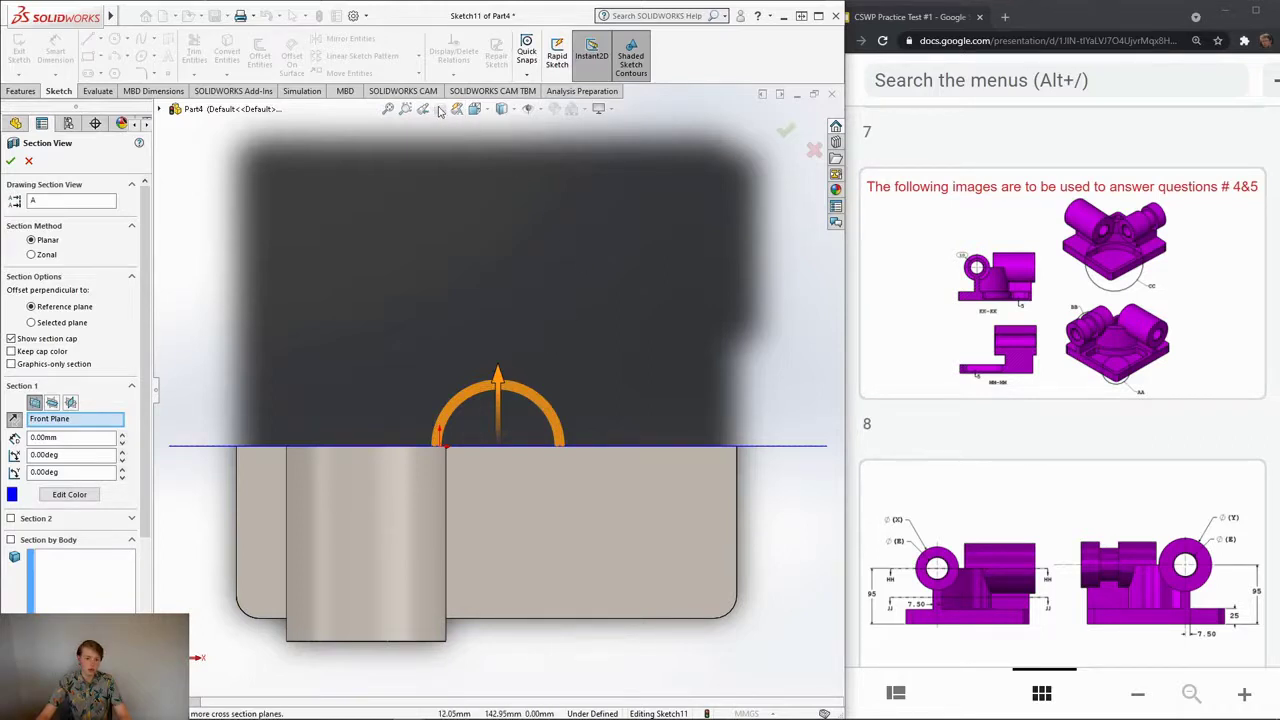
{"action": "left_click", "coordinate": [52, 402]}
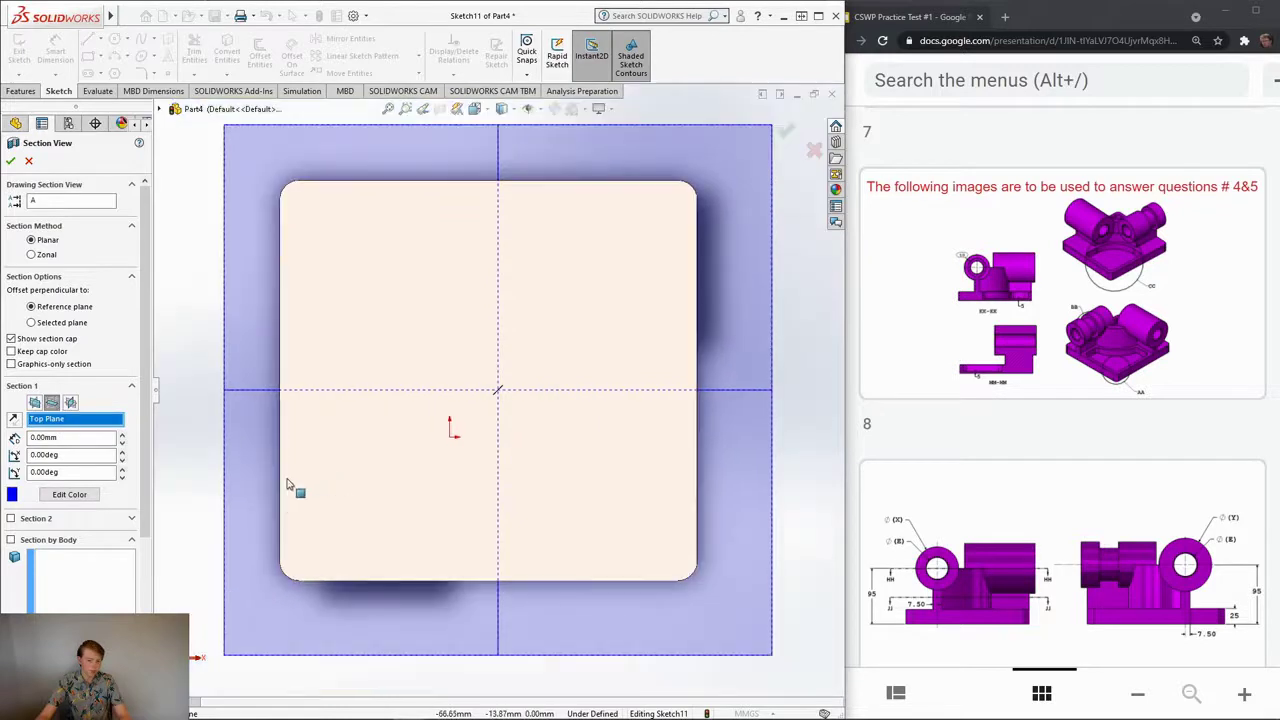
{"action": "left_click_drag", "start_coordinate": [420, 392], "coordinate": [508, 420]}
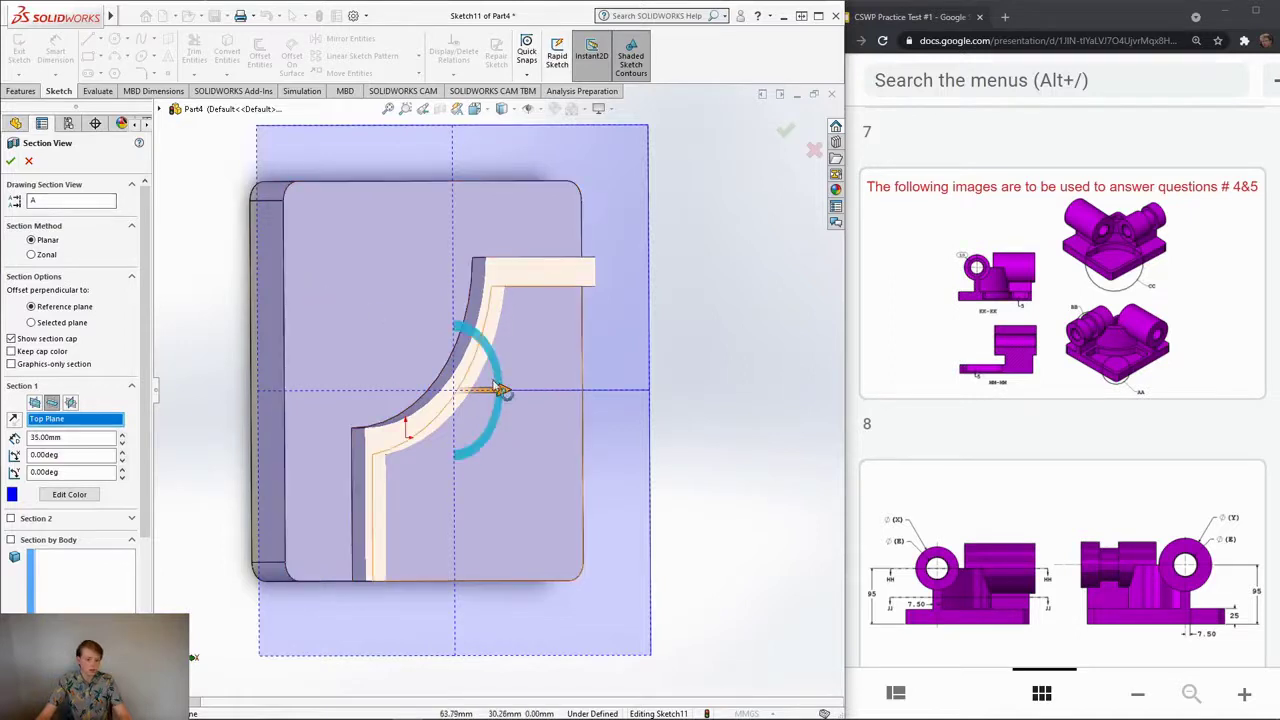
{"action": "mouse_move", "coordinate": [500, 390]}
{"action": "left_mouse_down"}
{"action": "mouse_move", "coordinate": [587, 417]}
{"action": "mouse_move", "coordinate": [510, 398]}
{"action": "left_mouse_up"}
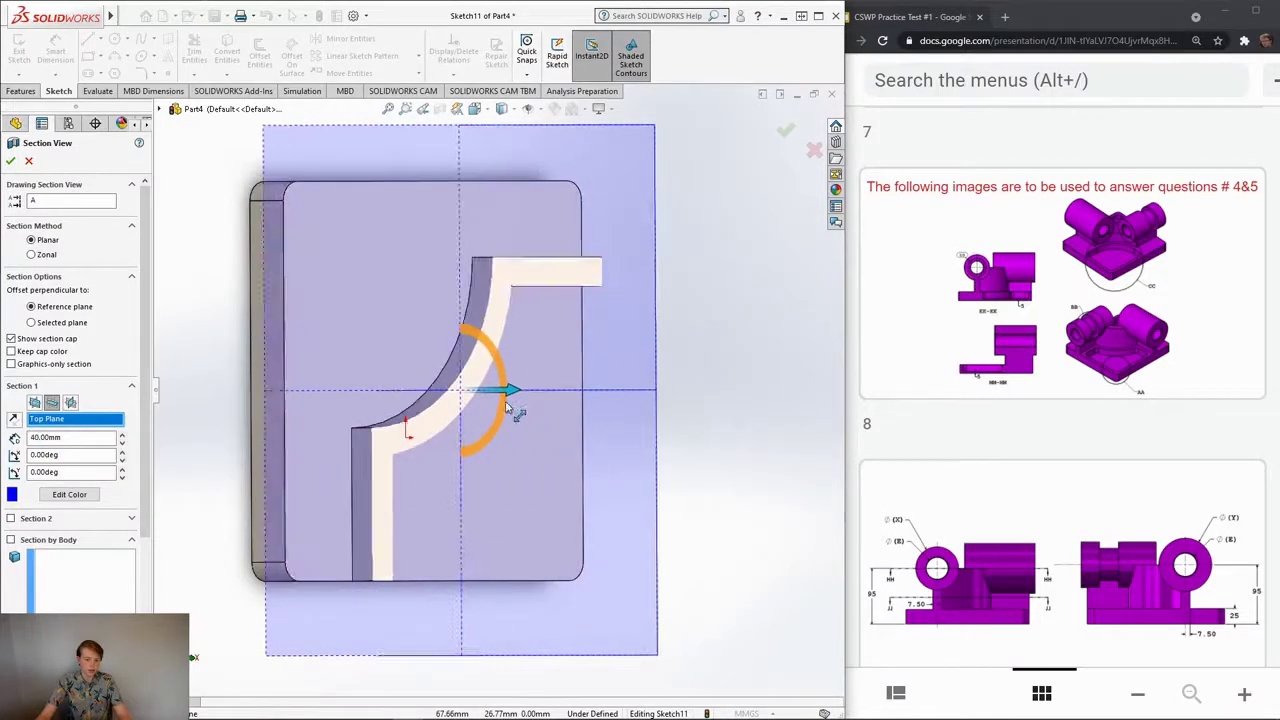
{"action": "left_click", "coordinate": [10, 160]}
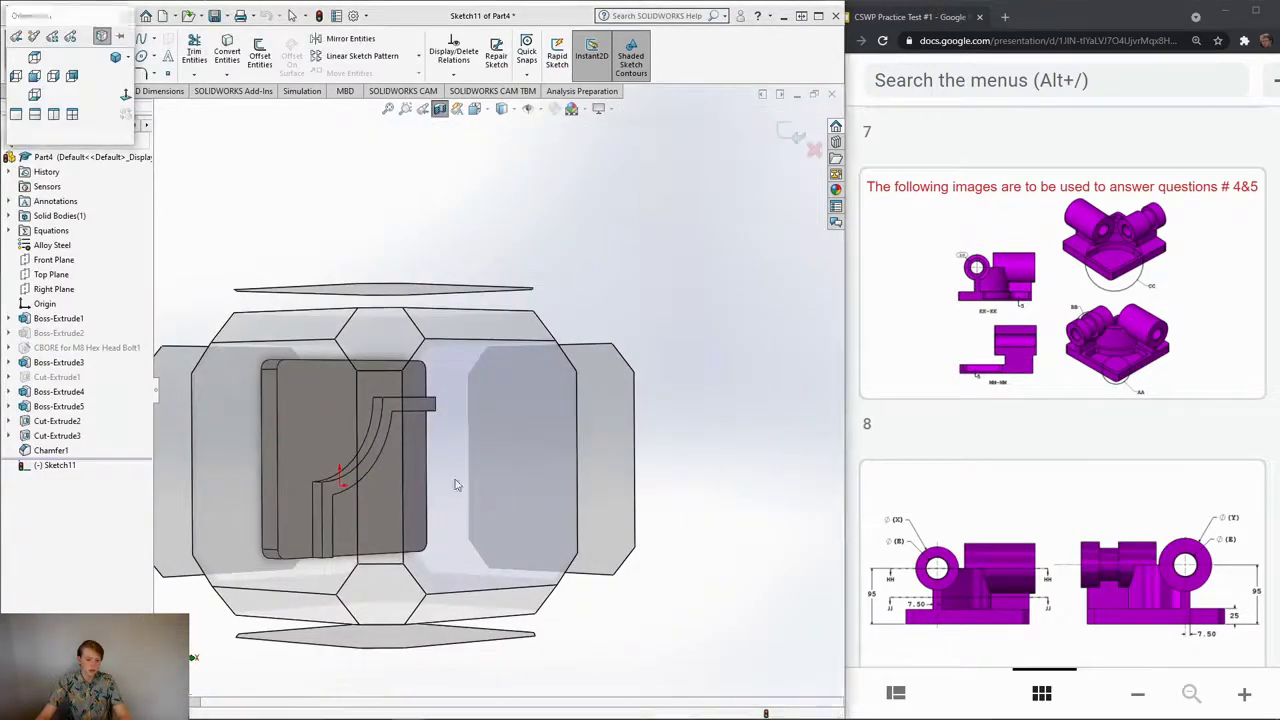
{"action": "key", "text": "ctrl+8"}
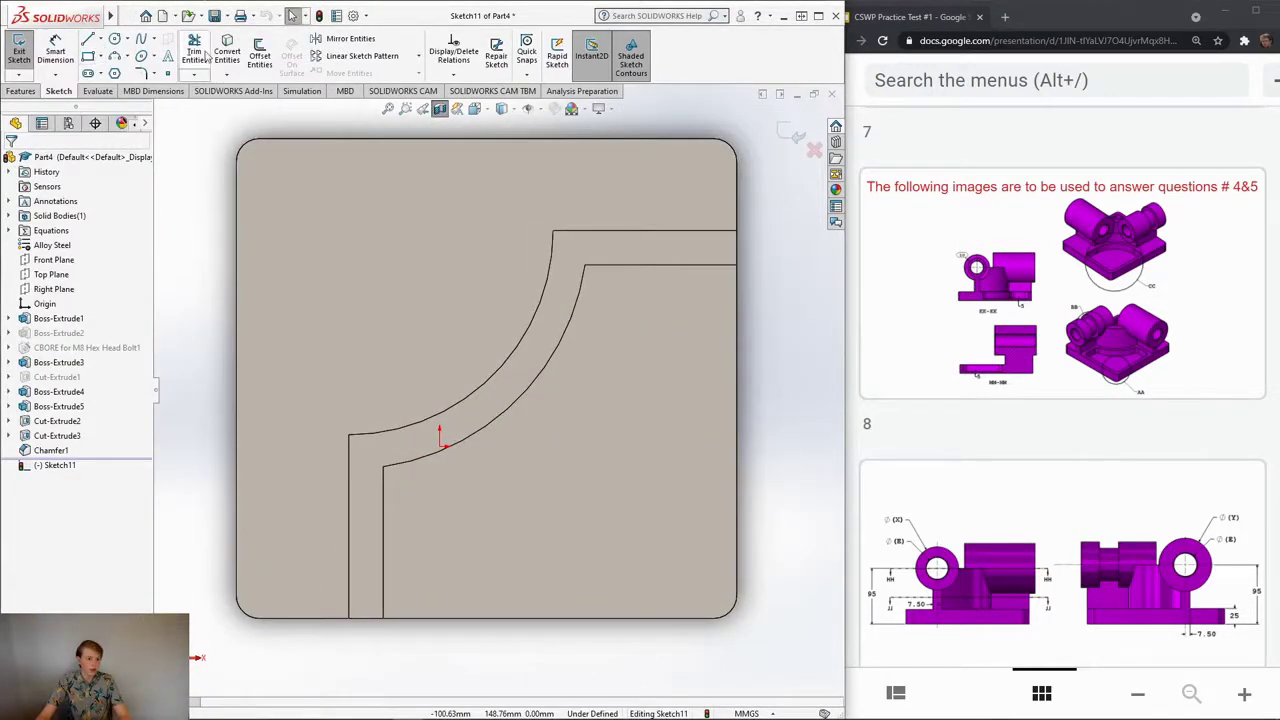
Step: Offset the curved wall's inner edges and the two adjoining plate edges 9 mm inward to form the pocket outline
{"action": "left_click", "coordinate": [258, 62]}
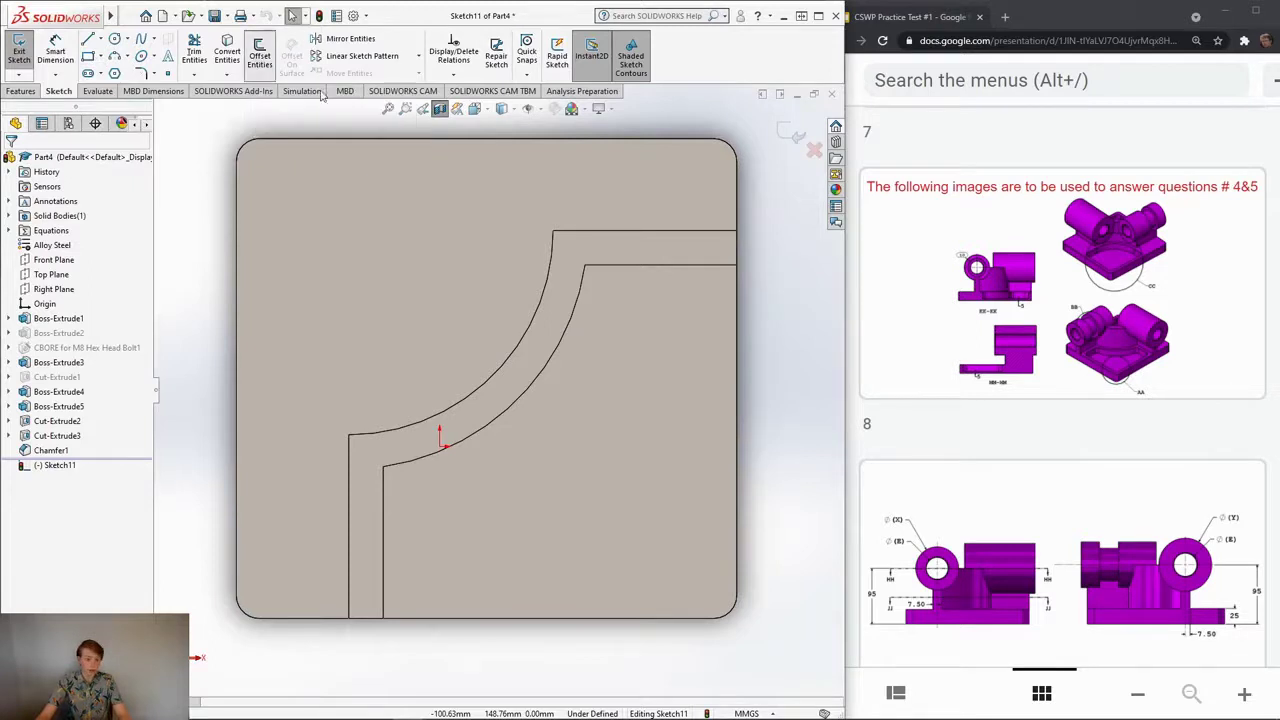
{"action": "left_click", "coordinate": [386, 538]}
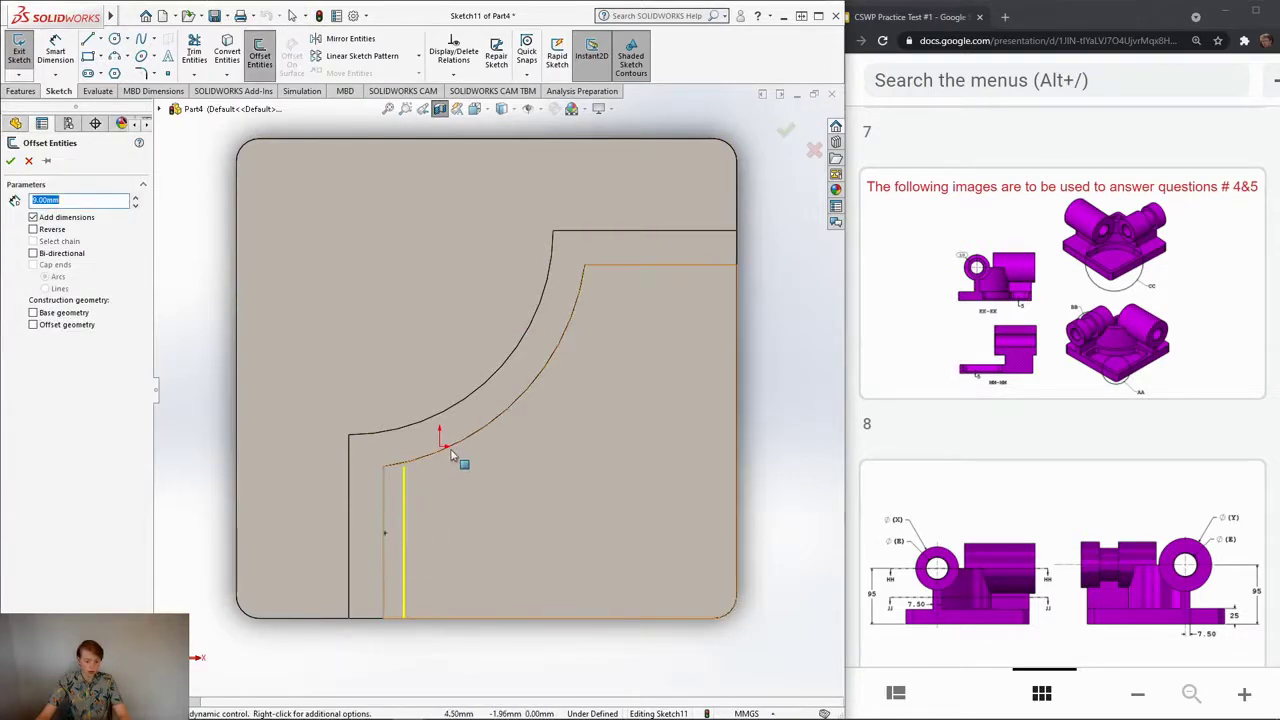
{"action": "left_click", "coordinate": [460, 448]}
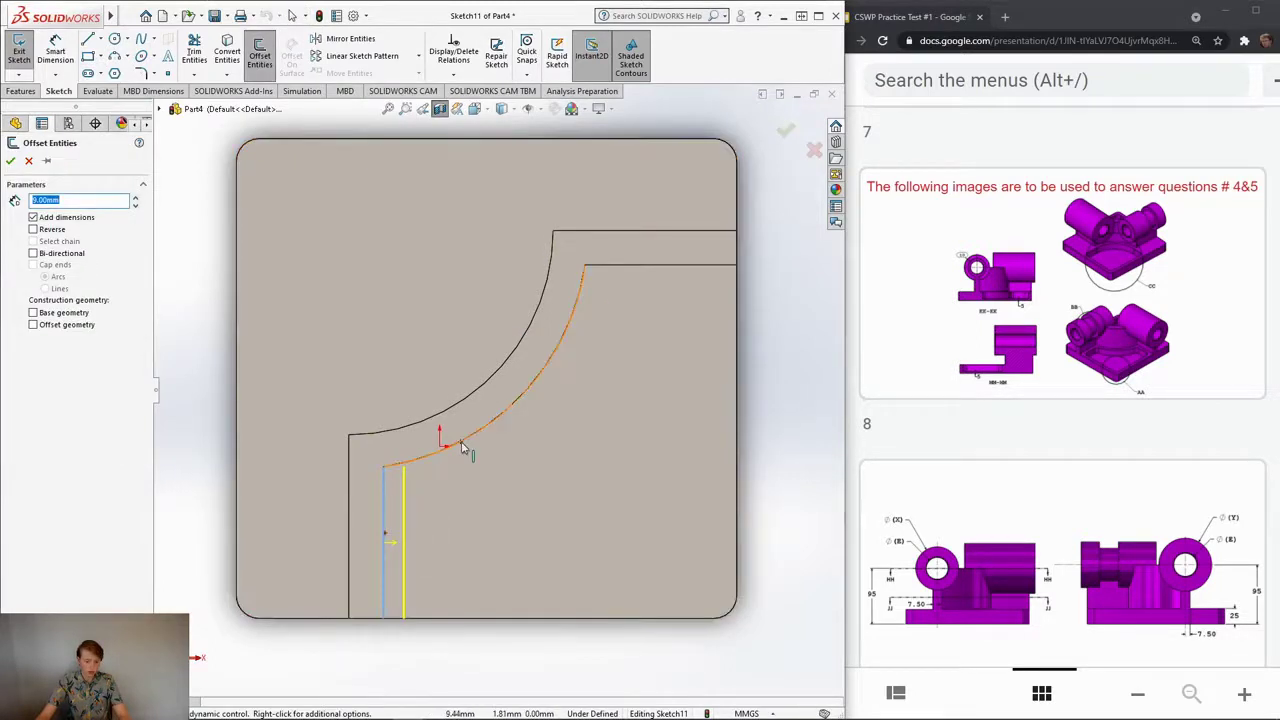
{"action": "left_click", "coordinate": [680, 271]}
{"action": "left_click", "coordinate": [738, 342]}
{"action": "left_click", "coordinate": [636, 619]}
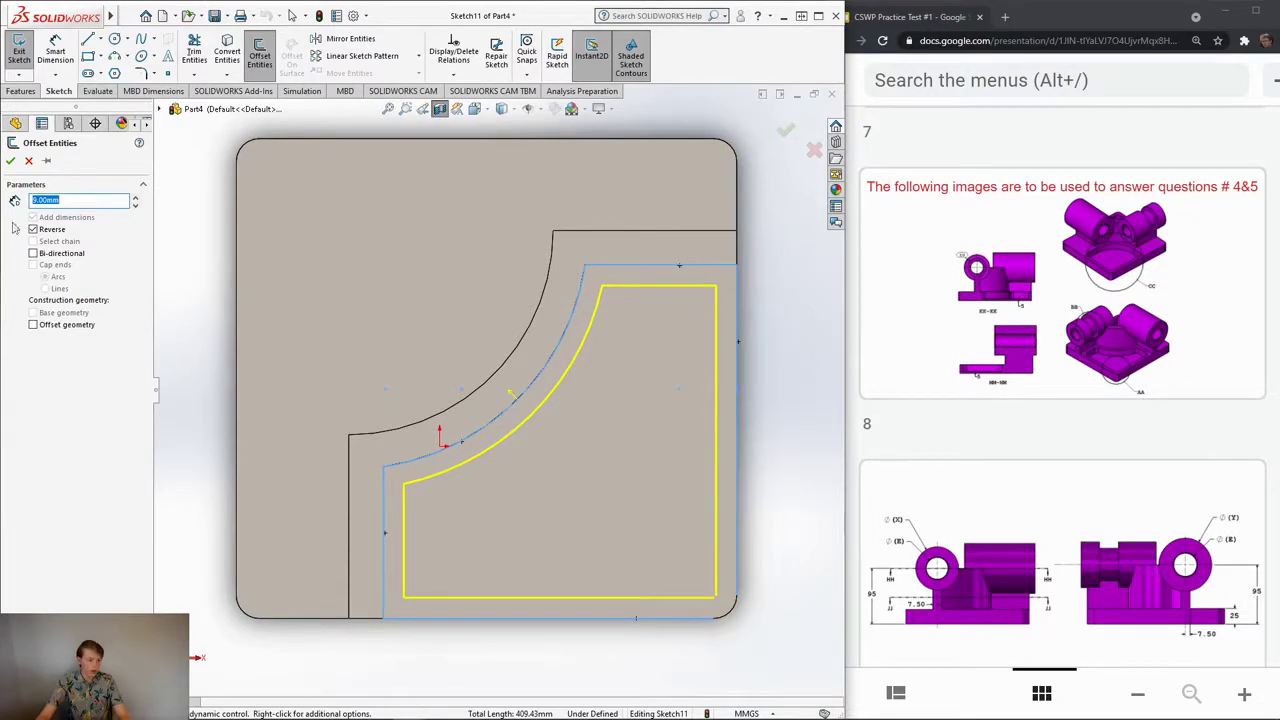
{"action": "left_click", "coordinate": [10, 161]}
Step: Close the gap at the pocket outline's outer corner by joining the two loose line endpoints
{"action": "scroll", "coordinate": [580, 474], "scroll_direction": "down", "scroll_amount": 8}
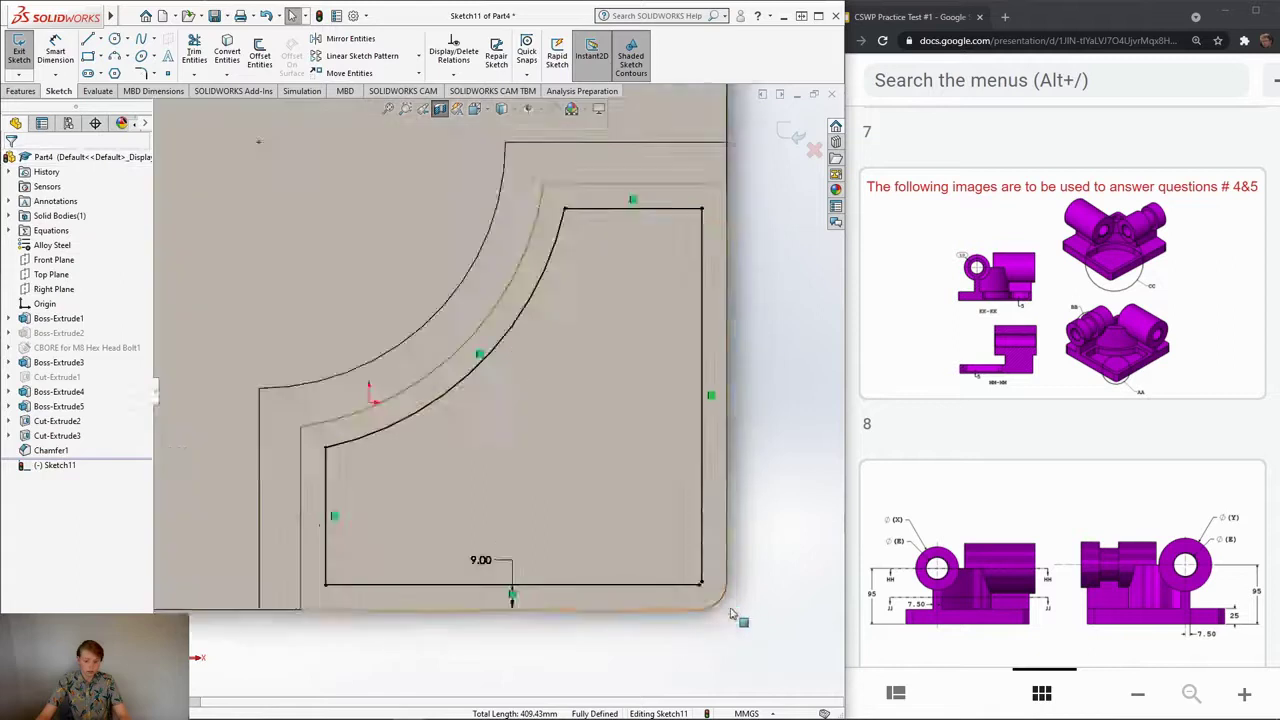
{"action": "left_click", "coordinate": [590, 468]}
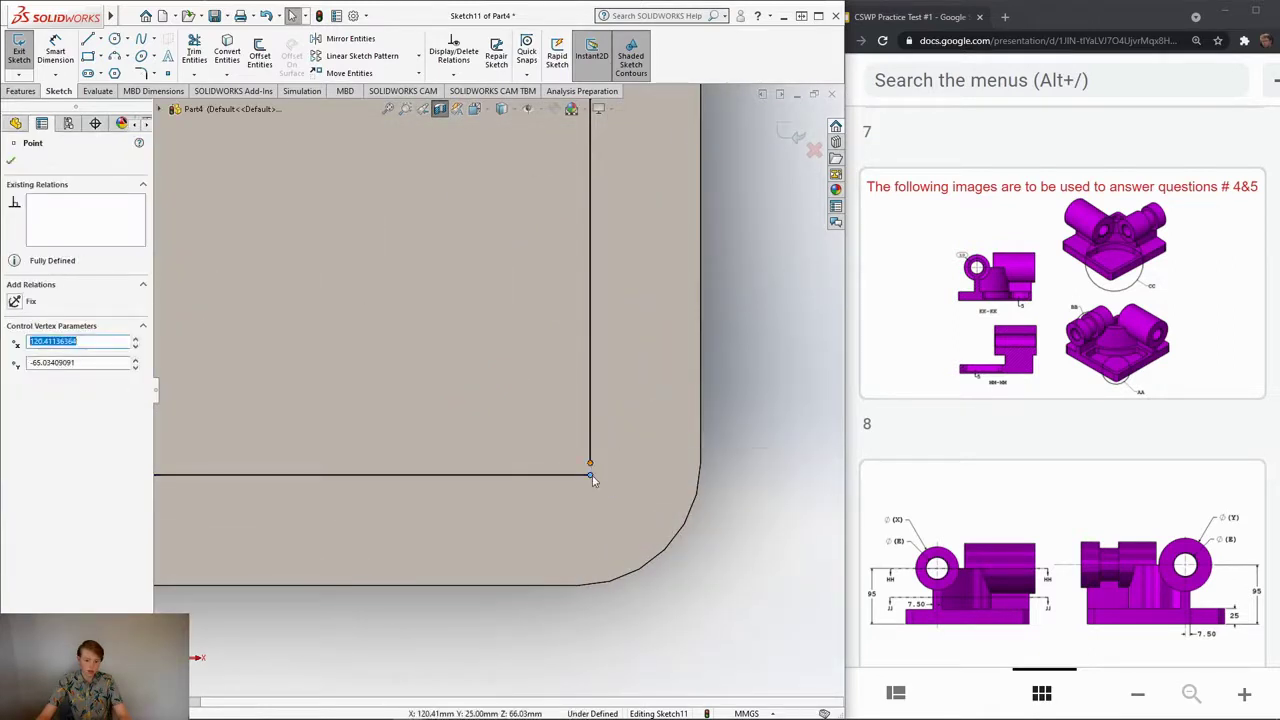
{"action": "left_click_drag", "start_coordinate": [593, 481], "coordinate": [591, 485]}
{"action": "left_click", "coordinate": [541, 466]}
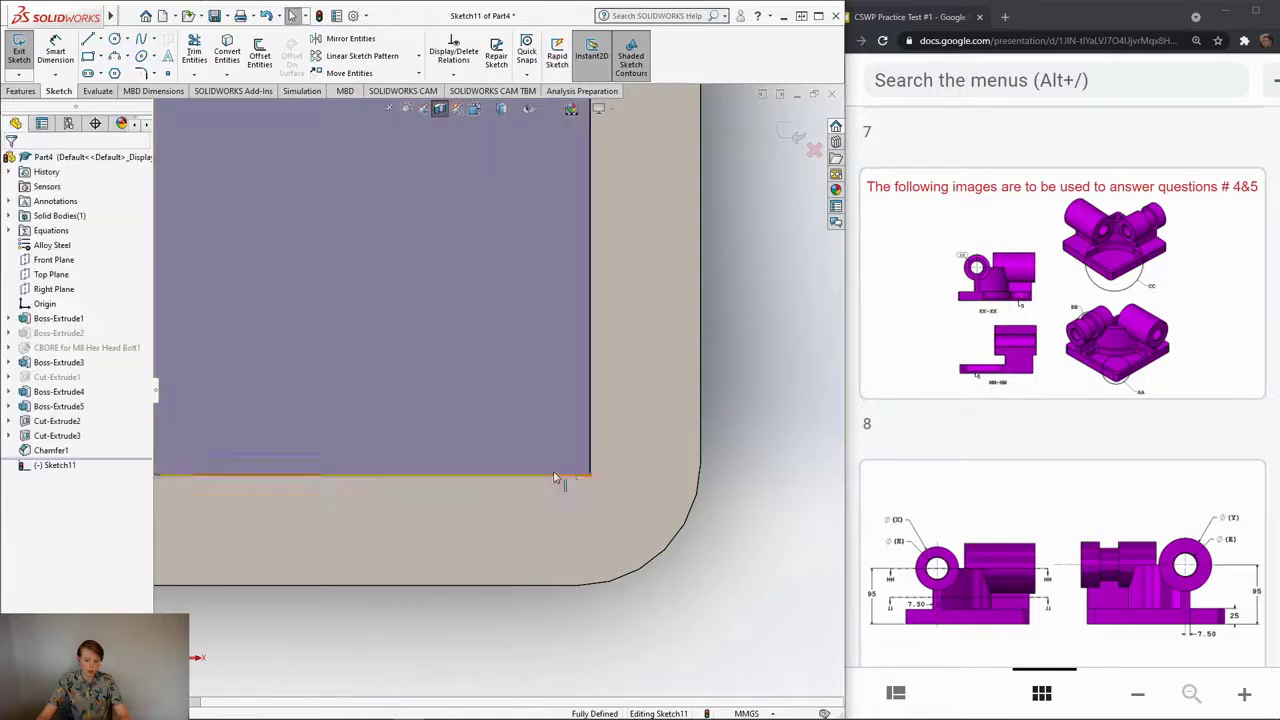
Step: Round all five corners of the pocket outline with 10 mm sketch fillets, checking the radius against the section JJ-JJ drawing
{"action": "scroll", "coordinate": [463, 403], "scroll_direction": "up", "scroll_amount": 6}
{"action": "scroll", "coordinate": [340, 240], "scroll_direction": "up", "scroll_amount": 2}
{"action": "left_click", "coordinate": [143, 73]}
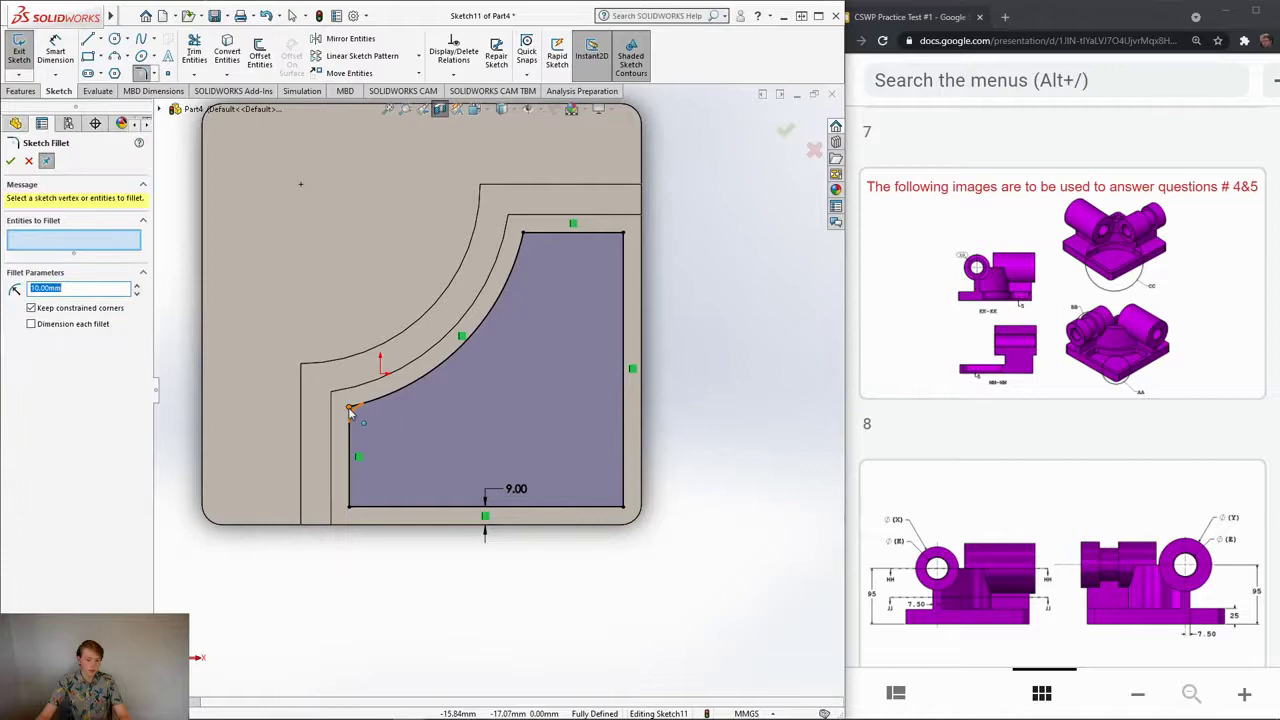
{"action": "left_click", "coordinate": [350, 406]}
{"action": "left_click", "coordinate": [525, 236]}
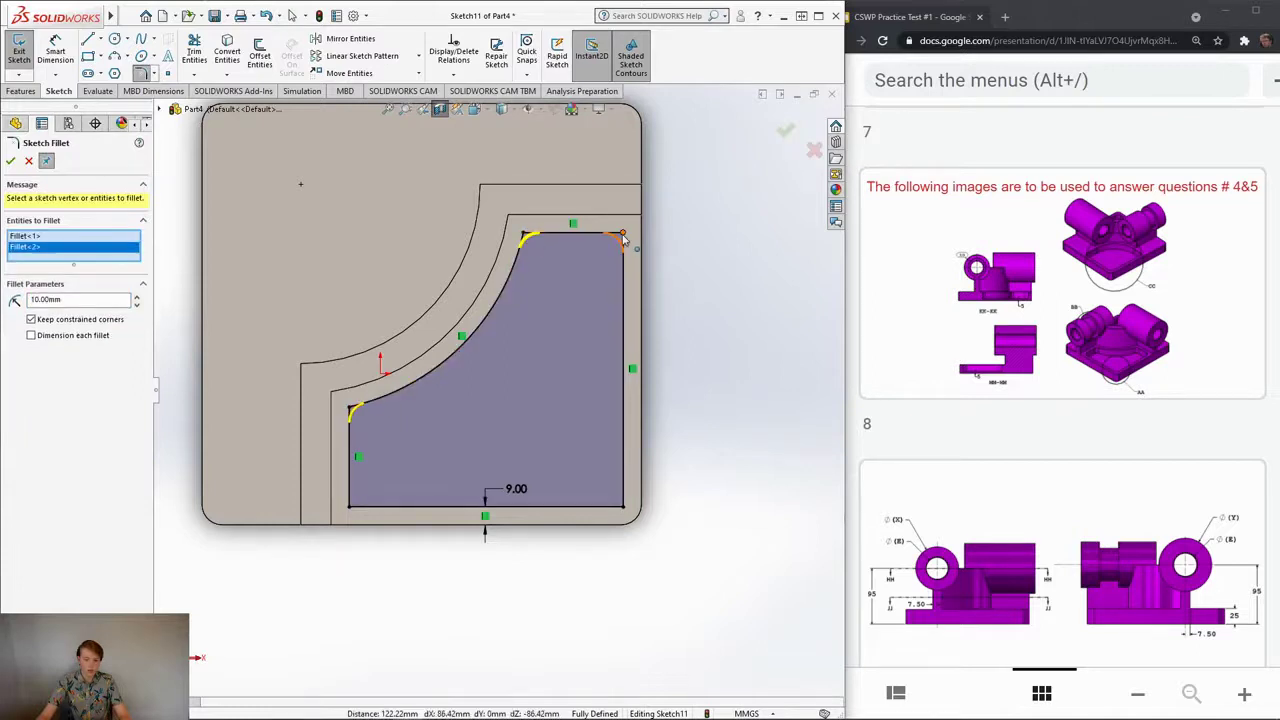
{"action": "left_click", "coordinate": [622, 235]}
{"action": "left_click", "coordinate": [623, 508]}
{"action": "left_click", "coordinate": [623, 508]}
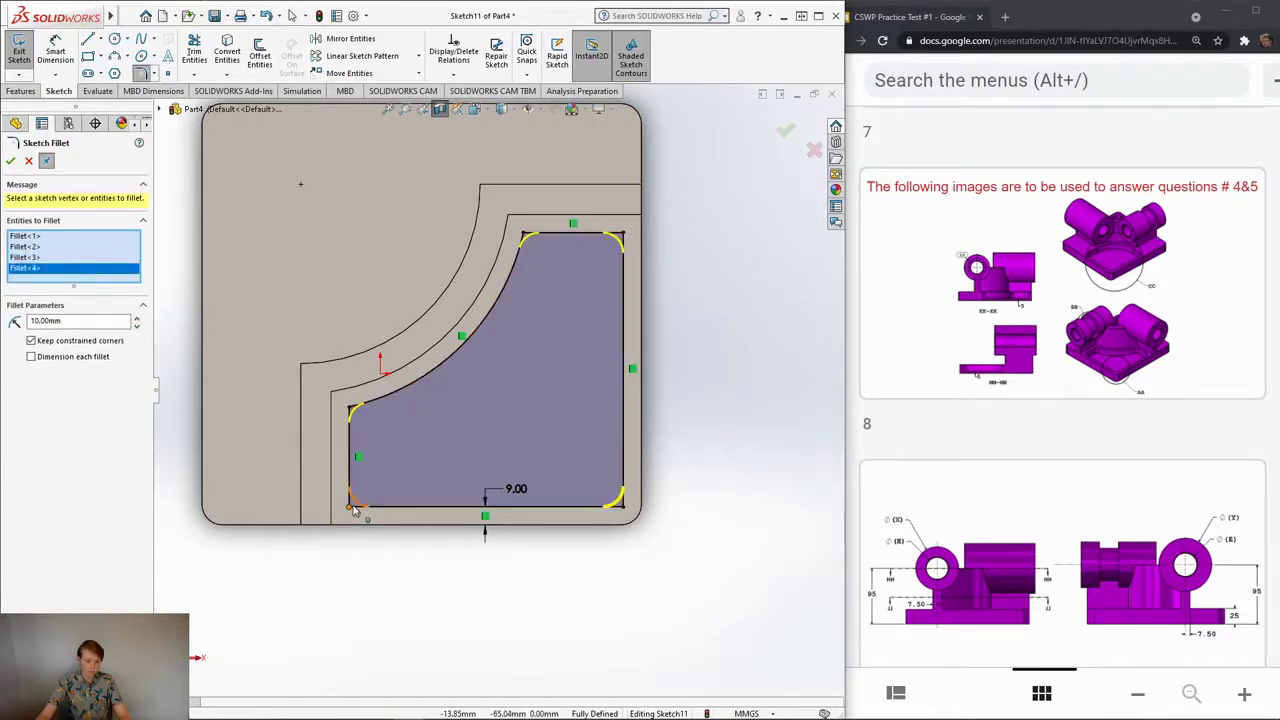
{"action": "left_click", "coordinate": [351, 507]}
{"action": "scroll", "coordinate": [1173, 532], "scroll_direction": "down", "scroll_amount": 1}
{"action": "scroll", "coordinate": [1173, 532], "scroll_direction": "down", "scroll_amount": 3}
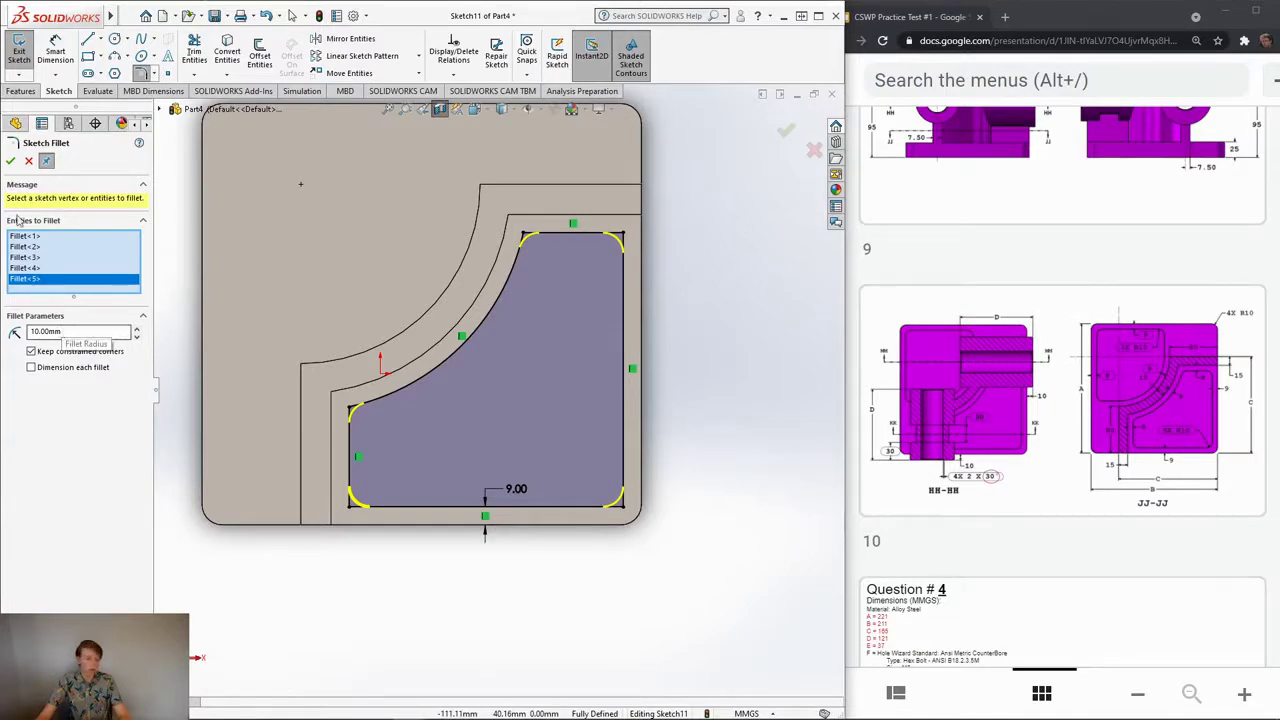
{"action": "left_click", "coordinate": [10, 161]}
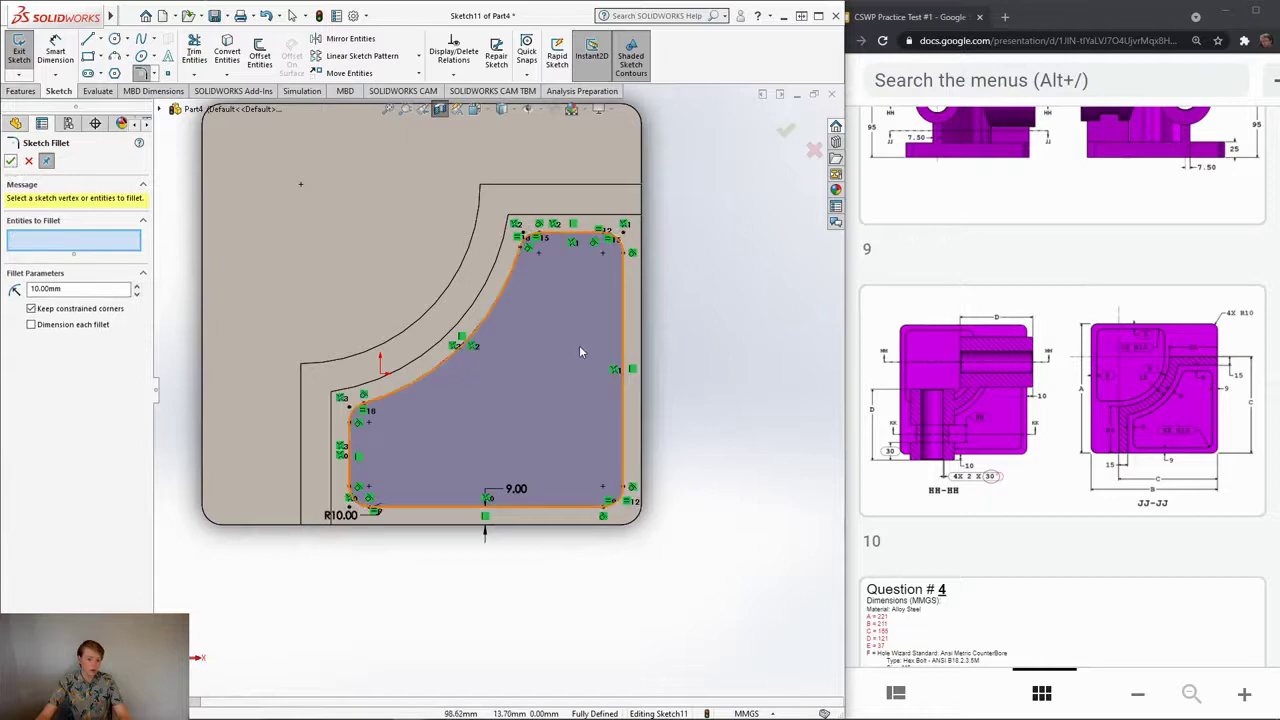
{"action": "left_click", "coordinate": [30, 162]}
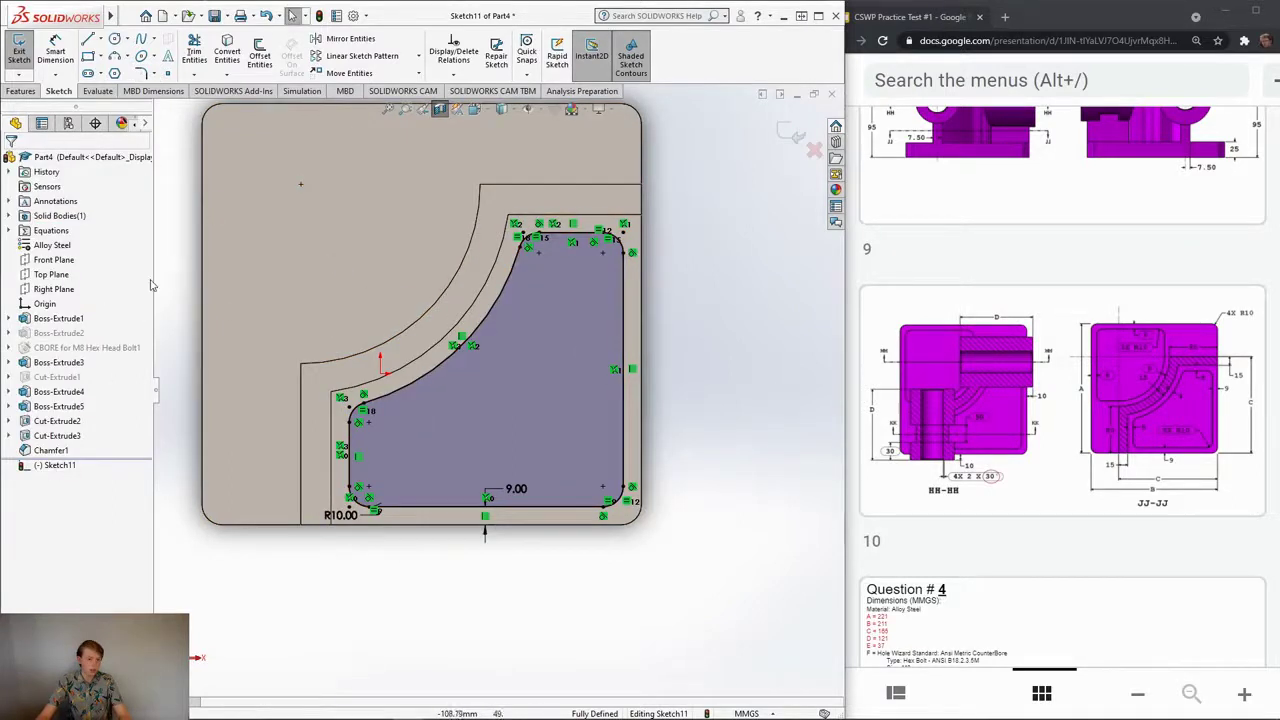
{"action": "left_click", "coordinate": [58, 60]}
{"action": "left_click", "coordinate": [484, 314]}
{"action": "left_click", "coordinate": [475, 313]}
{"action": "left_click", "coordinate": [194, 88]}
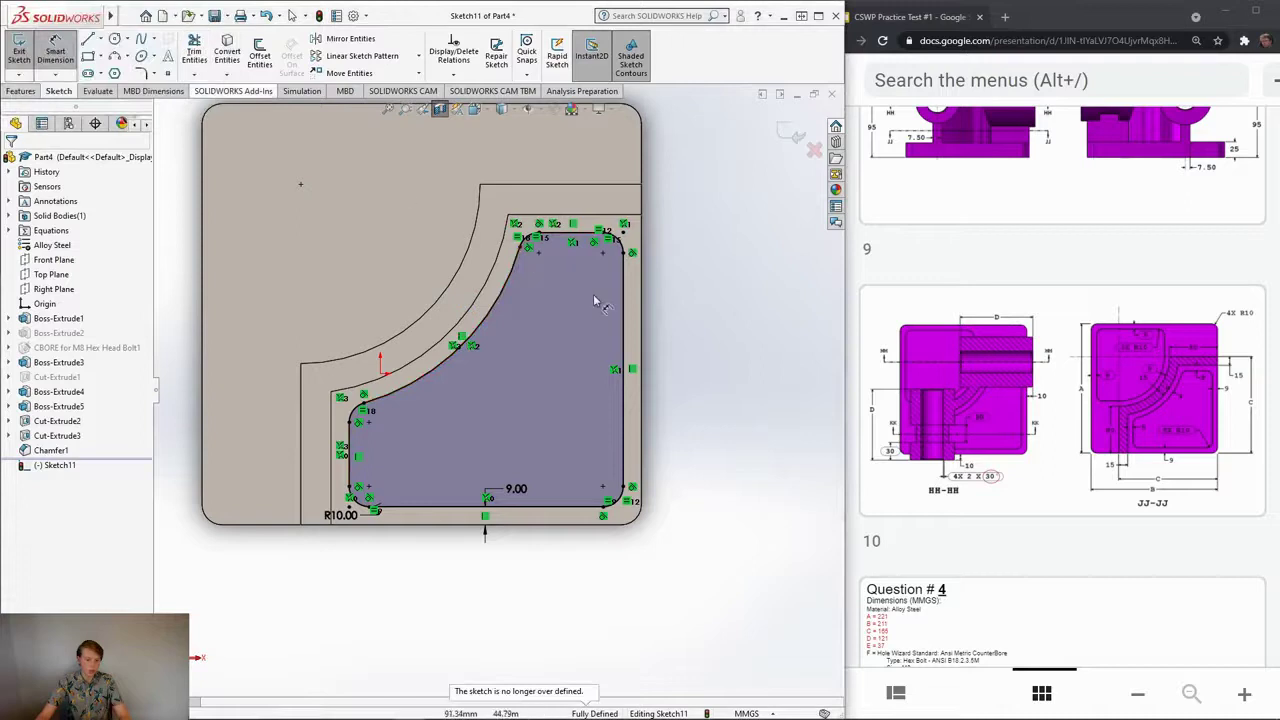
{"action": "left_click", "coordinate": [630, 312]}
{"action": "left_click", "coordinate": [642, 314]}
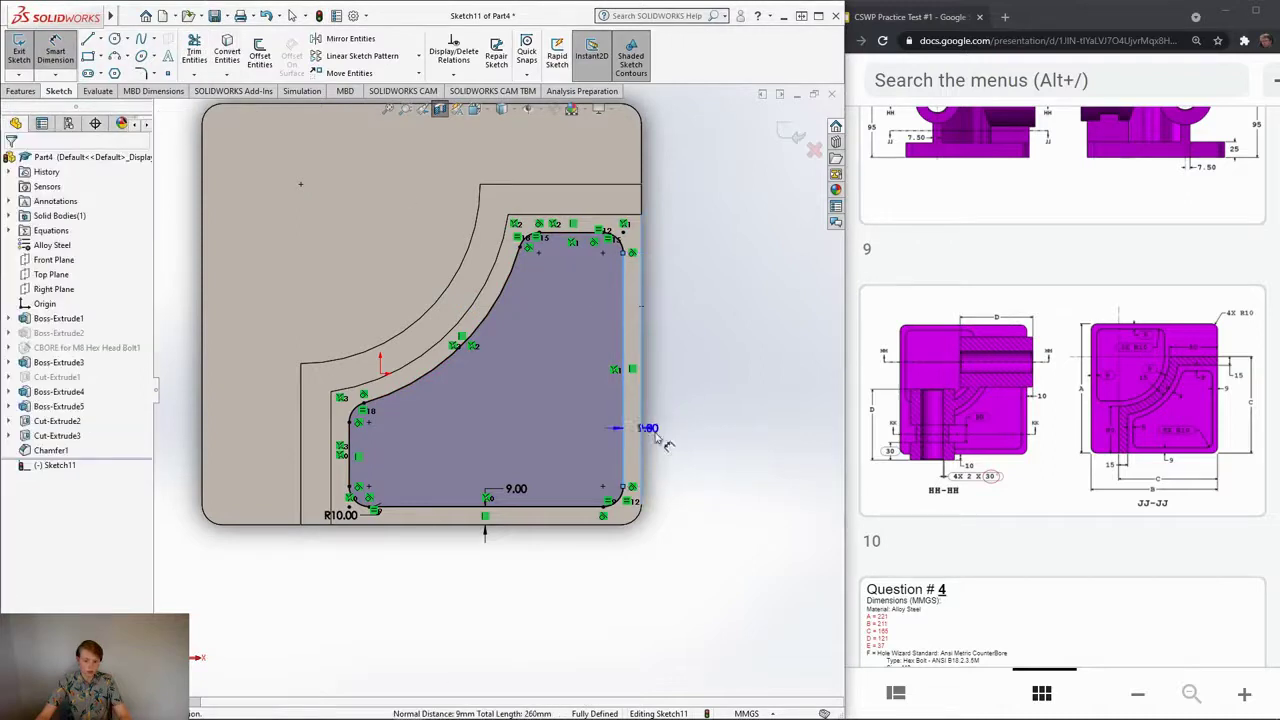
{"action": "left_click", "coordinate": [688, 438]}
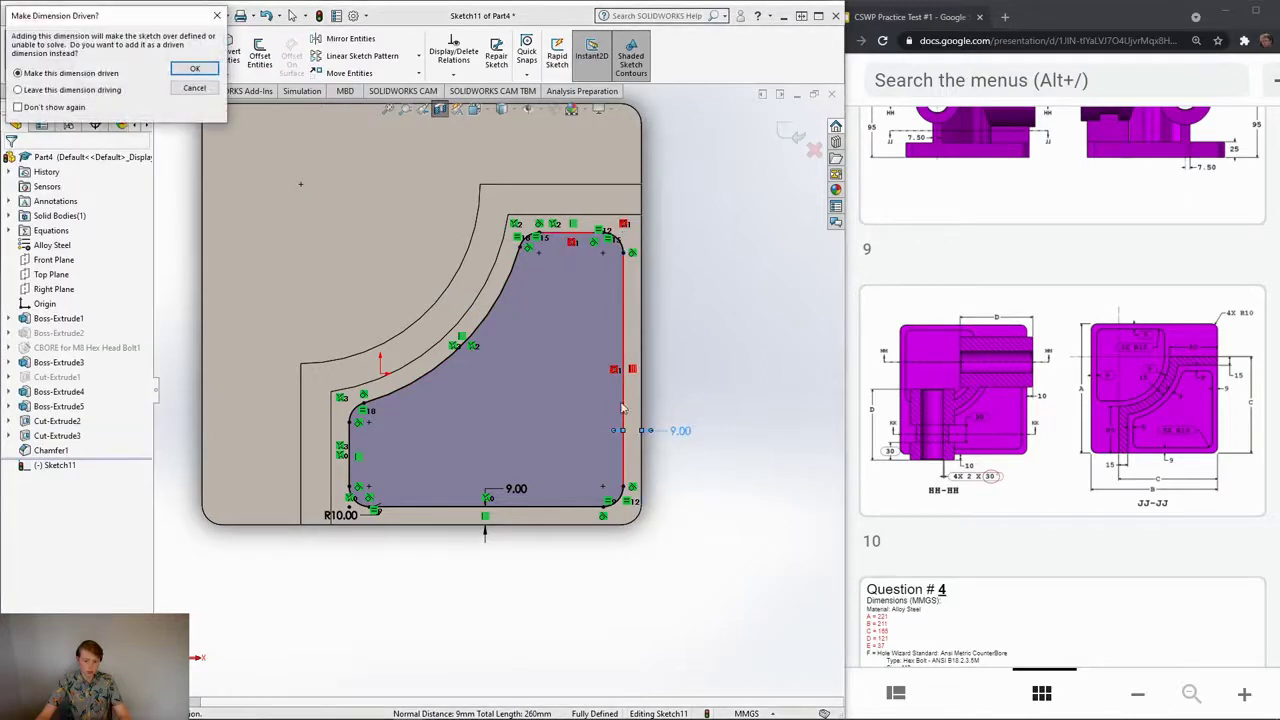
{"action": "left_click", "coordinate": [194, 88]}
Step: Cut the rounded pocket outline 20 mm deep into the base plate as a blind extruded cut
{"action": "key", "text": "z"}
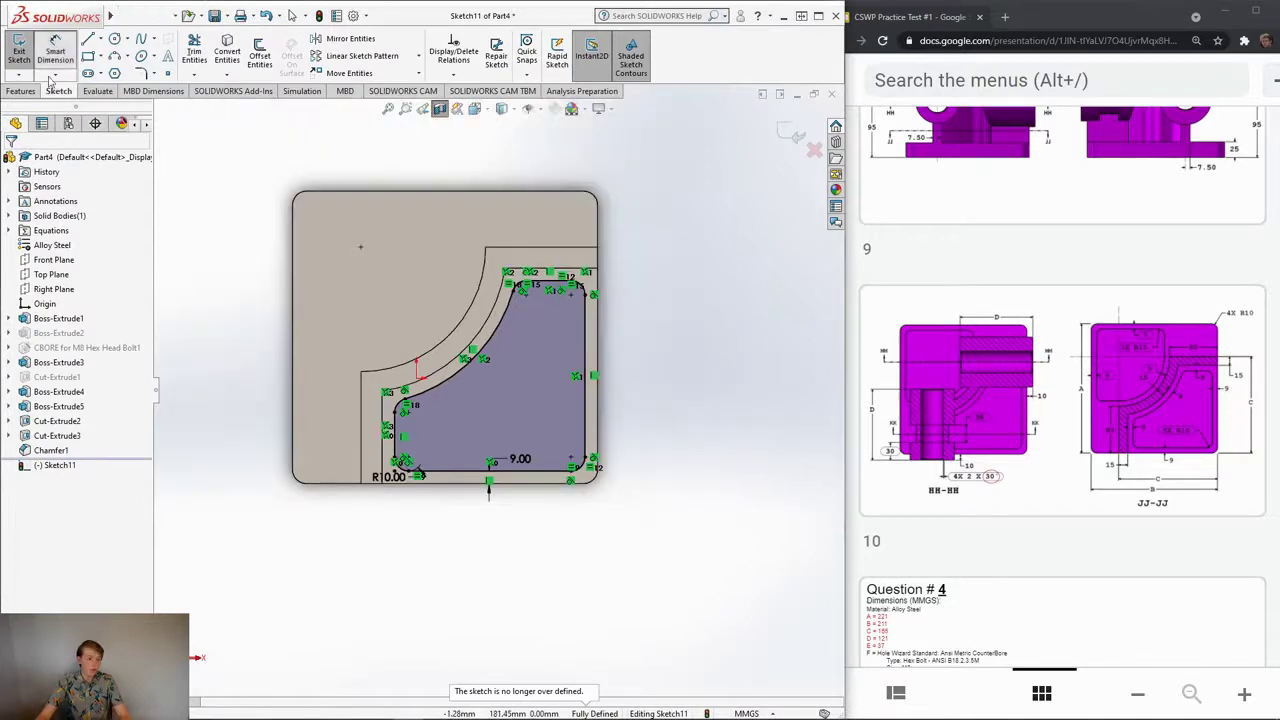
{"action": "left_click", "coordinate": [36, 90]}
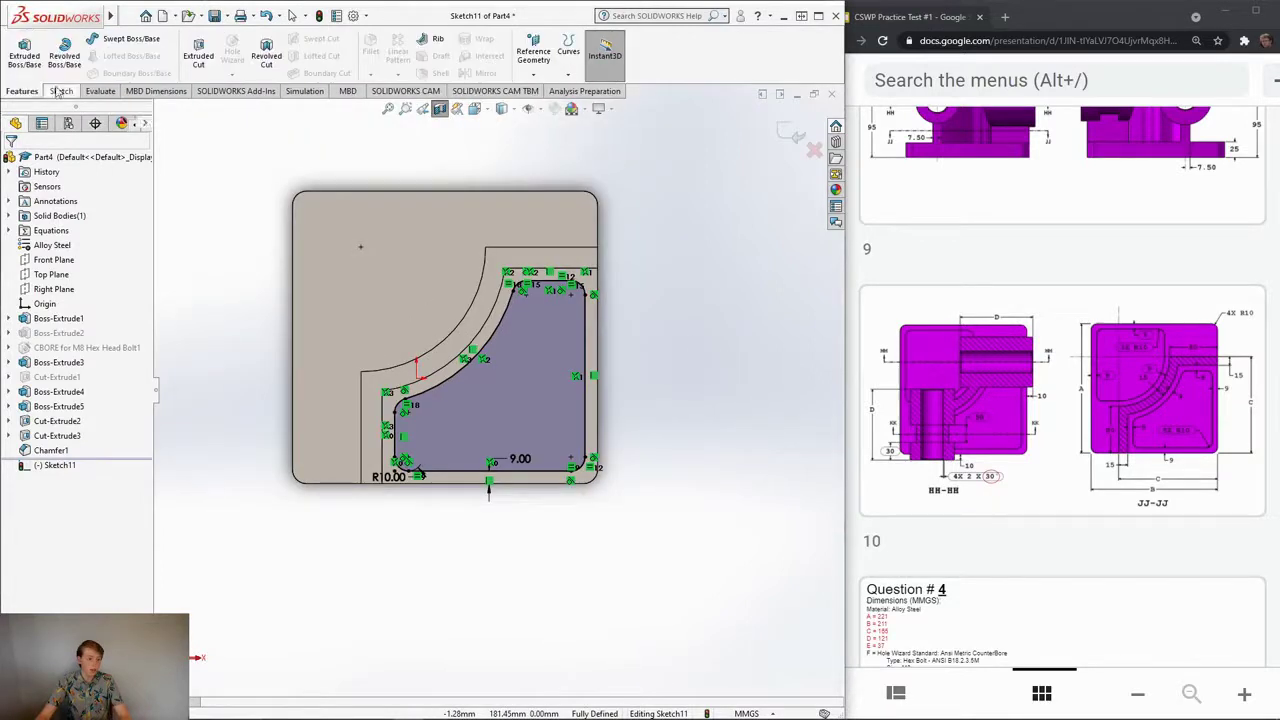
{"action": "left_click", "coordinate": [198, 52]}
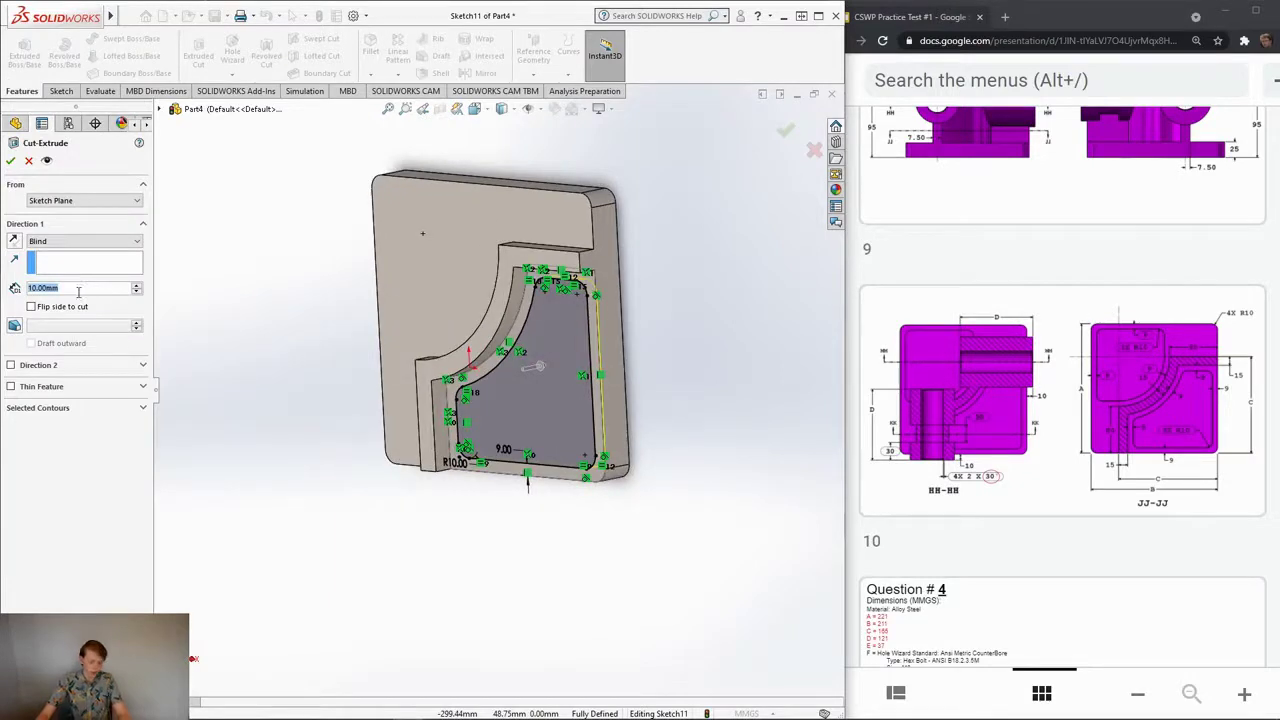
{"action": "type", "text": "20"}
{"action": "key", "text": "Return"}
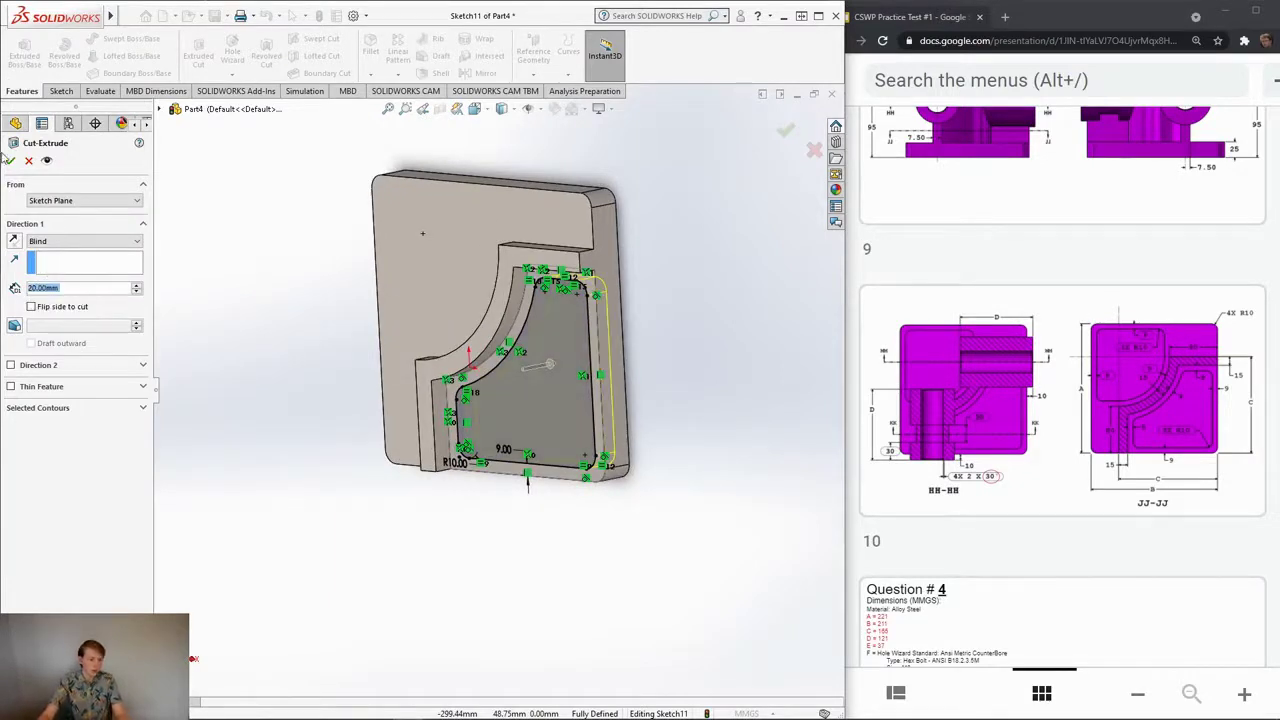
{"action": "left_click", "coordinate": [9, 160]}
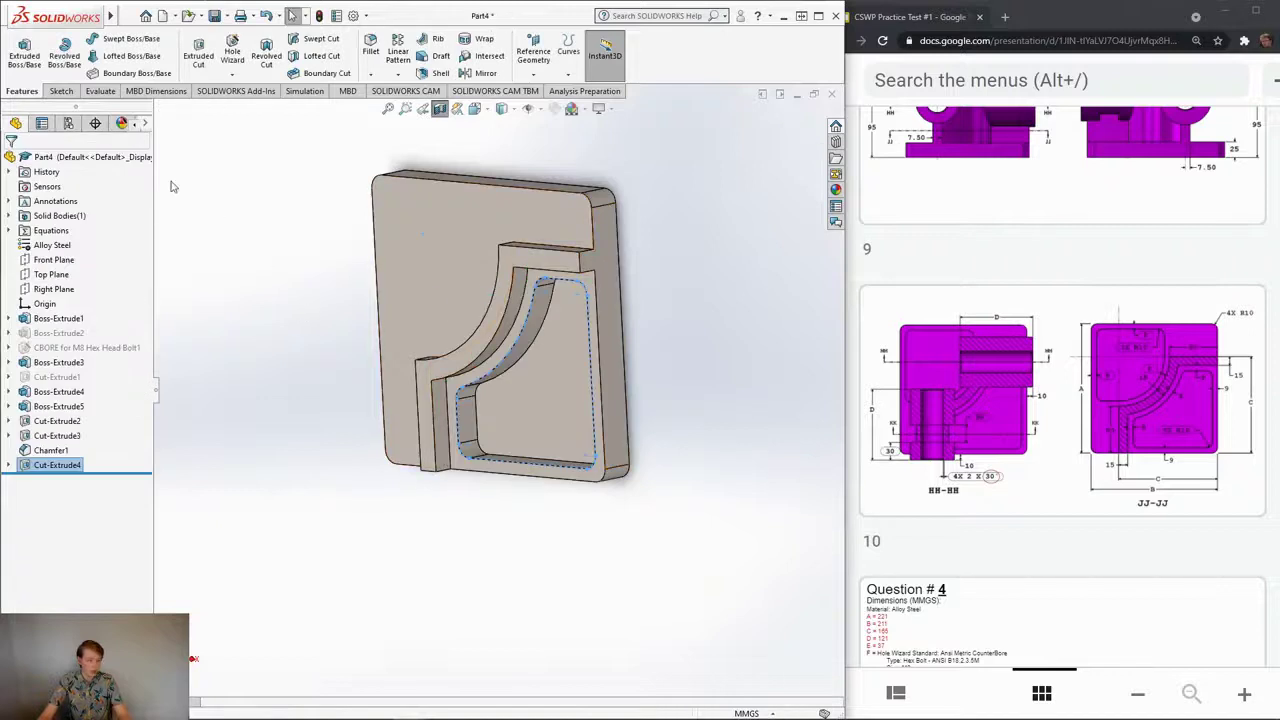
Step: Start a sketch on the base plate's upper face, on the outer side of the curved wall, and view it from the top
{"action": "key", "text": "ctrl+1"}
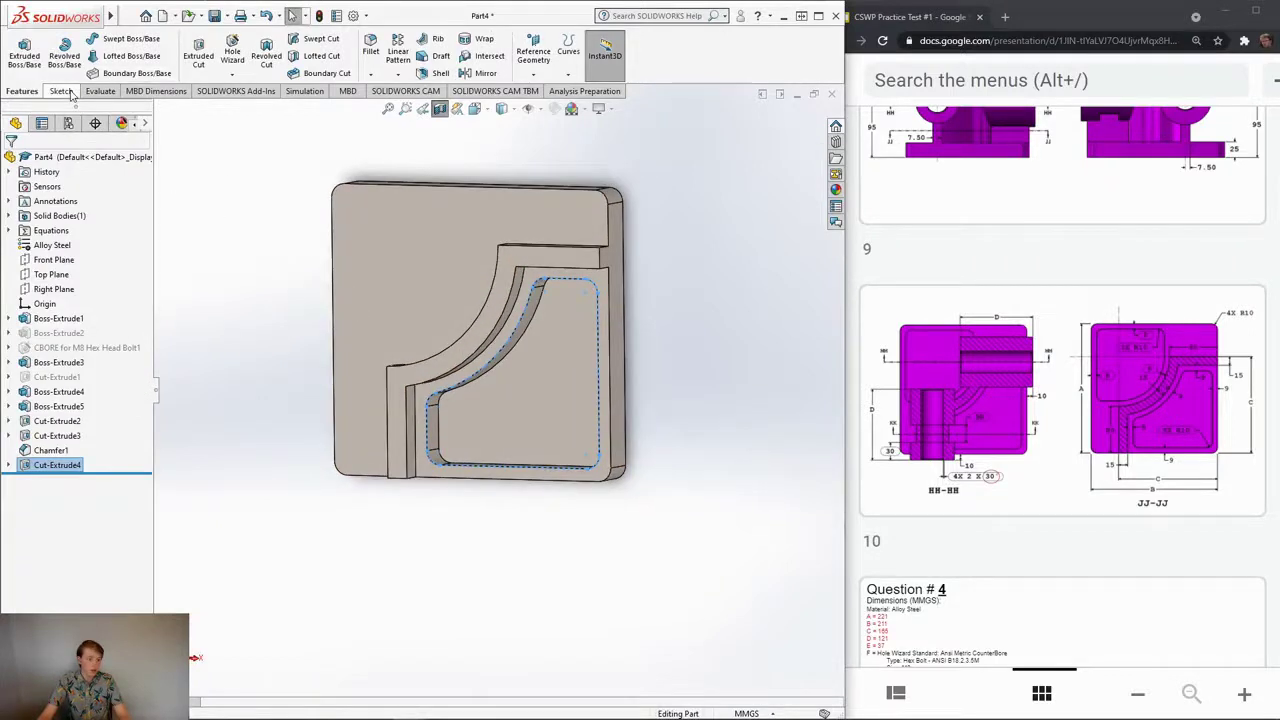
{"action": "left_click", "coordinate": [61, 91]}
{"action": "left_click", "coordinate": [19, 50]}
{"action": "left_click", "coordinate": [461, 295]}
{"action": "key", "text": "space"}
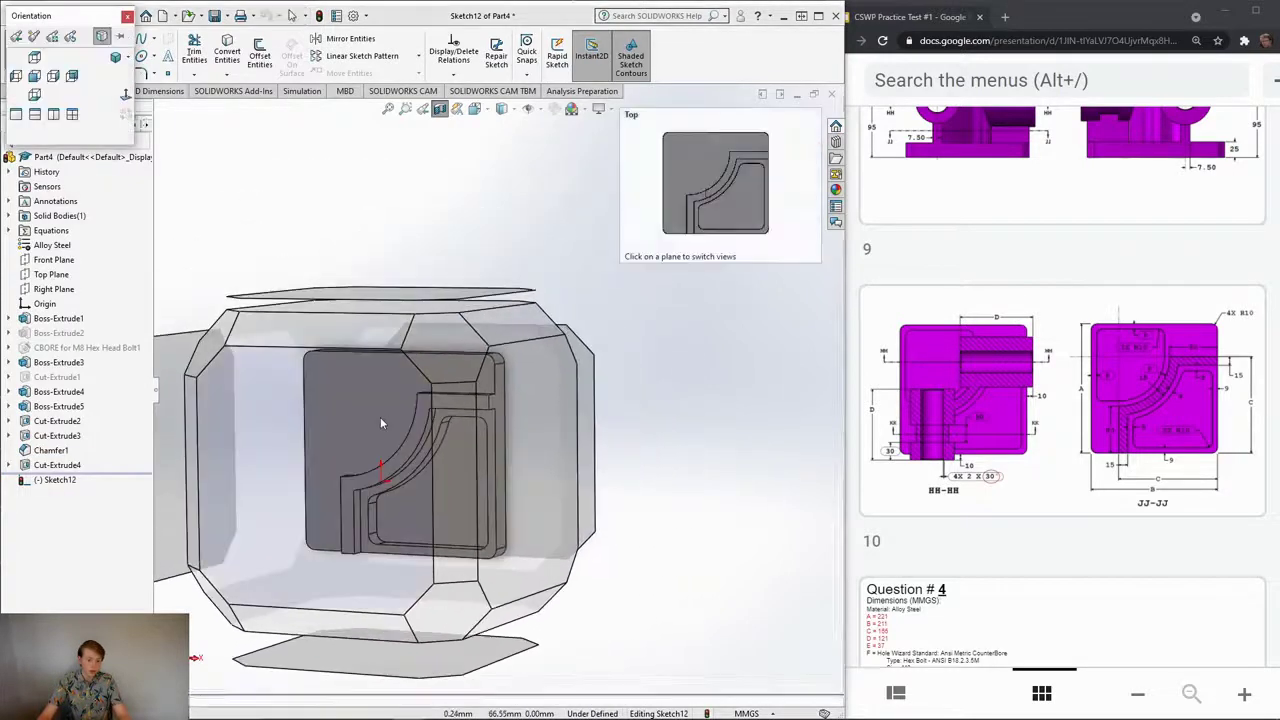
{"action": "left_click", "coordinate": [378, 418]}
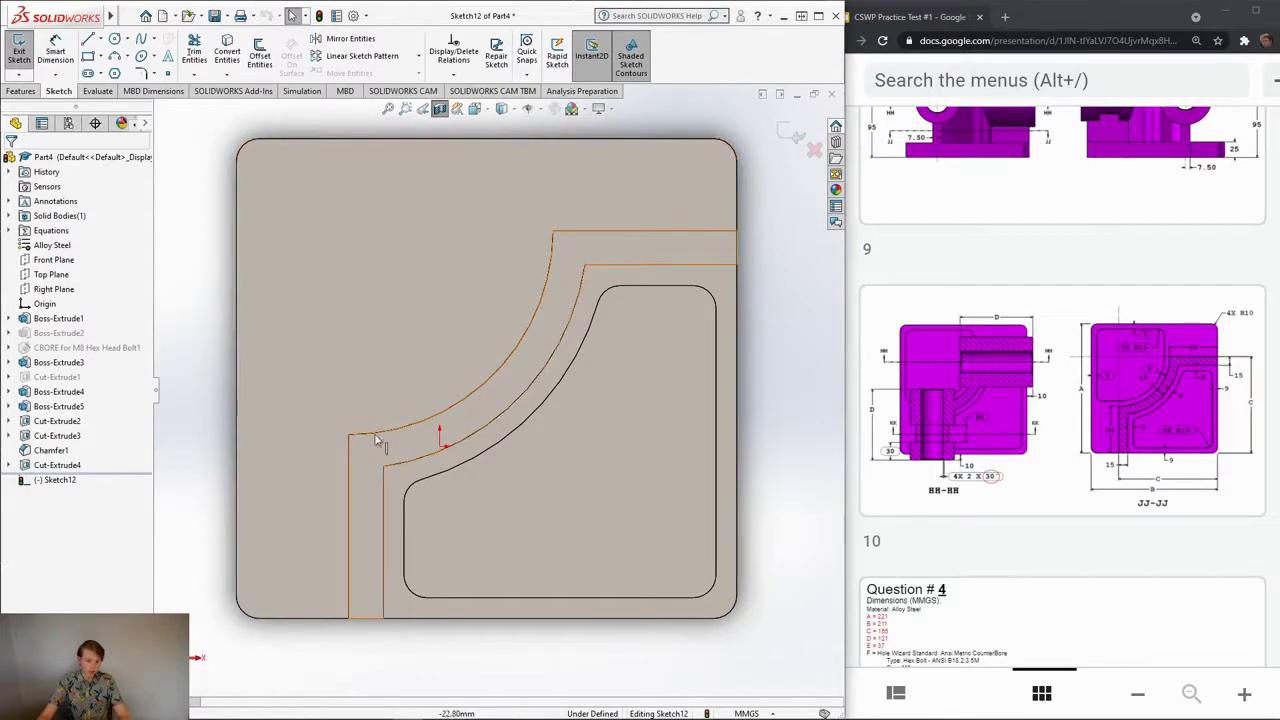
{"action": "left_click", "coordinate": [259, 55]}
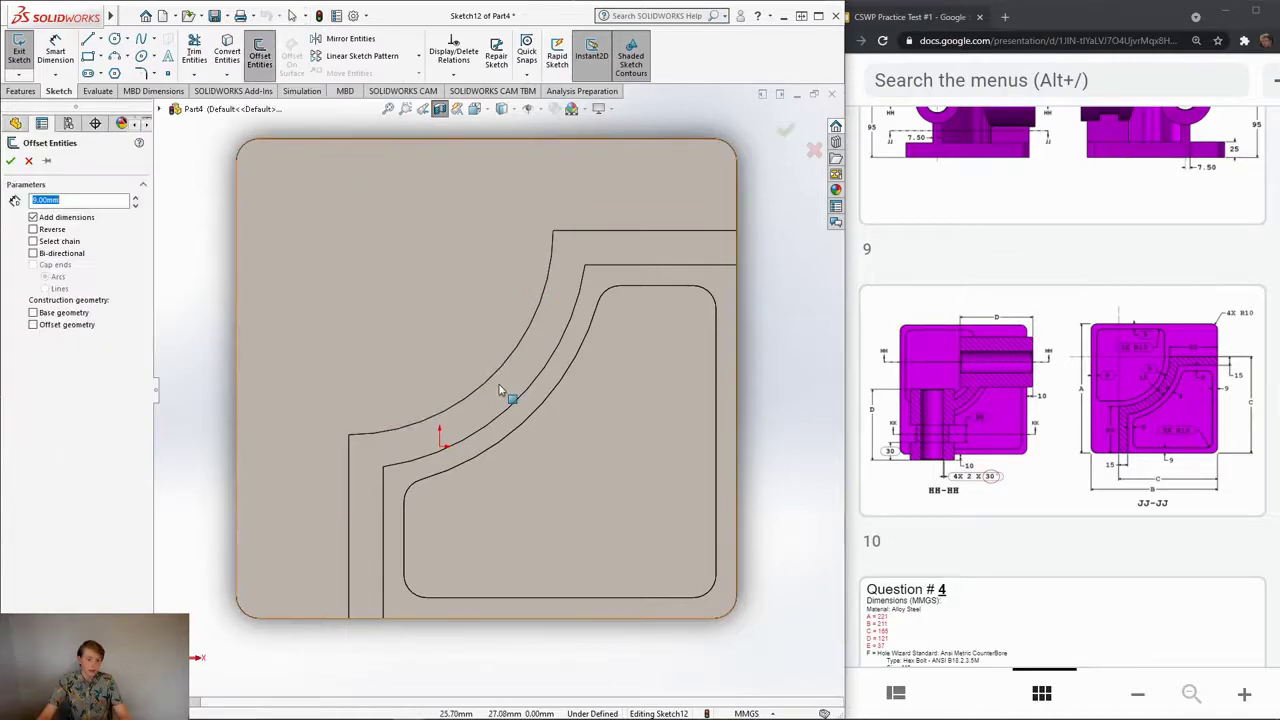
{"action": "left_click", "coordinate": [504, 367]}
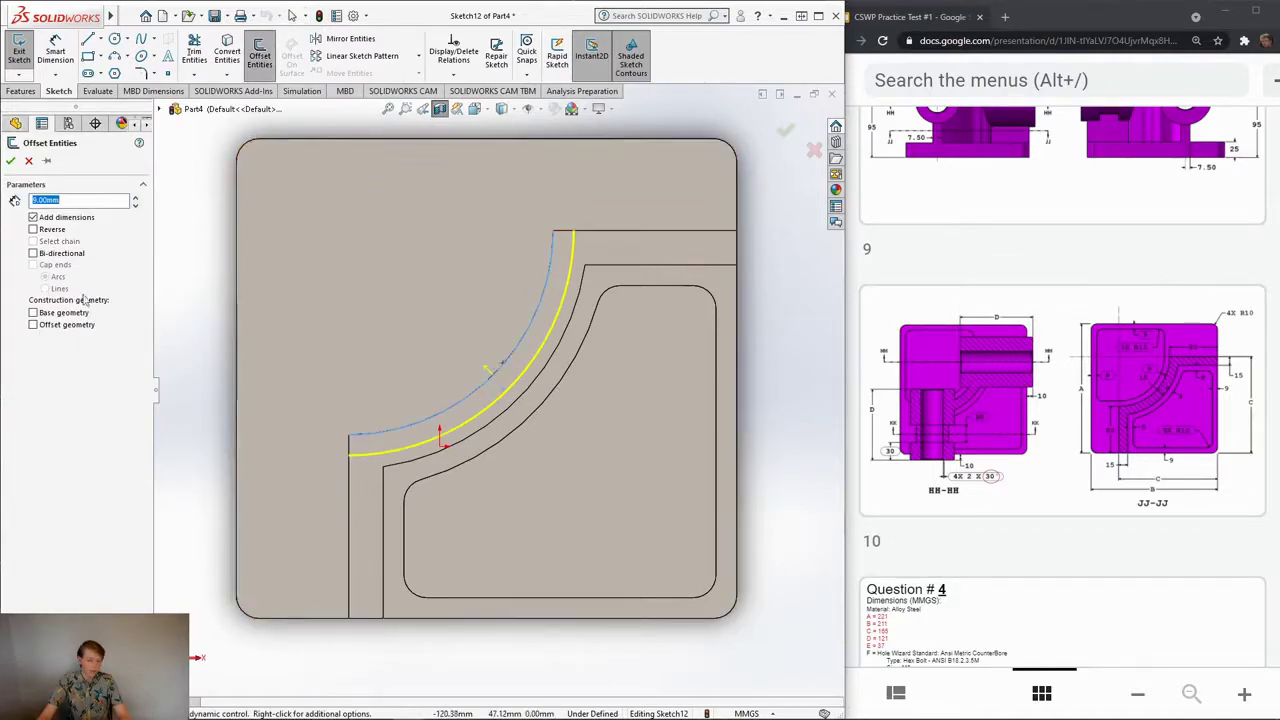
{"action": "left_click", "coordinate": [10, 161]}
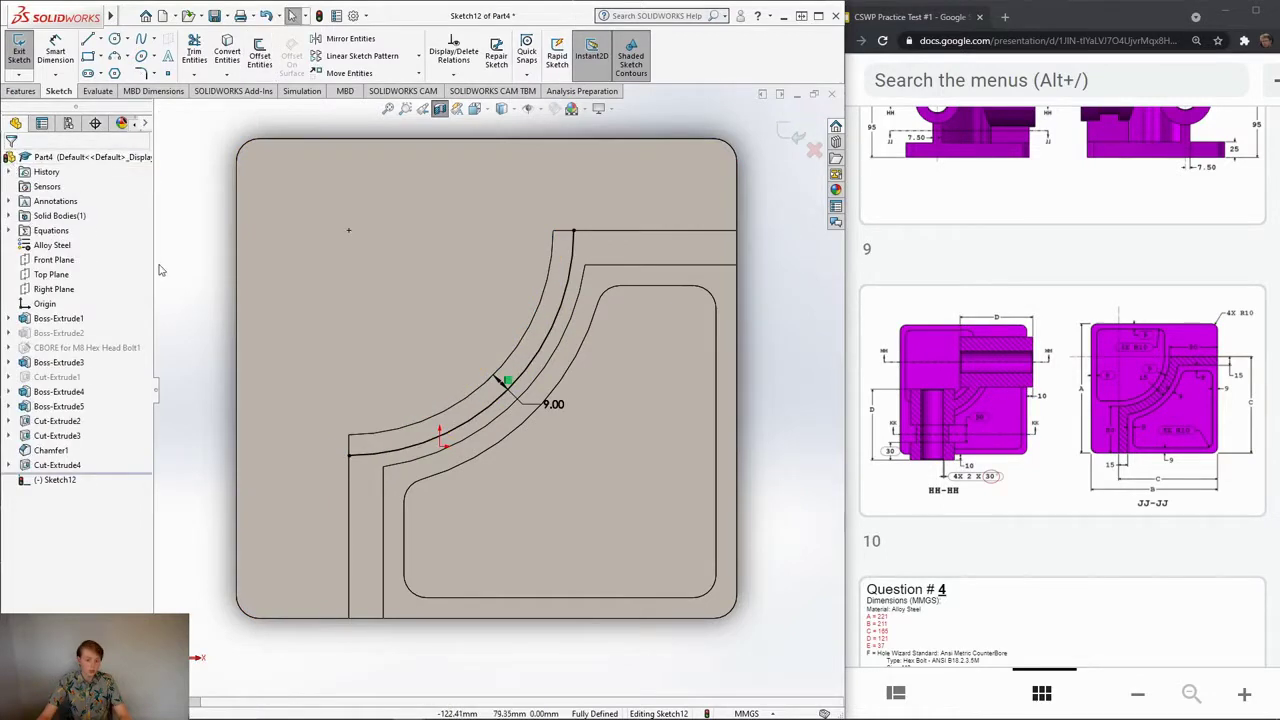
{"action": "key", "text": "ctrl+z"}
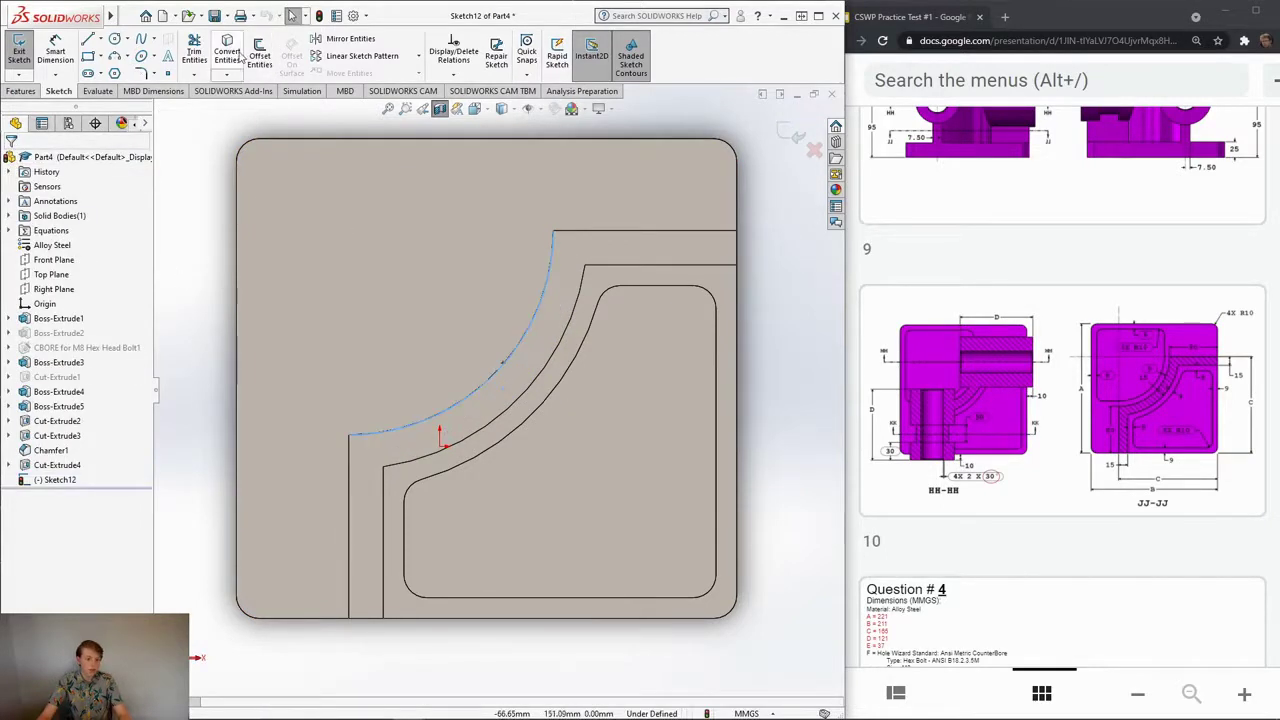
Step: Offset the curved wall's outer arc 9 mm away from the wall, onto the uncut area of the plate, using the reversed direction
{"action": "left_click", "coordinate": [268, 60]}
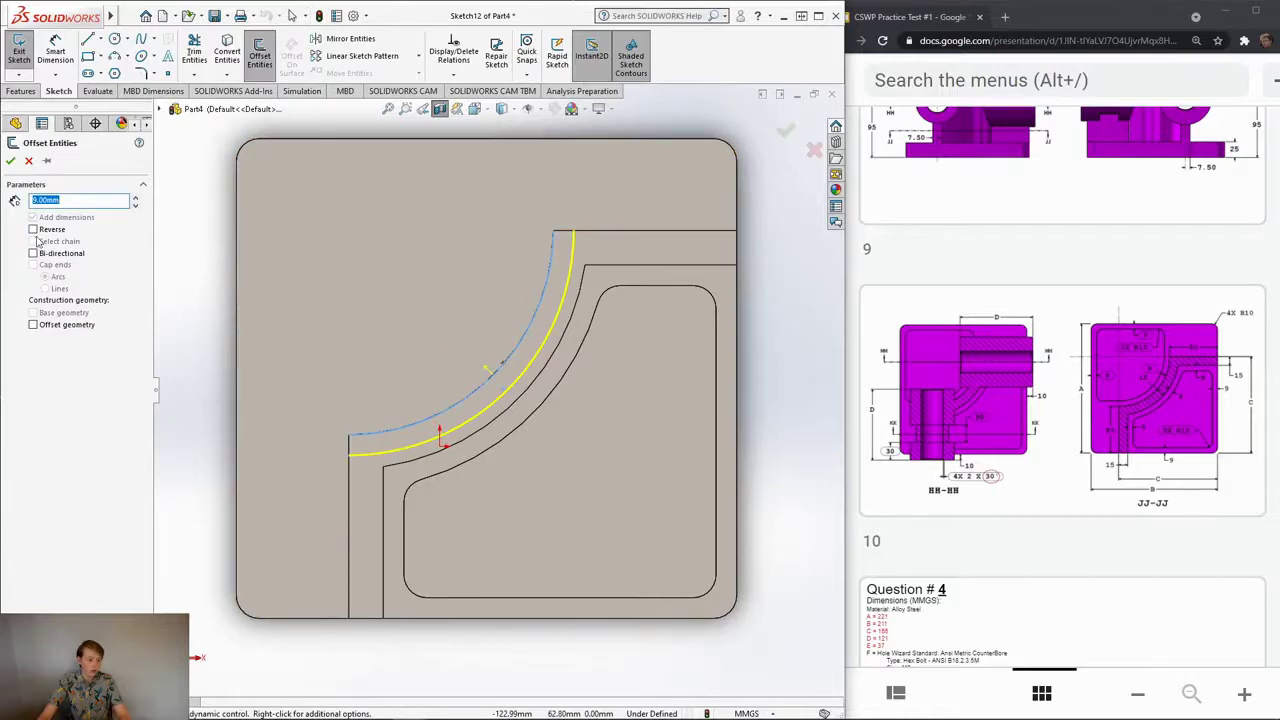
{"action": "left_click", "coordinate": [33, 229]}
{"action": "left_click", "coordinate": [10, 161]}
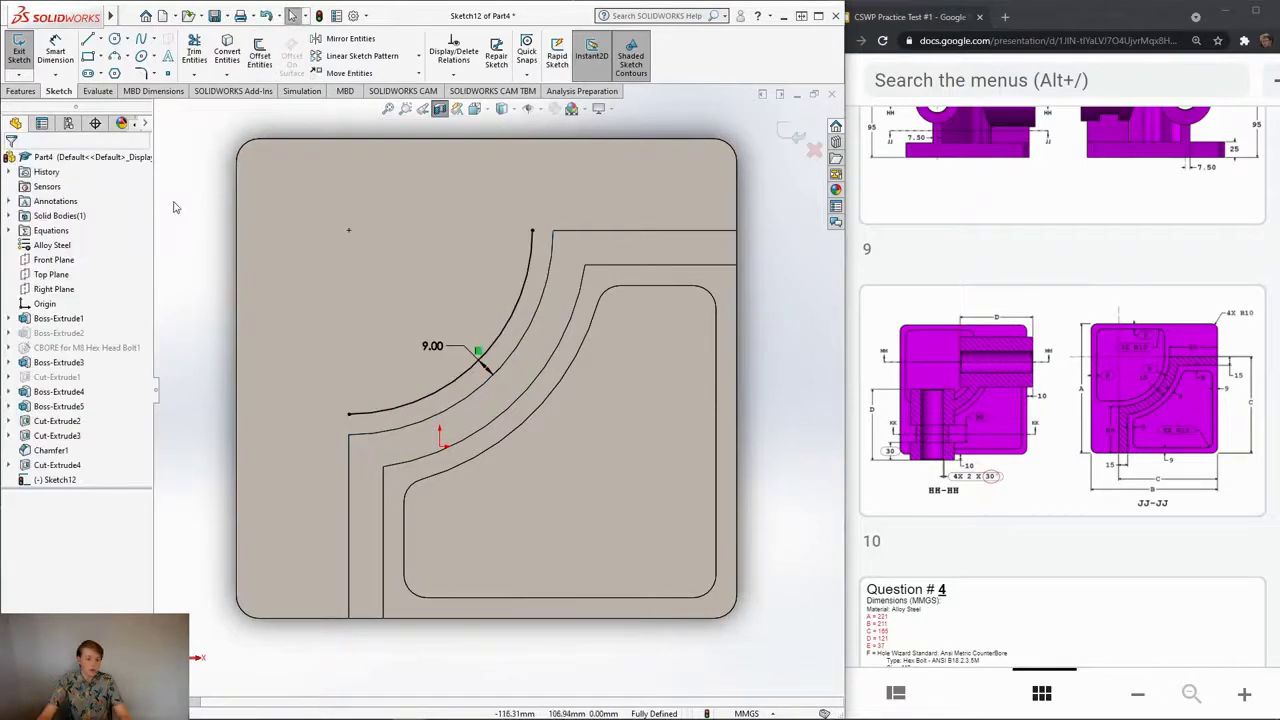
Step: Close the second pocket outline with four horizontal and vertical lines joining the offset arc's ends, with the upper line about 120 mm long
{"action": "left_click", "coordinate": [88, 38]}
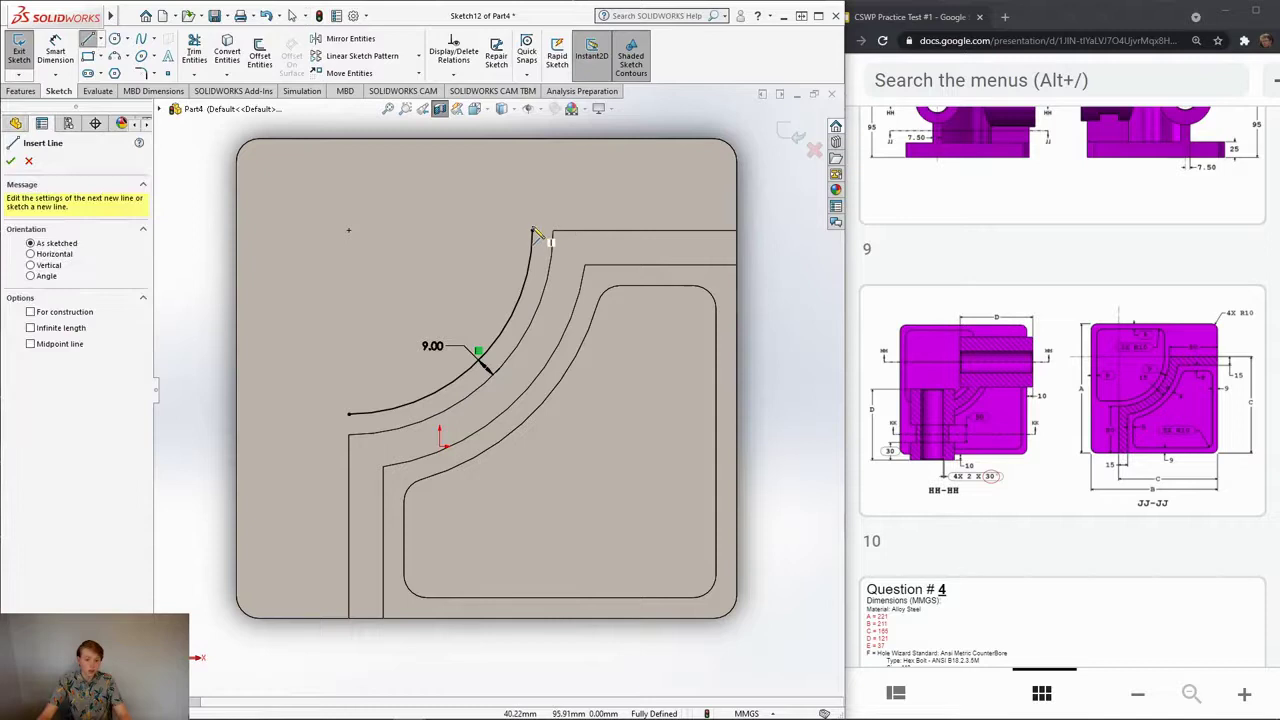
{"action": "left_click", "coordinate": [532, 231]}
{"action": "left_click", "coordinate": [532, 158]}
{"action": "left_click", "coordinate": [258, 158]}
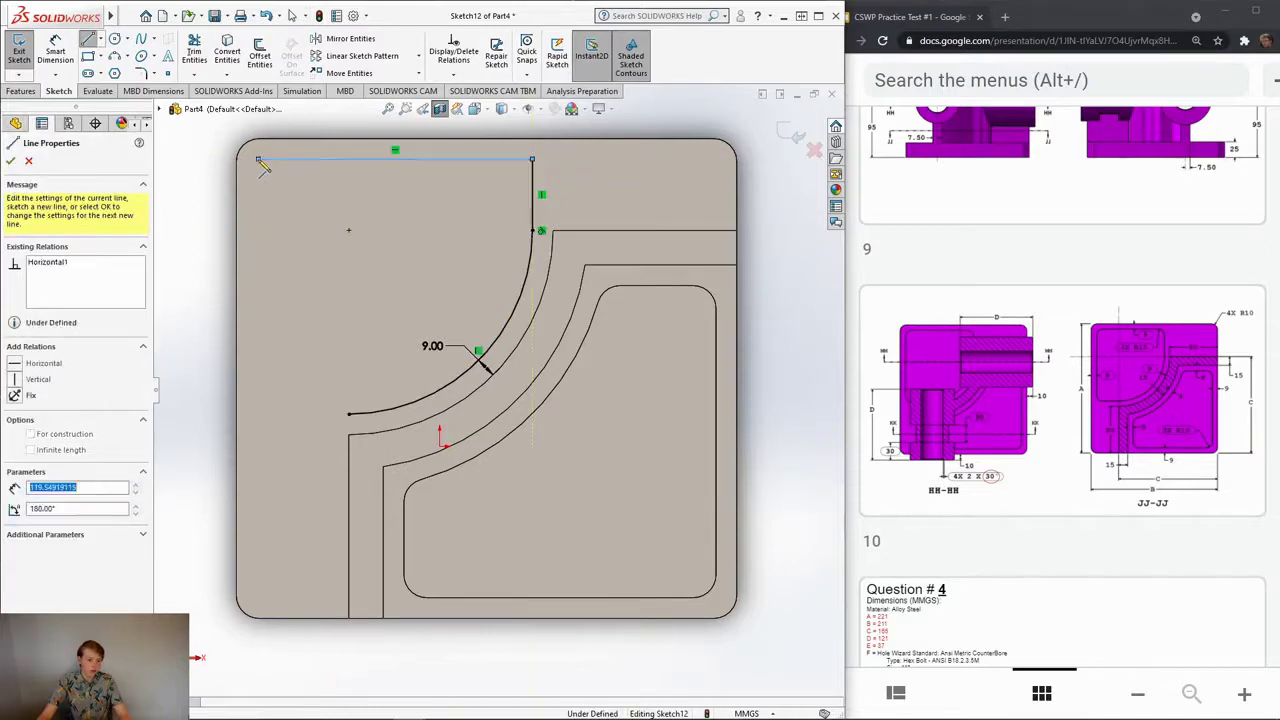
{"action": "left_click", "coordinate": [258, 413]}
{"action": "left_click", "coordinate": [348, 413]}
Step: Dimension the outline's left vertical line 9 mm from the plate's left edge
{"action": "left_click", "coordinate": [78, 58]}
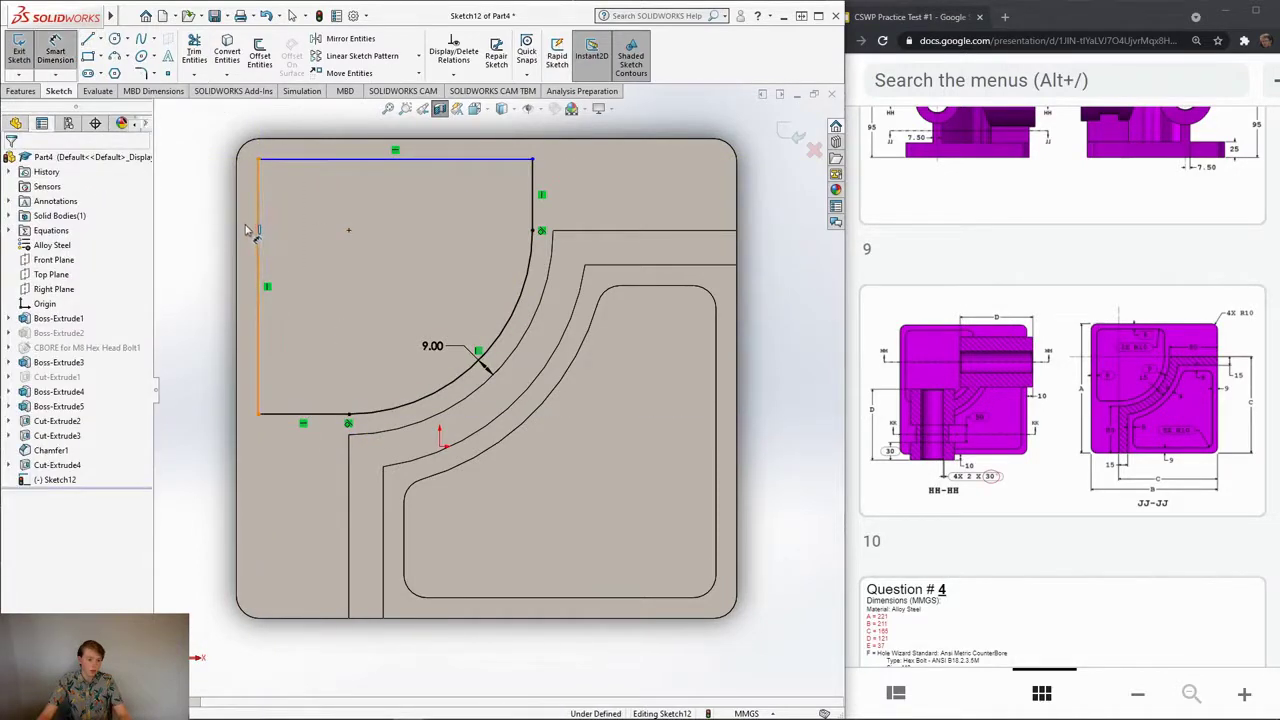
{"action": "left_click", "coordinate": [258, 236]}
{"action": "left_click", "coordinate": [237, 235]}
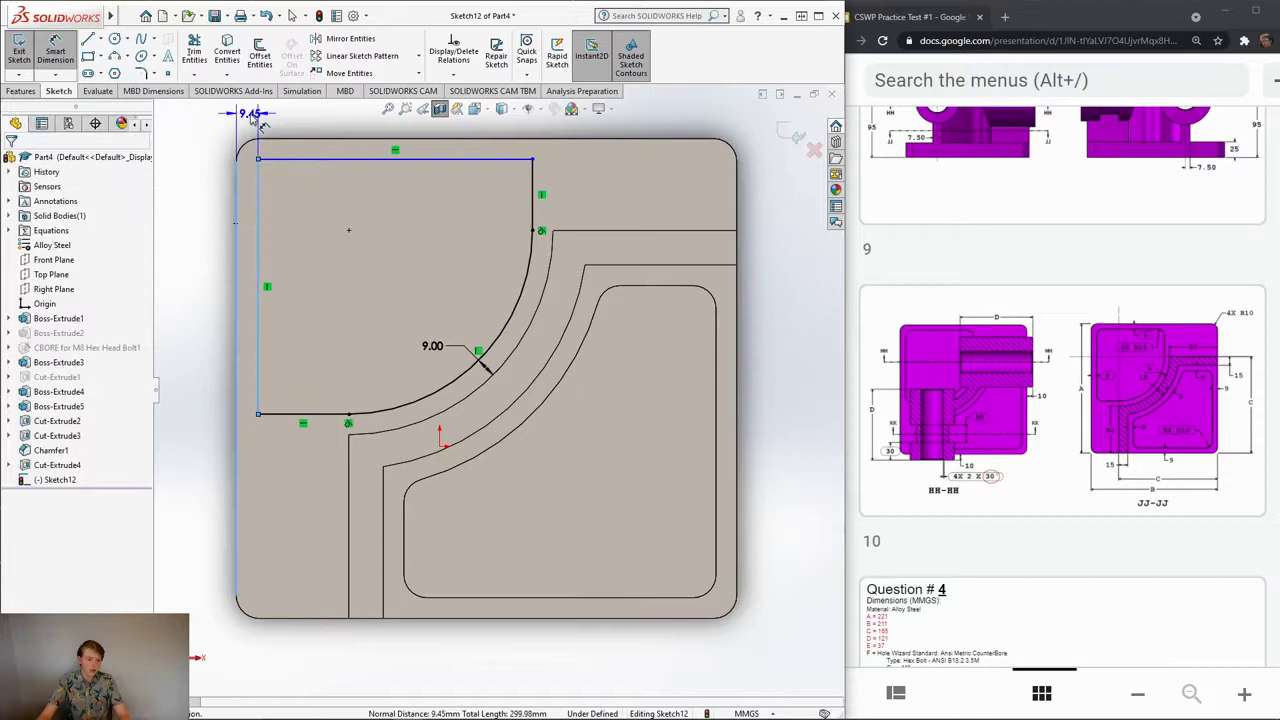
{"action": "left_click", "coordinate": [248, 113]}
{"action": "key", "text": "Return"}
{"action": "left_click", "coordinate": [313, 163]}
{"action": "left_click", "coordinate": [326, 133]}
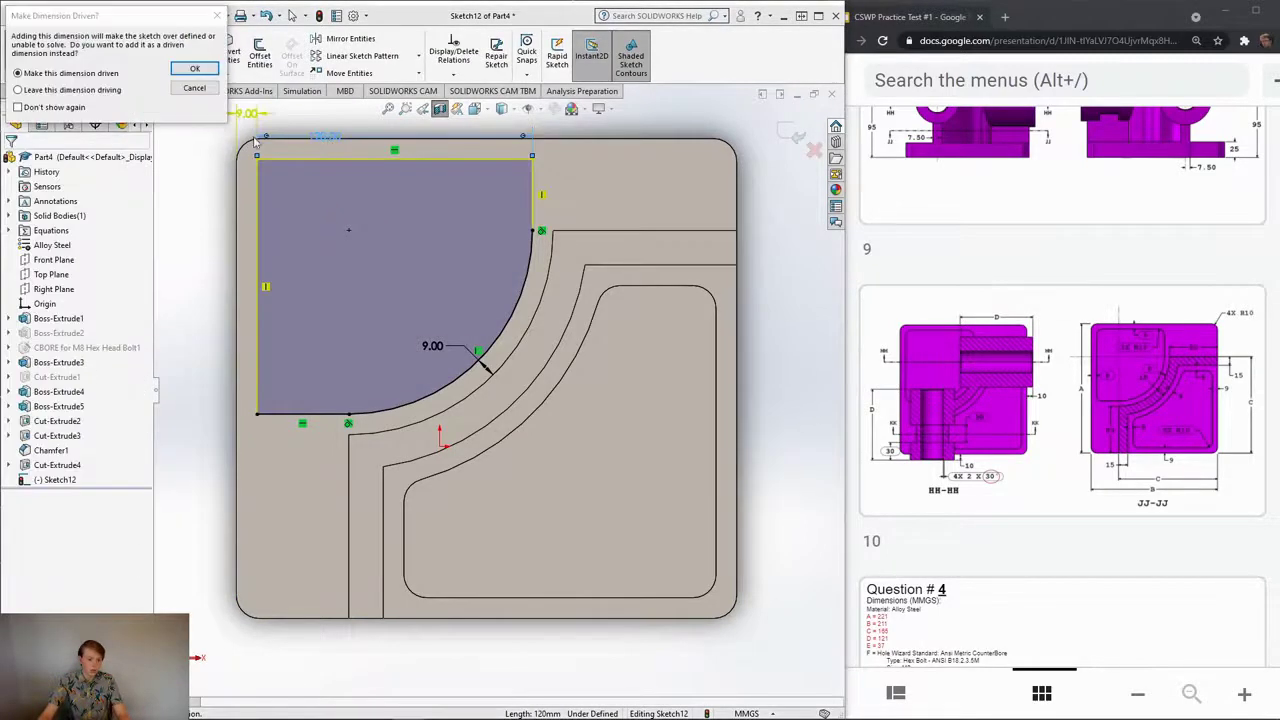
{"action": "left_click", "coordinate": [194, 89]}
Step: Dimension the outline's upper horizontal line 9 mm from the plate's upper edge
{"action": "left_click", "coordinate": [350, 158]}
{"action": "left_click", "coordinate": [355, 141]}
{"action": "left_click", "coordinate": [218, 157]}
{"action": "type", "text": "9"}
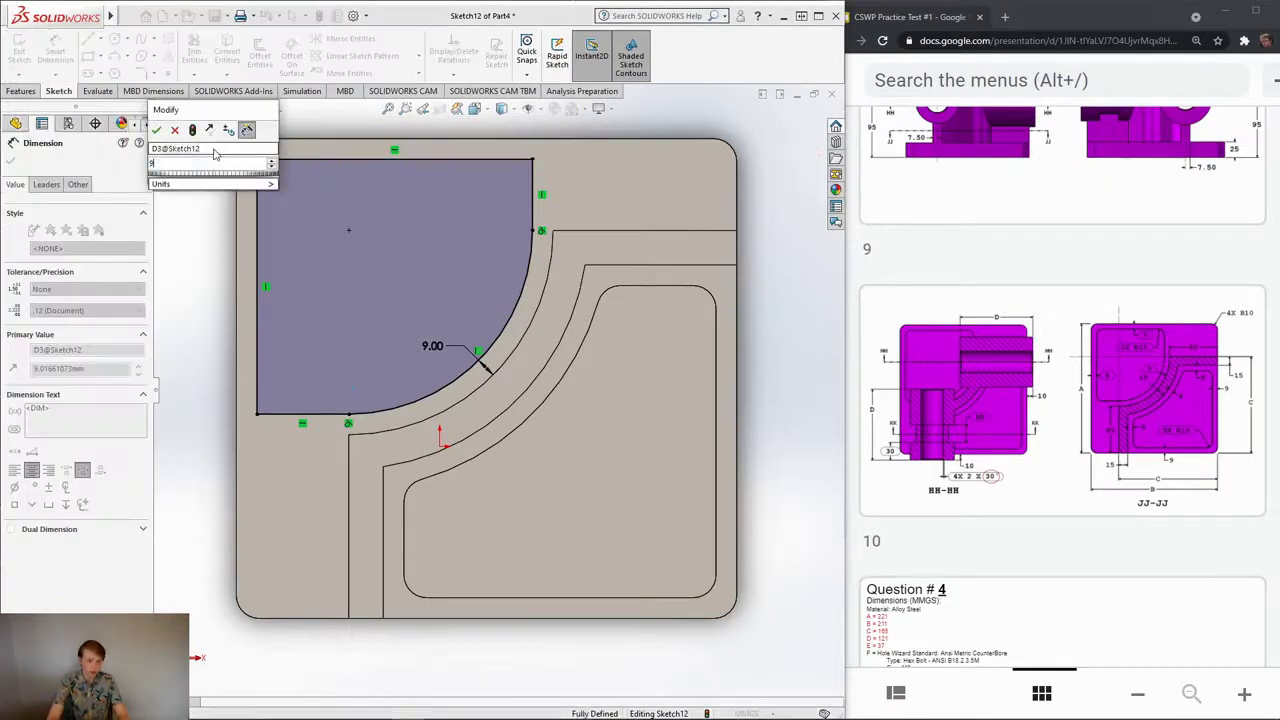
{"action": "key", "text": "Return"}
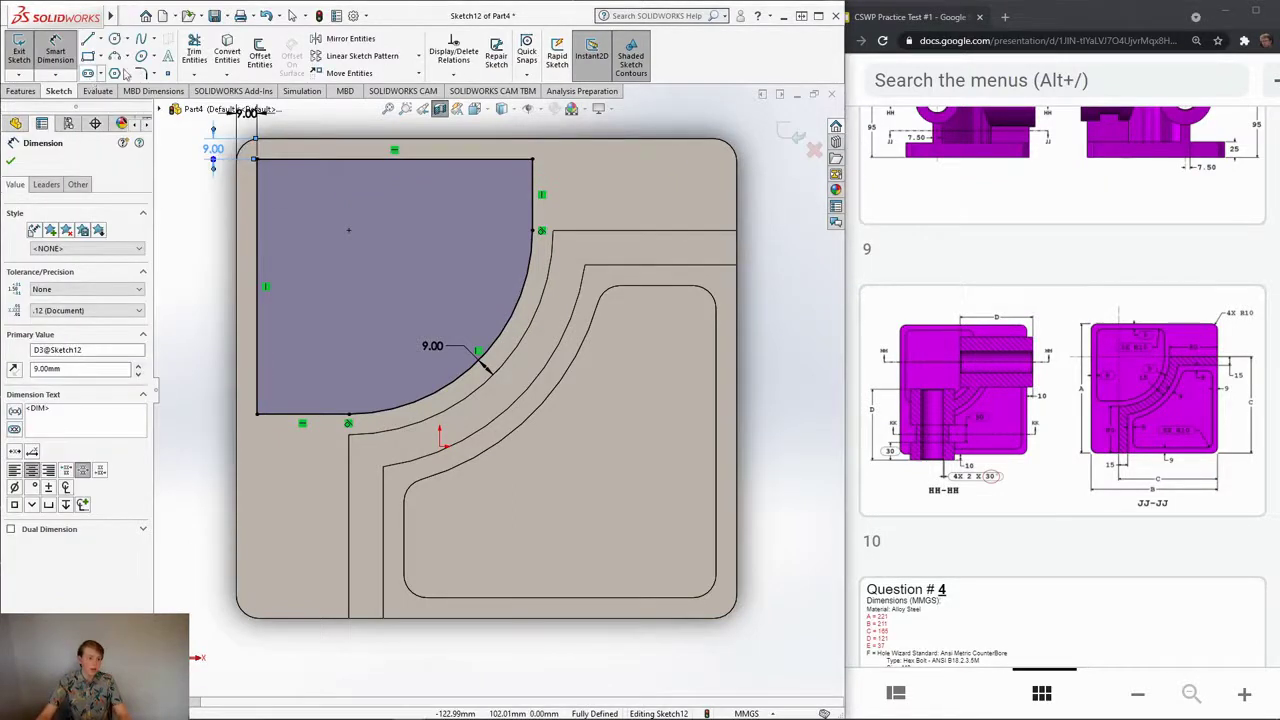
Step: Round the three sharp corners of the second pocket outline with 10 mm sketch fillets
{"action": "left_click", "coordinate": [142, 73]}
{"action": "left_click", "coordinate": [257, 416]}
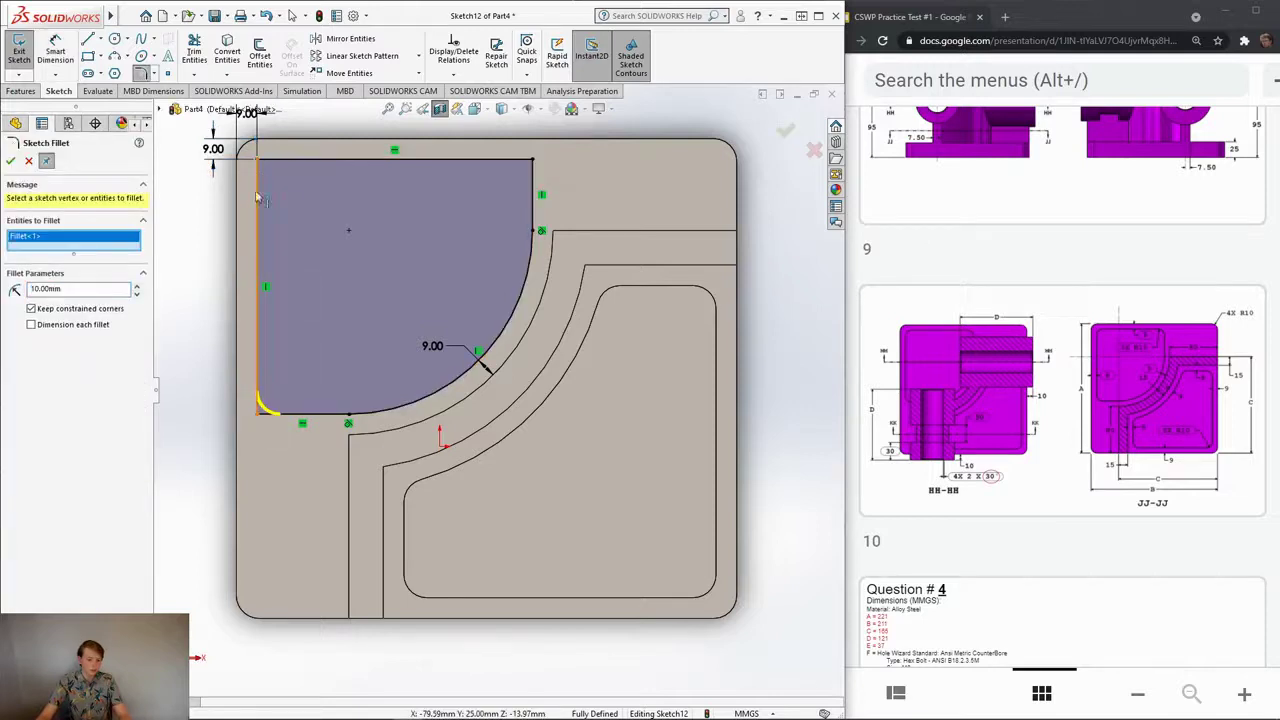
{"action": "left_click", "coordinate": [258, 160]}
{"action": "left_click", "coordinate": [532, 160]}
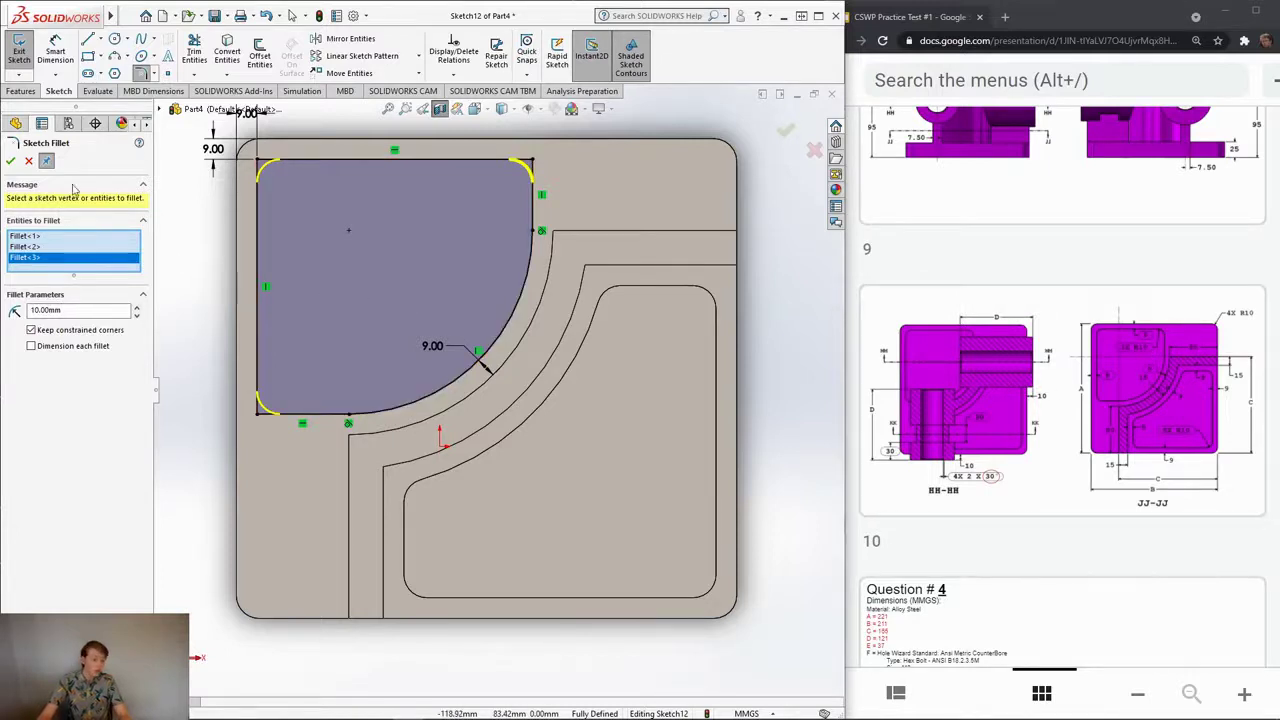
{"action": "left_click", "coordinate": [11, 162]}
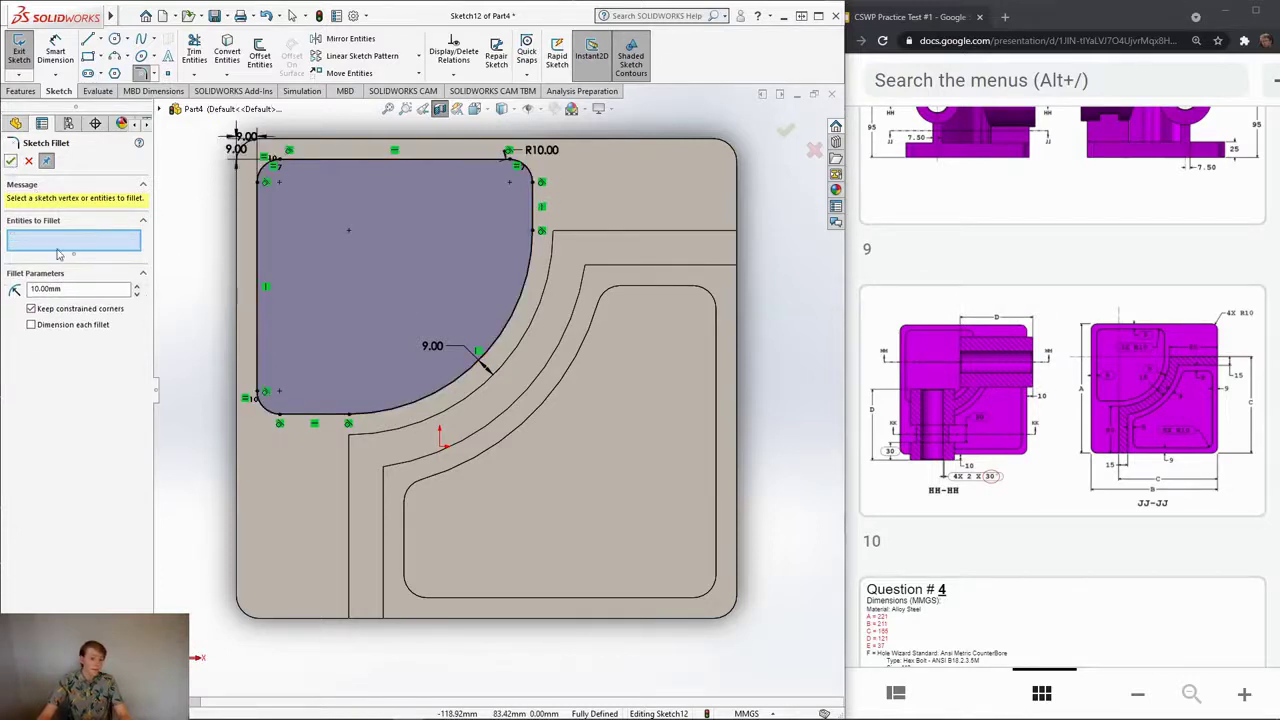
{"action": "left_click", "coordinate": [11, 162]}
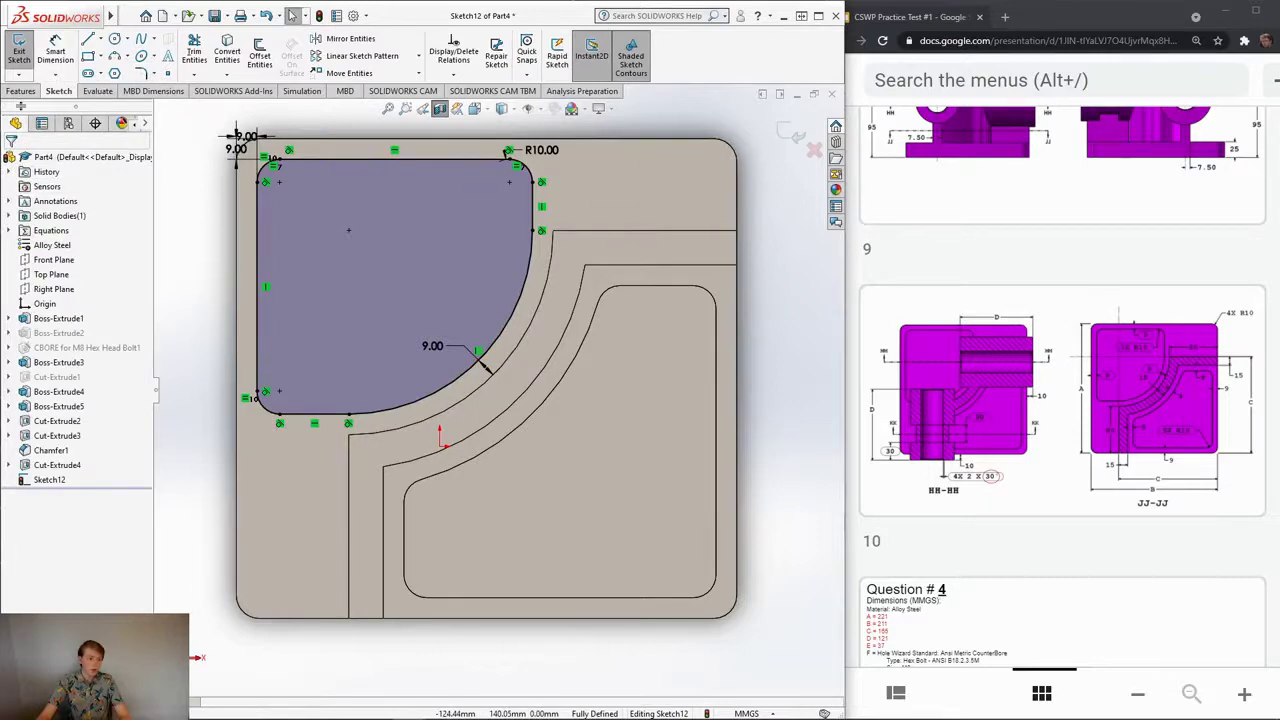
Step: Cut the second pocket outline 20 mm deep into the base plate as a blind extruded cut
{"action": "left_click", "coordinate": [38, 92]}
{"action": "left_click", "coordinate": [28, 55]}
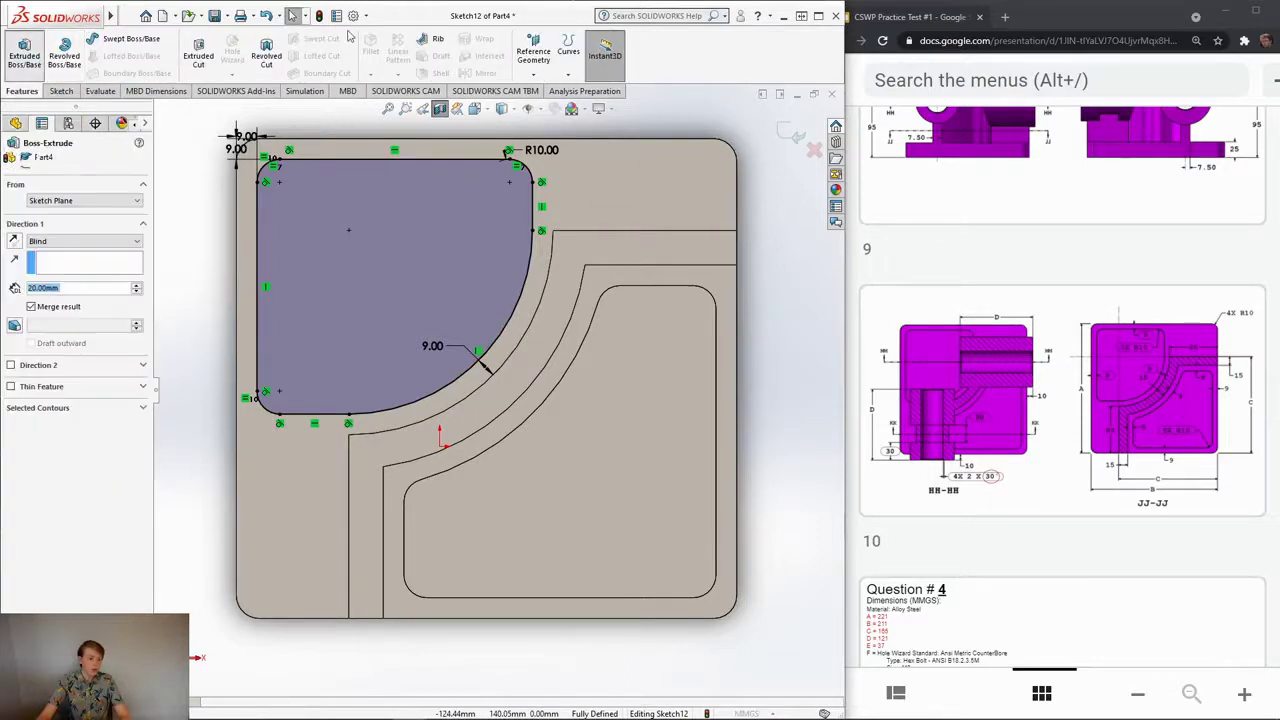
{"action": "left_click", "coordinate": [30, 161]}
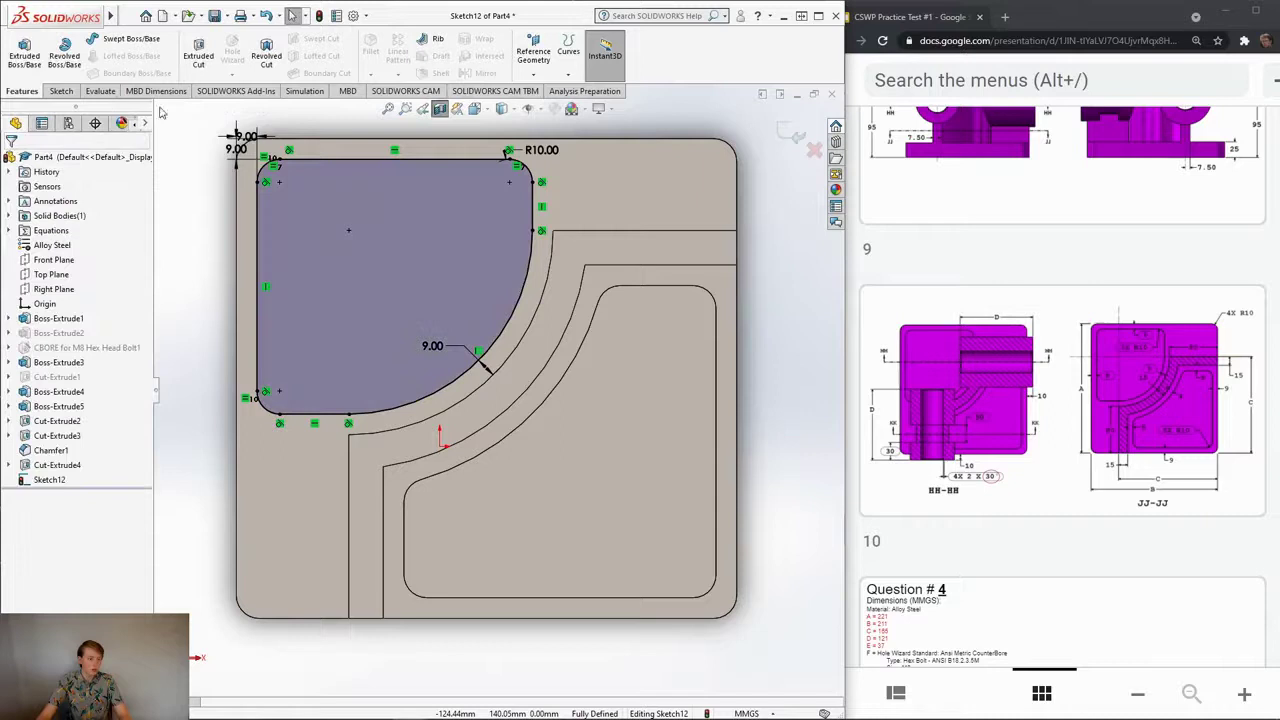
{"action": "left_click", "coordinate": [198, 50]}
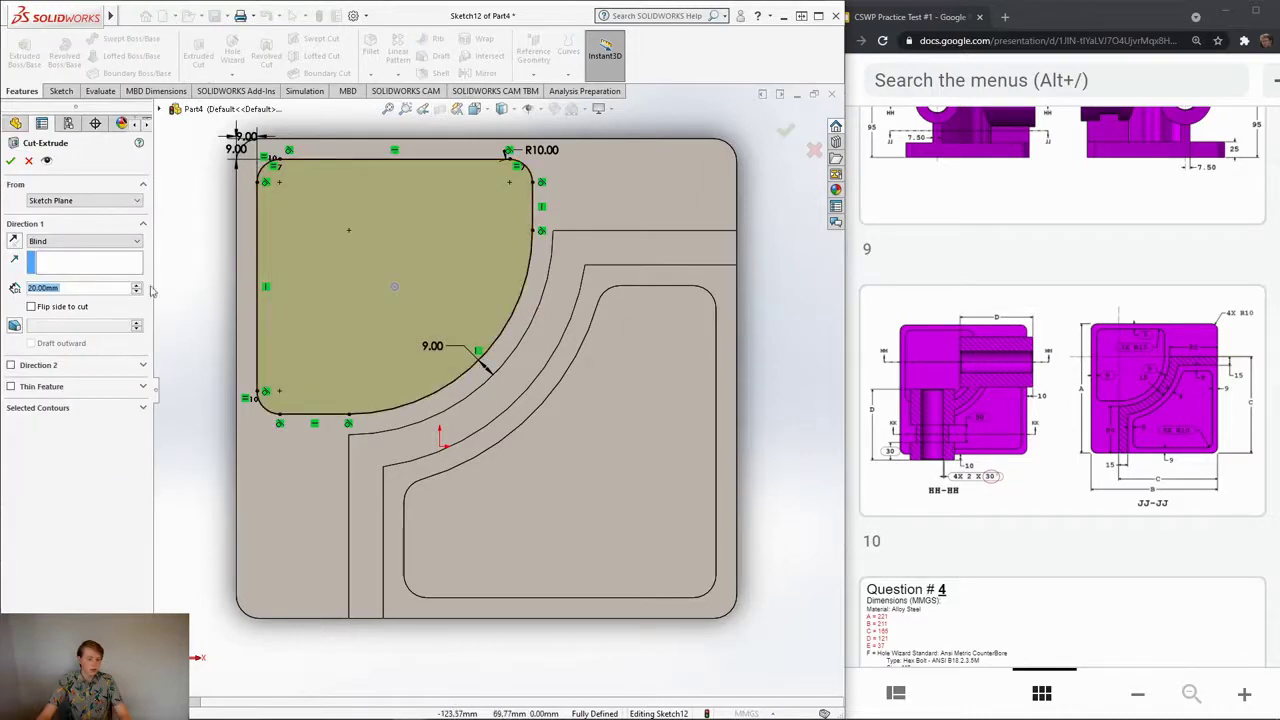
{"action": "mouse_move", "coordinate": [737, 343]}
{"action": "middle_mouse_down"}
{"action": "mouse_move", "coordinate": [560, 348]}
{"action": "mouse_move", "coordinate": [680, 342]}
{"action": "mouse_move", "coordinate": [650, 340]}
{"action": "middle_mouse_up"}
{"action": "left_click", "coordinate": [10, 161]}
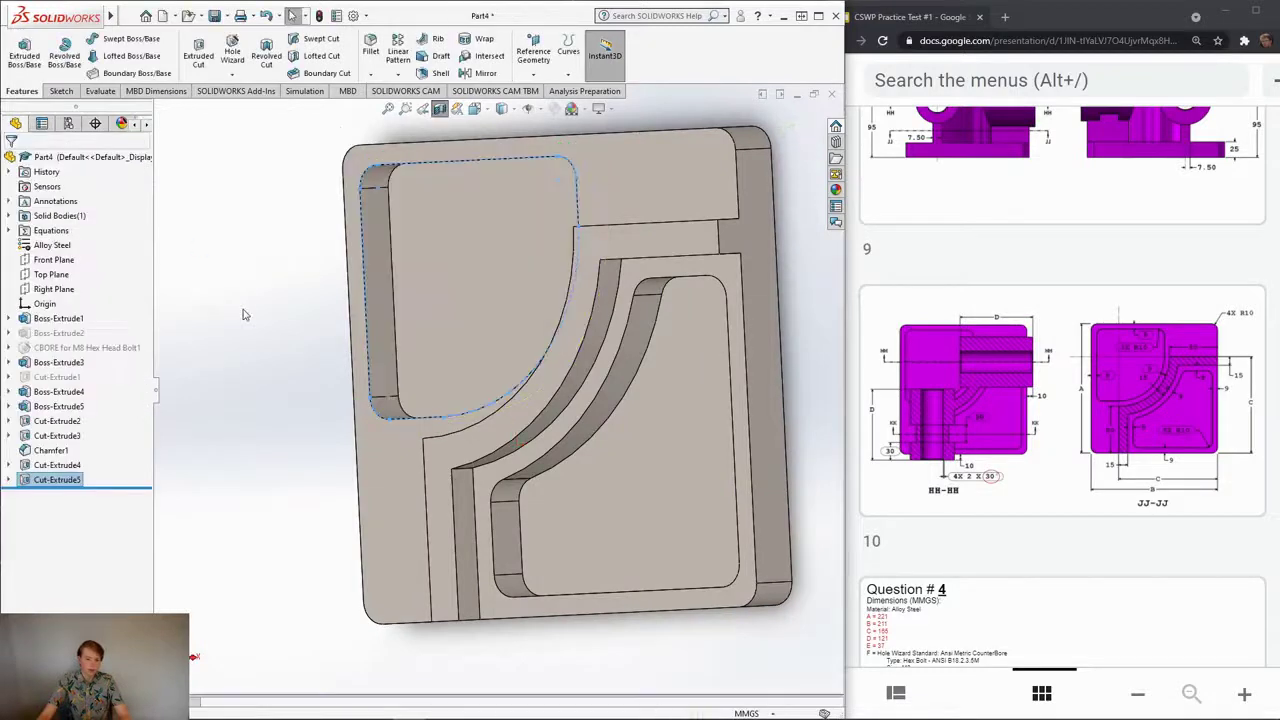
Step: Turn off the section view to show the whole part, and check it against the drawings for Questions #4 and #5
{"action": "key", "text": "space"}
{"action": "key", "text": "ctrl+8"}
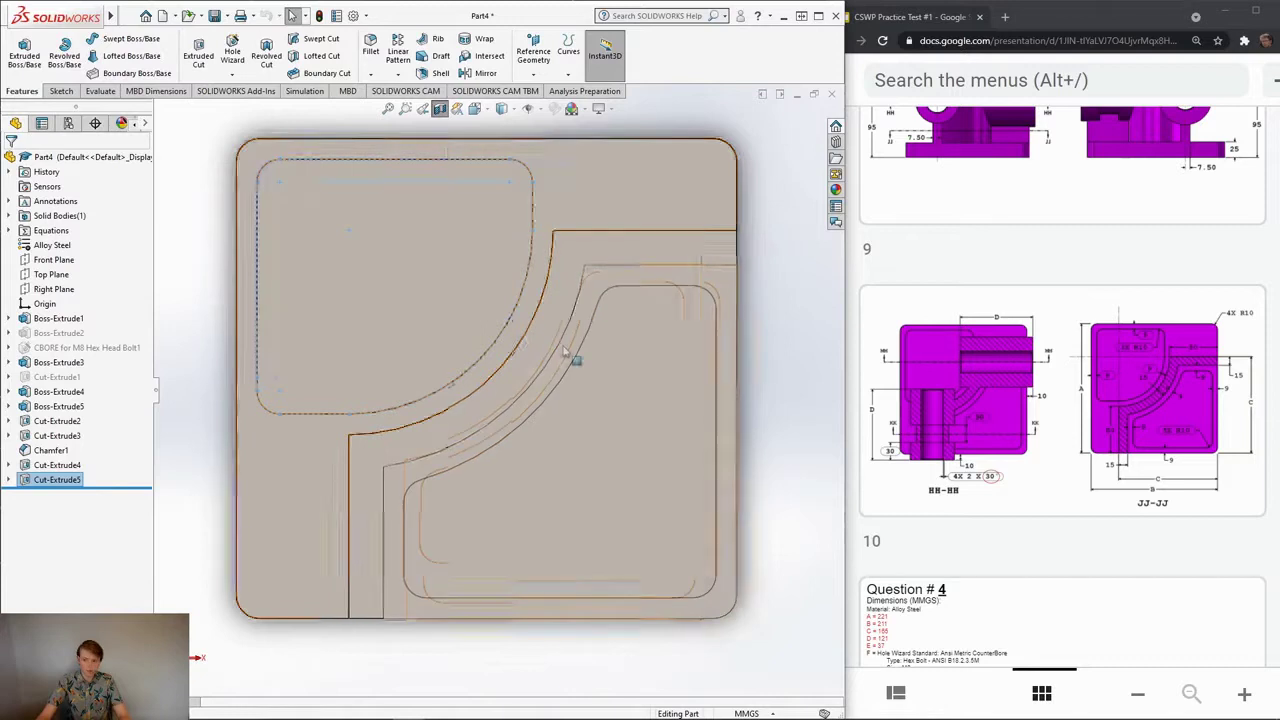
{"action": "key", "text": "f"}
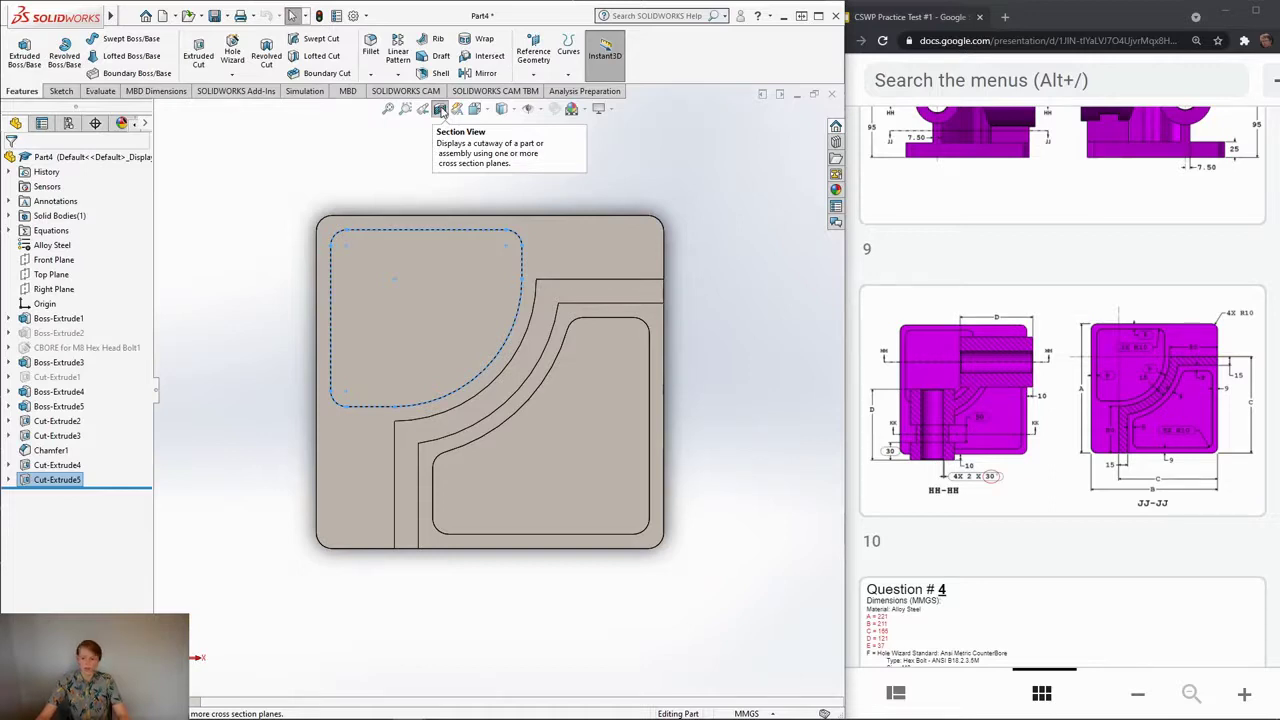
{"action": "middle_click_drag", "start_coordinate": [480, 200], "coordinate": [520, 283]}
{"action": "middle_click_drag", "start_coordinate": [586, 609], "coordinate": [580, 423]}
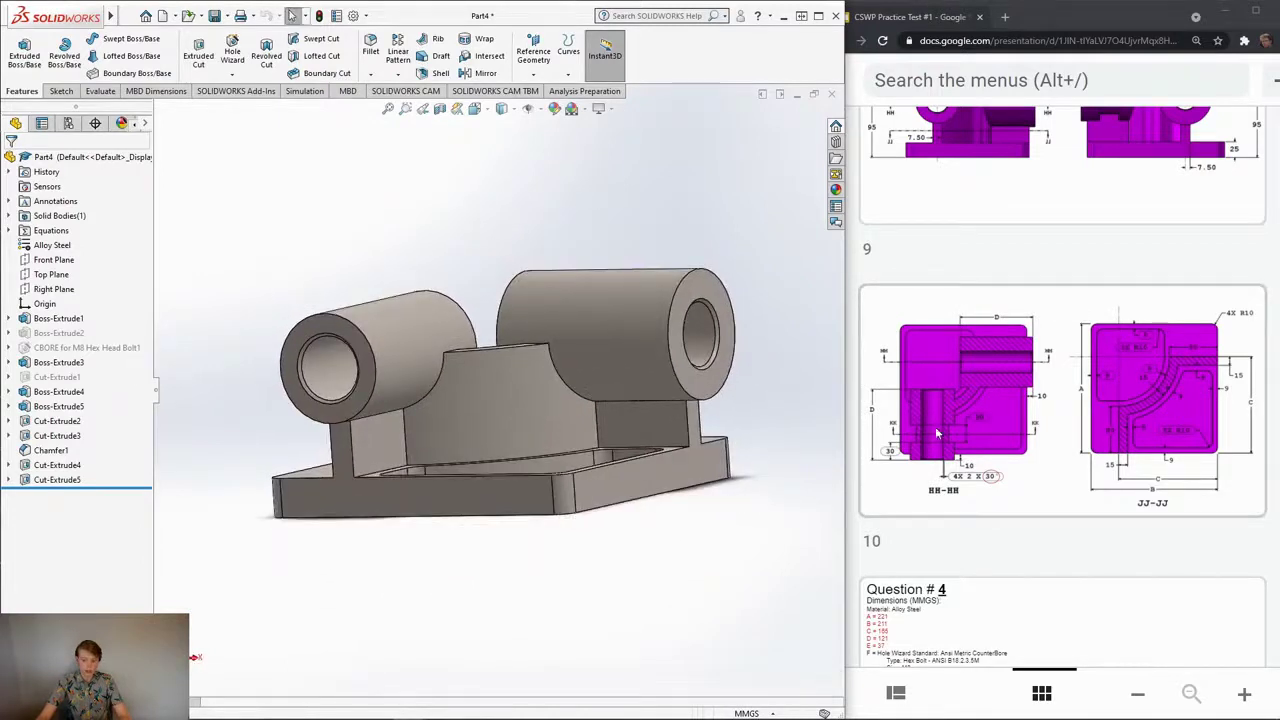
{"action": "scroll", "coordinate": [940, 432], "scroll_direction": "up", "scroll_amount": 5}
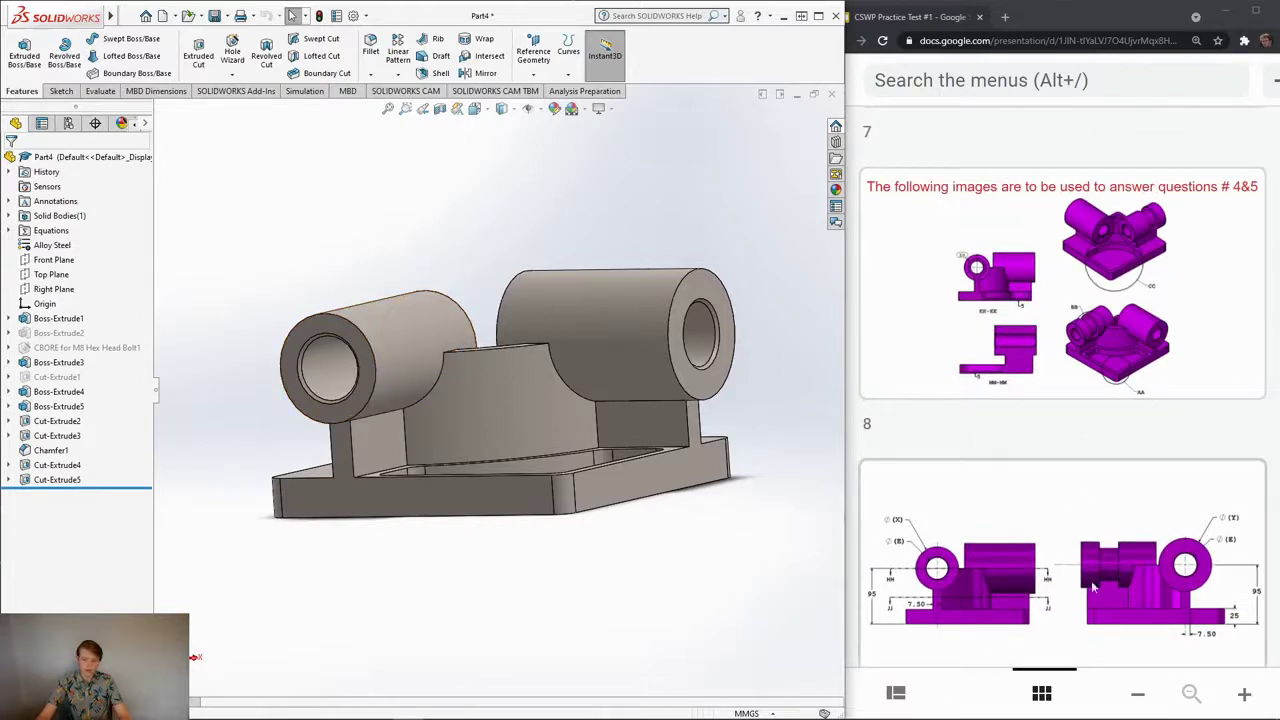
Step: Create a reference plane offset 30 mm inward from the end face of the smaller horizontal cylinder
{"action": "scroll", "coordinate": [1079, 516], "scroll_direction": "down", "scroll_amount": 2}
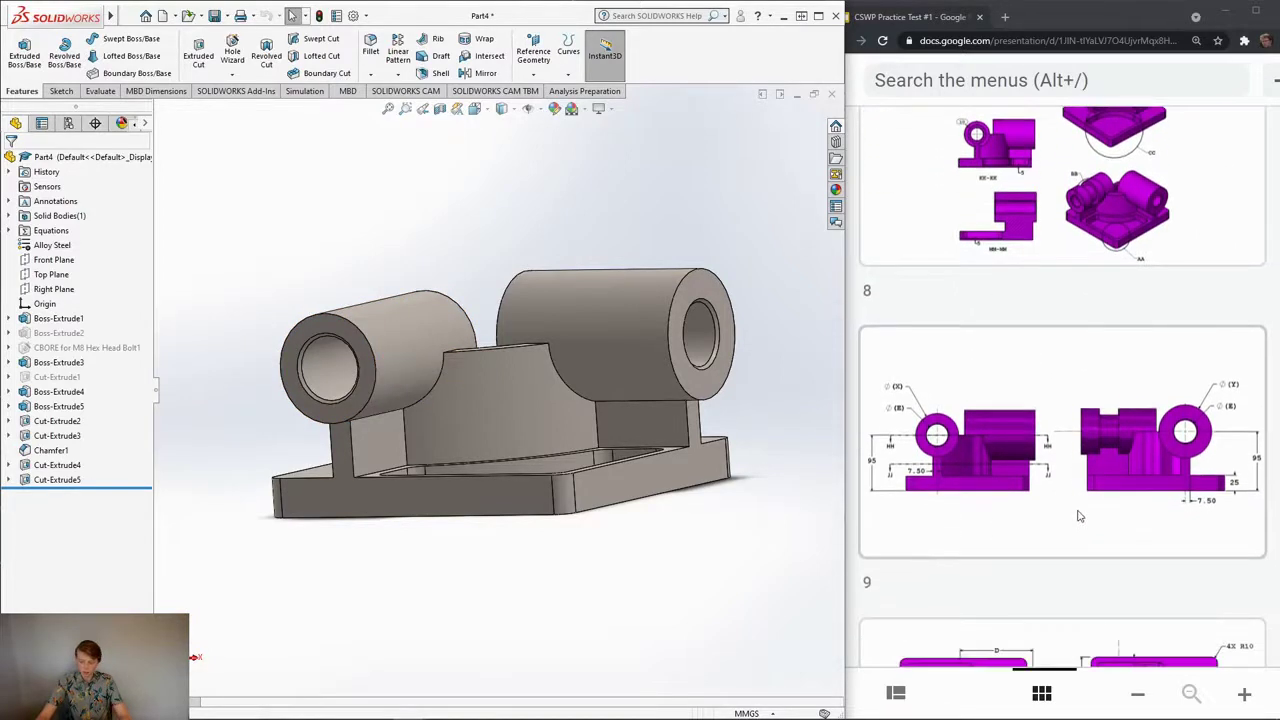
{"action": "scroll", "coordinate": [967, 478], "scroll_direction": "down", "scroll_amount": 3}
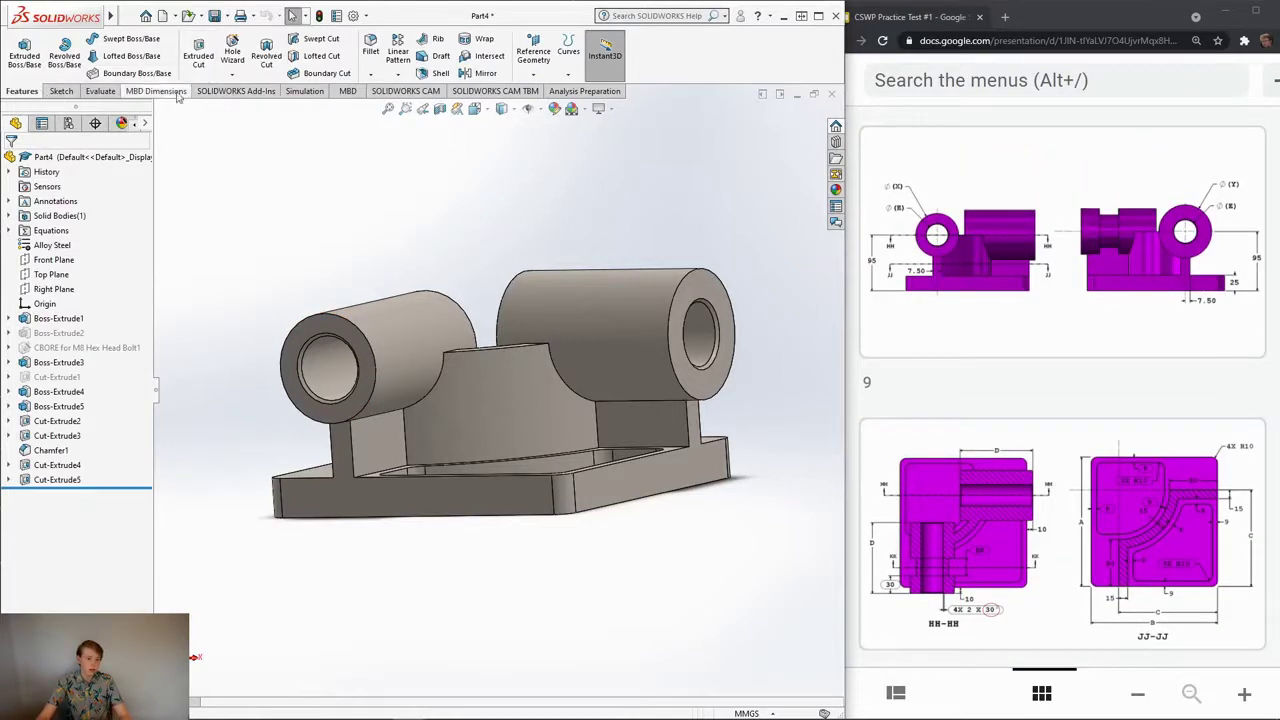
{"action": "left_click", "coordinate": [546, 77]}
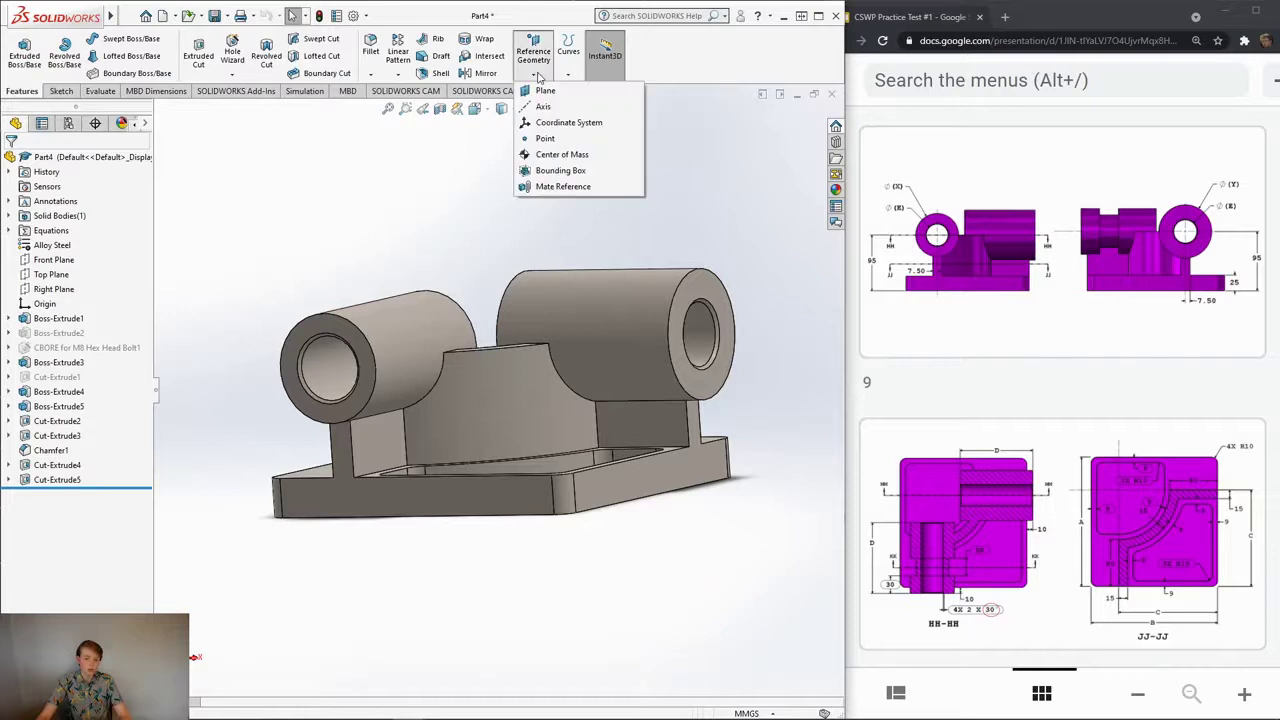
{"action": "left_click", "coordinate": [545, 92]}
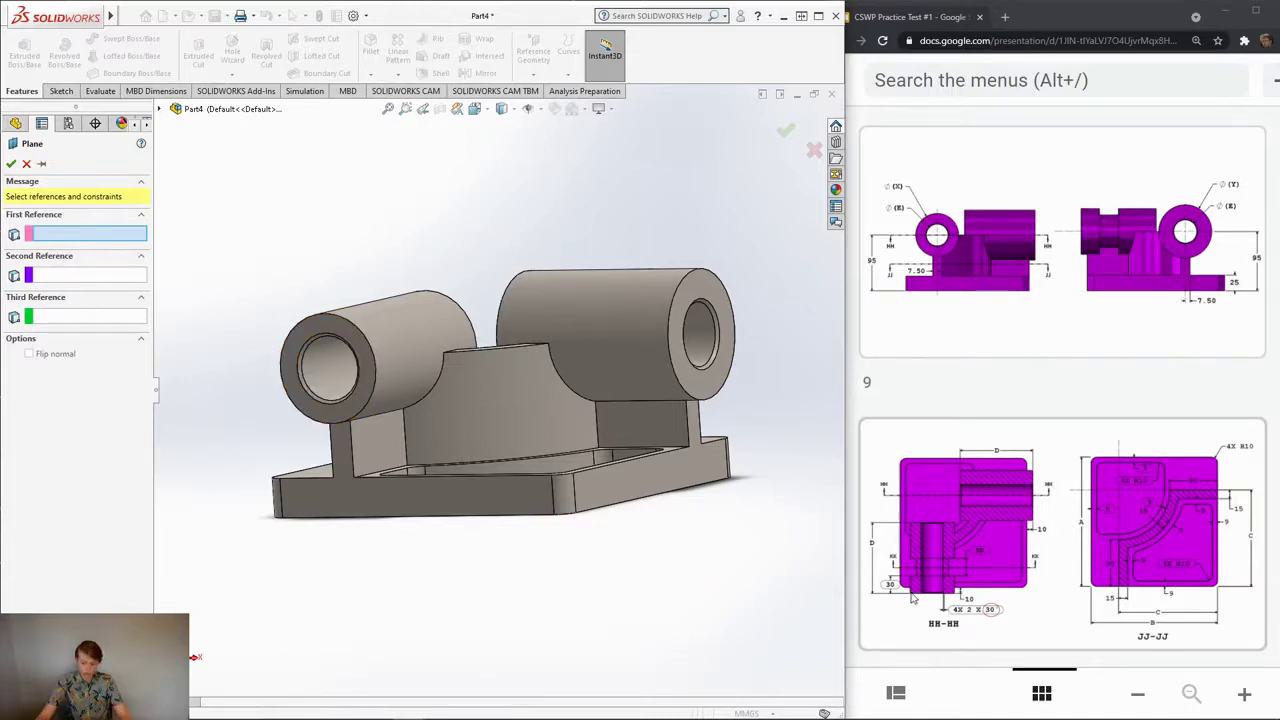
{"action": "left_click", "coordinate": [305, 341]}
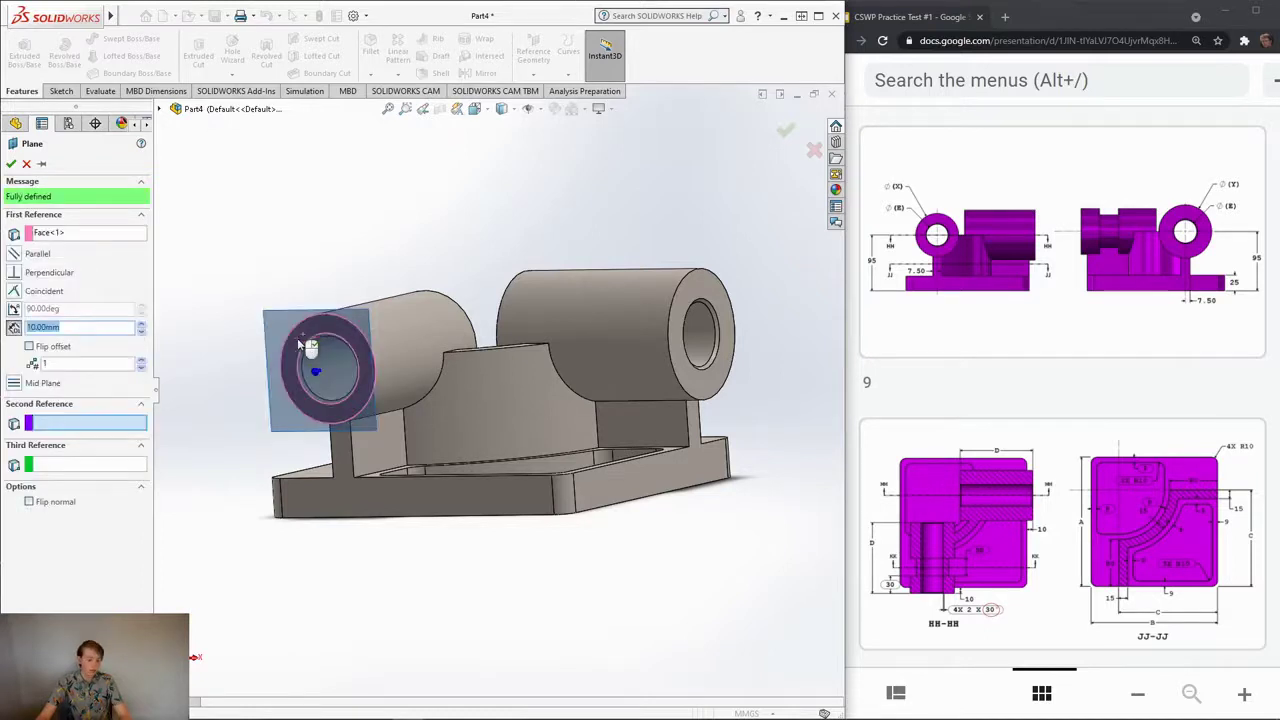
{"action": "middle_click_drag", "start_coordinate": [368, 405], "coordinate": [420, 405]}
{"action": "double_click", "coordinate": [38, 328]}
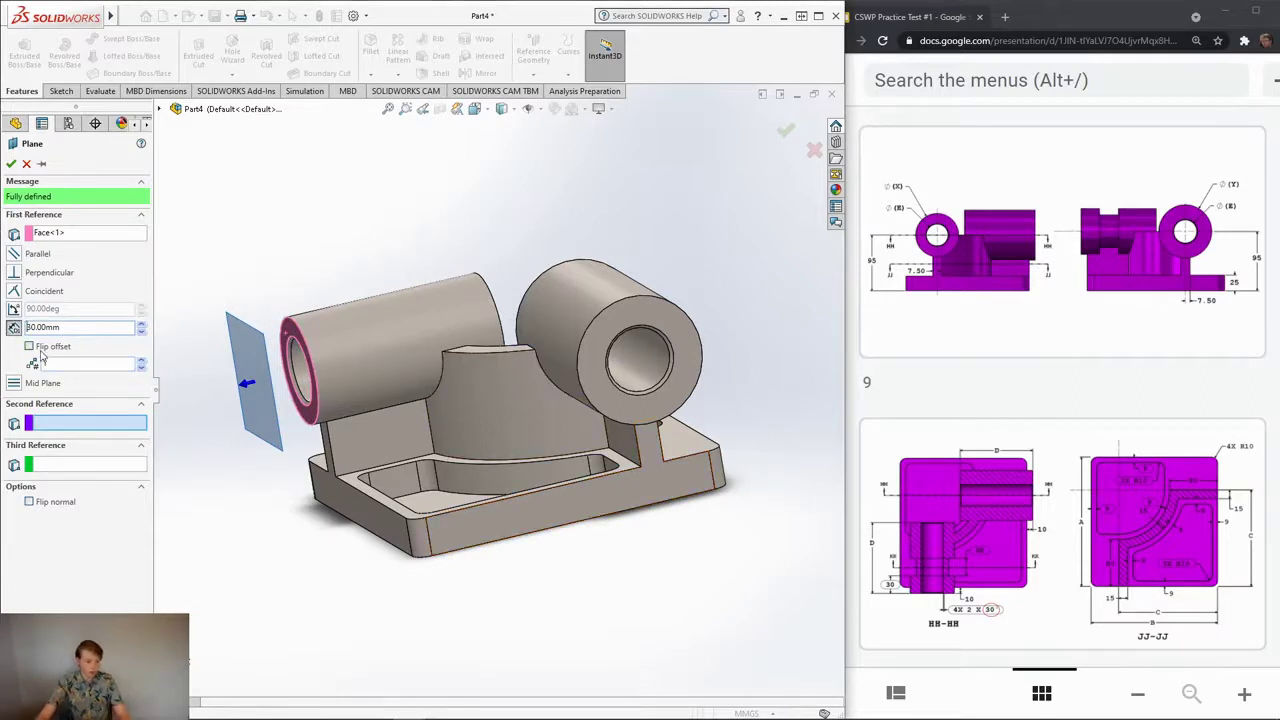
{"action": "left_click", "coordinate": [29, 346]}
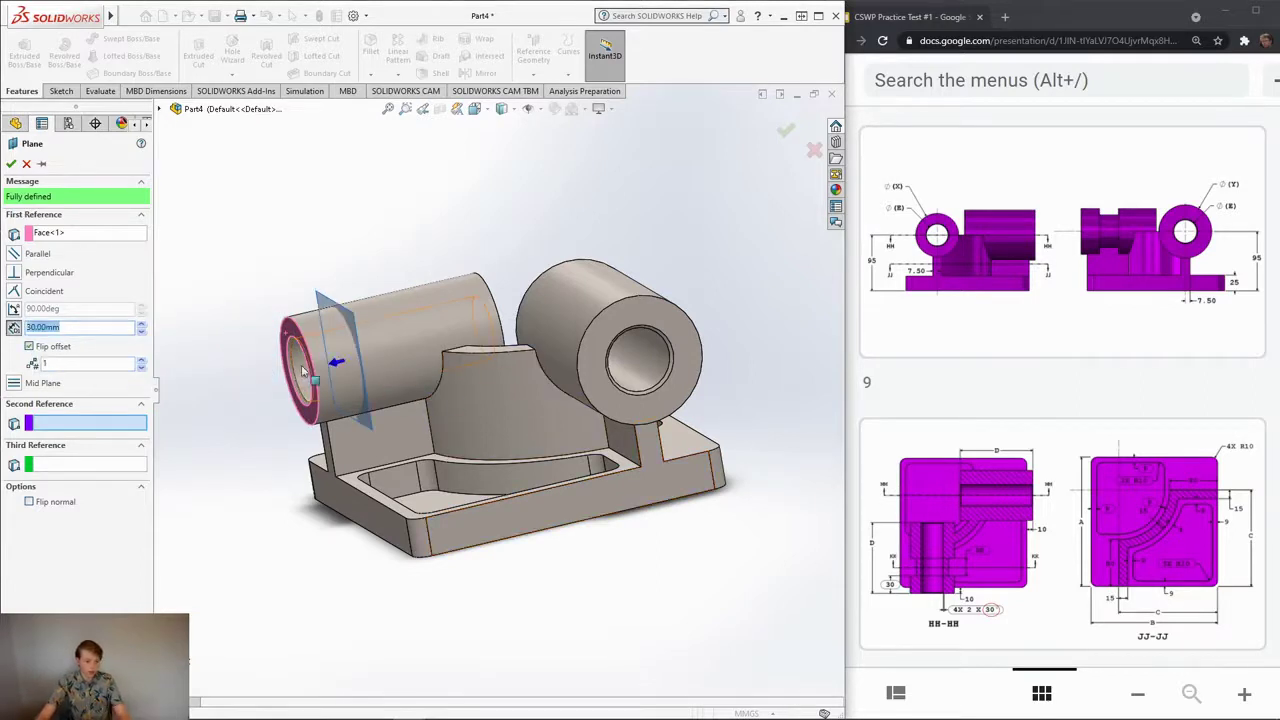
{"action": "left_click", "coordinate": [10, 164]}
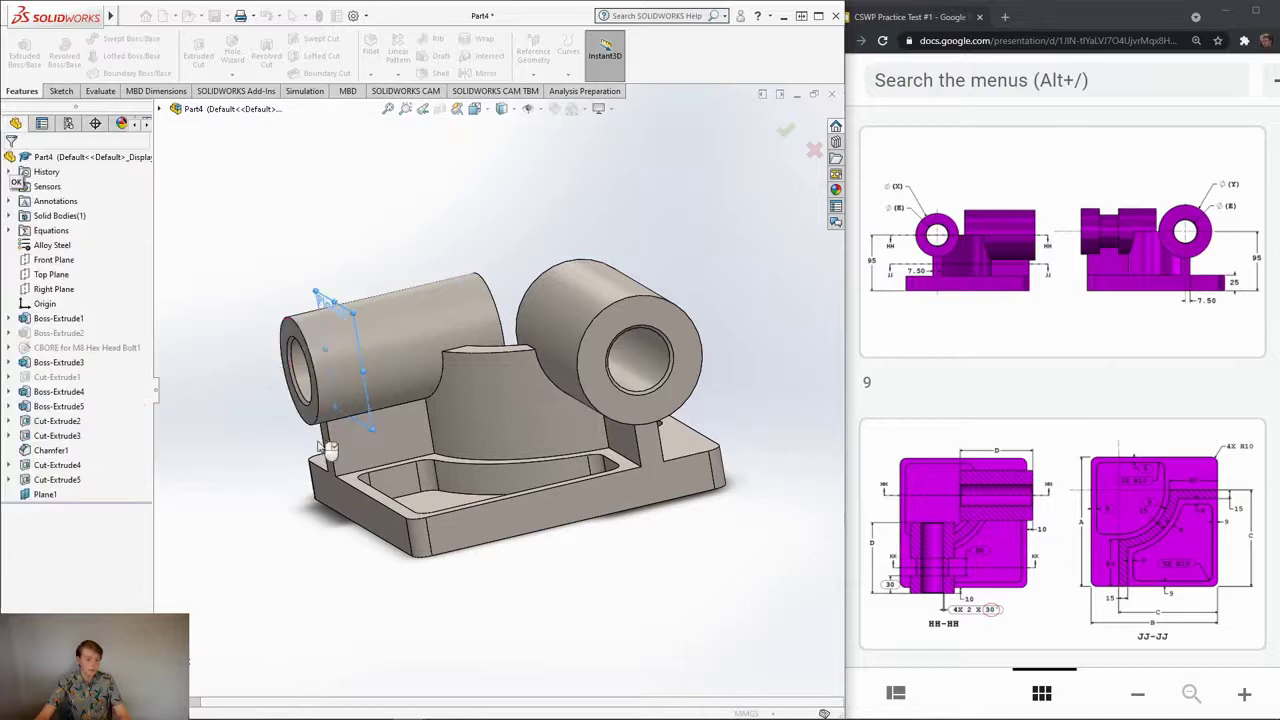
Step: Start a sketch on the new plane and draw a circle centred on the cylinder's axis, matching its outer edge
{"action": "middle_click_drag", "start_coordinate": [260, 530], "coordinate": [440, 520]}
{"action": "key", "text": "space"}
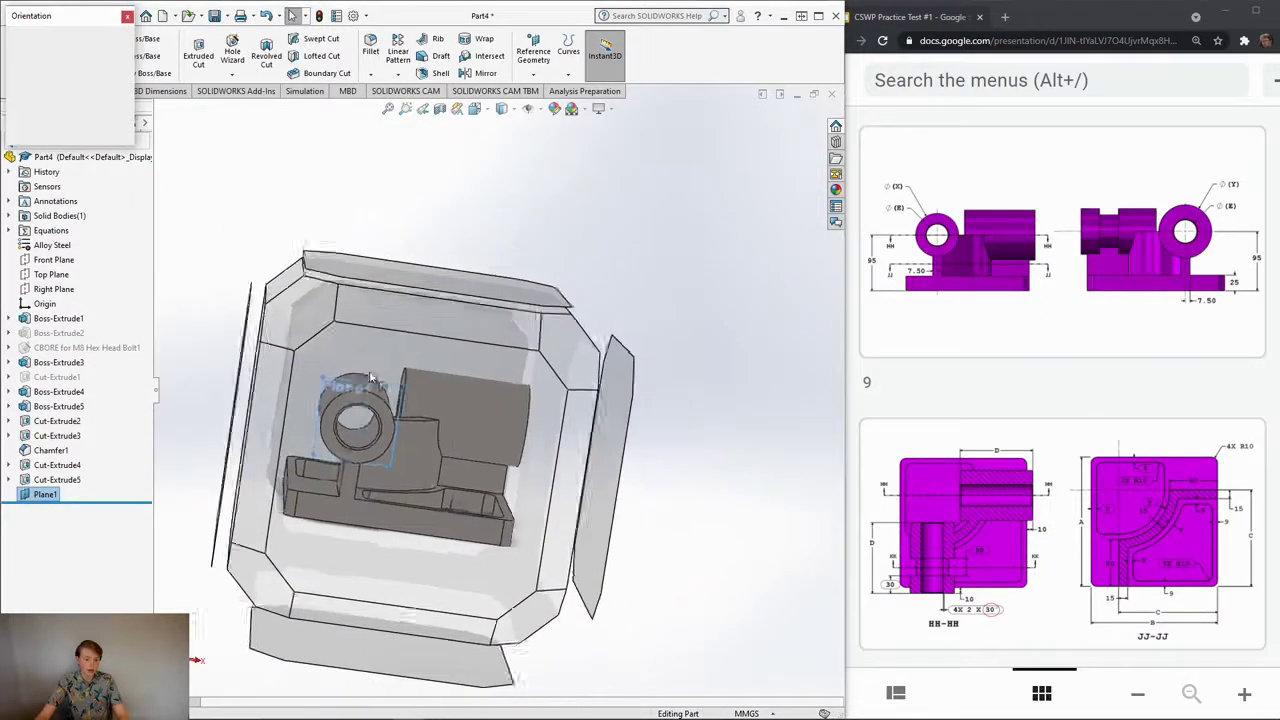
{"action": "left_click", "coordinate": [413, 360]}
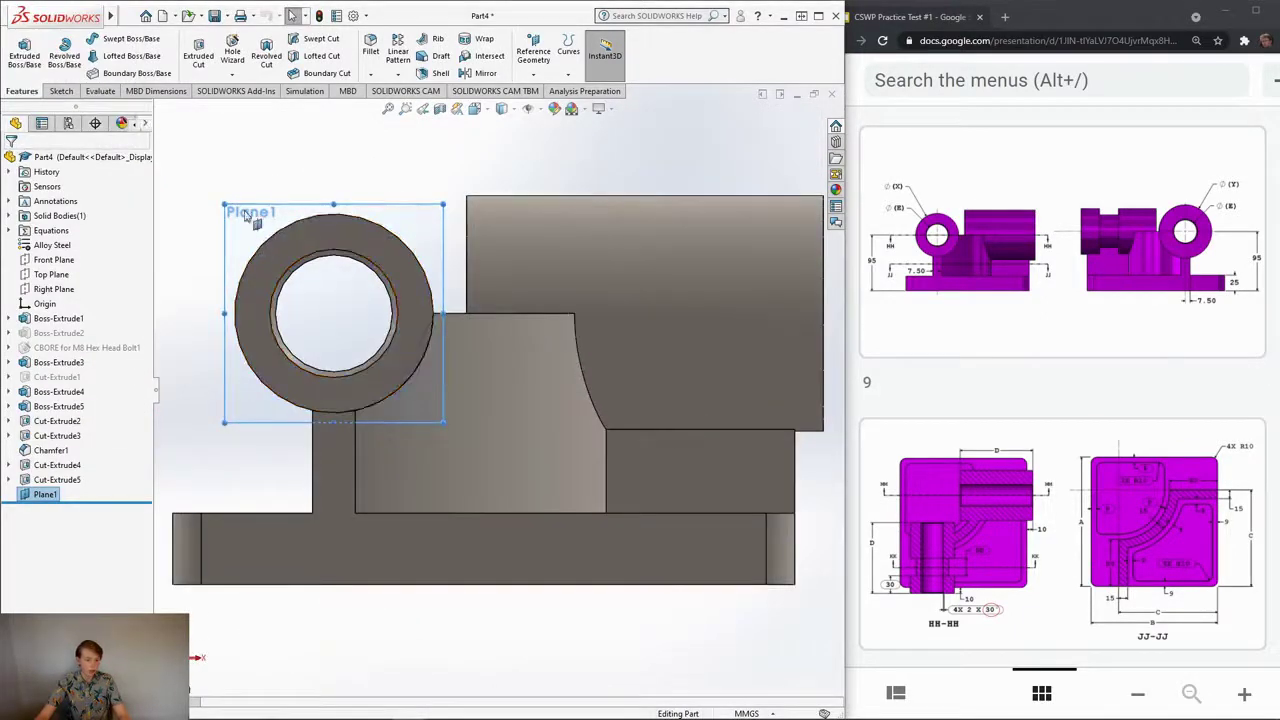
{"action": "left_click", "coordinate": [250, 215]}
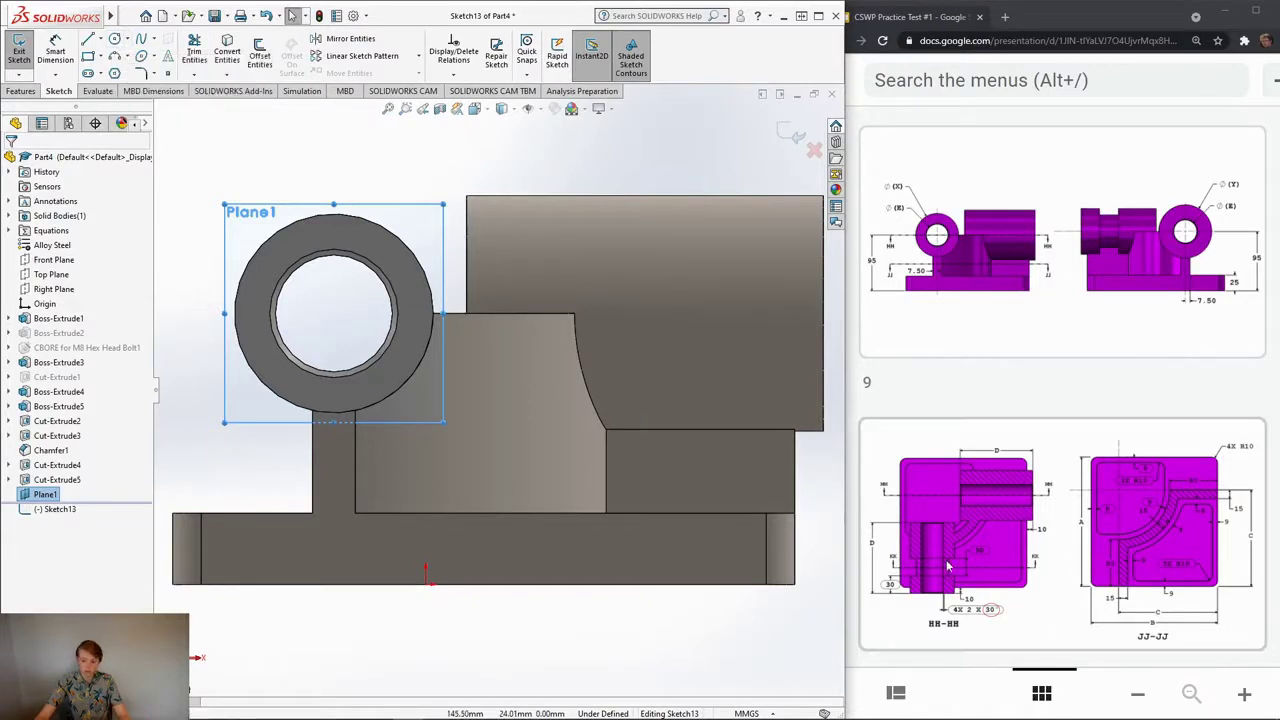
{"action": "left_click", "coordinate": [116, 40]}
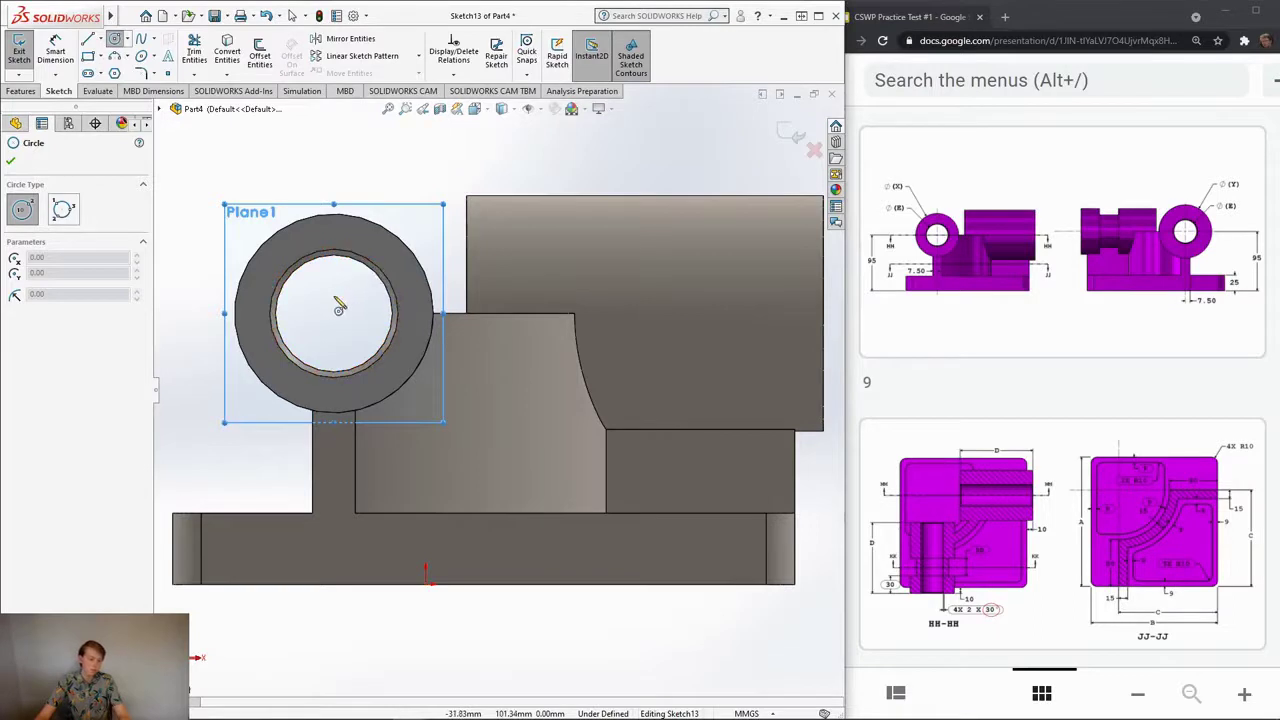
{"action": "left_click", "coordinate": [333, 311]}
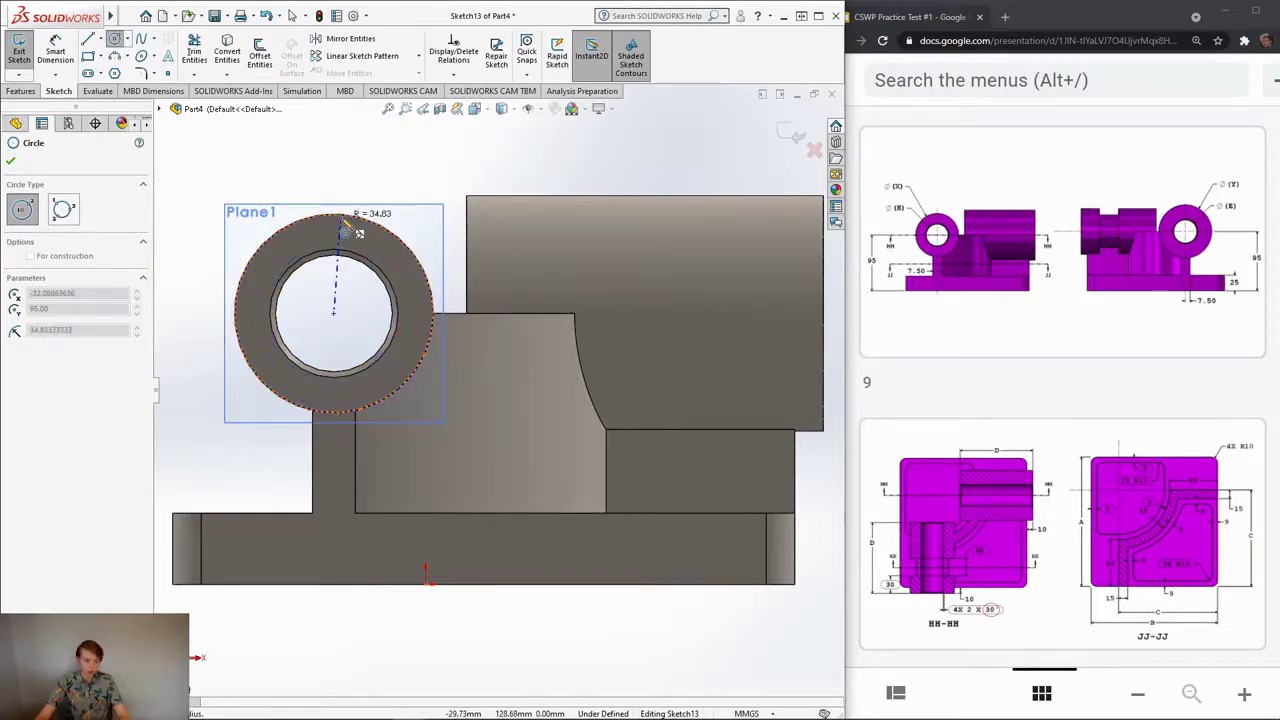
{"action": "left_click", "coordinate": [346, 231]}
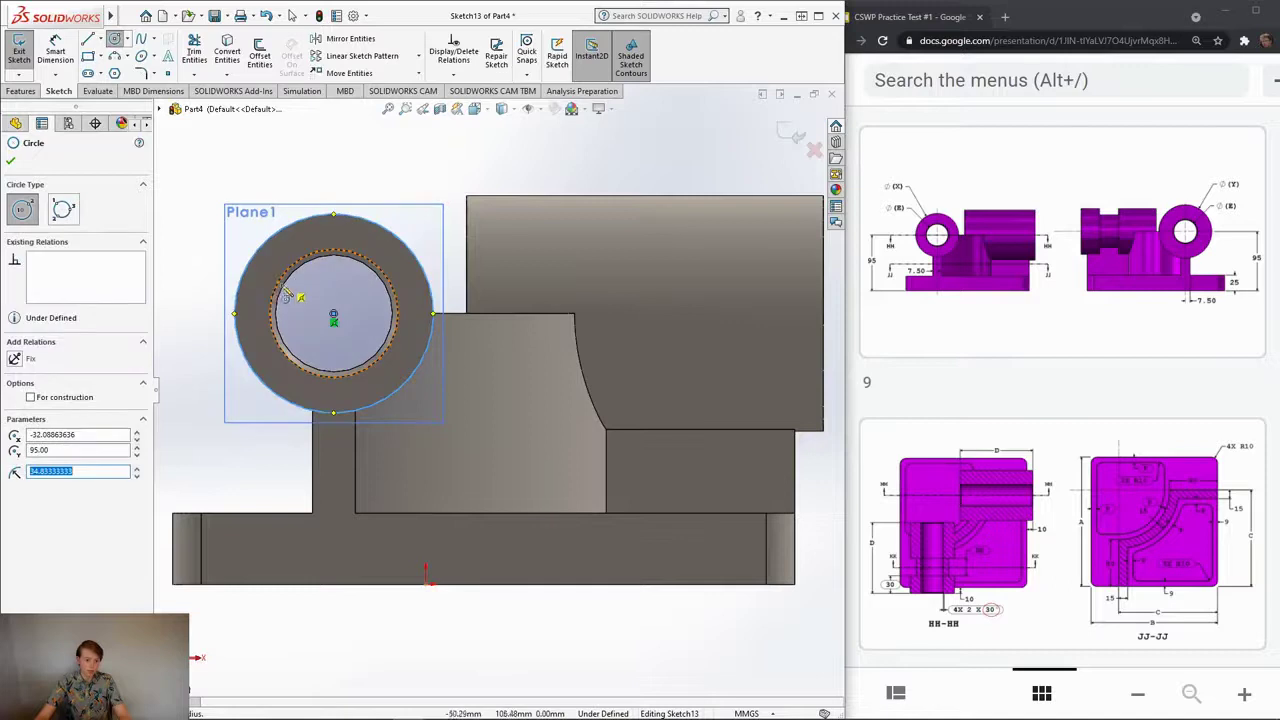
{"action": "right_click", "coordinate": [194, 258]}
{"action": "left_click", "coordinate": [199, 261]}
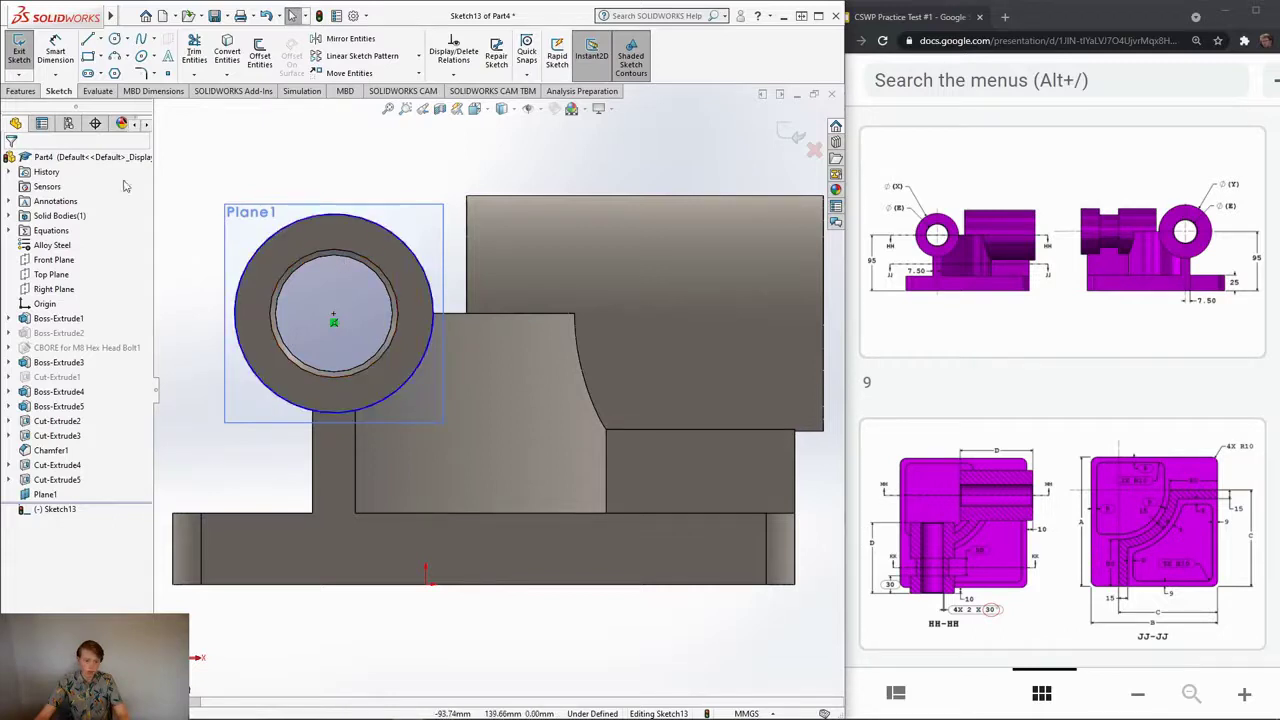
Step: Dimension the outer circle's diameter and link it to the global variable X
{"action": "left_click", "coordinate": [55, 52]}
{"action": "left_click", "coordinate": [297, 228]}
{"action": "left_click", "coordinate": [288, 177]}
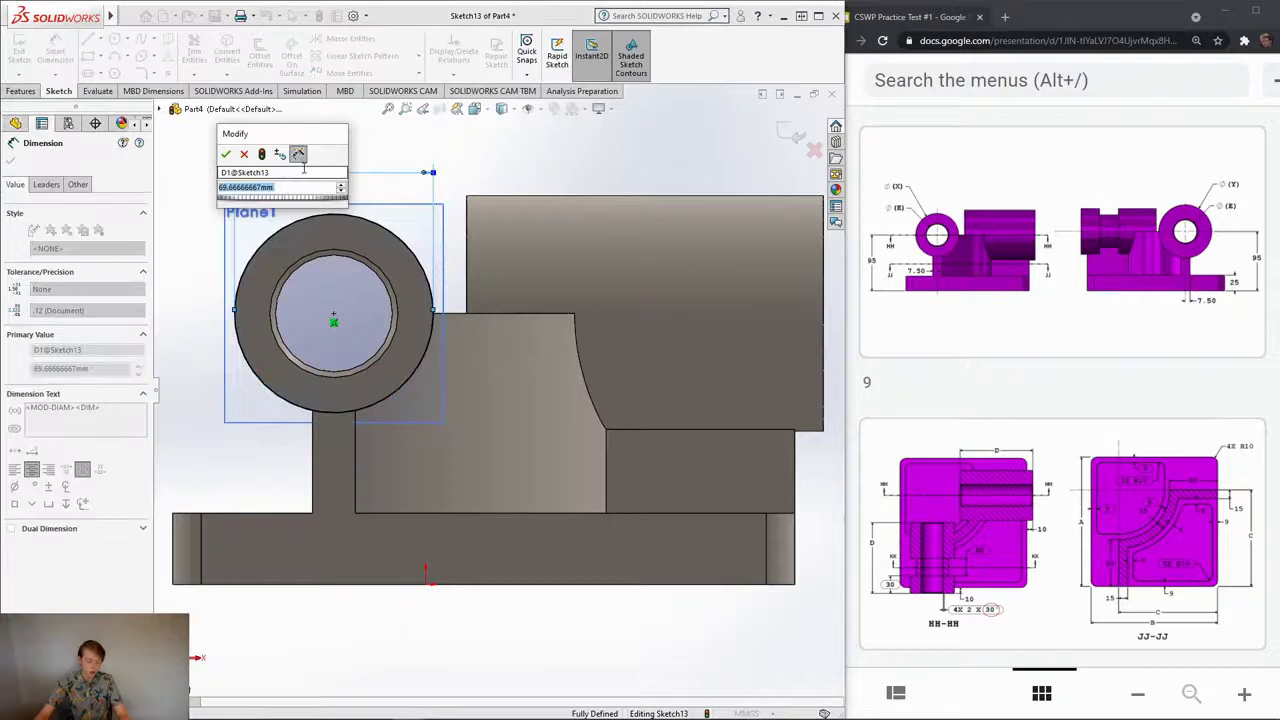
{"action": "type", "text": "="}
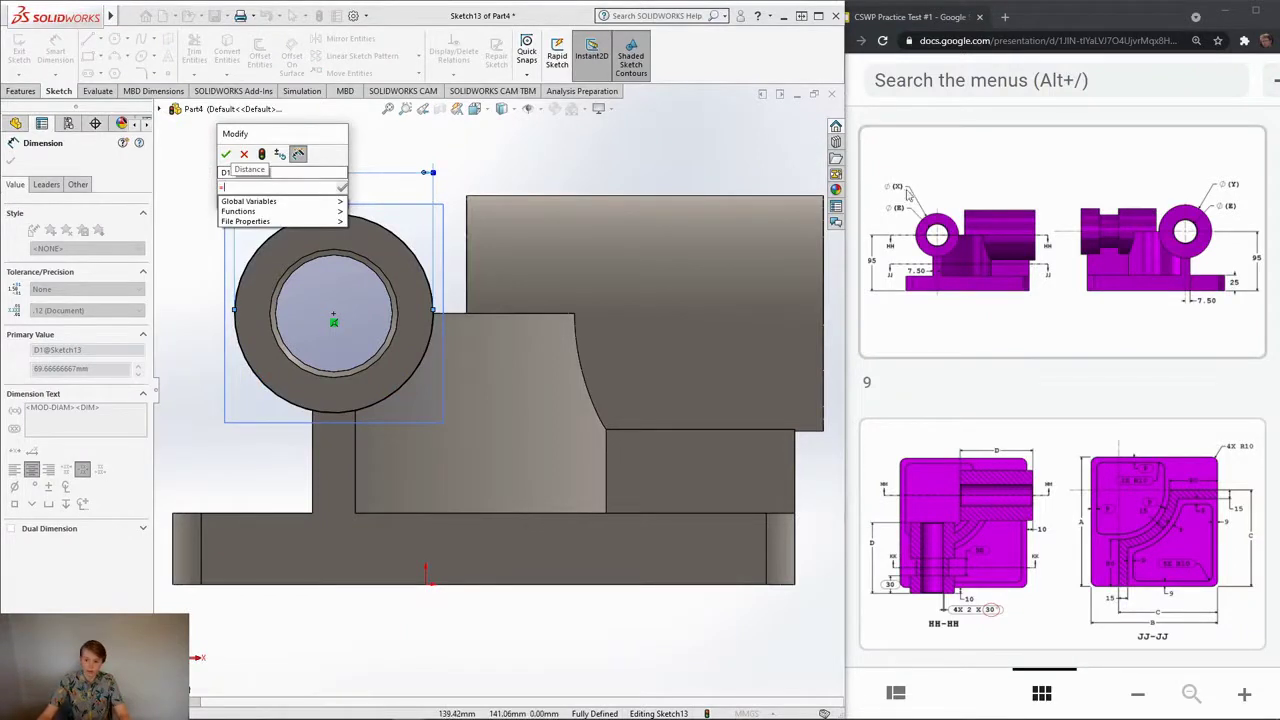
{"action": "key", "text": "BackSpace"}
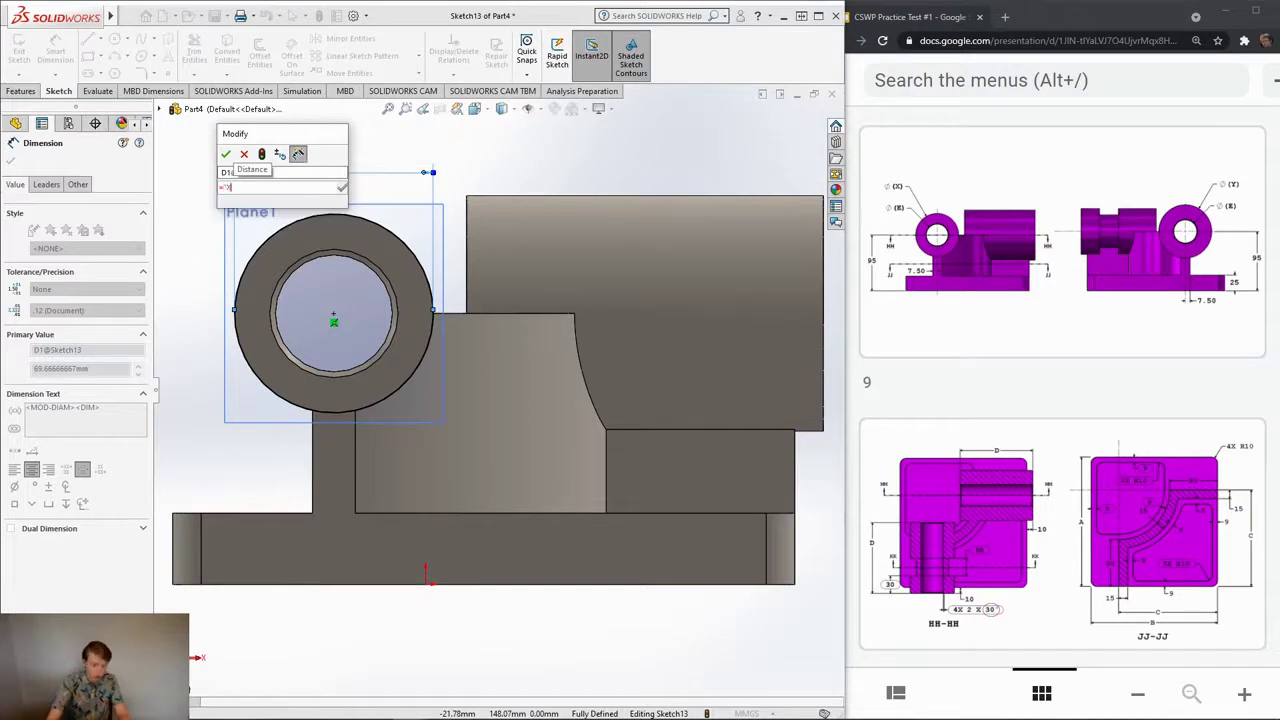
{"action": "left_click", "coordinate": [226, 154]}
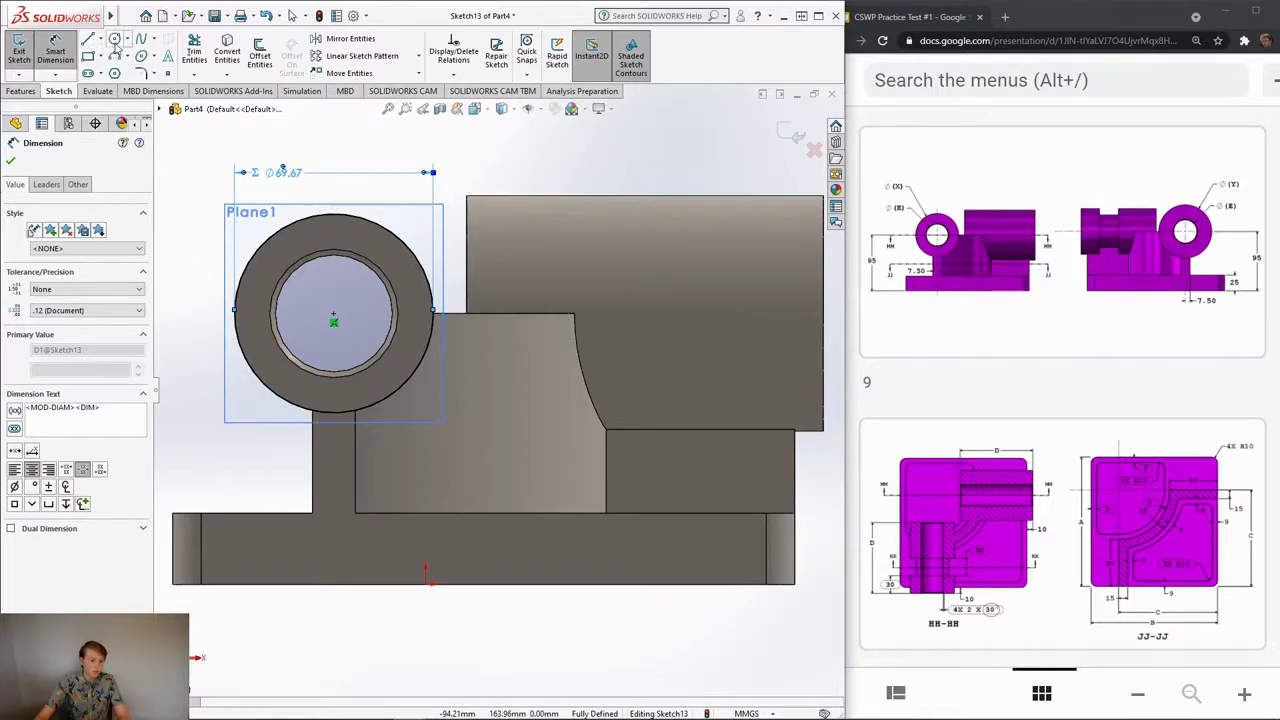
Step: Draw a second concentric circle with a radius of about 27.4 mm between the bore and the outer circle
{"action": "left_click", "coordinate": [115, 39]}
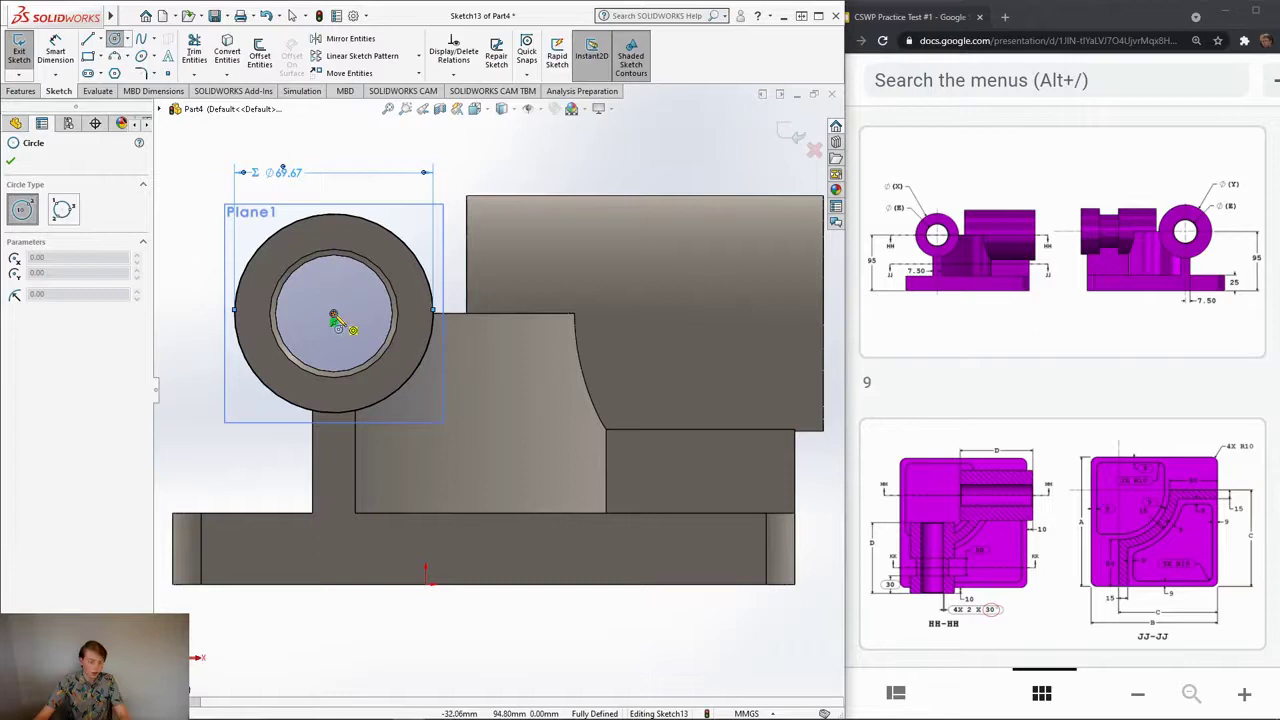
{"action": "left_click", "coordinate": [334, 320]}
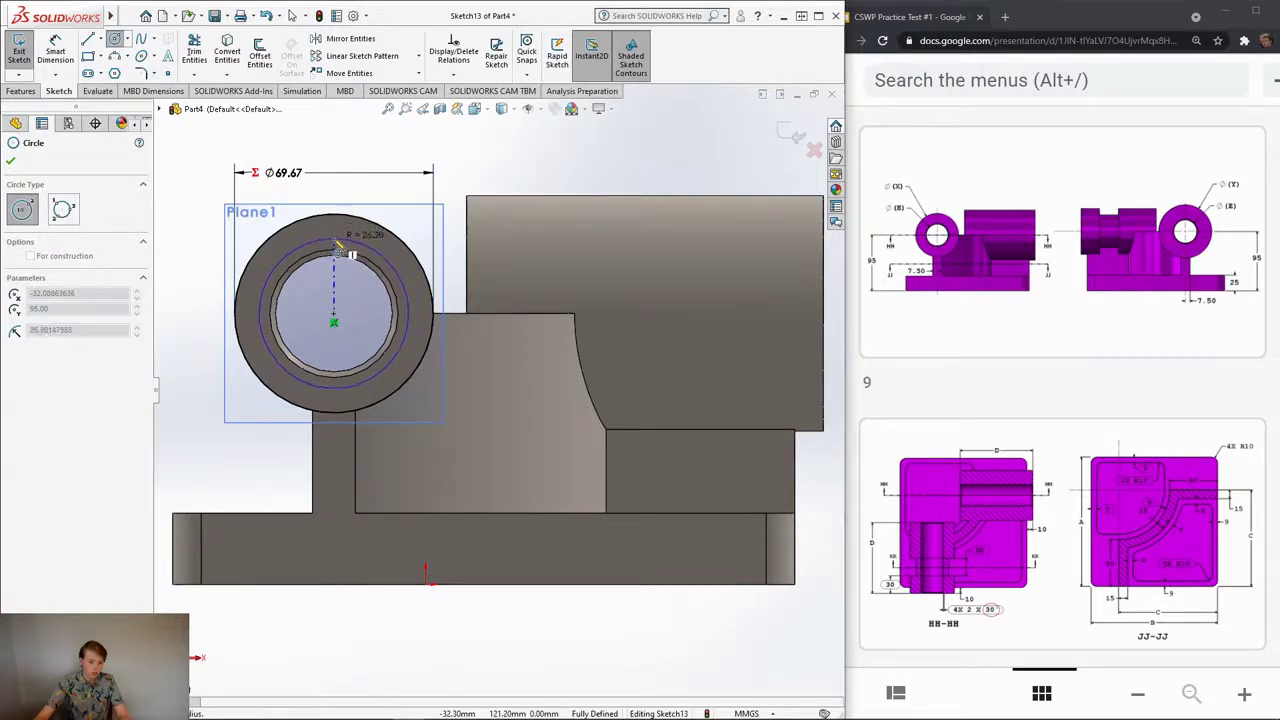
{"action": "left_click", "coordinate": [336, 240]}
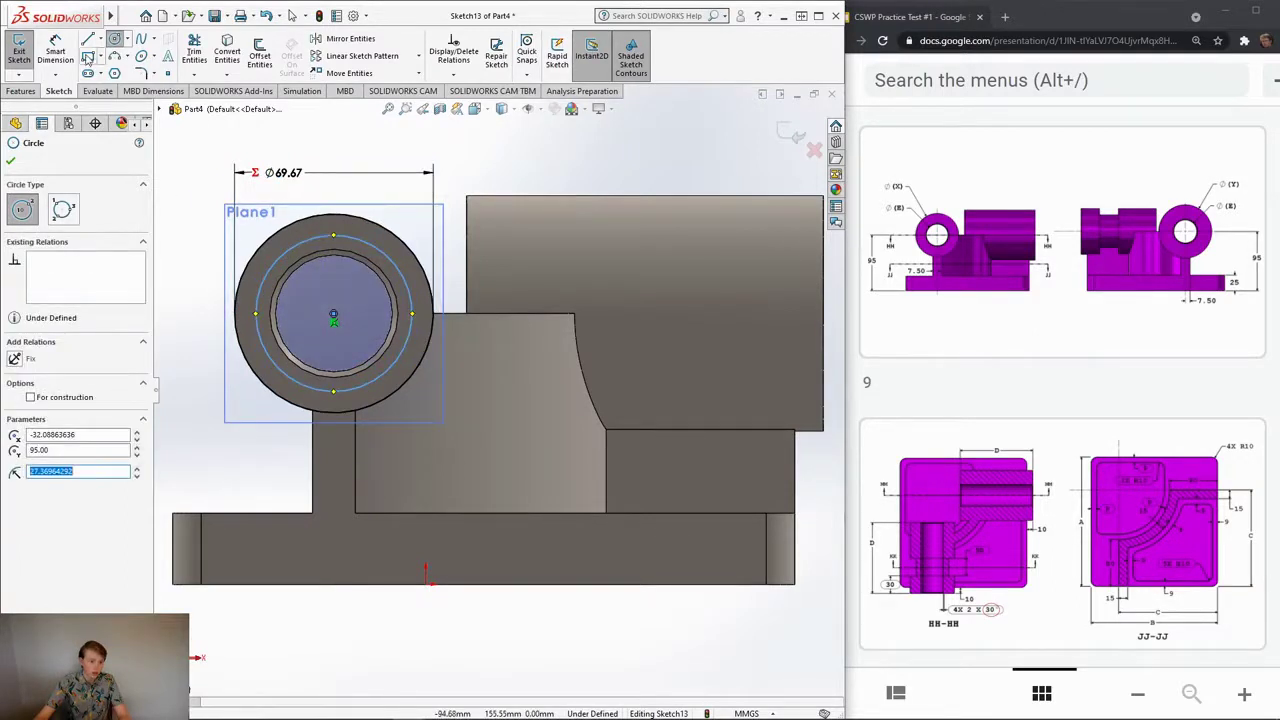
{"action": "left_click", "coordinate": [336, 240]}
{"action": "right_click", "coordinate": [374, 193]}
{"action": "left_click", "coordinate": [396, 194]}
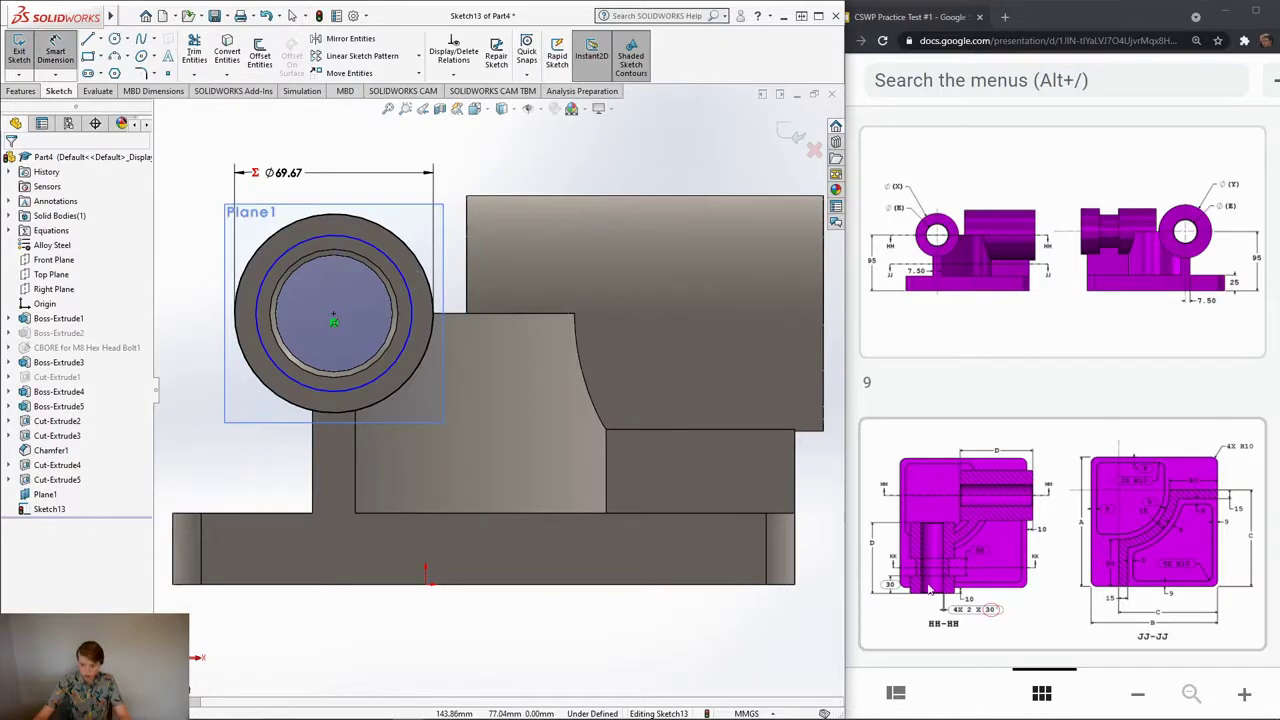
Step: Check the groove in the drawings and dimension the radial gap between the two sketch circles as 10 mm
{"action": "scroll", "coordinate": [1019, 508], "scroll_direction": "down", "scroll_amount": 1}
{"action": "scroll", "coordinate": [1025, 508], "scroll_direction": "up", "scroll_amount": 3}
{"action": "scroll", "coordinate": [1032, 508], "scroll_direction": "down", "scroll_amount": 3}
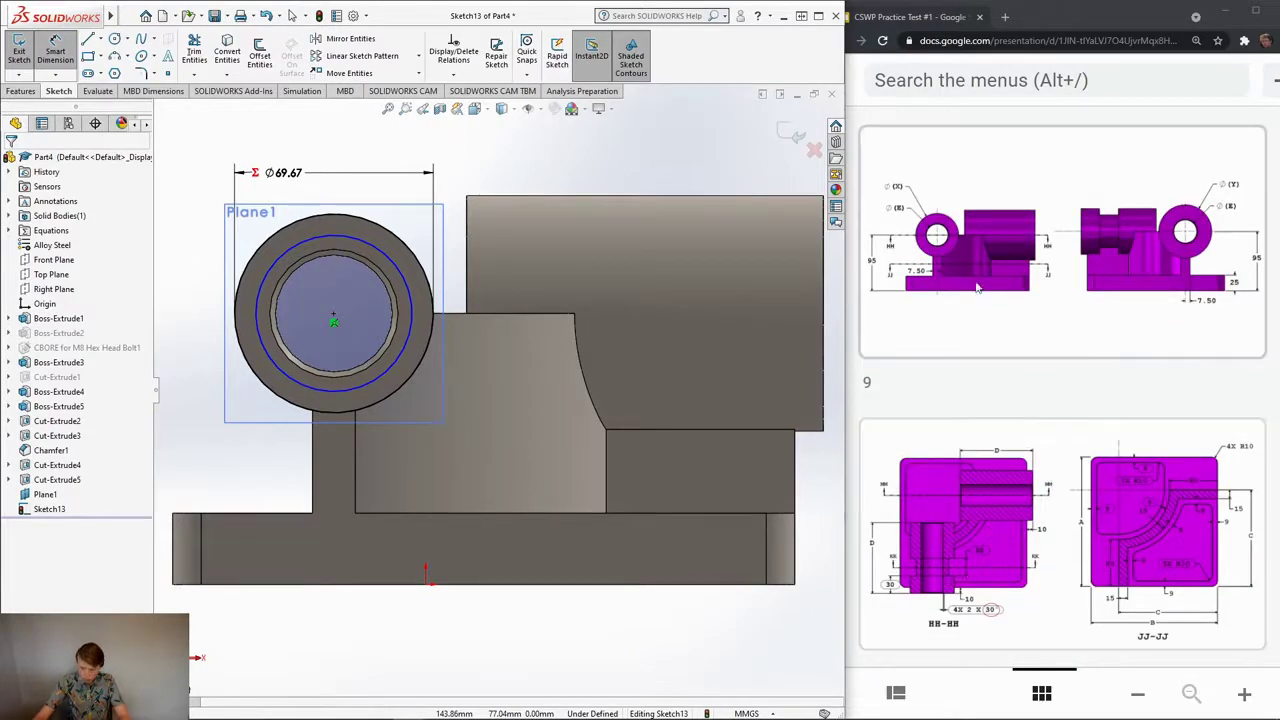
{"action": "scroll", "coordinate": [979, 281], "scroll_direction": "up", "scroll_amount": 3}
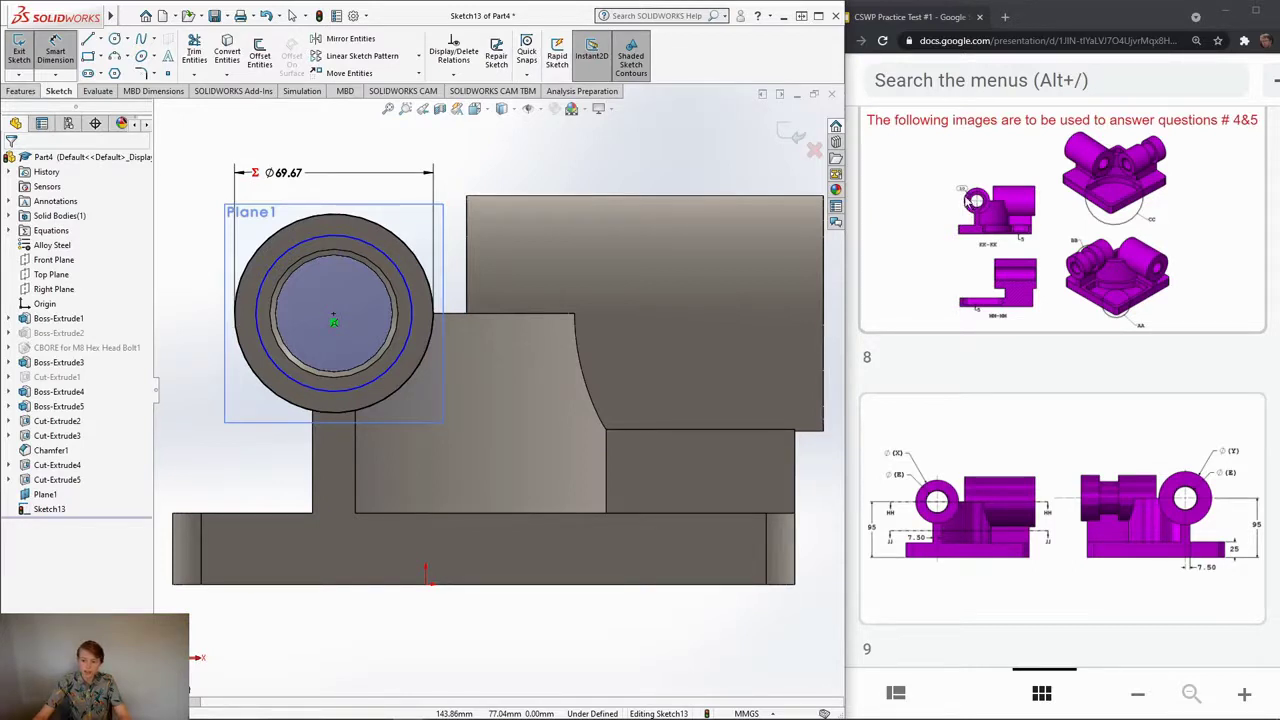
{"action": "left_click", "coordinate": [329, 239]}
{"action": "left_click", "coordinate": [265, 240]}
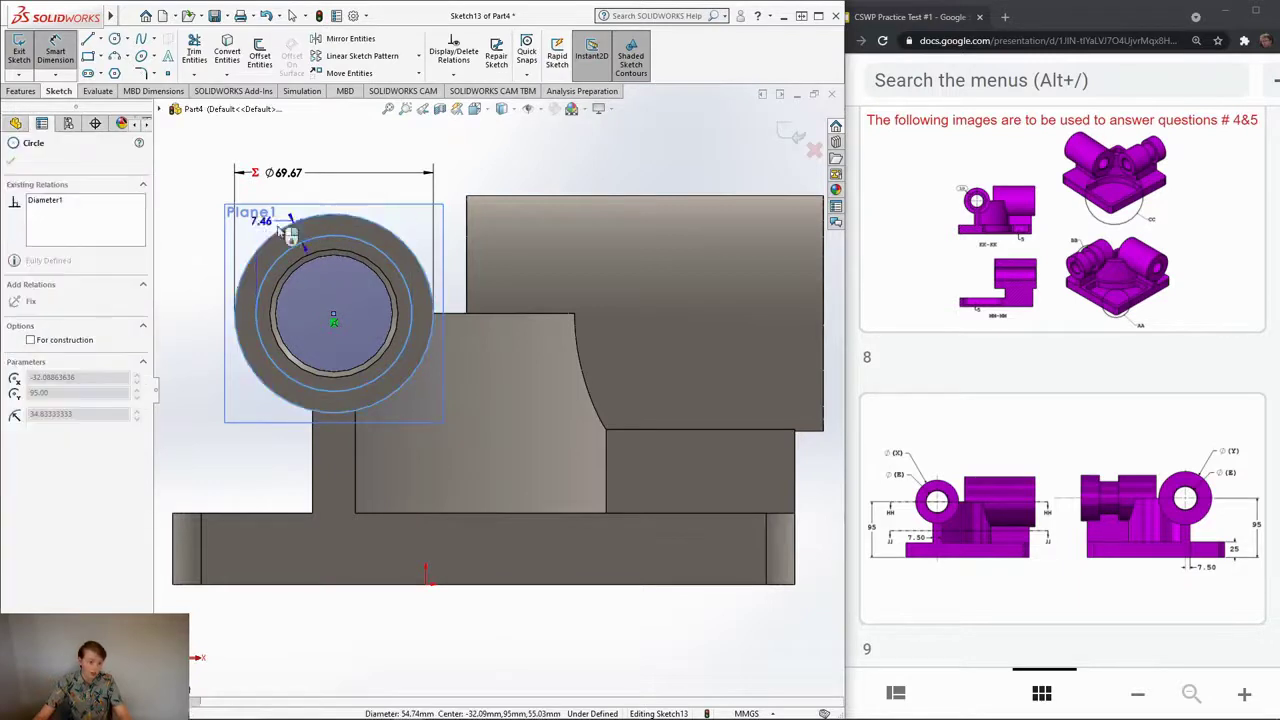
{"action": "left_click", "coordinate": [200, 305]}
{"action": "type", "text": "10"}
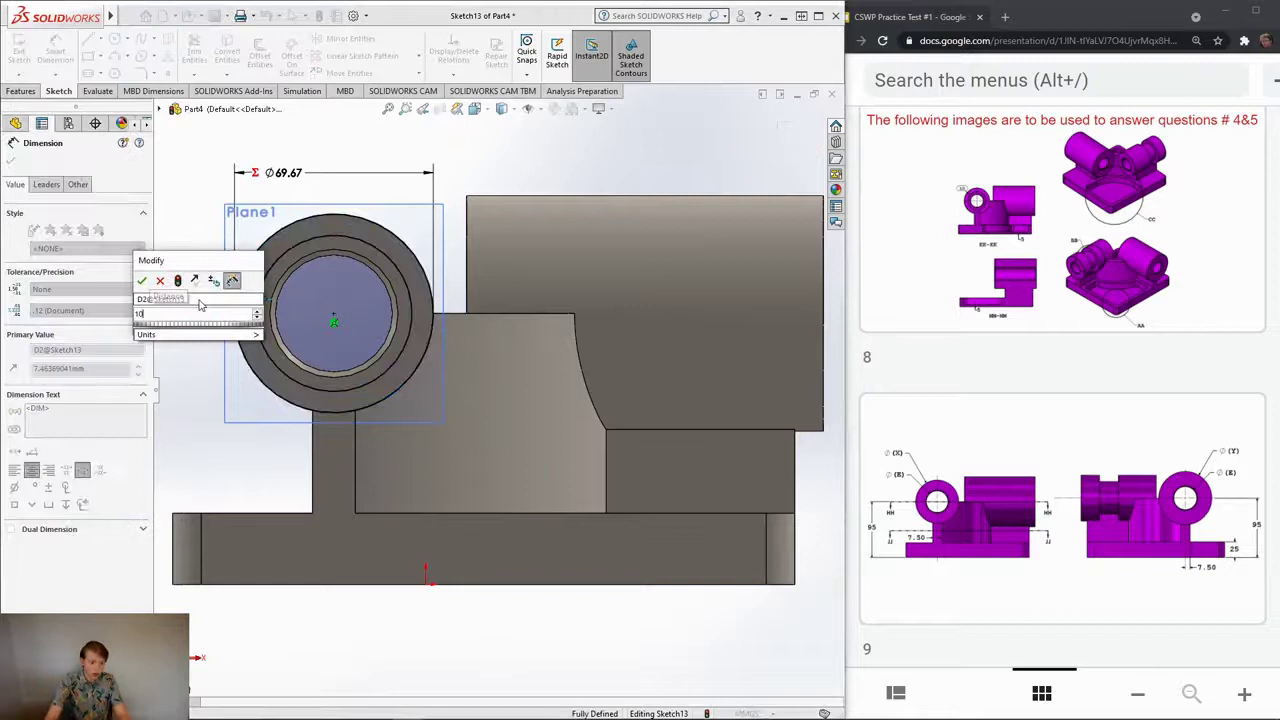
{"action": "key", "text": "Return"}
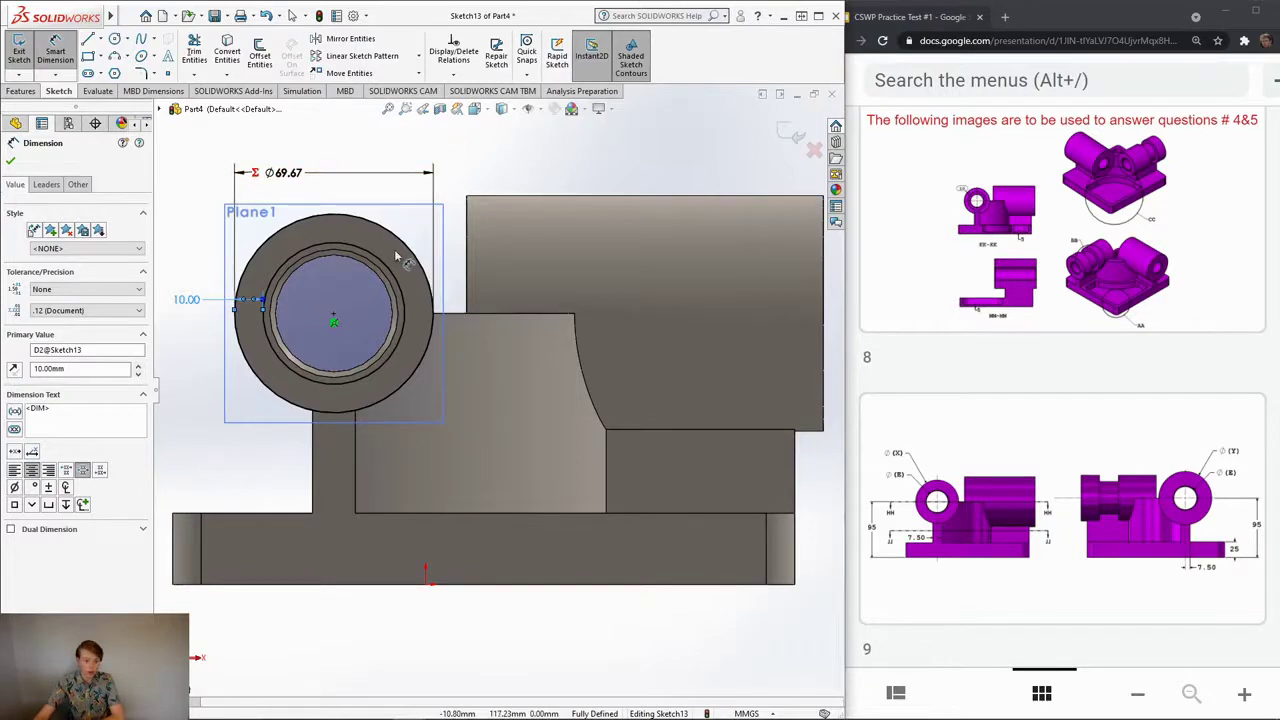
Step: Draw a vertical sketch line in line with the support rib's right edge, from the outer circle up to the inner circle
{"action": "middle_click_drag", "start_coordinate": [583, 443], "coordinate": [476, 447]}
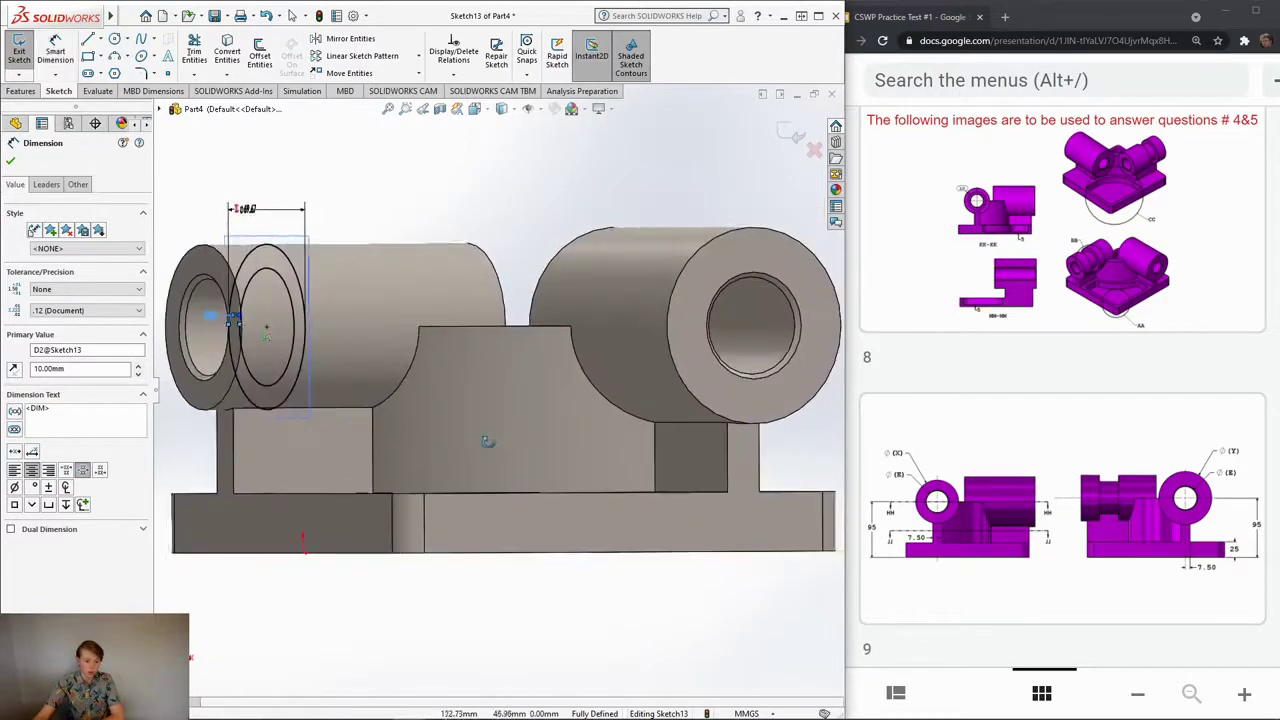
{"action": "middle_click_drag", "start_coordinate": [363, 417], "coordinate": [456, 420]}
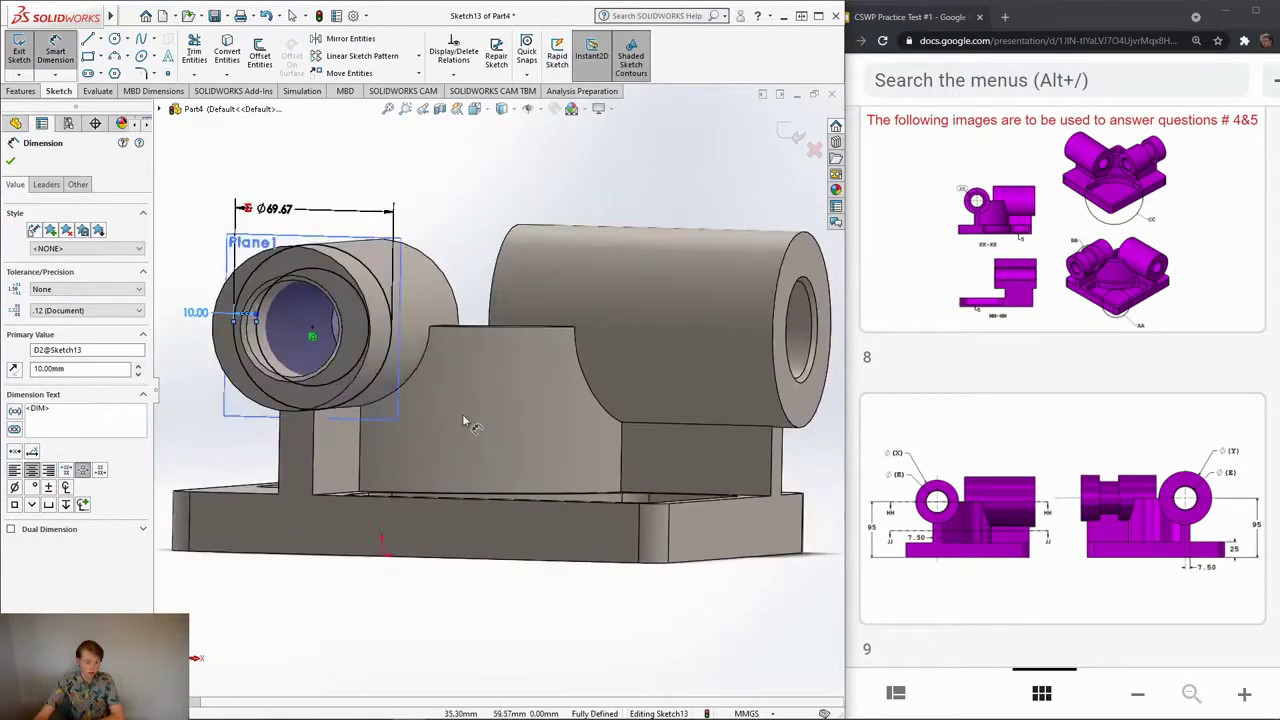
{"action": "scroll", "coordinate": [1050, 410], "scroll_direction": "up", "scroll_amount": 1}
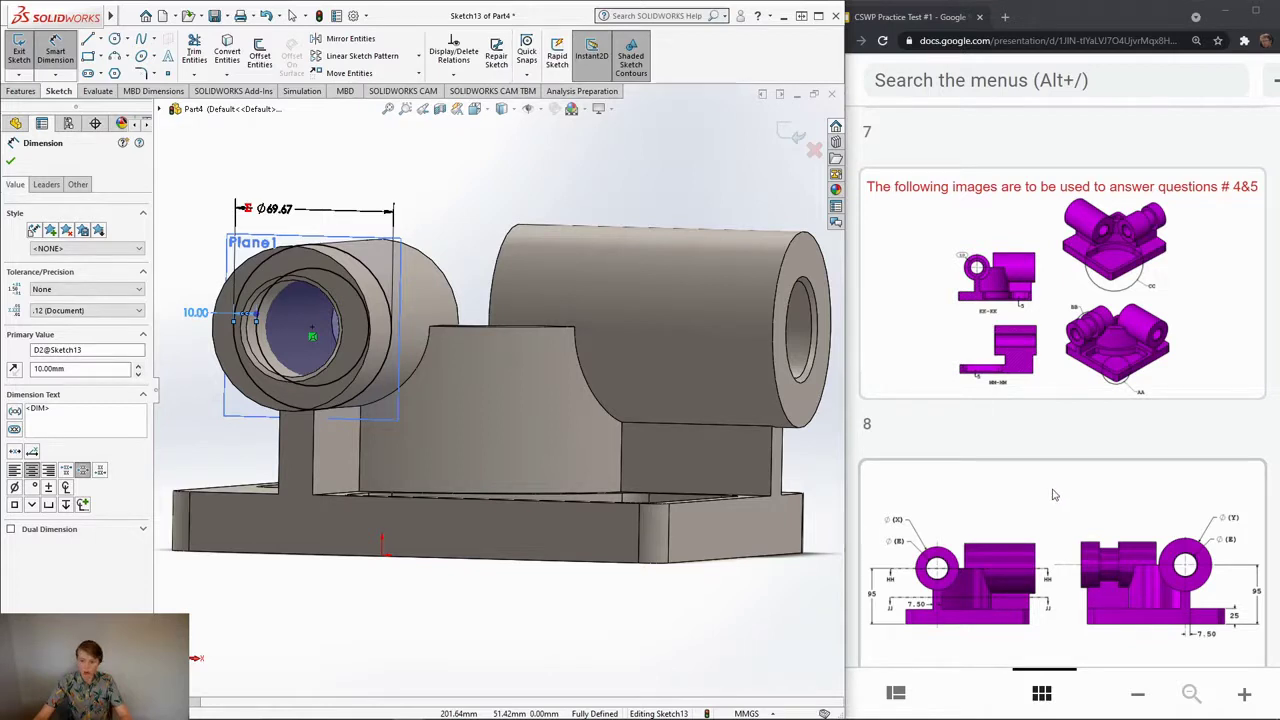
{"action": "scroll", "coordinate": [1053, 494], "scroll_direction": "down", "scroll_amount": 2}
{"action": "key", "text": "space"}
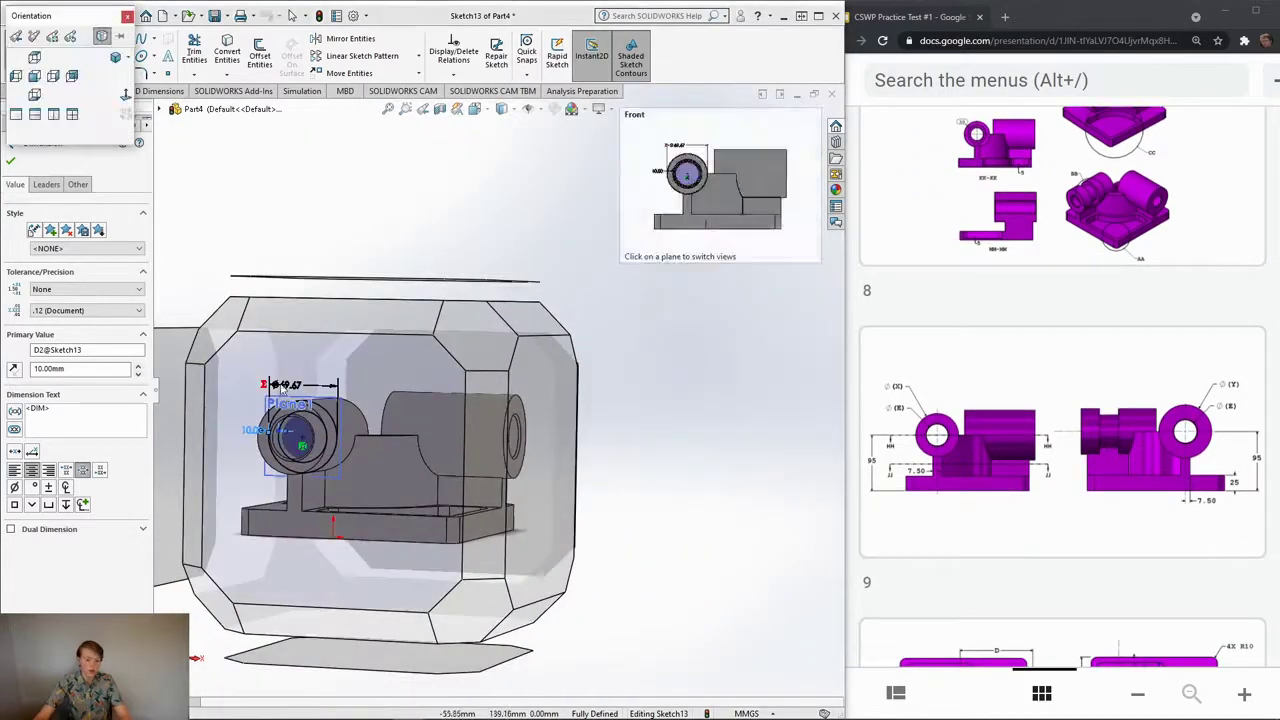
{"action": "left_click", "coordinate": [284, 383]}
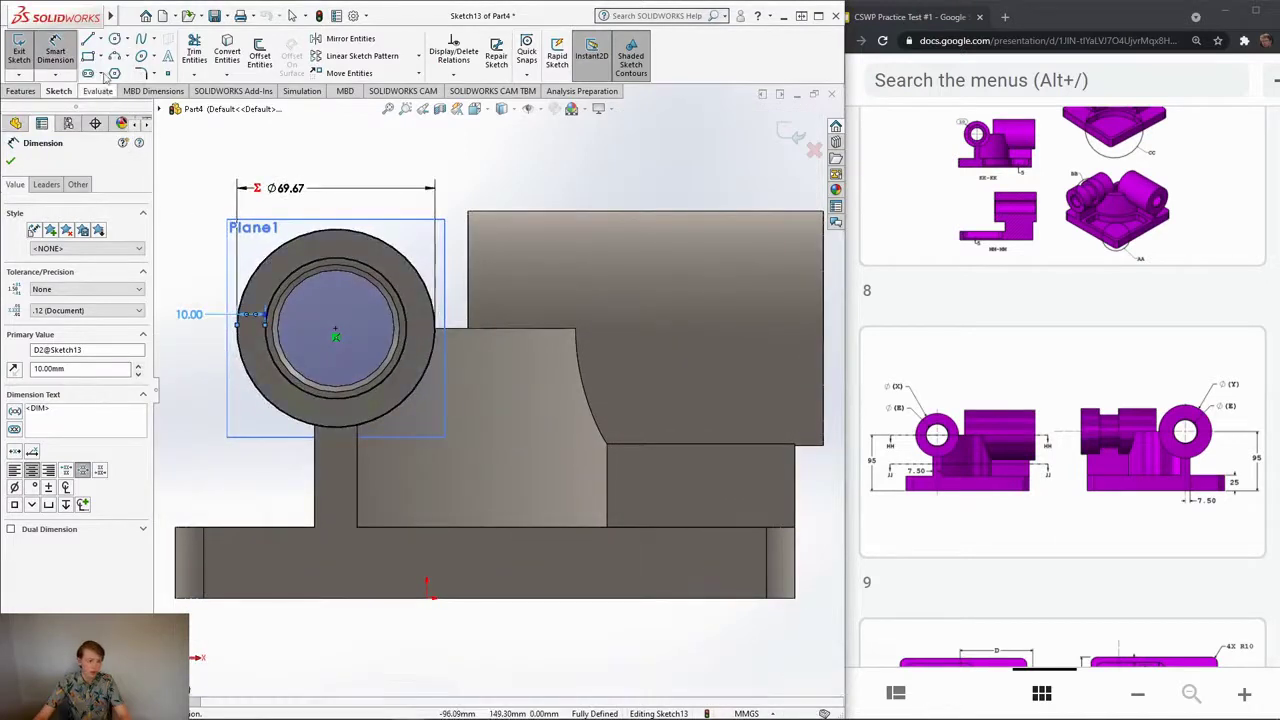
{"action": "left_click", "coordinate": [88, 39]}
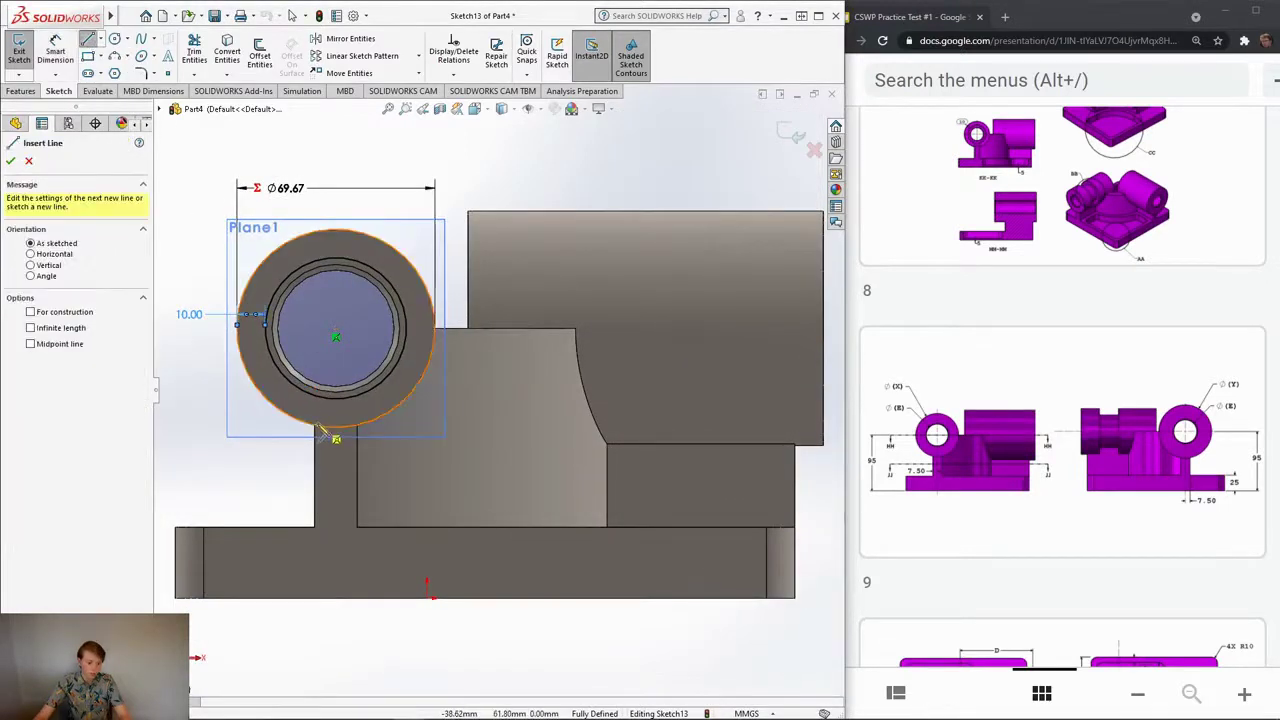
{"action": "scroll", "coordinate": [322, 430], "scroll_direction": "down", "scroll_amount": 3}
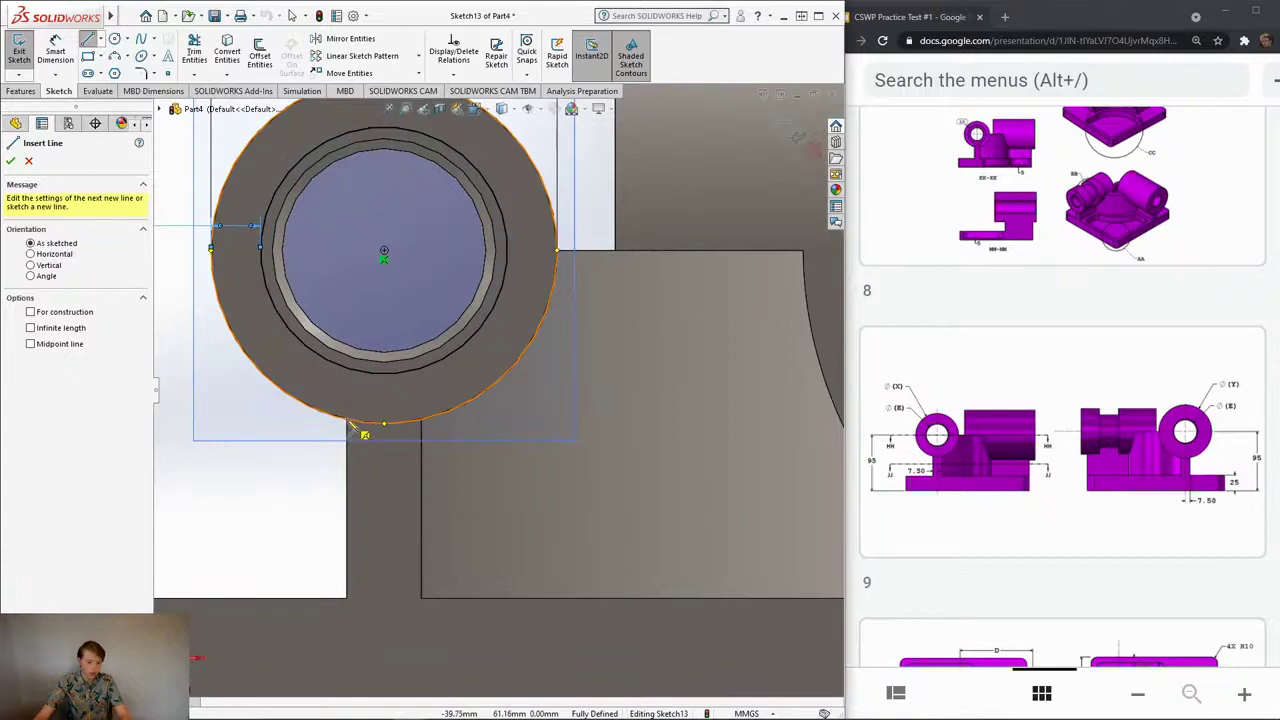
{"action": "left_click", "coordinate": [421, 421]}
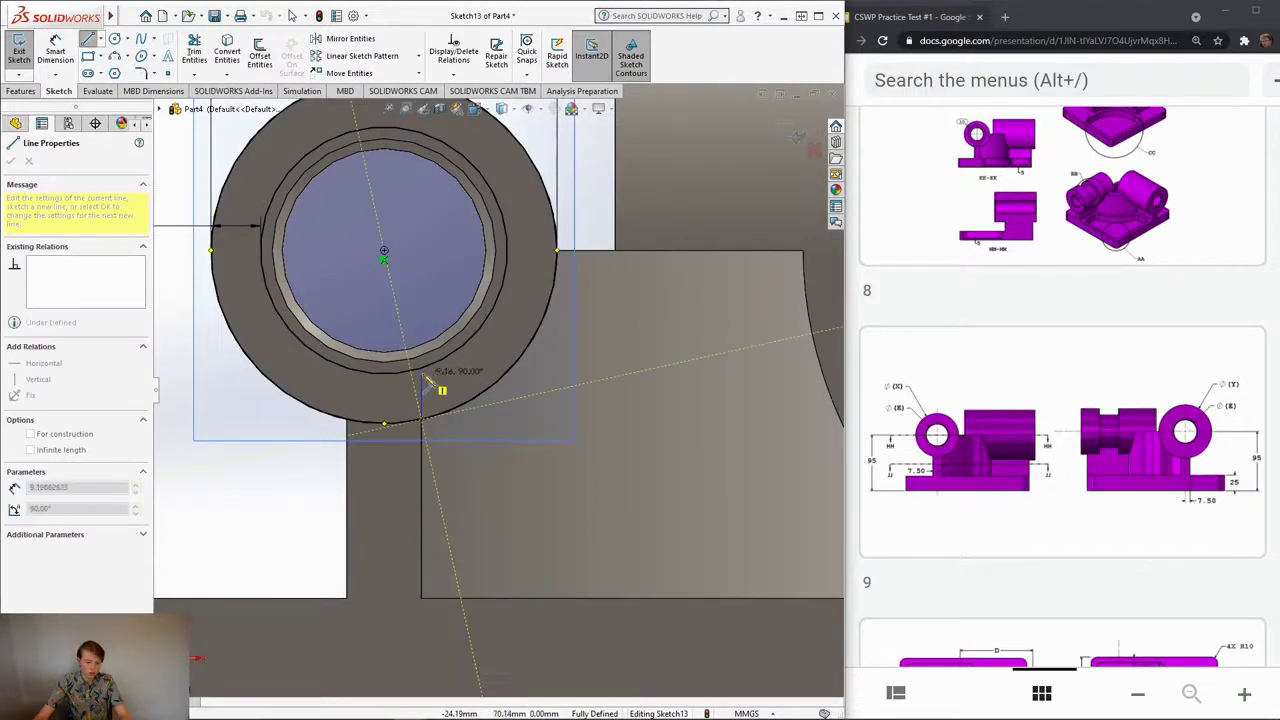
{"action": "left_click", "coordinate": [421, 374]}
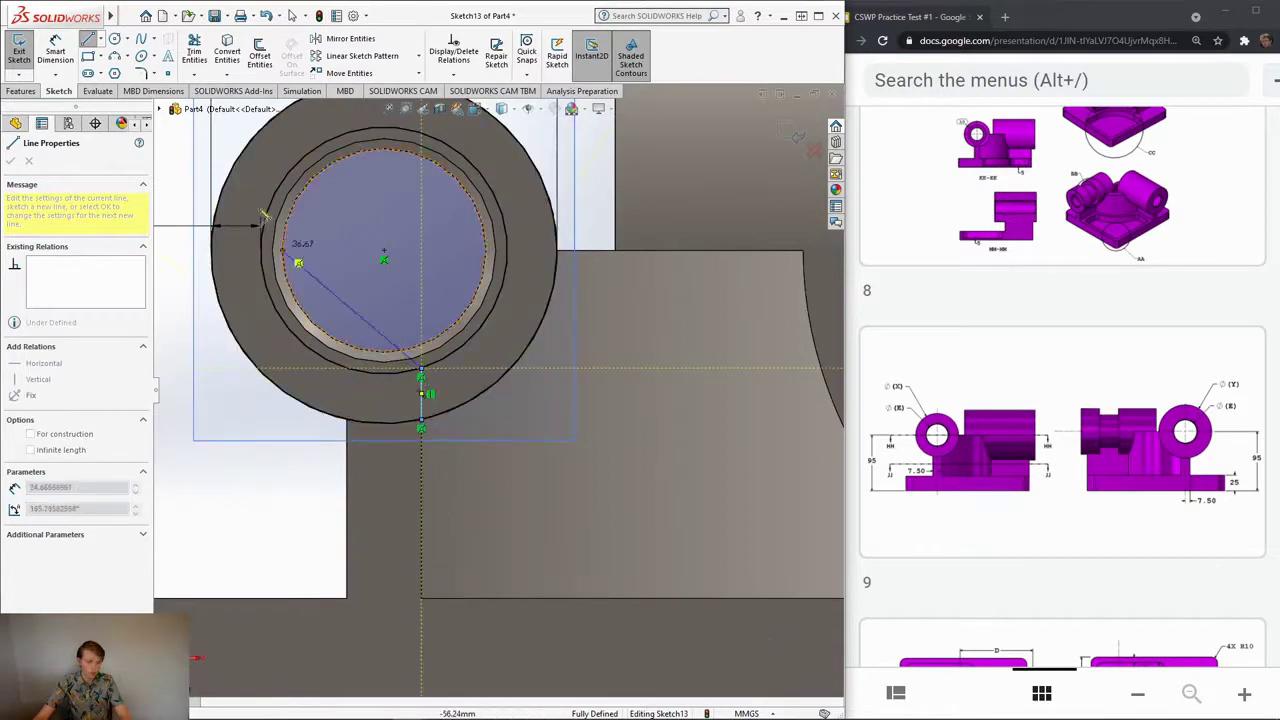
{"action": "left_click", "coordinate": [88, 38]}
Step: Draw a matching vertical line in line with the rib's left edge, from the outer circle up to the inner circle
{"action": "left_click", "coordinate": [88, 38]}
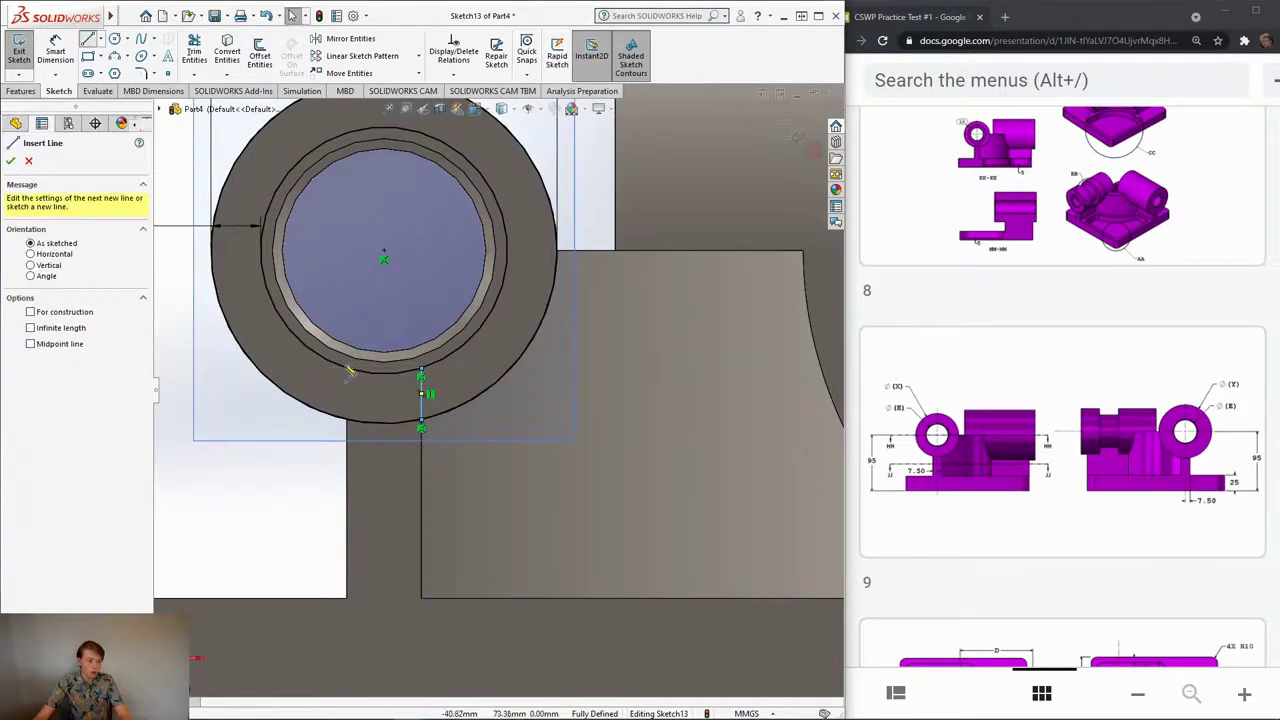
{"action": "left_click", "coordinate": [347, 427]}
{"action": "left_click", "coordinate": [346, 374]}
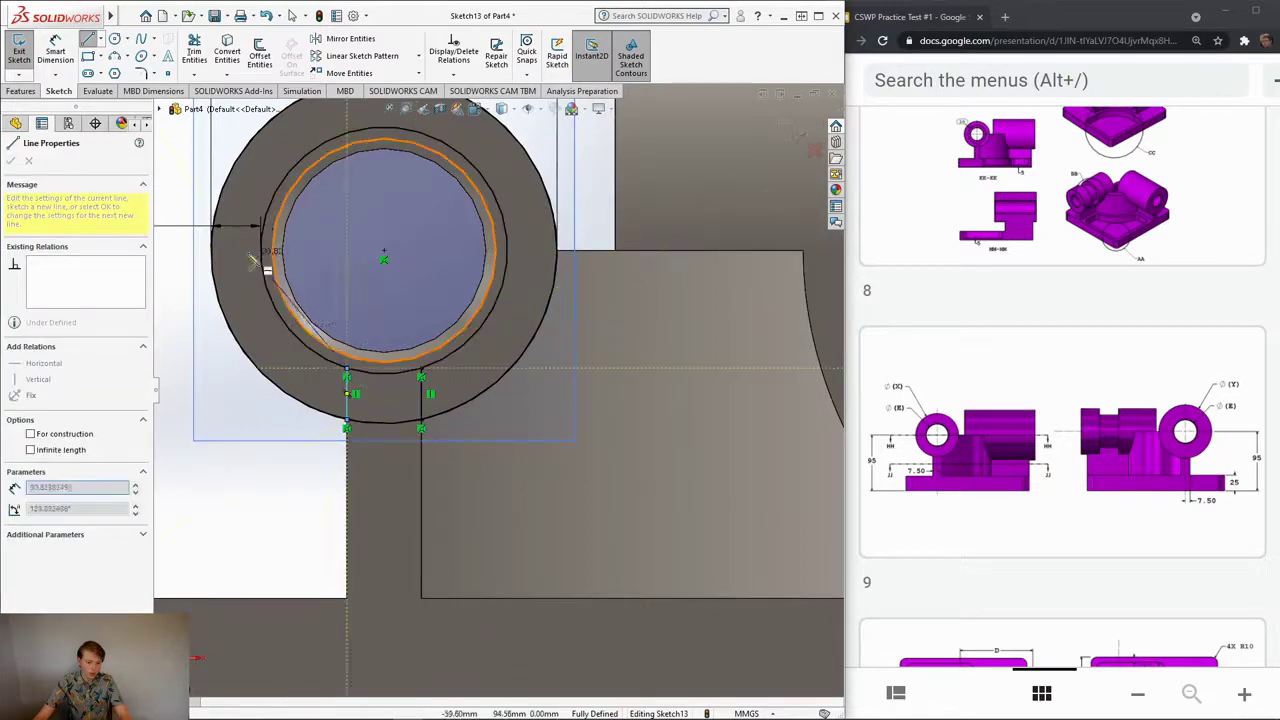
Step: Trim away the lower arcs of both circles between the two vertical lines
{"action": "left_click", "coordinate": [198, 56]}
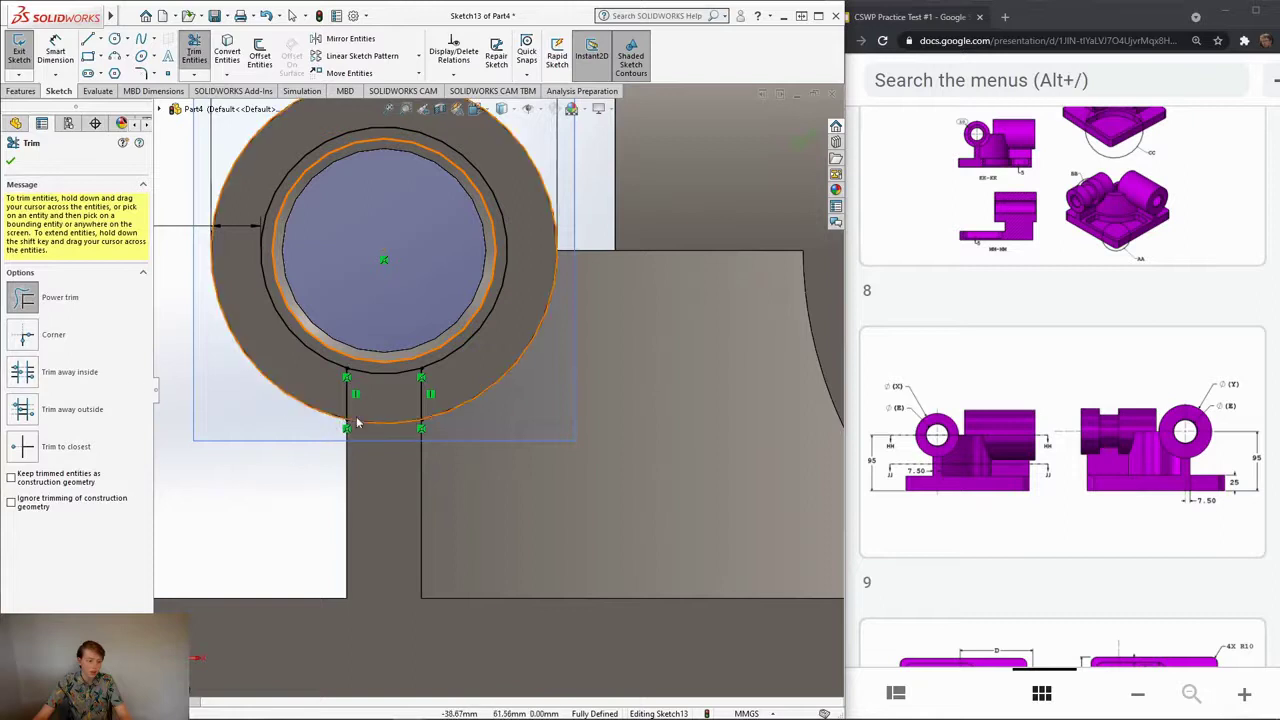
{"action": "mouse_move", "coordinate": [386, 392]}
{"action": "left_mouse_down"}
{"action": "mouse_move", "coordinate": [386, 375]}
{"action": "mouse_move", "coordinate": [399, 404]}
{"action": "left_mouse_up"}
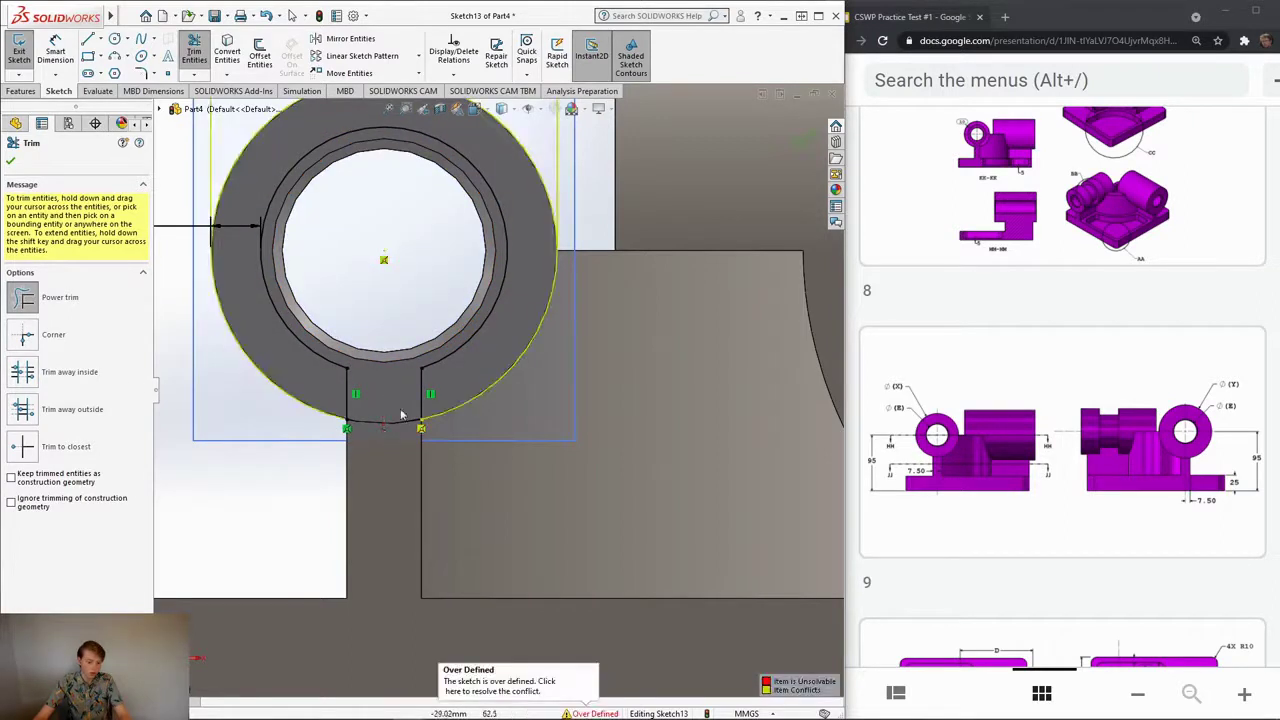
{"action": "scroll", "coordinate": [352, 408], "scroll_direction": "up", "scroll_amount": 3}
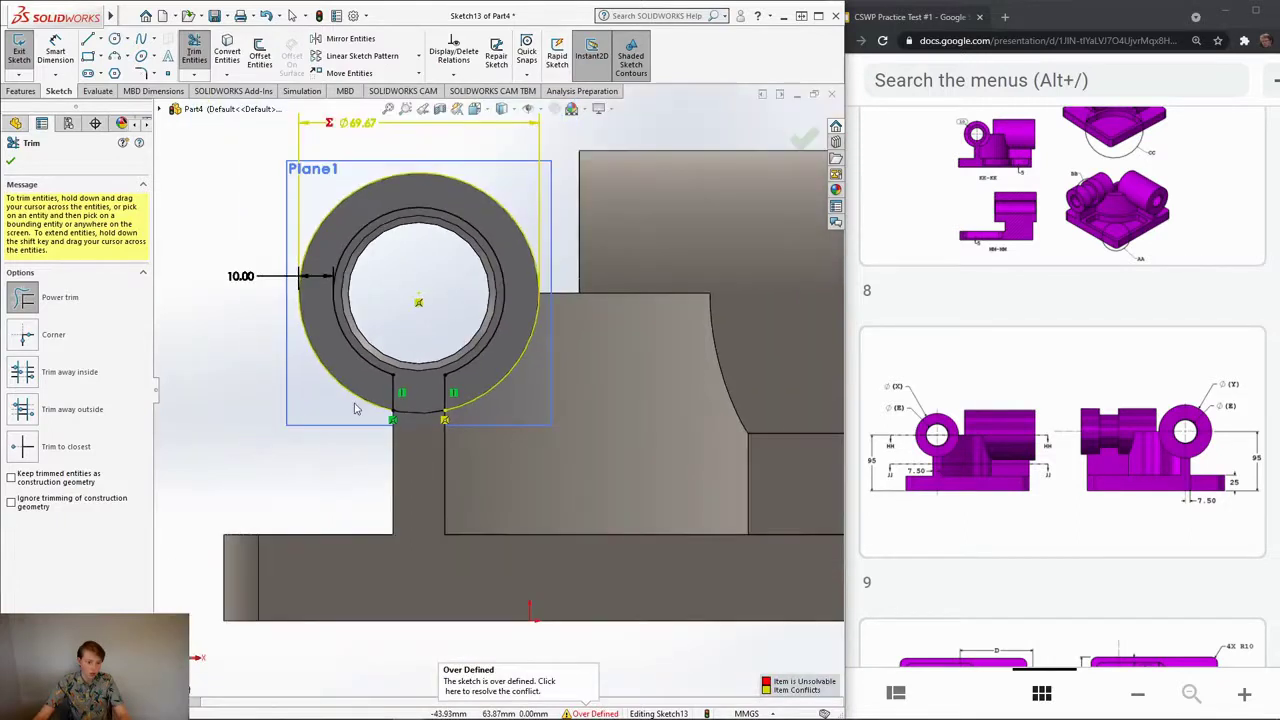
{"action": "left_click", "coordinate": [11, 161]}
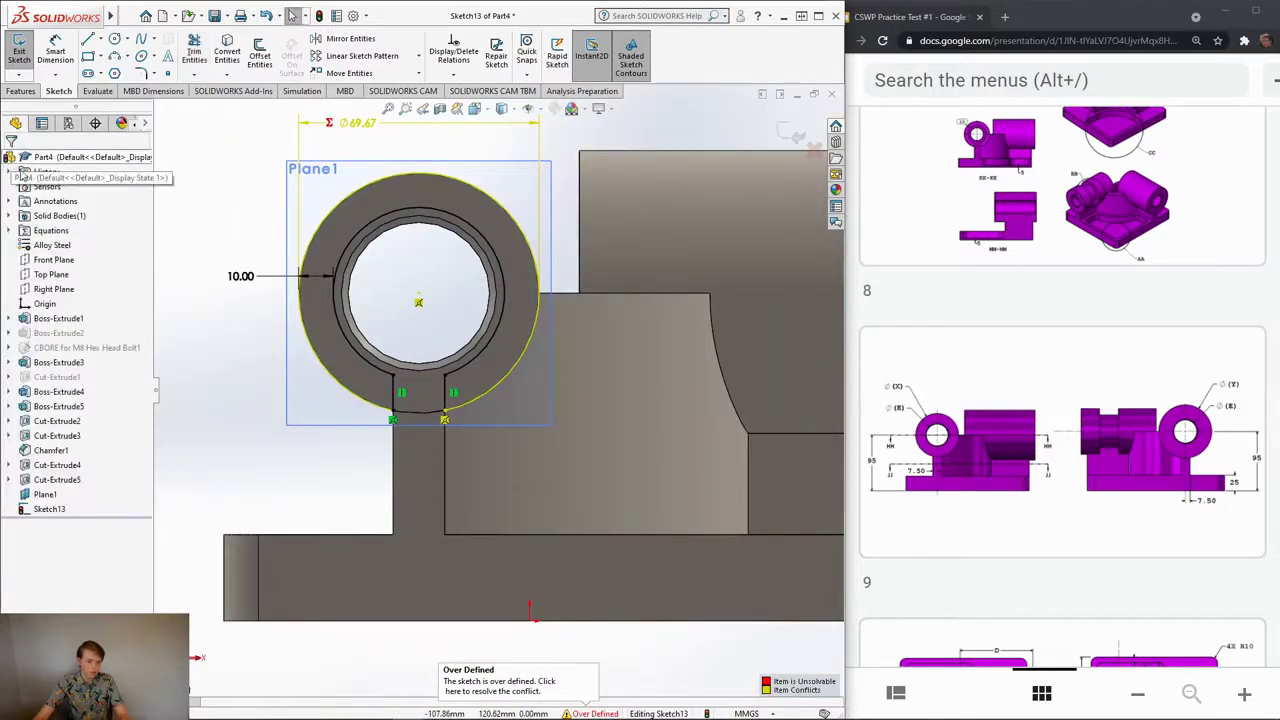
Step: Delete the conflicting diameter dimension of the outer circle
{"action": "left_click", "coordinate": [366, 128]}
{"action": "right_click", "coordinate": [370, 130]}
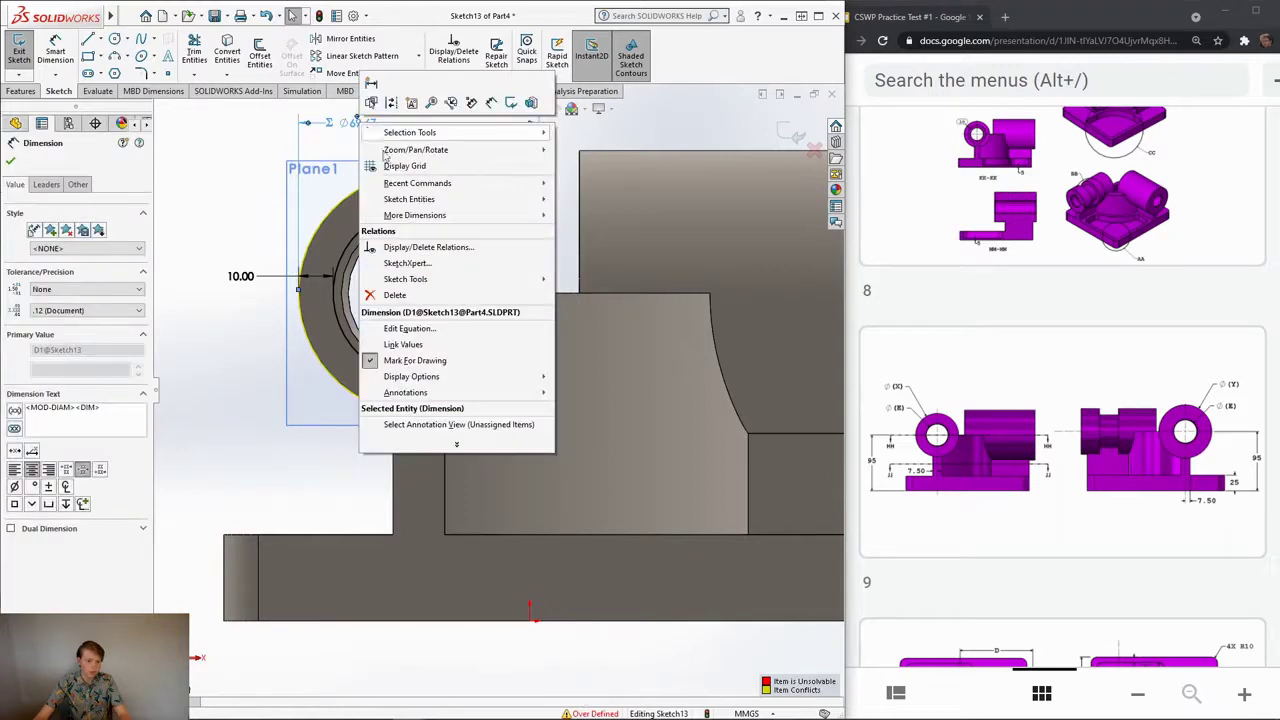
{"action": "left_click", "coordinate": [398, 290]}
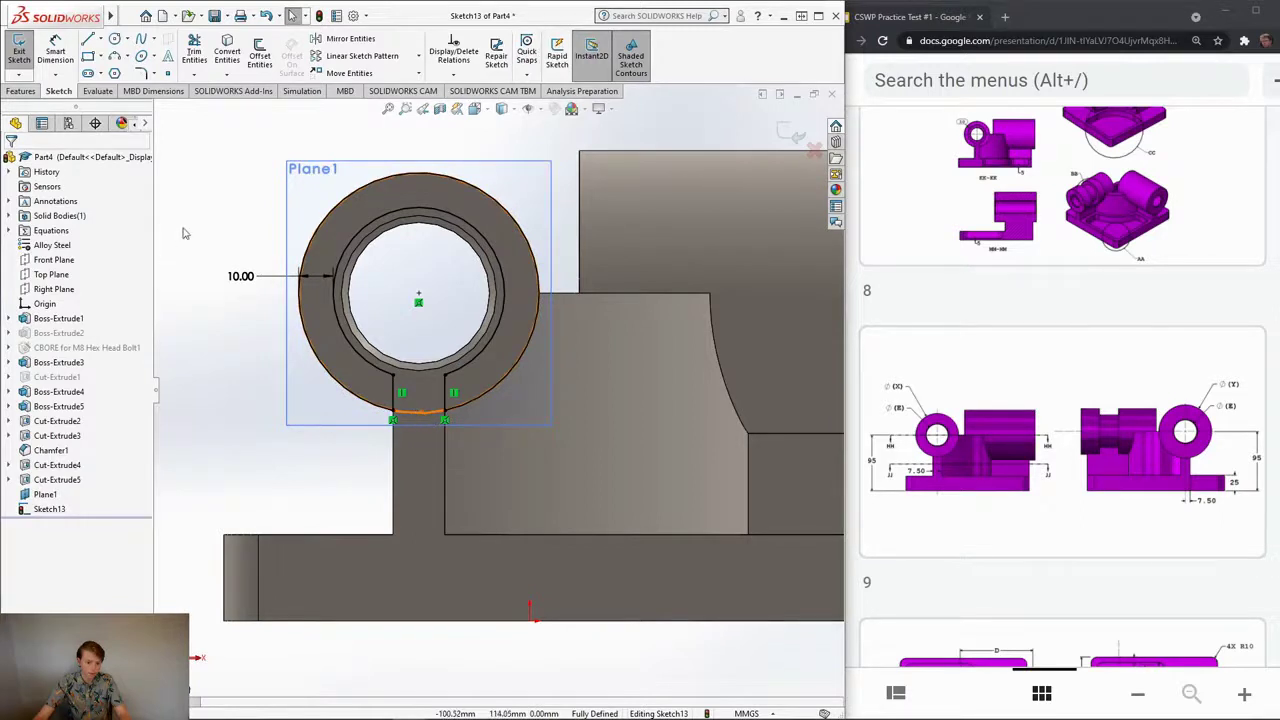
Step: Extrude-cut the ring-shaped profile from the sketch plane into the cylinder to a blind depth of 30 mm, as in the drawing
{"action": "key", "text": "ctrl+7"}
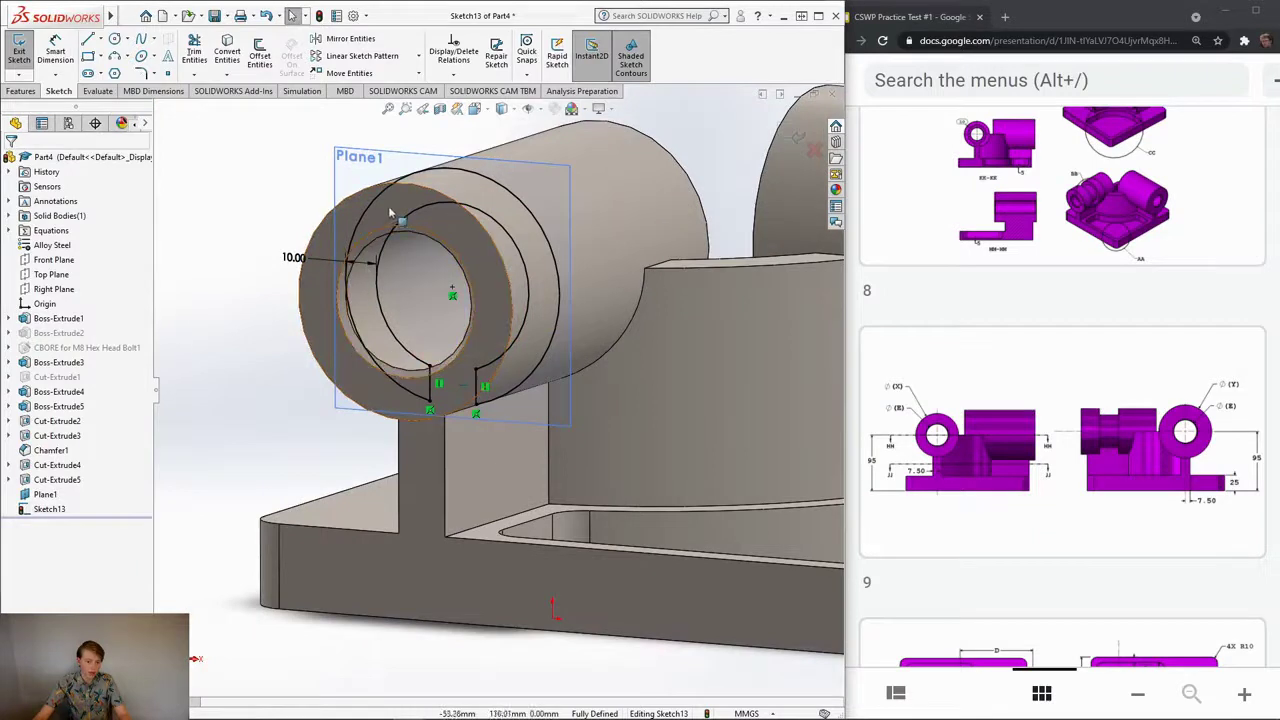
{"action": "key", "text": "Left"}
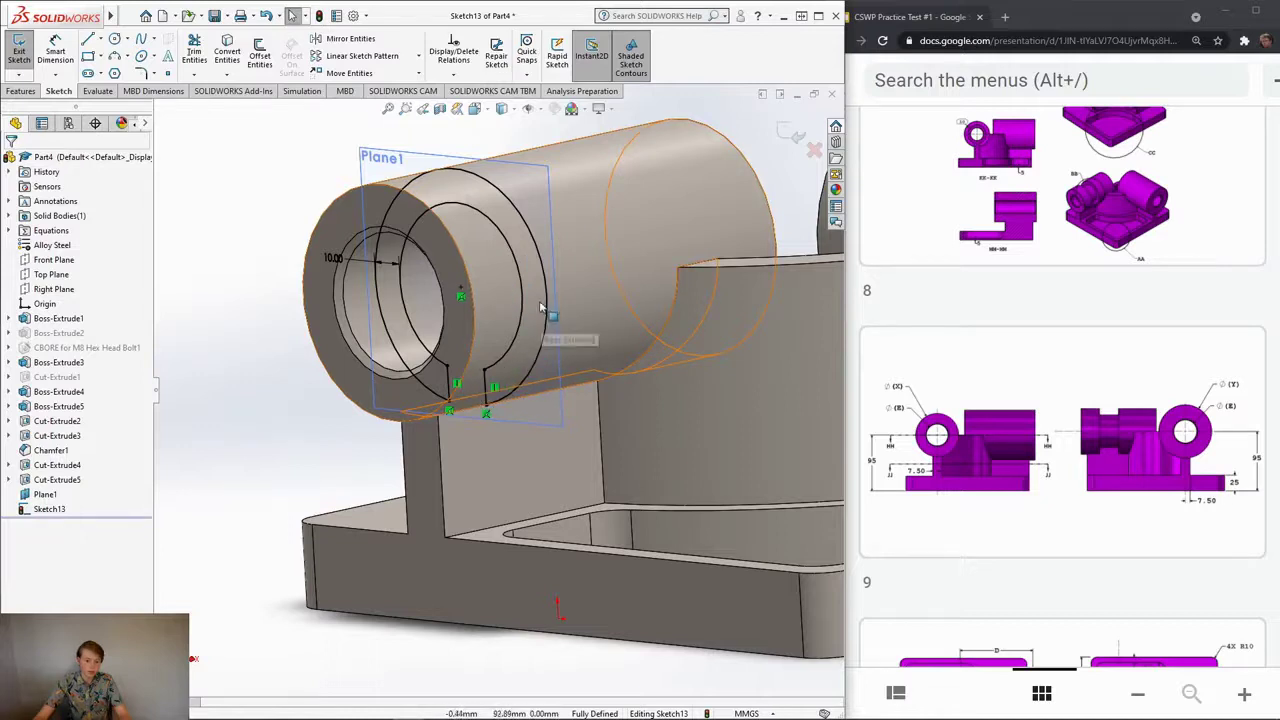
{"action": "key", "text": "Right"}
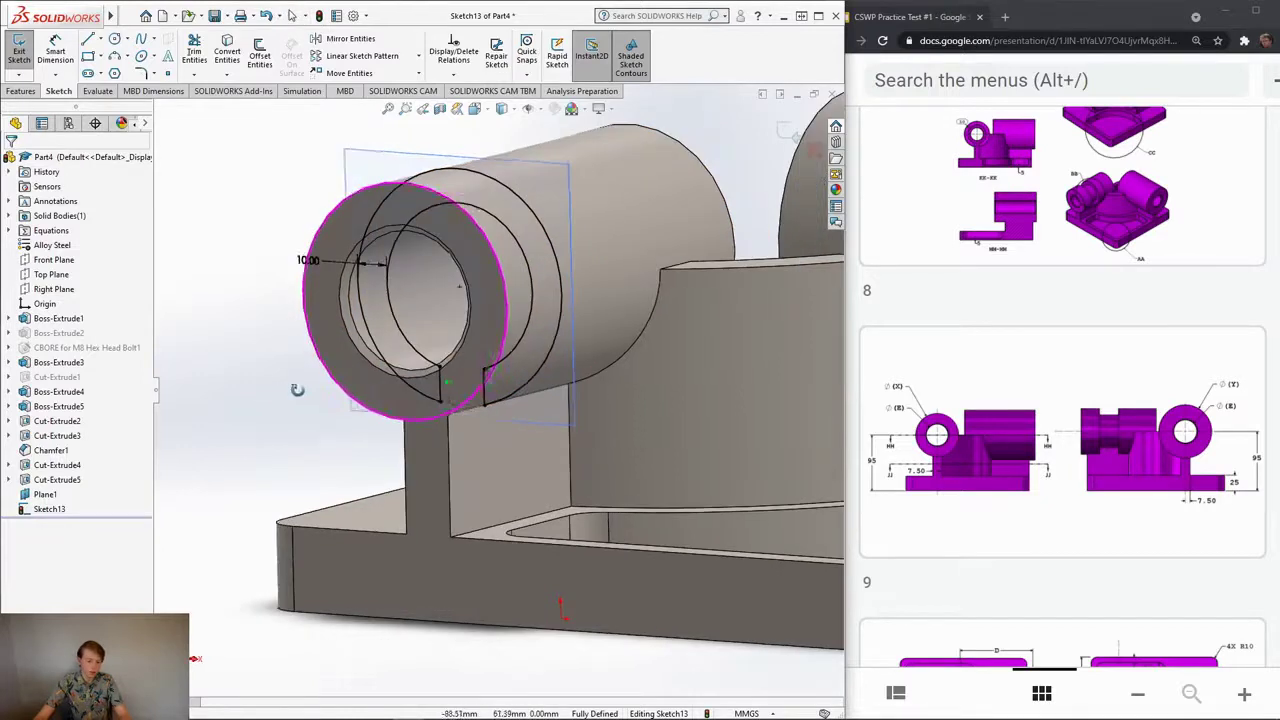
{"action": "left_click", "coordinate": [21, 91]}
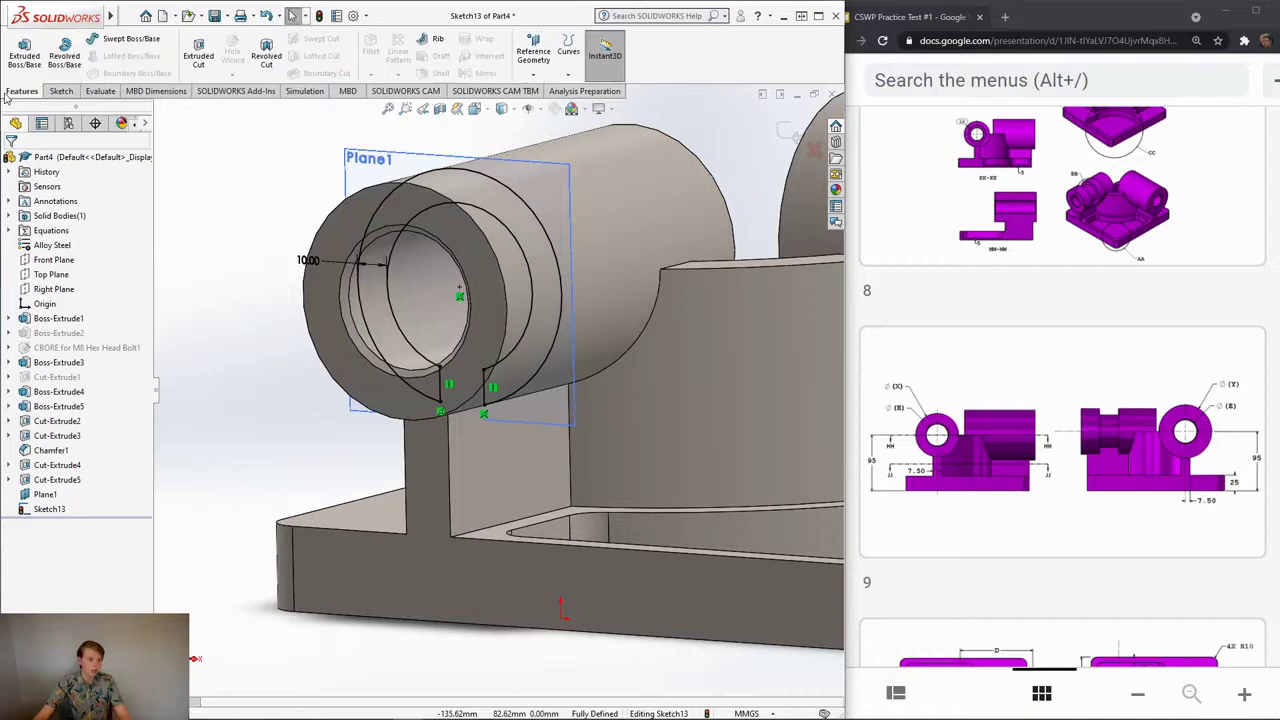
{"action": "left_click", "coordinate": [203, 62]}
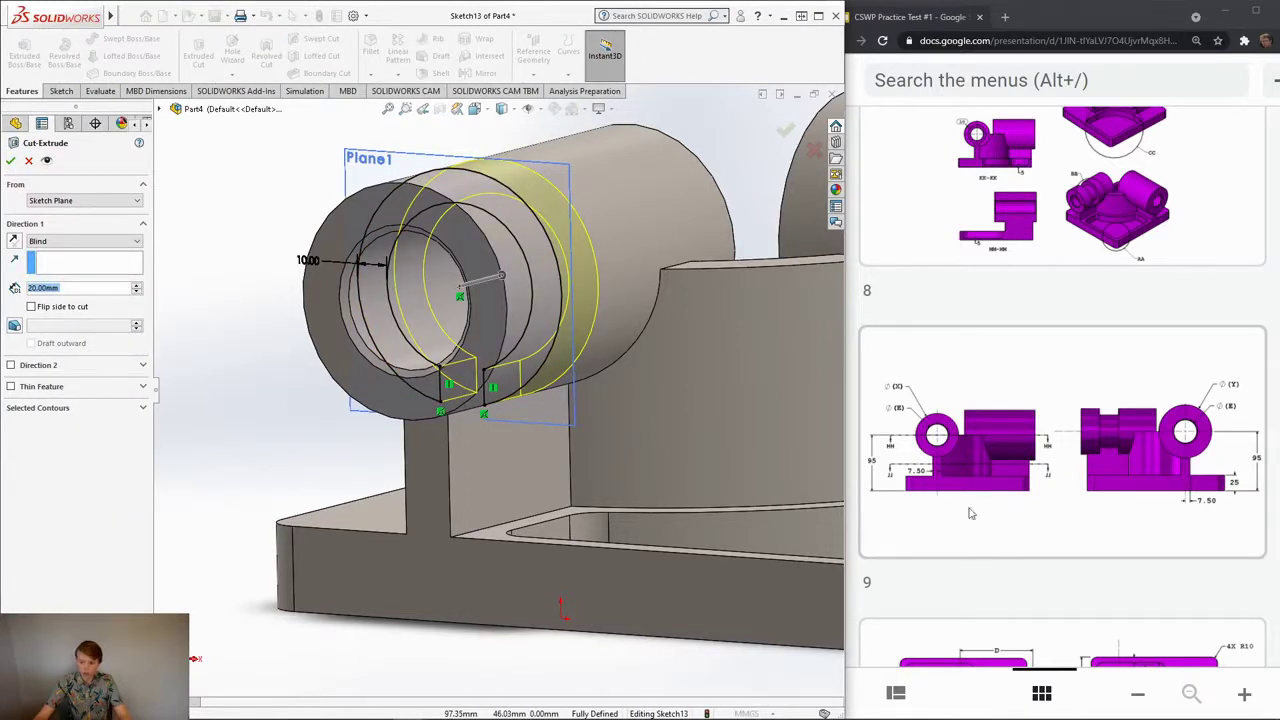
{"action": "scroll", "coordinate": [983, 510], "scroll_direction": "down", "scroll_amount": 3}
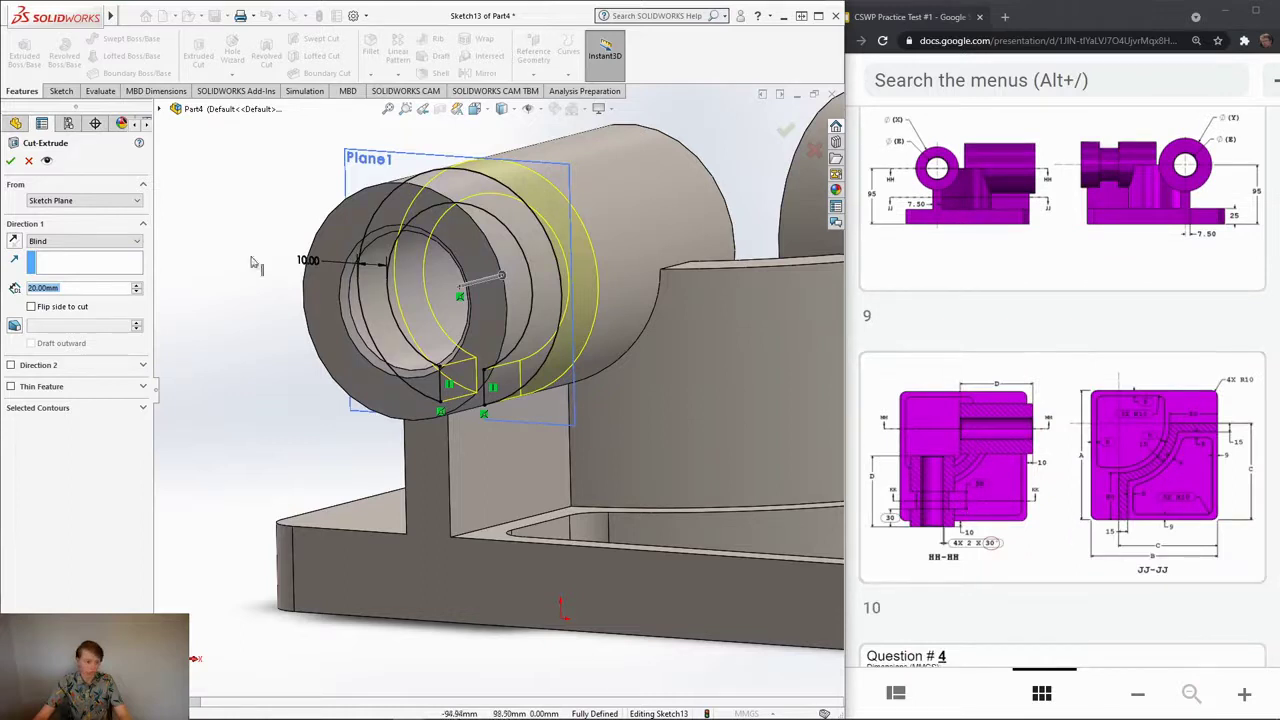
{"action": "type", "text": "30"}
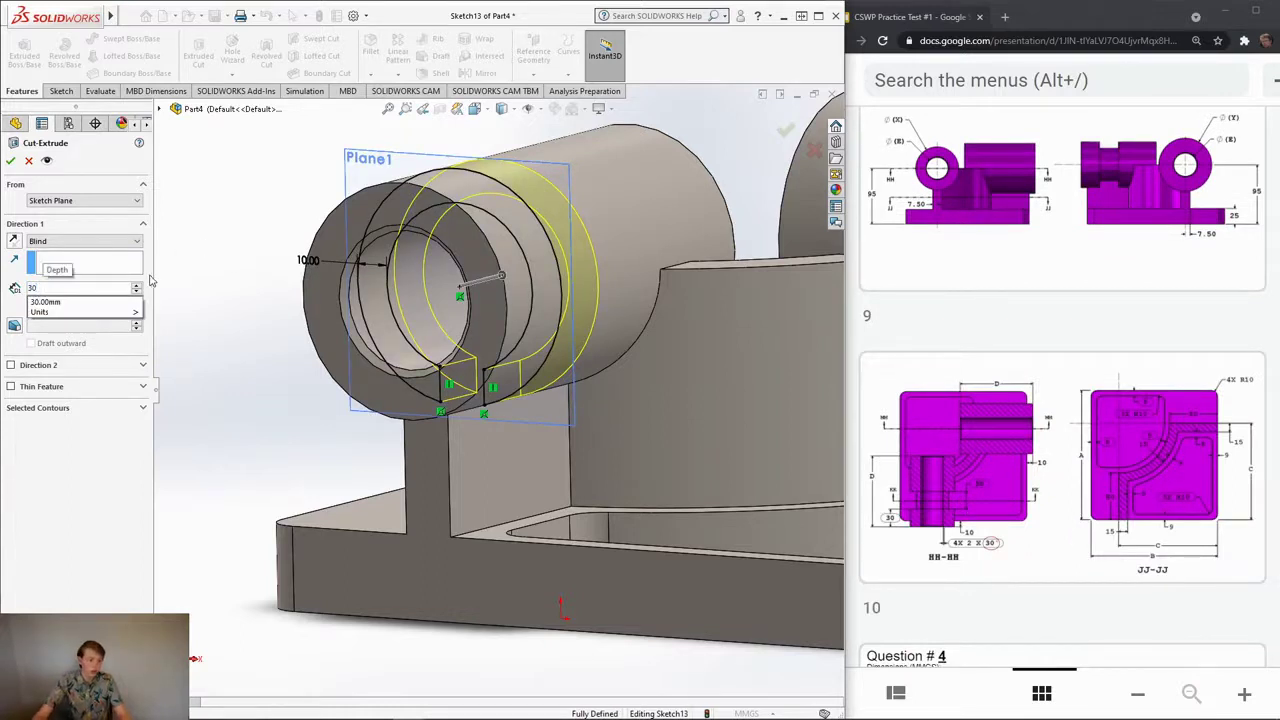
{"action": "key", "text": "Return"}
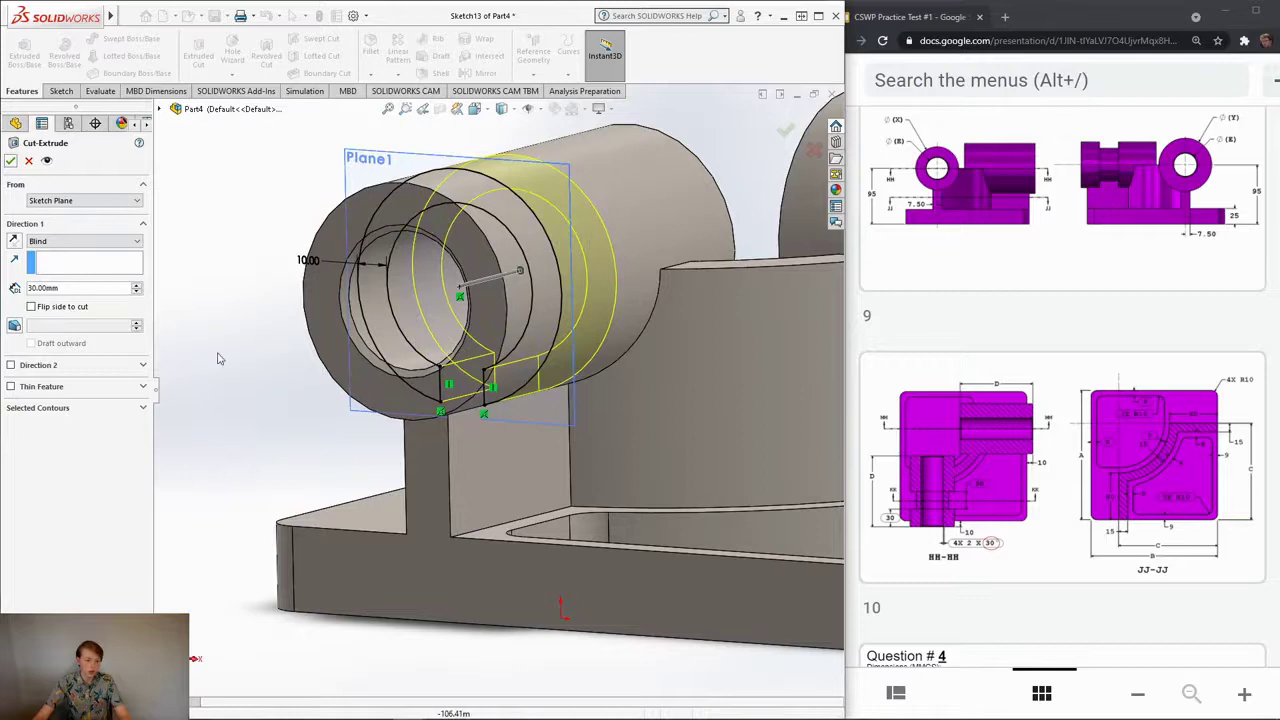
{"action": "left_click", "coordinate": [10, 160]}
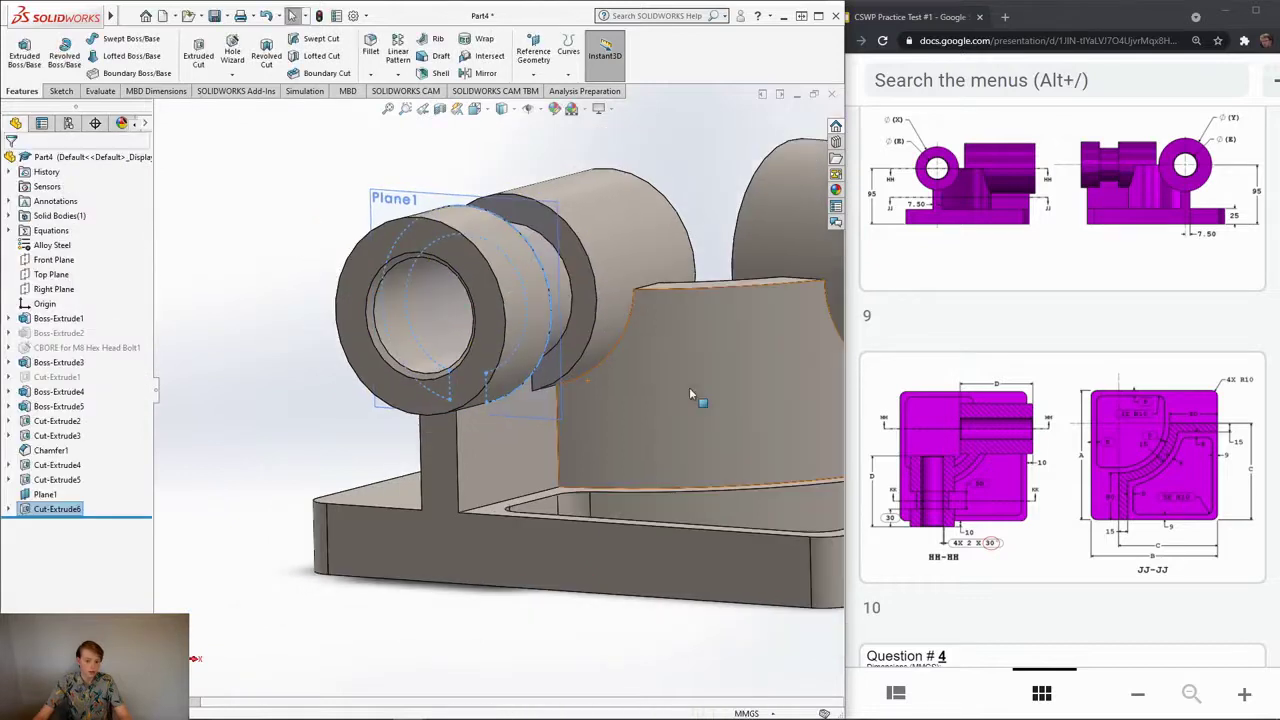
Step: Hide the reference plane used for the groove sketch
{"action": "middle_click_drag", "start_coordinate": [689, 392], "coordinate": [670, 417]}
{"action": "scroll", "coordinate": [672, 419], "scroll_direction": "up", "scroll_amount": 3}
{"action": "scroll", "coordinate": [812, 386], "scroll_direction": "down", "scroll_amount": 2}
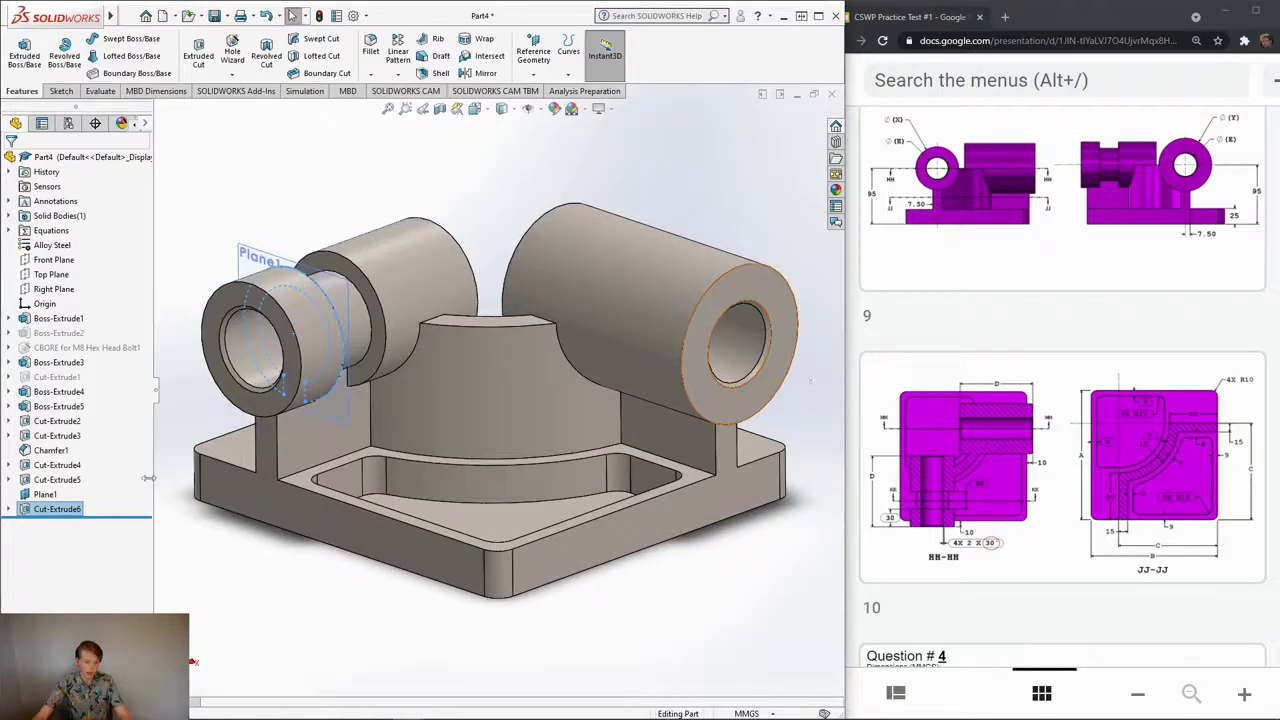
{"action": "right_click", "coordinate": [40, 494]}
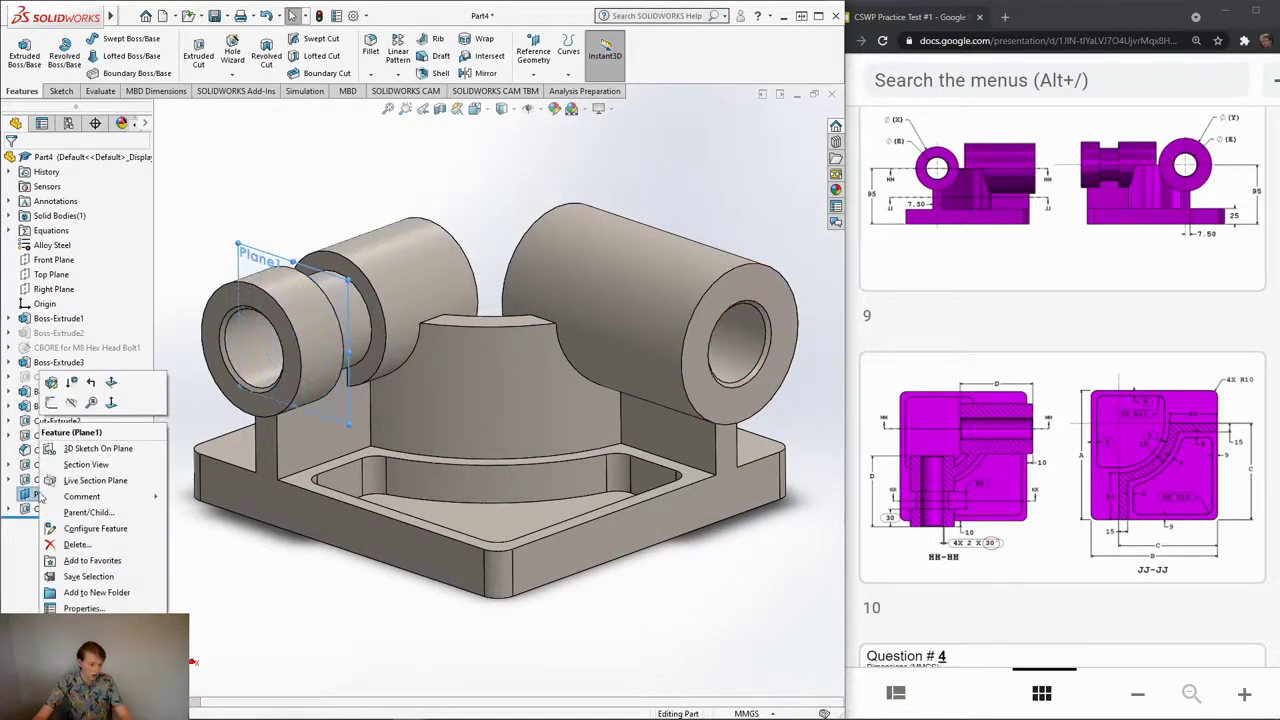
{"action": "left_click", "coordinate": [71, 402]}
{"action": "scroll", "coordinate": [640, 646], "scroll_direction": "up", "scroll_amount": 3}
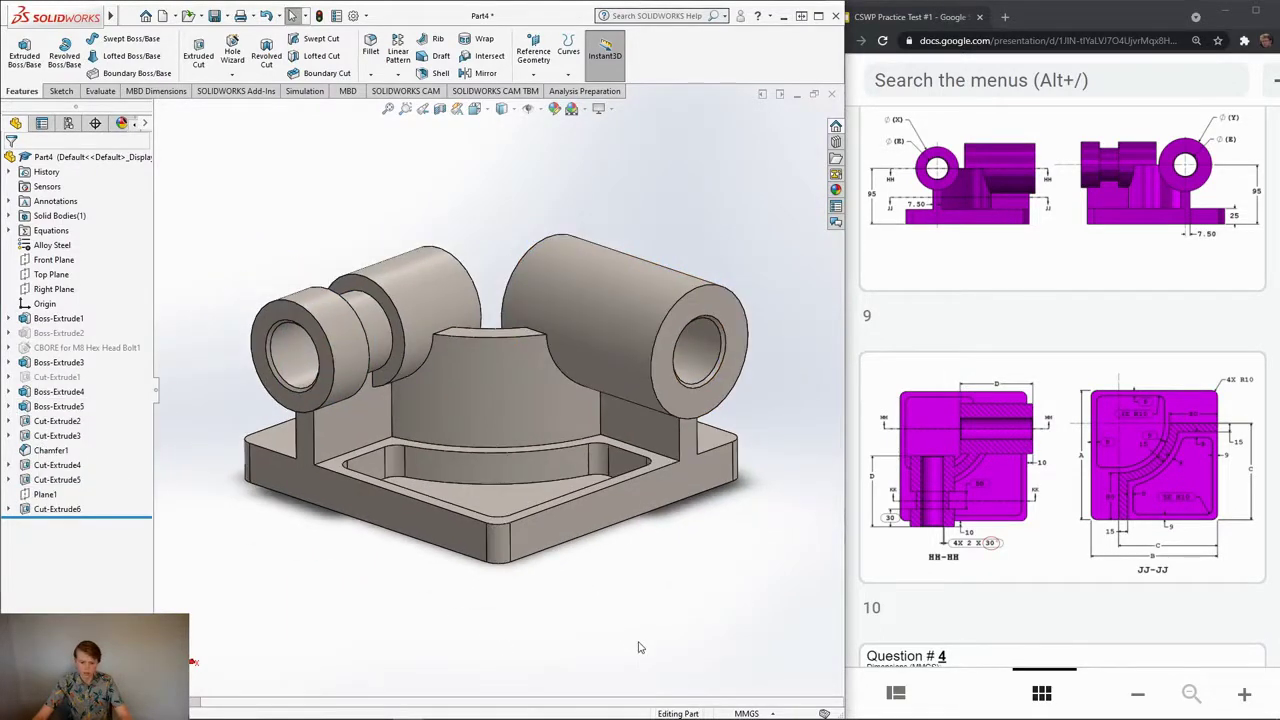
Step: Find the Question #4 values and set the global variable A to 221 in the part's equations
{"action": "scroll", "coordinate": [996, 507], "scroll_direction": "down", "scroll_amount": 3}
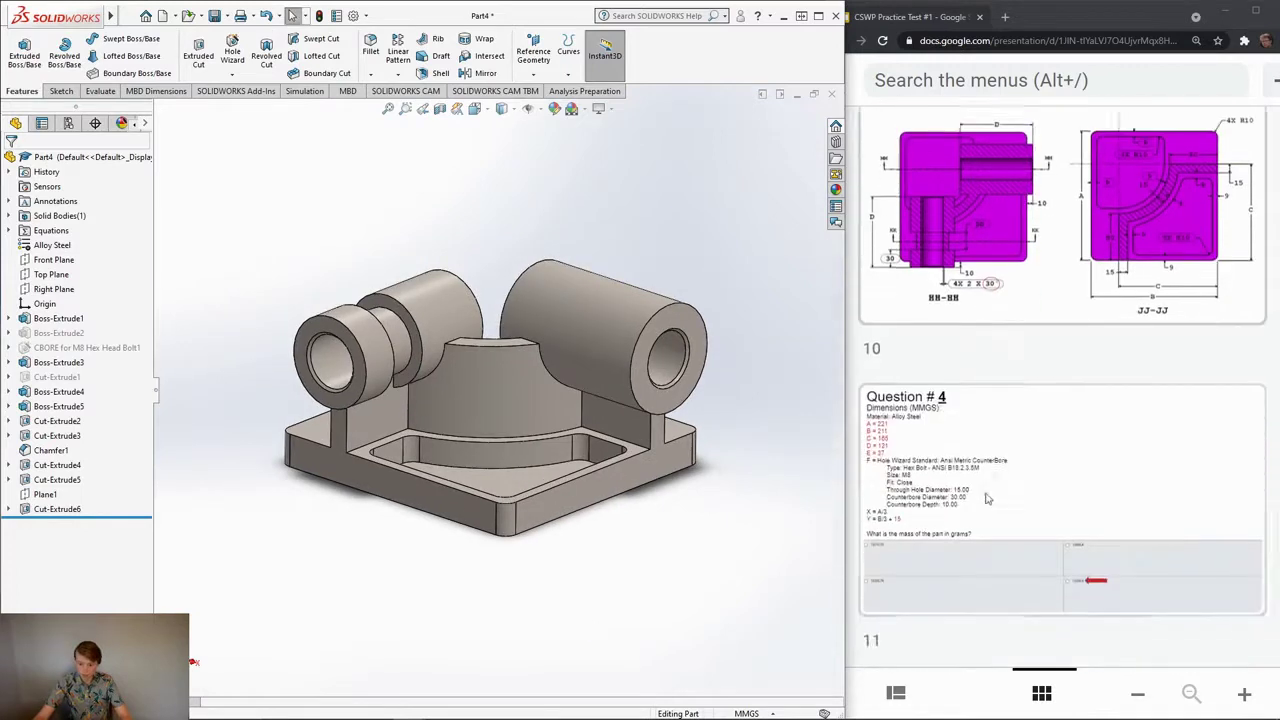
{"action": "right_click", "coordinate": [58, 231]}
{"action": "left_click", "coordinate": [108, 244]}
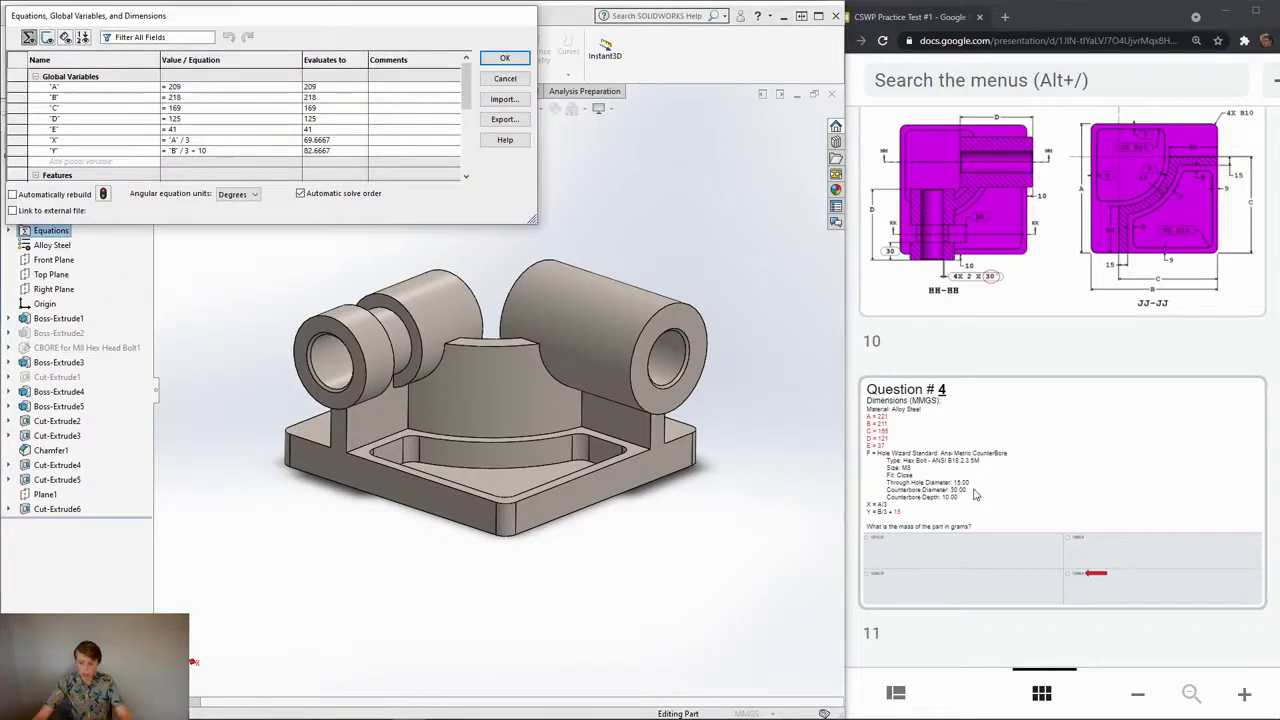
{"action": "scroll", "coordinate": [900, 360], "scroll_direction": "down", "scroll_amount": 2}
{"action": "scroll", "coordinate": [900, 360], "scroll_direction": "up", "scroll_amount": 2}
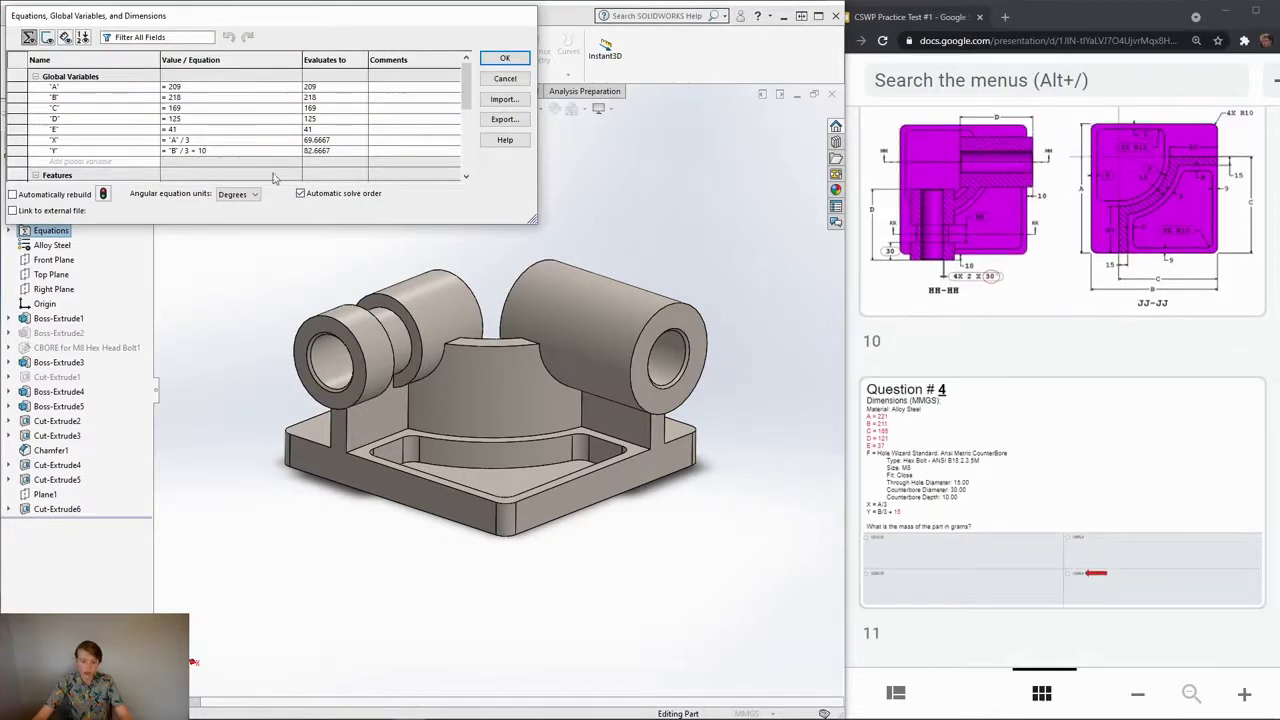
{"action": "left_click", "coordinate": [199, 87]}
{"action": "key", "text": "BackSpace"}
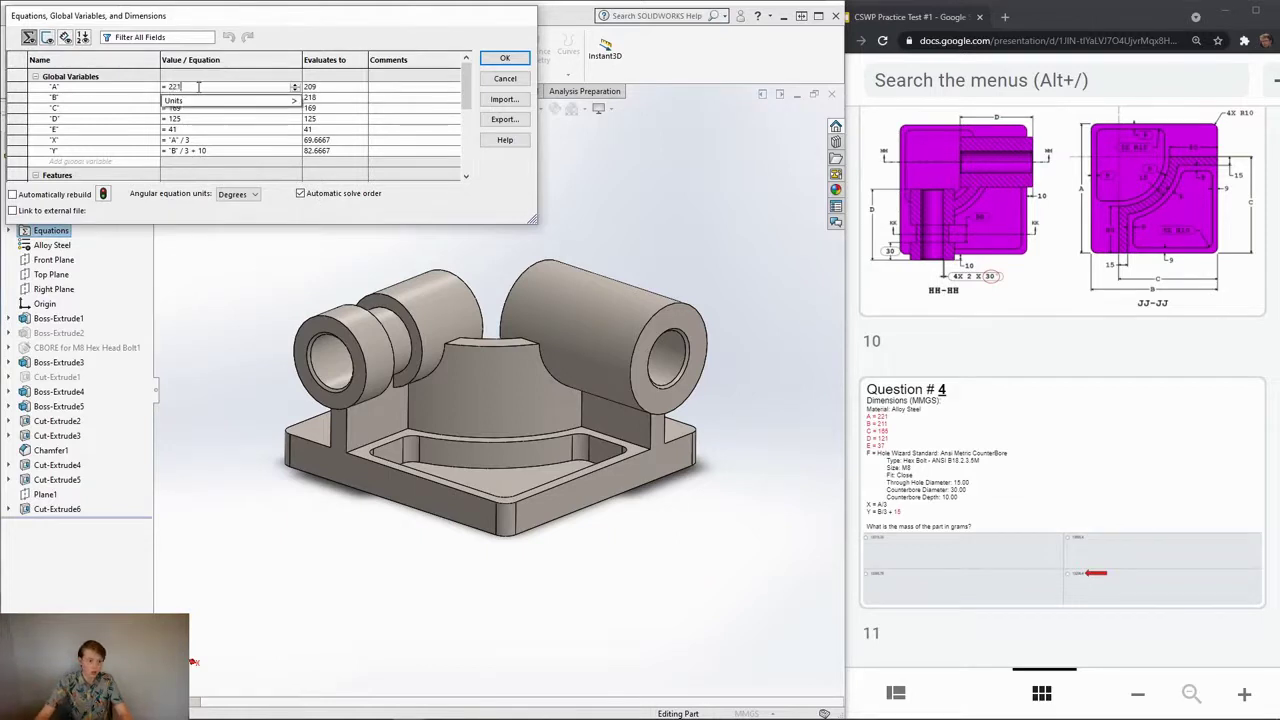
{"action": "type", "text": "21"}
{"action": "key", "text": "Return"}
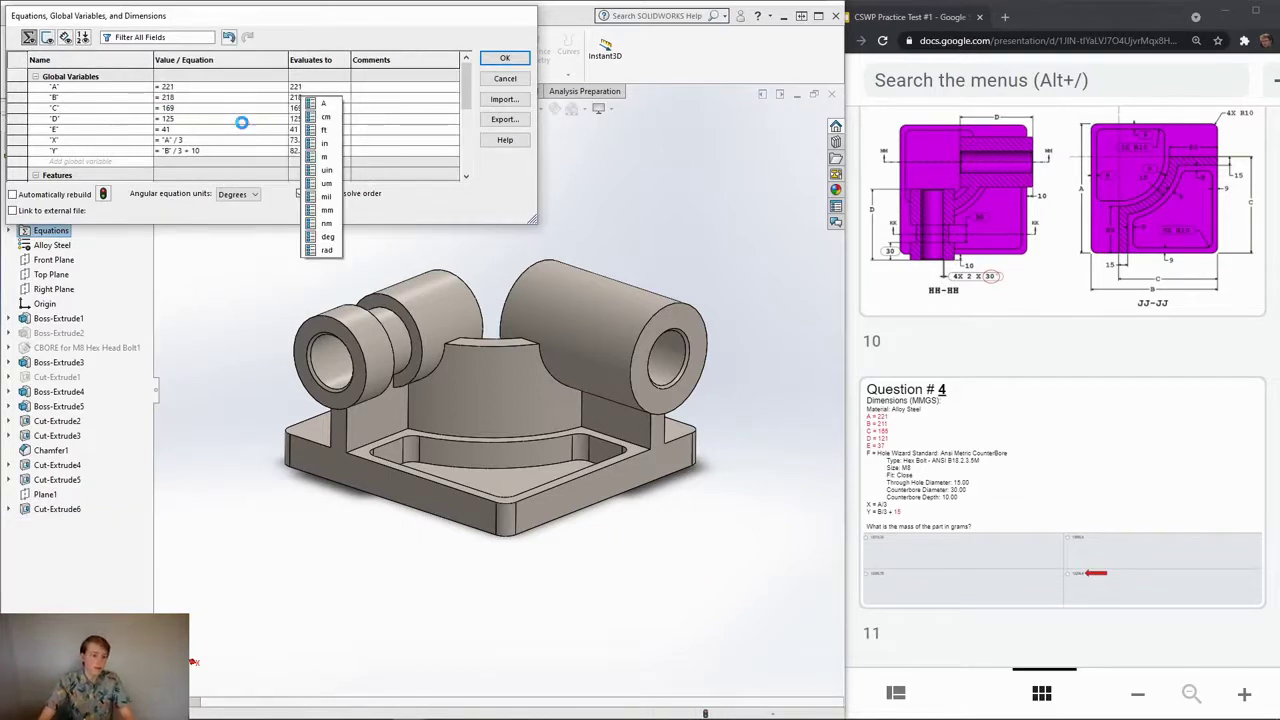
Step: Set the global variables B to 211 and C to 165 in the part's equations
{"action": "right_click", "coordinate": [60, 237]}
{"action": "left_click", "coordinate": [138, 243]}
{"action": "left_click", "coordinate": [192, 97]}
{"action": "key", "text": "BackSpace"}
{"action": "type", "text": "11"}
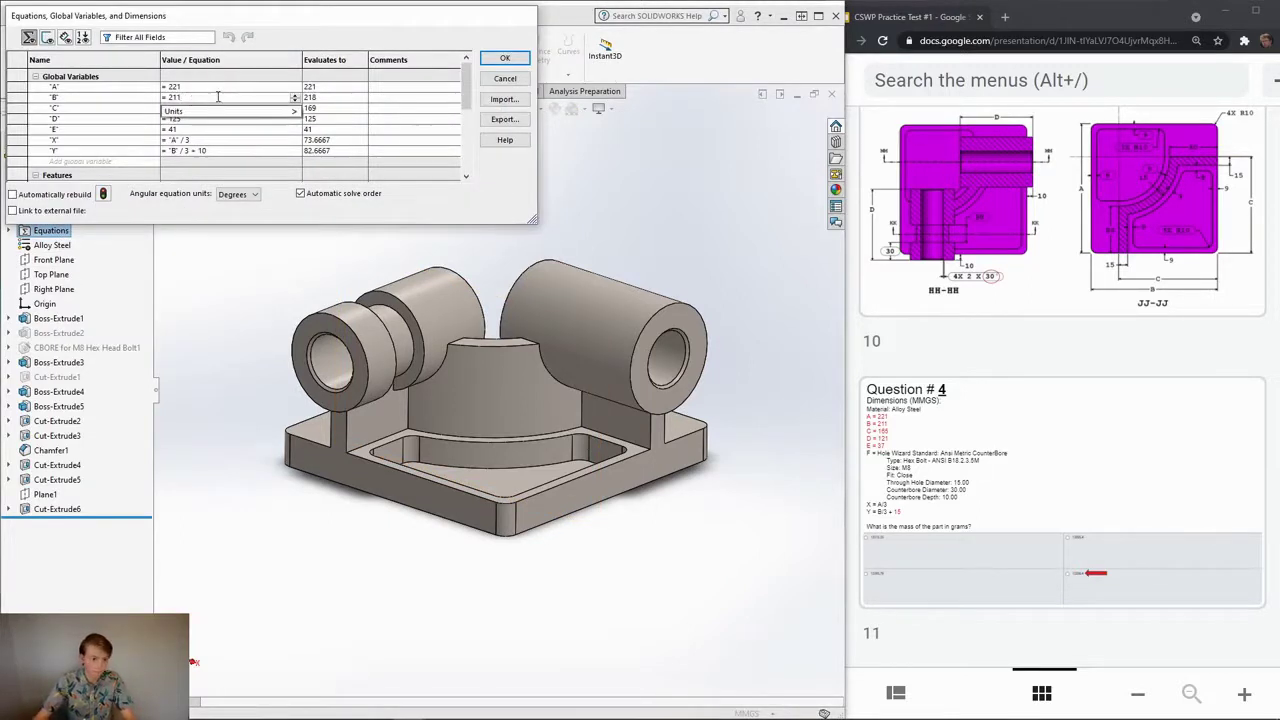
{"action": "key", "text": "Return"}
{"action": "left_click", "coordinate": [193, 107]}
{"action": "key", "text": "BackSpace"}
{"action": "type", "text": "5"}
{"action": "key", "text": "Return"}
Step: Set the global variables D to 121 and E to 37 to match Question #4
{"action": "left_click", "coordinate": [184, 119]}
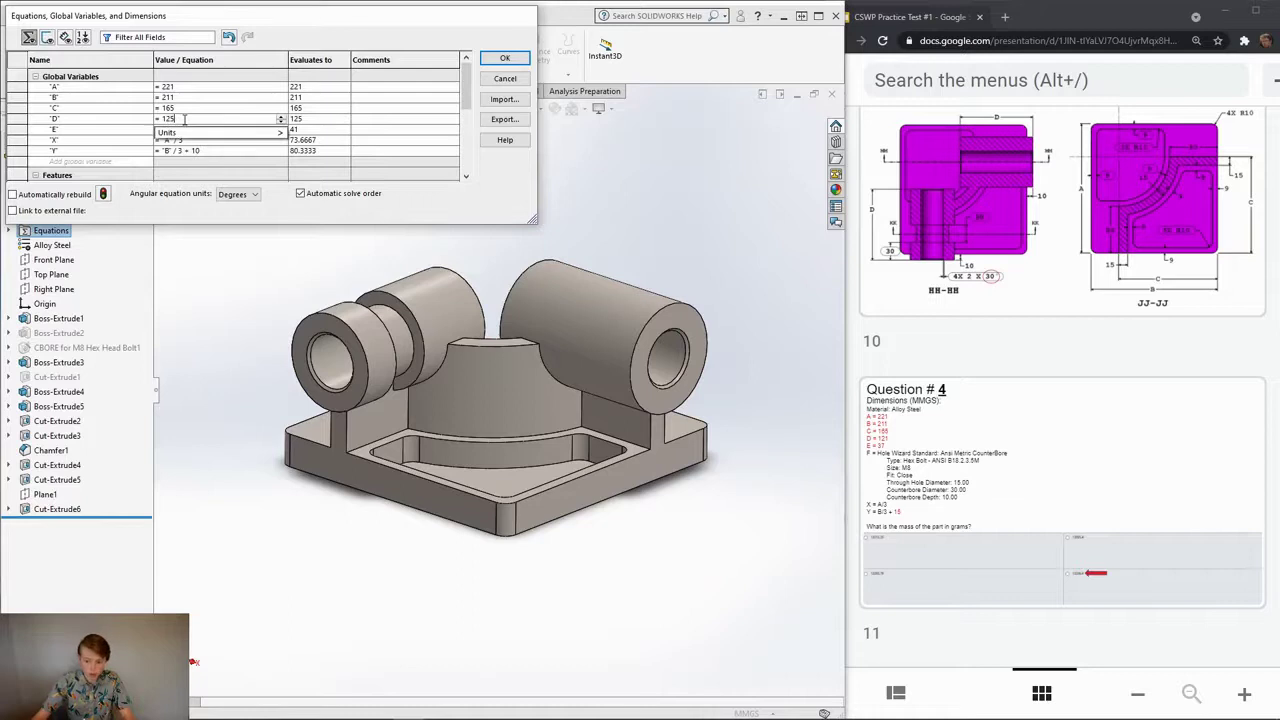
{"action": "key", "text": "BackSpace"}
{"action": "type", "text": "1"}
{"action": "key", "text": "Return"}
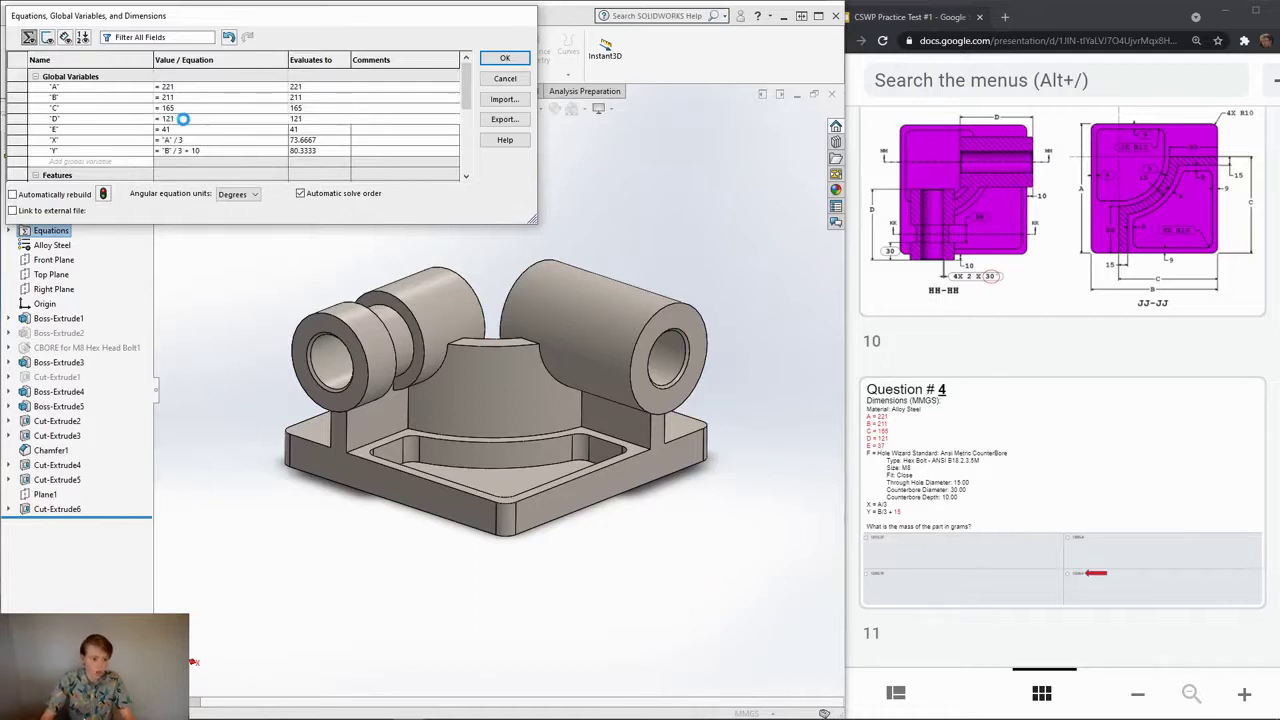
{"action": "left_click", "coordinate": [184, 130]}
{"action": "key", "text": "BackSpace"}
{"action": "key", "text": "BackSpace"}
{"action": "type", "text": "37"}
{"action": "key", "text": "Tab"}
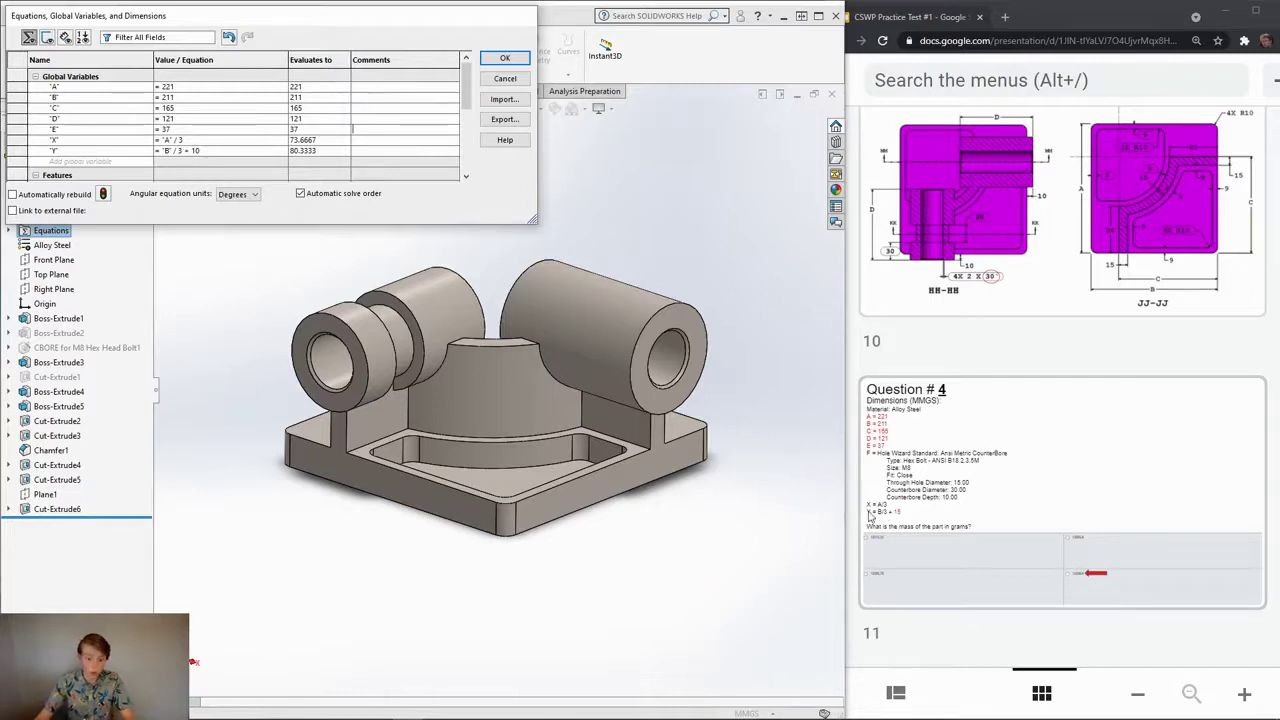
Step: Change the equation for global variable Y to "B" / 3 + 15 and apply the updated equations to the part
{"action": "left_click", "coordinate": [205, 150]}
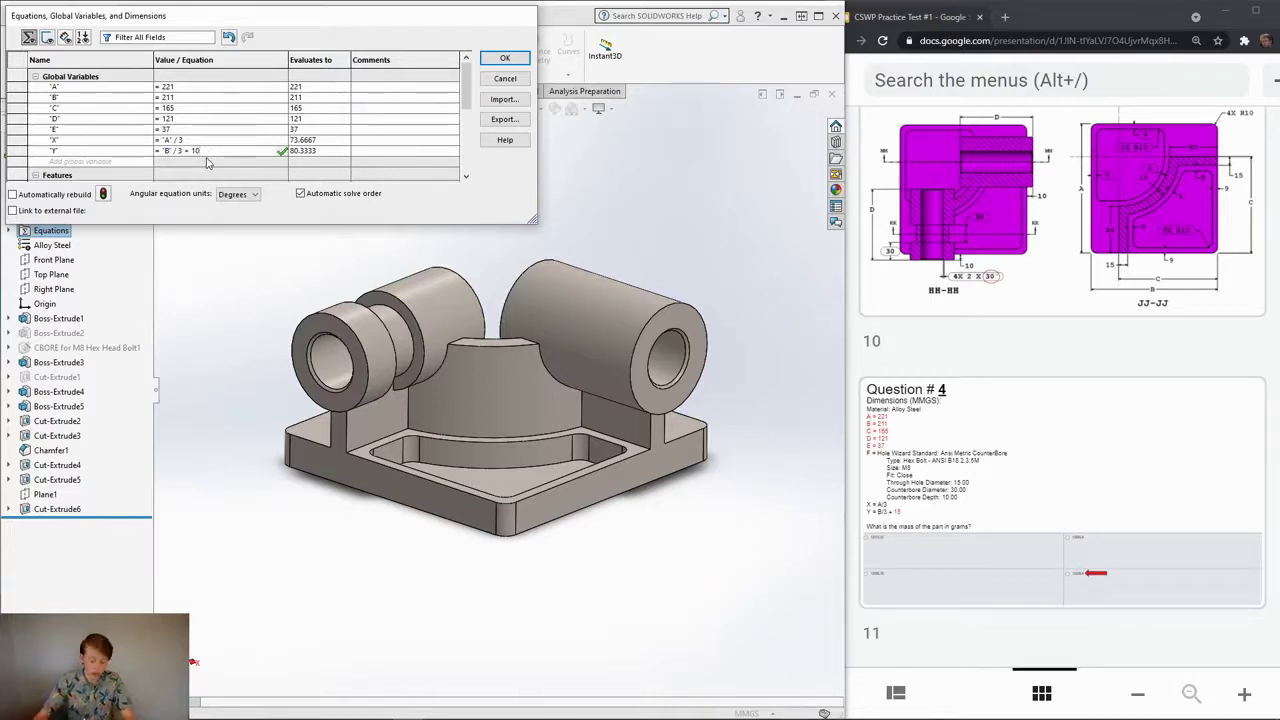
{"action": "key", "text": "BackSpace"}
{"action": "type", "text": "5"}
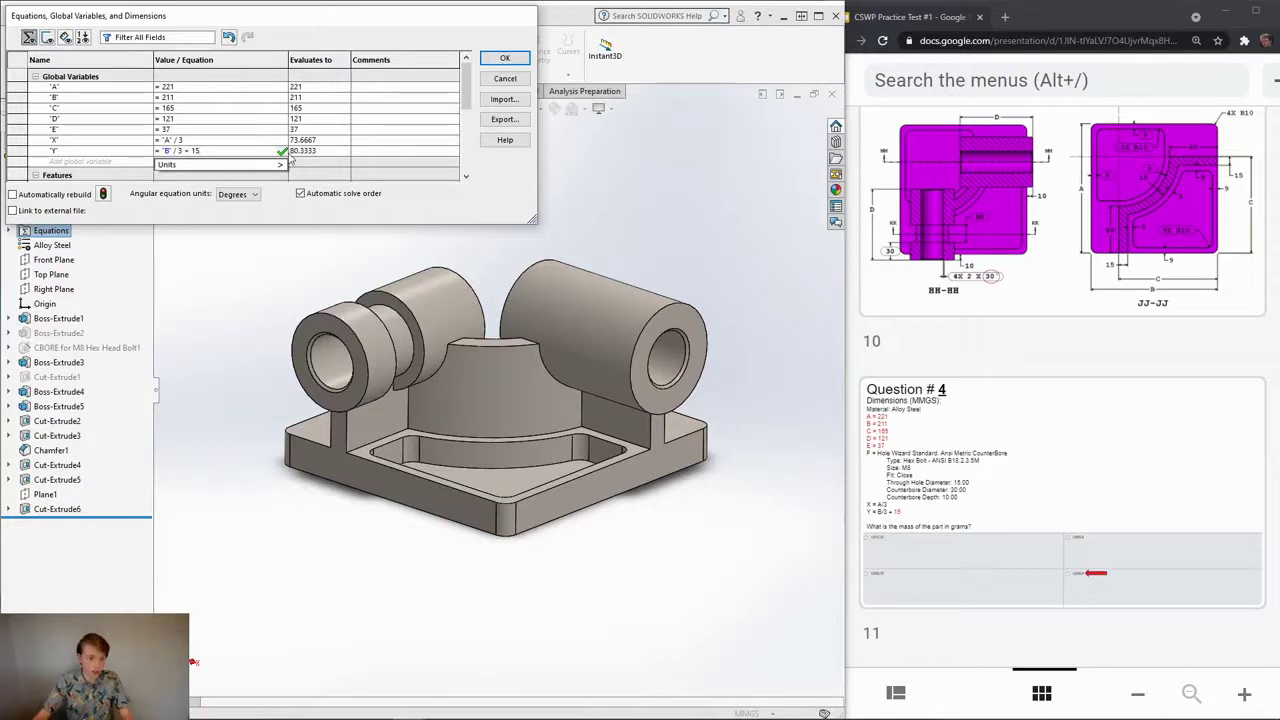
{"action": "left_click", "coordinate": [284, 151]}
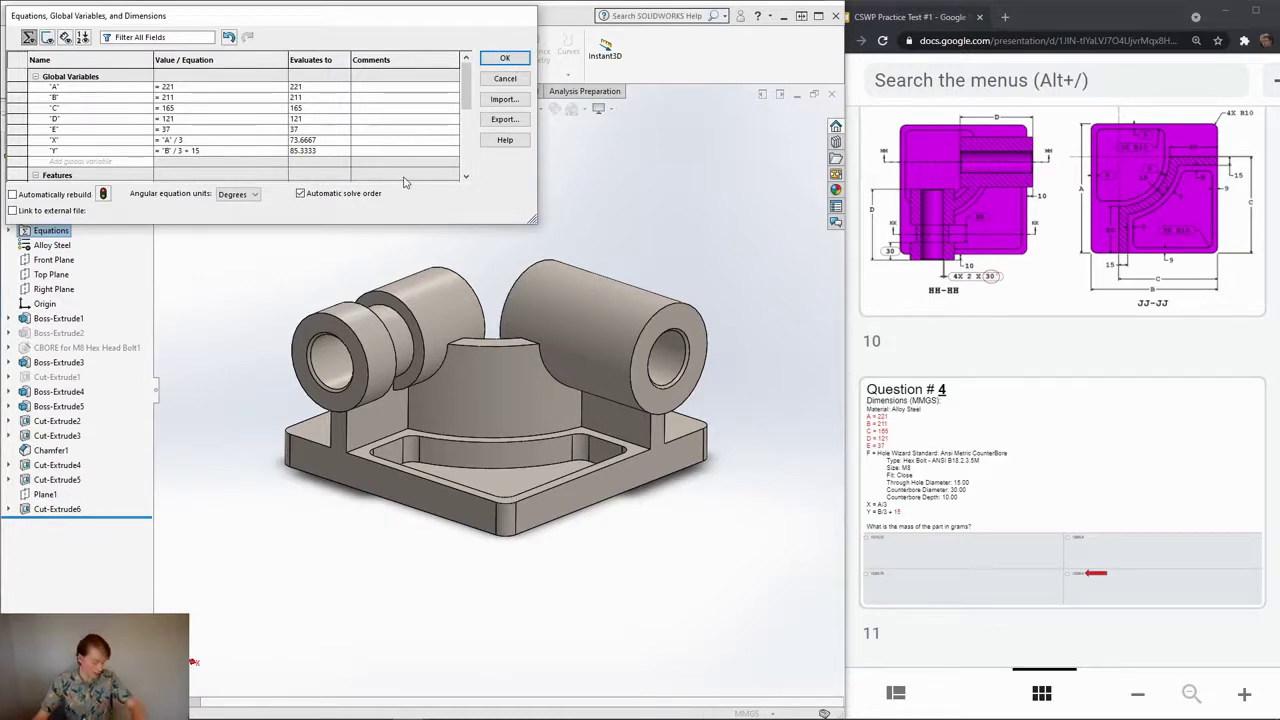
{"action": "left_click", "coordinate": [505, 59]}
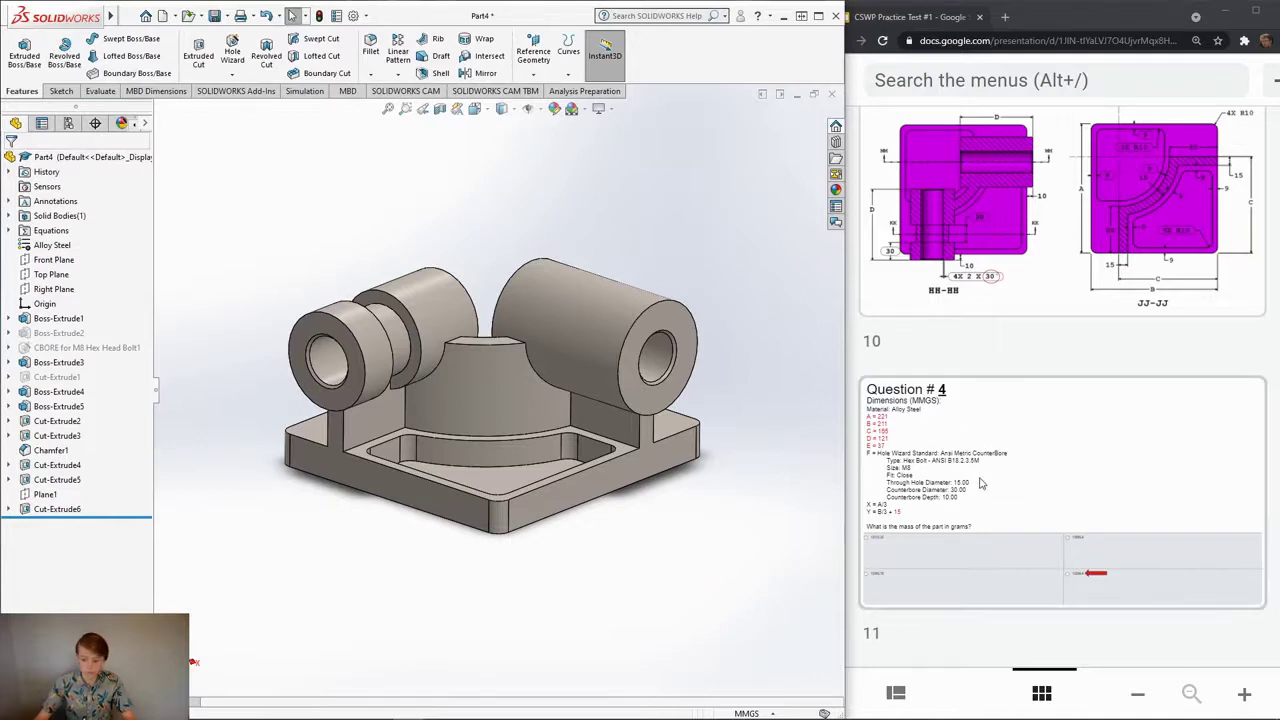
Step: Evaluate the part's mass properties and compare the mass with the Question #4 answer options
{"action": "left_click", "coordinate": [100, 91]}
{"action": "left_click", "coordinate": [172, 60]}
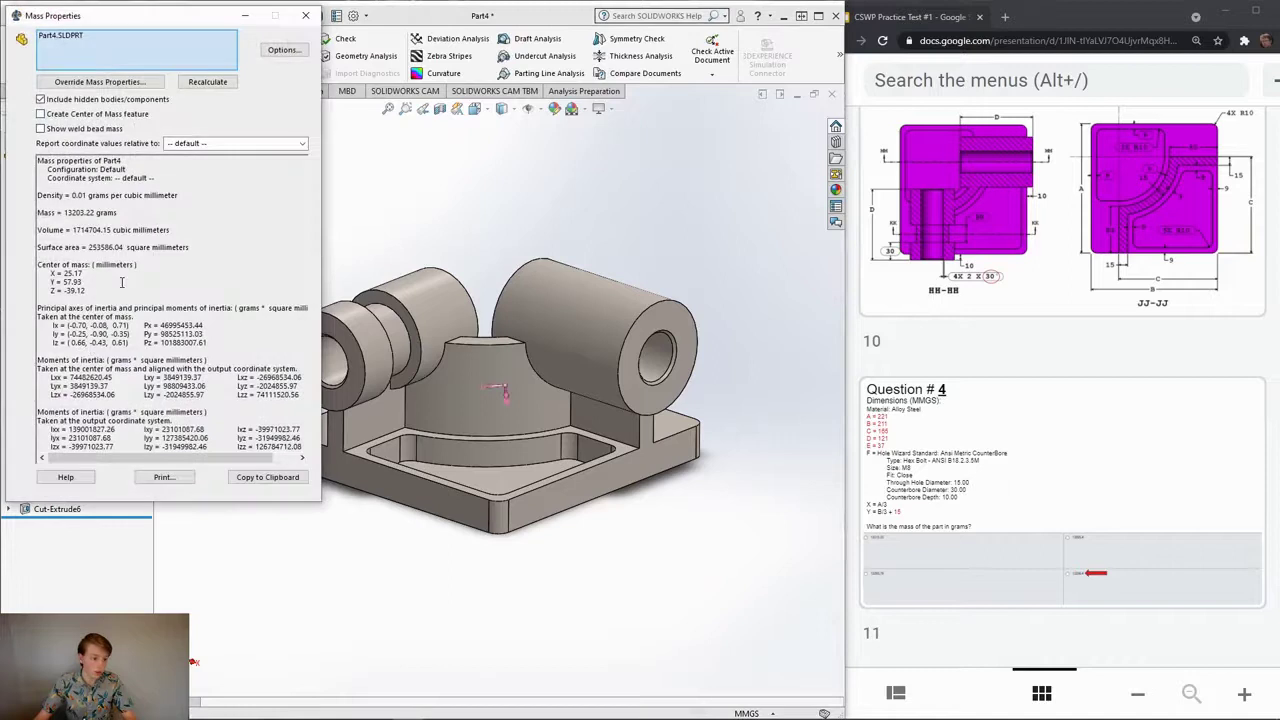
{"action": "left_click_drag", "start_coordinate": [65, 212], "coordinate": [92, 214]}
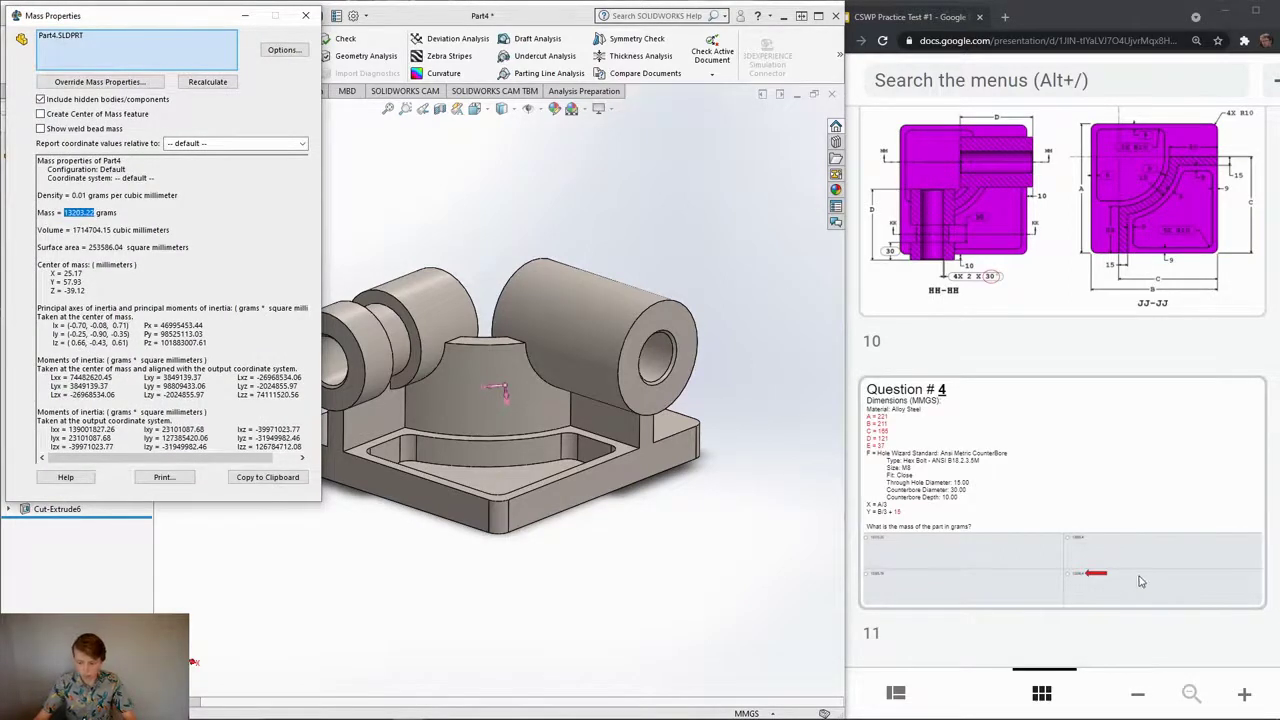
{"action": "scroll", "coordinate": [1083, 571], "scroll_direction": "down", "scroll_amount": 2}
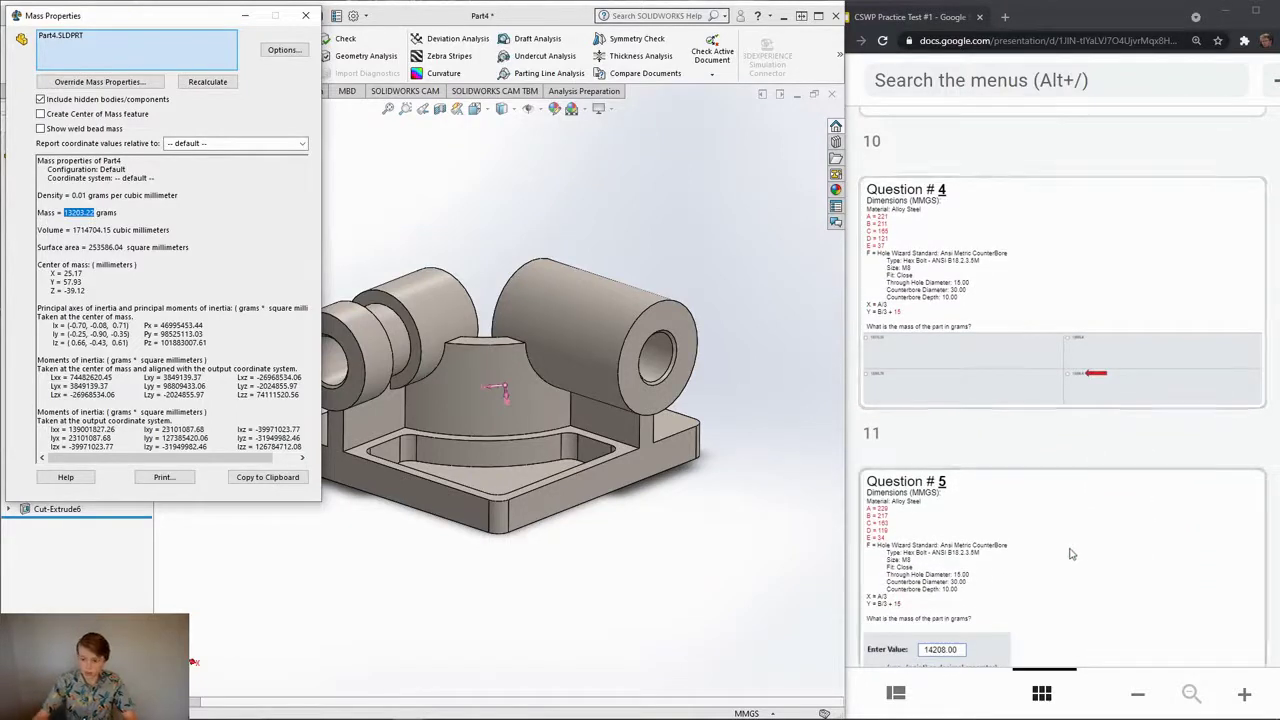
{"action": "left_click", "coordinate": [1068, 390]}
{"action": "scroll", "coordinate": [1068, 385], "scroll_direction": "up", "scroll_amount": 2, "text": "ctrl"}
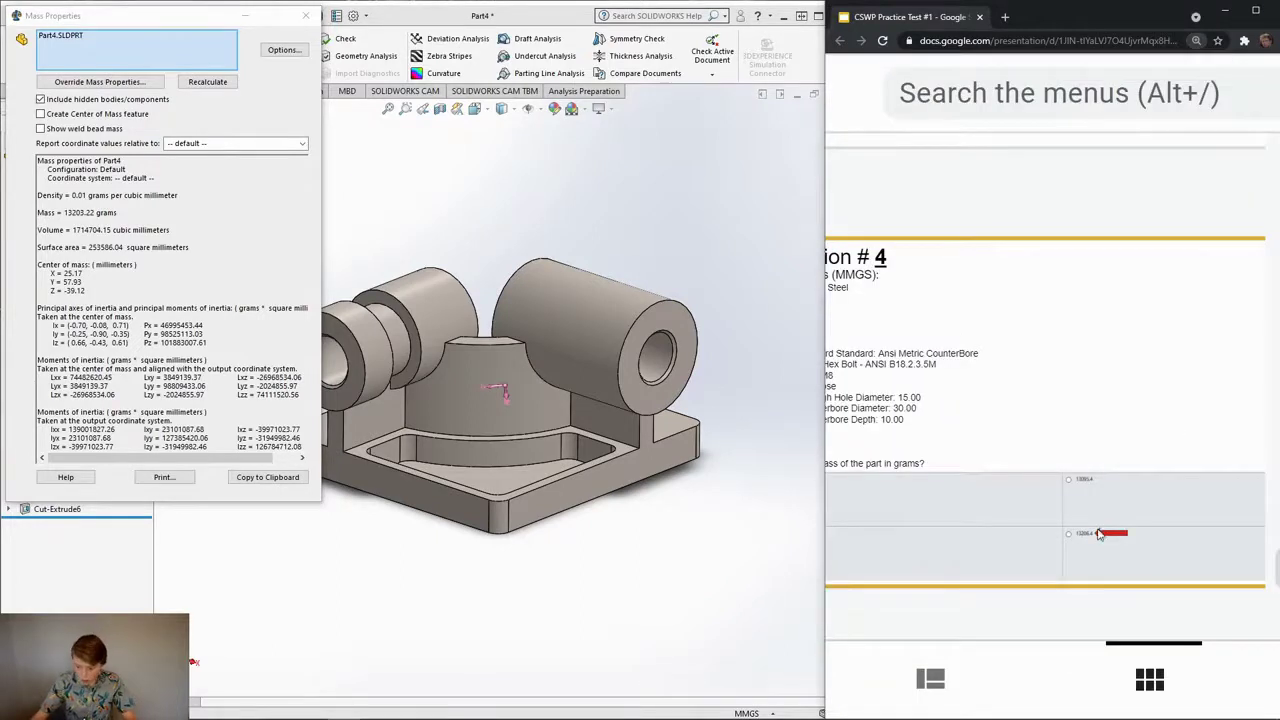
{"action": "left_click", "coordinate": [96, 232]}
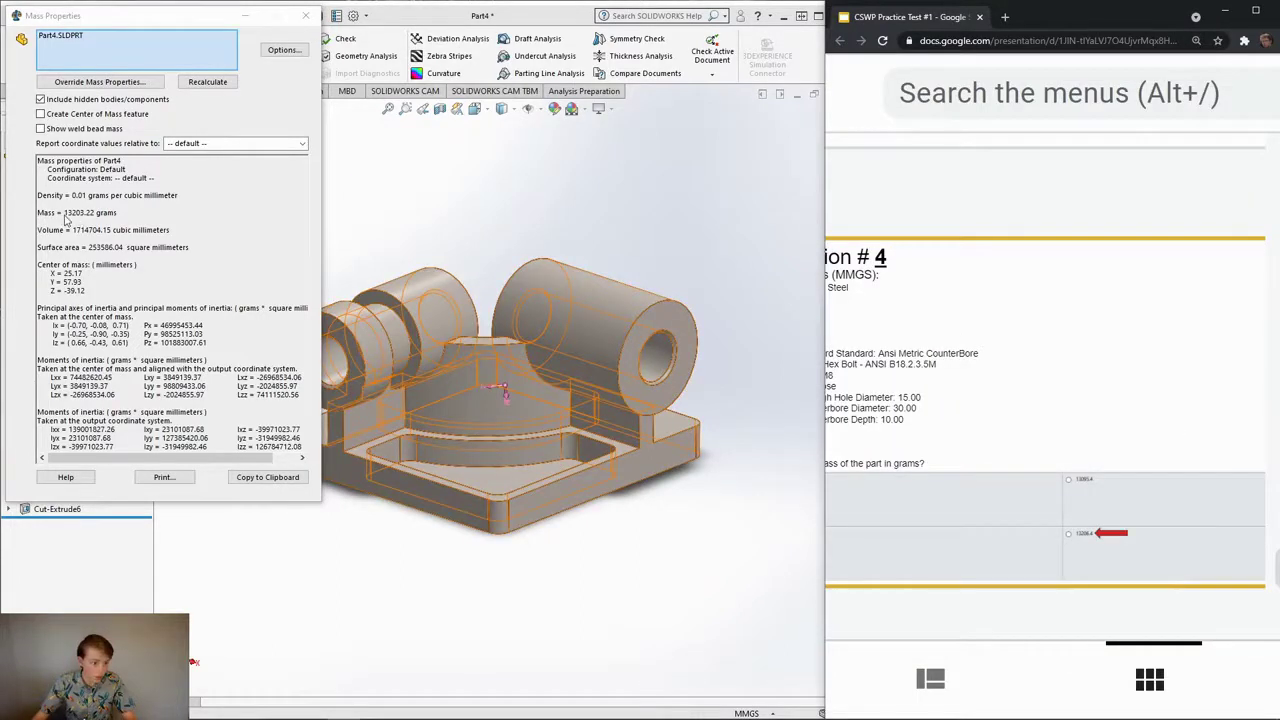
{"action": "double_click", "coordinate": [80, 214]}
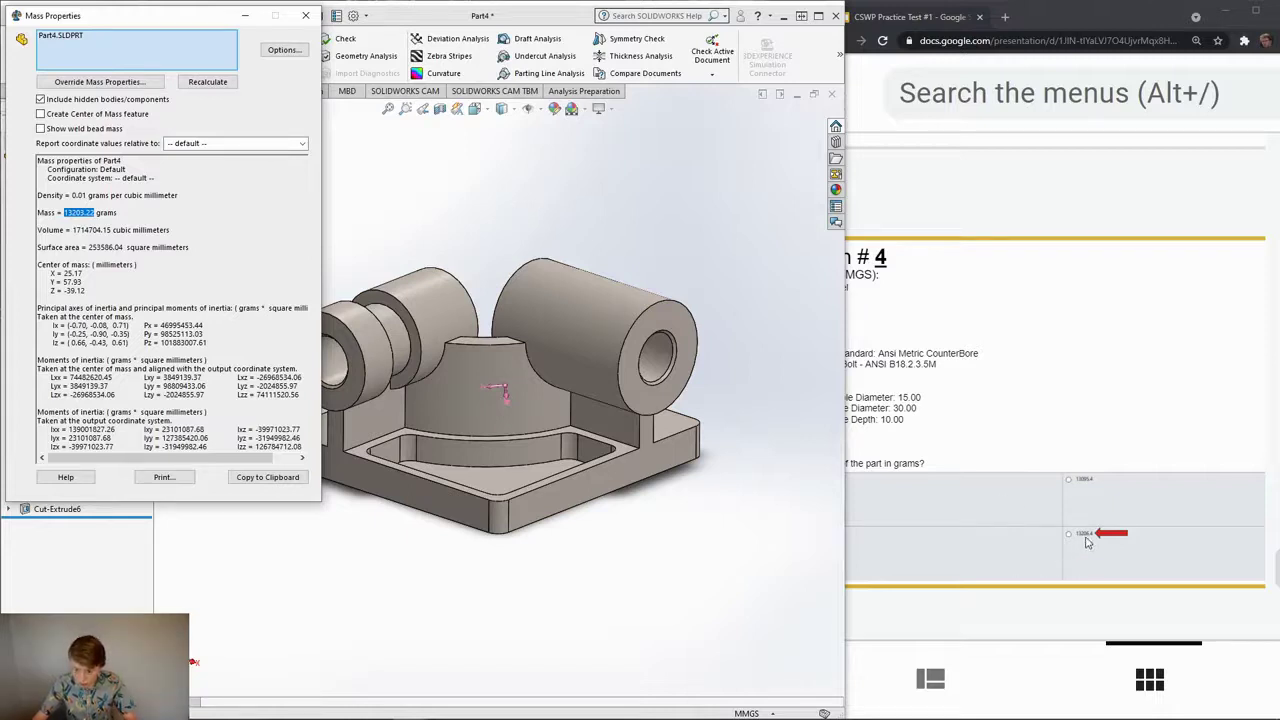
{"action": "left_click", "coordinate": [82, 213]}
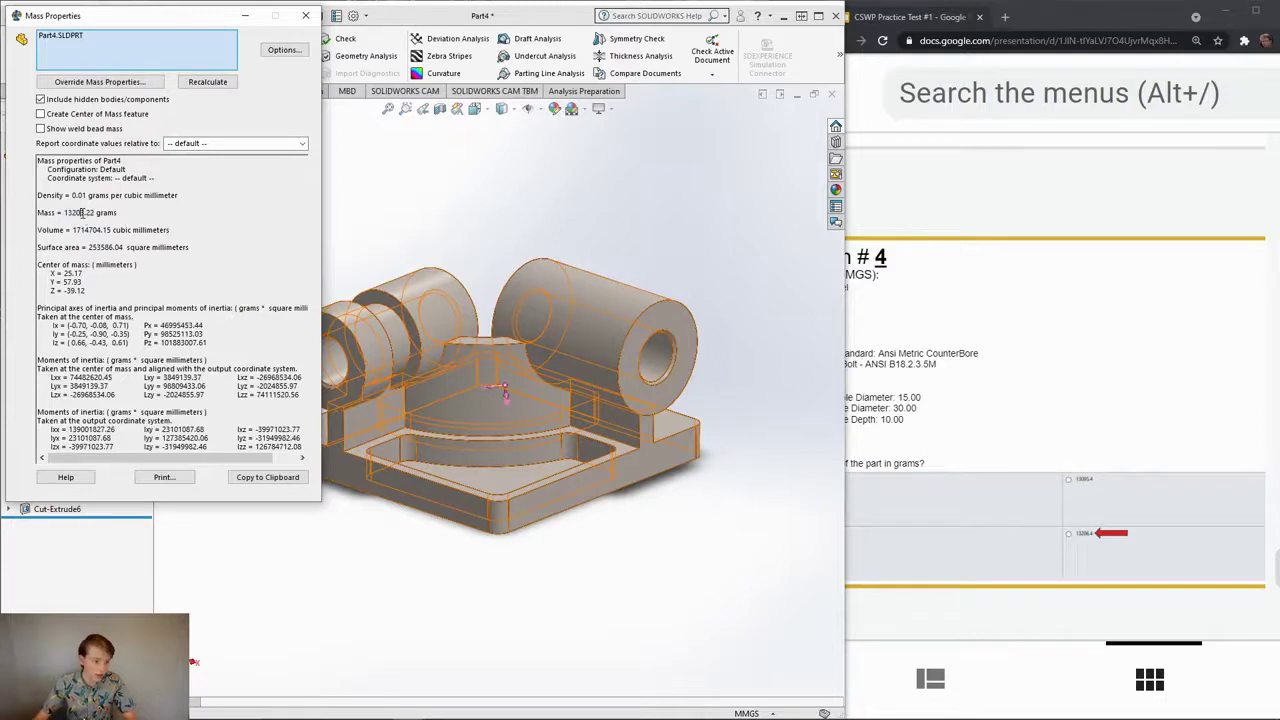
{"action": "left_click", "coordinate": [306, 17]}
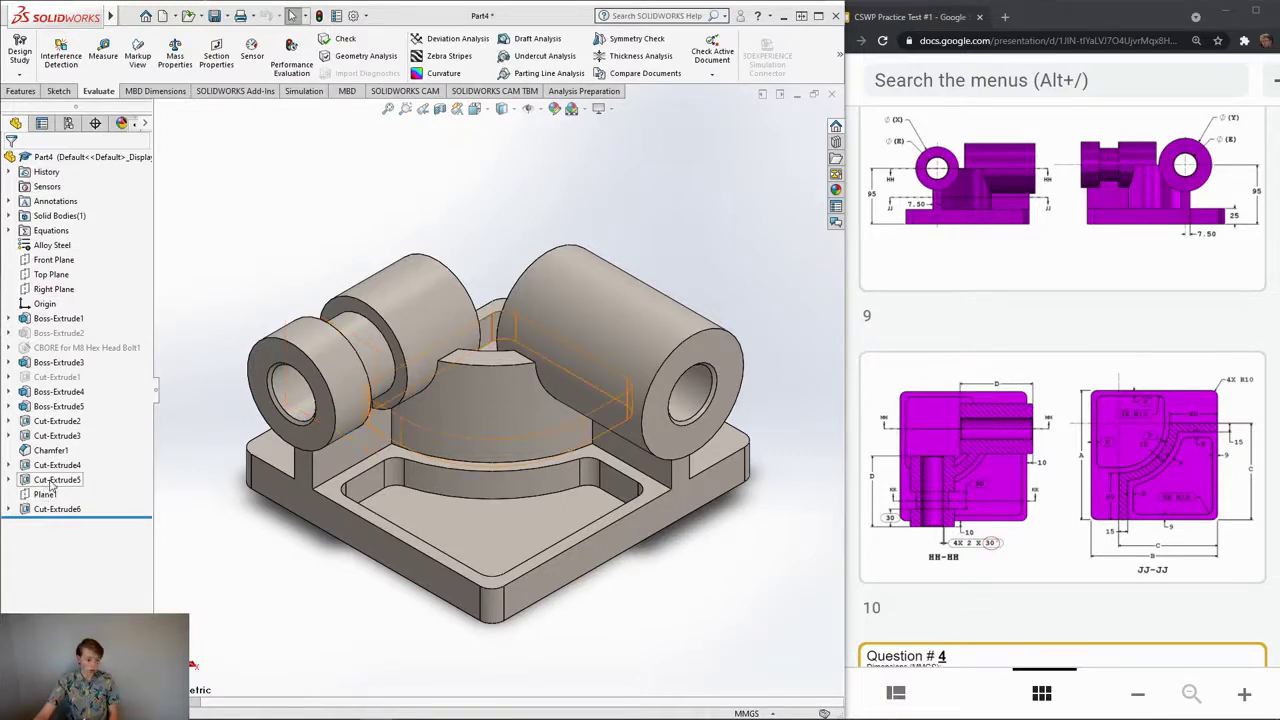
Step: Edit the chamfer on the two cylinder bores and set its angle to 30 degrees
{"action": "right_click", "coordinate": [62, 451]}
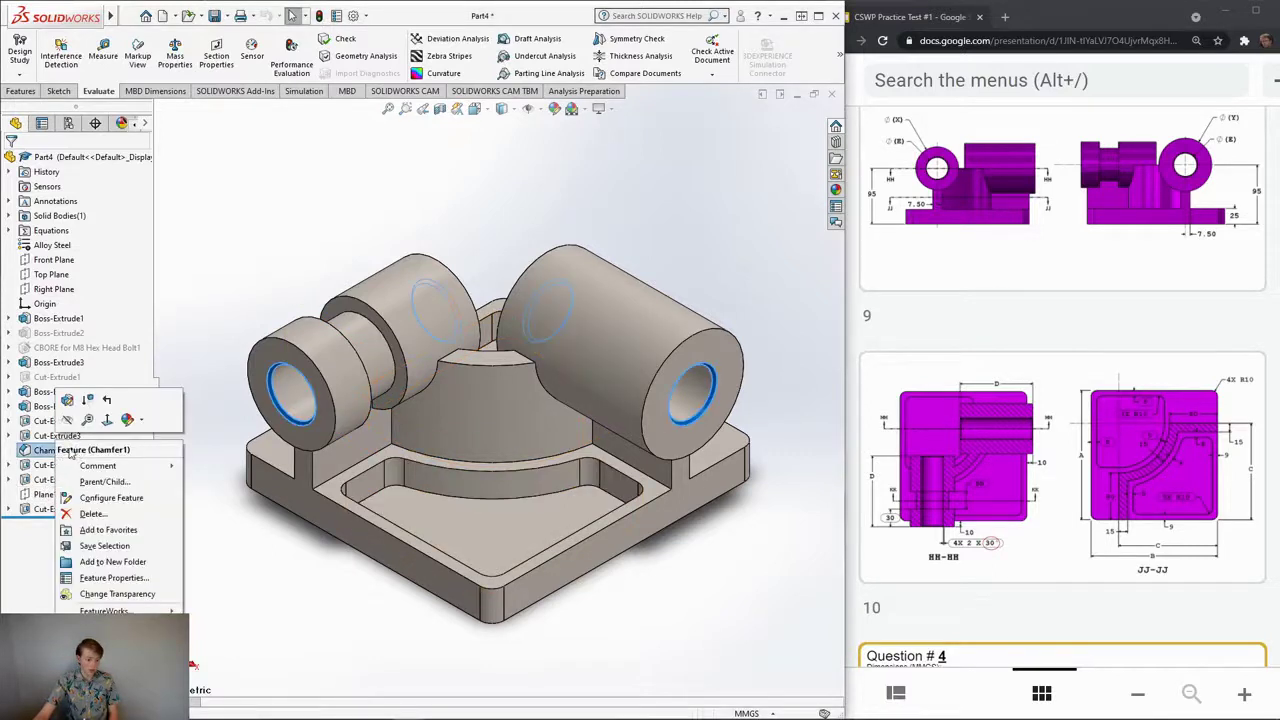
{"action": "left_click", "coordinate": [67, 400]}
{"action": "left_click", "coordinate": [74, 411]}
{"action": "type", "text": "30"}
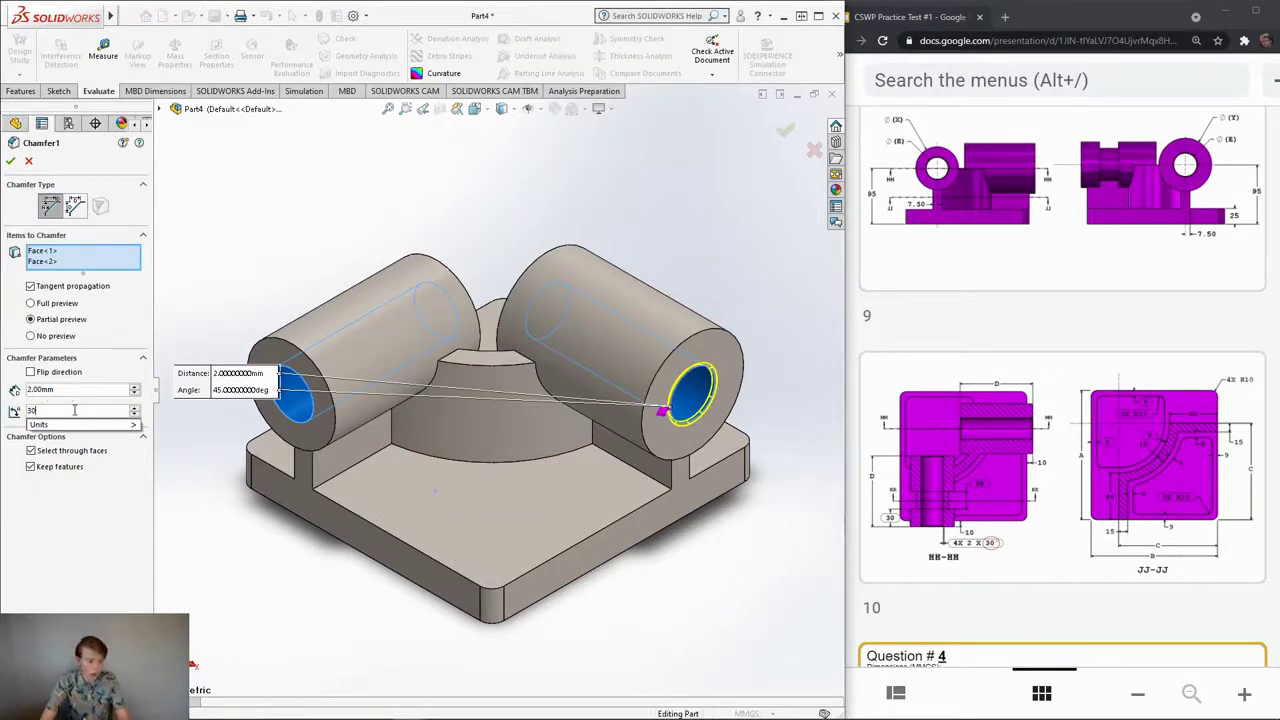
{"action": "key", "text": "Return"}
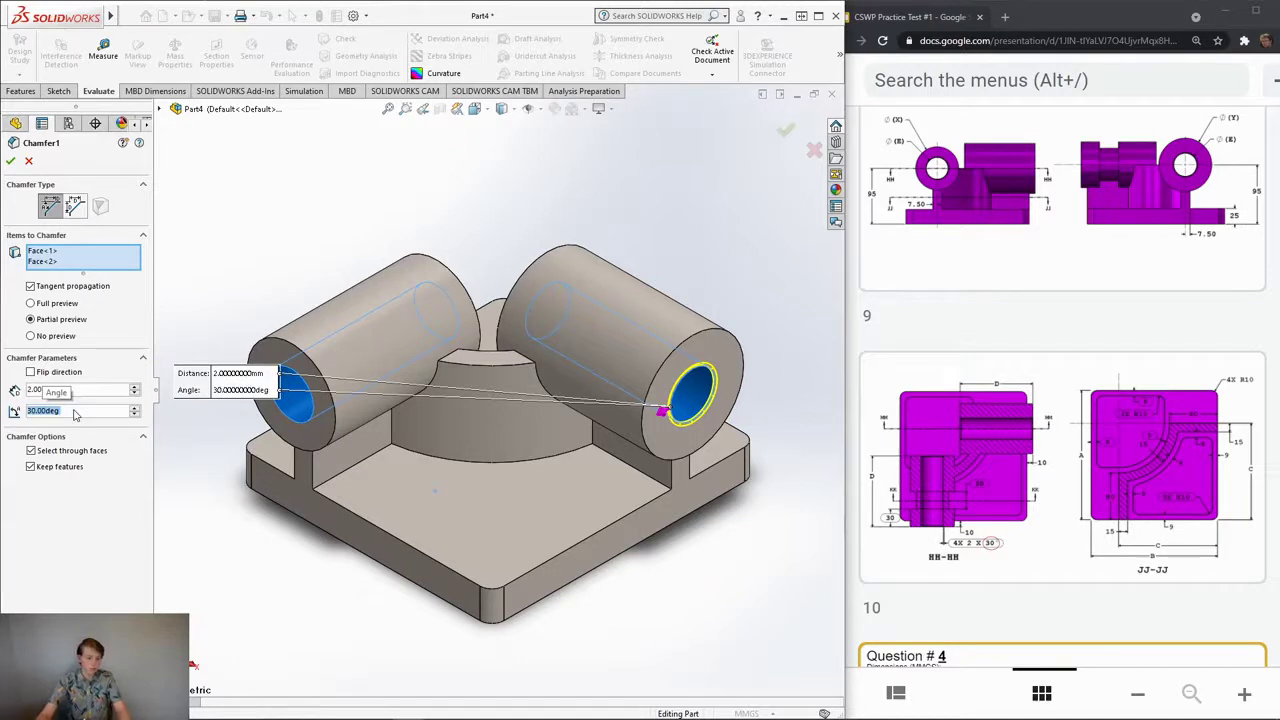
{"action": "left_click", "coordinate": [11, 160]}
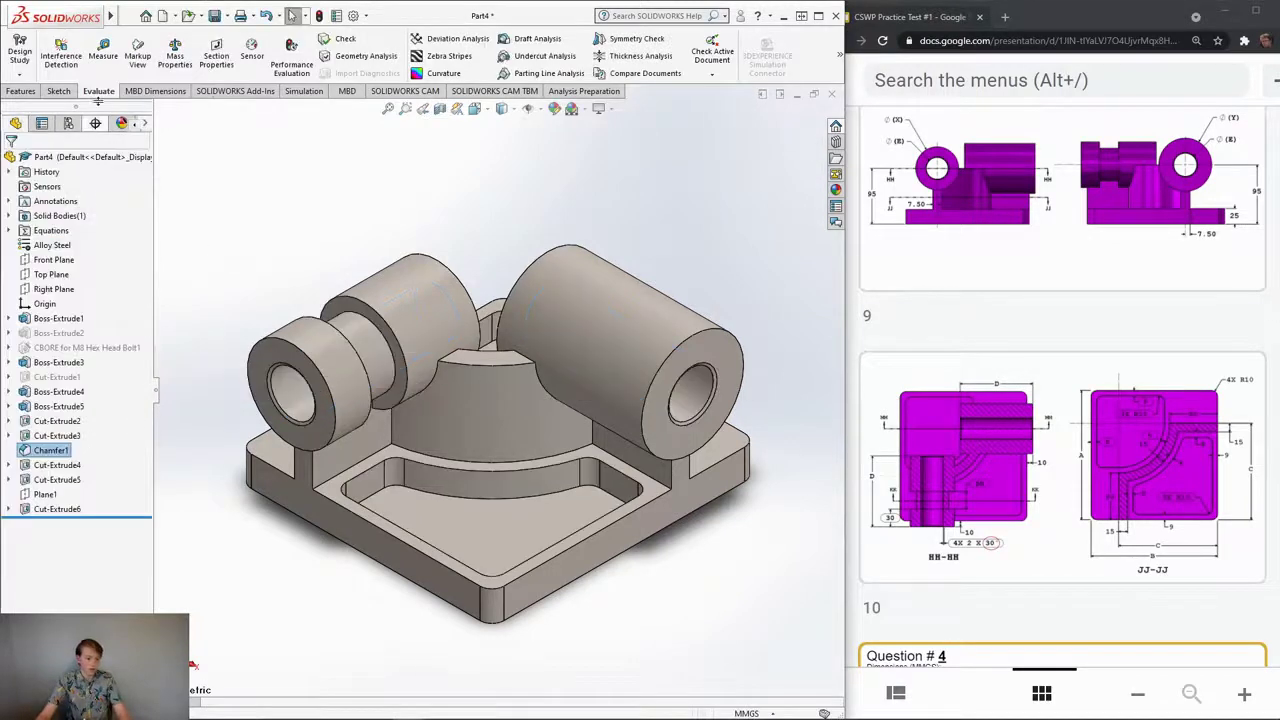
Step: Recheck the part's mass after the chamfer edit against the marked Question #4 answer
{"action": "left_click", "coordinate": [175, 52]}
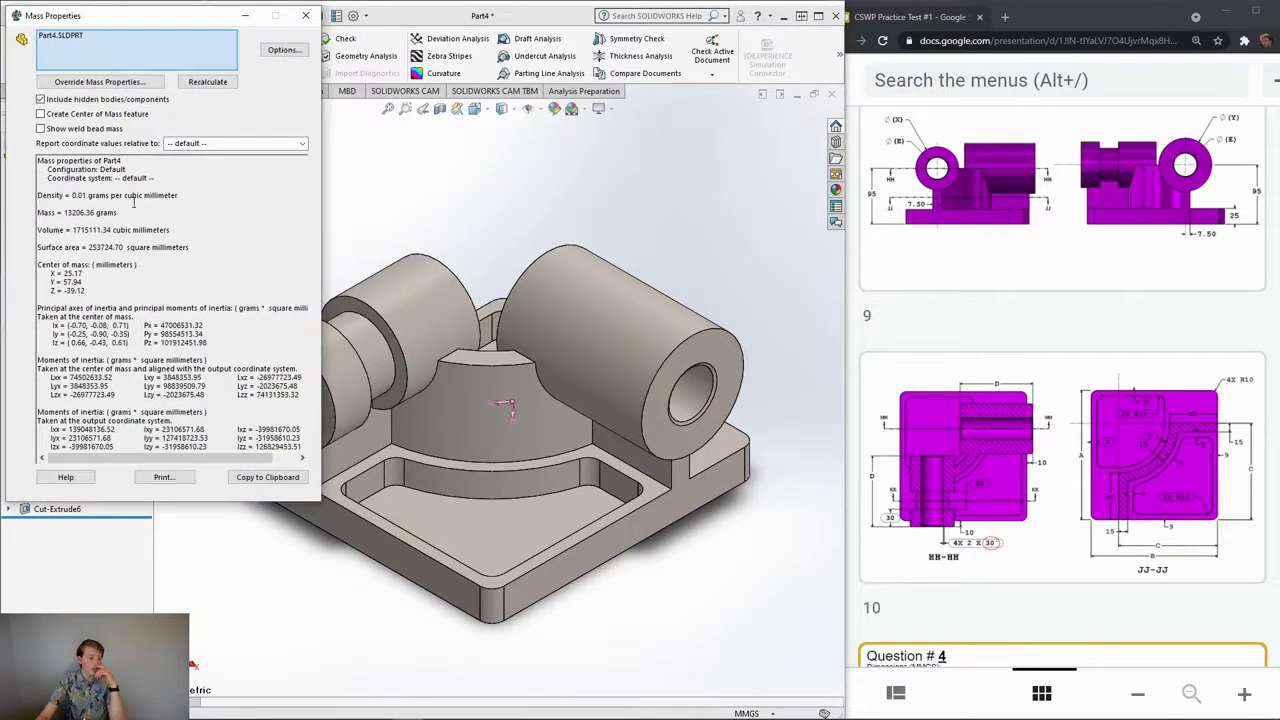
{"action": "scroll", "coordinate": [1025, 515], "scroll_direction": "down", "scroll_amount": 5}
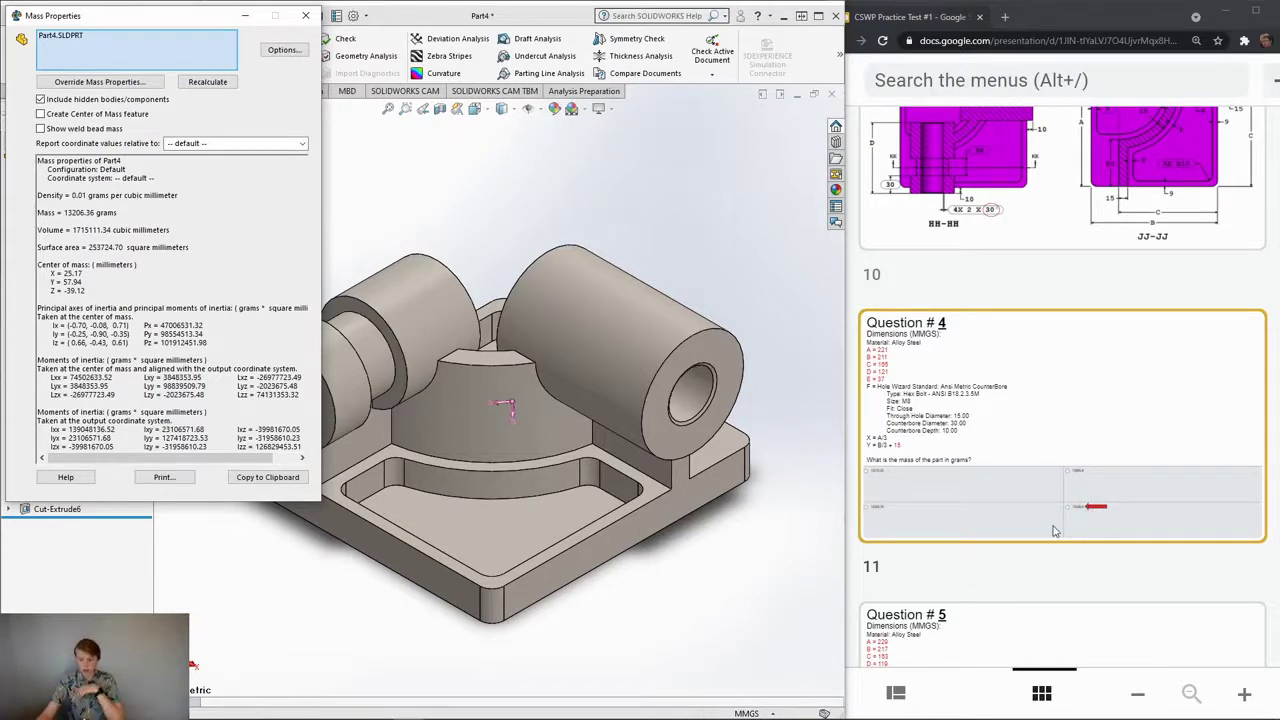
{"action": "scroll", "coordinate": [1058, 528], "scroll_direction": "down", "scroll_amount": 3}
{"action": "scroll", "coordinate": [1065, 527], "scroll_direction": "up", "scroll_amount": 3}
{"action": "scroll", "coordinate": [1074, 526], "scroll_direction": "down", "scroll_amount": 1}
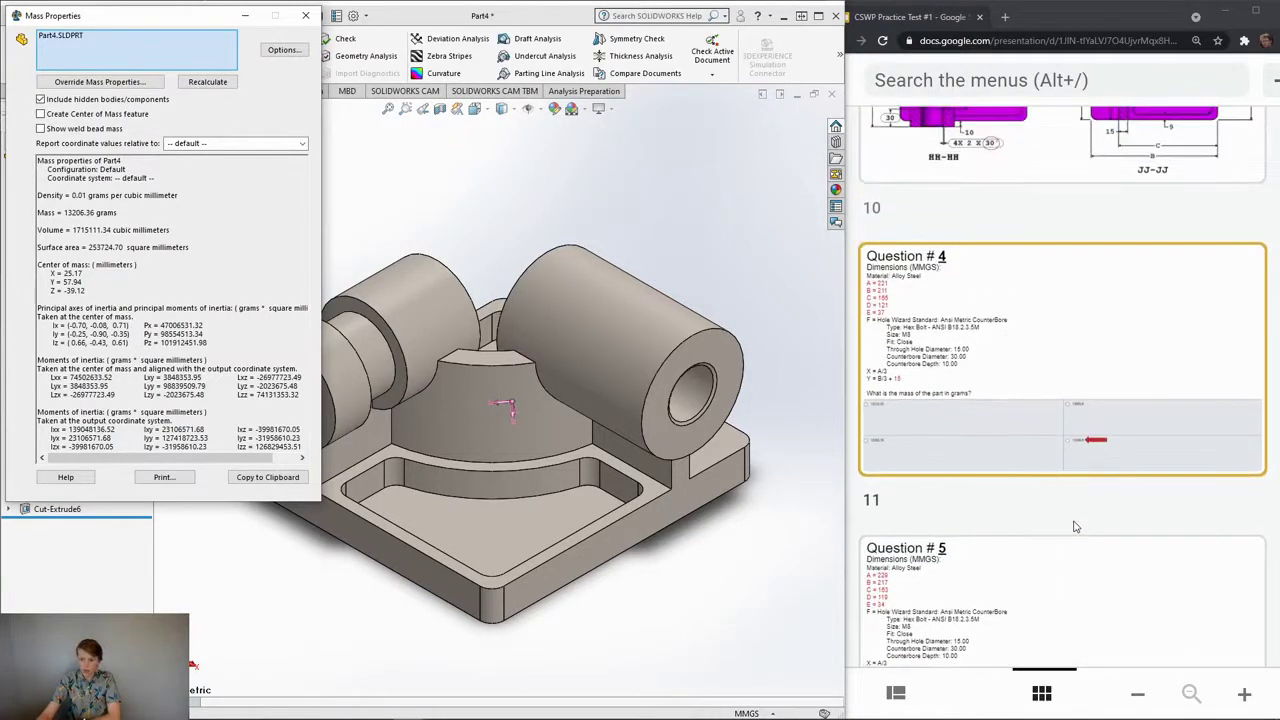
{"action": "left_click", "coordinate": [305, 17]}
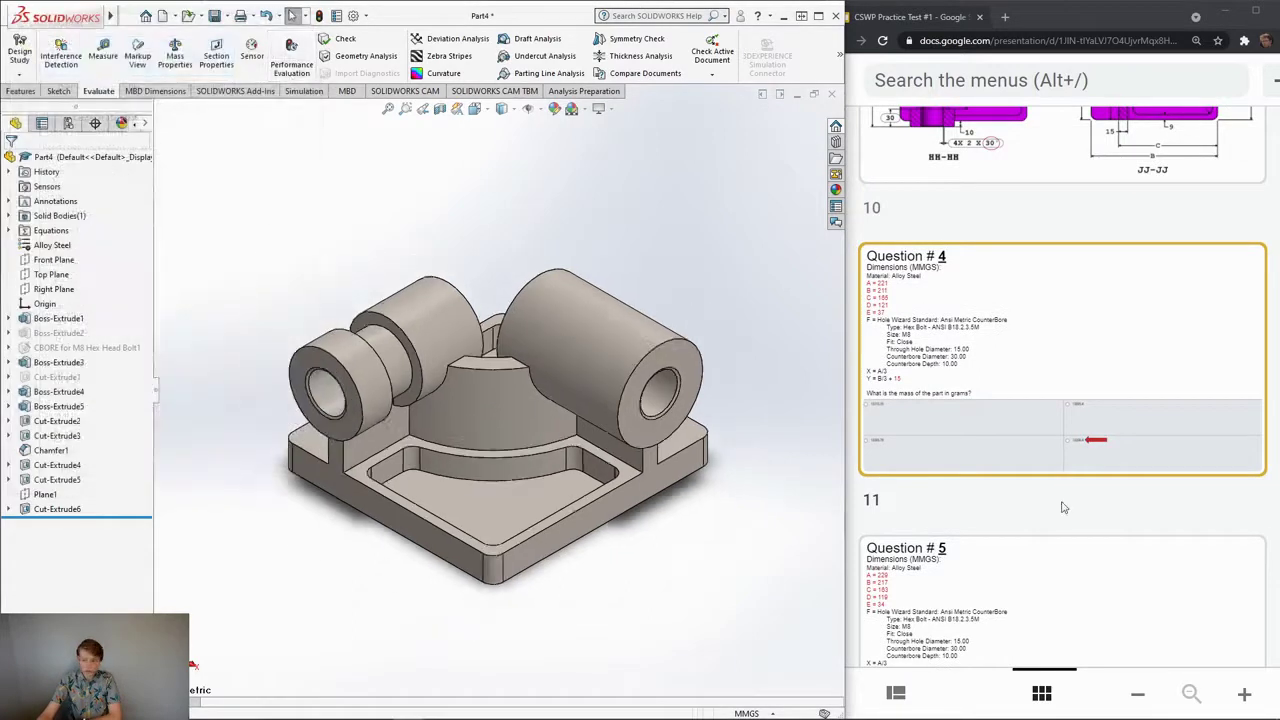
Step: Find the Question #5 values and set the global variables A to 229 and B to 217 in the equations
{"action": "scroll", "coordinate": [1060, 510], "scroll_direction": "down", "scroll_amount": 2}
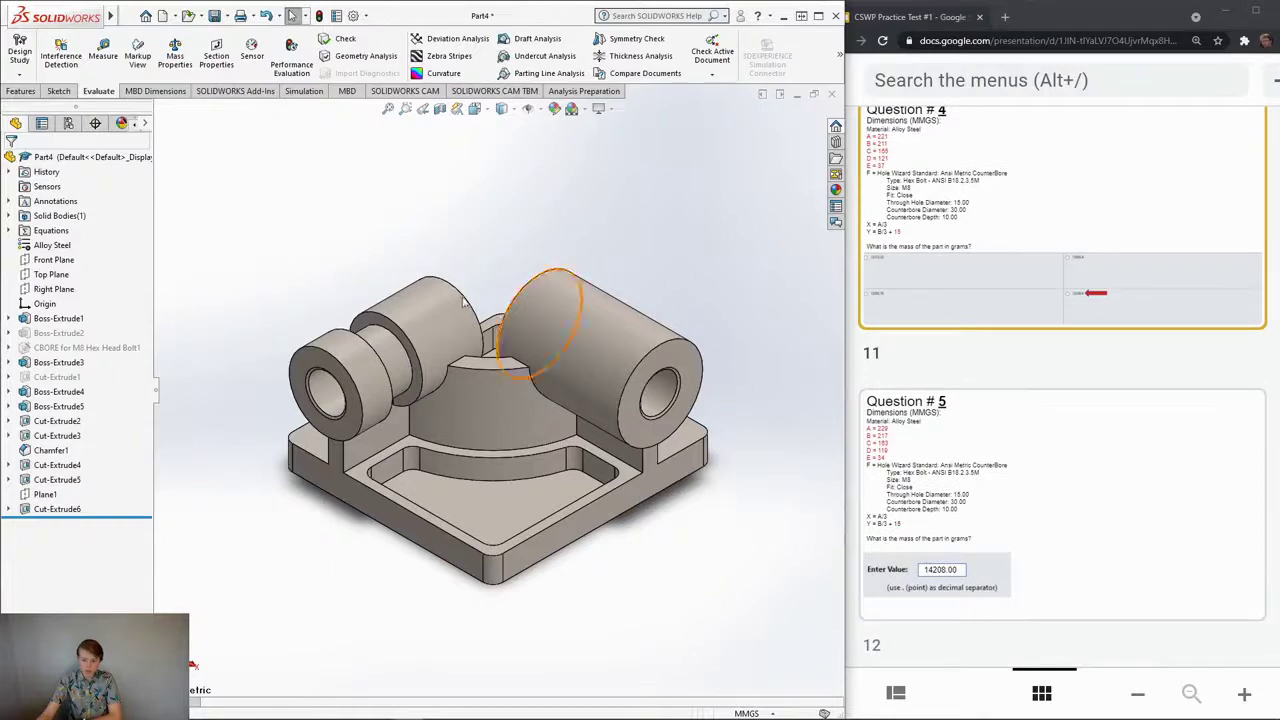
{"action": "right_click", "coordinate": [62, 232]}
{"action": "left_click", "coordinate": [105, 241]}
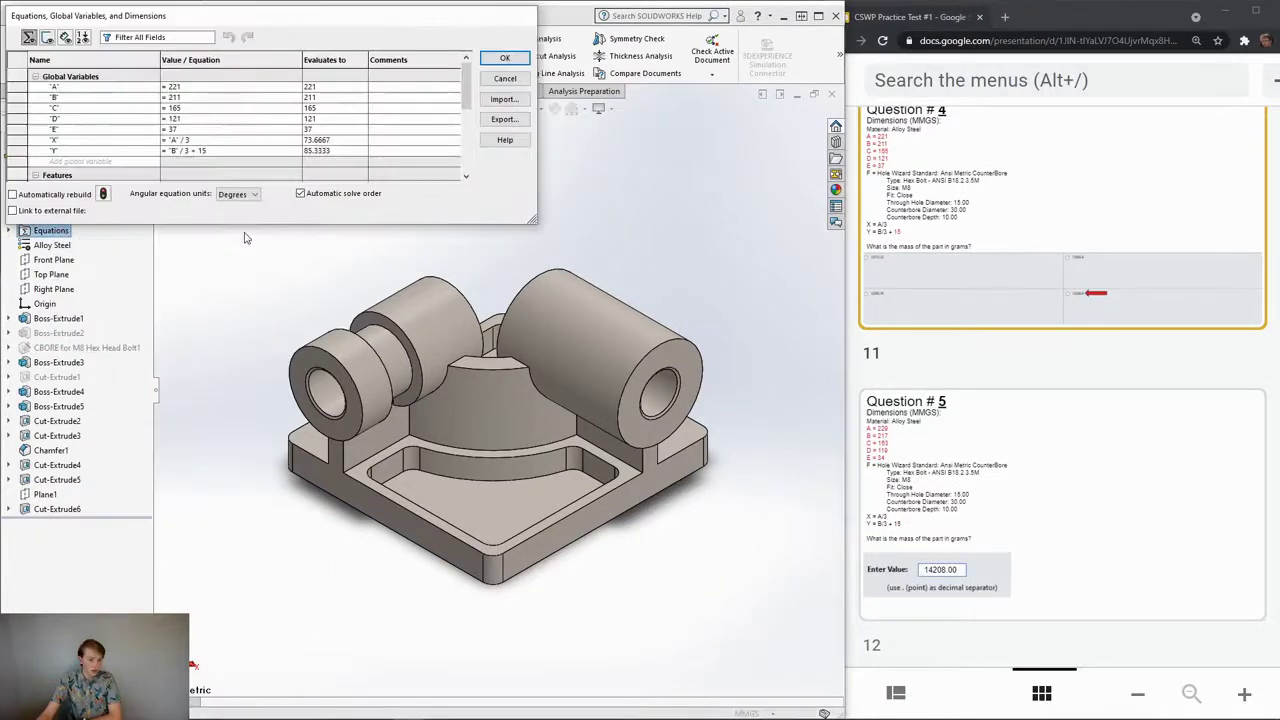
{"action": "left_click", "coordinate": [197, 85]}
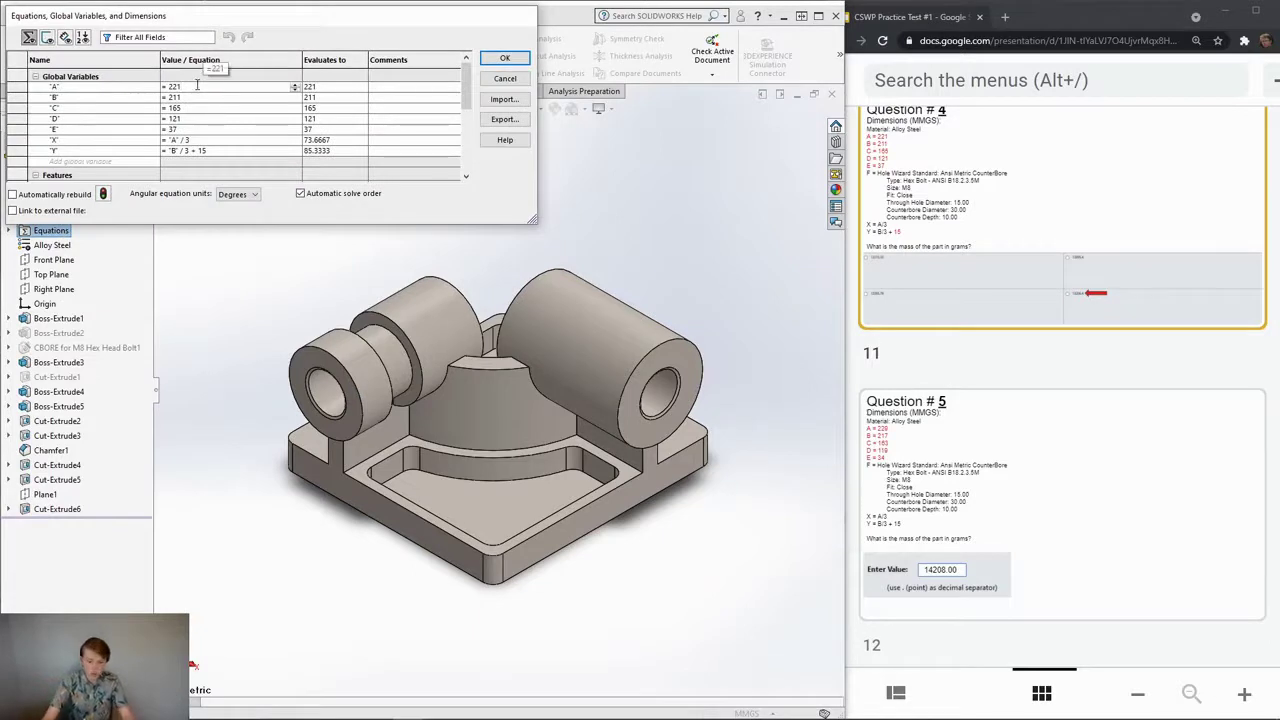
{"action": "key", "text": "BackSpace"}
{"action": "type", "text": "9"}
{"action": "key", "text": "Return"}
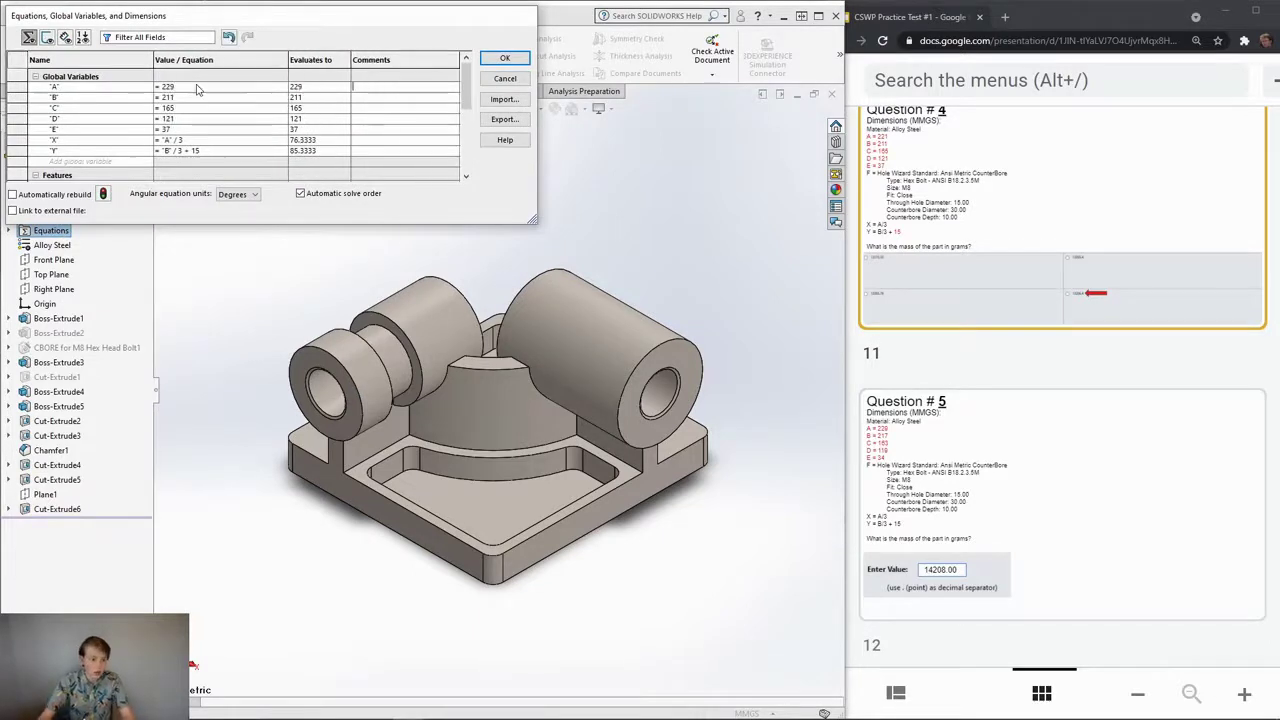
{"action": "left_click", "coordinate": [186, 97]}
{"action": "key", "text": "BackSpace"}
{"action": "type", "text": "7"}
{"action": "key", "text": "Return"}
Step: Set the global variables C to 163 and D to 119 to match Question #5
{"action": "left_click", "coordinate": [199, 108]}
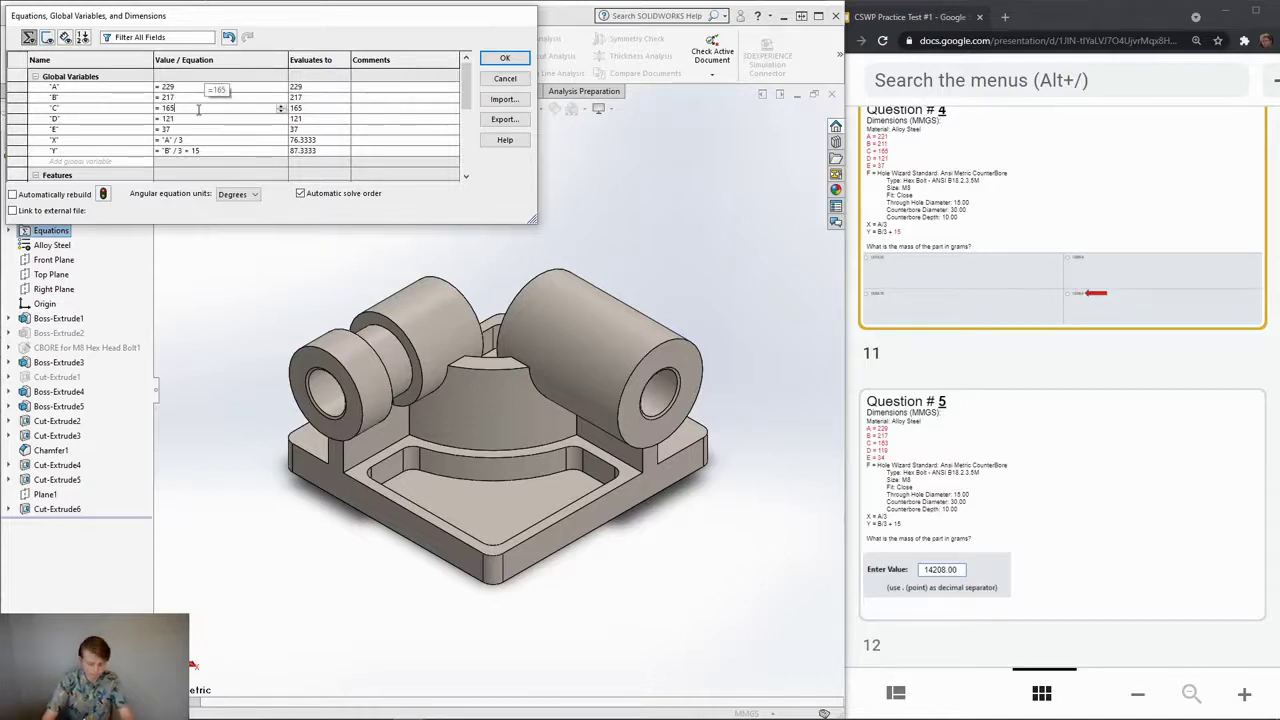
{"action": "key", "text": "BackSpace"}
{"action": "type", "text": "3"}
{"action": "key", "text": "Return"}
{"action": "left_click", "coordinate": [198, 120]}
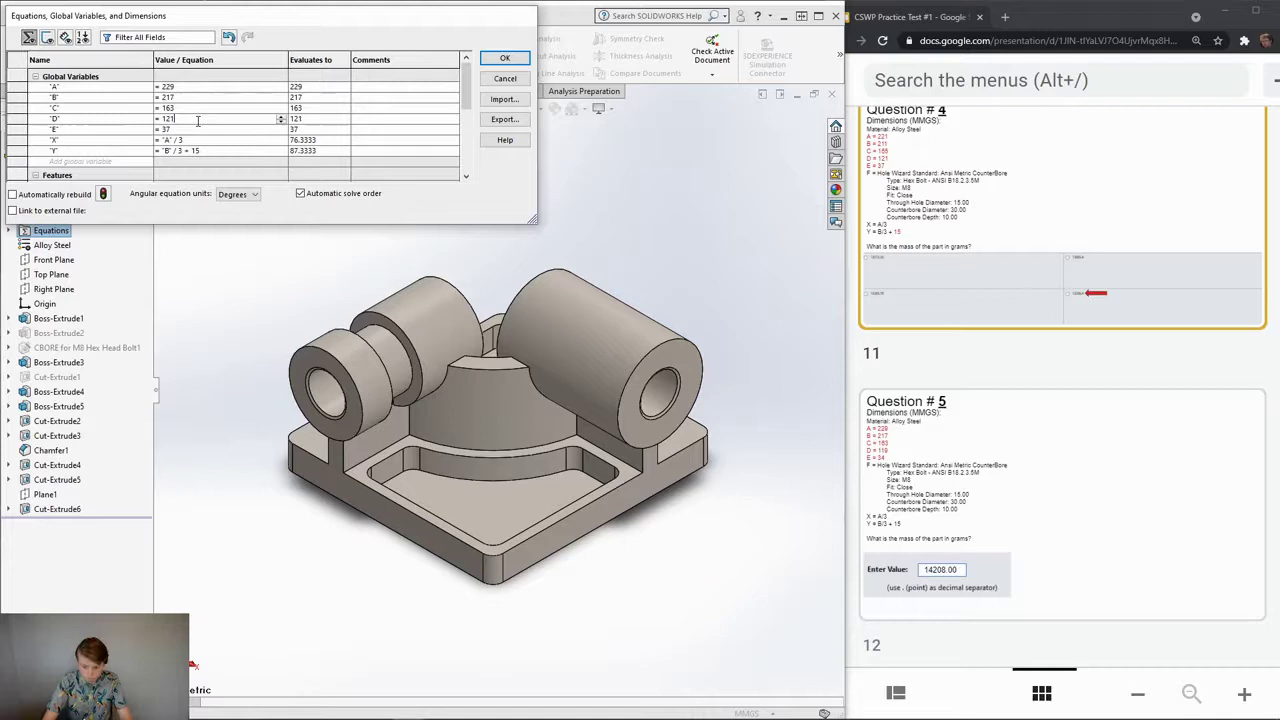
{"action": "key", "text": "BackSpace"}
{"action": "key", "text": "BackSpace"}
{"action": "type", "text": "19"}
{"action": "key", "text": "Return"}
Step: Set the global variable E to 34 and apply the Question #5 equations to the part
{"action": "left_click", "coordinate": [186, 131]}
{"action": "key", "text": "BackSpace"}
{"action": "type", "text": "4"}
{"action": "key", "text": "Return"}
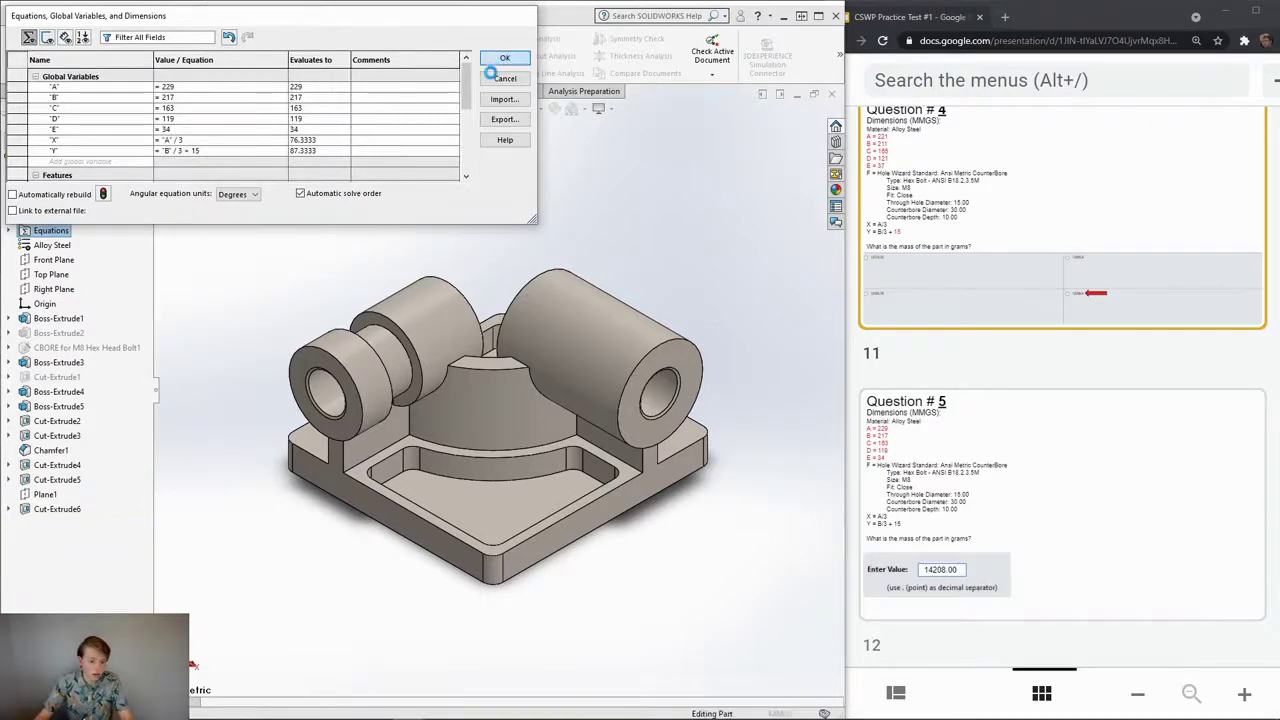
{"action": "left_click", "coordinate": [505, 60]}
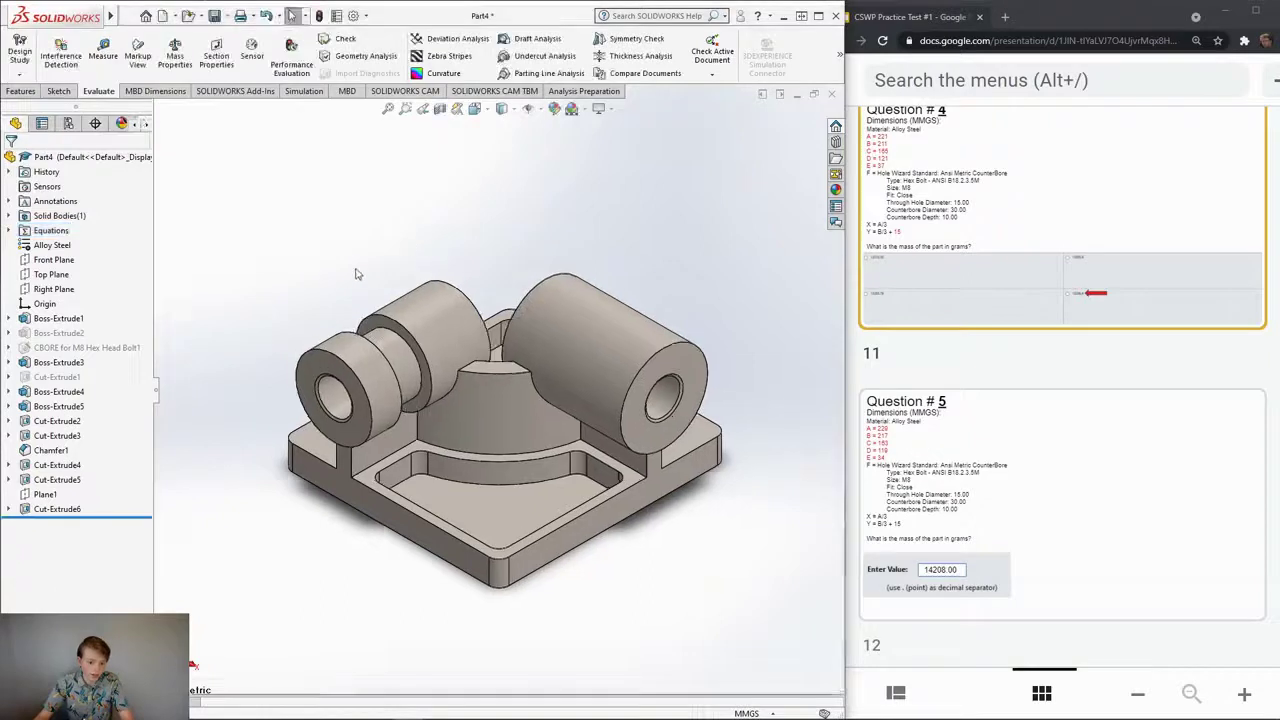
Step: Evaluate the updated part's mass and compare it with the Question #5 answer
{"action": "left_click", "coordinate": [178, 68]}
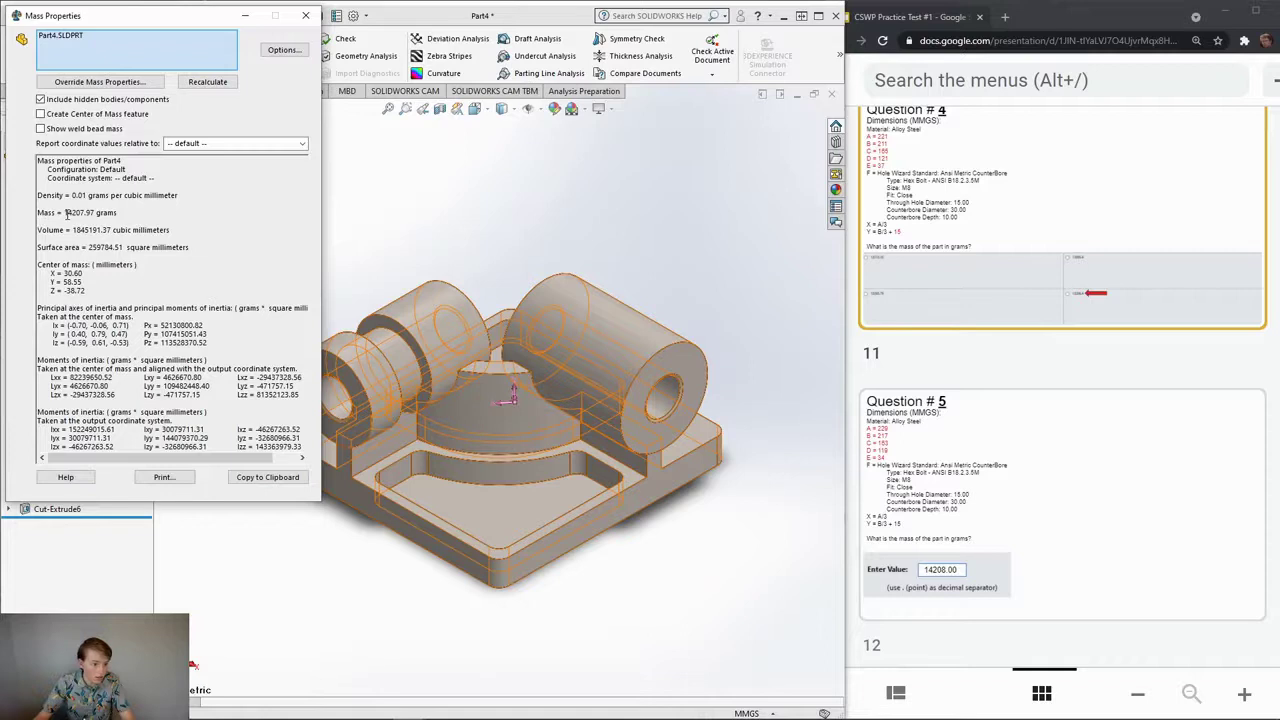
{"action": "left_click_drag", "start_coordinate": [65, 213], "coordinate": [93, 215]}
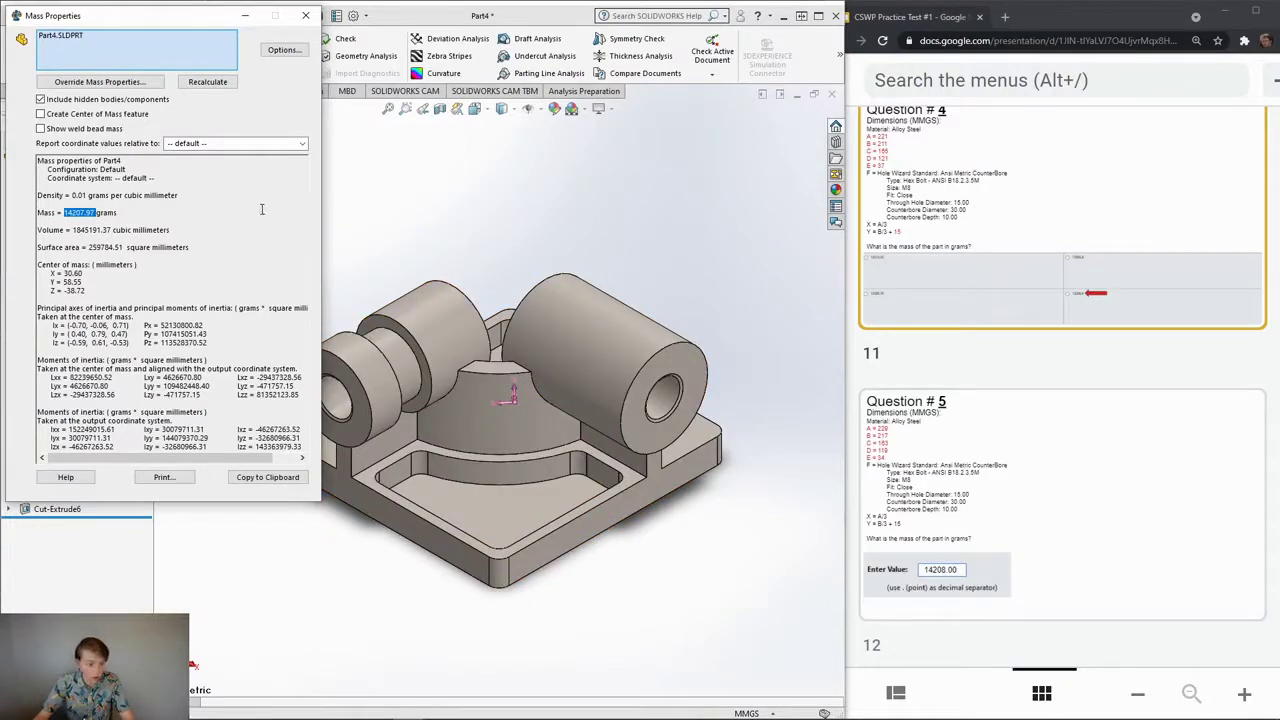
{"action": "left_click", "coordinate": [65, 213]}
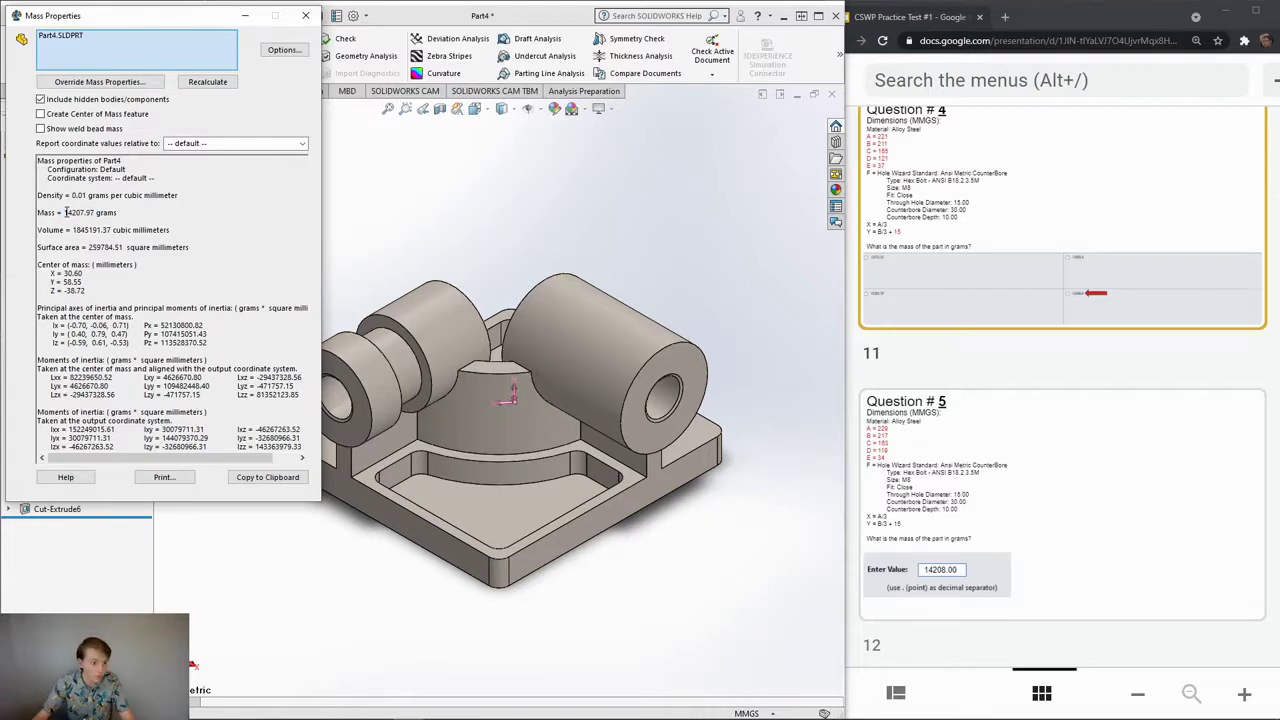
{"action": "left_click_drag", "start_coordinate": [65, 213], "coordinate": [93, 214]}
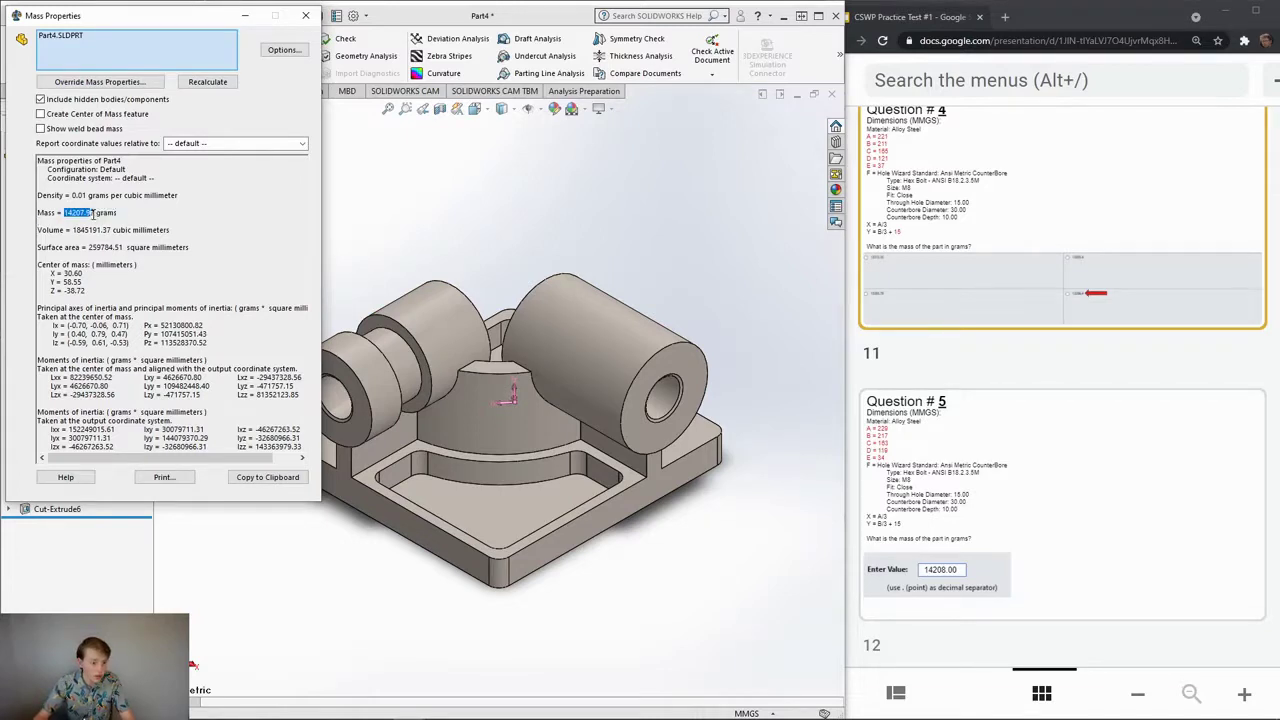
{"action": "left_click", "coordinate": [306, 16]}
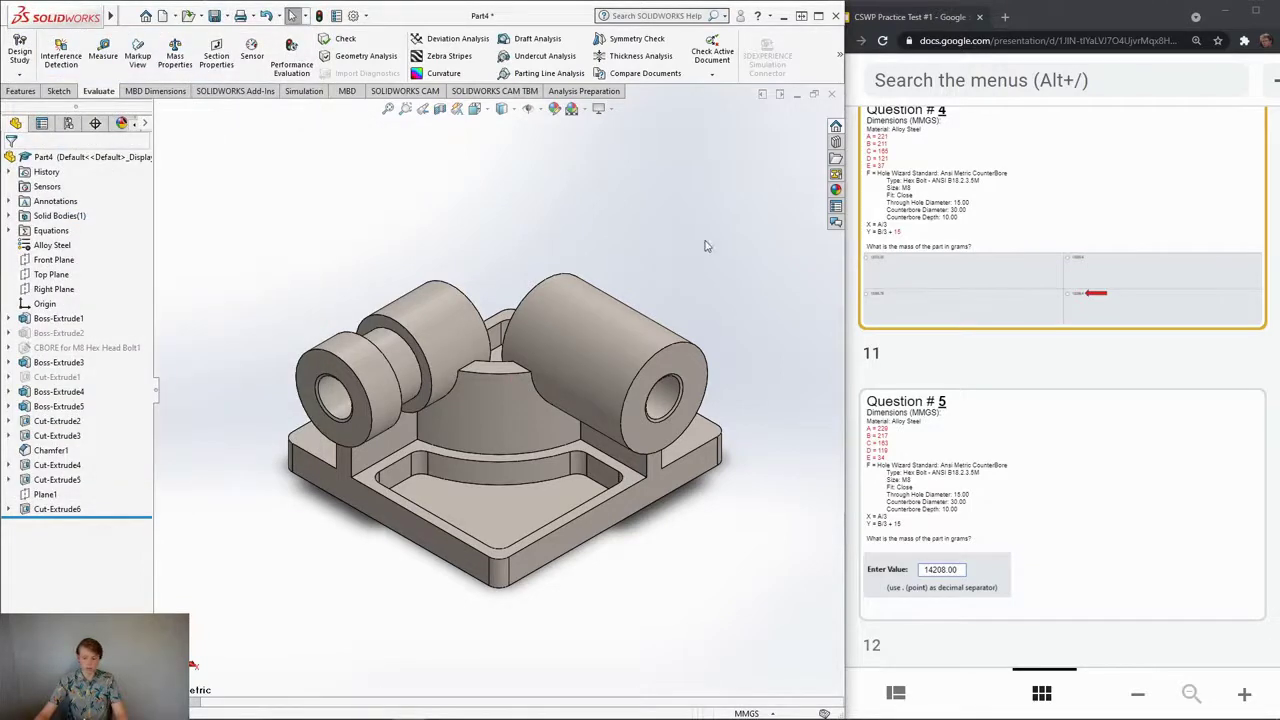